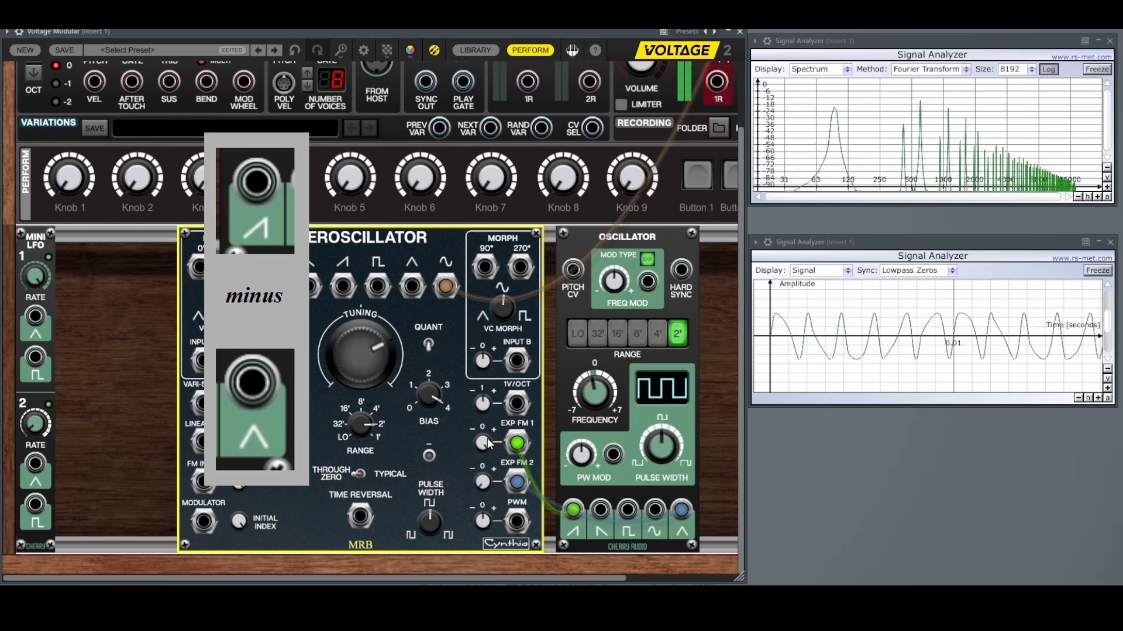
Step: Move the EXP FM 2 cable from the oscillator's triangle output to its sine output and vary the EXP FM 1 and EXP FM 2 amounts
mouse_move(483, 440)
left_mouse_down()
mouse_move(492, 502)
mouse_move(494, 429)
left_mouse_up()
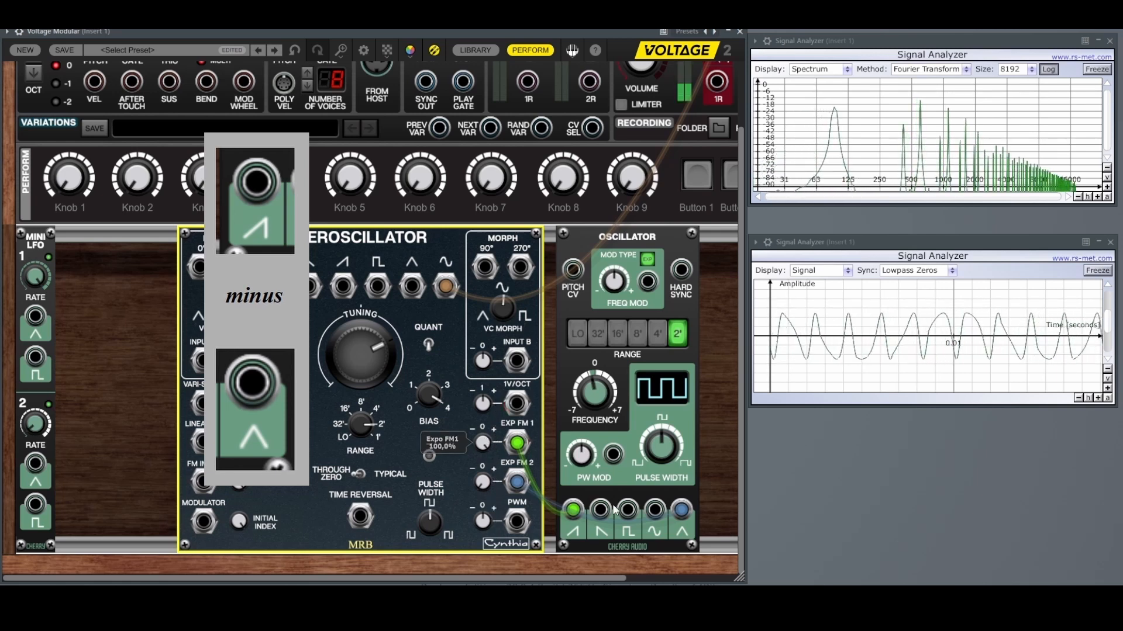
left_click_drag(681, 510, 651, 514)
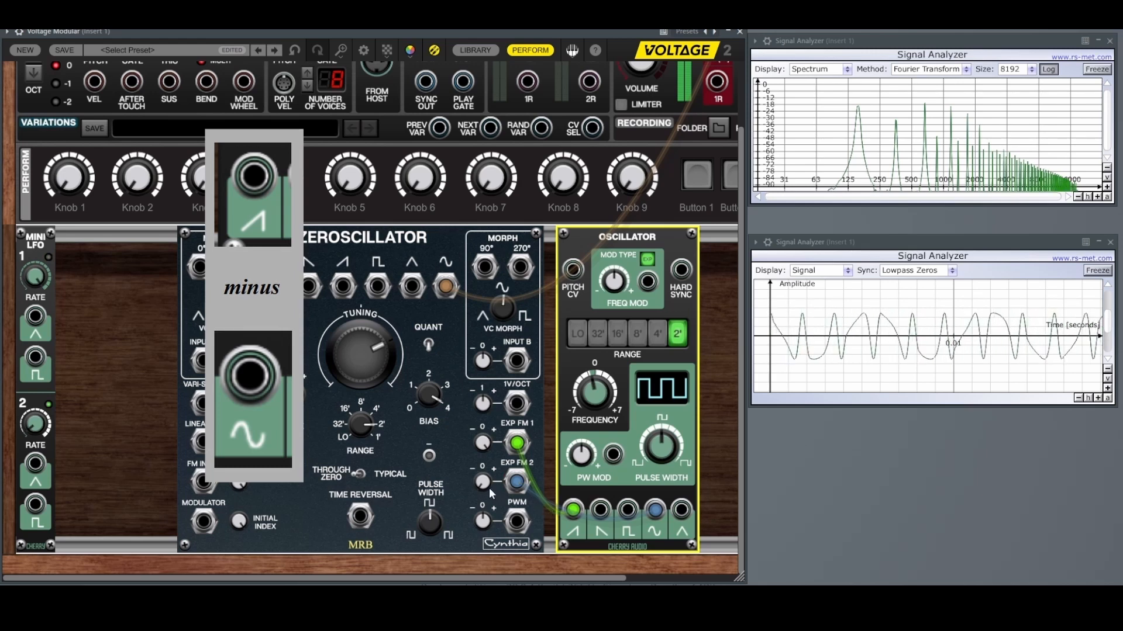
mouse_move(479, 488)
left_mouse_down()
mouse_move(484, 403)
mouse_move(504, 518)
mouse_move(493, 493)
left_mouse_up()
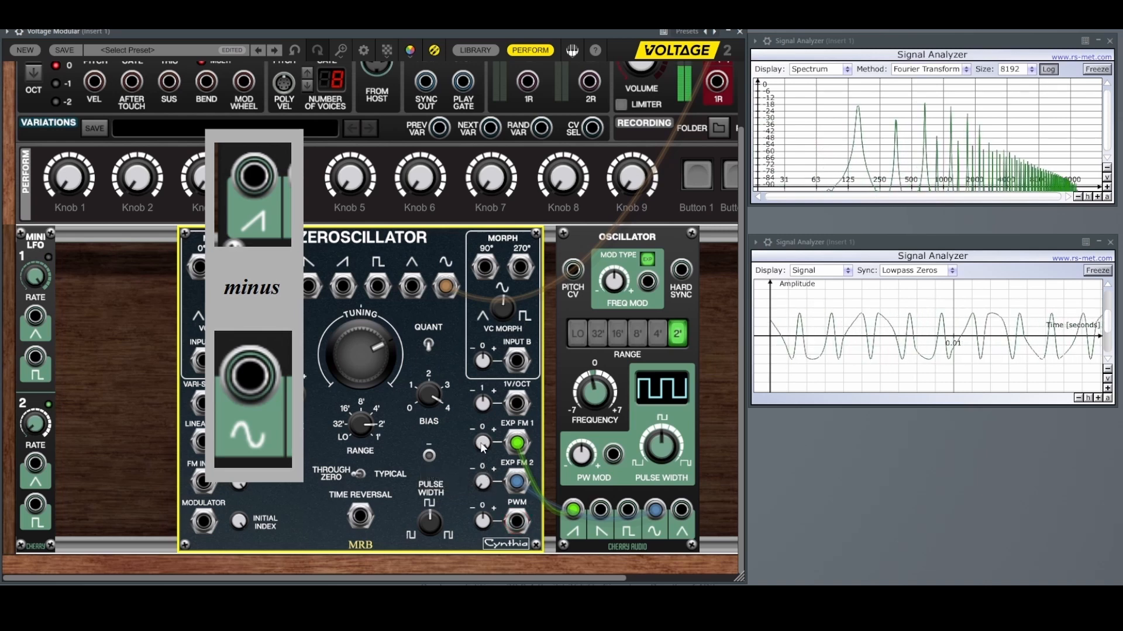
left_click_drag(484, 444, 502, 500)
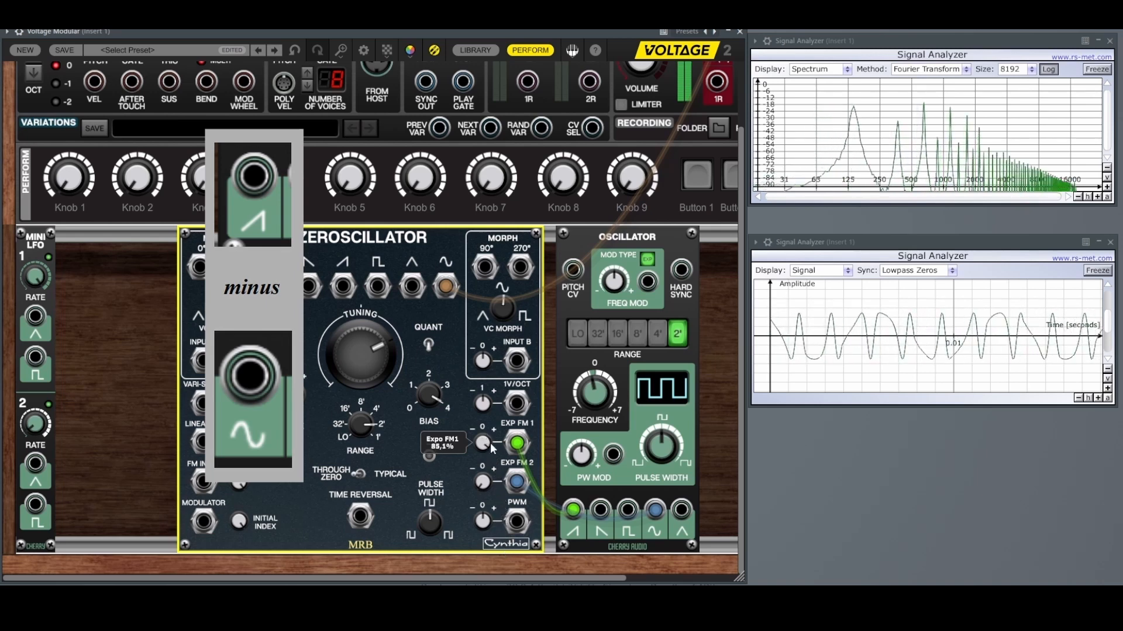
left_click_drag(489, 391, 490, 388)
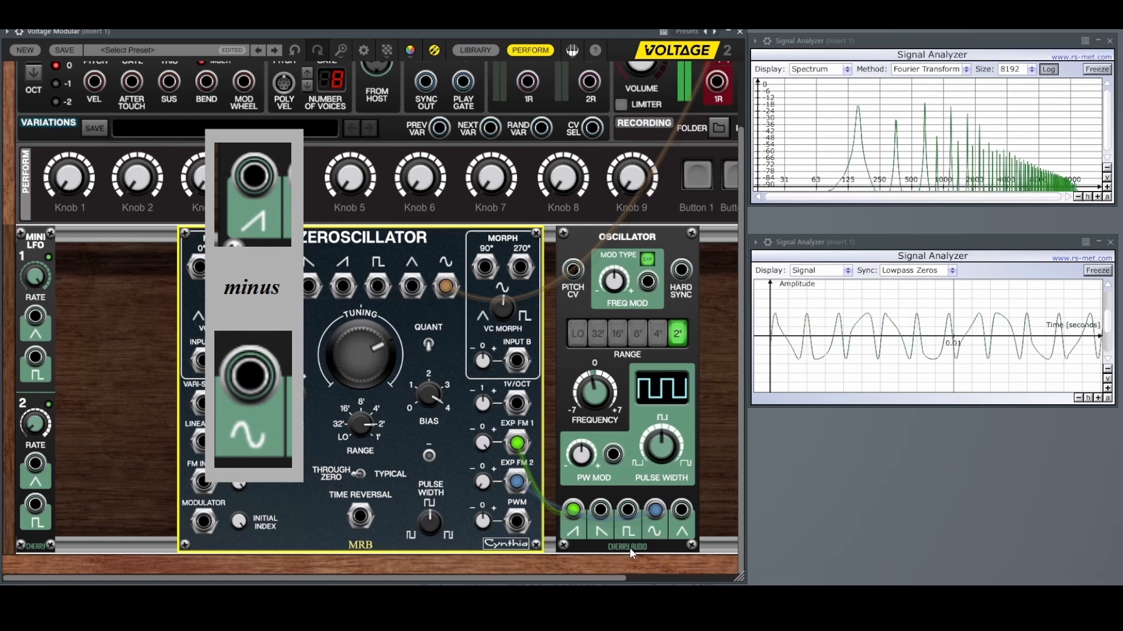
Step: Move the EXP FM 2 cable to the oscillator's square output and vary the Expo FM1 and Expo FM2 amounts
mouse_move(658, 512)
left_click_drag(654, 510, 629, 511)
mouse_move(629, 514)
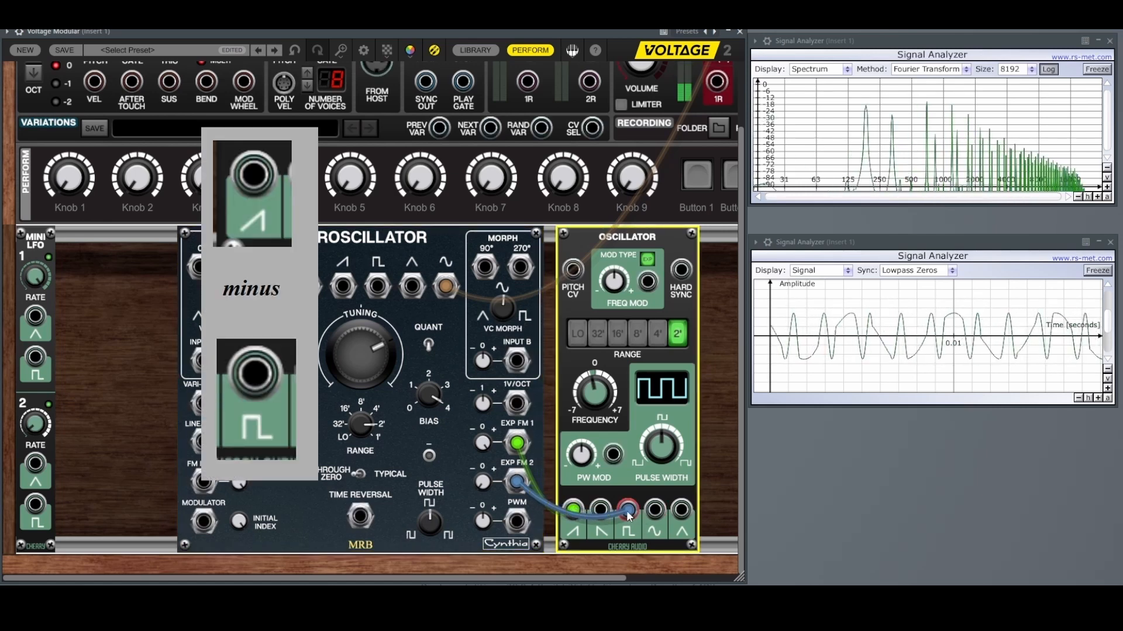
left_click(484, 445)
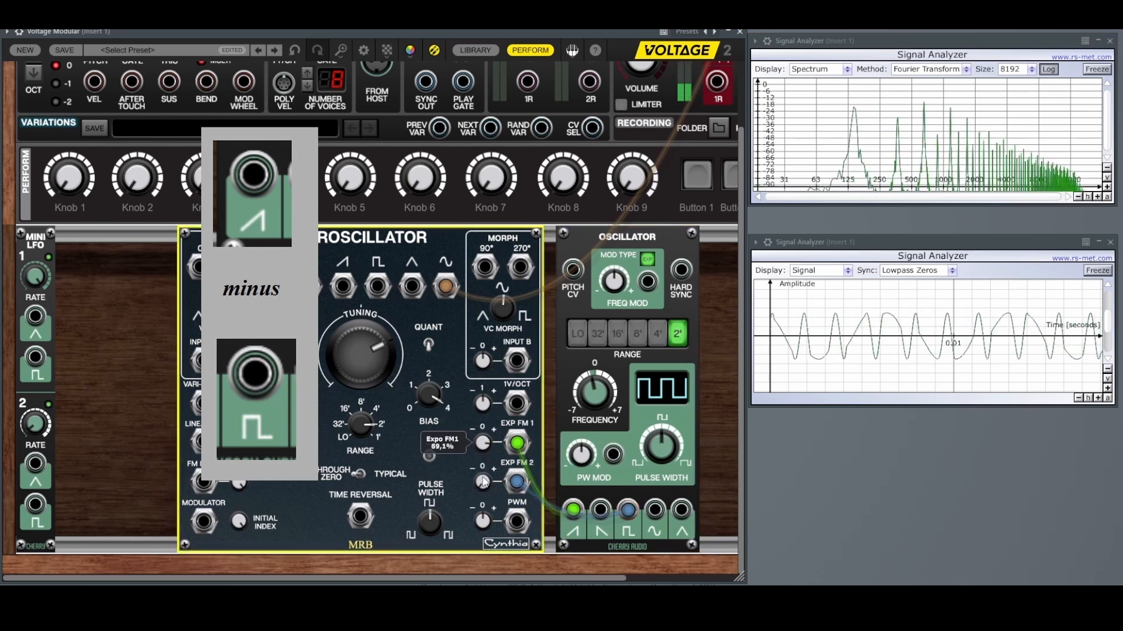
left_click_drag(484, 491, 484, 520)
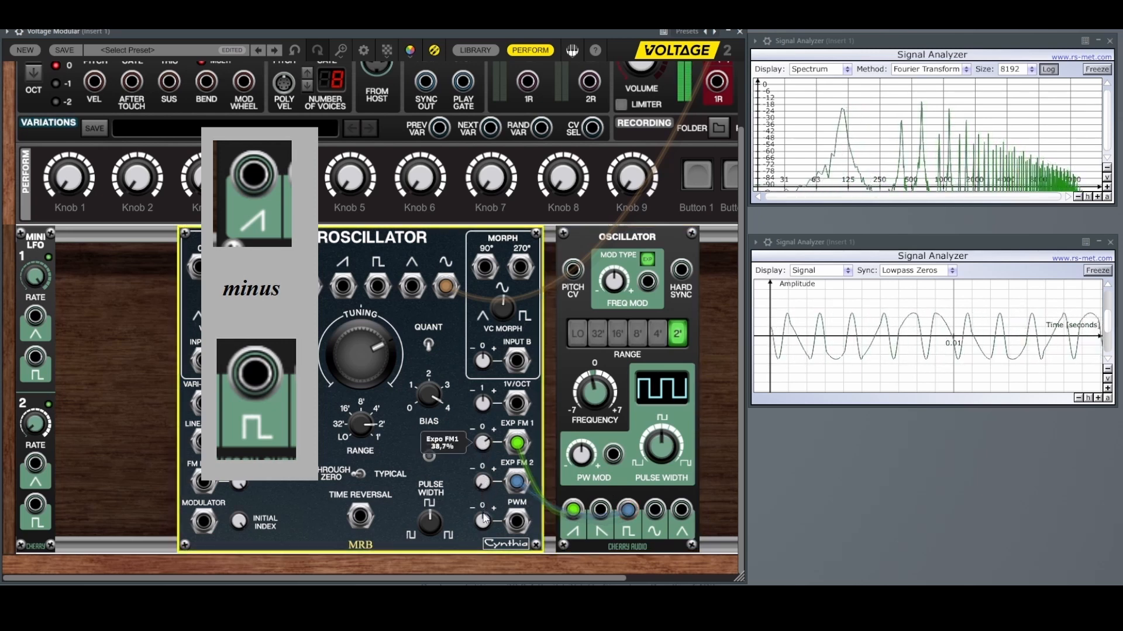
mouse_move(478, 447)
left_mouse_down()
mouse_move(485, 411)
mouse_move(484, 496)
mouse_move(483, 462)
left_mouse_up()
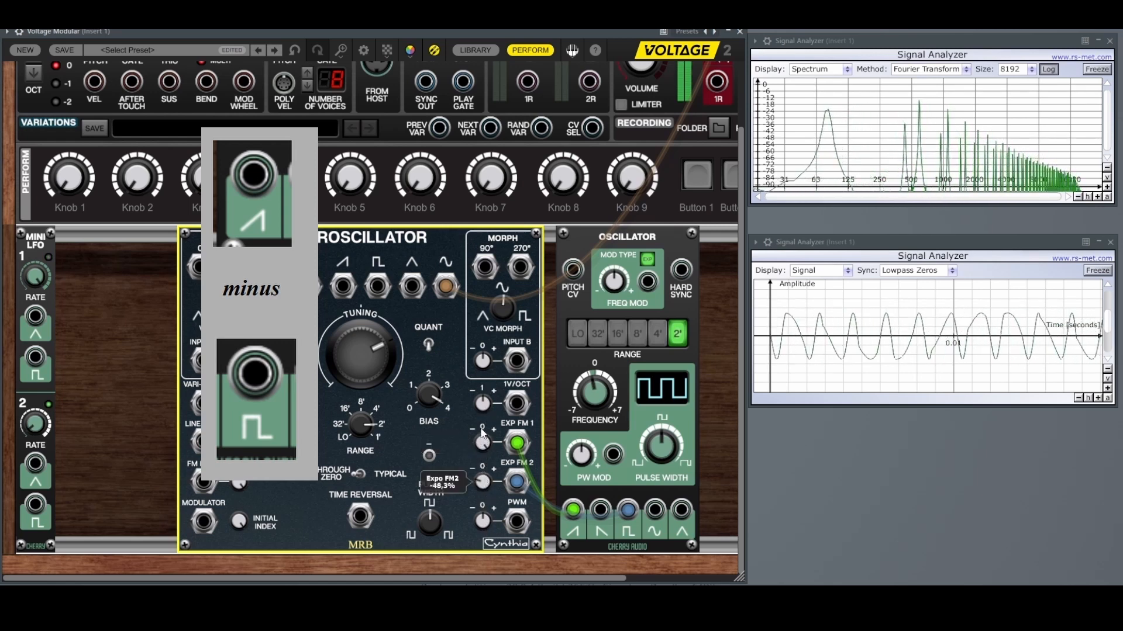
Step: Move the EXP FM 2 cable to the falling sawtooth output, sweep both exponential FM amounts, and set Expo FM1 to 100%
left_click_drag(491, 514, 558, 521)
left_click_drag(516, 482, 601, 510)
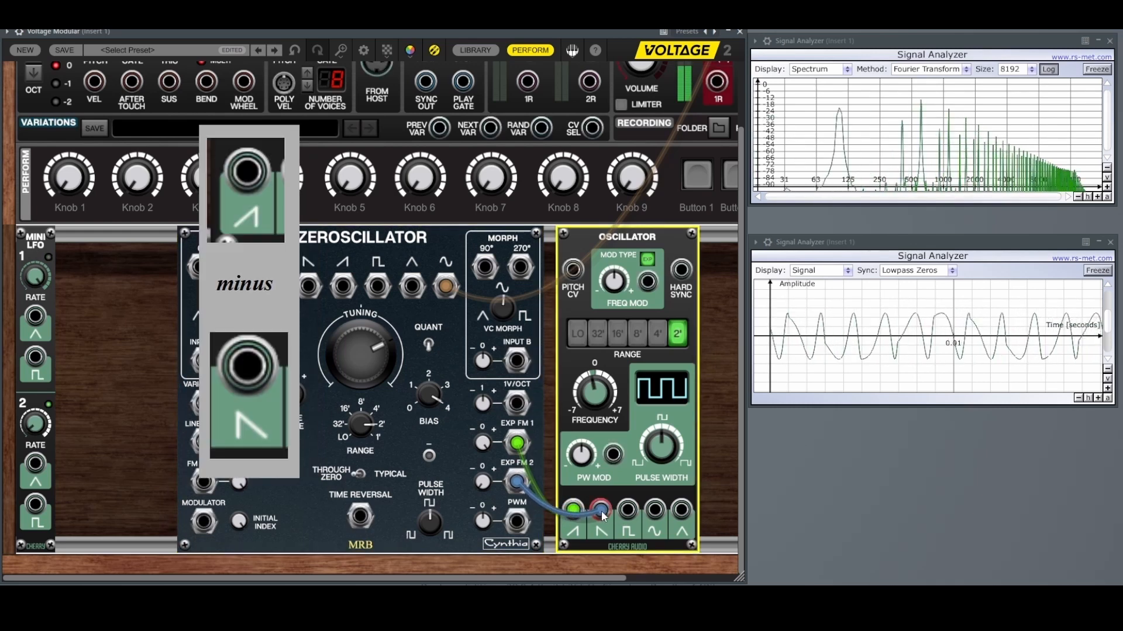
left_click(483, 484)
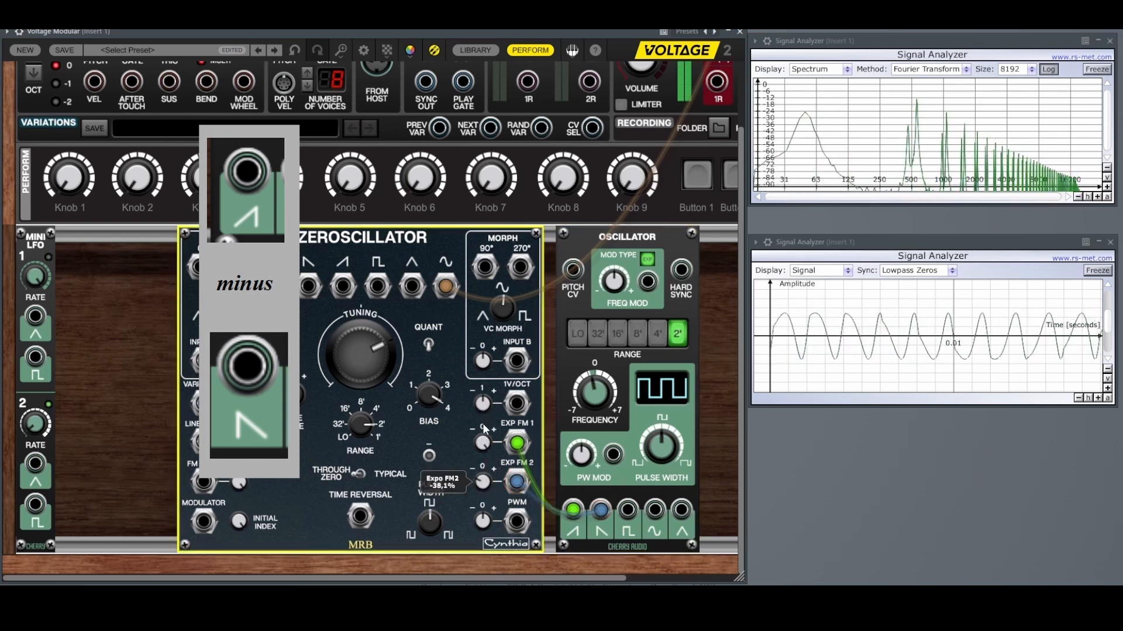
left_click_drag(484, 458, 495, 505)
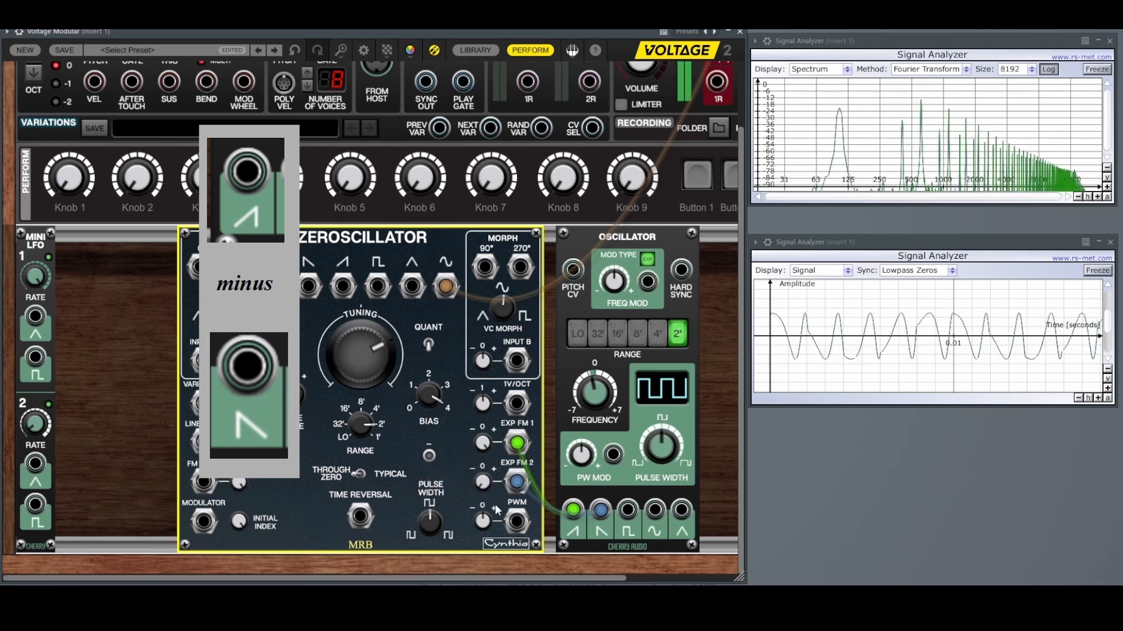
left_click_drag(485, 443, 489, 465)
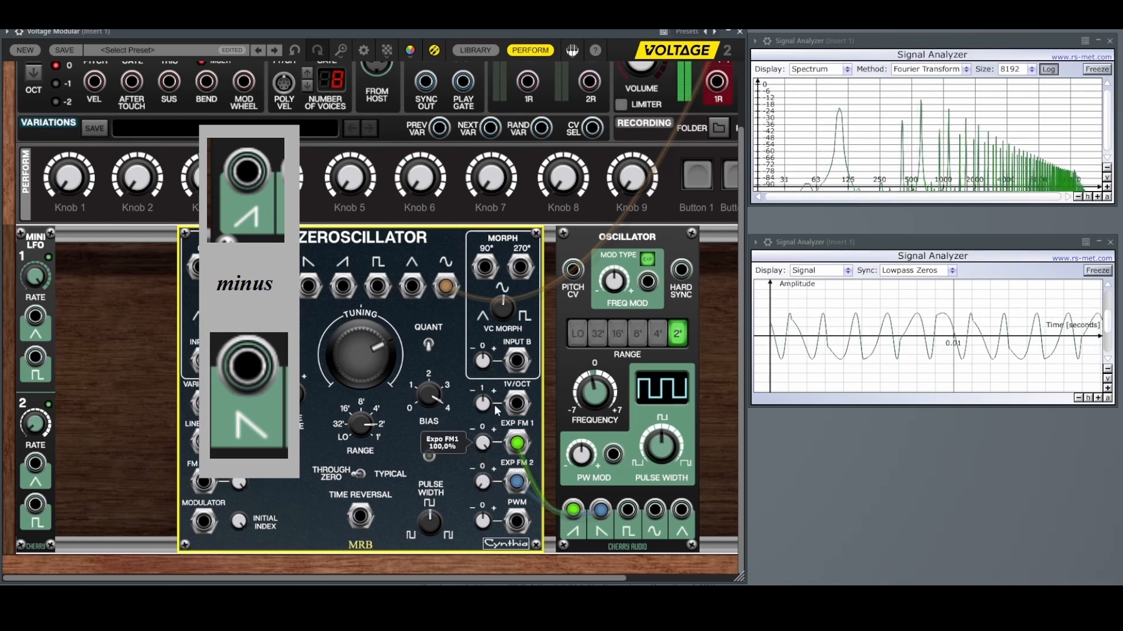
Step: Patch the square output to EXP FM 1 at 100% and the triangle output to EXP FM 2 at -100%
left_click_drag(601, 509, 484, 404)
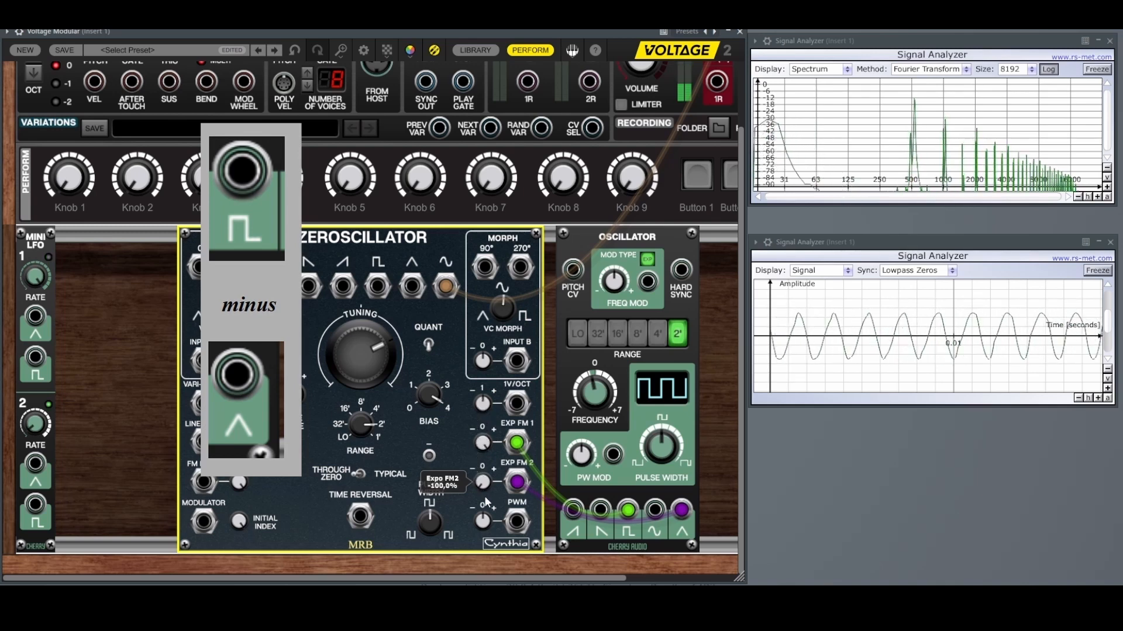
left_click_drag(483, 443, 490, 509)
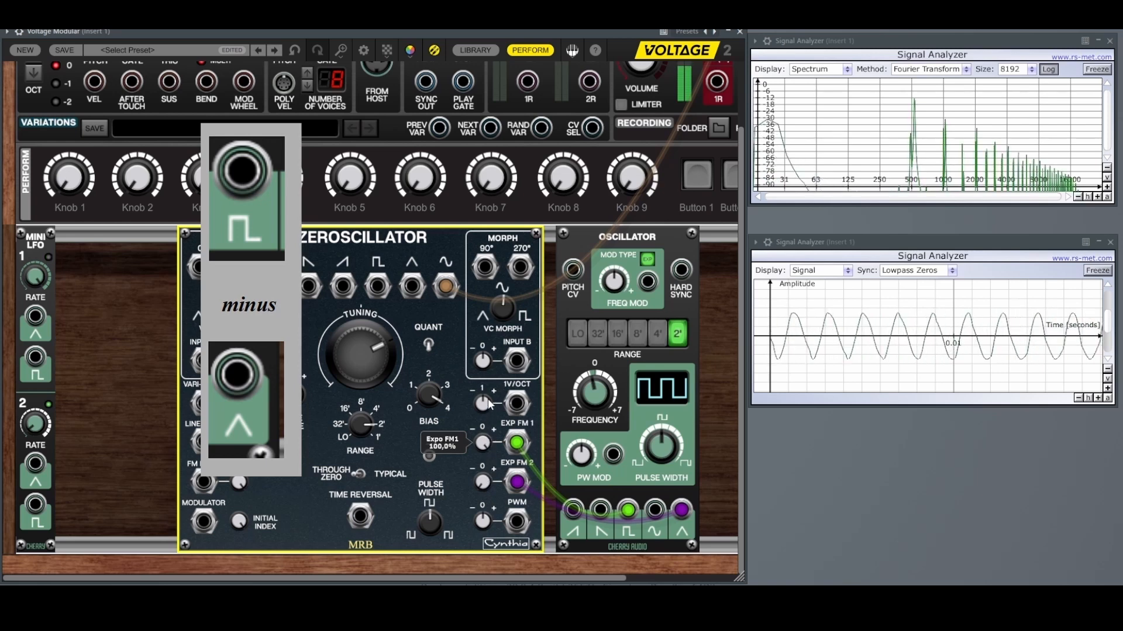
left_click(627, 511)
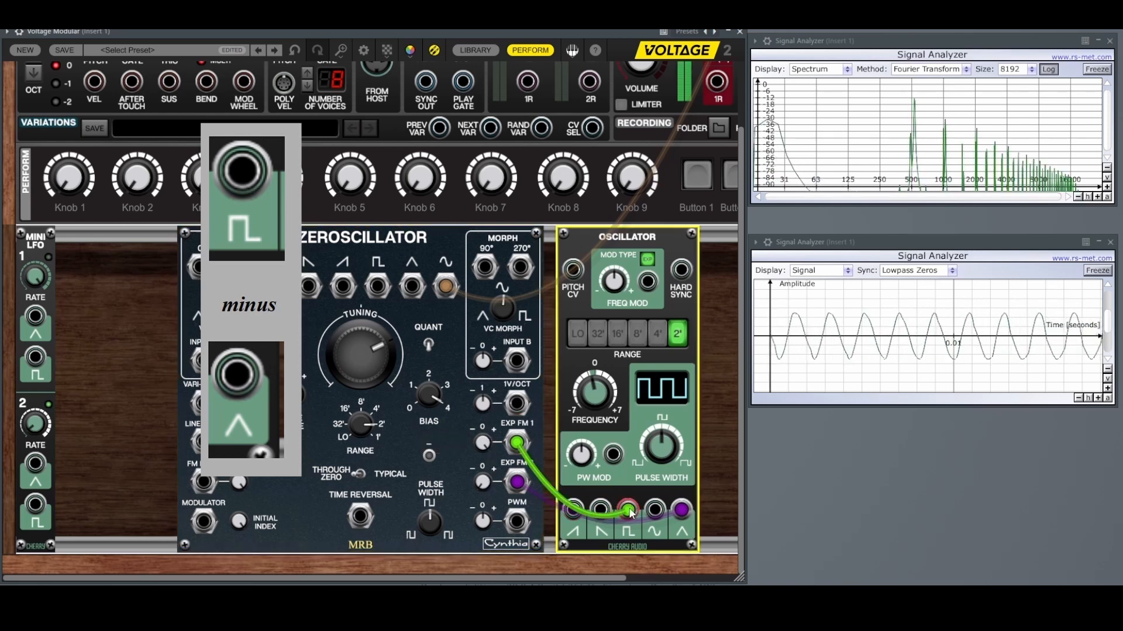
Step: Try the sine and falling sawtooth outputs in turn as the EXP FM 2 source, varying its amount and ending at -100%
left_click_drag(573, 509, 652, 512)
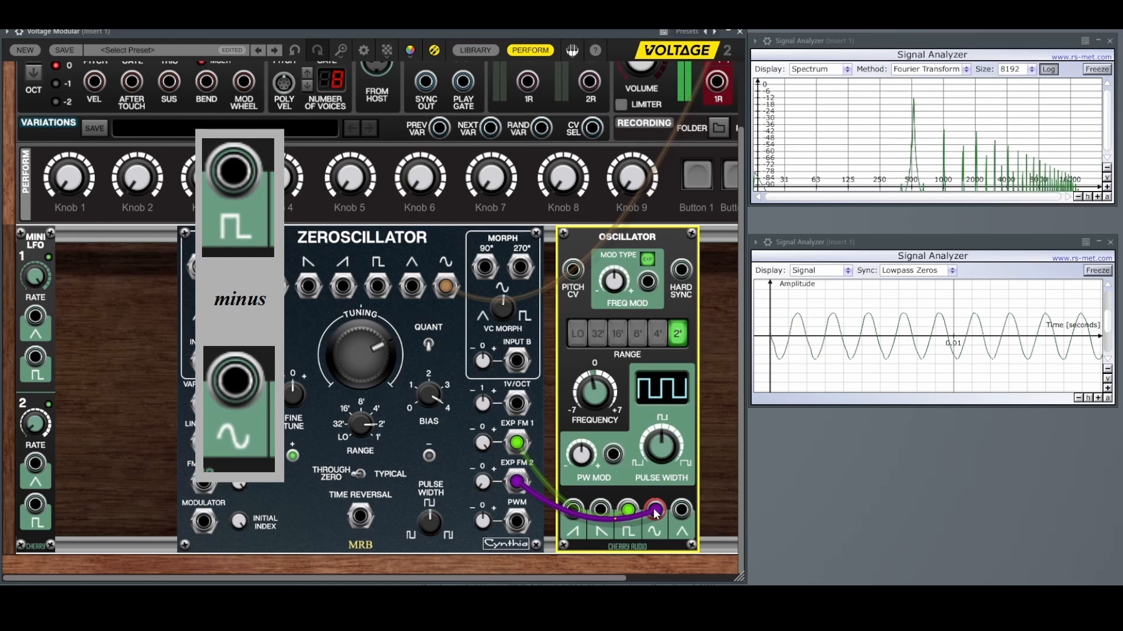
left_click_drag(483, 485, 501, 435)
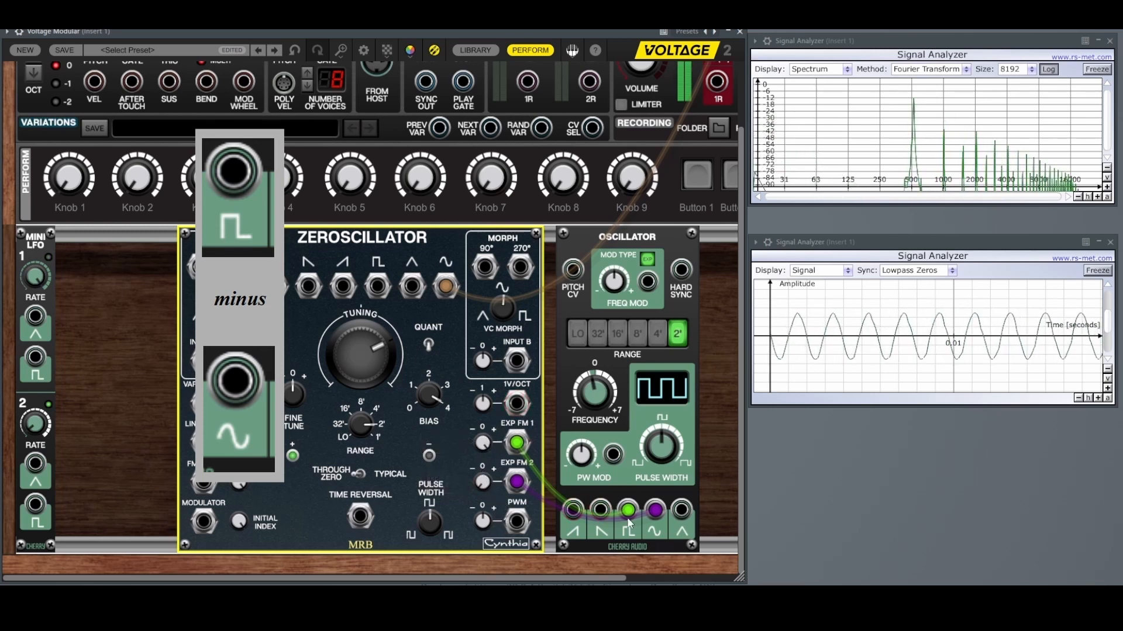
left_click_drag(657, 509, 601, 519)
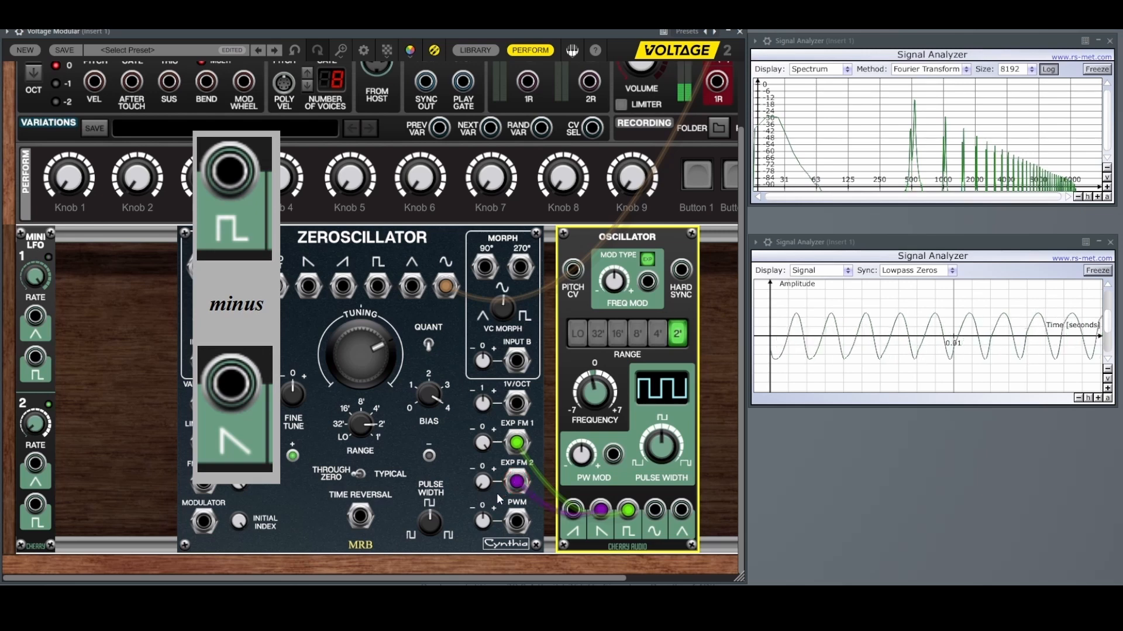
mouse_move(483, 487)
left_mouse_down()
mouse_move(488, 377)
mouse_move(484, 503)
left_mouse_up()
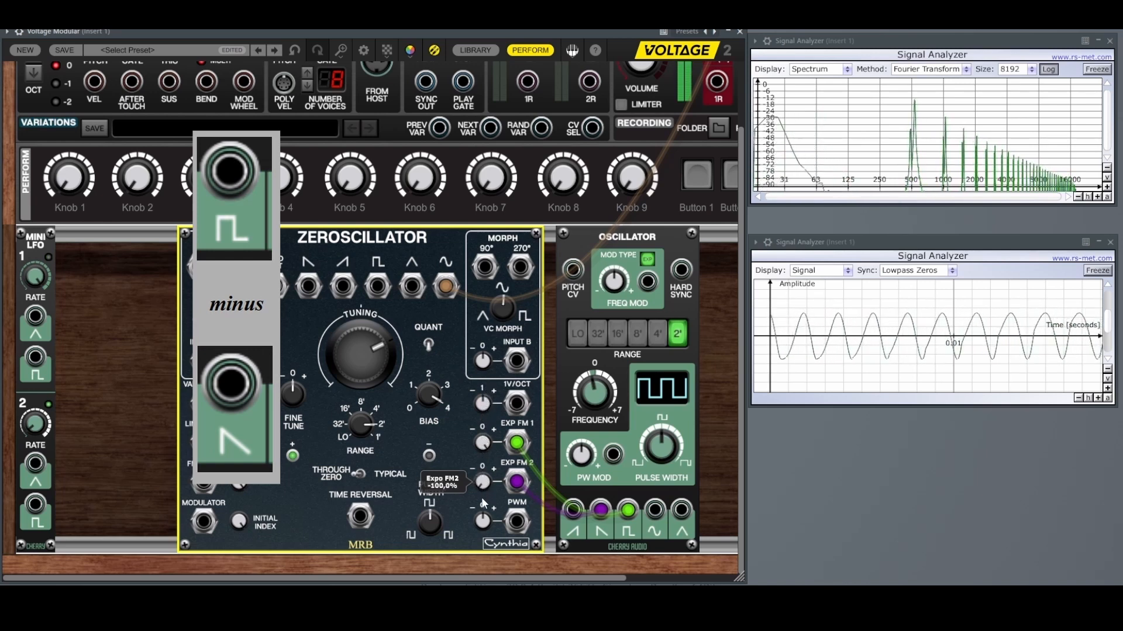
Step: Move the EXP FM 2 cable to the oscillator's rising sawtooth output and vary the Expo FM2 amount
left_click_drag(600, 510, 573, 510)
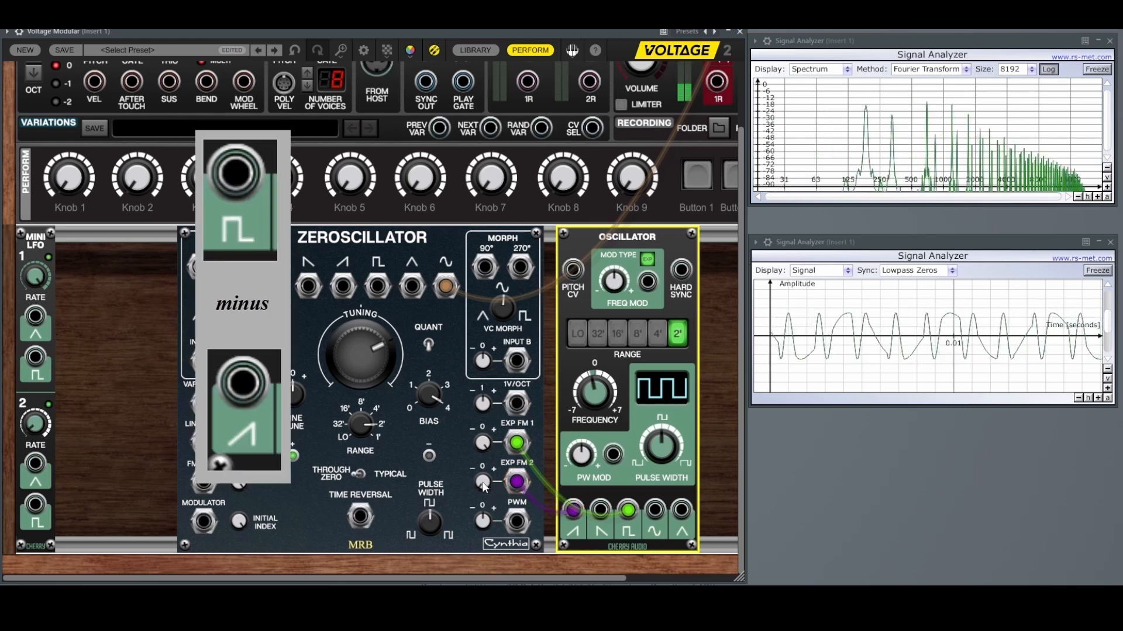
left_click_drag(483, 483, 484, 454)
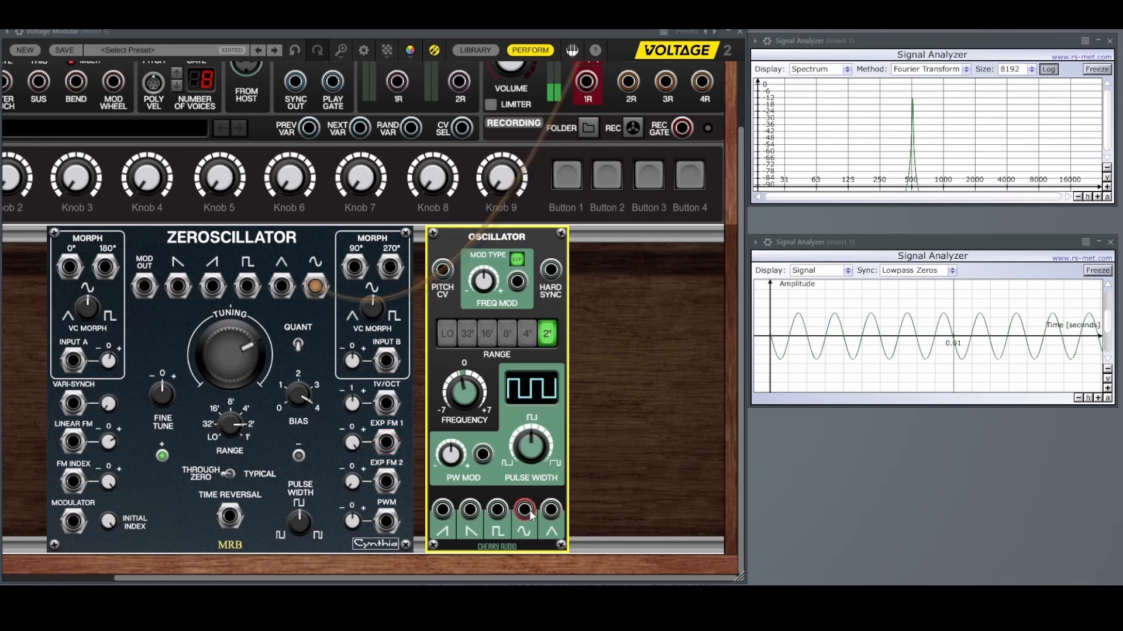
Step: Patch the oscillator's sine output to main output 1R and raise the oscillator's frequency against the Zeroscillator's sine
left_click_drag(526, 512, 586, 82)
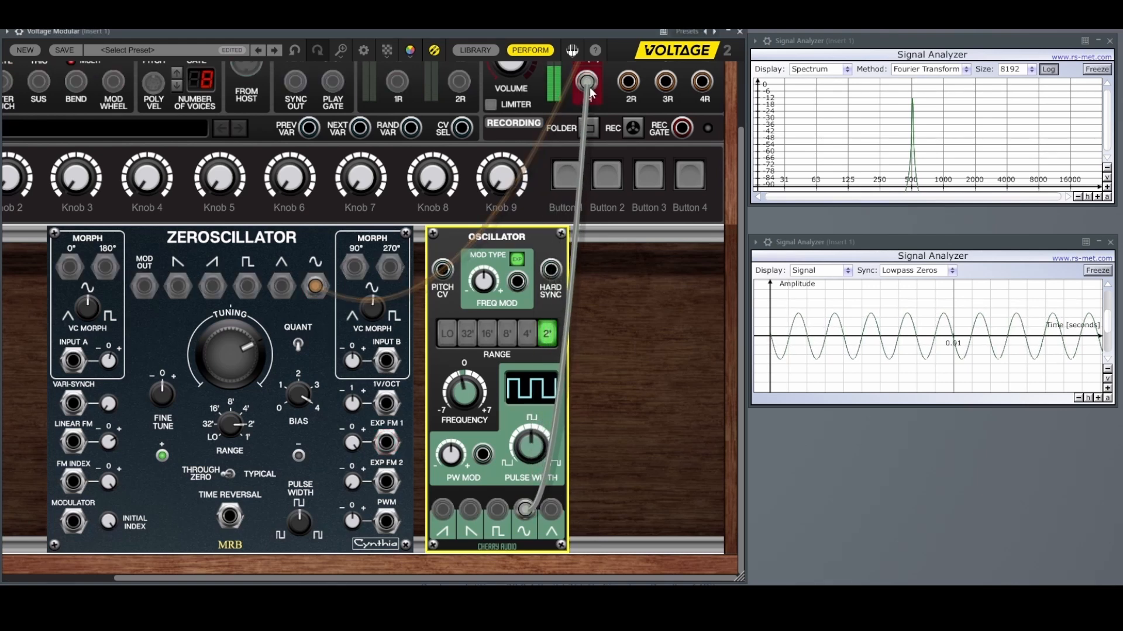
left_click_drag(742, 243, 742, 188)
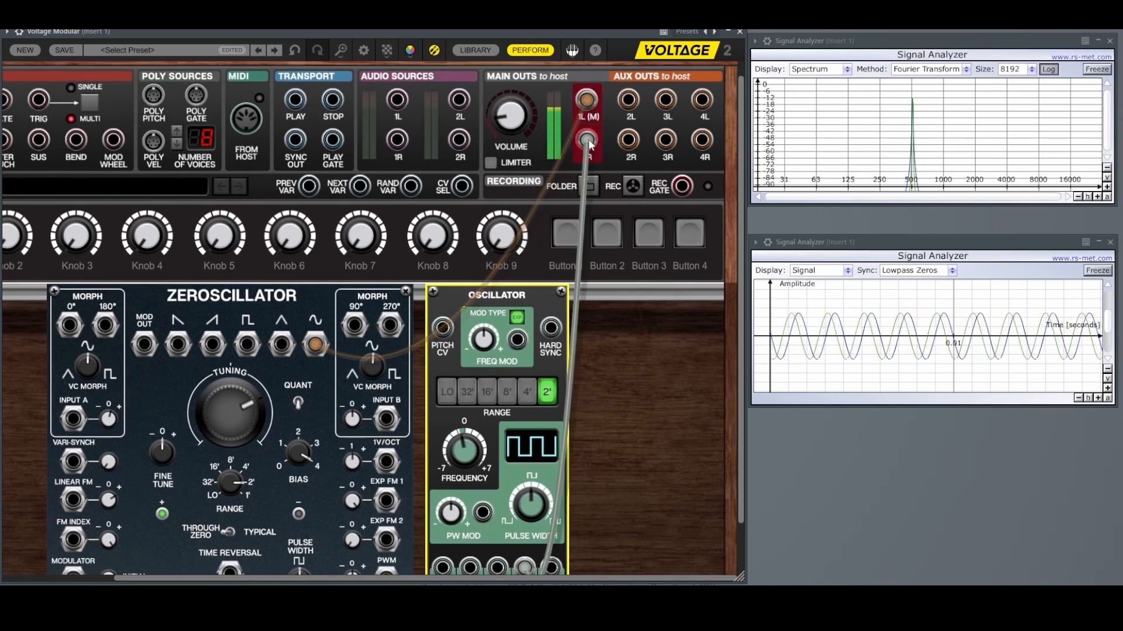
left_click_drag(741, 163, 739, 224)
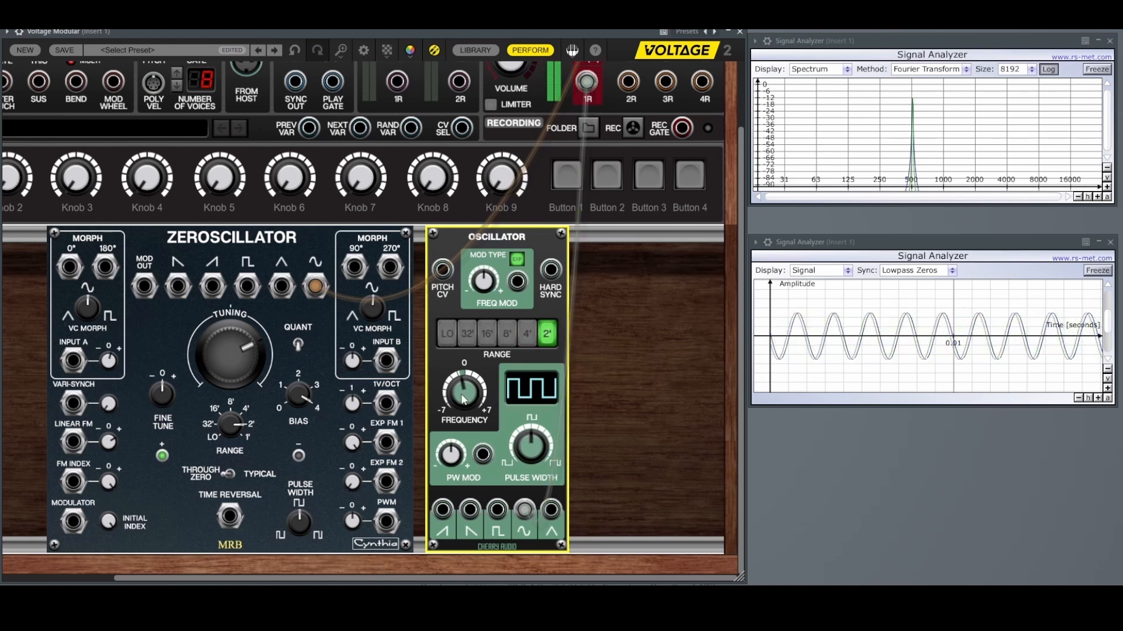
mouse_move(464, 400)
left_click_drag(465, 390, 466, 381)
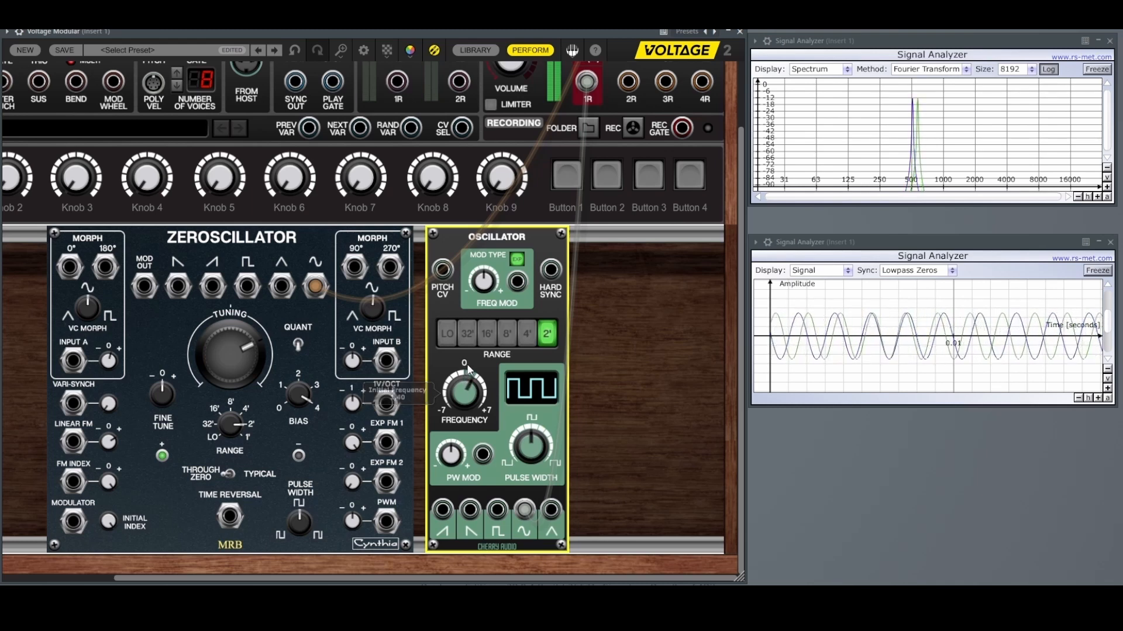
Step: Move the oscillator's sine cable from main output 1R to EXP FM 1 and lower the oscillator's initial frequency to about -0.34
left_click_drag(587, 82, 391, 444)
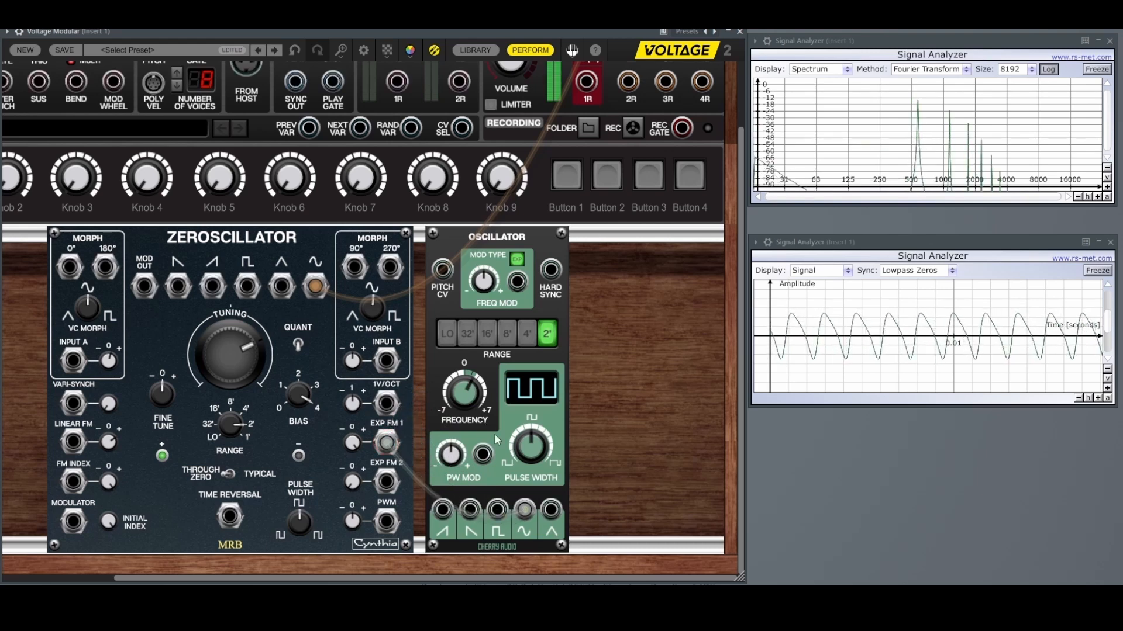
left_click(526, 452)
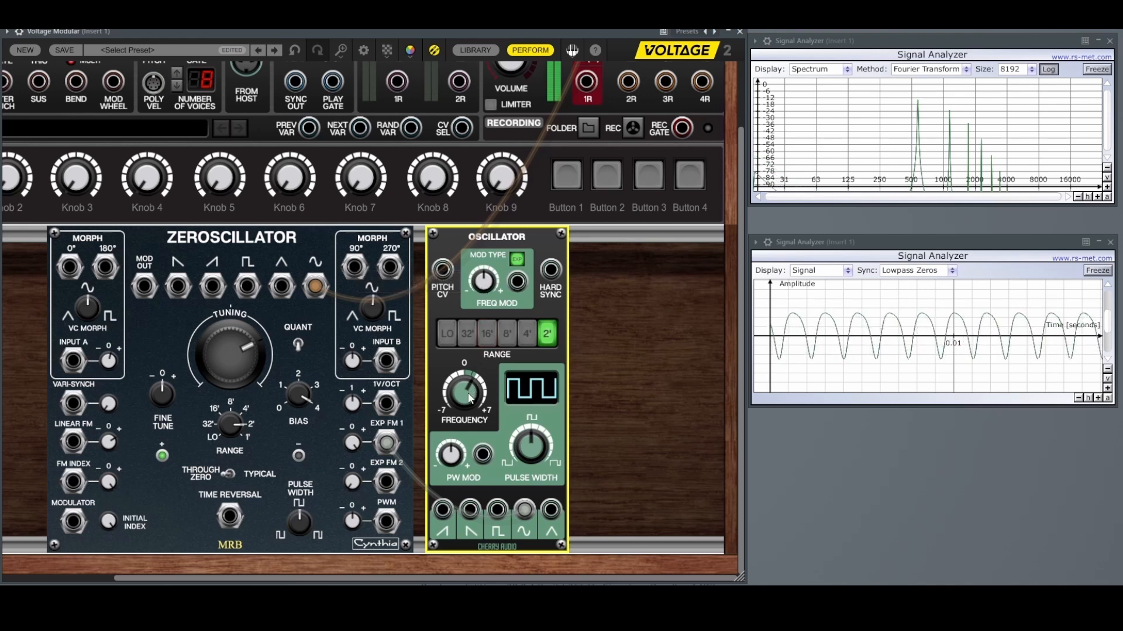
left_click_drag(469, 398, 472, 538)
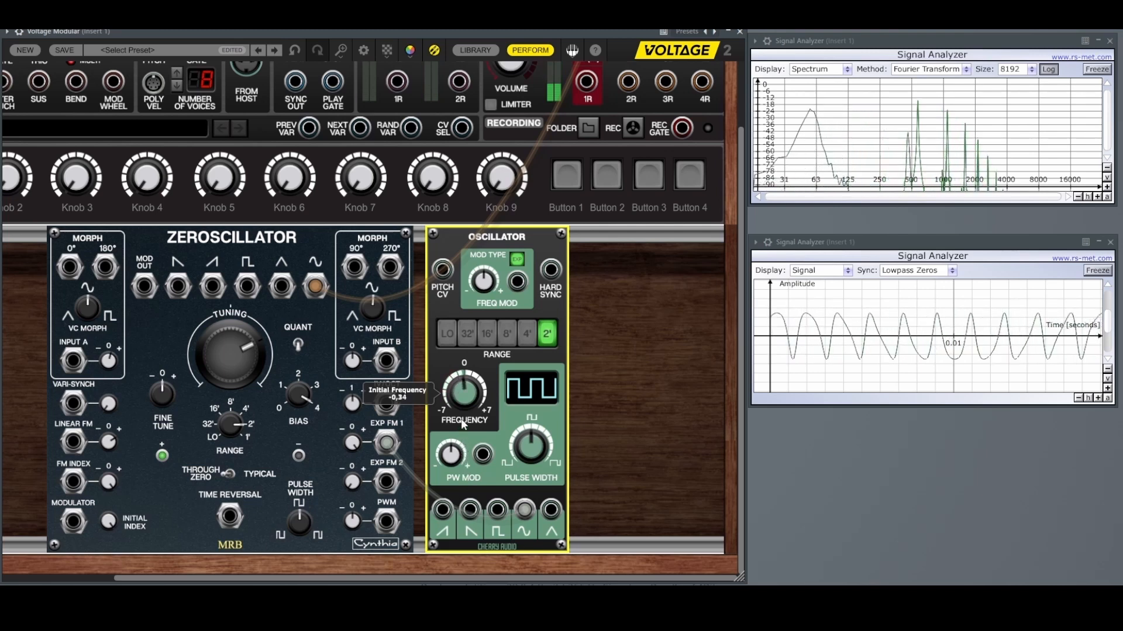
Step: Switch the modulating oscillator through the 4', 16' and 32' ranges and settle on 8'
left_click(525, 333)
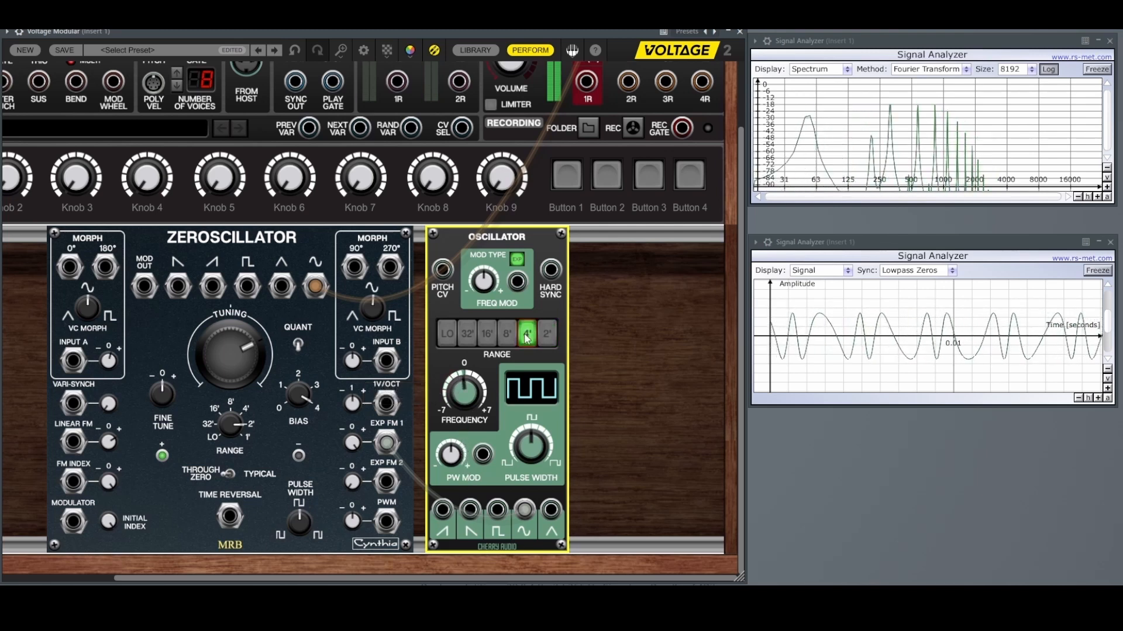
left_click(507, 334)
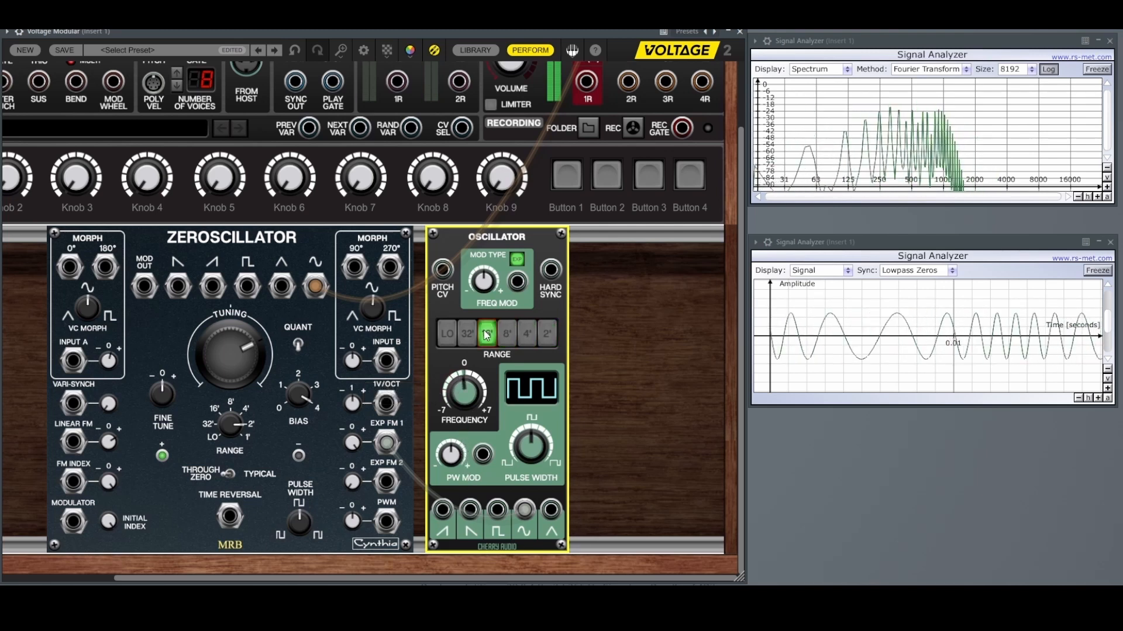
left_click(468, 336)
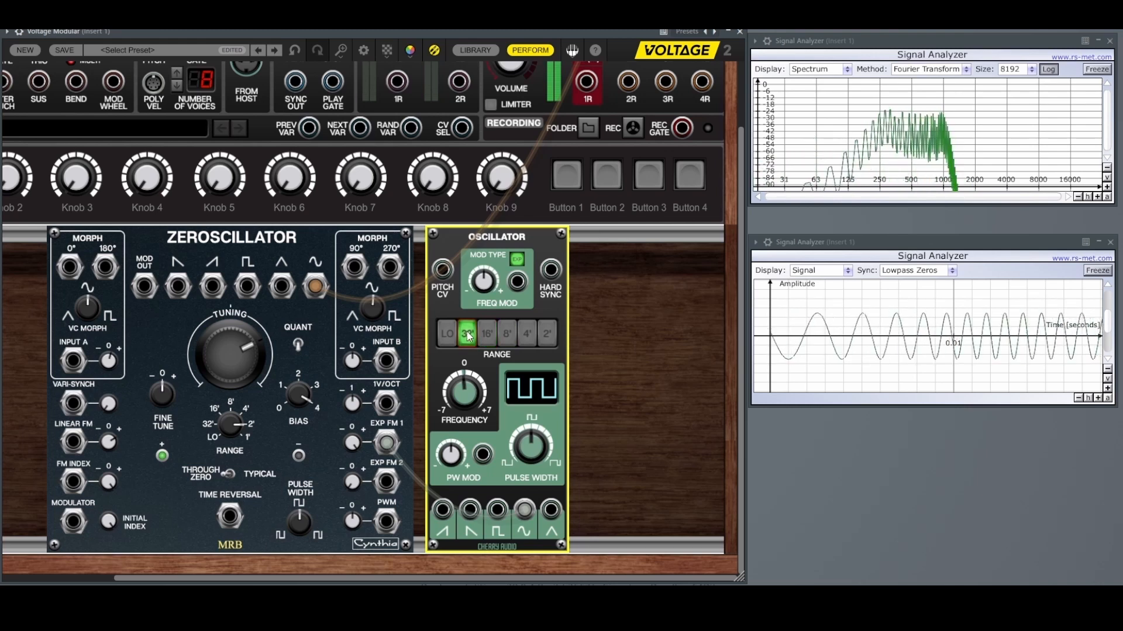
left_click(506, 335)
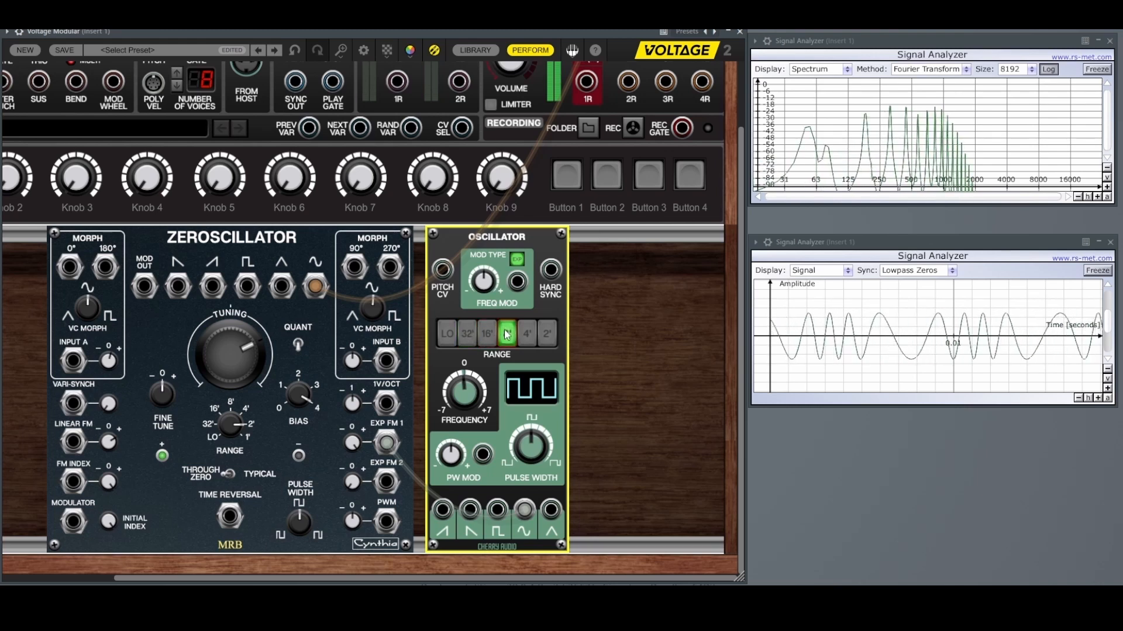
Step: Stack a second cable from the oscillator's sine output into the Zeroscillator's EXP FM 1 input
left_click_drag(525, 509, 528, 509)
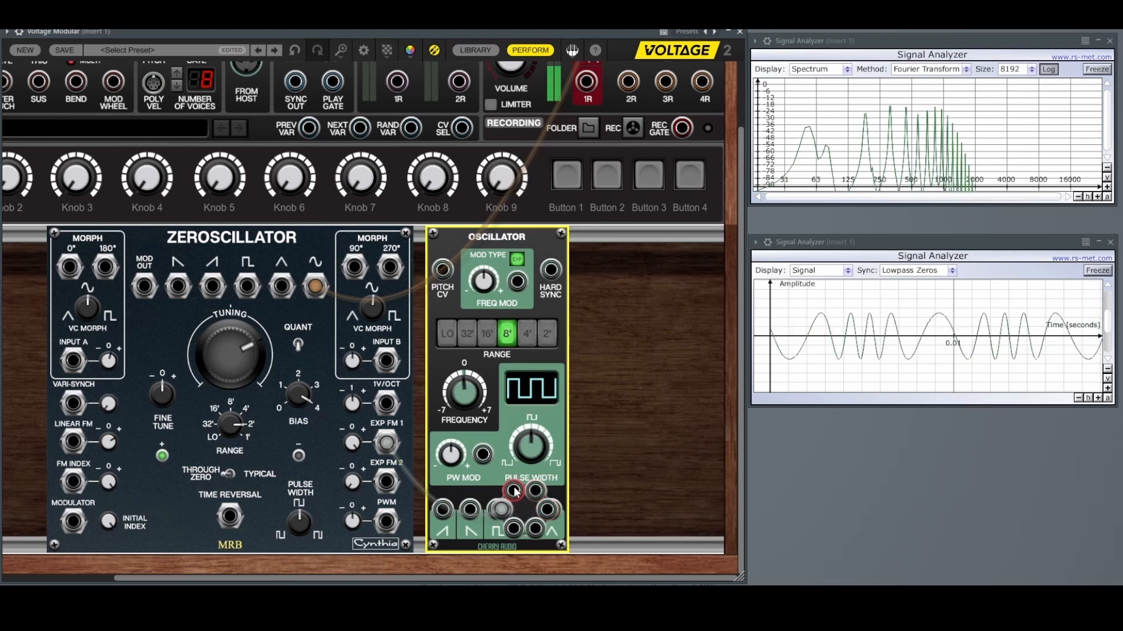
left_click_drag(515, 491, 514, 491)
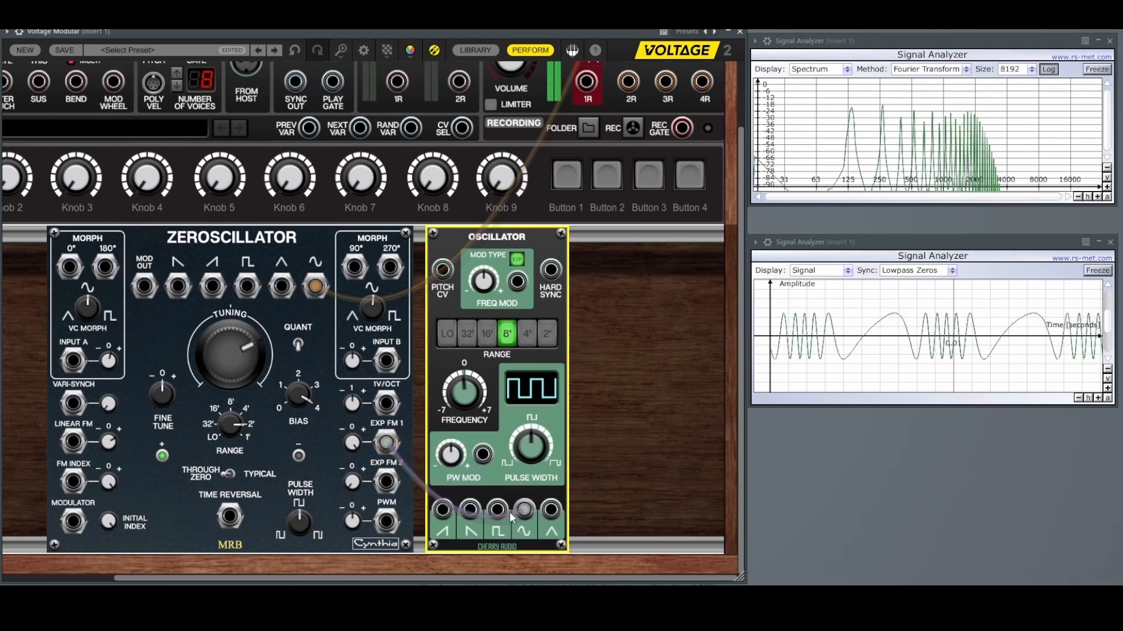
Step: Stack one more cable from the oscillator's sine output into the Zeroscillator's EXP FM 1 input and readjust the oscillator's initial frequency
left_click_drag(525, 511, 391, 443)
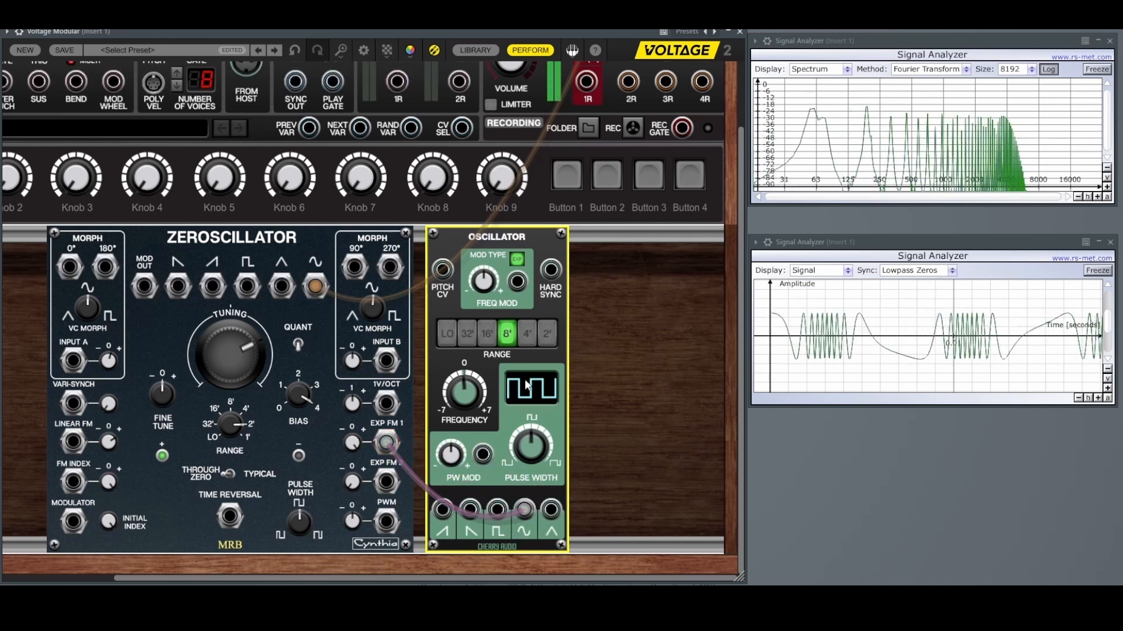
mouse_move(466, 381)
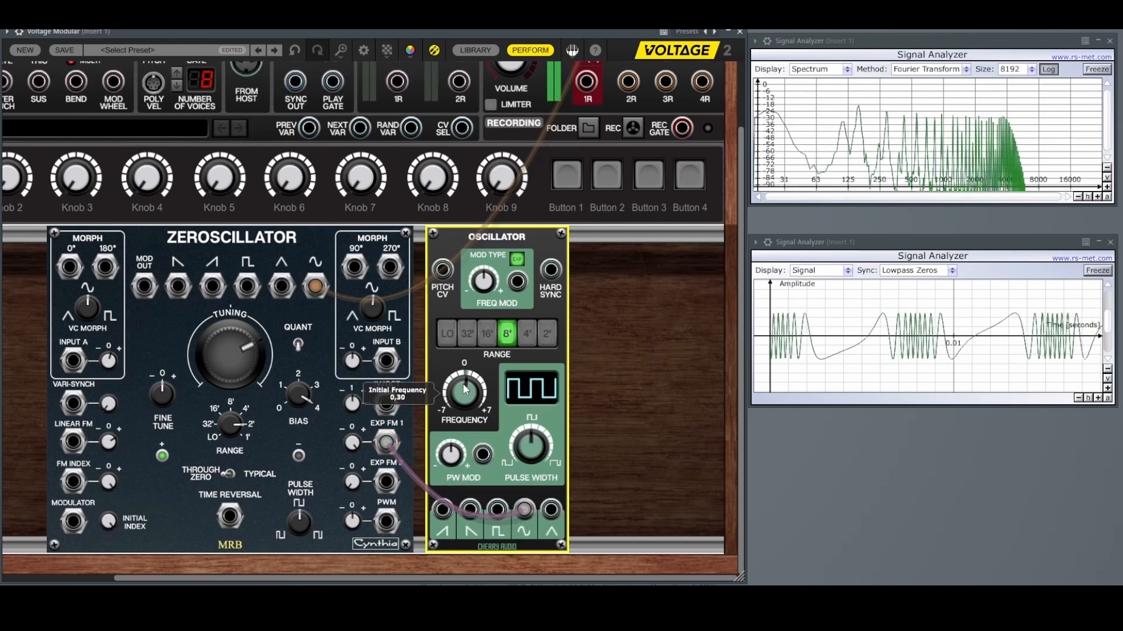
mouse_move(466, 381)
left_mouse_down()
mouse_move(461, 304)
mouse_move(464, 416)
mouse_move(462, 402)
left_mouse_up()
Step: Switch the modulating oscillator to the 2' range and set its initial frequency to about -0.04
left_click(545, 338)
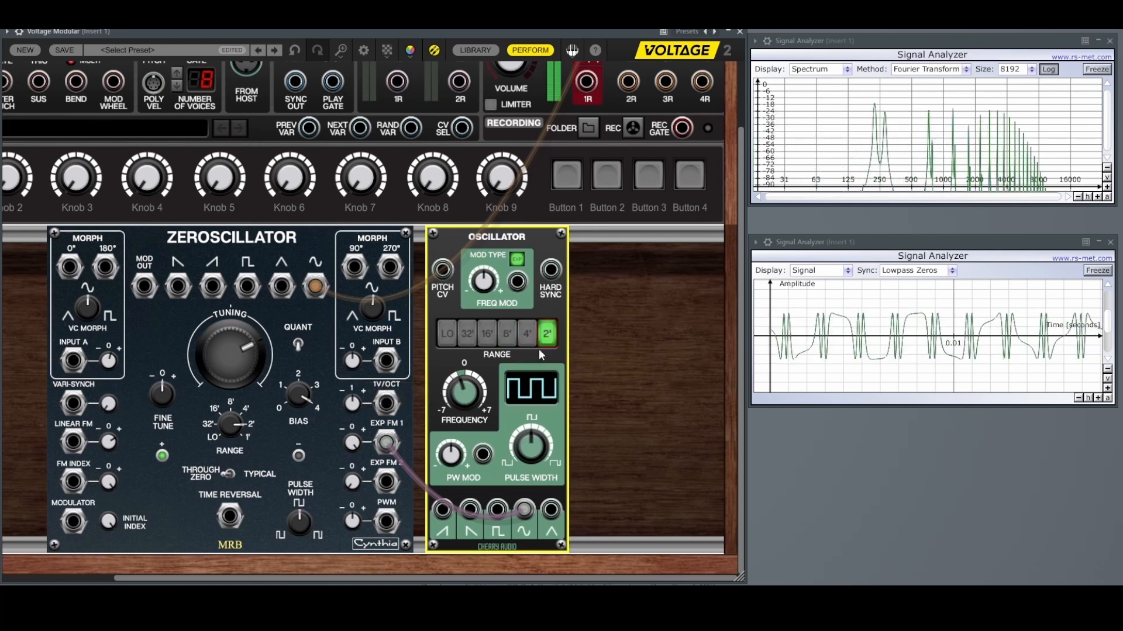
left_click_drag(467, 400, 466, 384)
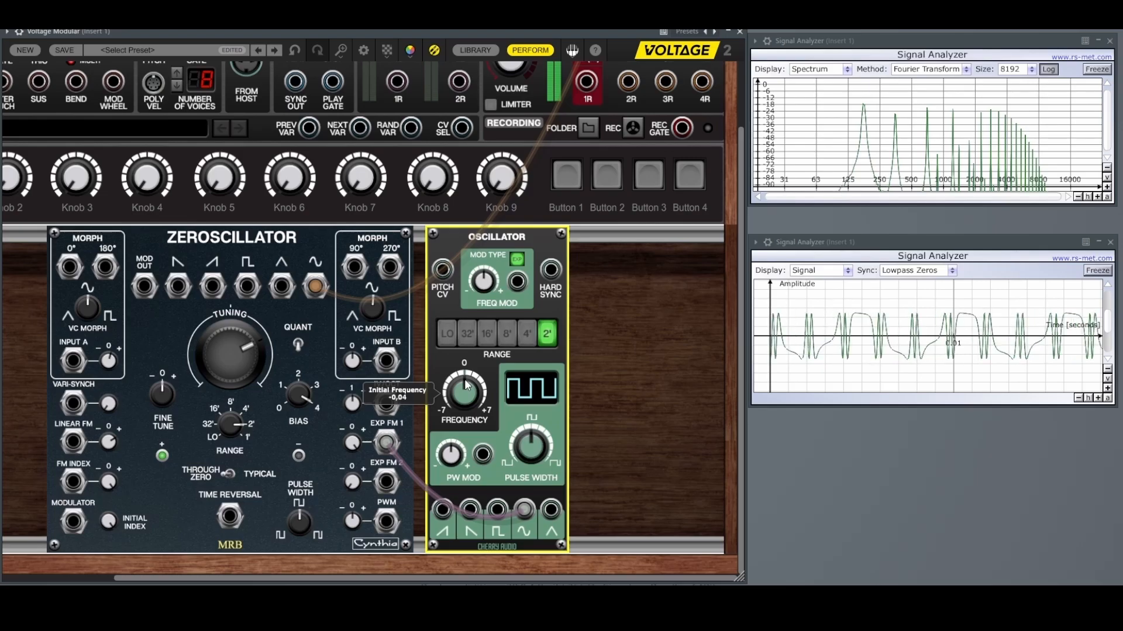
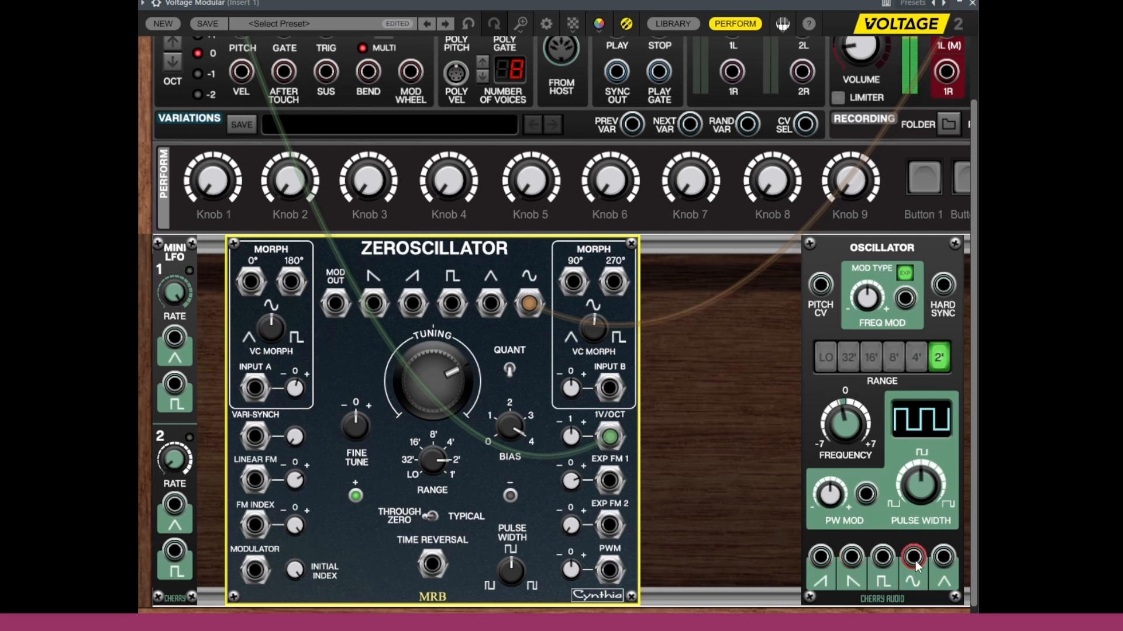
Step: Patch the oscillator's sine output into the Zeroscillator's EXP FM 1 input and raise the Expo FM1 amount gradually through about 9.3%
left_click_drag(914, 559, 609, 486)
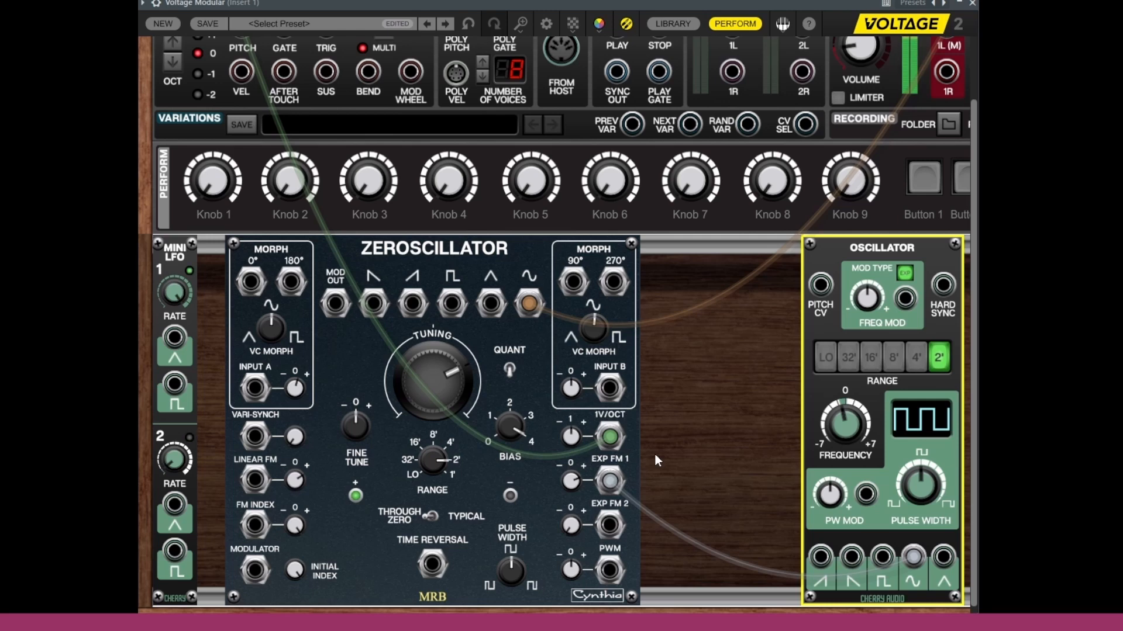
left_click(571, 484)
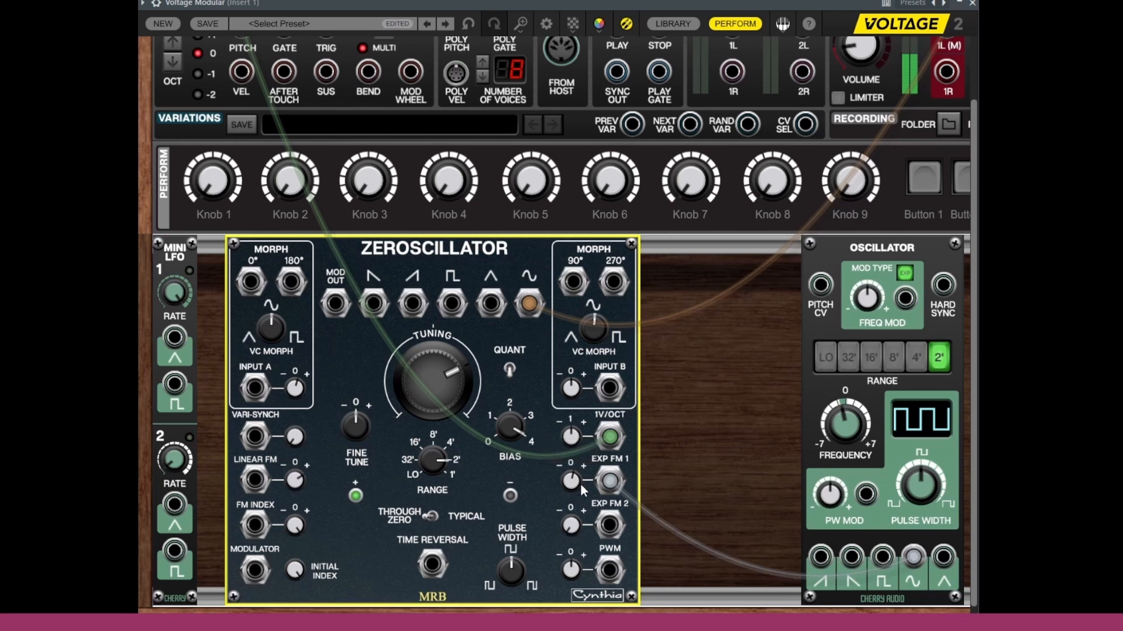
mouse_move(570, 482)
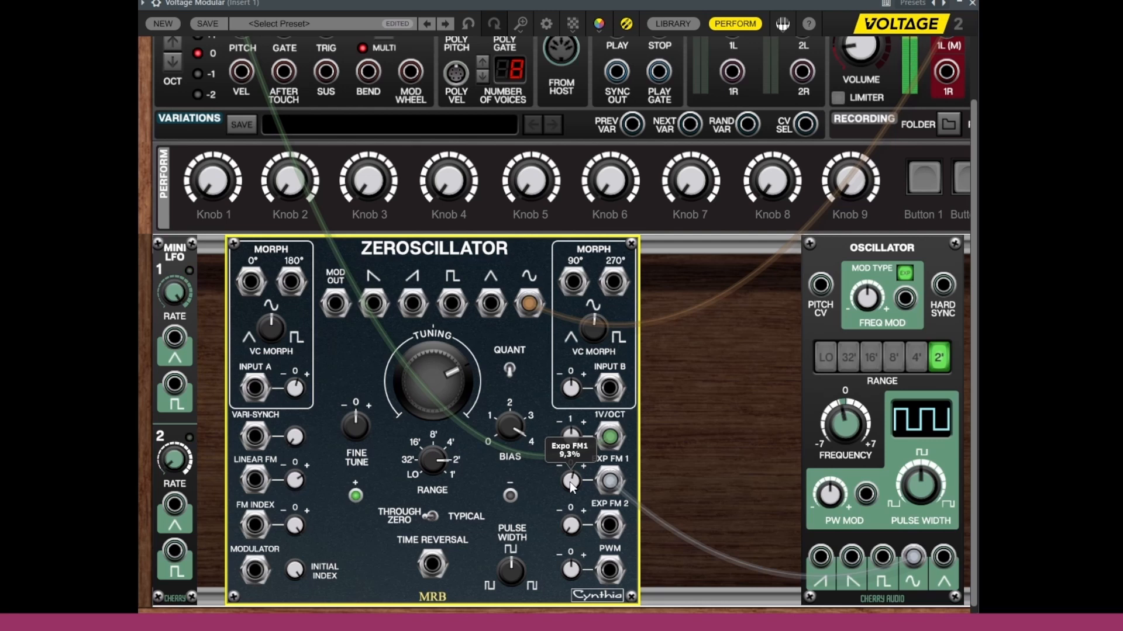
left_click_drag(570, 482, 579, 390)
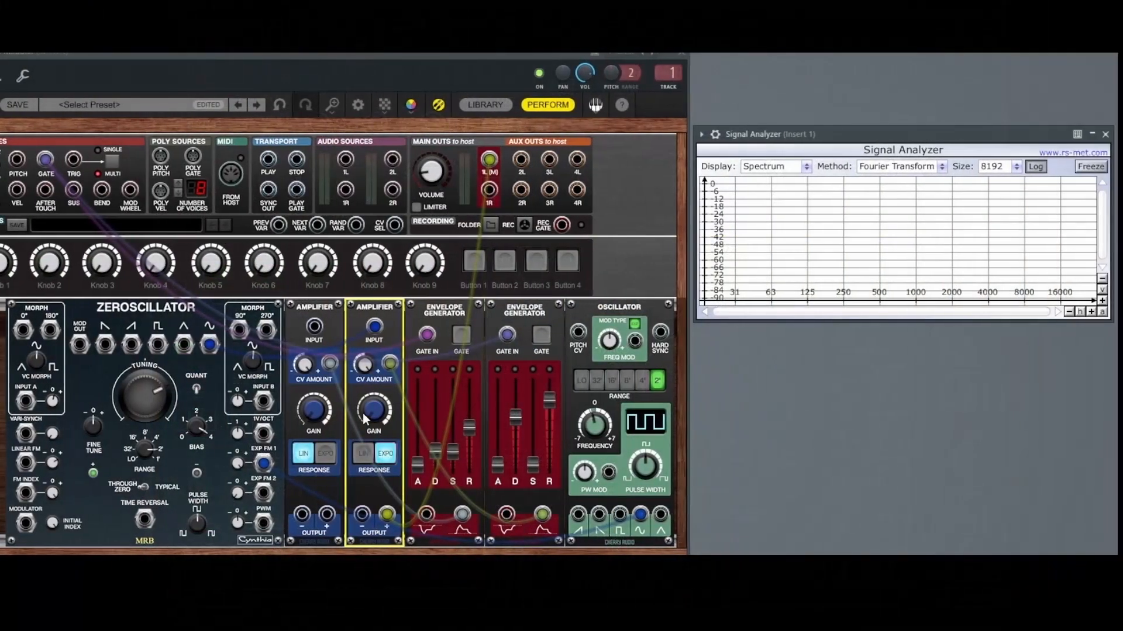
Step: Raise the second amplifier's input gain through about 31.2% to bring up the Zeroscillator's output level
left_click_drag(366, 417, 368, 403)
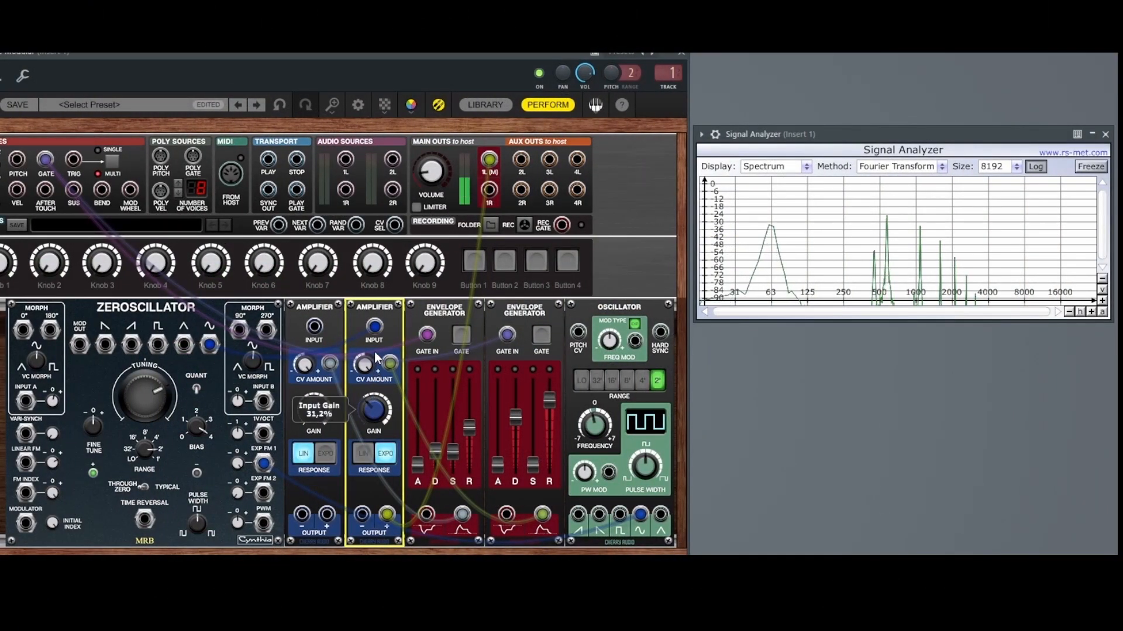
left_click_drag(377, 404, 380, 233)
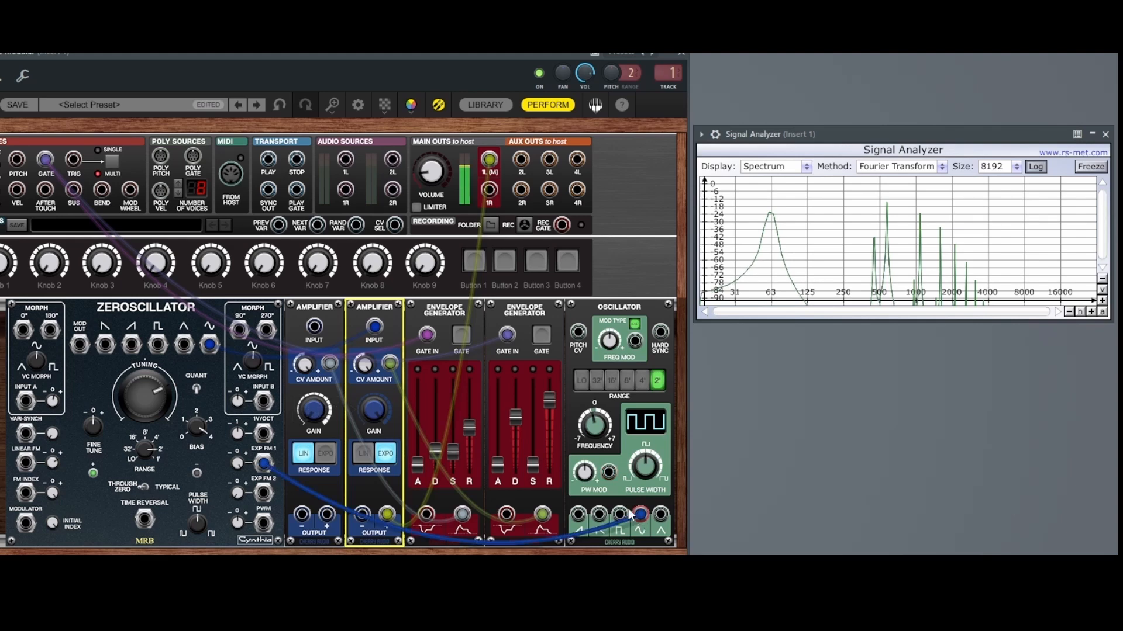
Step: Try the oscillator's sine cable in the Zeroscillator's 1V/OCT and EXP FM 2 inputs, and turn the 1V/Oct amount down to 0.20
left_click_drag(263, 465, 263, 433)
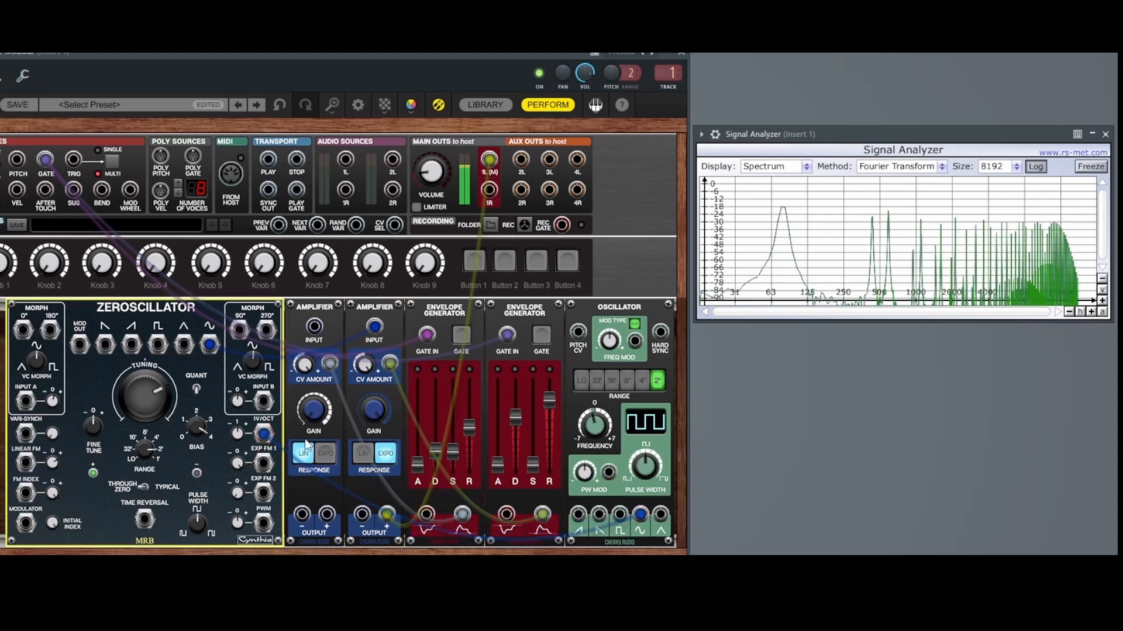
left_click_drag(263, 433, 263, 494)
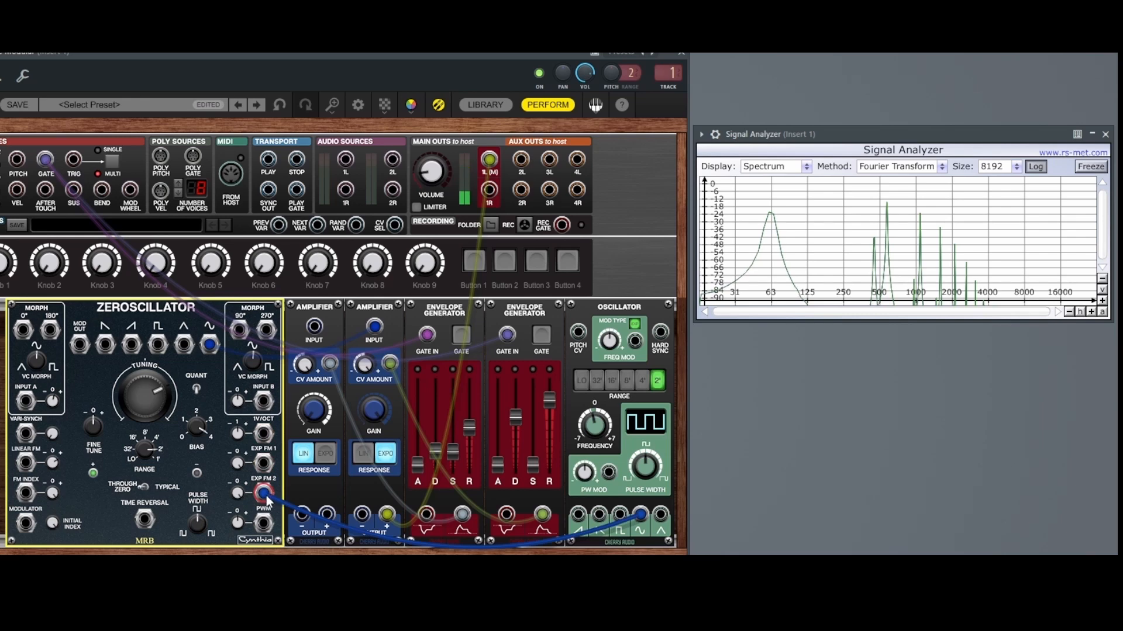
left_click_drag(266, 498, 222, 505)
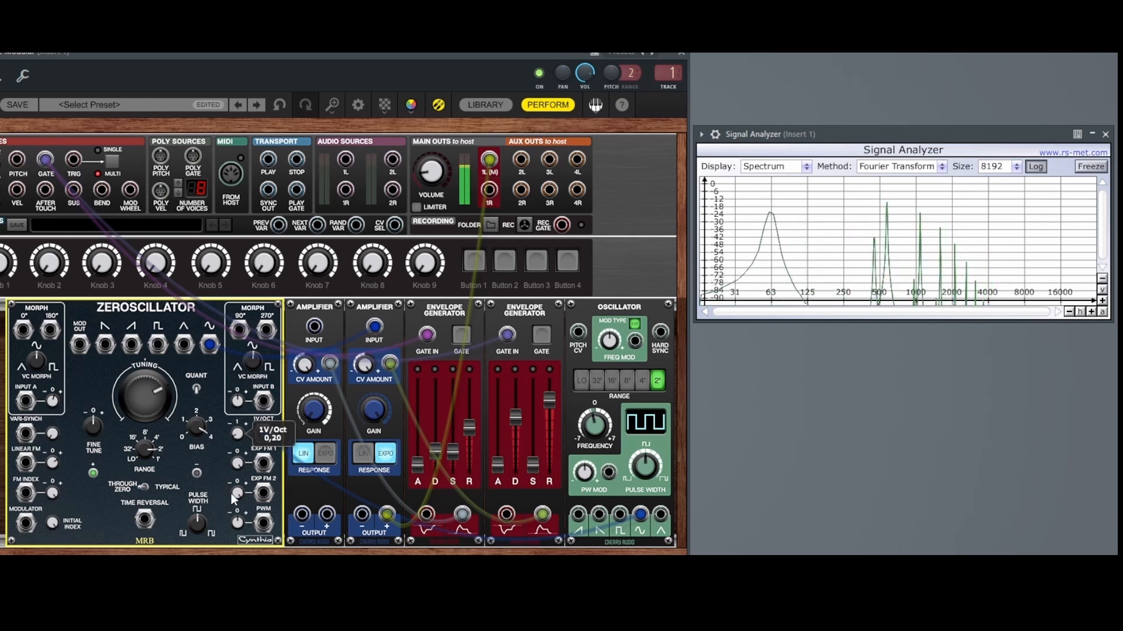
left_click_drag(264, 433, 265, 298)
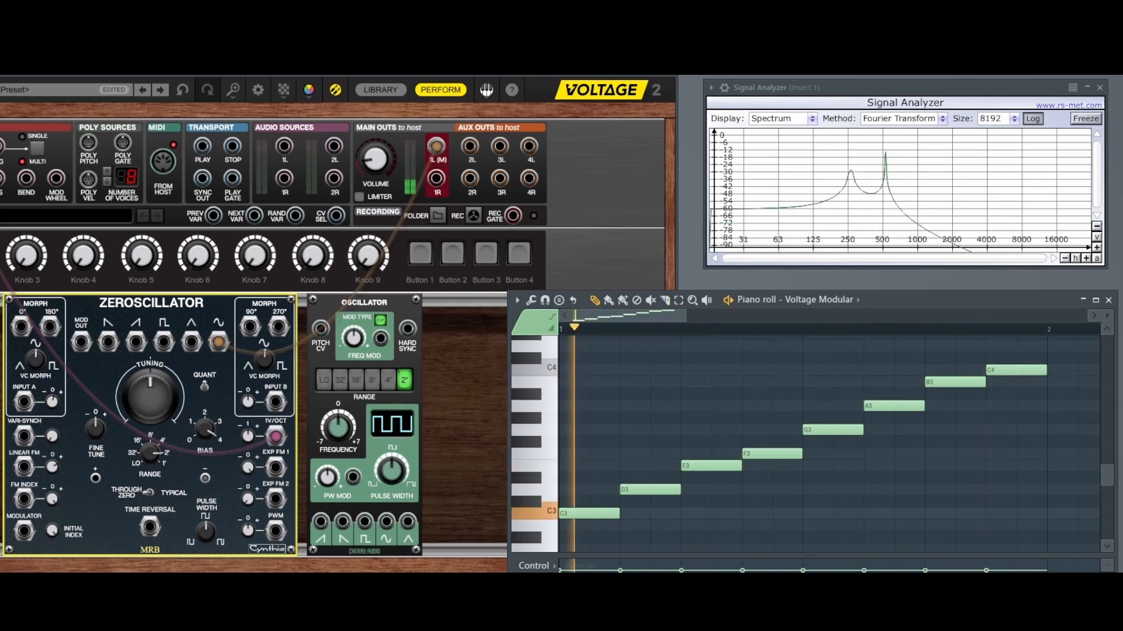
Step: Vary the Zeroscillator's 1V/Oct amount below and above 1.00 while the C3 to C4 scale plays, comparing the pitch tracking
left_click(247, 437)
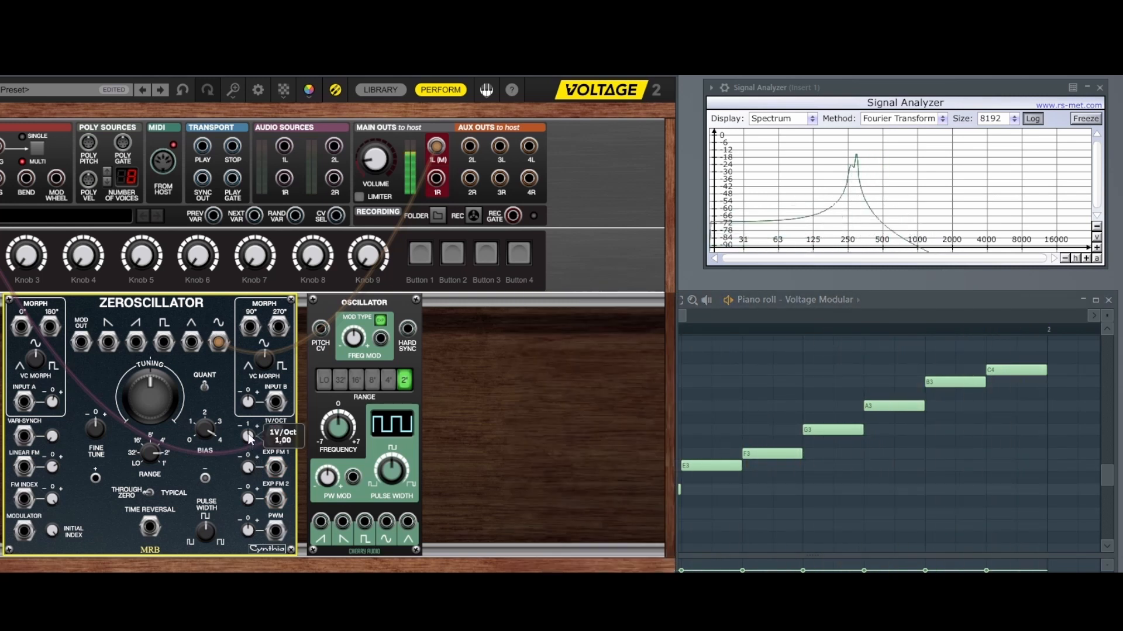
left_click_drag(243, 439, 240, 446)
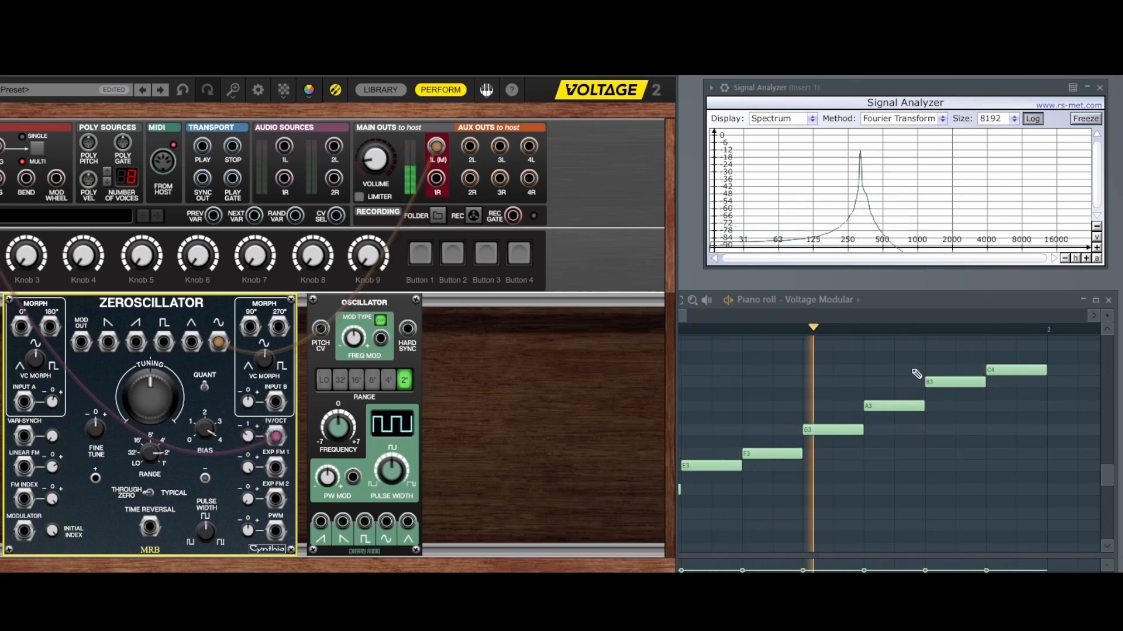
left_click(885, 304)
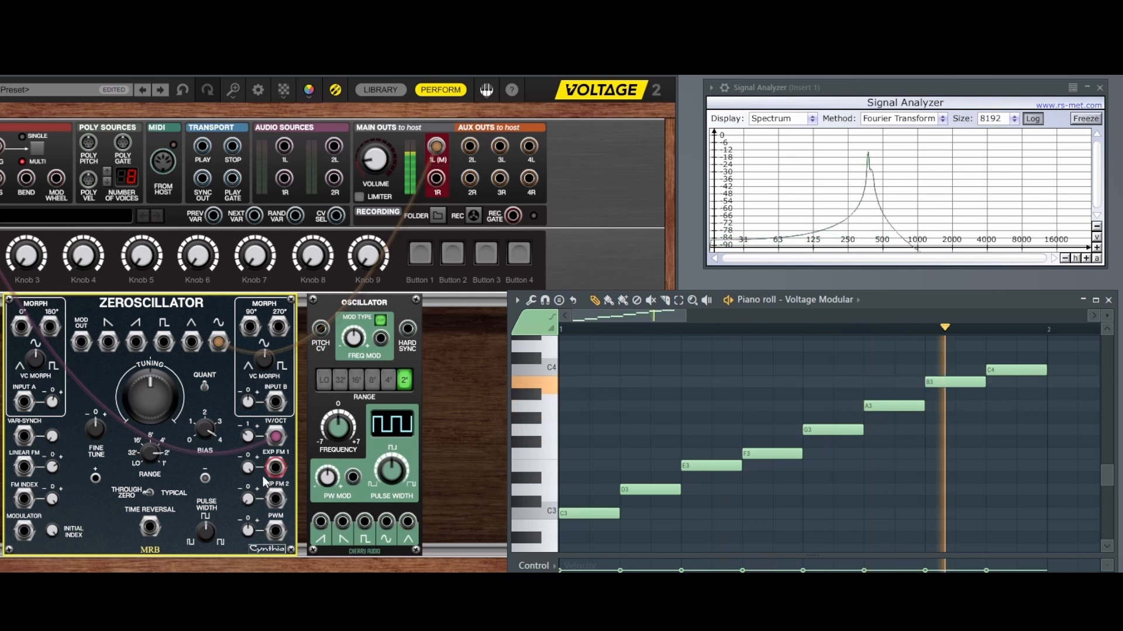
left_click_drag(253, 444, 245, 459)
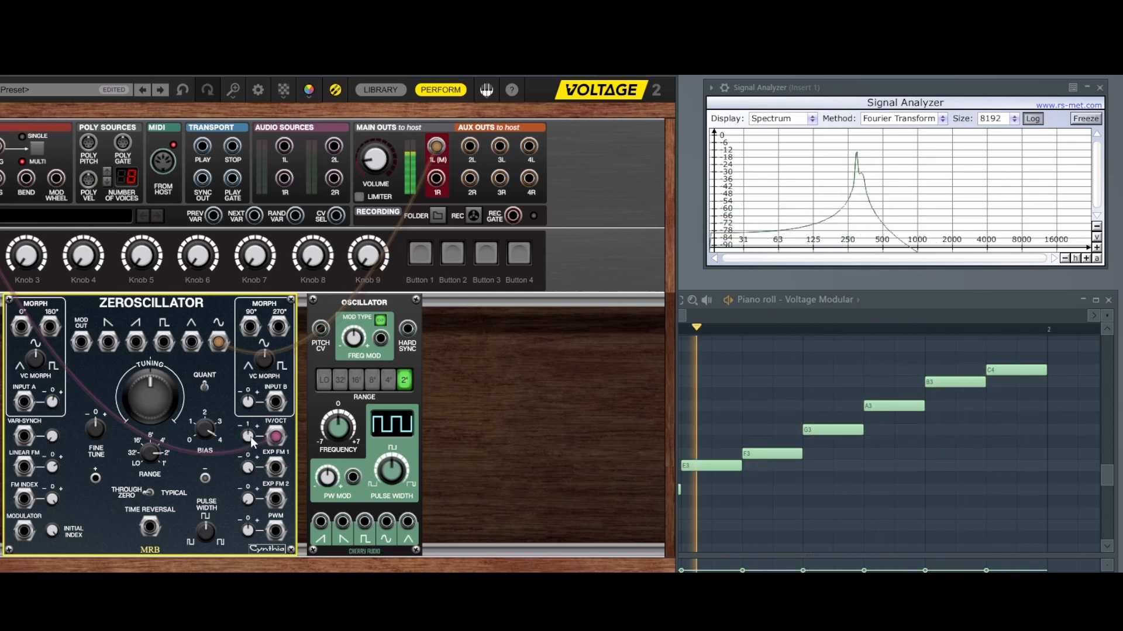
mouse_move(248, 434)
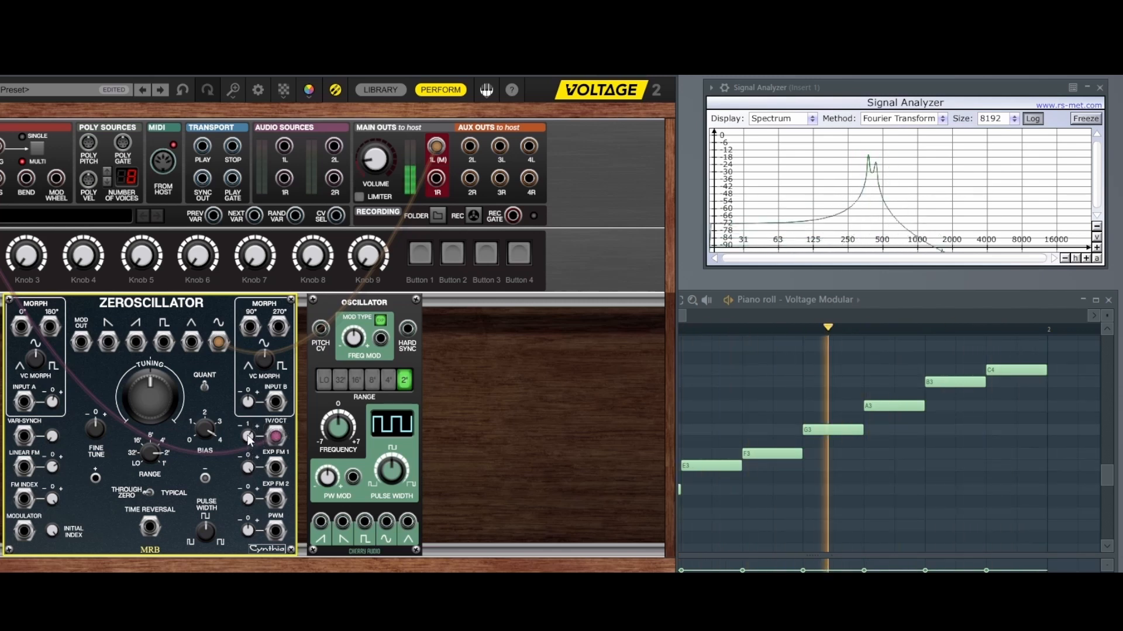
left_click_drag(255, 431, 248, 427)
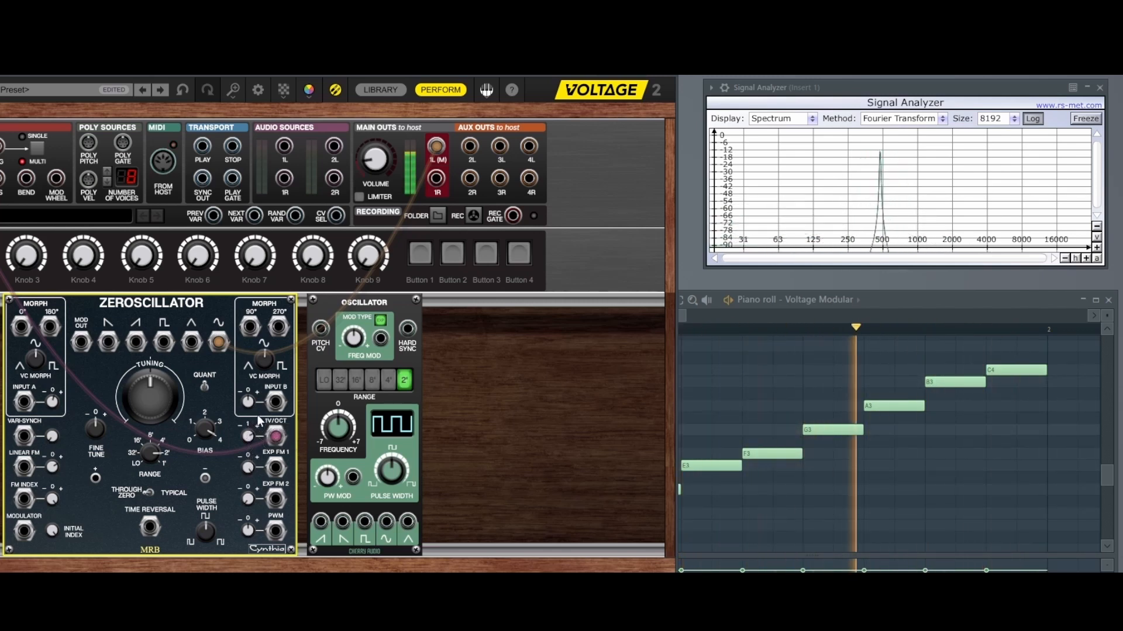
mouse_move(256, 437)
left_mouse_down()
mouse_move(247, 409)
mouse_move(249, 435)
left_mouse_up()
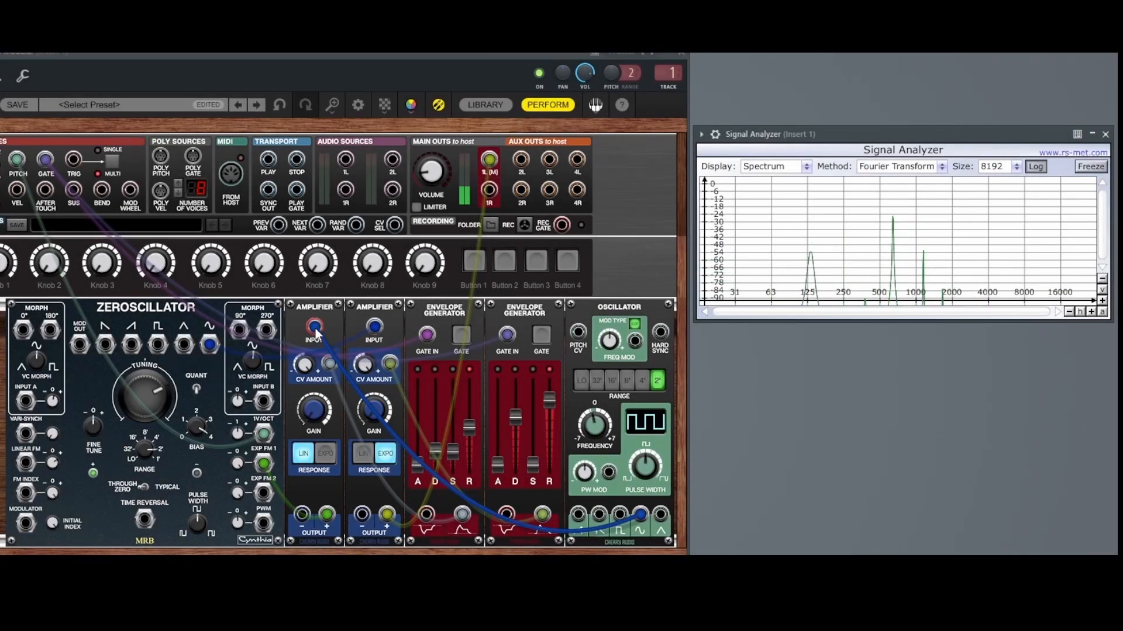
Step: Examine the cable routing among the oscillator, both amplifiers, the envelope generators, the gate source and the main output
left_click_drag(314, 328, 375, 327)
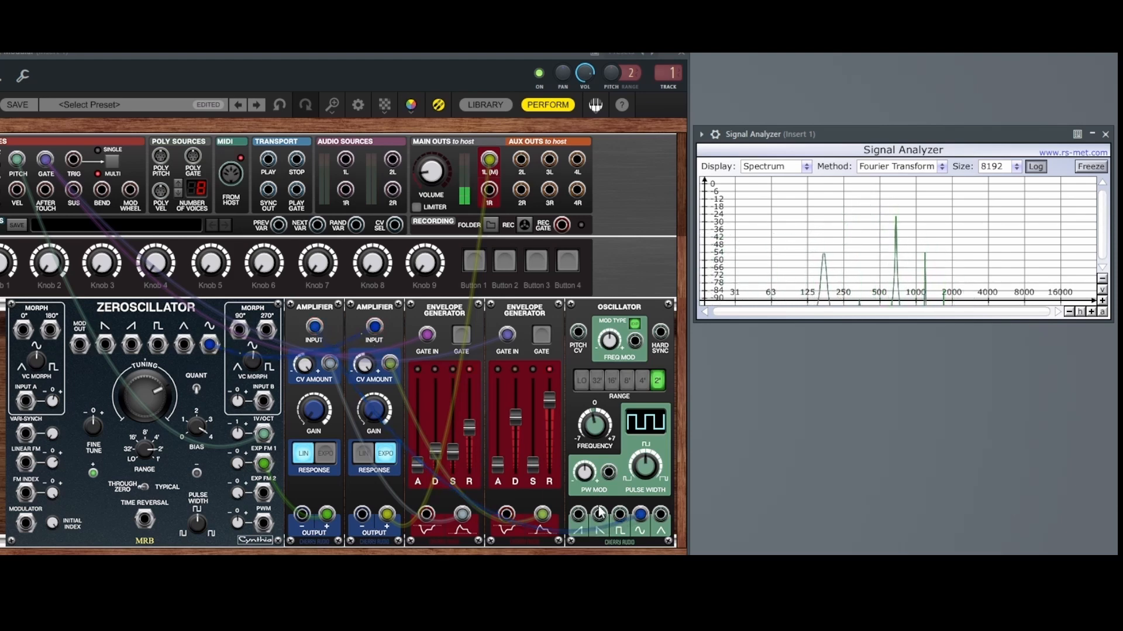
left_click_drag(640, 513, 405, 412)
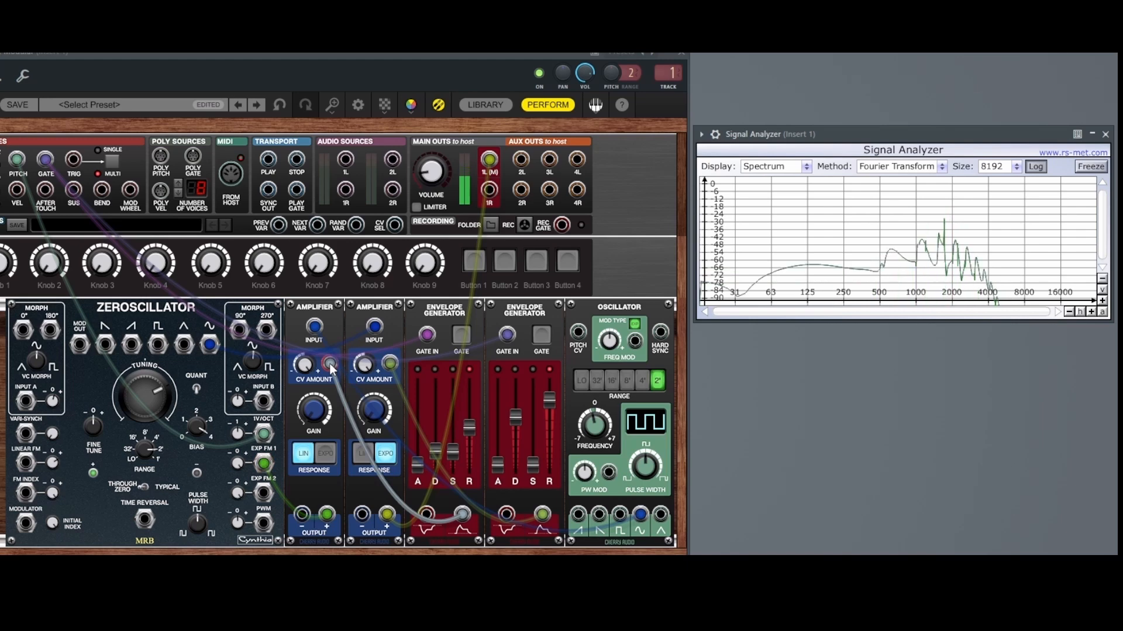
left_click_drag(331, 367, 273, 342)
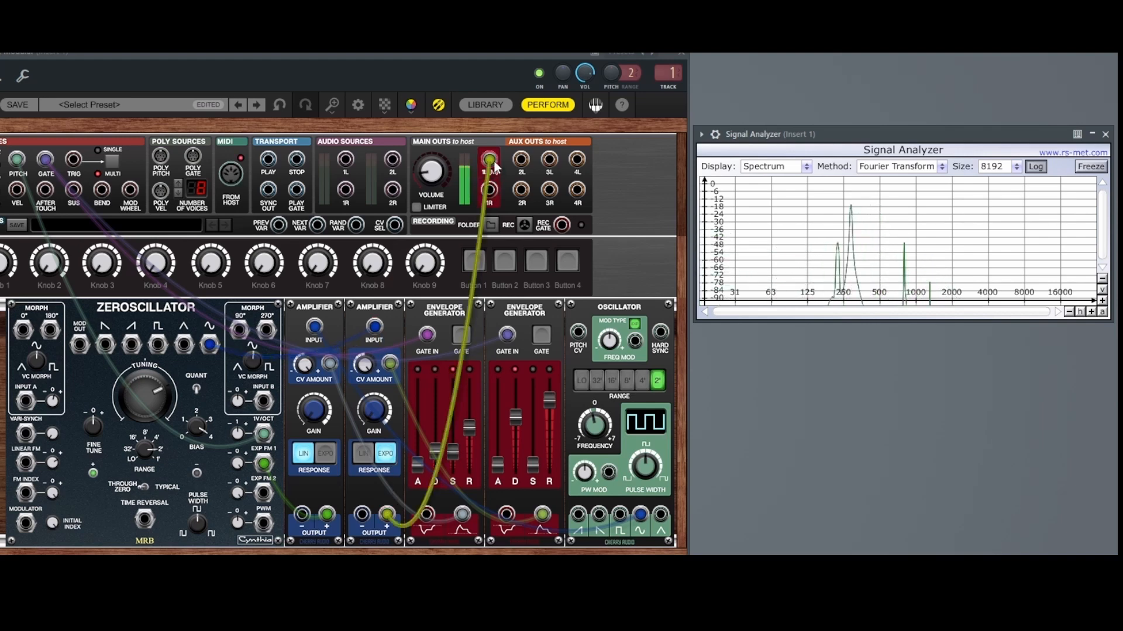
left_click_drag(390, 363, 543, 514)
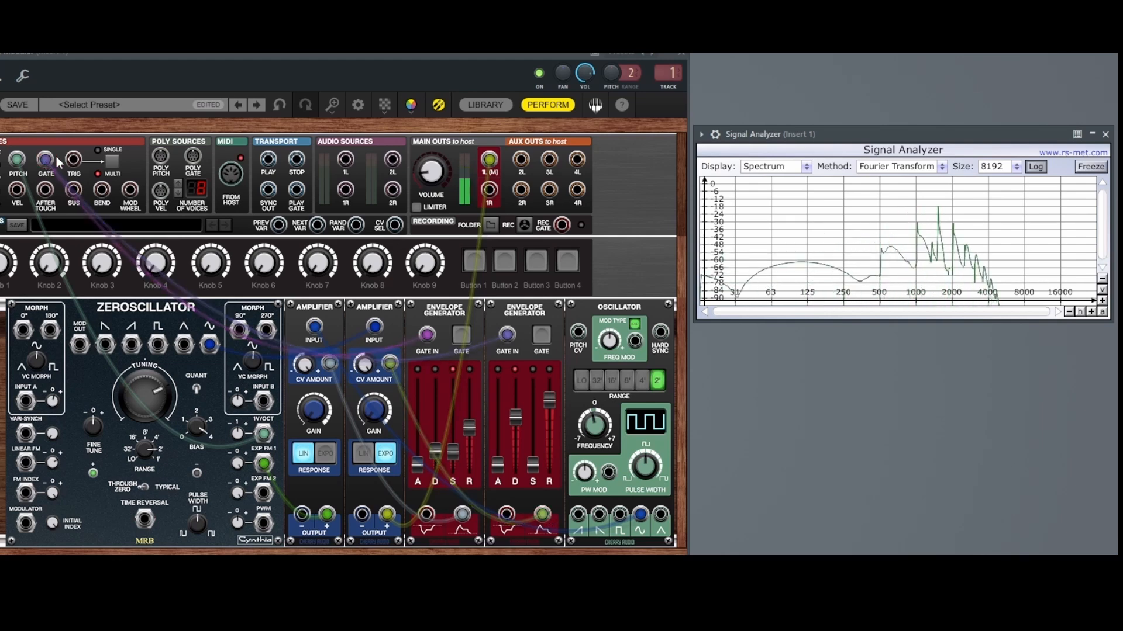
left_click_drag(47, 164, 429, 338)
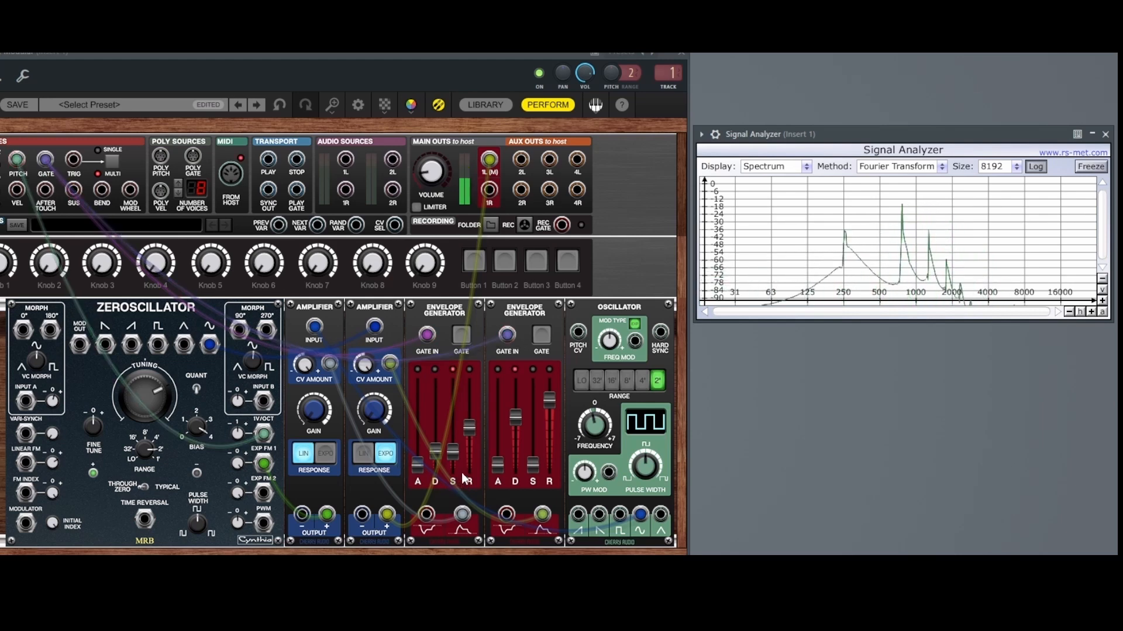
Step: Lengthen both envelopes' decay times, the first to about 7433.6 ms, and shorten the second envelope's release to its minimum
left_click_drag(434, 451, 430, 397)
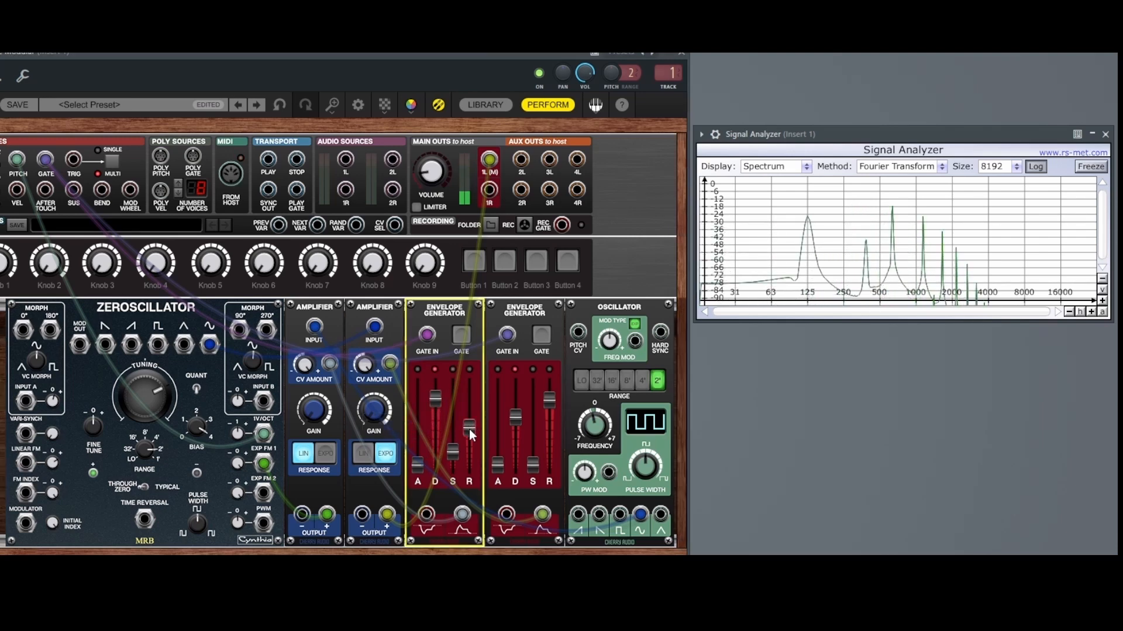
left_click_drag(514, 417, 515, 406)
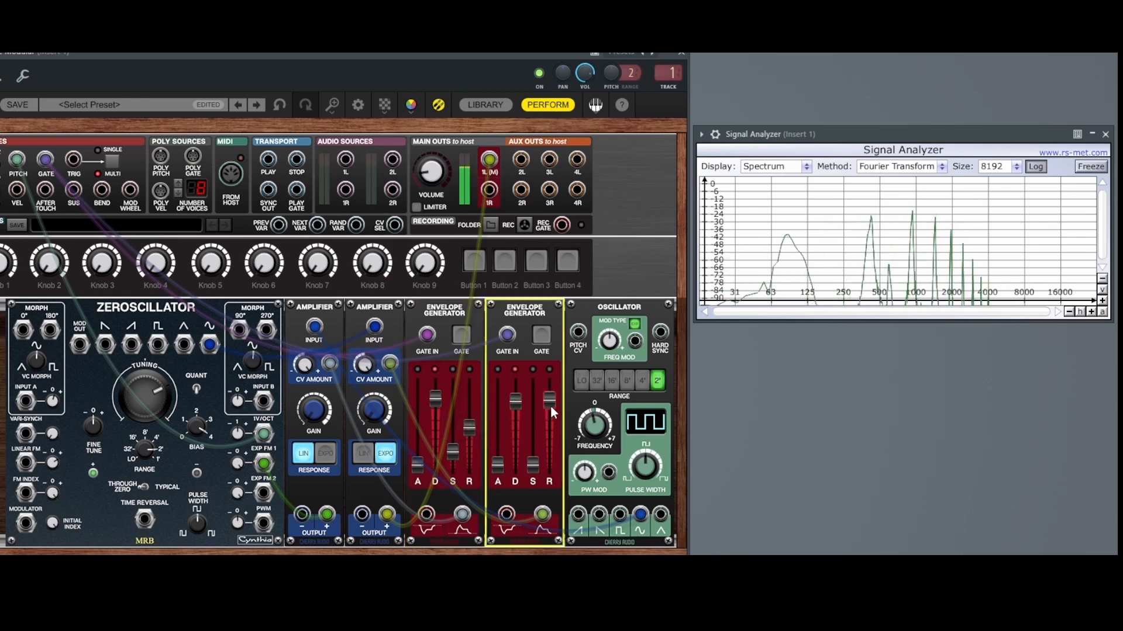
left_click_drag(555, 407, 550, 453)
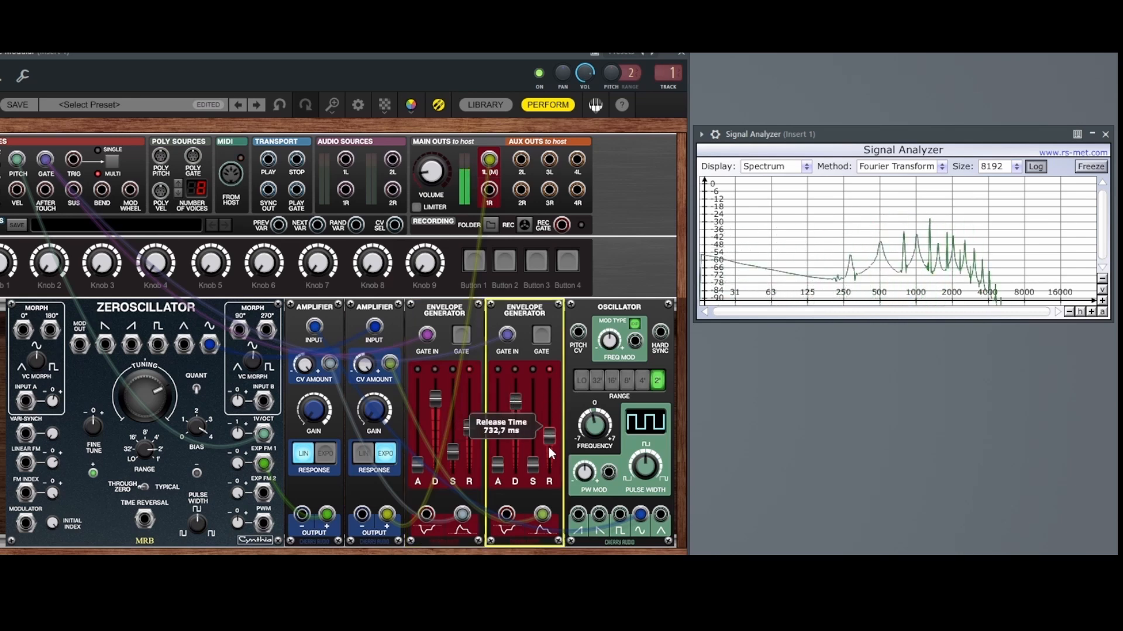
left_click_drag(550, 514, 548, 496)
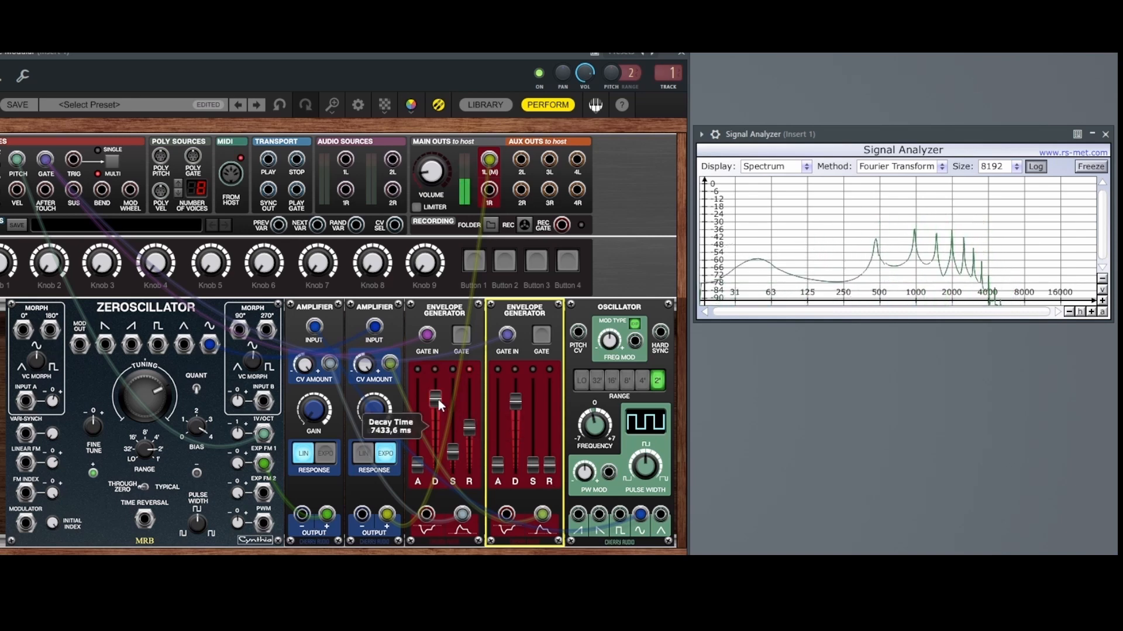
Step: Shorten both envelopes' decay times, then lengthen the second envelope's release and raise its sustain slightly
left_click_drag(437, 399, 436, 445)
left_click_drag(550, 465, 549, 351)
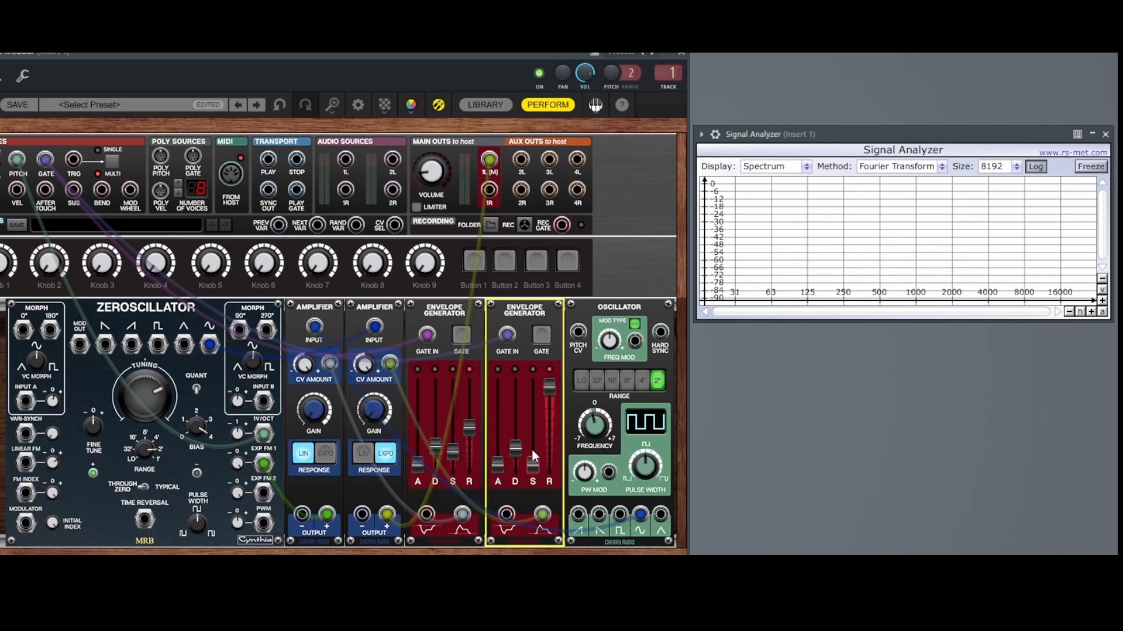
left_click_drag(531, 458, 531, 454)
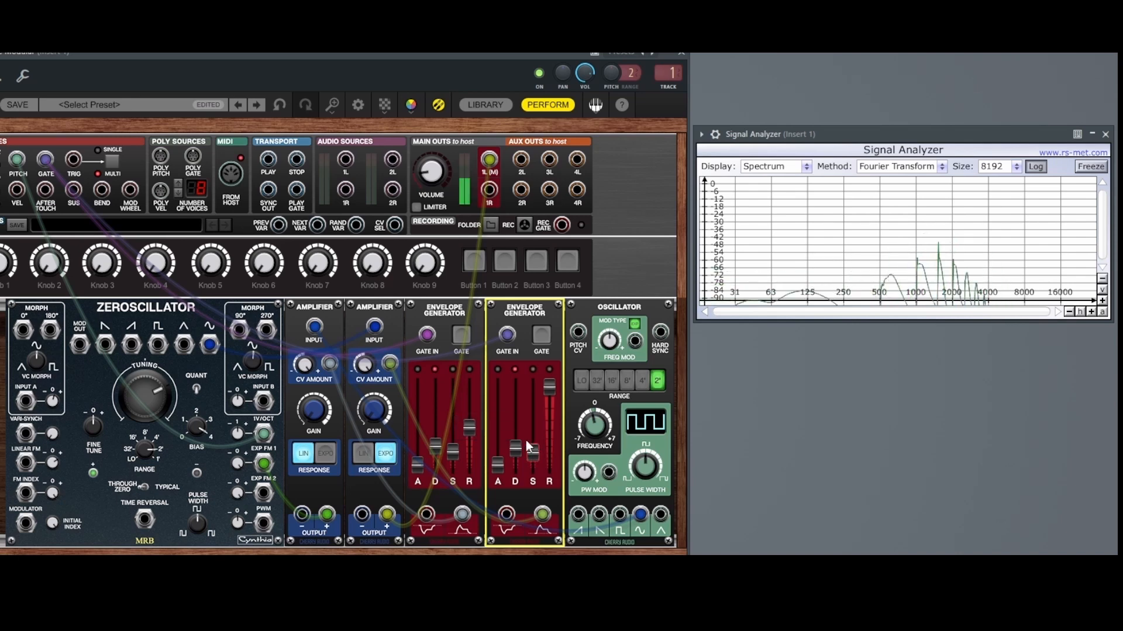
Step: Lengthen the first envelope's release, lower its sustain slightly and set its attack to about 678.8 ms
left_click_drag(472, 428, 472, 384)
left_click_drag(455, 457, 456, 463)
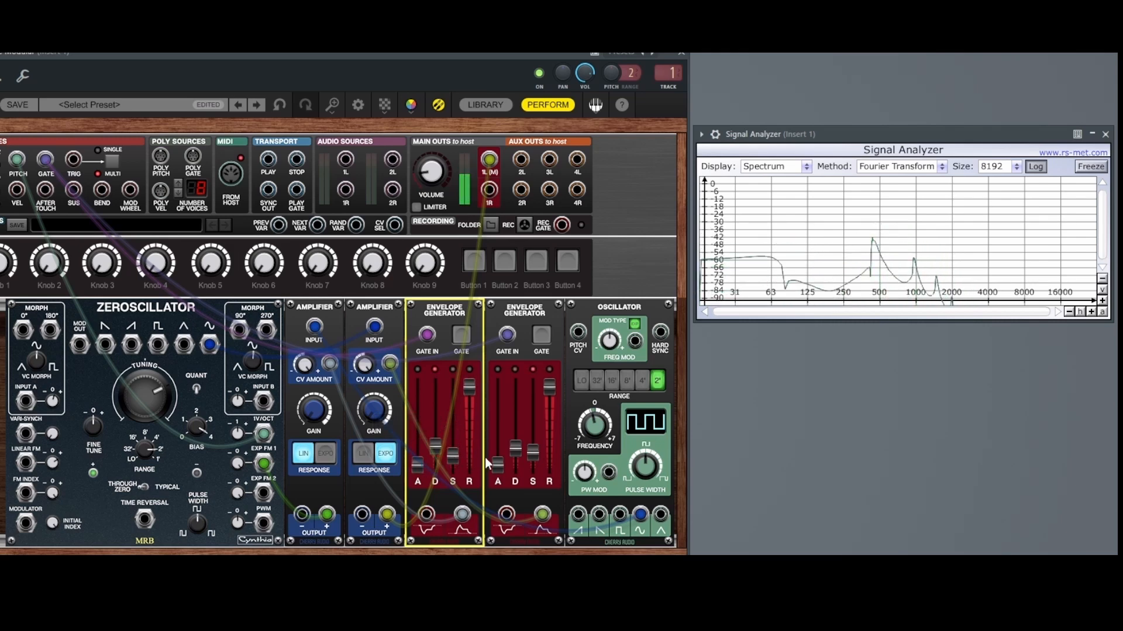
left_click_drag(416, 464, 418, 434)
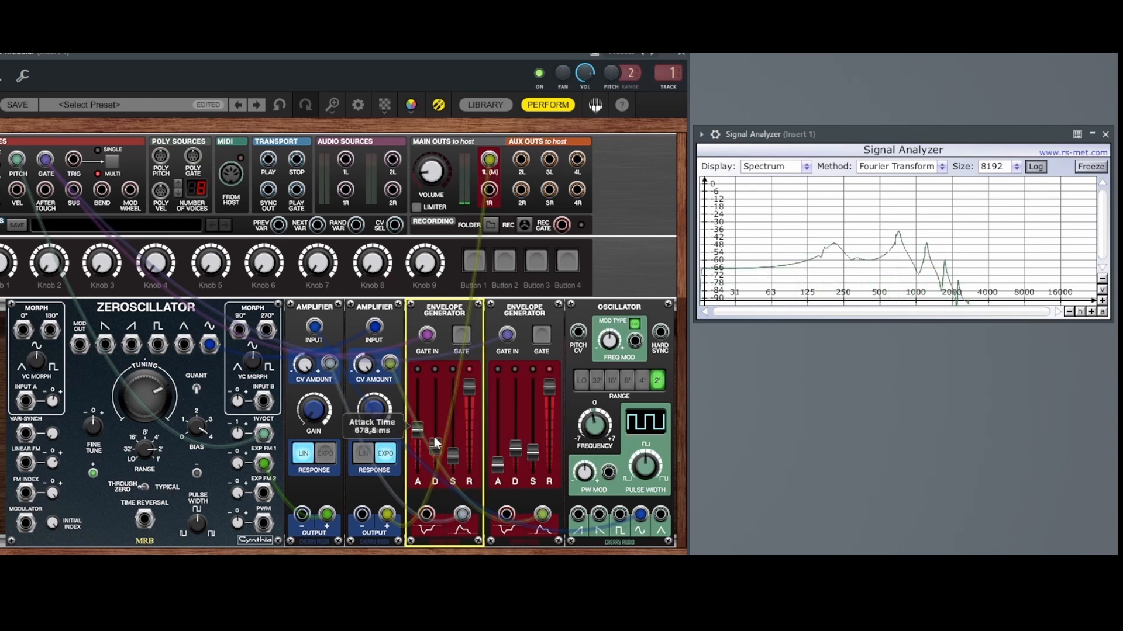
Step: Lengthen both envelopes' attack and decay times, the first attack to about 2453.3 ms, and shorten the first envelope's release to its minimum
left_click_drag(435, 451, 434, 430)
left_click_drag(470, 390, 471, 485)
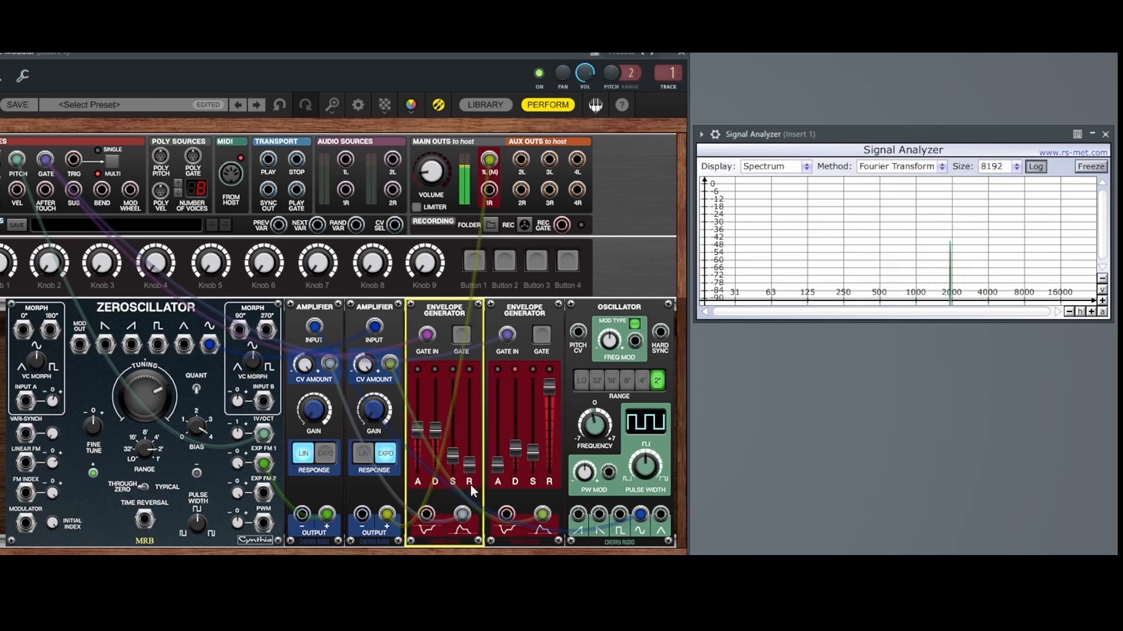
left_click_drag(423, 430, 416, 408)
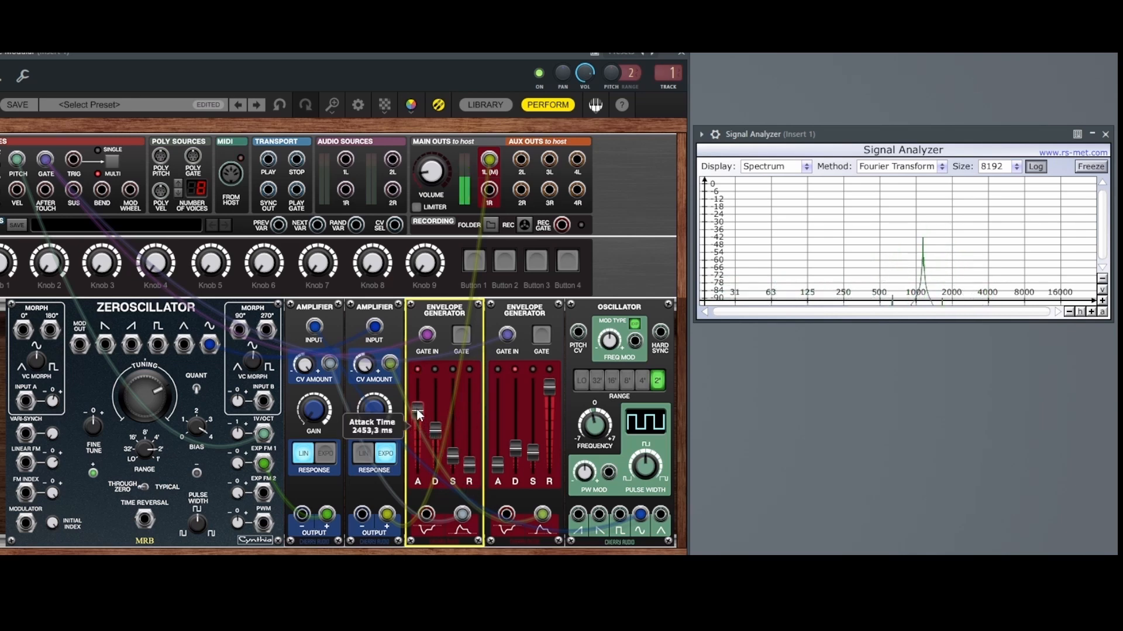
left_click_drag(497, 465, 513, 414)
left_click_drag(435, 431, 437, 409)
left_click_drag(549, 442, 549, 396)
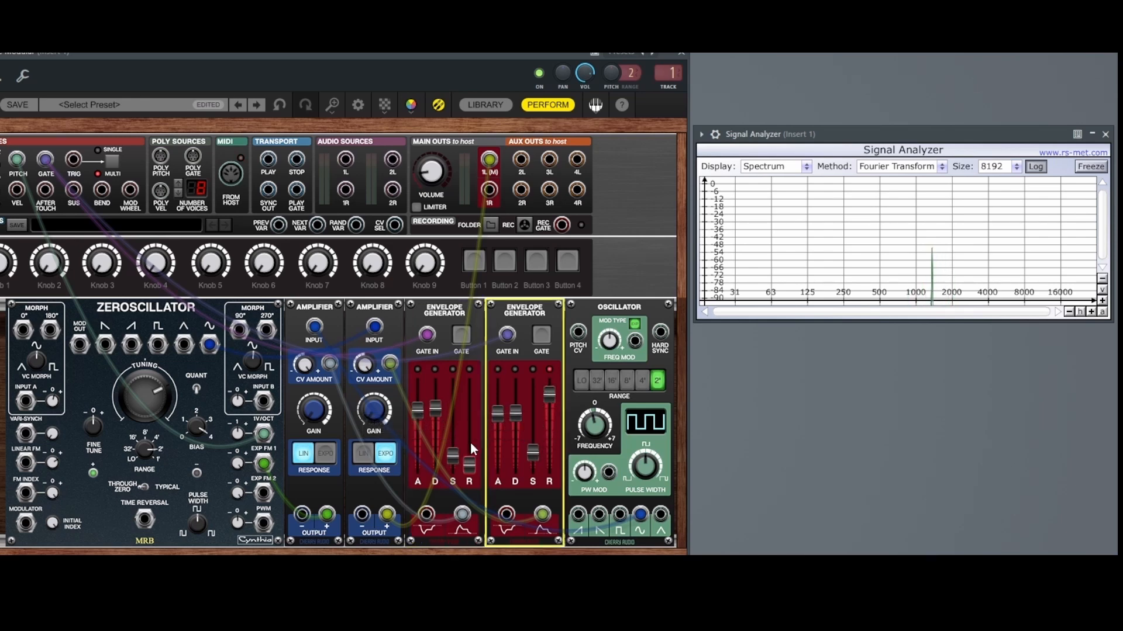
Step: Lengthen the first envelope's release, raise its sustain to about 85.2%, and shorten the second envelope's release
left_click_drag(469, 466, 470, 395)
left_click_drag(554, 394, 551, 416)
mouse_move(437, 408)
left_mouse_down()
mouse_move(437, 423)
mouse_move(423, 404)
mouse_move(420, 414)
left_mouse_up()
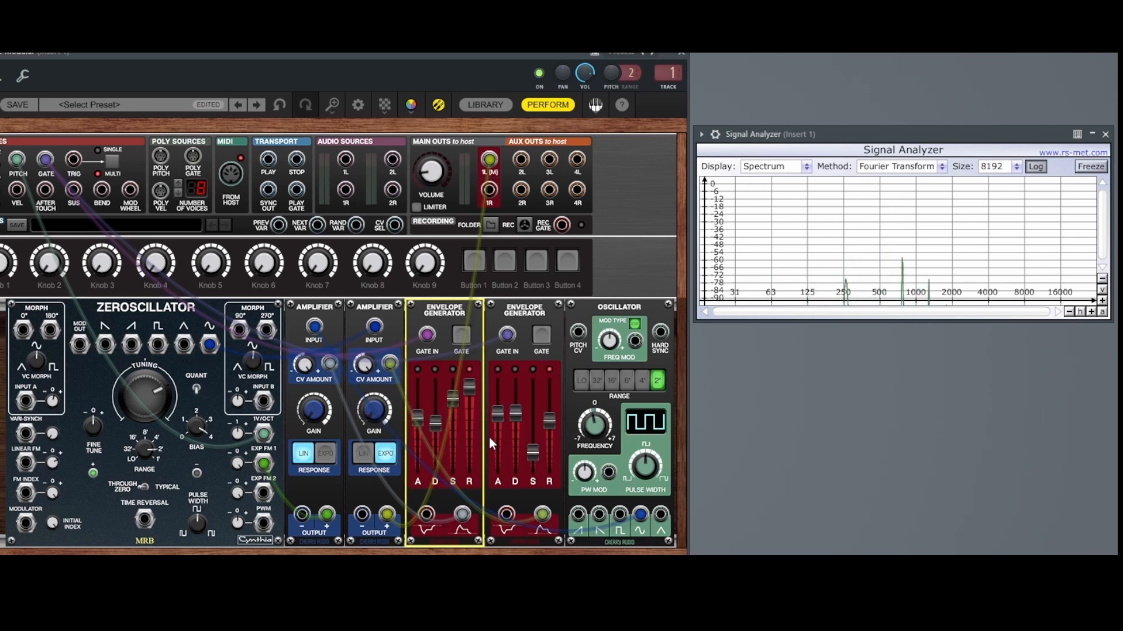
Step: Shorten the first envelope's decay and bring its attack to the minimum, then set the second envelope's attack to 2.0 ms
left_click_drag(437, 426, 418, 479)
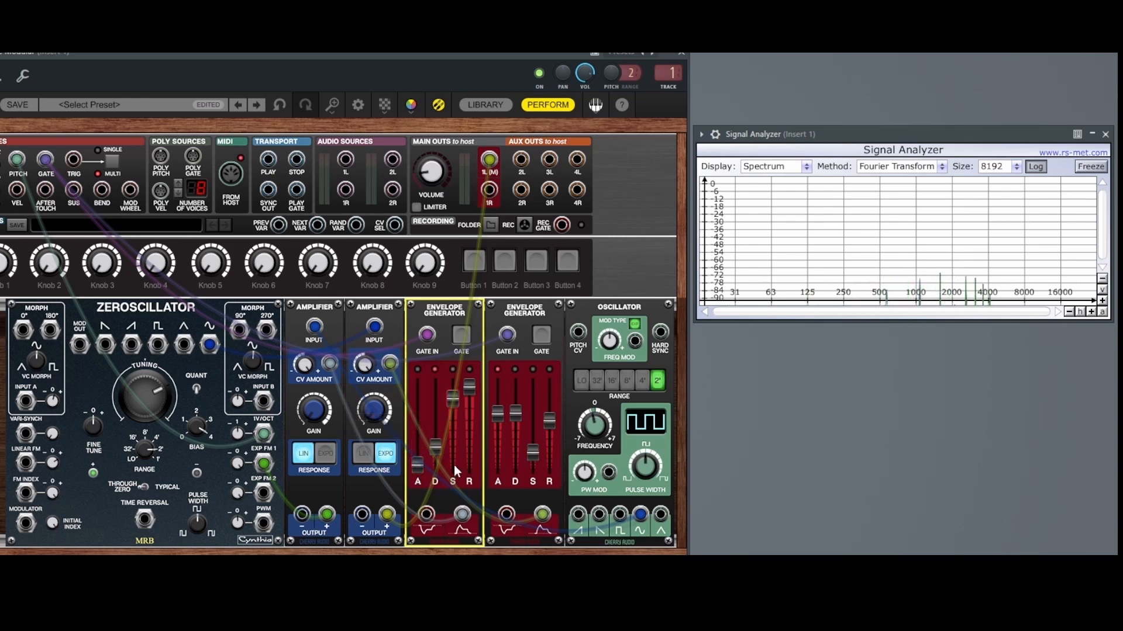
mouse_move(453, 465)
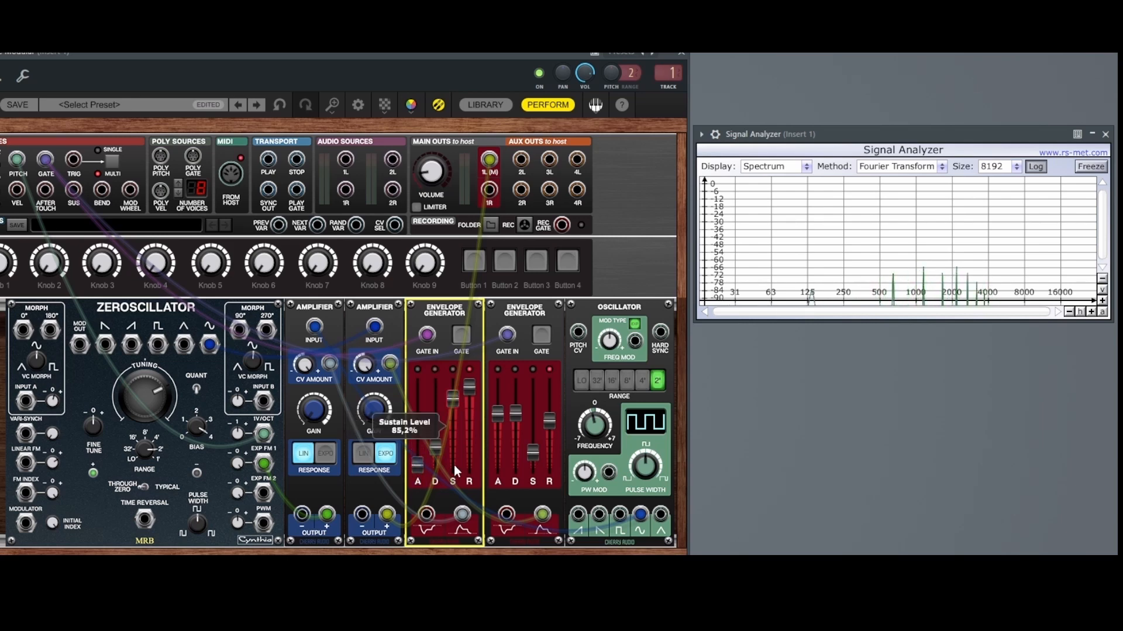
left_click_drag(497, 414, 496, 477)
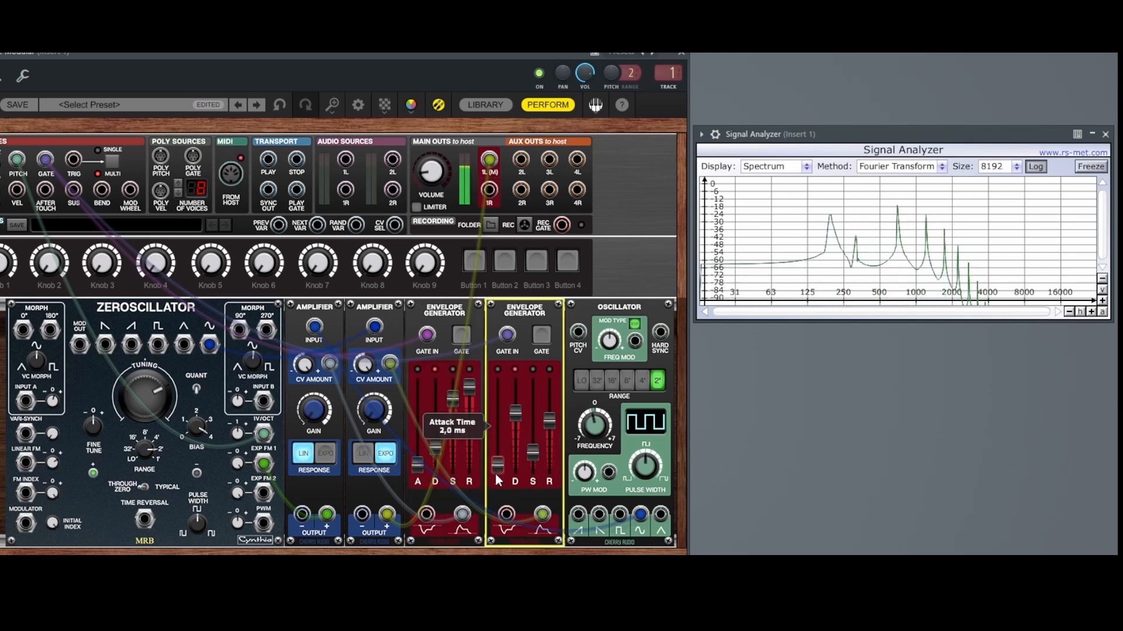
Step: Lower both envelopes' sustain and release to about their minimum and shorten the second envelope's decay to about 80.4 ms
left_click_drag(515, 423, 546, 486)
left_click_drag(470, 396, 469, 448)
left_click_drag(451, 396, 454, 474)
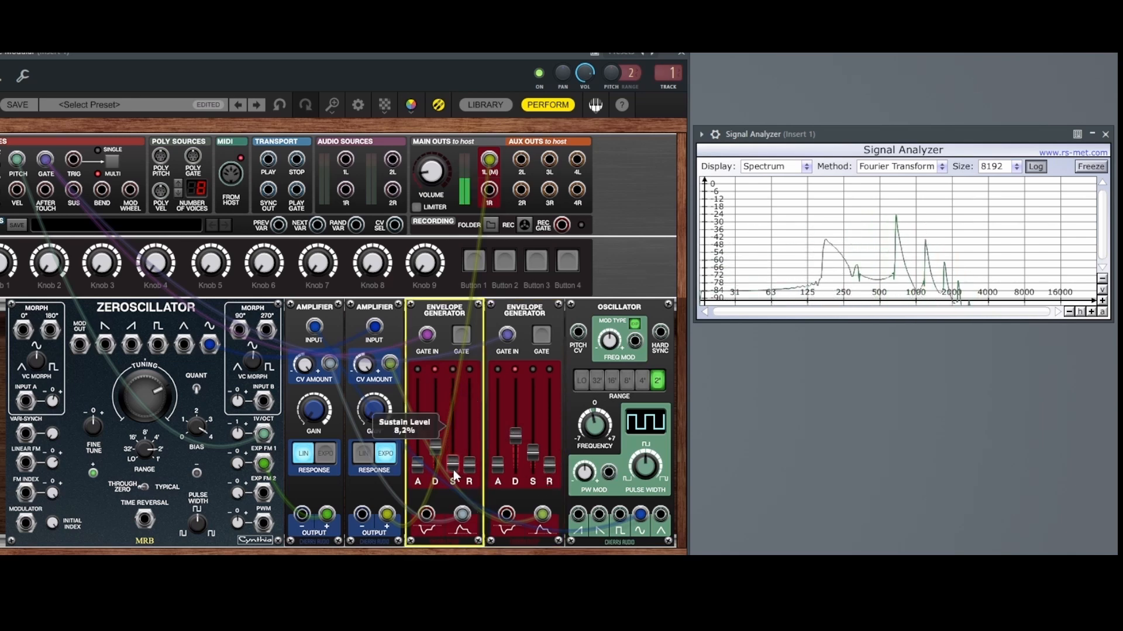
left_click_drag(525, 446, 534, 477)
left_click_drag(517, 437, 520, 453)
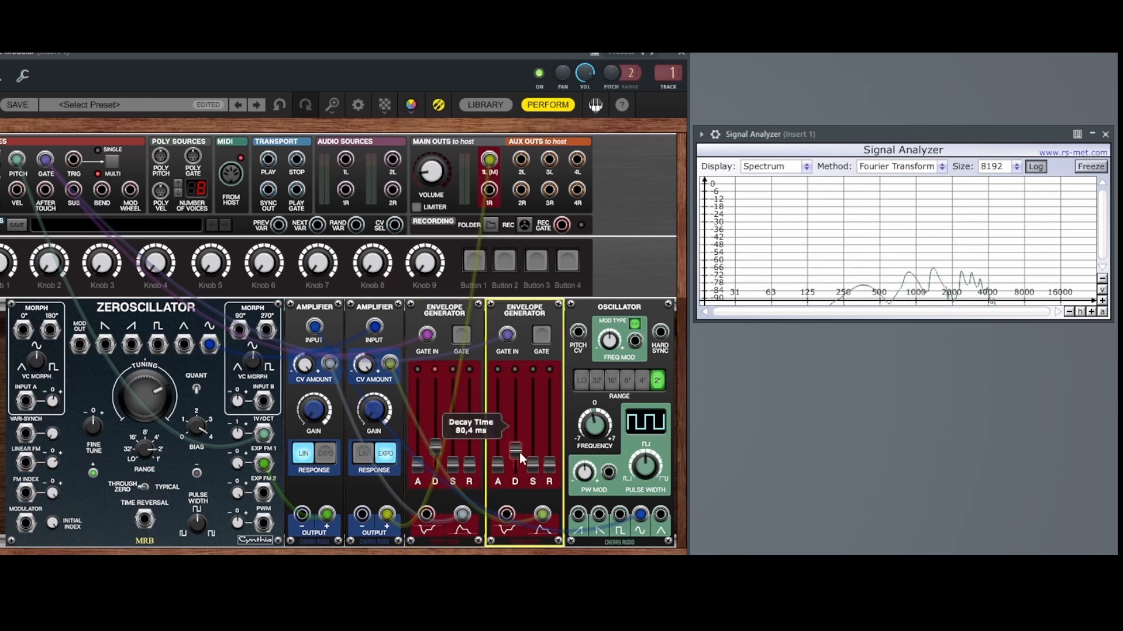
Step: Try a decay of about 1899.9 ms on the first envelope, then raise its sustain and shorten the decay to about 27.1 ms
left_click_drag(435, 446, 436, 423)
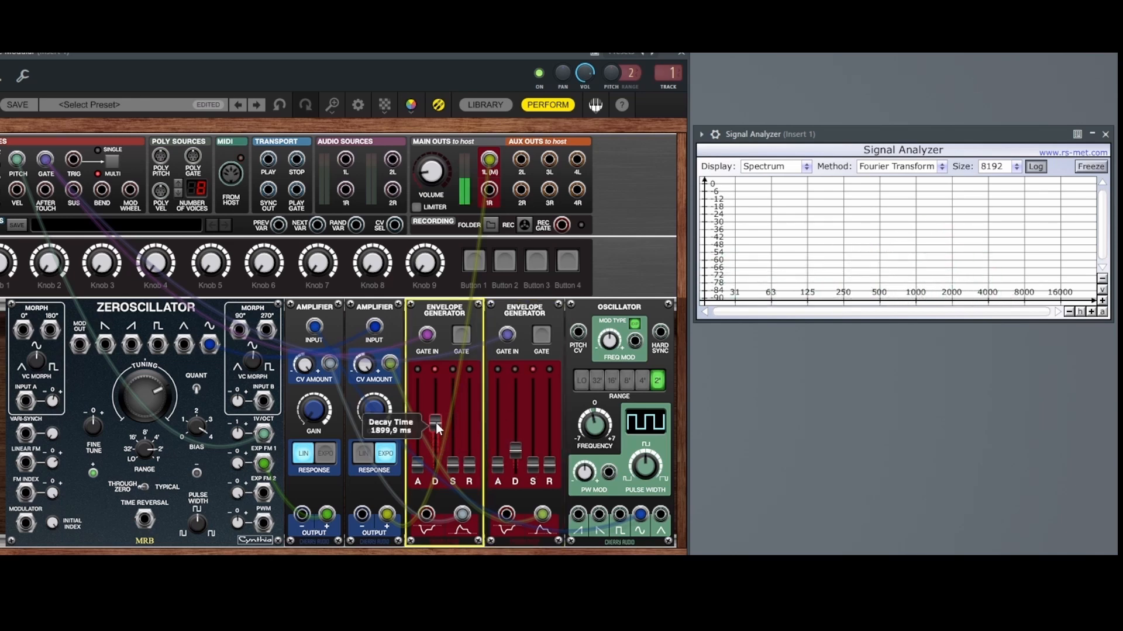
mouse_move(452, 466)
left_mouse_down()
mouse_move(453, 445)
mouse_move(435, 448)
mouse_move(437, 460)
left_mouse_up()
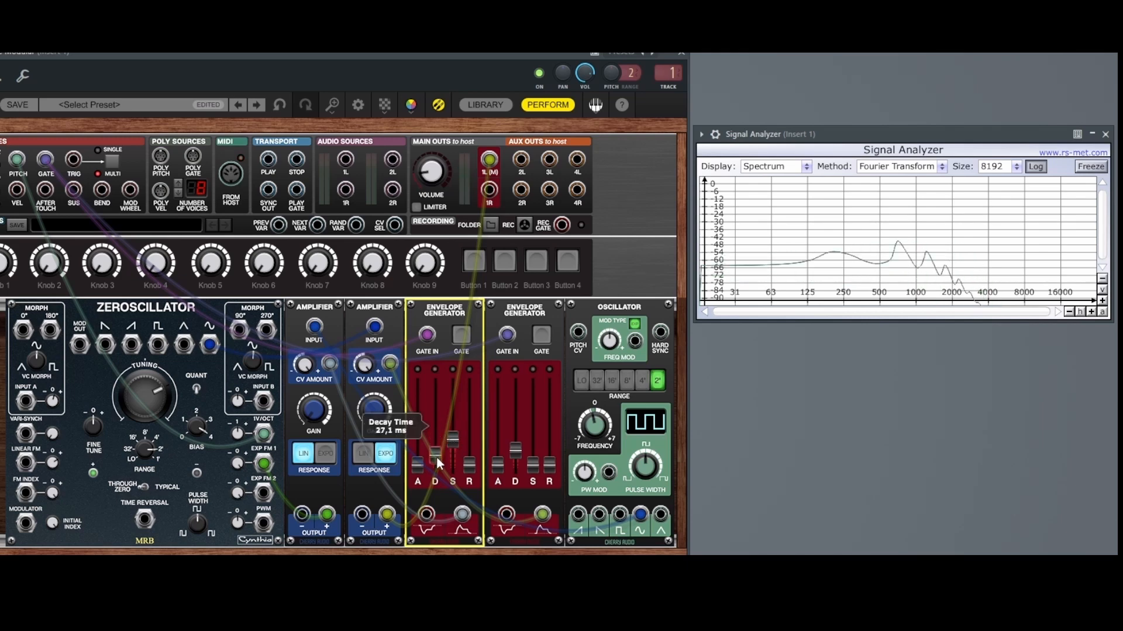
left_click_drag(514, 448, 457, 455)
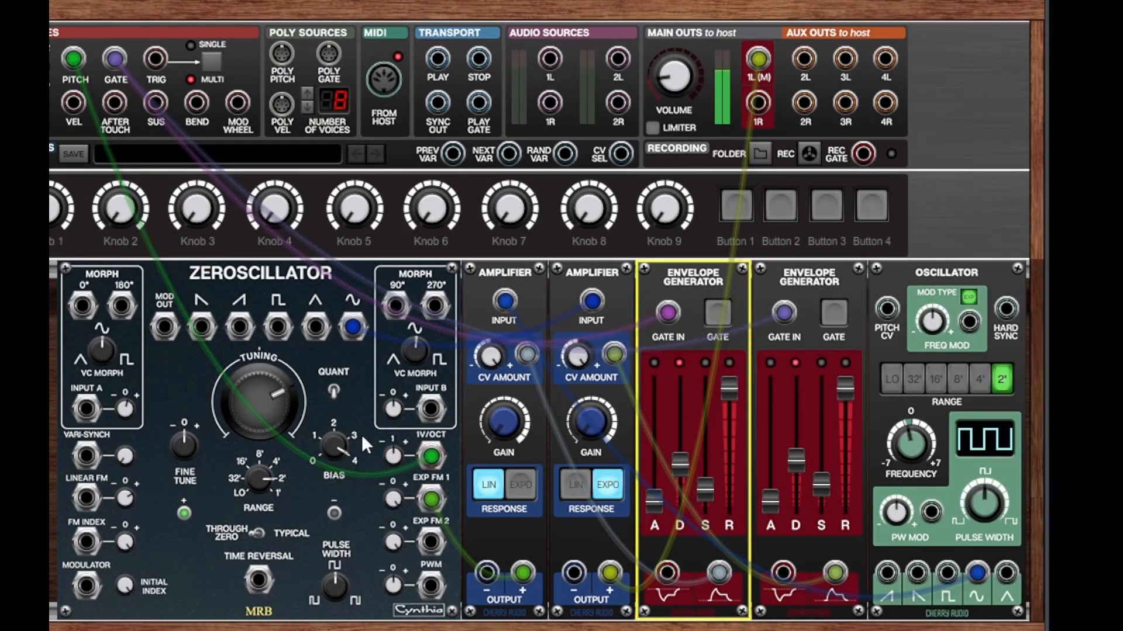
Step: Set the Zeroscillator's range to 4' and raise the sustain level of both envelopes
left_click(262, 404)
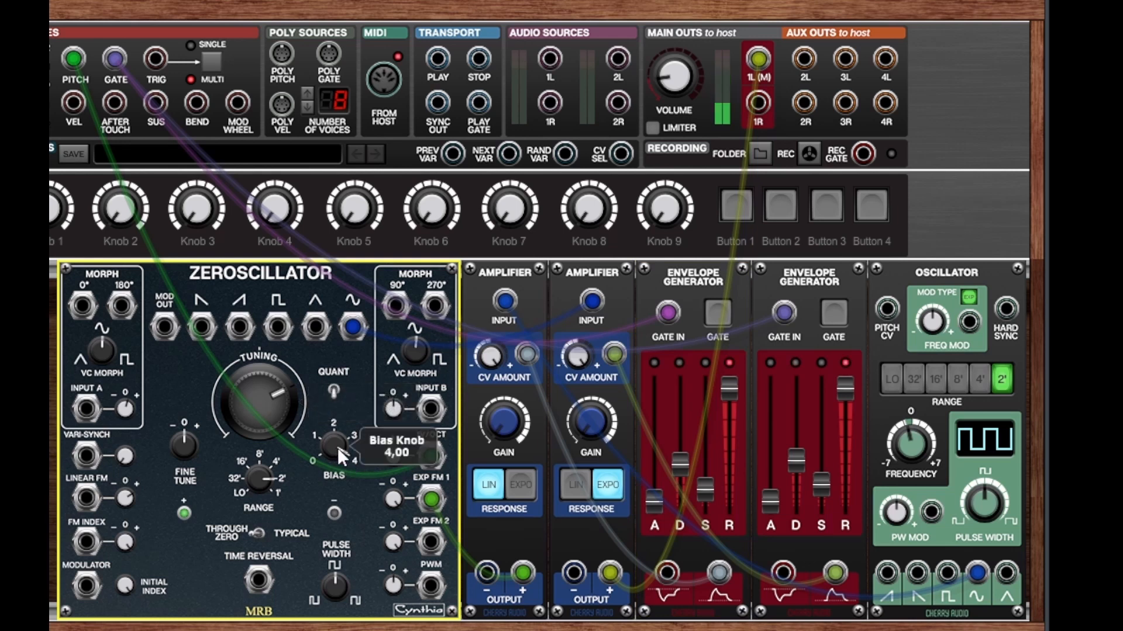
left_click_drag(261, 474, 261, 510)
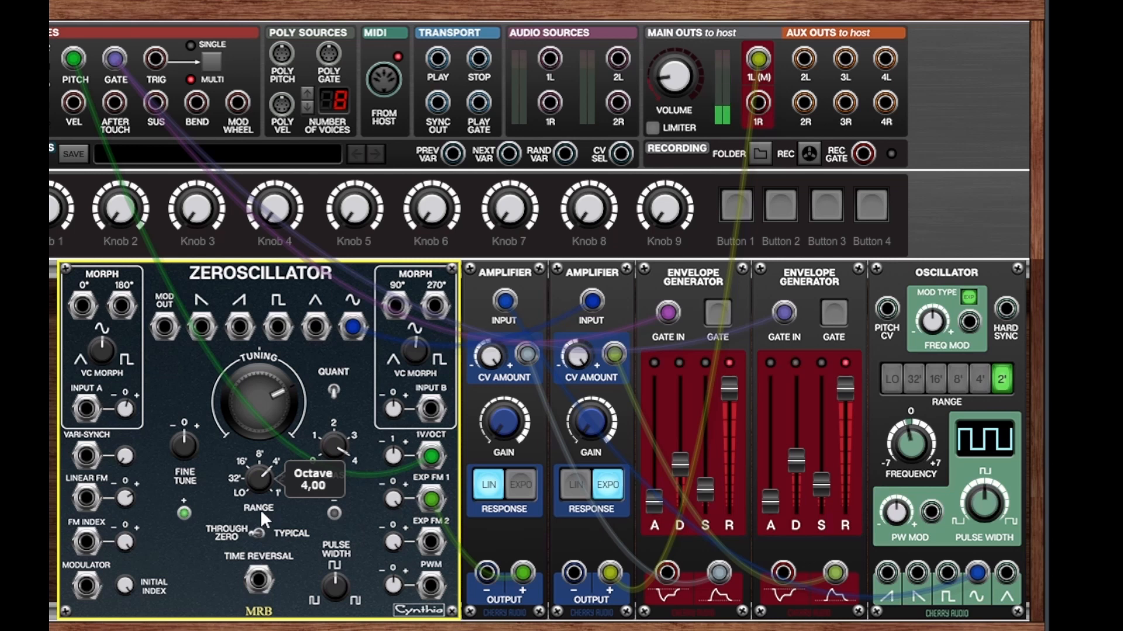
left_click_drag(706, 489, 709, 426)
left_click_drag(821, 488, 822, 440)
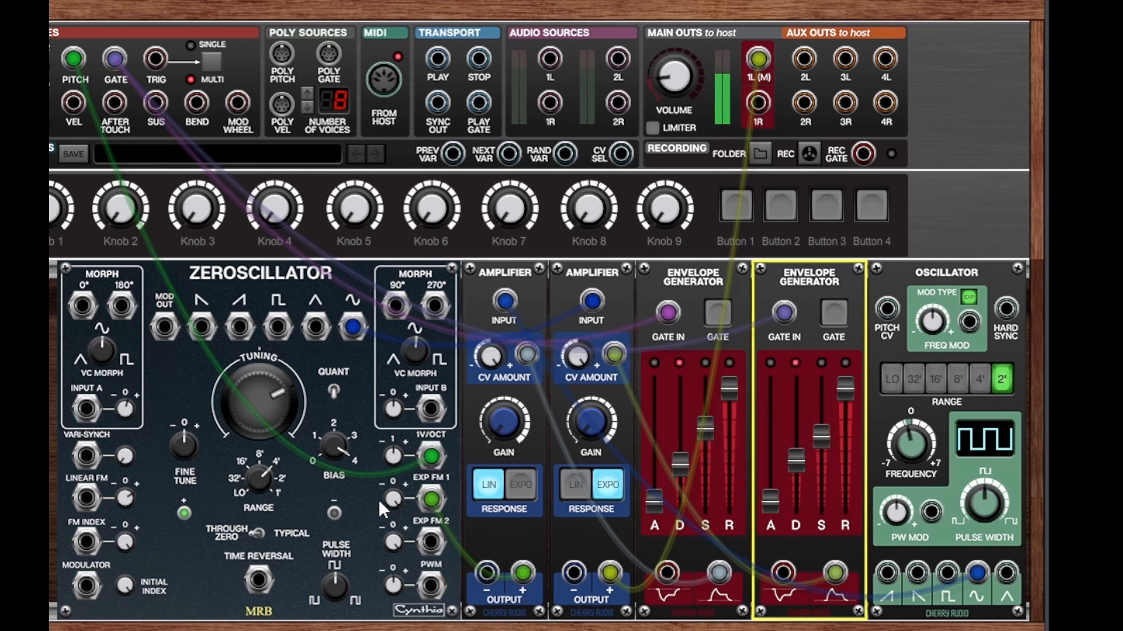
Step: Lower the Zeroscillator's range step by step through 8' and 16' to 32'
left_click_drag(261, 474, 261, 513)
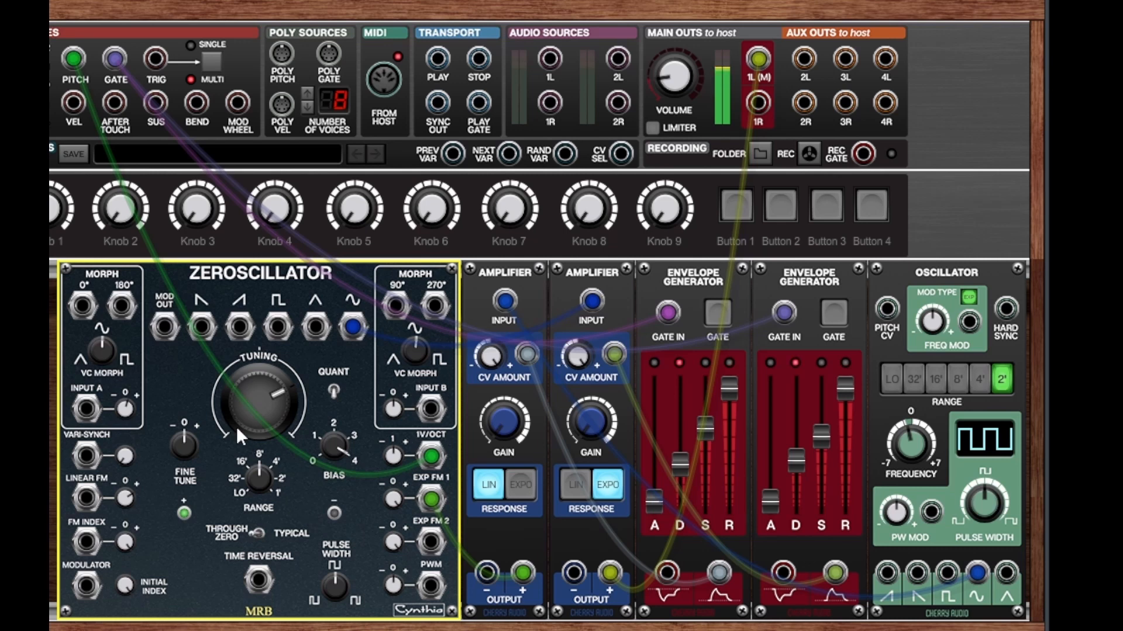
left_click_drag(252, 471, 241, 499)
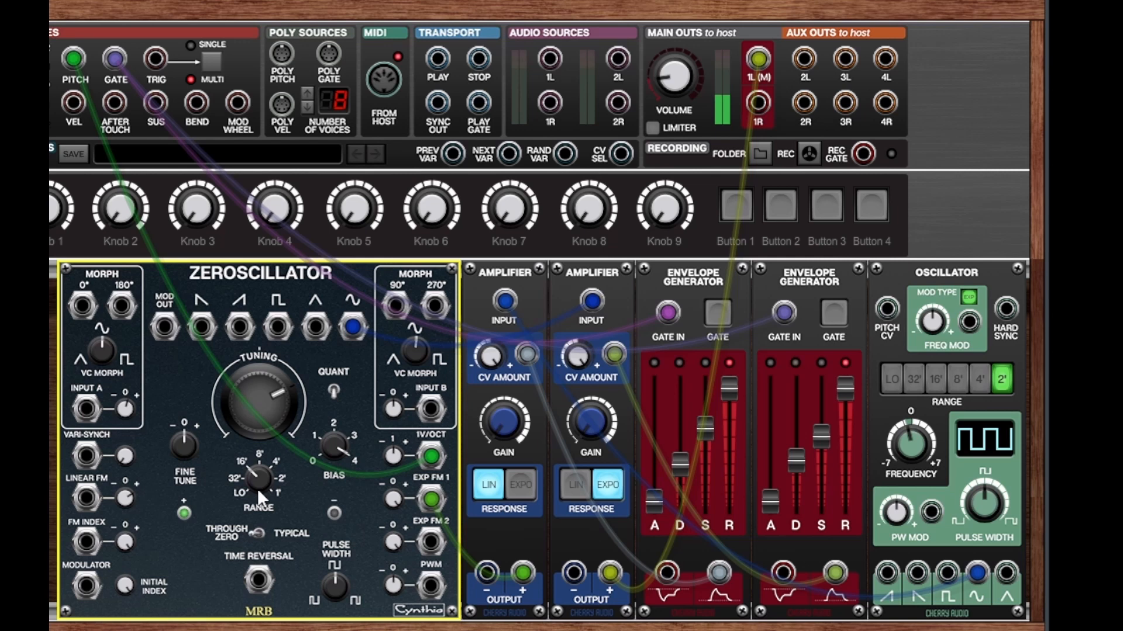
mouse_move(257, 489)
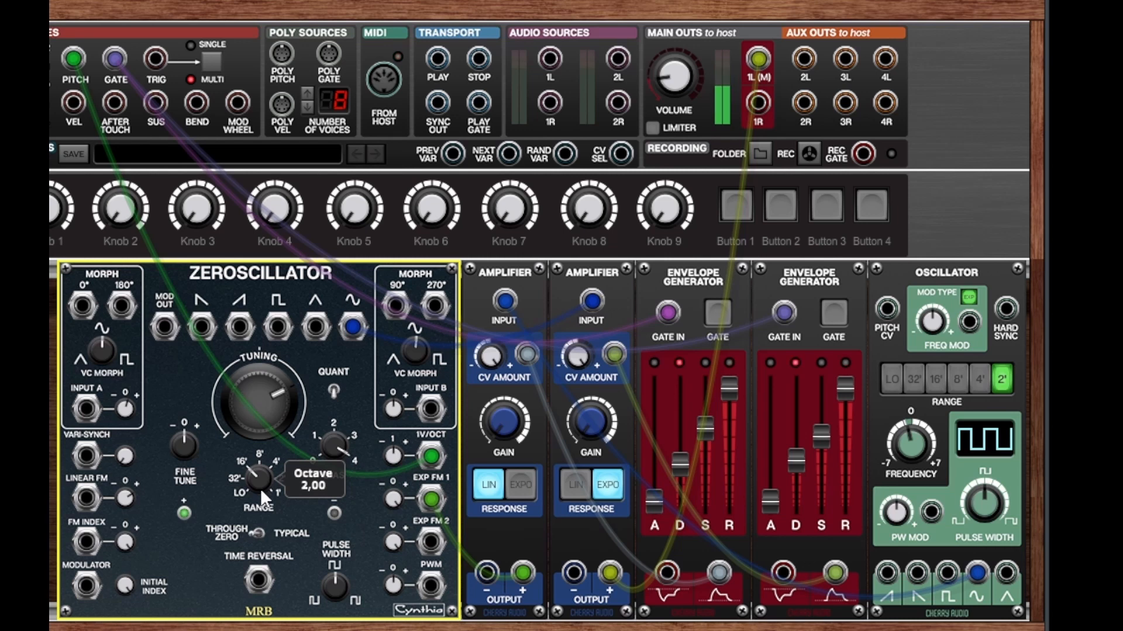
left_click_drag(255, 475, 251, 514)
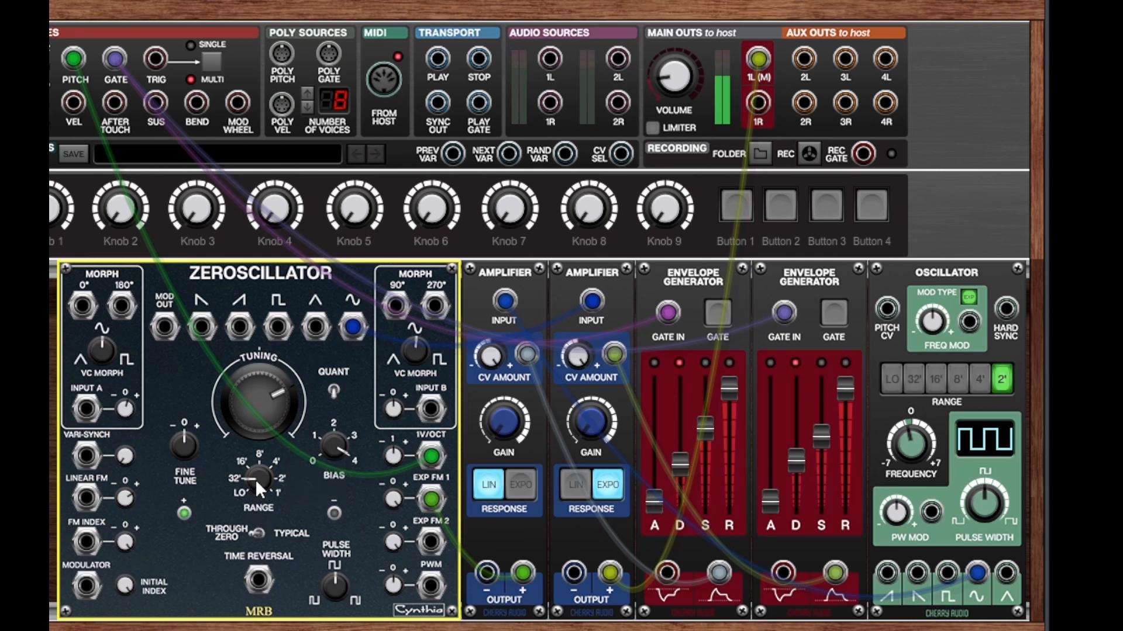
Step: Raise the Zeroscillator's range to 1' and step the modulating oscillator's range down through 4' and 16' to 32'
left_click_drag(254, 479, 296, 268)
left_click(979, 379)
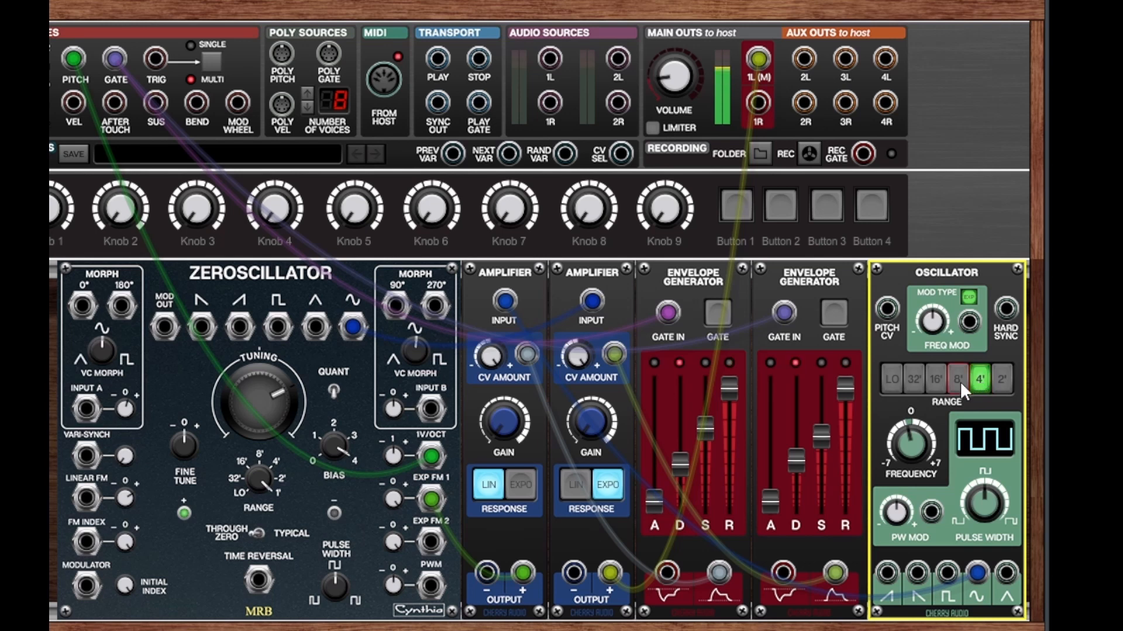
left_click(953, 381)
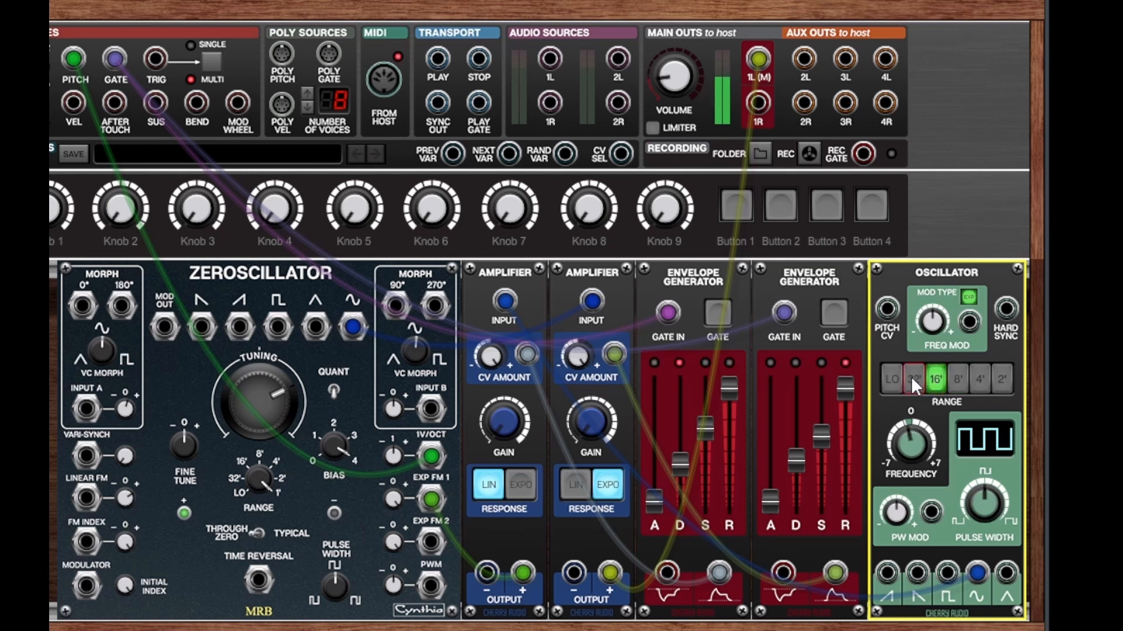
left_click(915, 383)
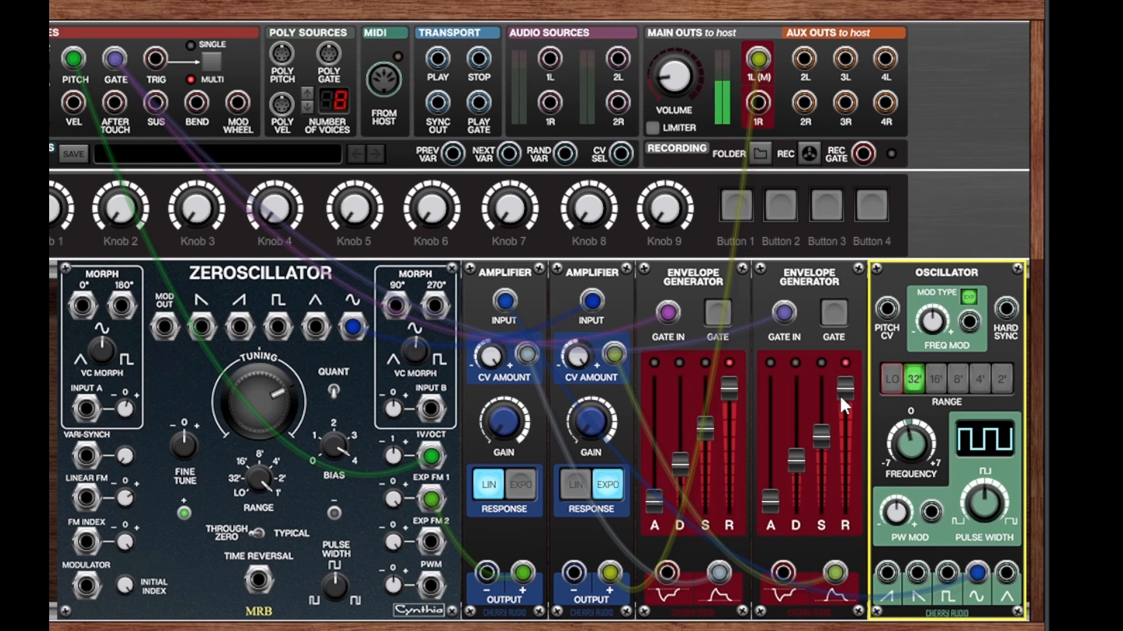
Step: Set the Zeroscillator's range back to 4' and compare 16' and 8' on the modulating oscillator, keeping 8'
left_click(261, 472)
left_click_drag(261, 535, 261, 552)
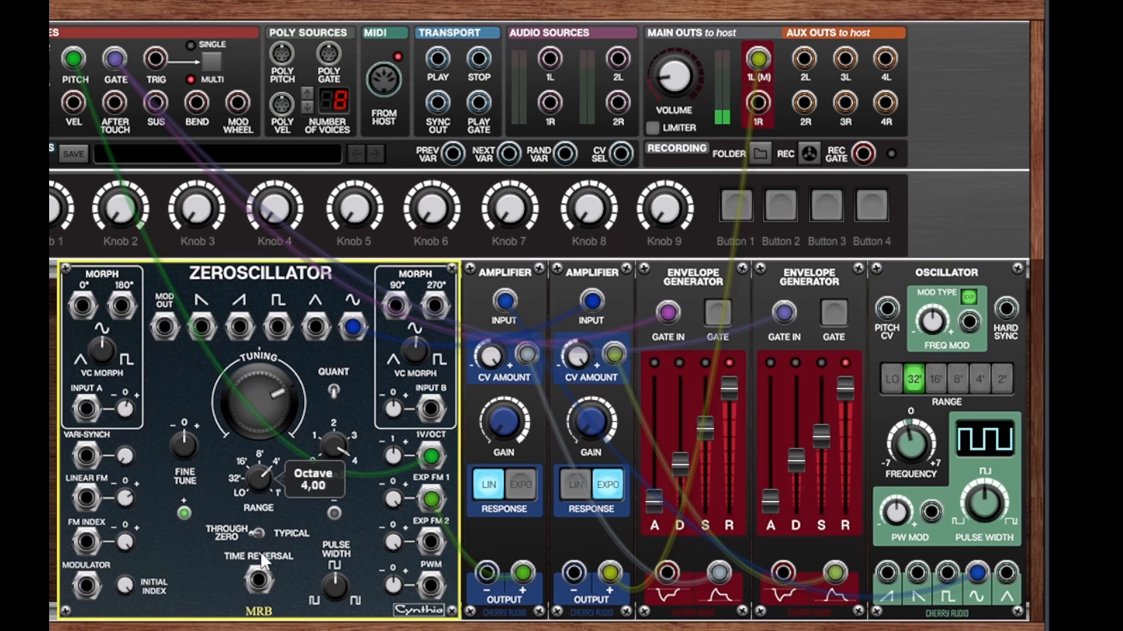
left_click(954, 383)
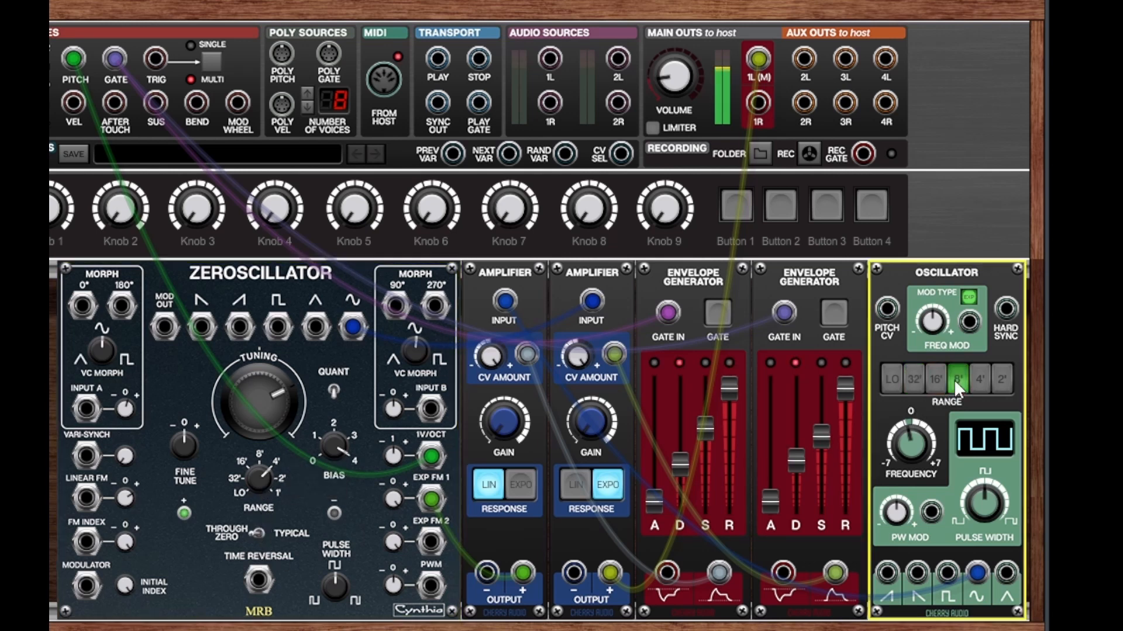
left_click(935, 377)
left_click(953, 377)
Step: Set the sustain level of both envelopes to 0.0% and shorten both release times
left_click_drag(707, 427, 709, 510)
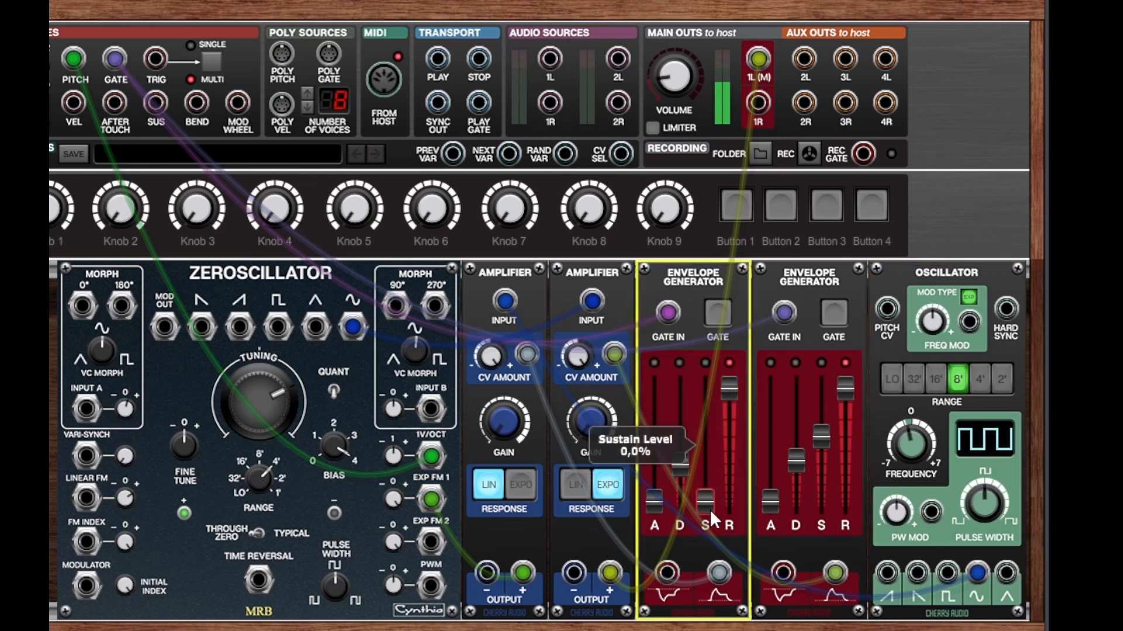
left_click_drag(827, 441, 830, 514)
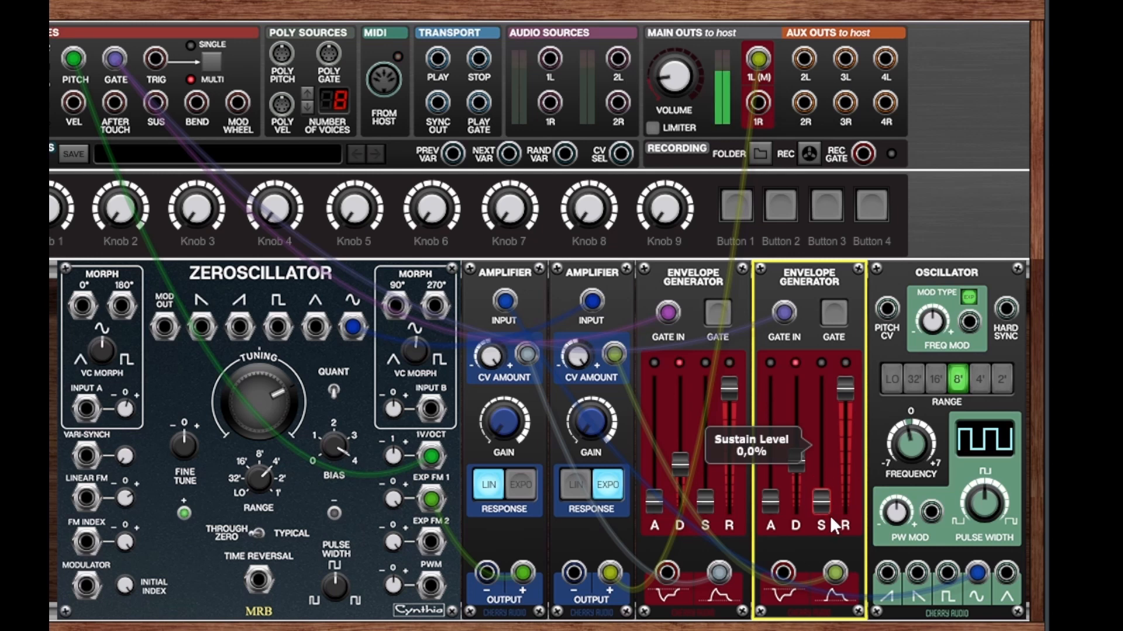
left_click_drag(841, 405, 845, 445)
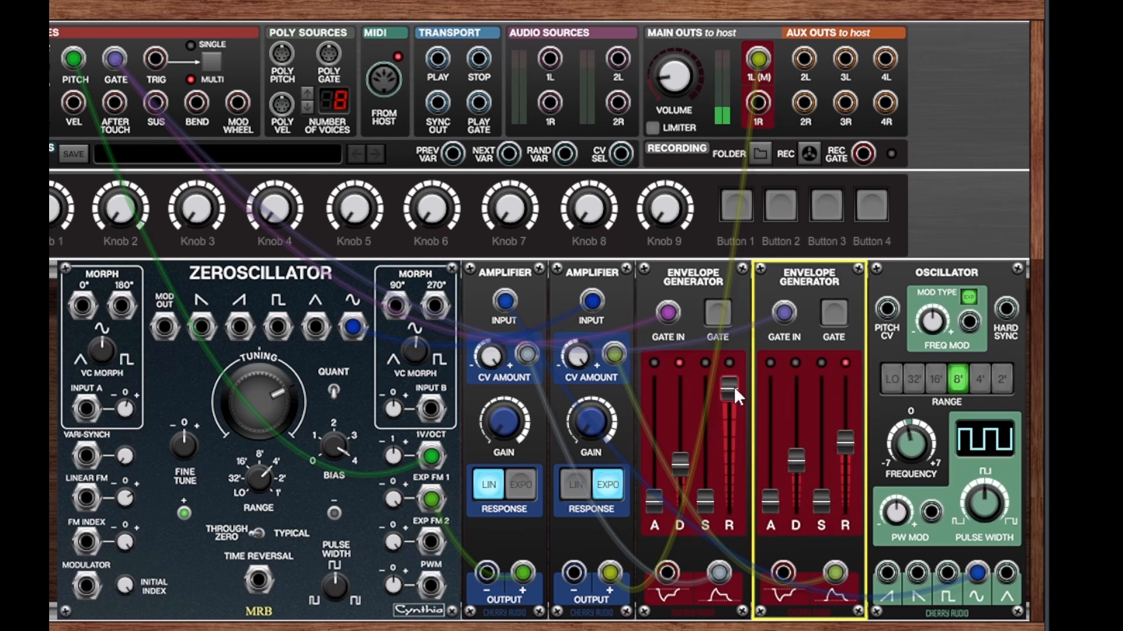
left_click_drag(730, 387, 730, 428)
Step: Set the first envelope's attack to about 167.2 ms, lengthen the second's attack slightly, and switch the modulating oscillator to 16'
left_click_drag(678, 459, 670, 485)
left_click_drag(655, 503, 660, 472)
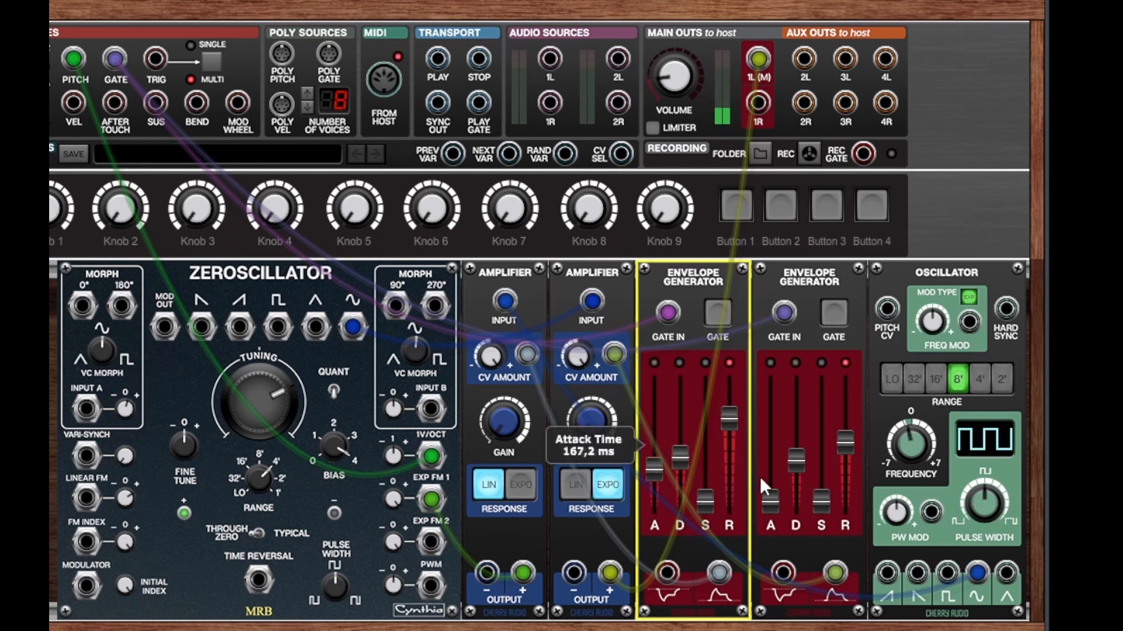
left_click_drag(766, 497, 767, 478)
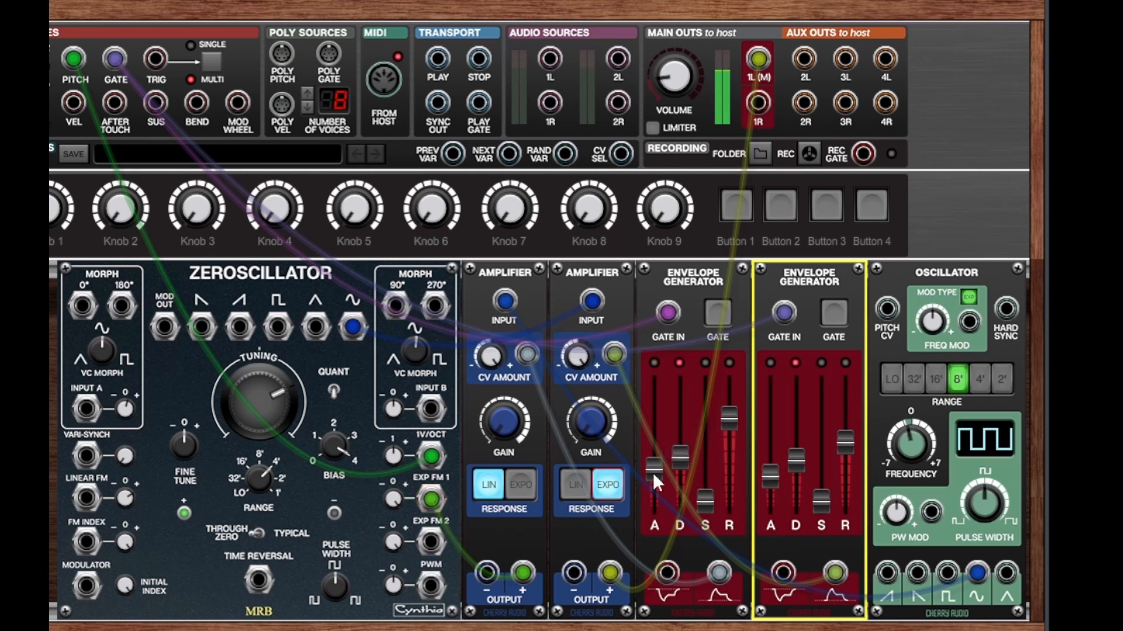
left_click(935, 378)
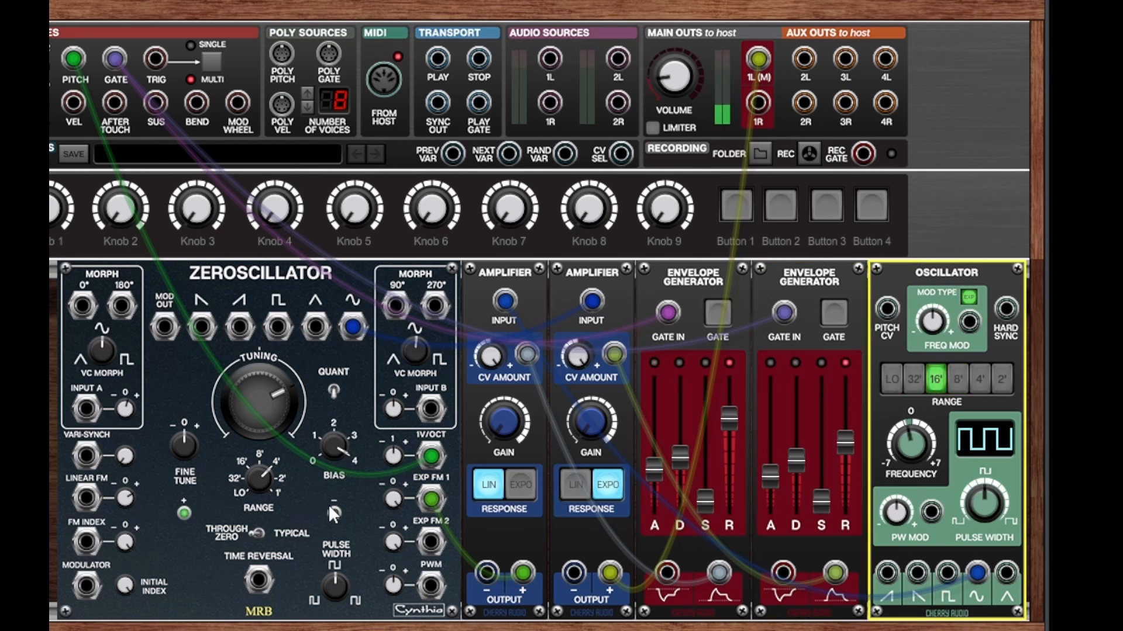
Step: Shorten both envelopes' attack times to the minimum and raise both sustain levels well up
left_click_drag(654, 471, 654, 518)
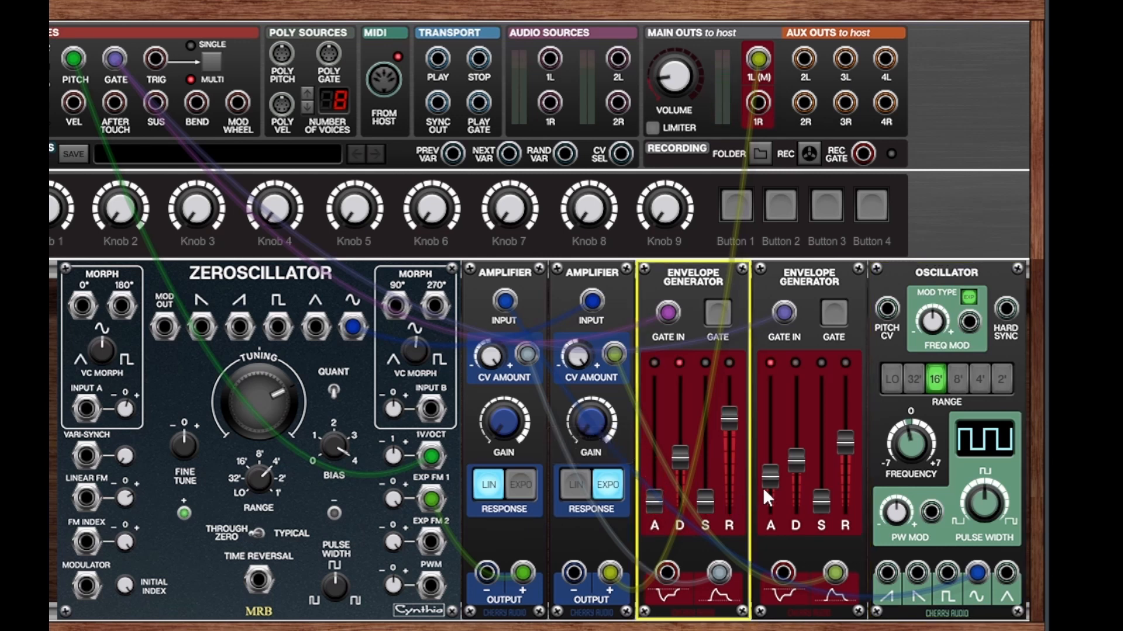
mouse_move(767, 476)
left_click_drag(767, 476, 767, 520)
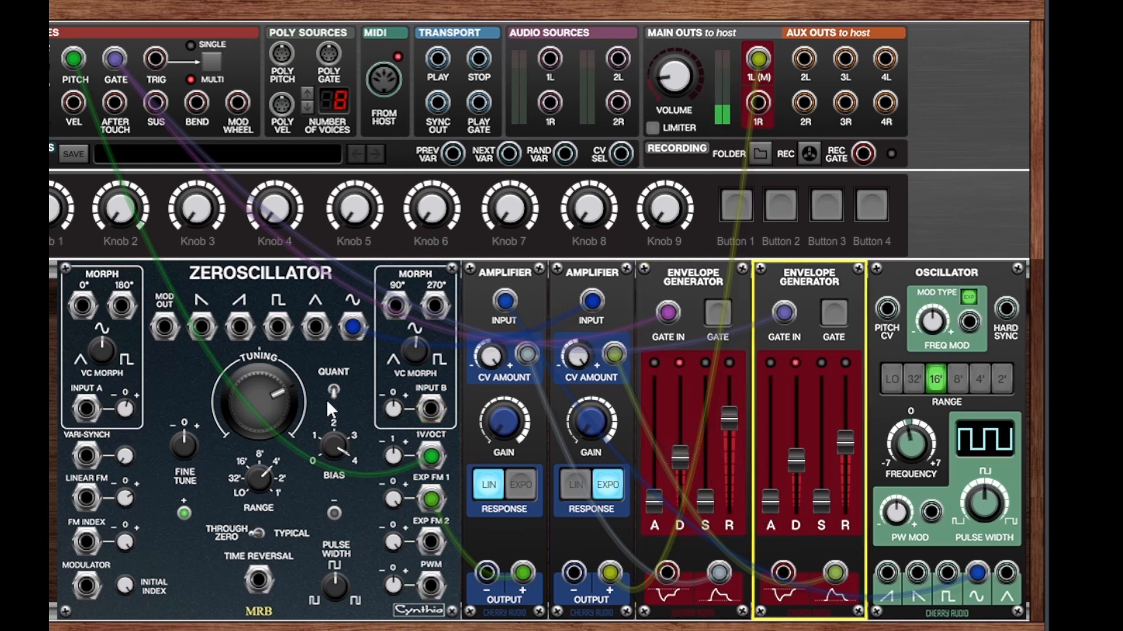
left_click_drag(706, 500, 706, 400)
left_click_drag(822, 447, 823, 402)
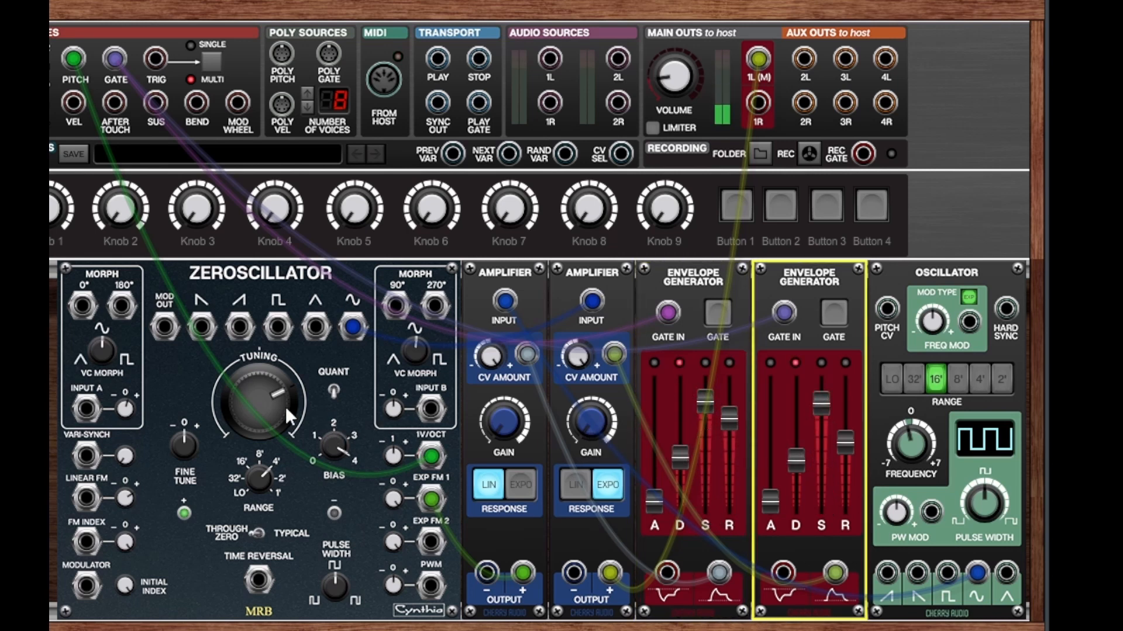
Step: Turn up the Zeroscillator's tuning and set the modulating oscillator's range to 4'
left_click_drag(269, 402, 268, 373)
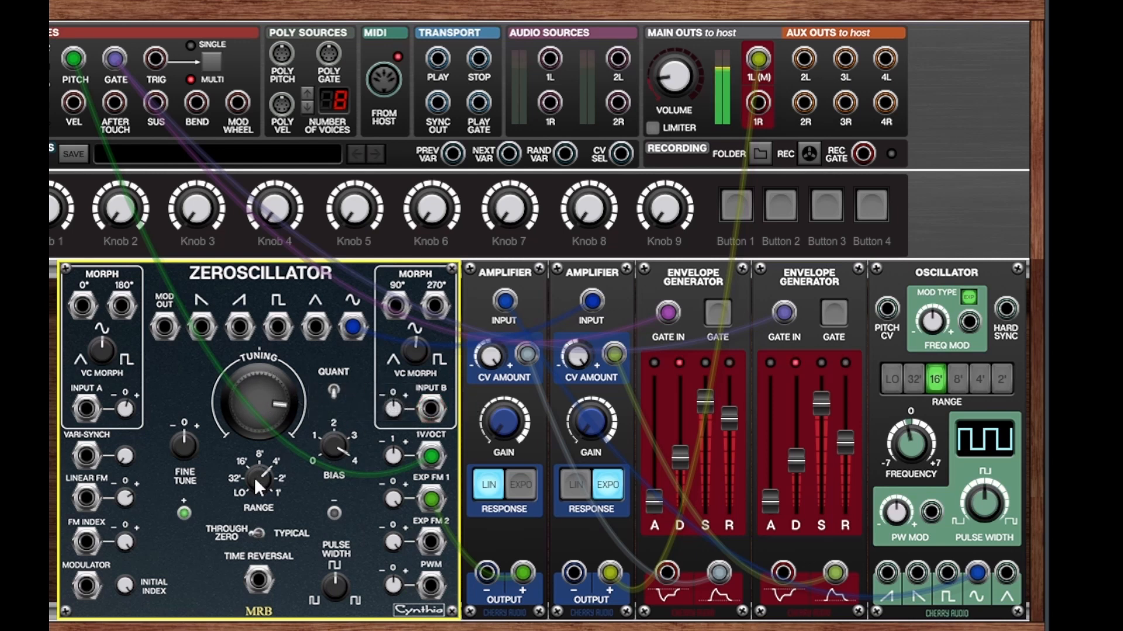
left_click(975, 380)
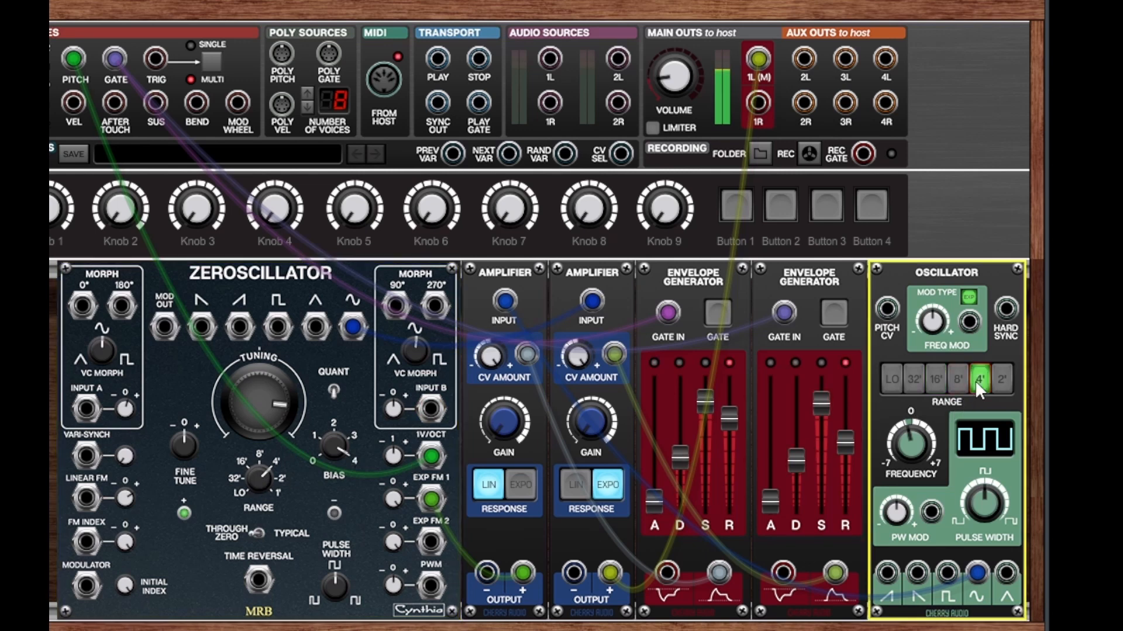
Step: Turn the Zeroscillator's tuning down well below centre and raise the modulating oscillator's frequency
left_click_drag(258, 398, 262, 384)
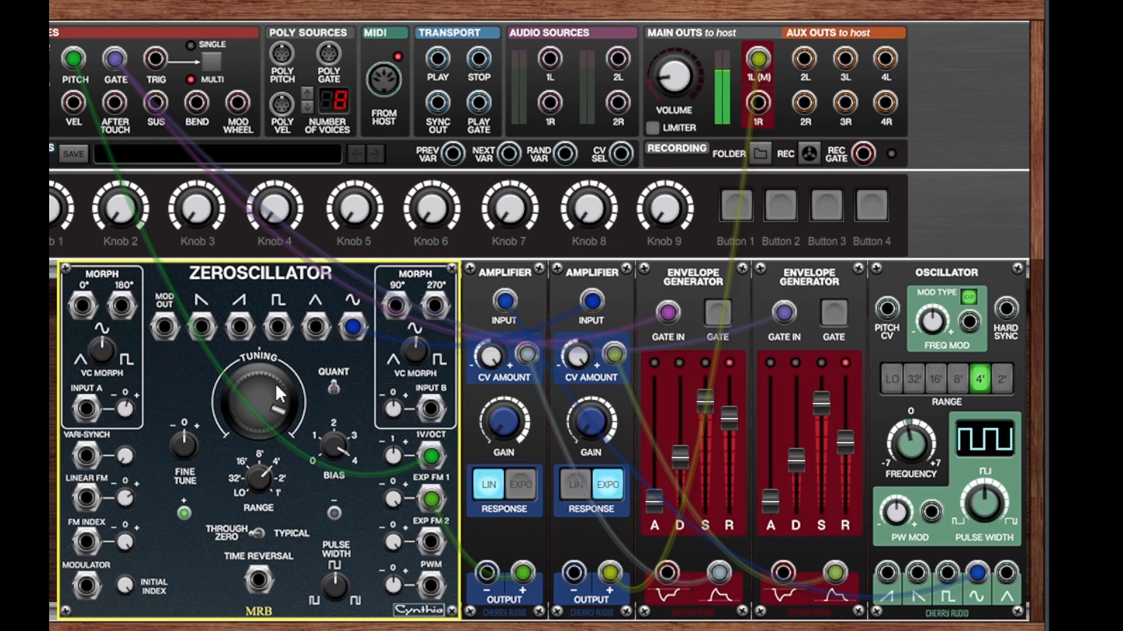
left_click_drag(275, 384, 286, 528)
left_click_drag(904, 444, 896, 397)
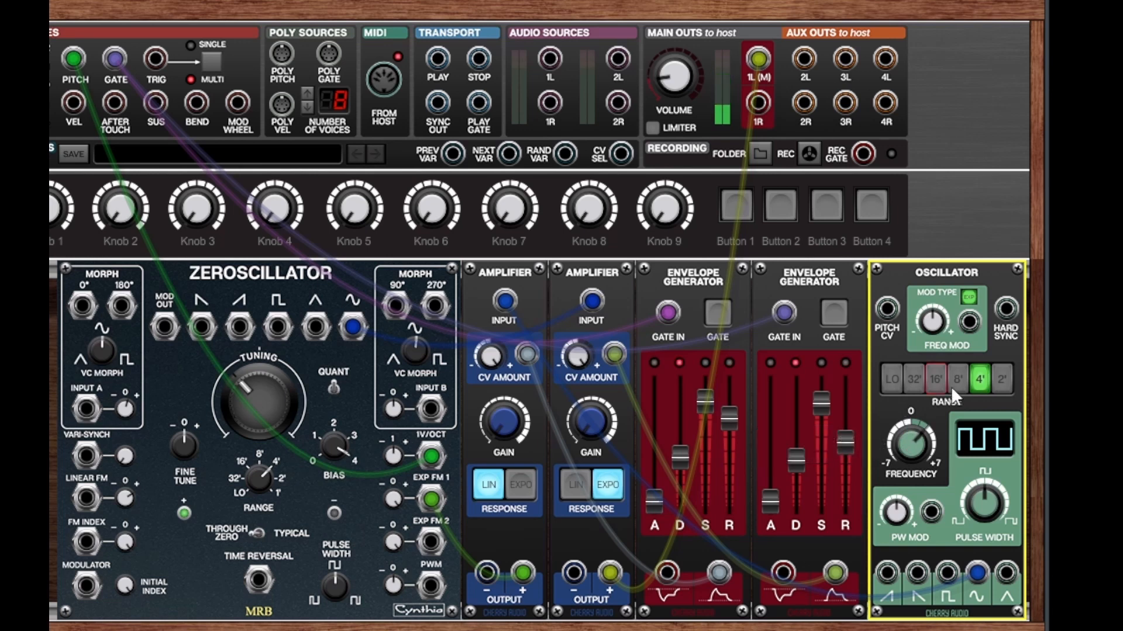
Step: Lower the Zeroscillator's tuning a little further and set the modulating oscillator's range to 8'
left_click_drag(269, 468, 258, 489)
left_click_drag(914, 447, 914, 433)
left_click_drag(258, 397, 261, 448)
left_click(956, 373)
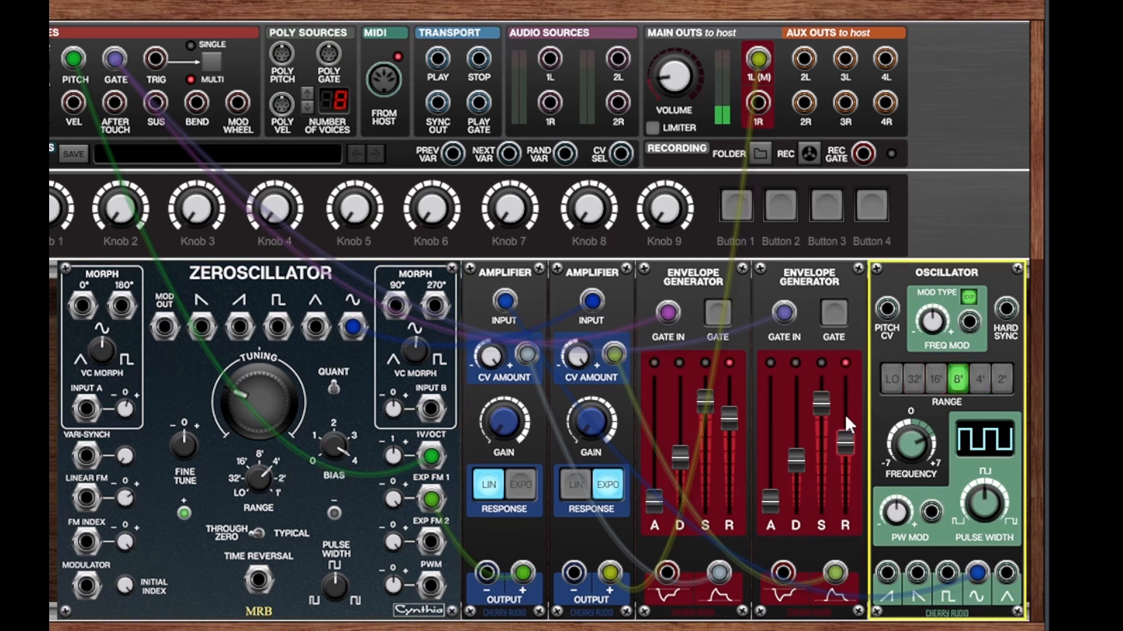
Step: Patch the first amplifier's positive output into the Zeroscillator's EXP FM 2 input in addition to EXP FM 1
left_click(387, 496)
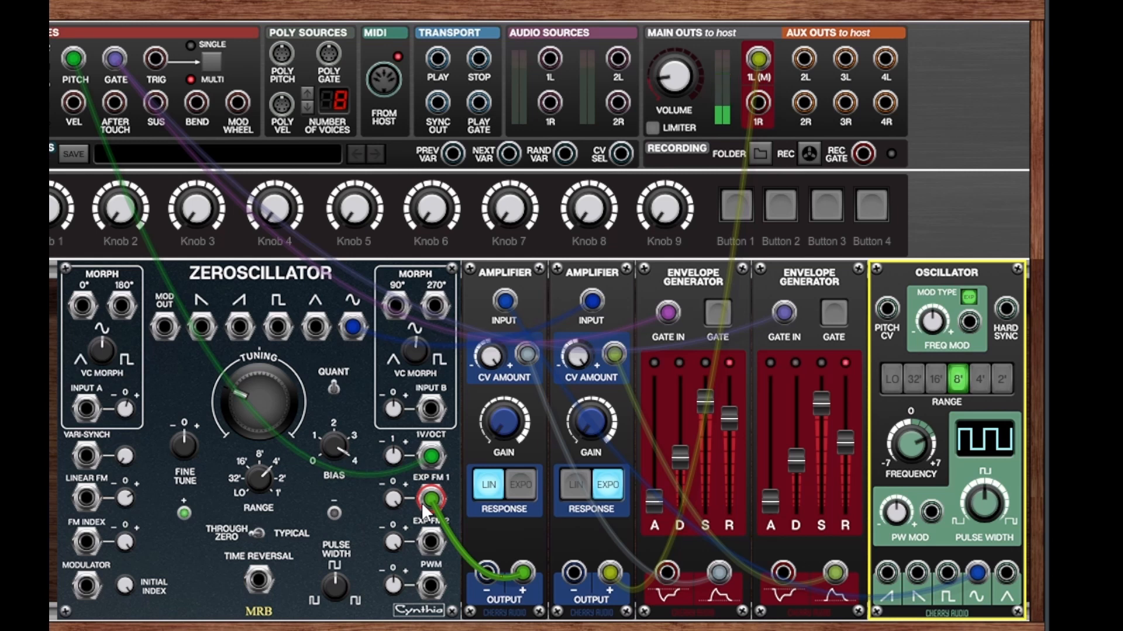
left_click(522, 568)
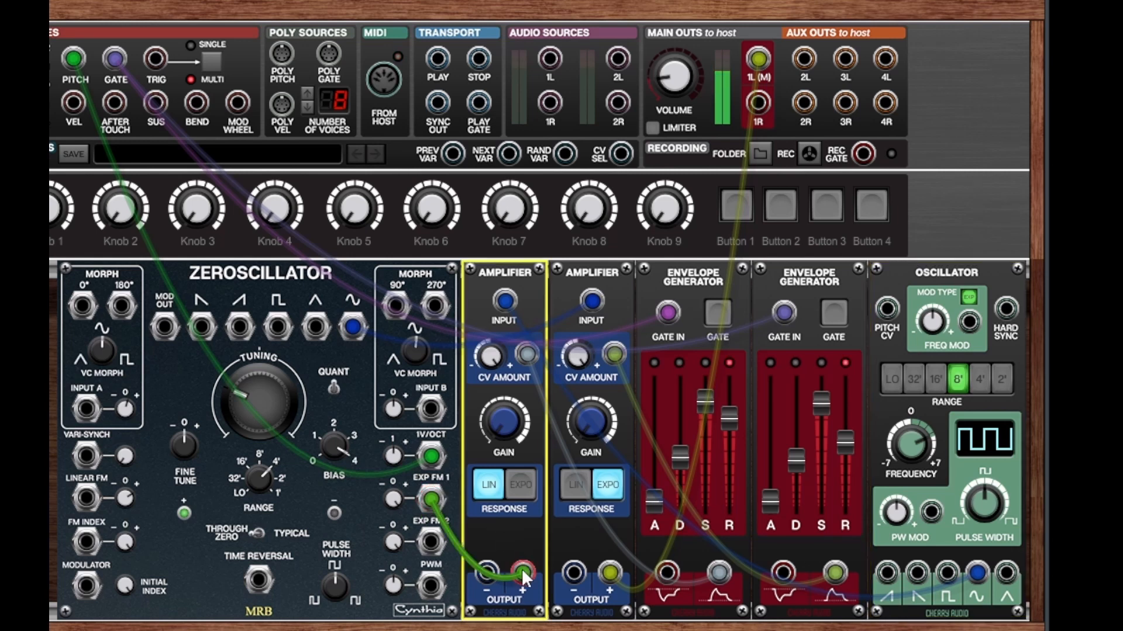
left_click_drag(521, 569, 432, 542)
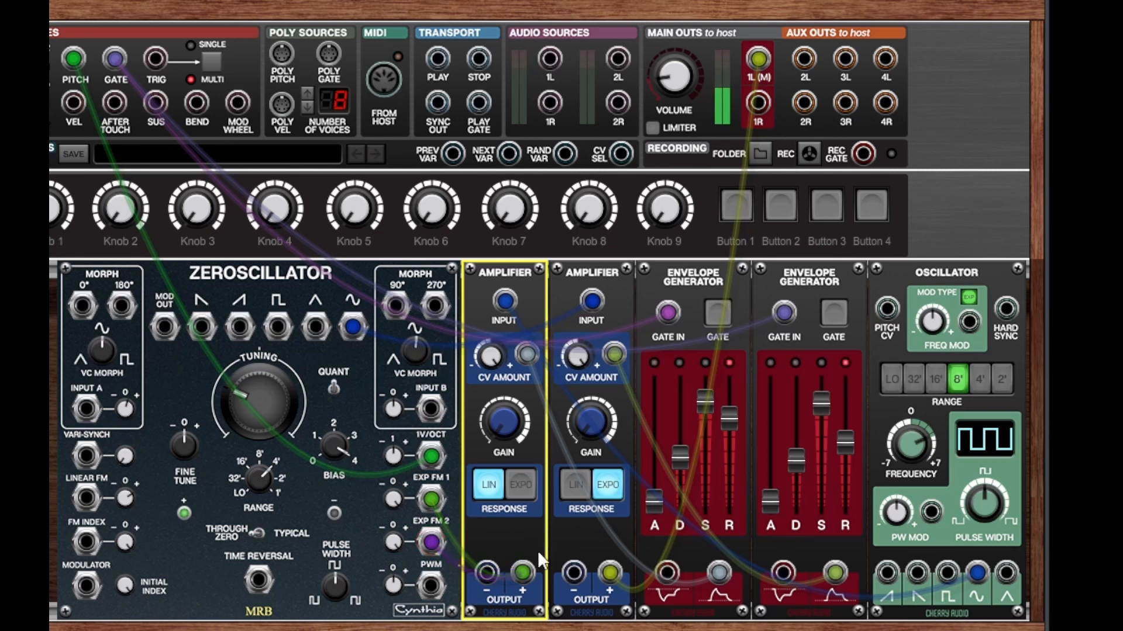
left_click_drag(522, 575, 433, 504)
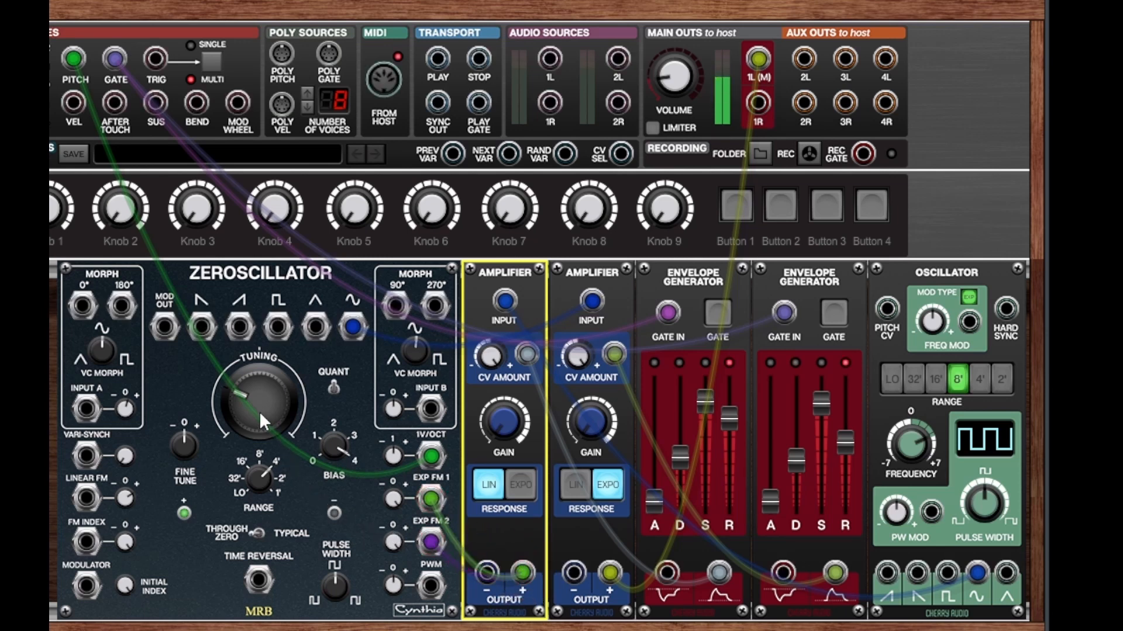
Step: Turn the Zeroscillator's tuning down slightly and drop the sustain levels of both envelopes to the minimum
left_click_drag(255, 410, 255, 439)
left_click_drag(896, 453, 894, 542)
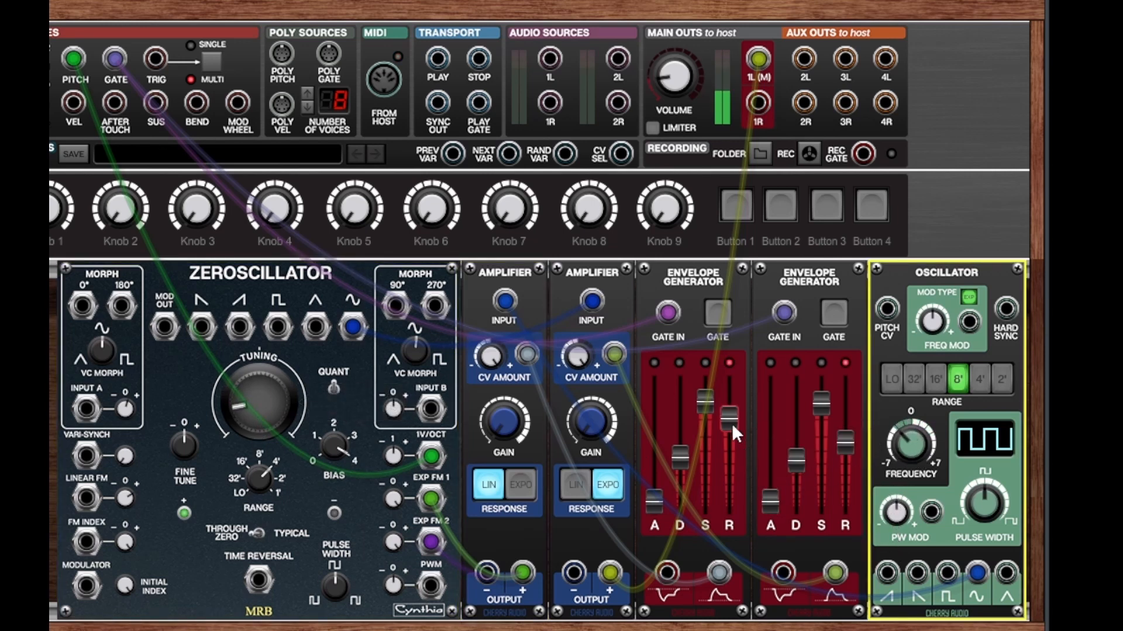
left_click_drag(704, 404, 704, 526)
left_click_drag(820, 422, 823, 542)
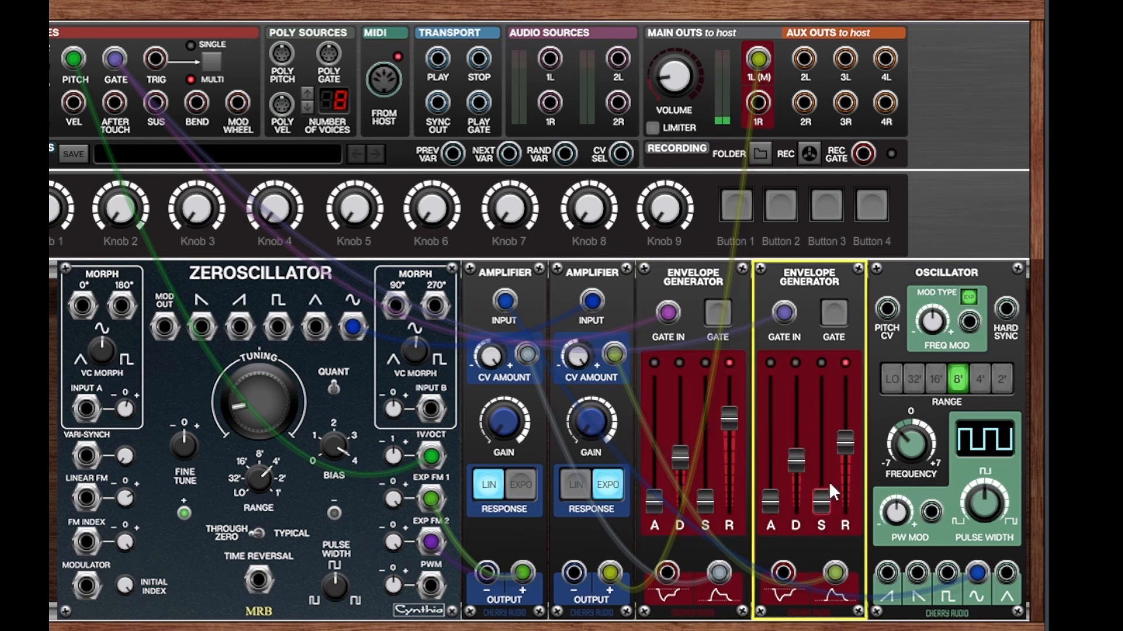
Step: Raise the first envelope's sustain partway, set the second's sustain level to 18.0%, and lengthen the second's release slightly
left_click_drag(843, 444, 844, 433)
left_click_drag(827, 503, 845, 436)
left_click_drag(711, 497, 710, 462)
left_click_drag(821, 461, 823, 482)
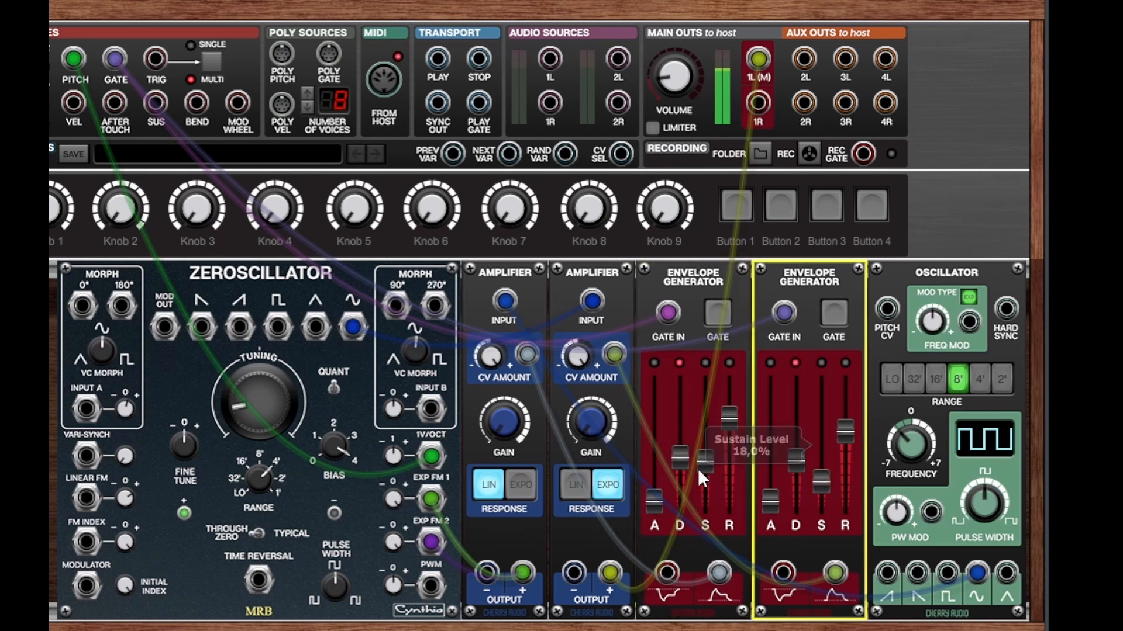
Step: Shorten both envelopes' decay slightly, set the first's release time to 9535.8 ms, and lengthen the second's release
left_click_drag(681, 457, 681, 469)
mouse_move(799, 463)
left_mouse_down()
mouse_move(797, 482)
mouse_move(797, 466)
left_mouse_up()
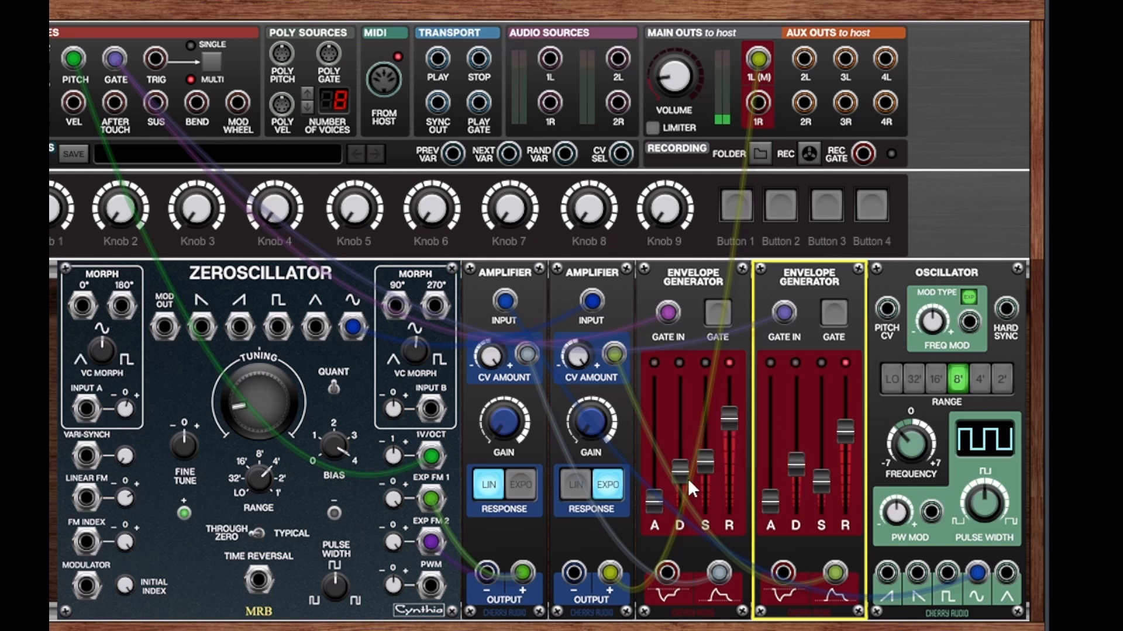
left_click_drag(658, 496, 658, 505)
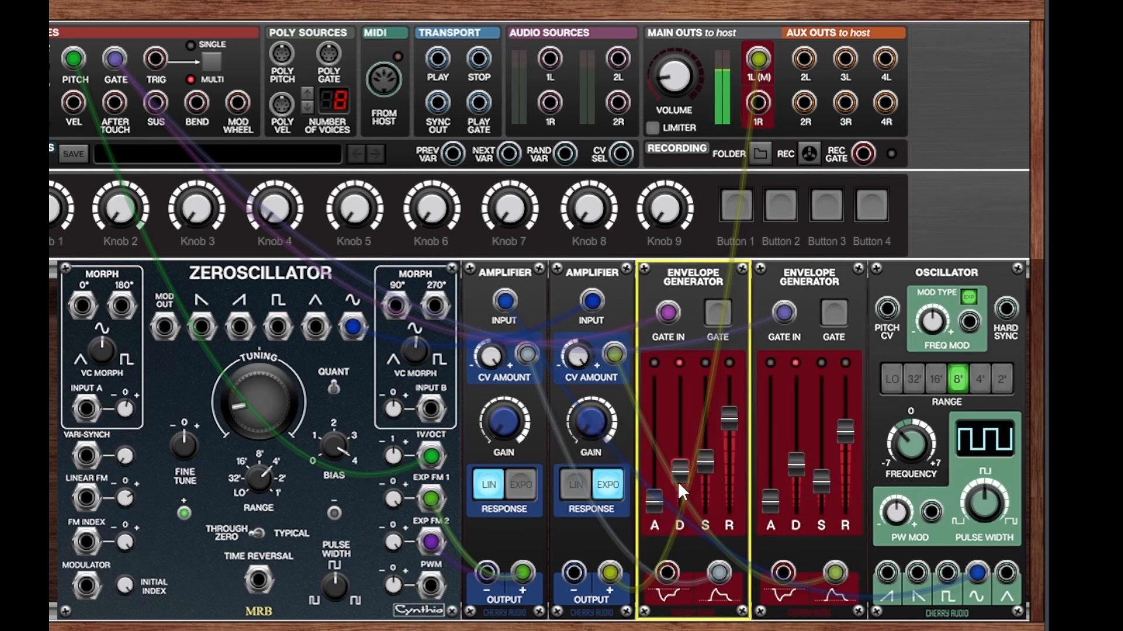
left_click_drag(729, 418, 728, 400)
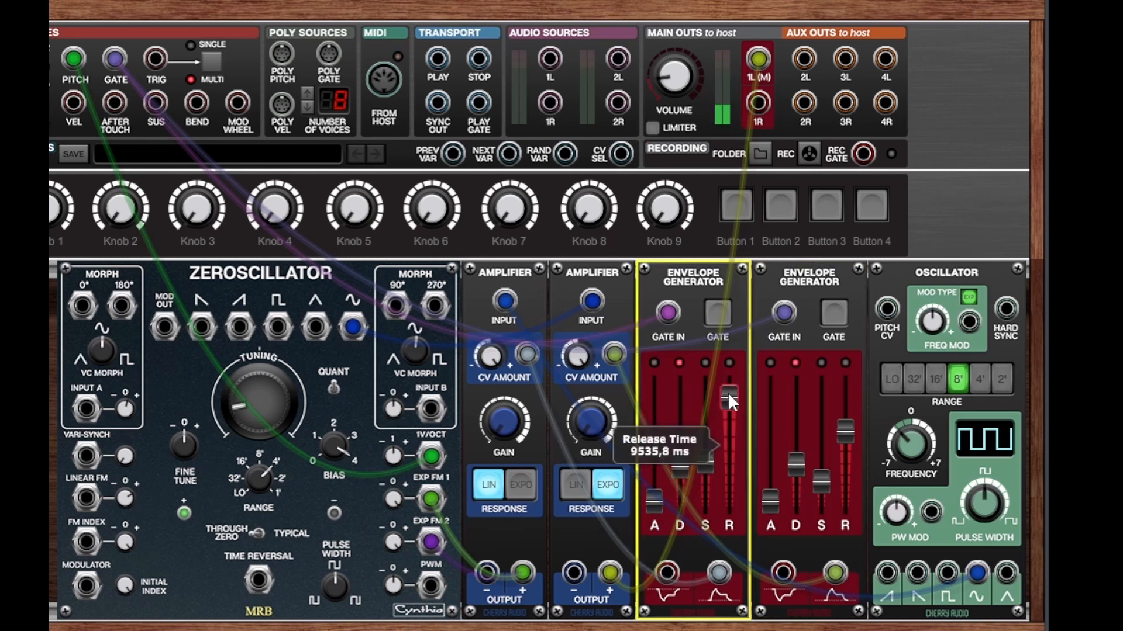
left_click_drag(847, 430, 842, 408)
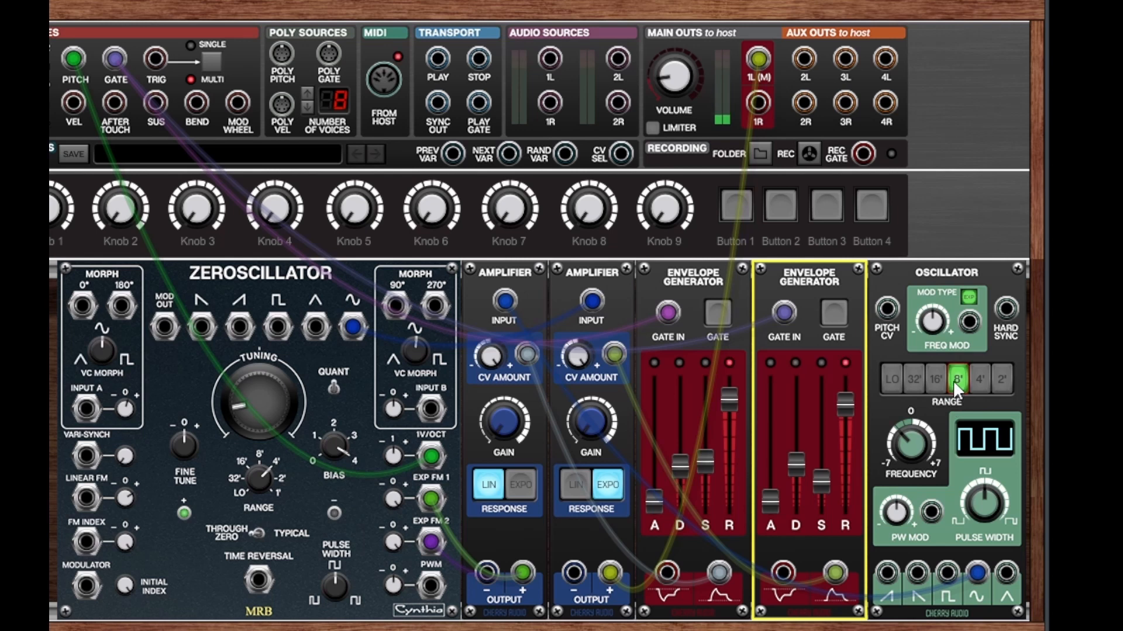
Step: Set the modulating oscillator to 2', turn up the Zeroscillator's tuning, and raise the modulating oscillator's frequency
left_click(1004, 379)
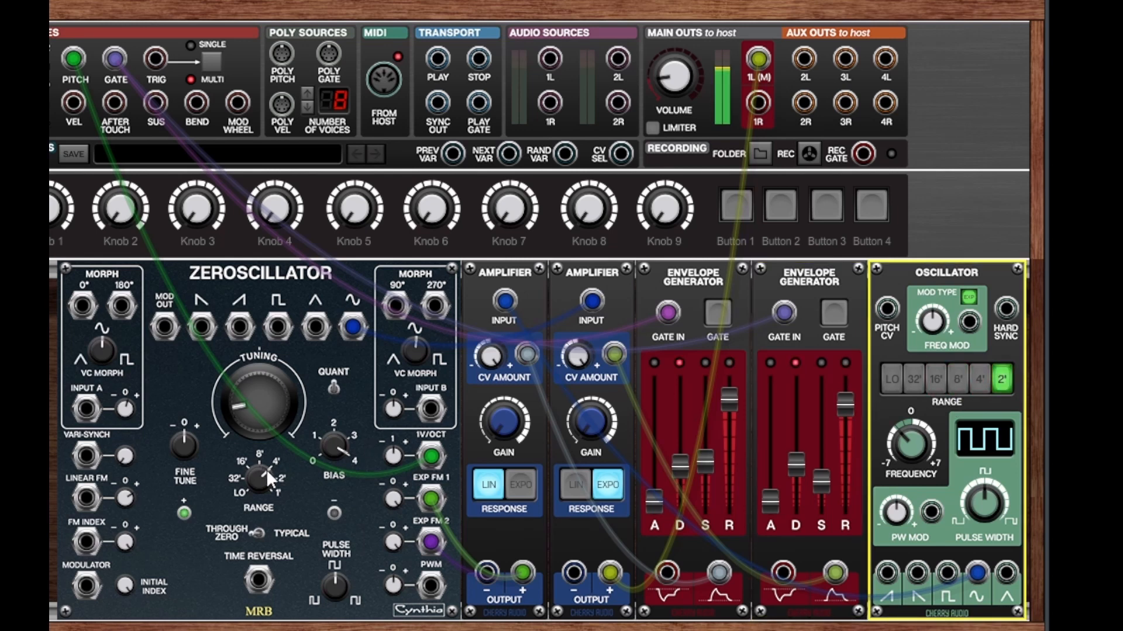
left_click_drag(271, 426, 258, 369)
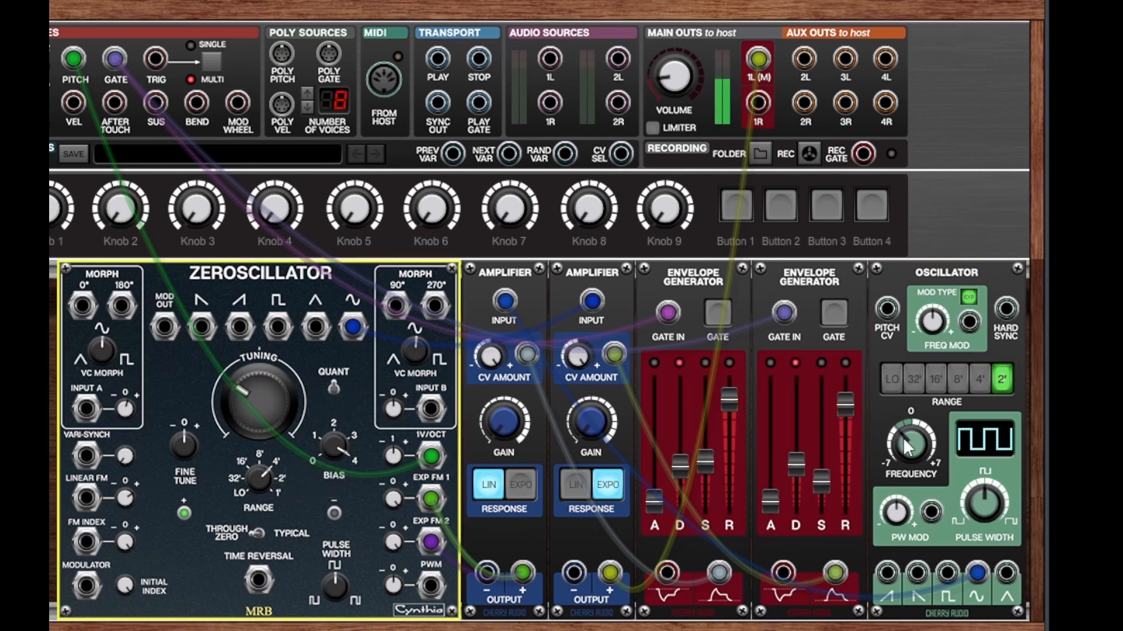
left_click_drag(906, 448, 908, 366)
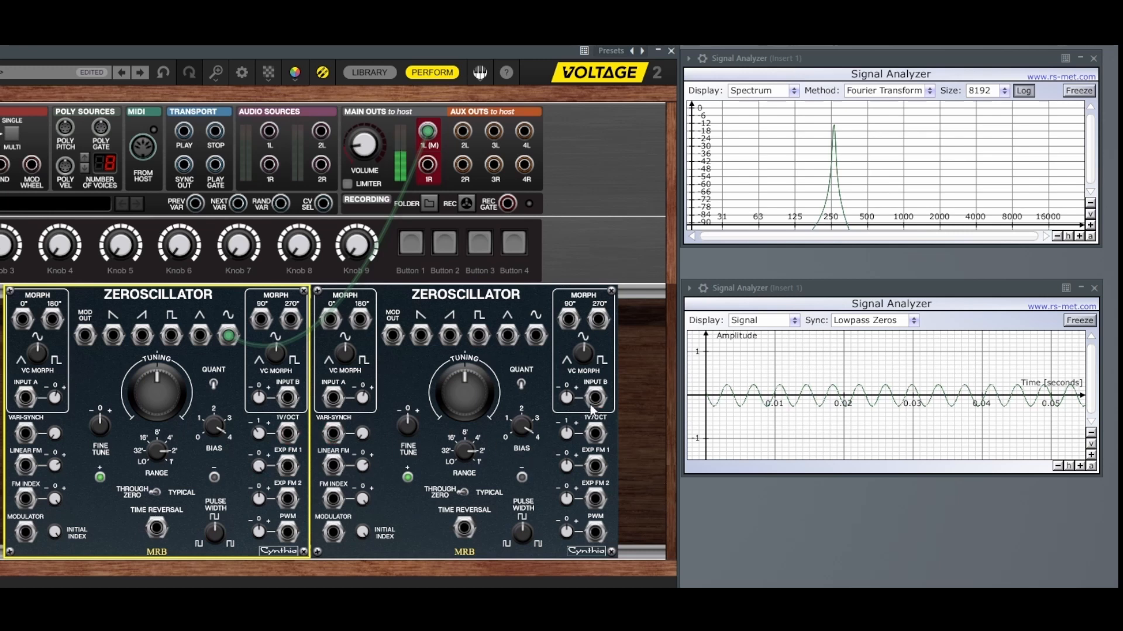
Step: Connect the second Zeroscillator's sine output to main output 1R, then reroute it to the first Zeroscillator's EXP FM 1 input
left_click_drag(534, 336, 429, 166)
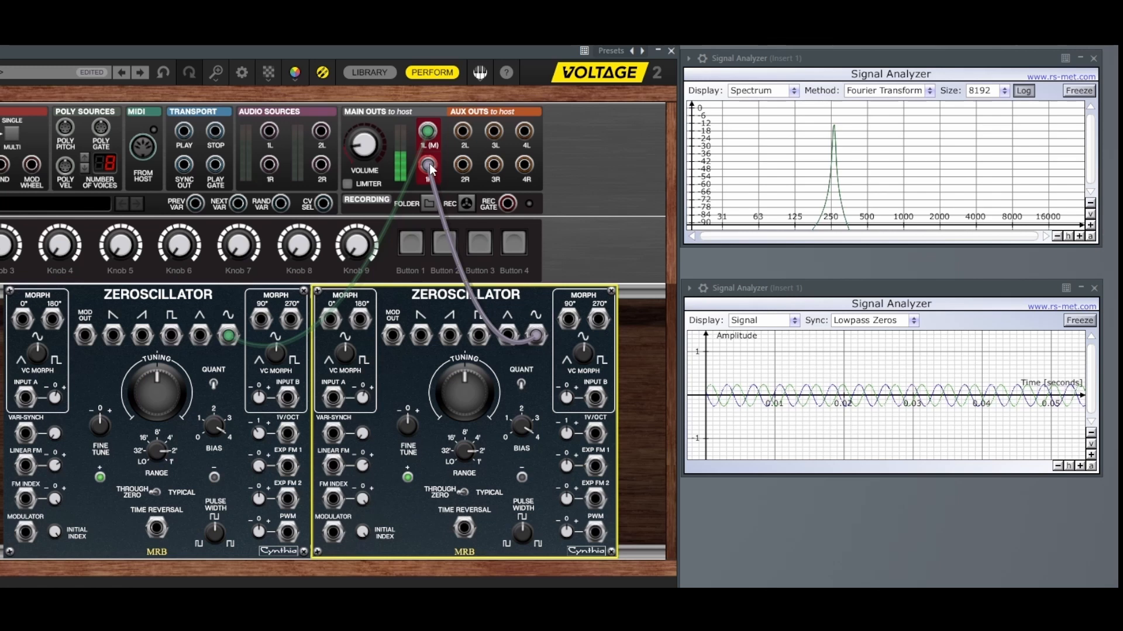
left_click_drag(430, 169, 289, 468)
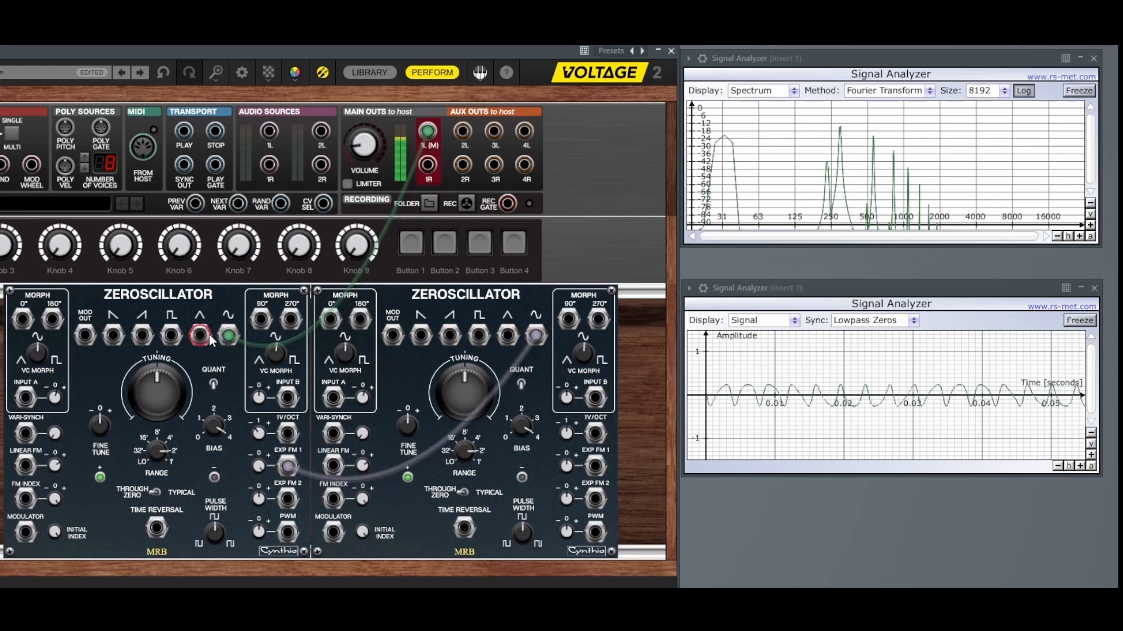
Step: Compare carrier waveforms by moving the main output cable to the first Zeroscillator's triangle output and back to its sine output
left_click_drag(228, 335, 207, 341)
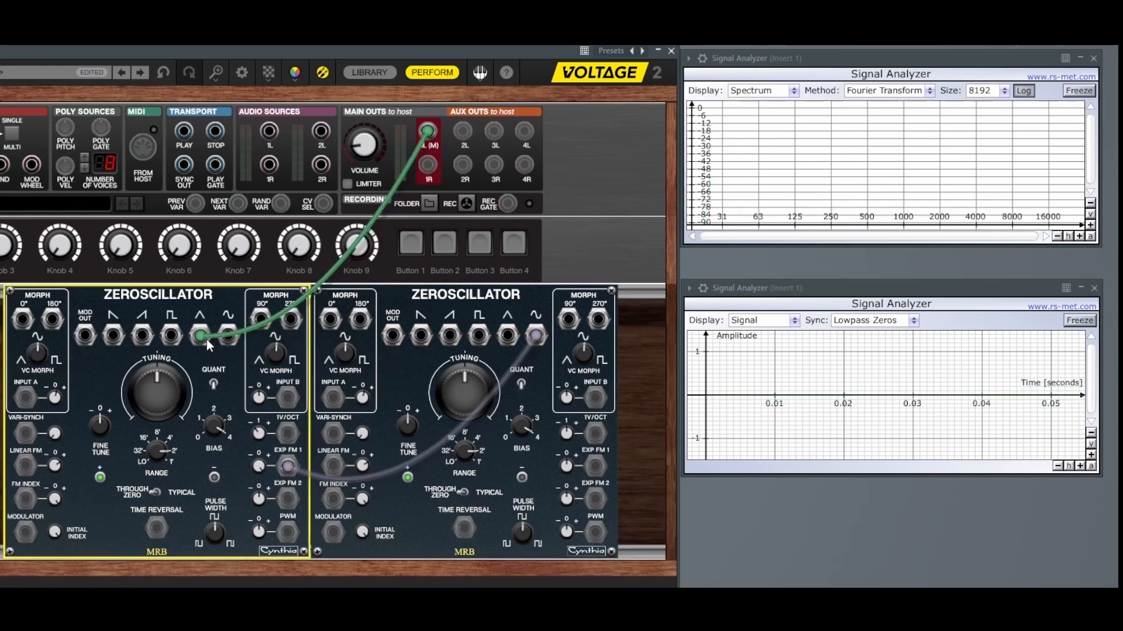
left_click_drag(206, 339, 206, 339)
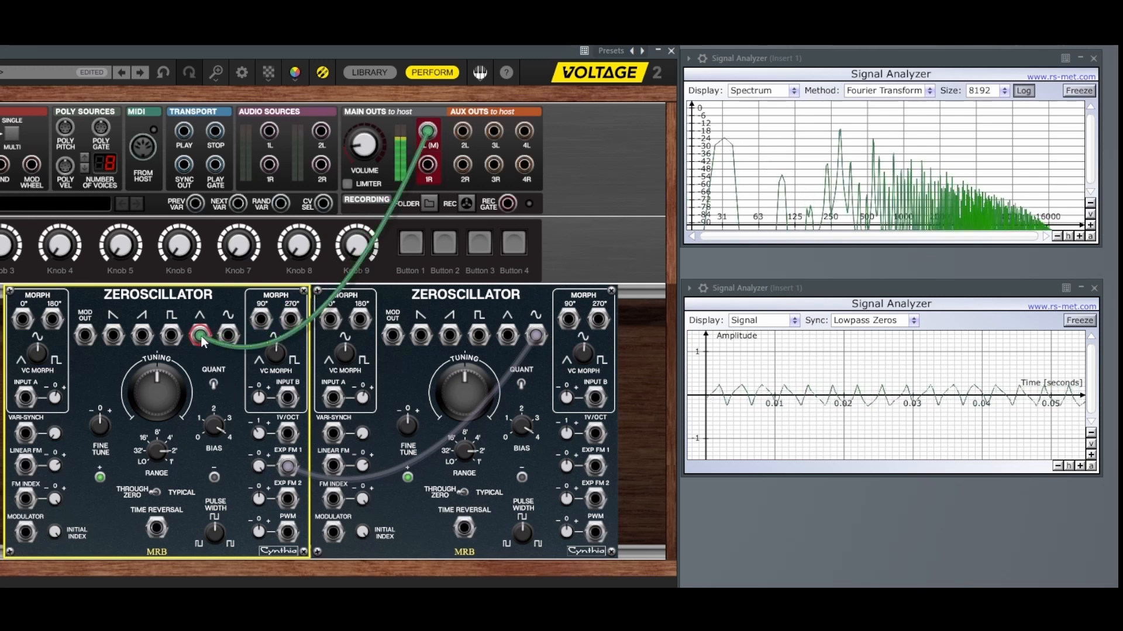
left_click_drag(202, 335, 229, 336)
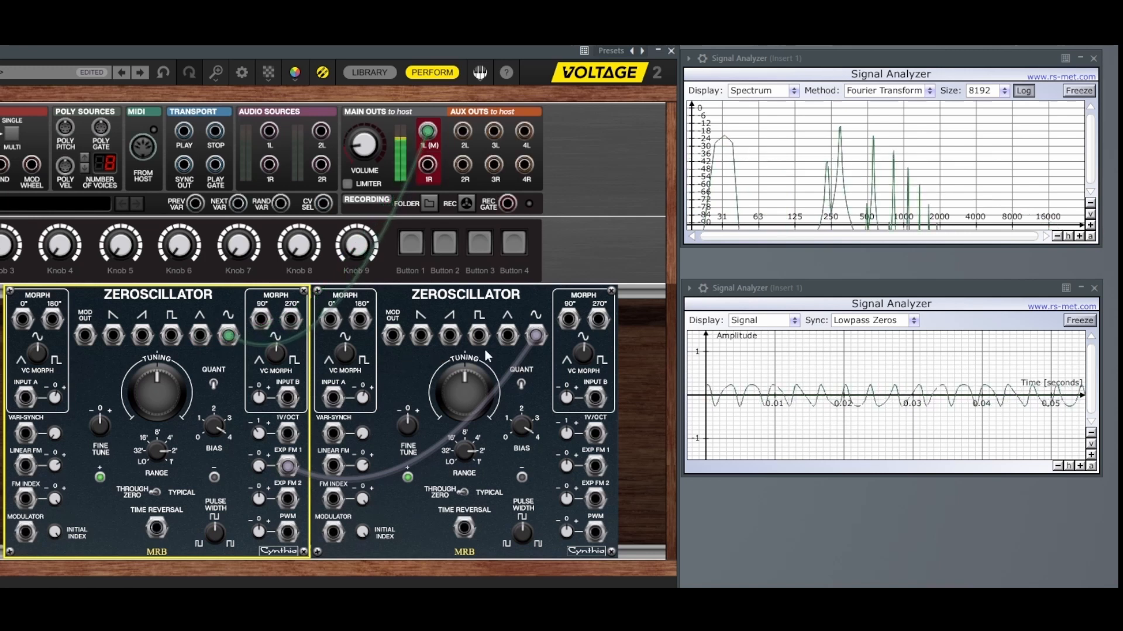
Step: Try the second Zeroscillator's triangle as modulator, return to its sine, and move the main output cable to the first Zeroscillator's triangle
left_click_drag(535, 336, 506, 337)
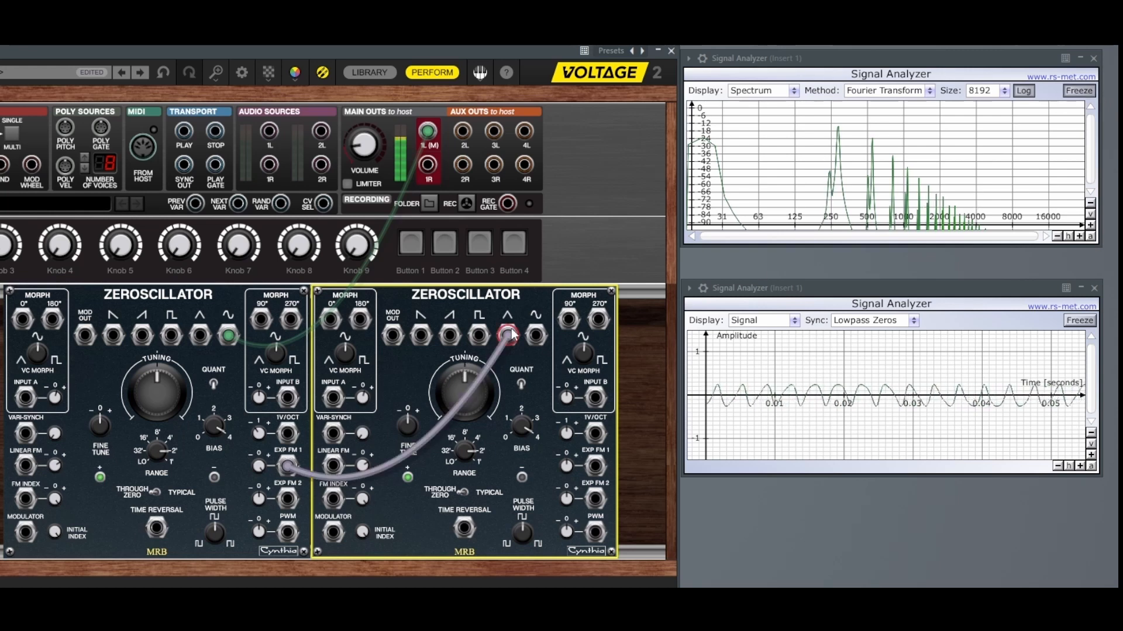
left_click_drag(509, 335, 536, 335)
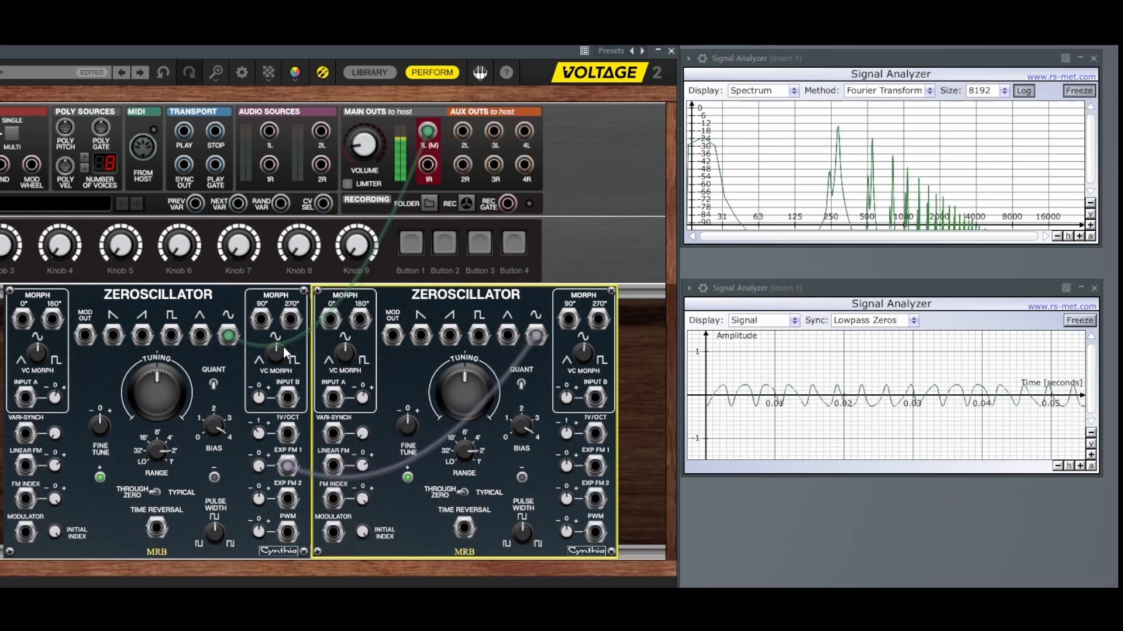
left_click_drag(228, 338, 206, 339)
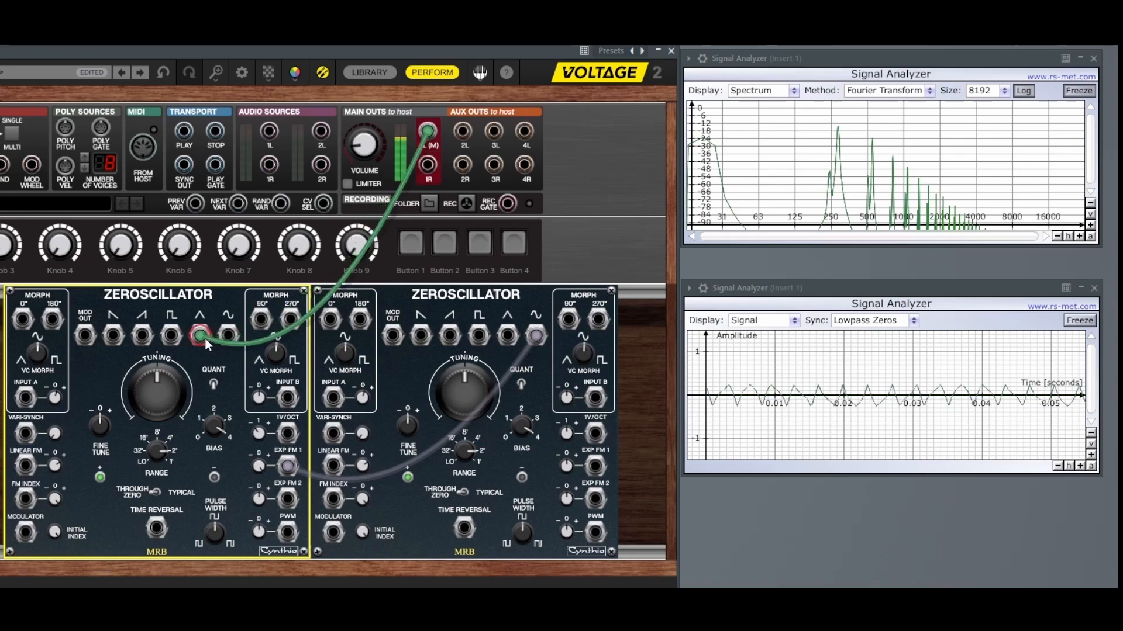
left_click(794, 321)
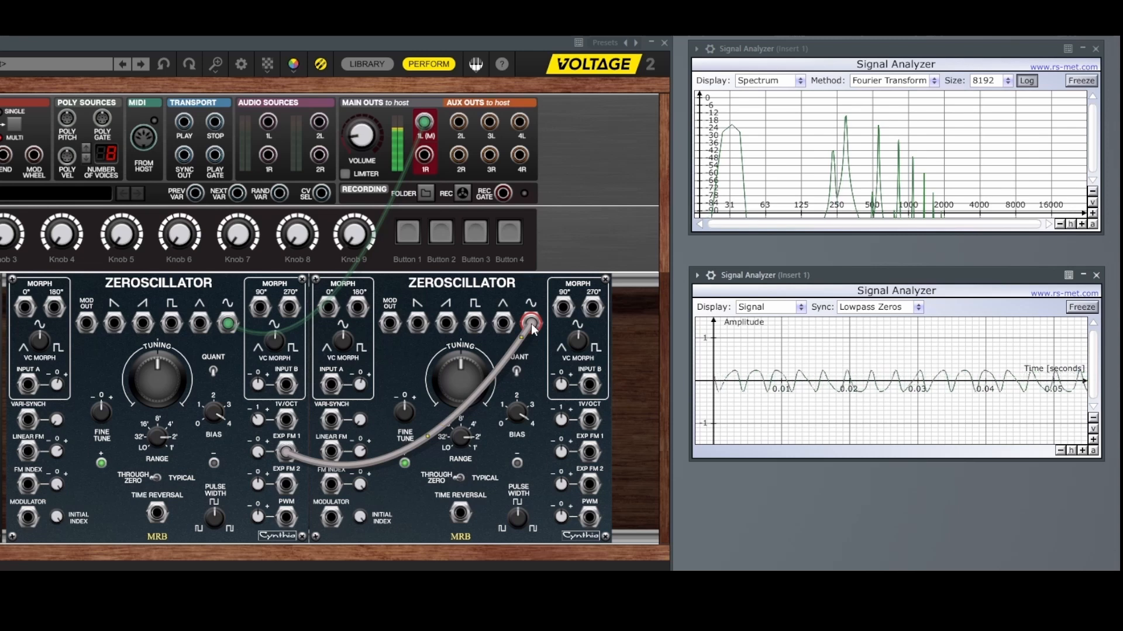
Step: Switch the modulator cable to the second Zeroscillator's falling sawtooth and patch the first's falling sawtooth into main output 1L in place of its sine
left_click_drag(232, 322, 240, 302)
left_click_drag(531, 323, 417, 325)
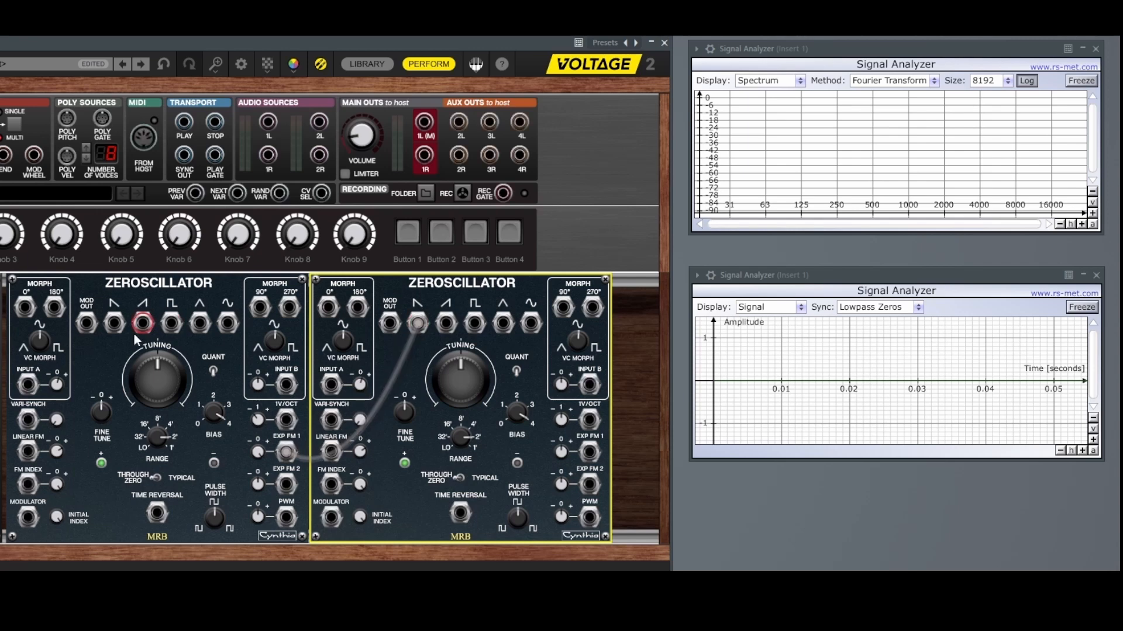
left_click_drag(114, 321, 298, 240)
left_click_drag(354, 174, 425, 125)
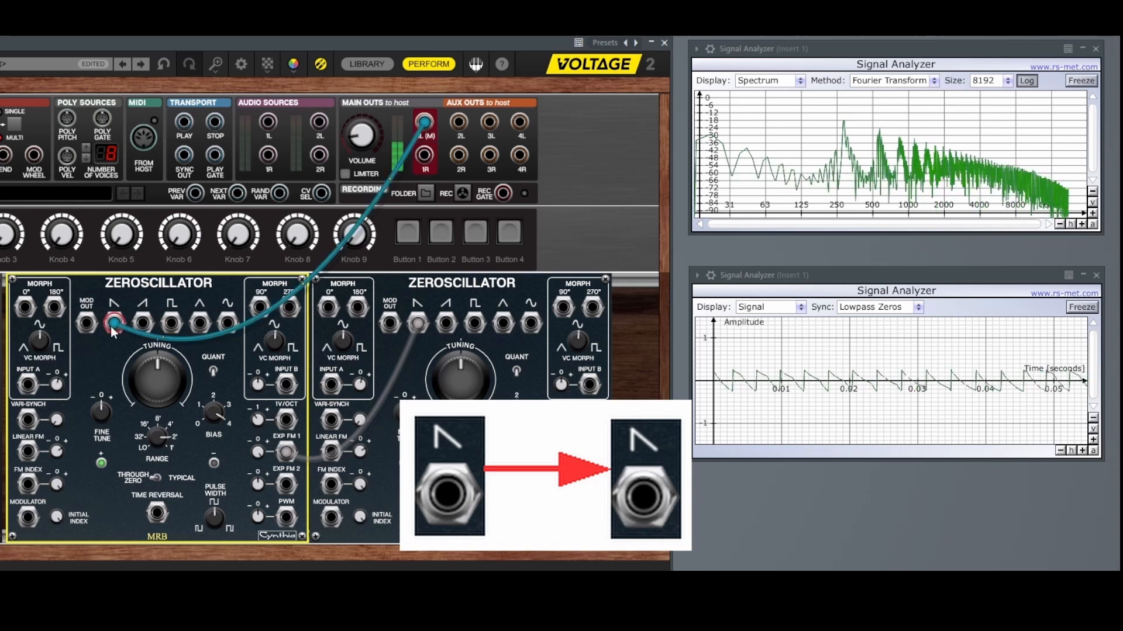
Step: Move the main output cable to the first Zeroscillator's rising sawtooth output, then to its pulse output
left_click_drag(115, 326, 141, 325)
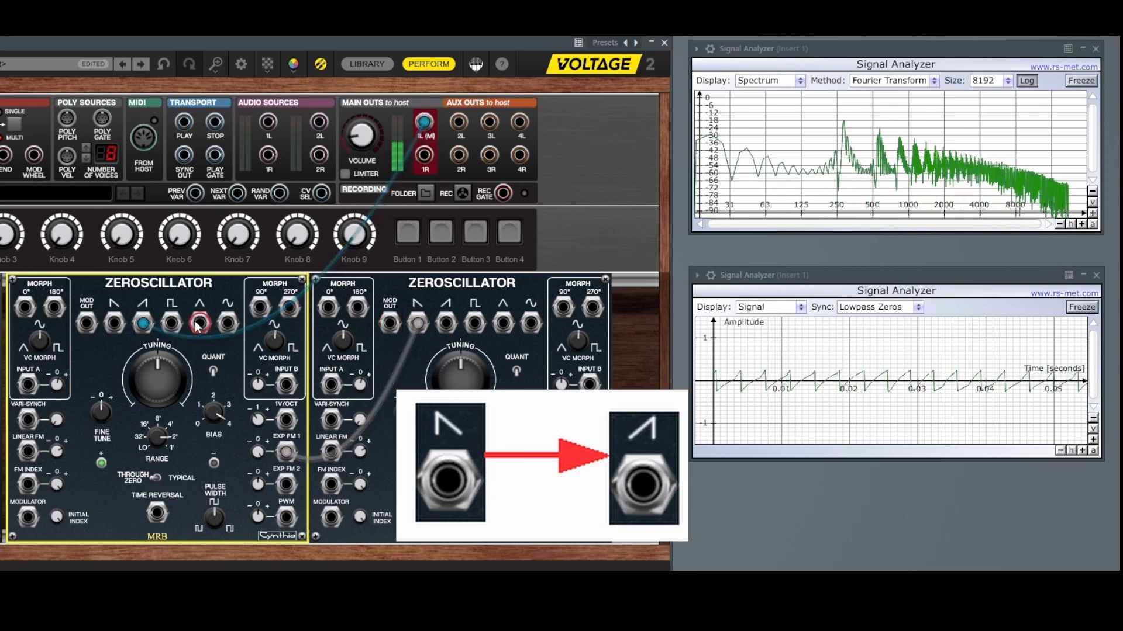
left_click_drag(142, 321, 172, 328)
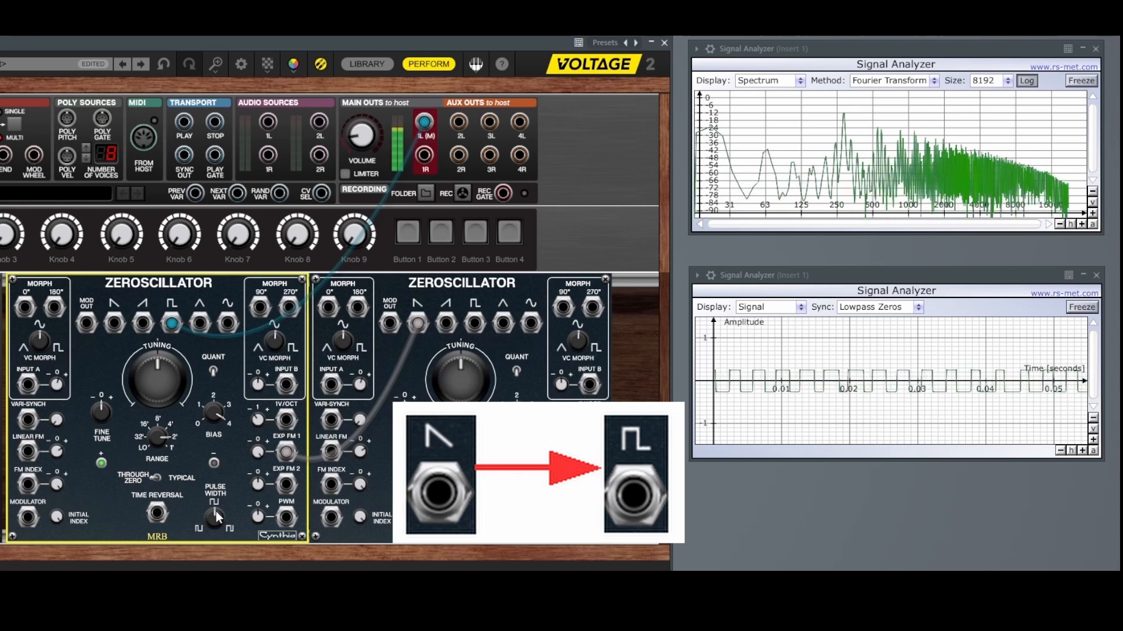
Step: Sweep the first Zeroscillator's pulse width down to 4.9% and up to 91.1% to compare the spectra
mouse_move(215, 511)
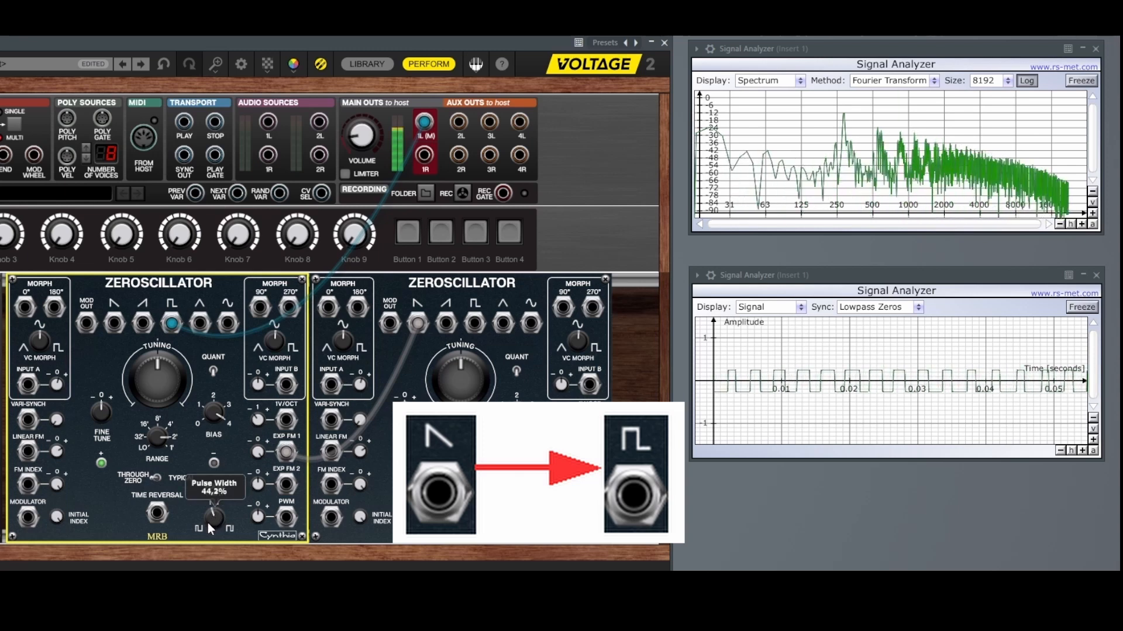
left_click_drag(206, 528, 201, 596)
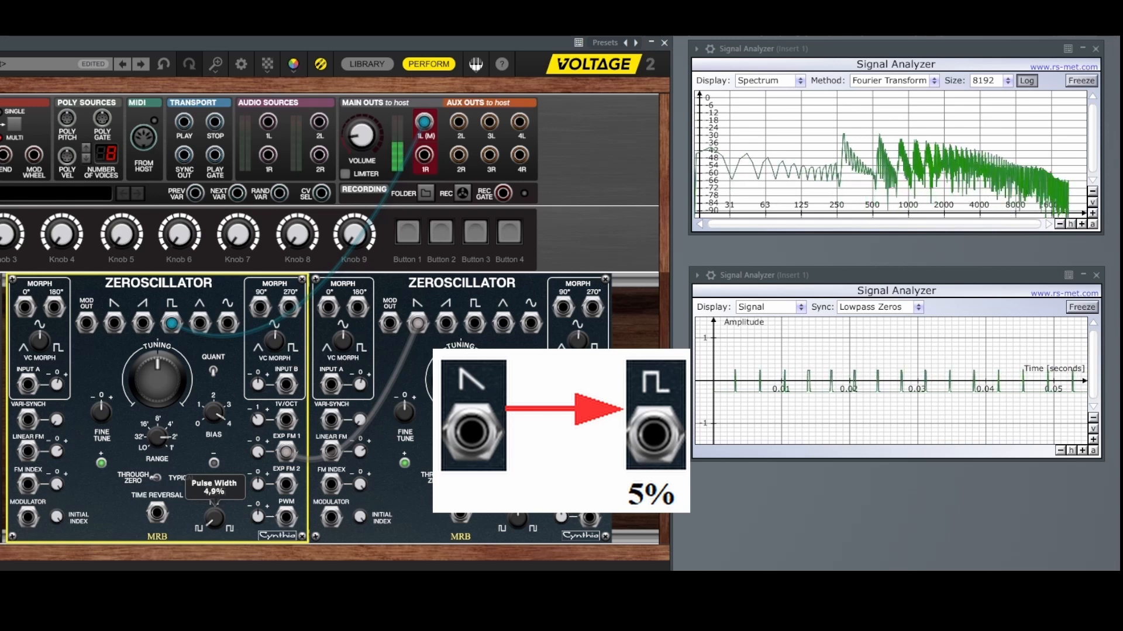
left_click_drag(202, 596, 221, 434)
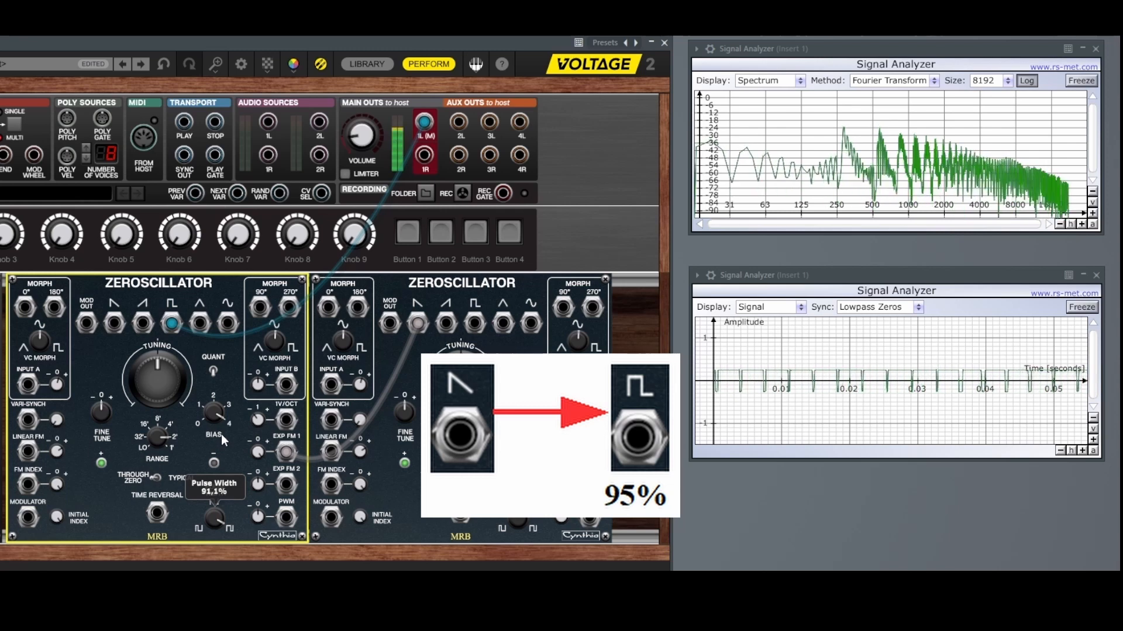
Step: Reset the first Zeroscillator's pulse width to 50.0% and move the main output cable to its triangle output
double_click(216, 515)
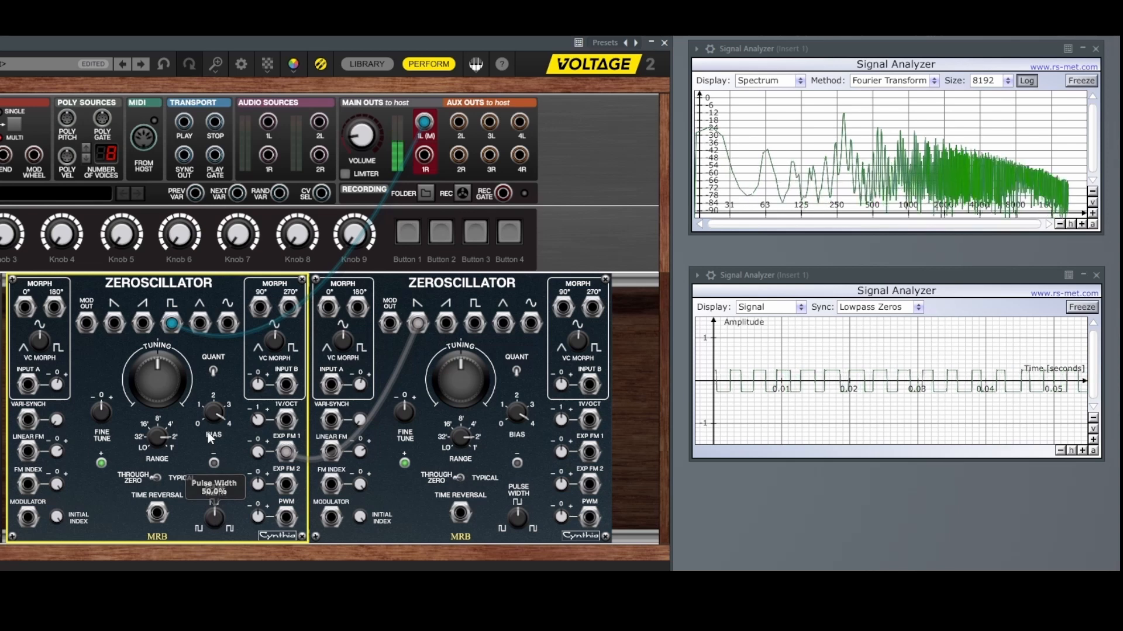
left_click_drag(171, 325, 199, 325)
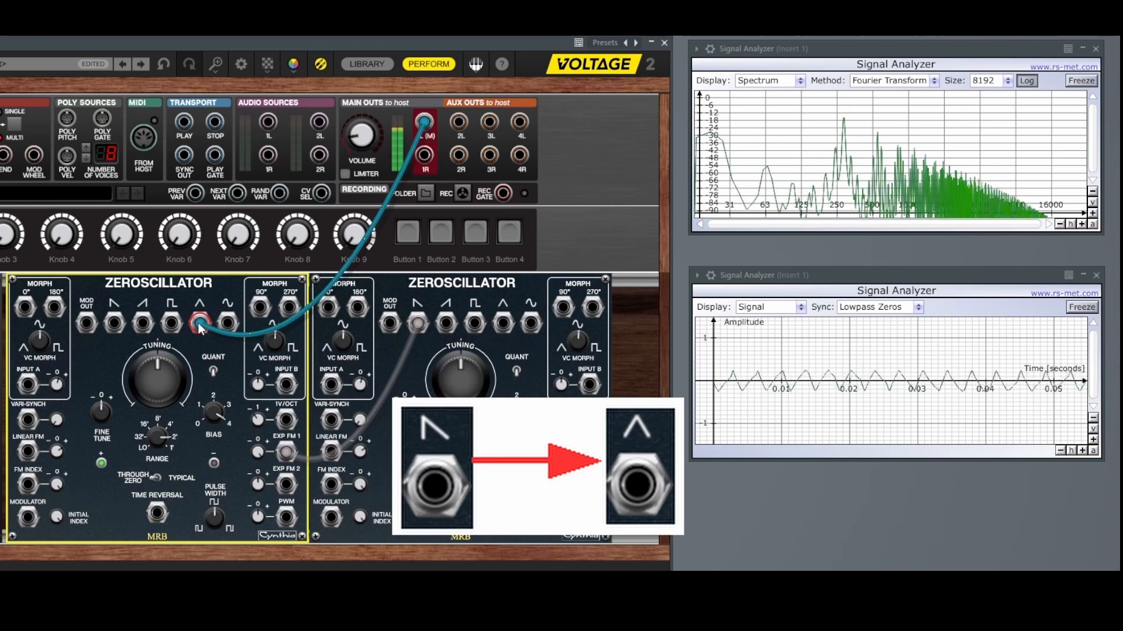
Step: Move both cables to their Zeroscillators' sine outputs, then switch the main output cable to the first Zeroscillator's falling sawtooth
left_click_drag(199, 325, 232, 325)
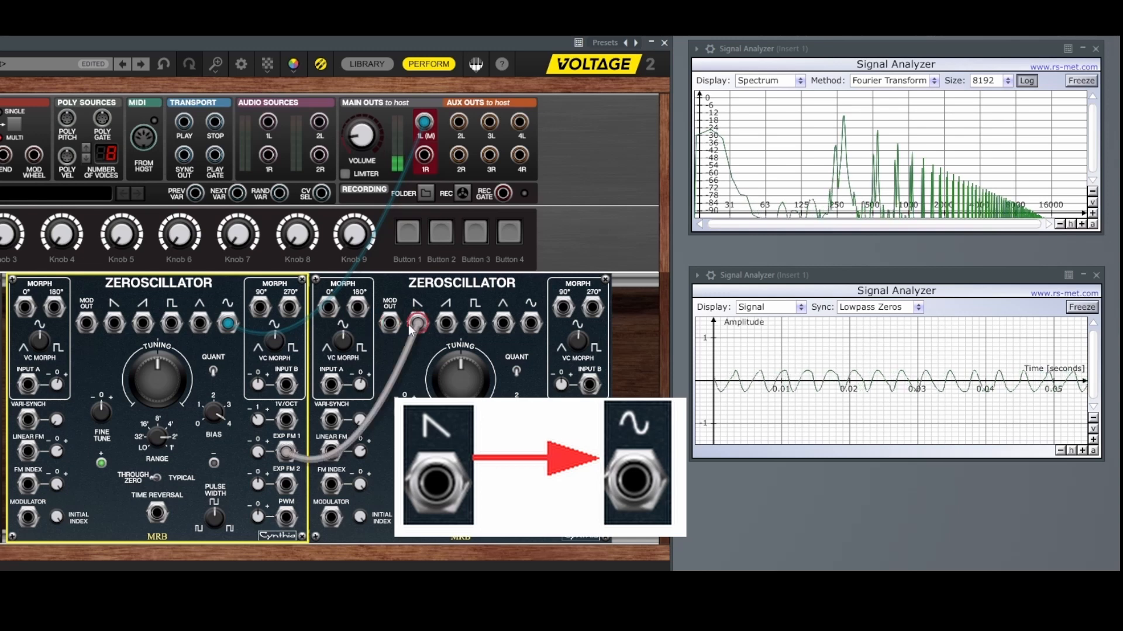
left_click_drag(417, 322, 530, 323)
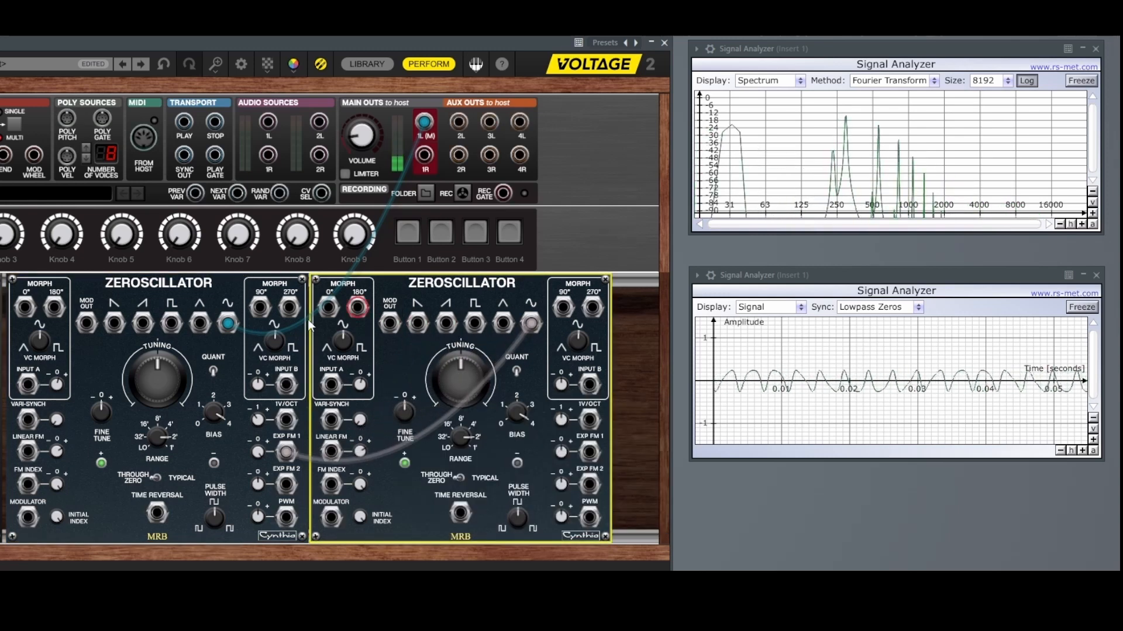
left_click_drag(232, 324, 115, 326)
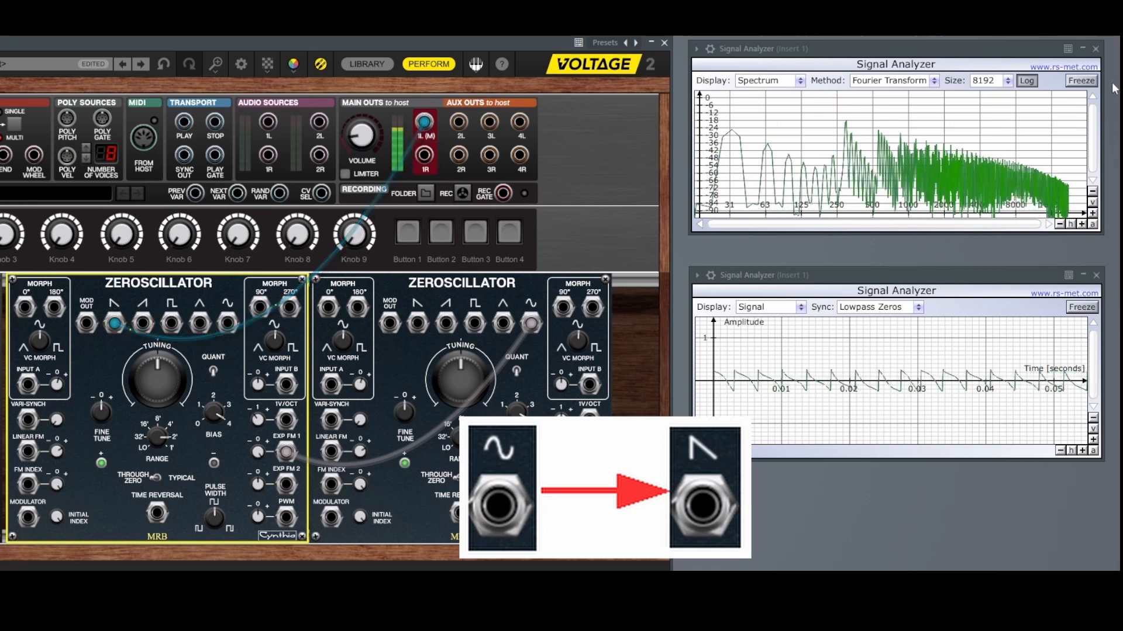
Step: Freeze the upper analyzer's spectrum, then repatch with the second Zeroscillator's falling sawtooth as modulator and the first's sine into main output 1L
left_click(1080, 82)
left_click_drag(115, 323, 234, 328)
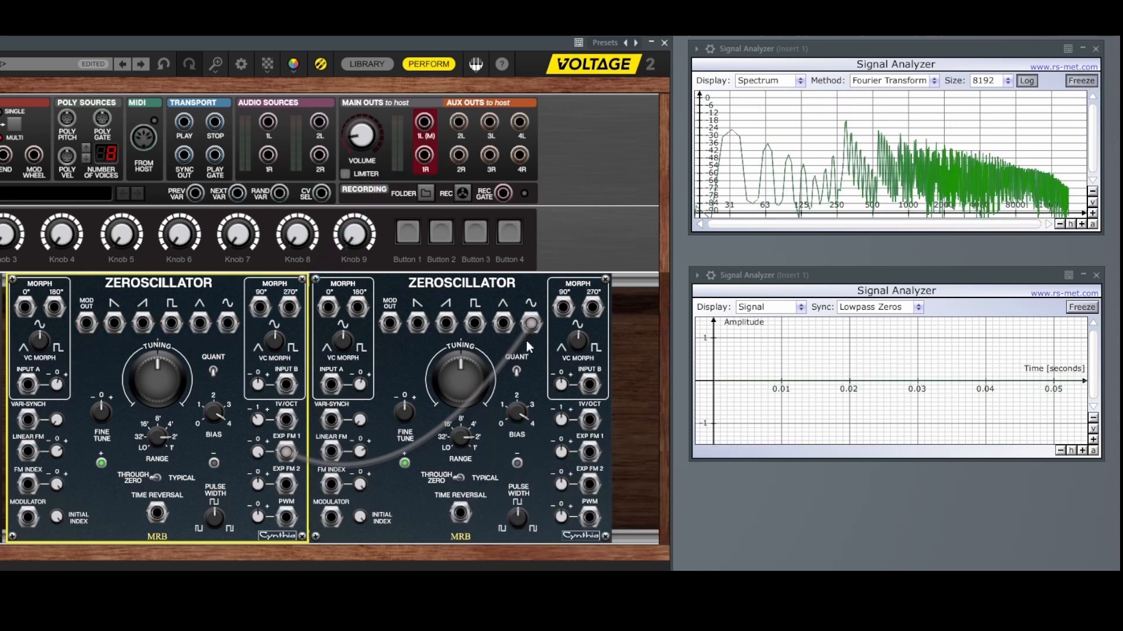
left_click_drag(531, 323, 418, 327)
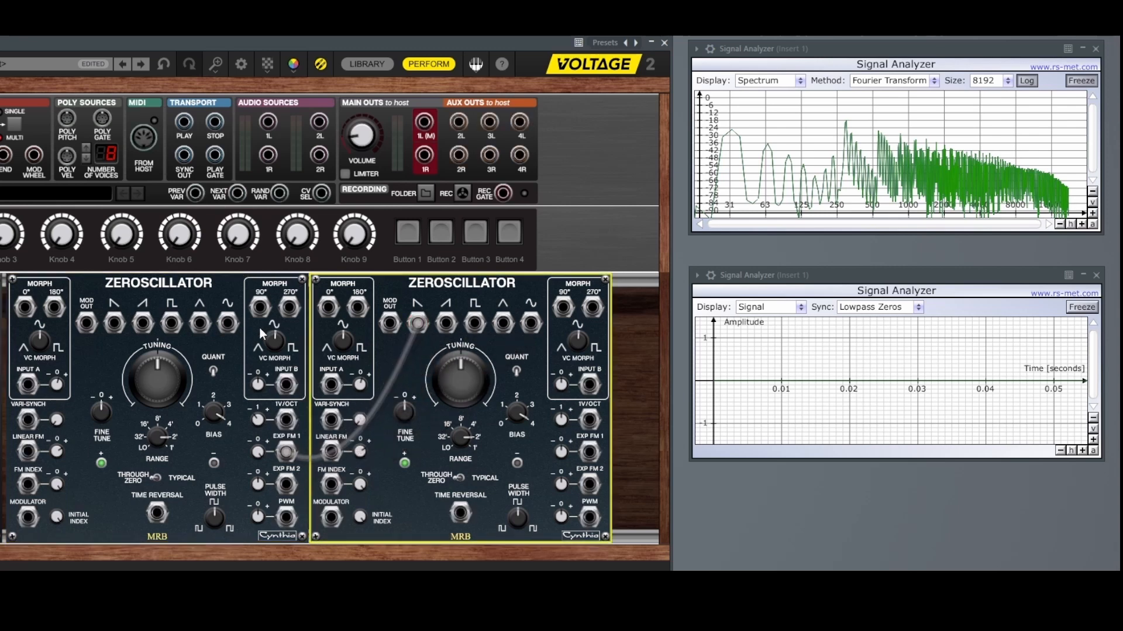
left_click_drag(228, 325, 430, 126)
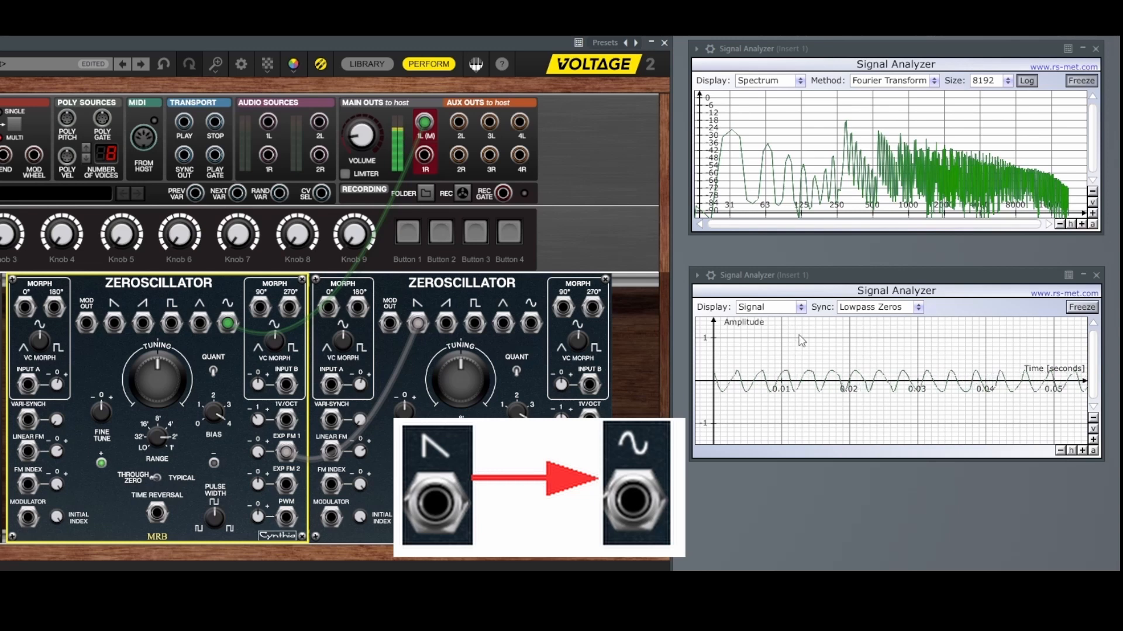
Step: Set the lower analyzer's display to Spectrum, and swap the patch to the second Zeroscillator's sine as modulator and the first's falling sawtooth as main output
left_click(800, 308)
left_click(774, 336)
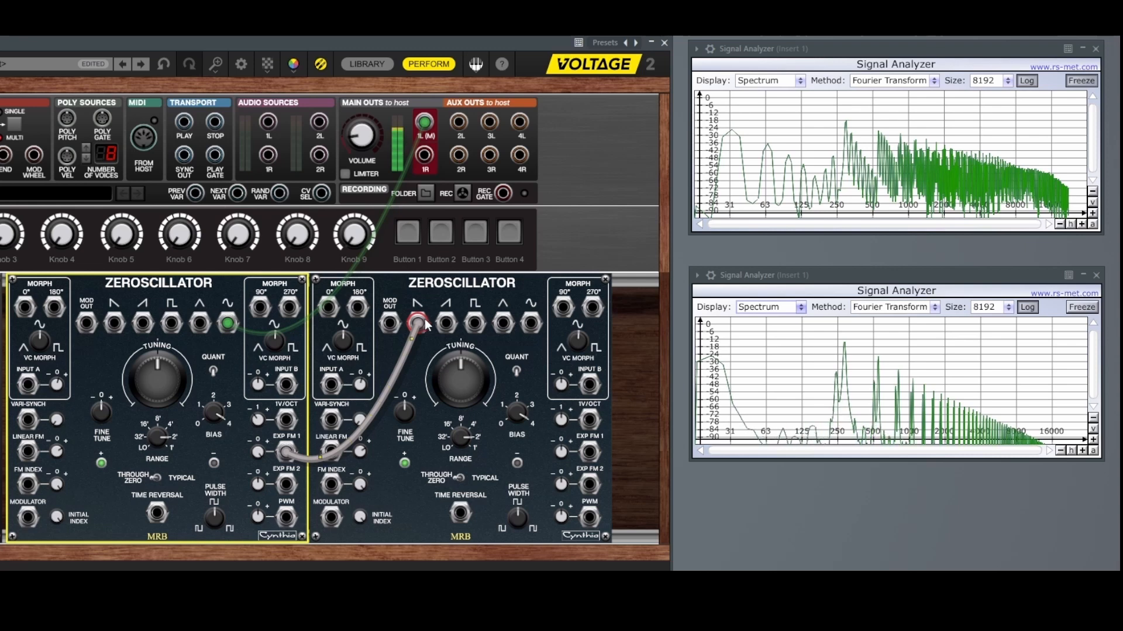
left_click_drag(418, 322, 531, 323)
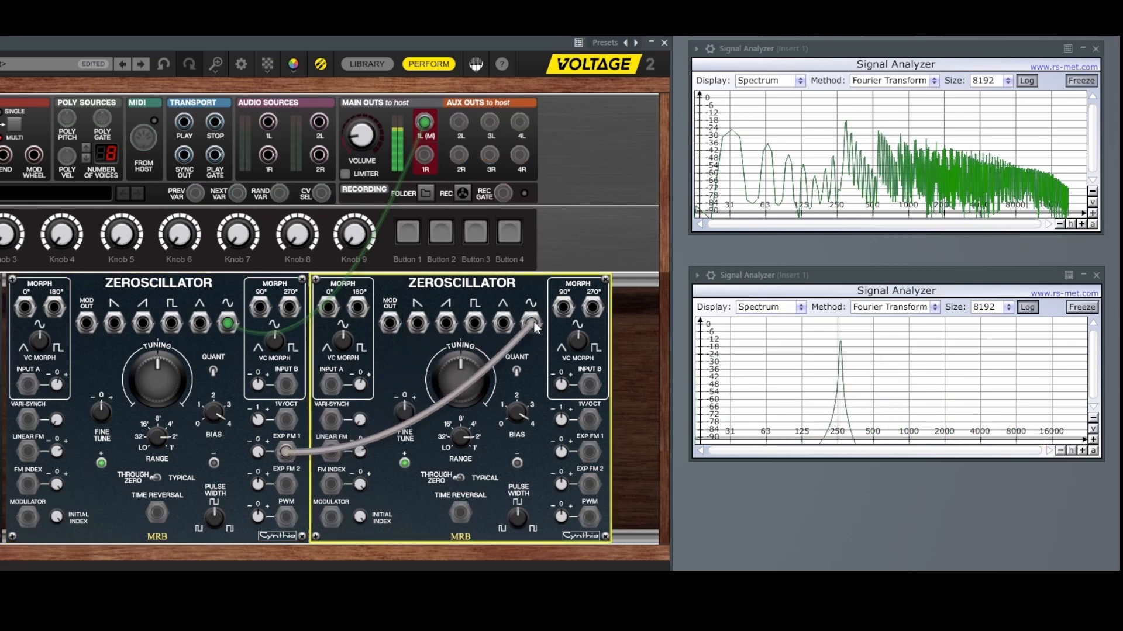
left_click_drag(228, 323, 115, 325)
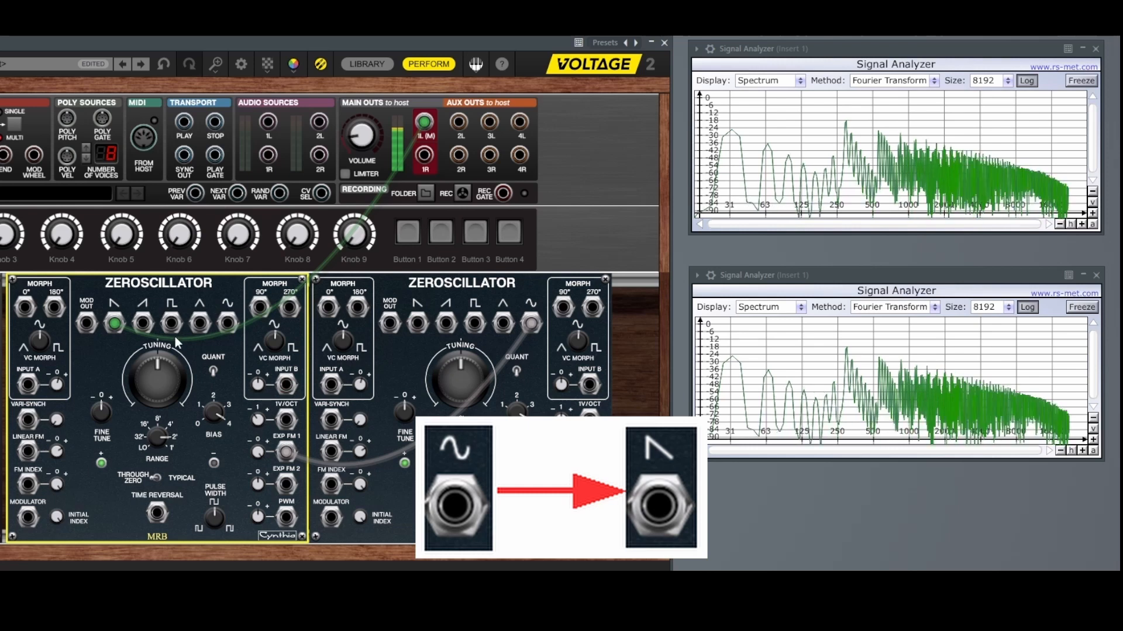
Step: Move the modulator cable to the second Zeroscillator's rising sawtooth and repatch the first's falling sawtooth into main output 1L
left_click_drag(117, 322, 219, 356)
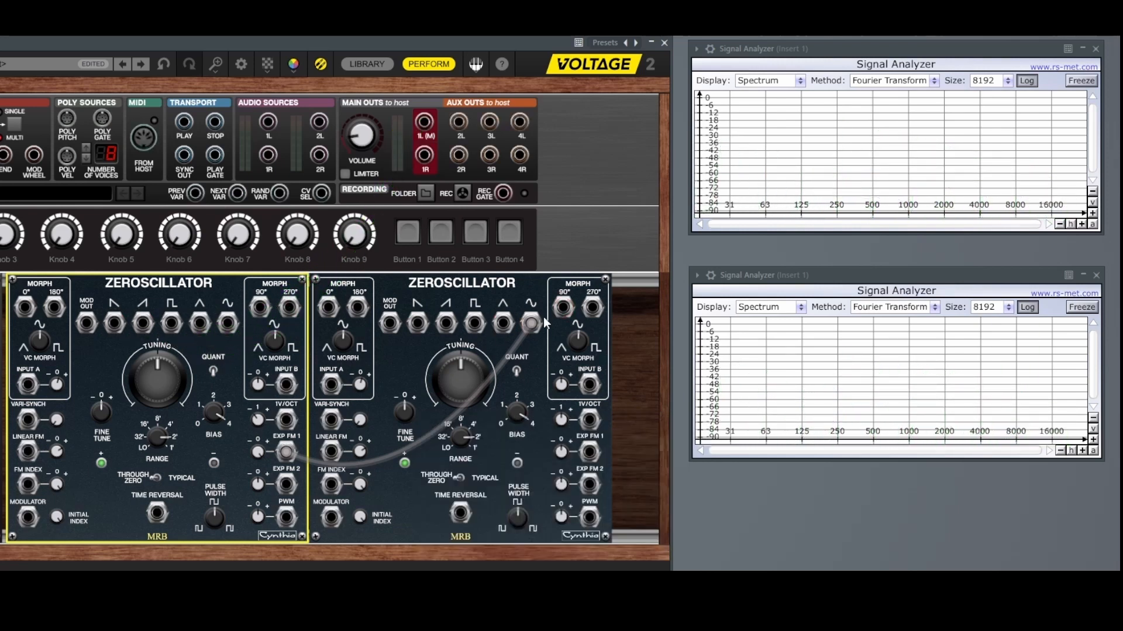
left_click_drag(530, 323, 447, 327)
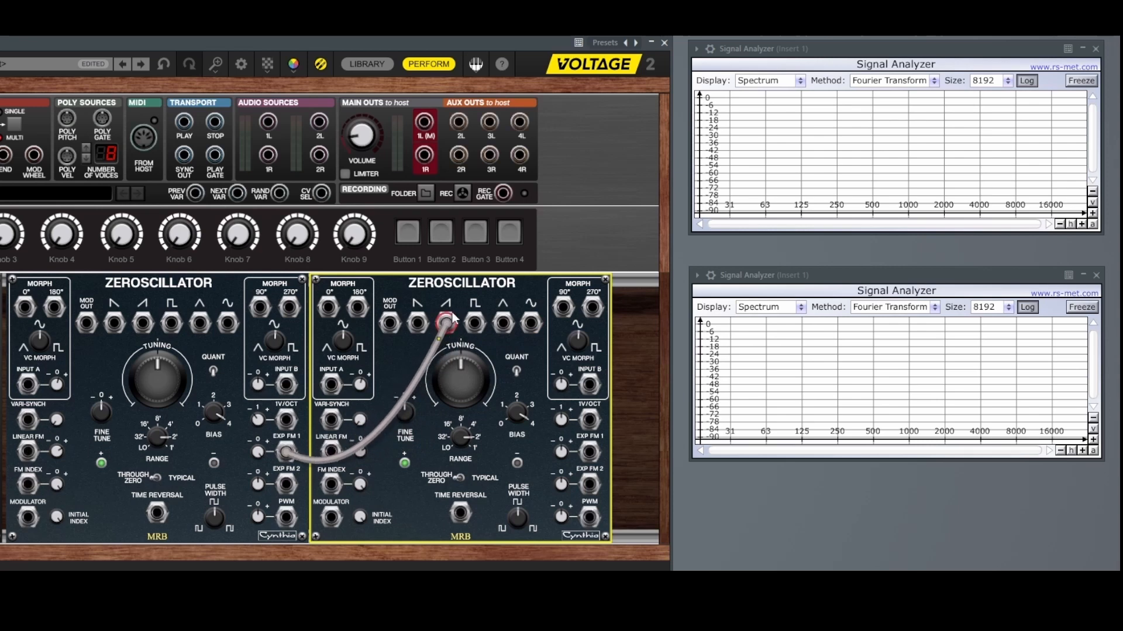
left_click_drag(115, 325, 427, 131)
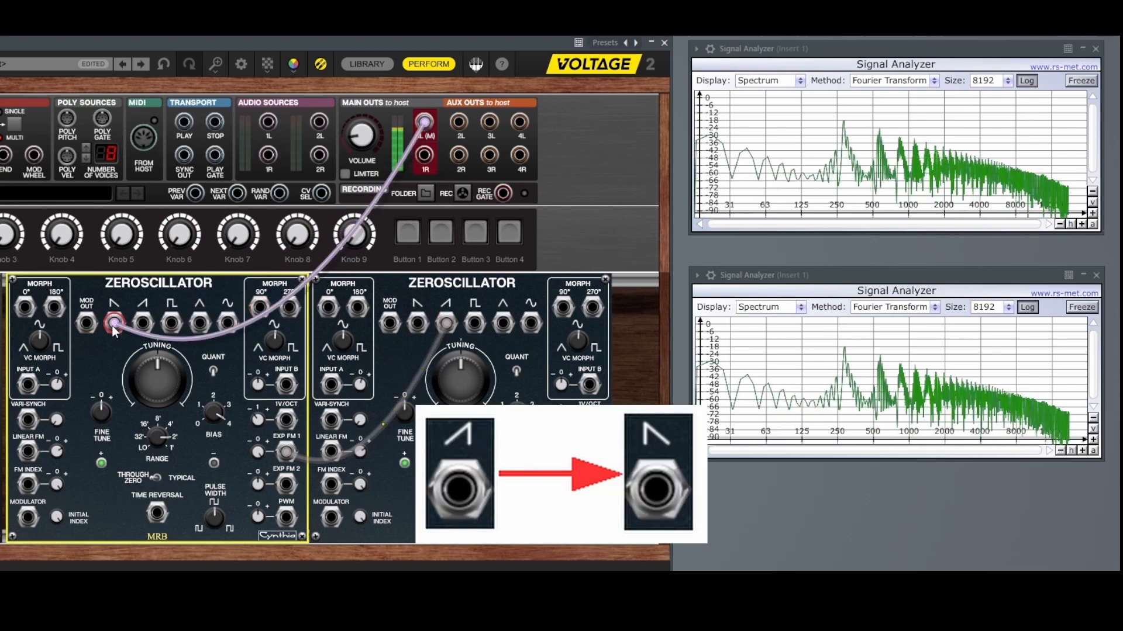
Step: Compare the sawtooth combinations by switching the main output cable to rising and back, then the modulator cable to falling and back
left_click_drag(114, 321, 144, 328)
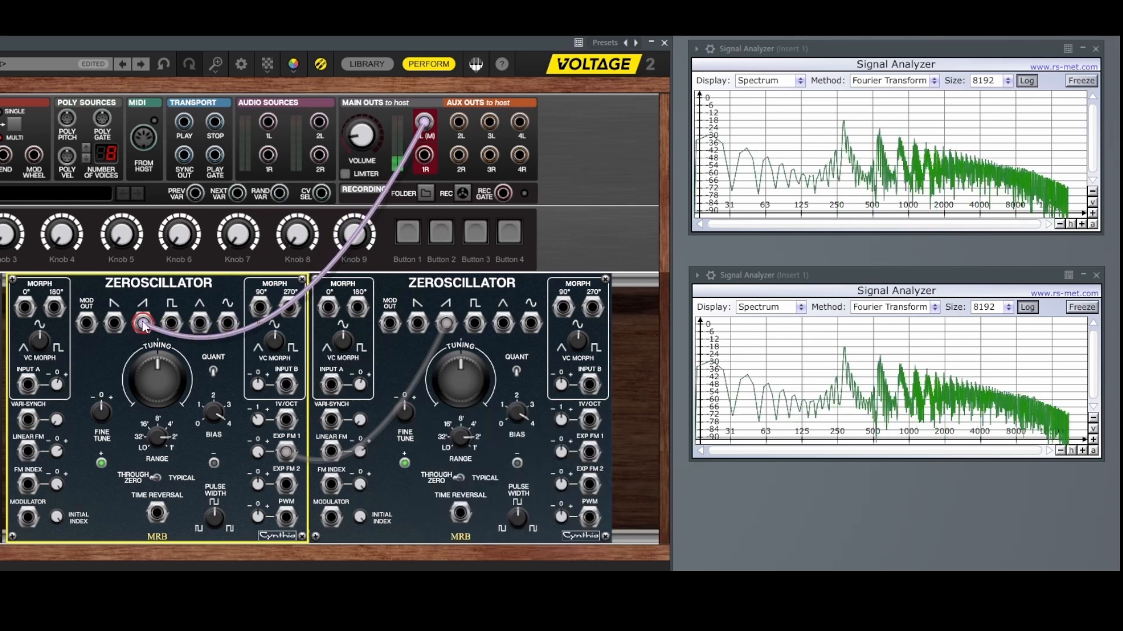
left_click_drag(142, 321, 117, 323)
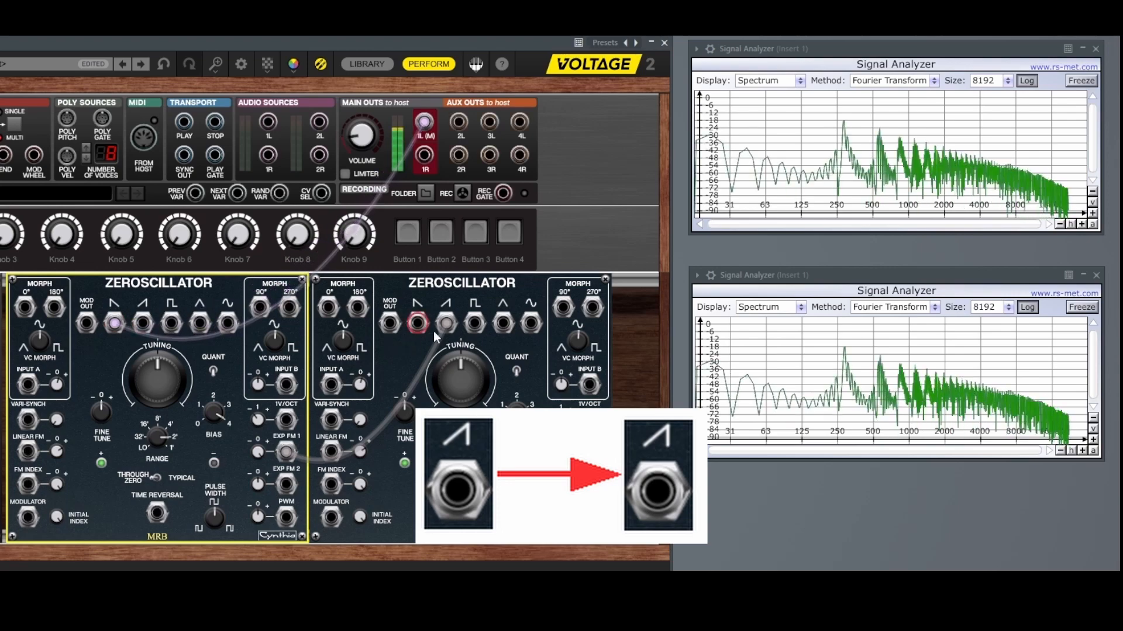
left_click_drag(448, 321, 418, 323)
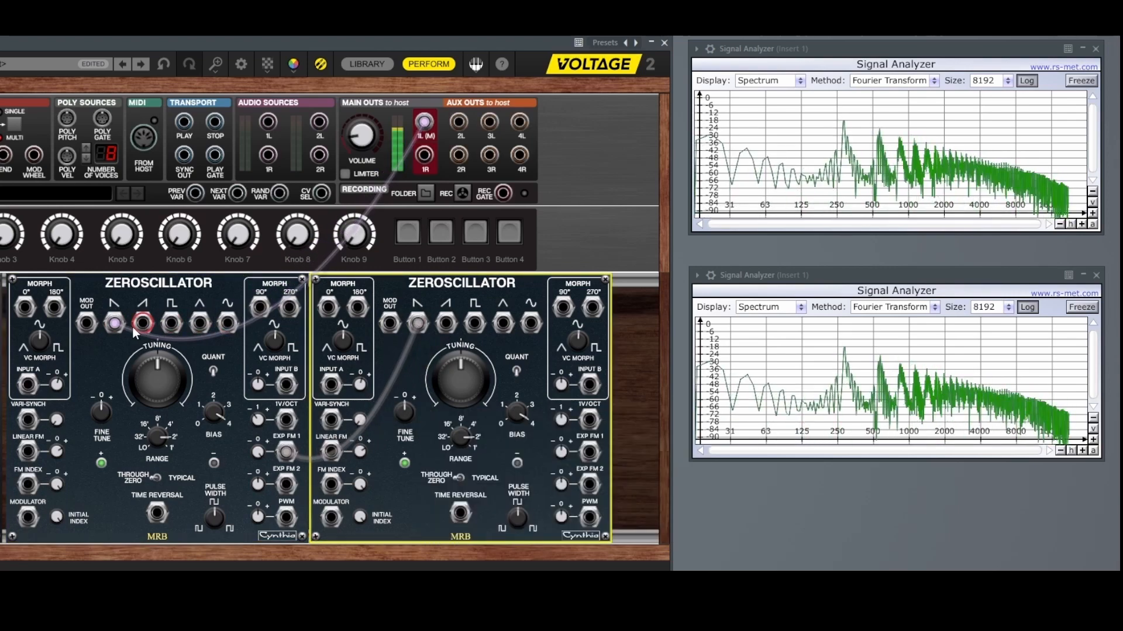
mouse_move(117, 321)
left_mouse_down()
mouse_move(146, 321)
mouse_move(117, 323)
left_mouse_up()
left_click_drag(418, 323, 445, 325)
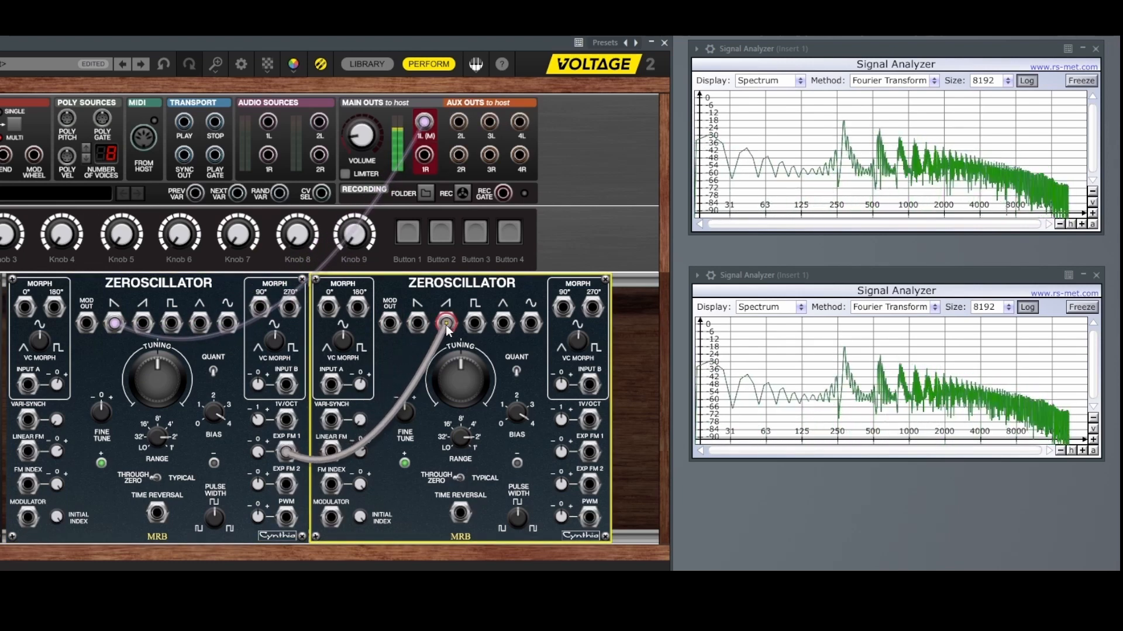
Step: Move the main output cable to the first Zeroscillator's pulse output and set the lower analyzer's display to Signal
left_click_drag(115, 325, 172, 324)
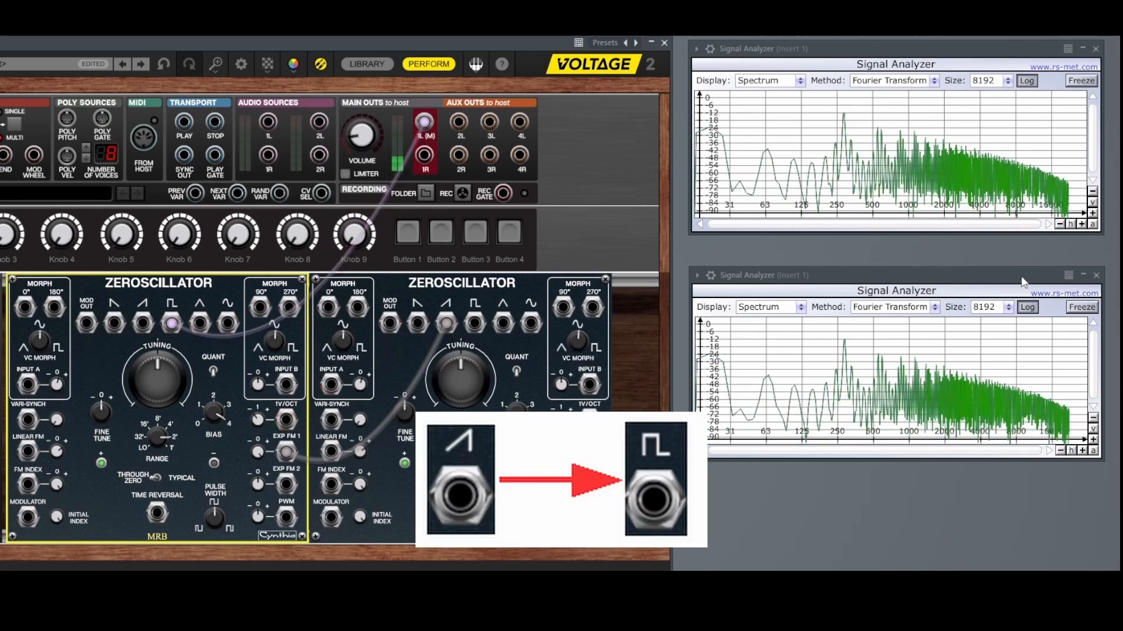
left_click(800, 308)
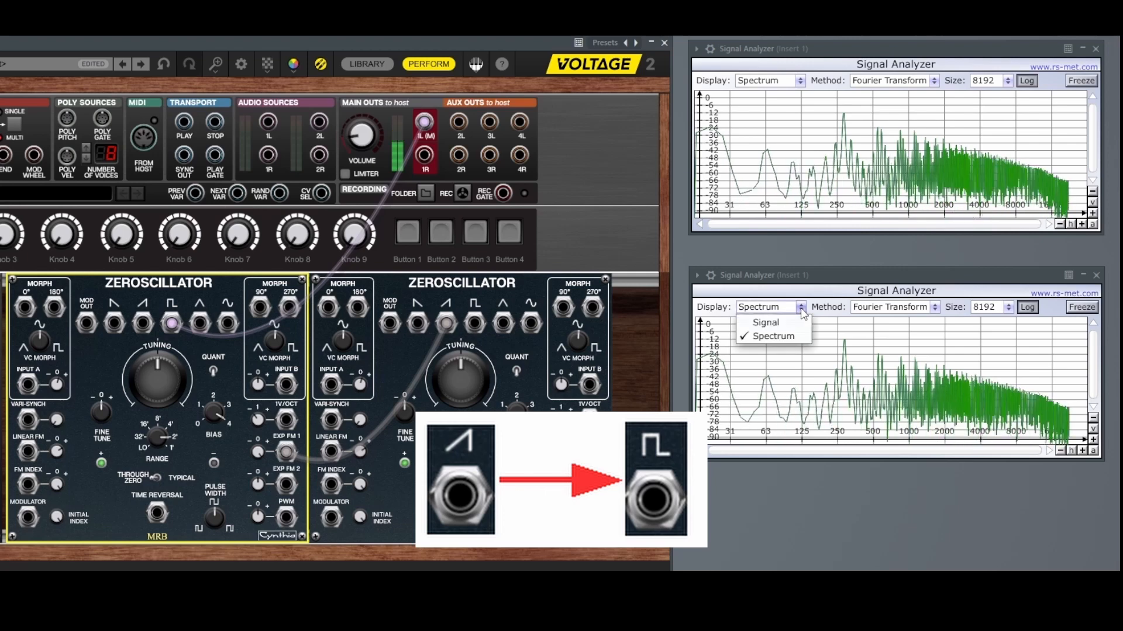
left_click(770, 322)
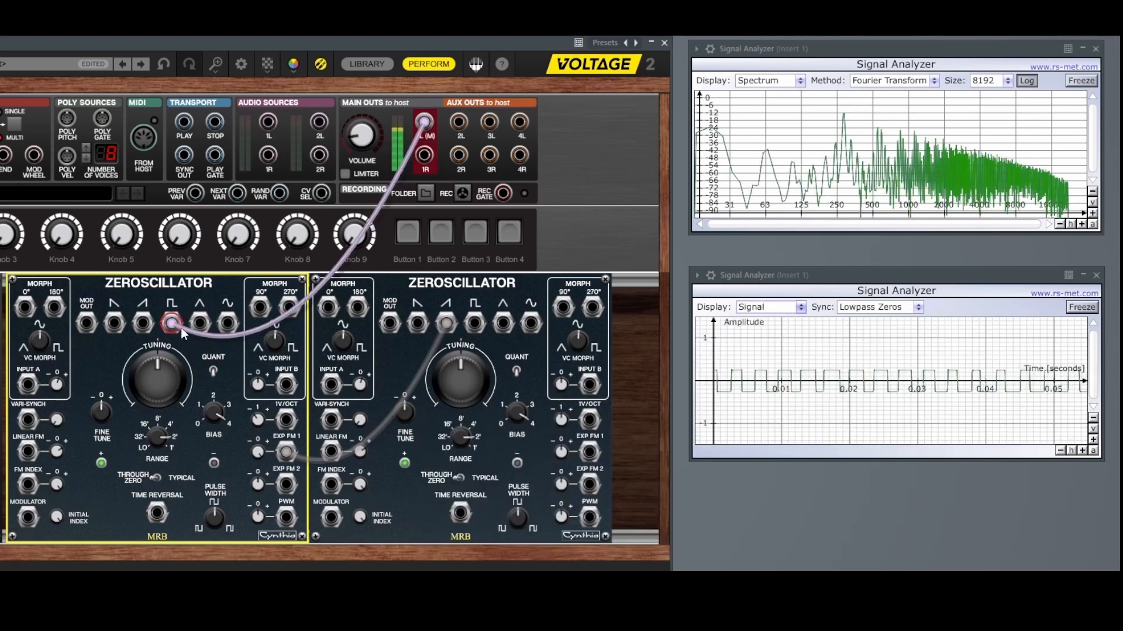
Step: Sweep and reset the first Zeroscillator's pulse width, then move the main output cable to its triangle output and on to its sine output
left_click_drag(217, 511, 234, 425)
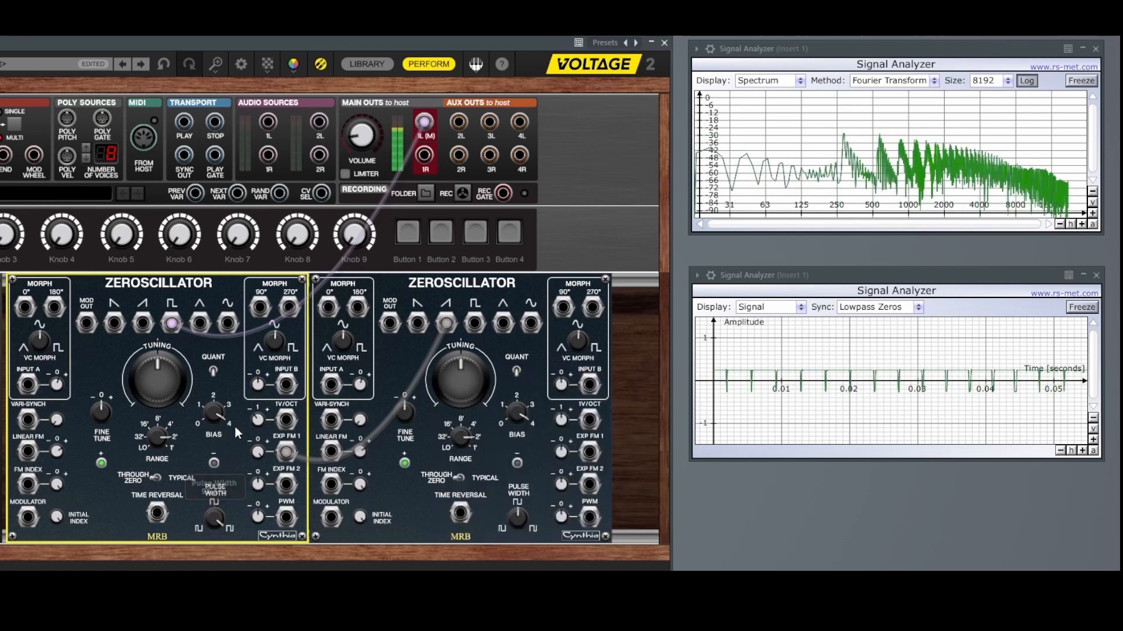
double_click(215, 515)
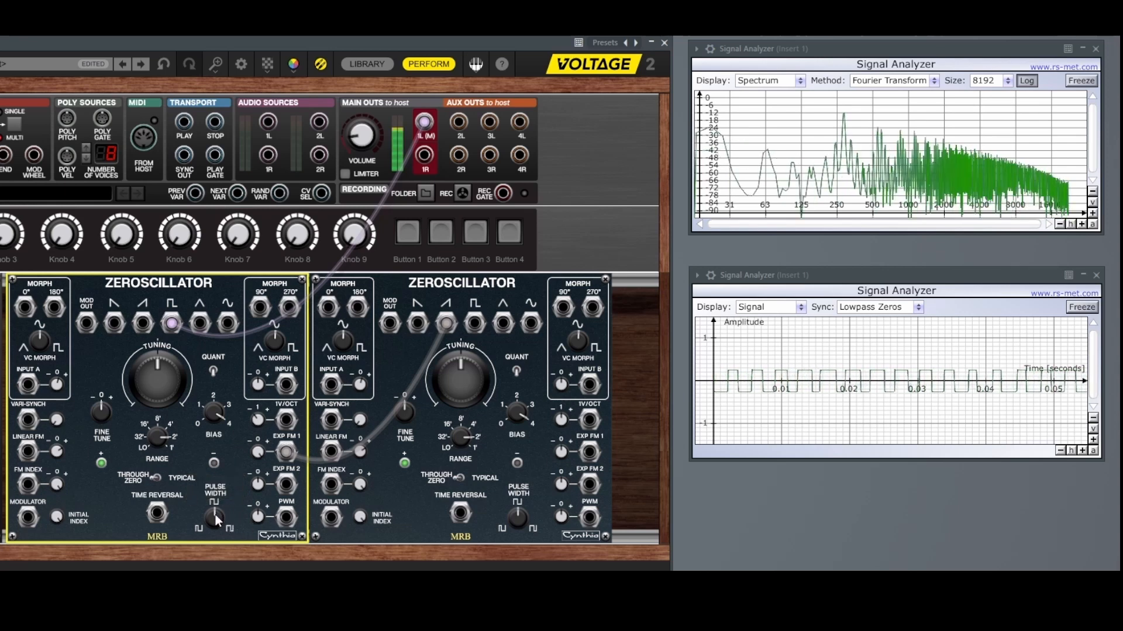
left_click_drag(173, 326, 200, 323)
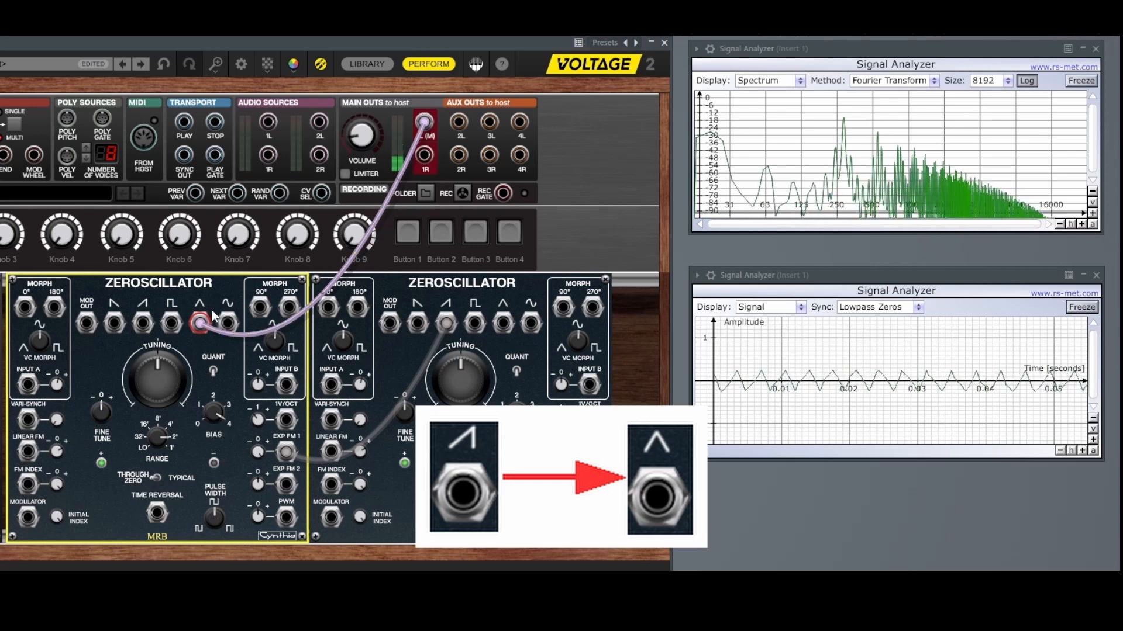
left_click_drag(200, 325, 230, 325)
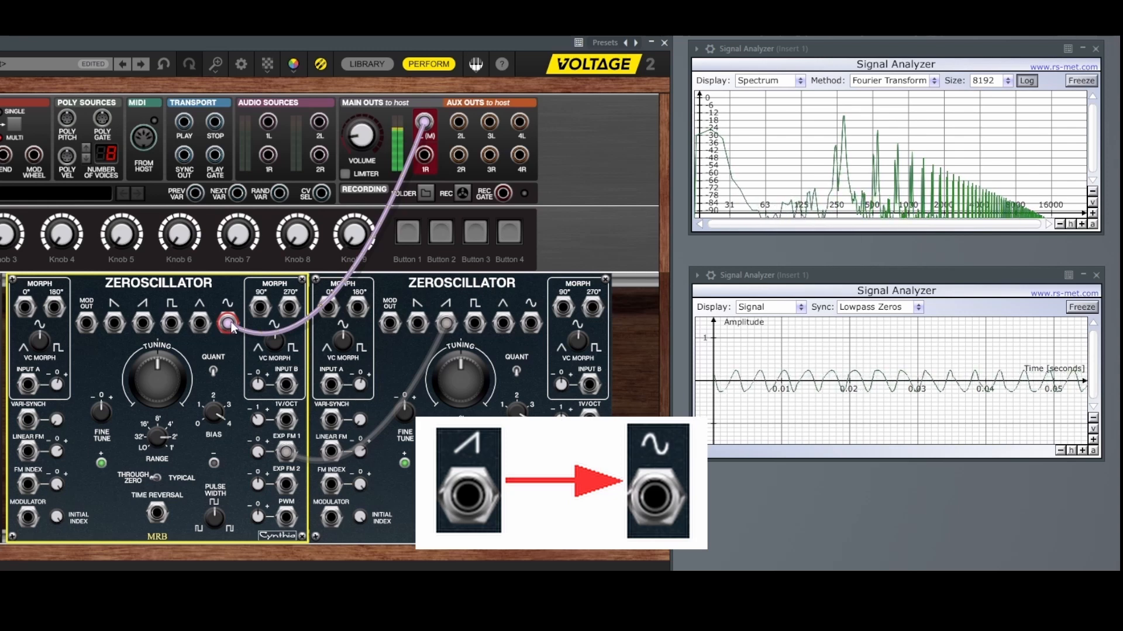
Step: Move the modulator cable to the second Zeroscillator's pulse output and the main output cable to the first's falling sawtooth
left_click(456, 327)
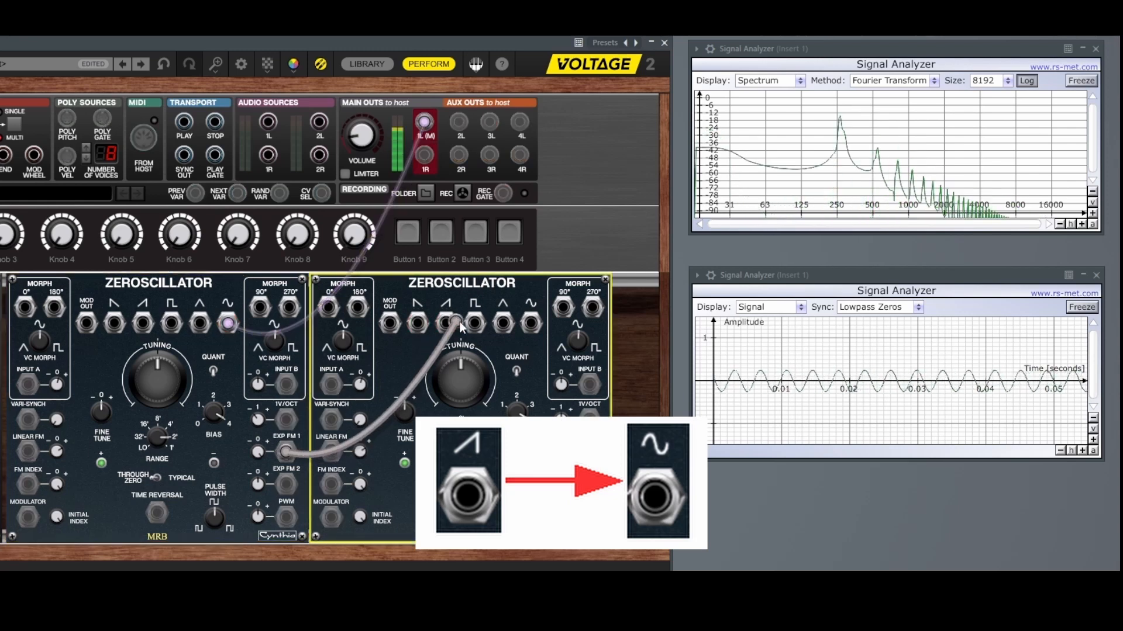
left_click_drag(458, 327, 477, 326)
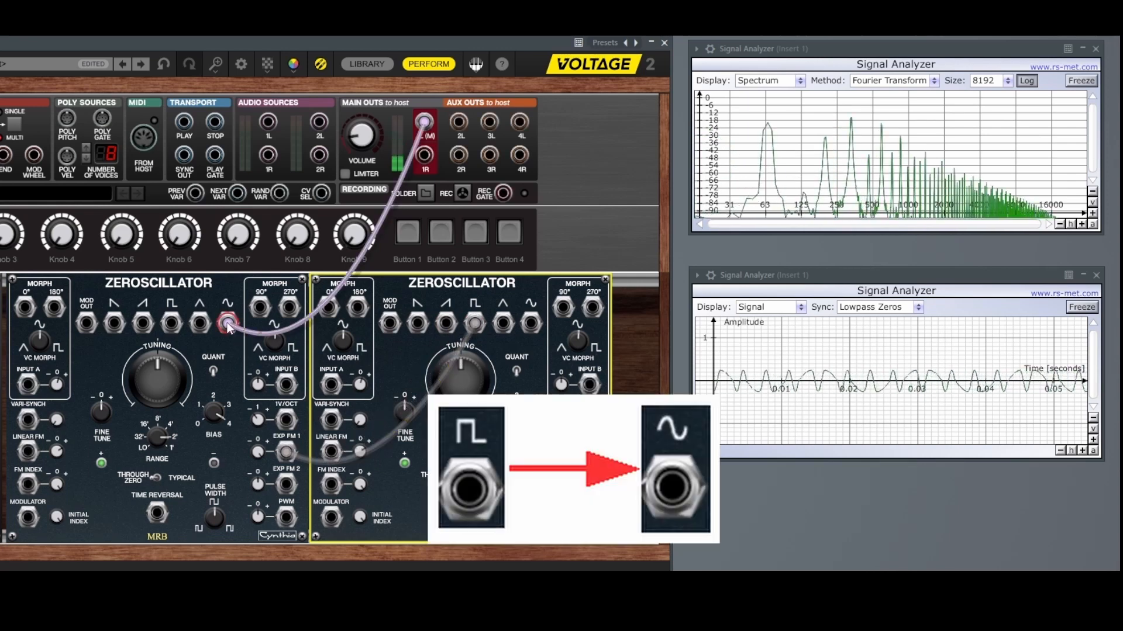
left_click_drag(228, 326, 114, 325)
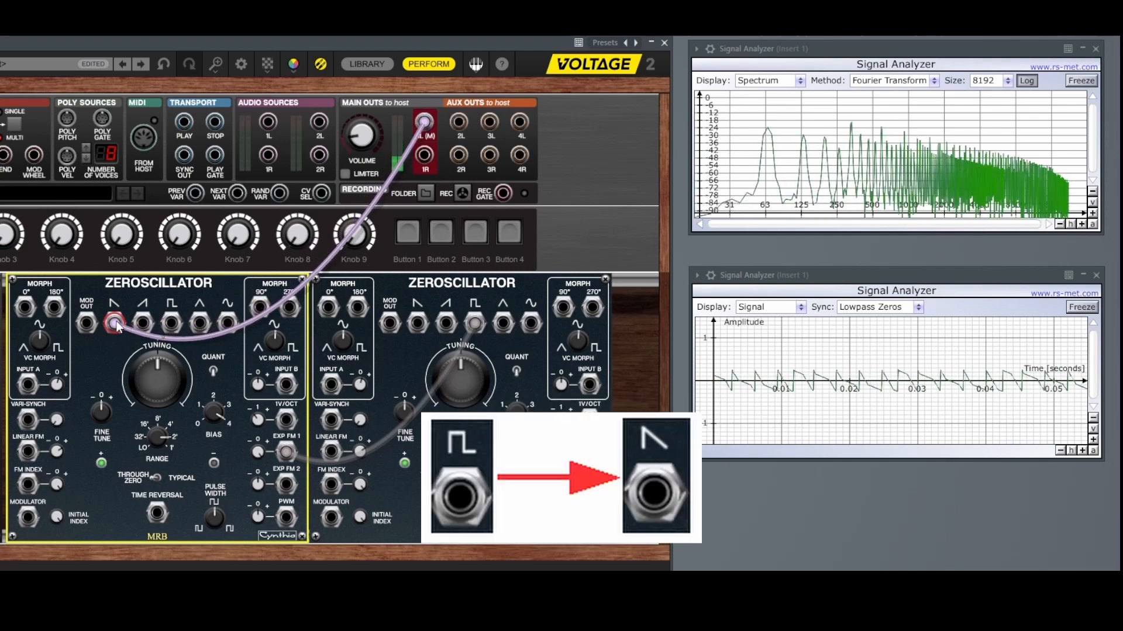
Step: Compare a falling sawtooth modulator with the first Zeroscillator's pulse output and a rising sawtooth modulator with its falling sawtooth, then restore the pulse modulator
left_click_drag(475, 323, 417, 324)
left_click_drag(120, 324, 177, 327)
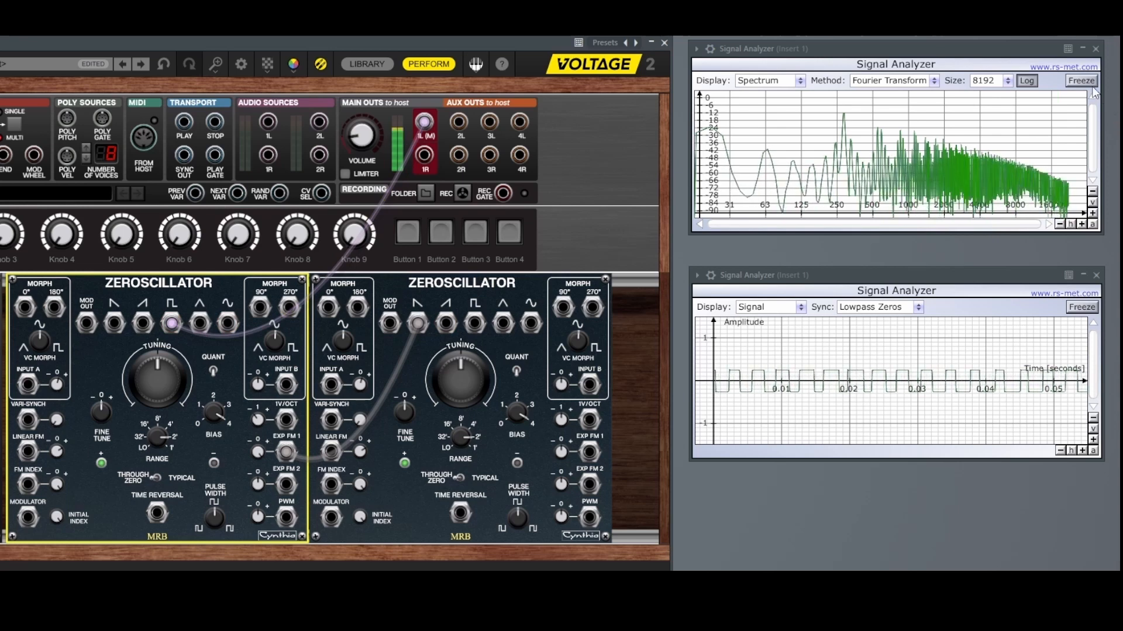
left_click_drag(174, 321, 117, 329)
left_click_drag(414, 324, 446, 325)
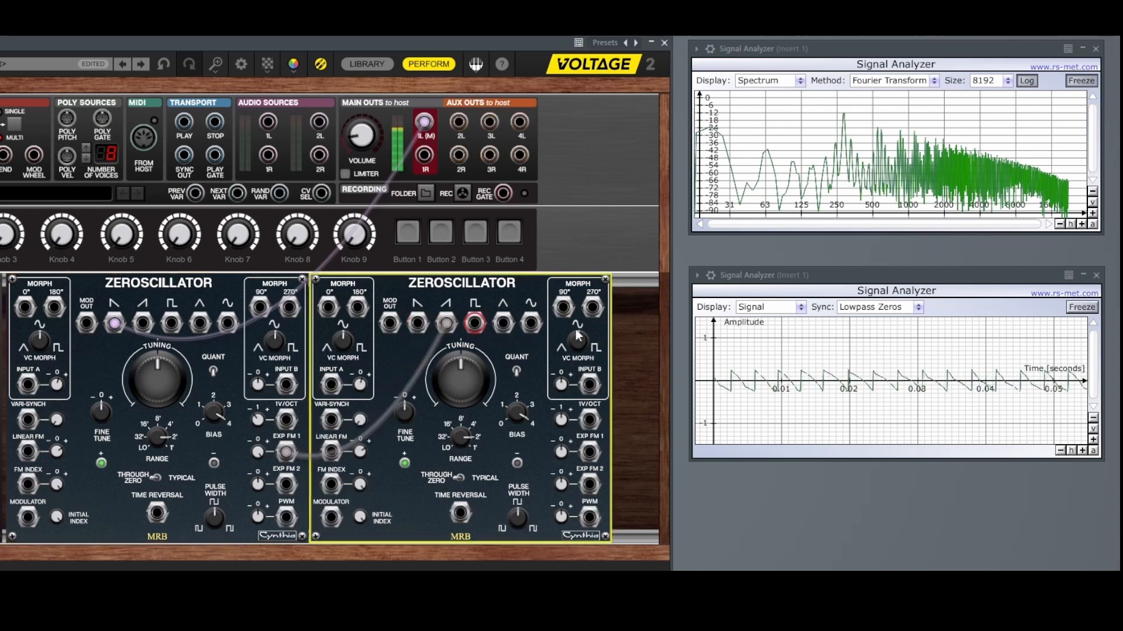
left_click_drag(451, 326, 474, 325)
Step: Examine the pulse-modulated falling sawtooth in the lower analyzer's Spectrum display, then return the display to Signal
left_click(801, 309)
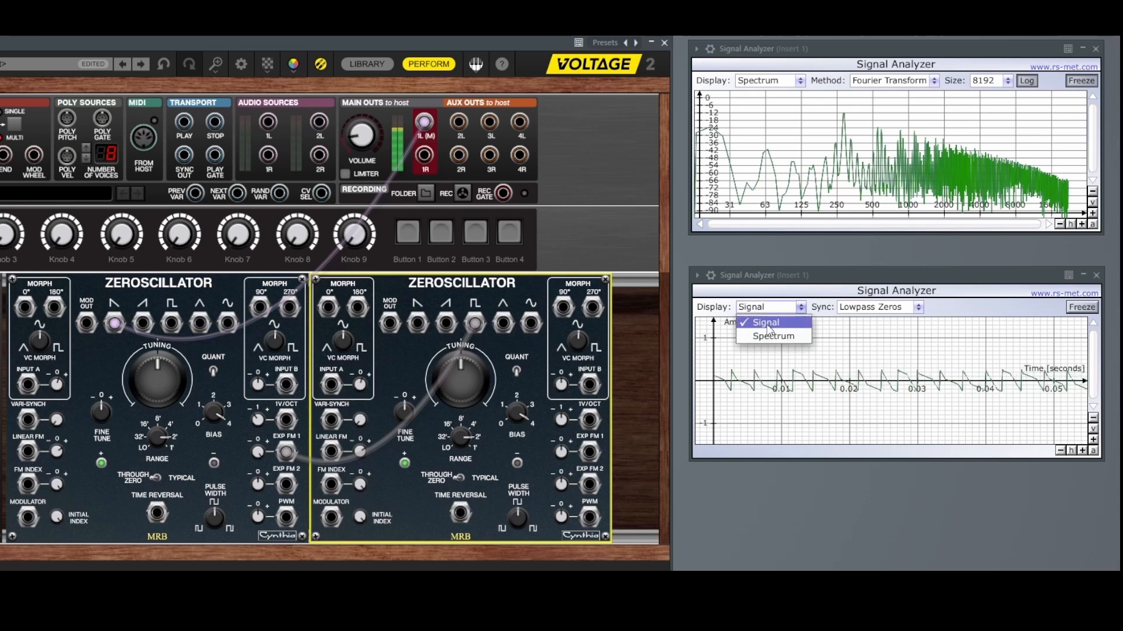
left_click(766, 334)
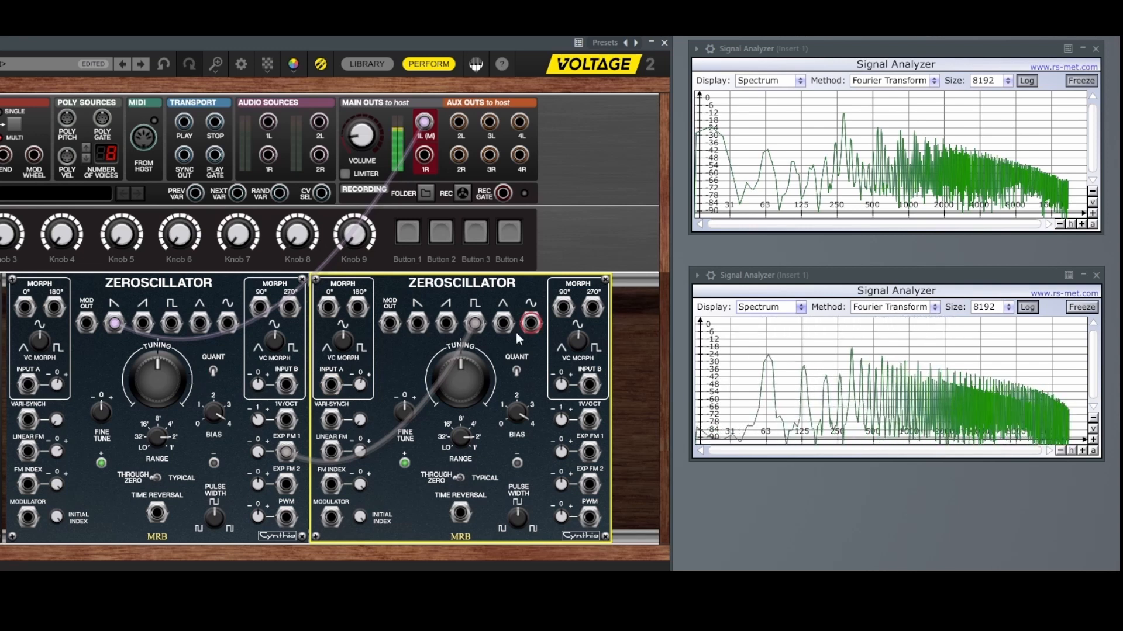
left_click(801, 309)
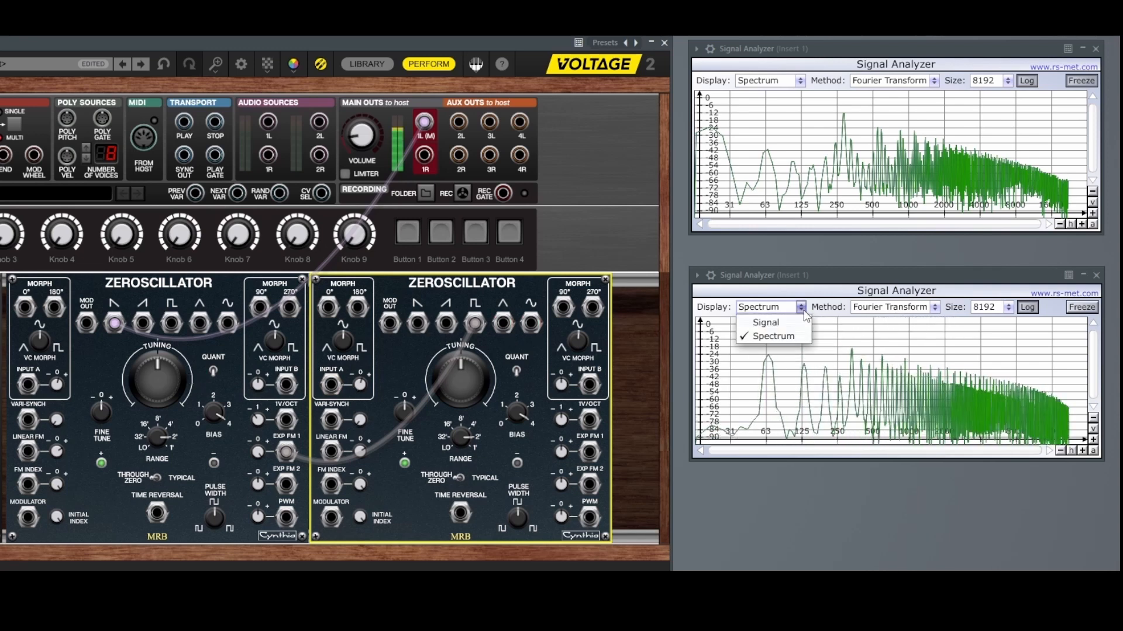
left_click(766, 323)
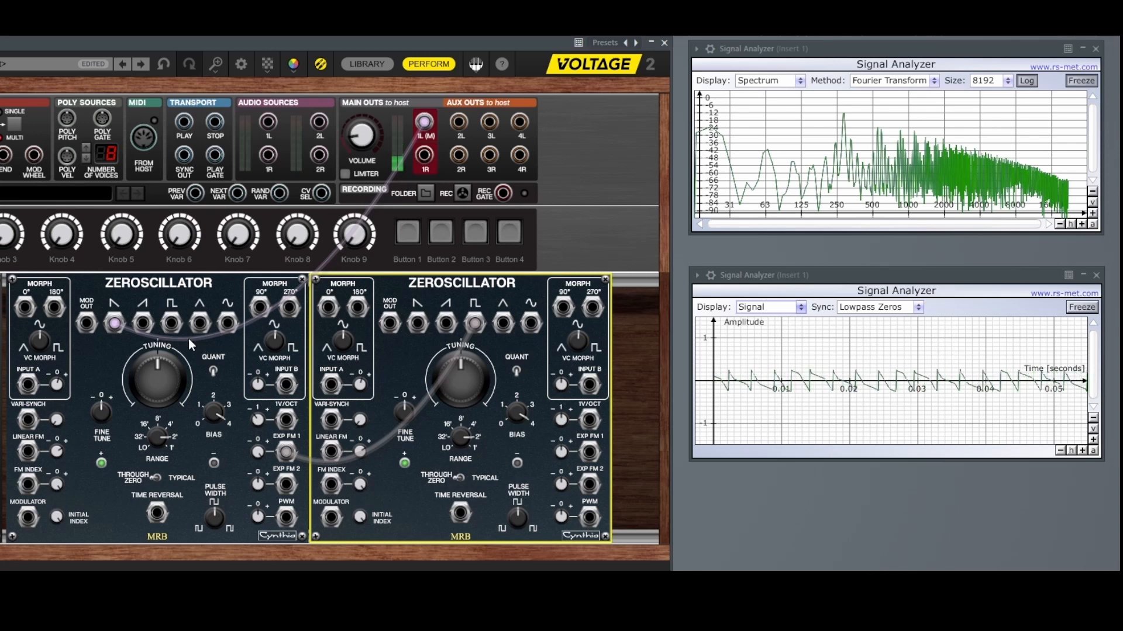
Step: With the pulse modulator patched, move the main output cable to the first Zeroscillator's pulse, triangle and finally sine output
left_click_drag(201, 338, 174, 325)
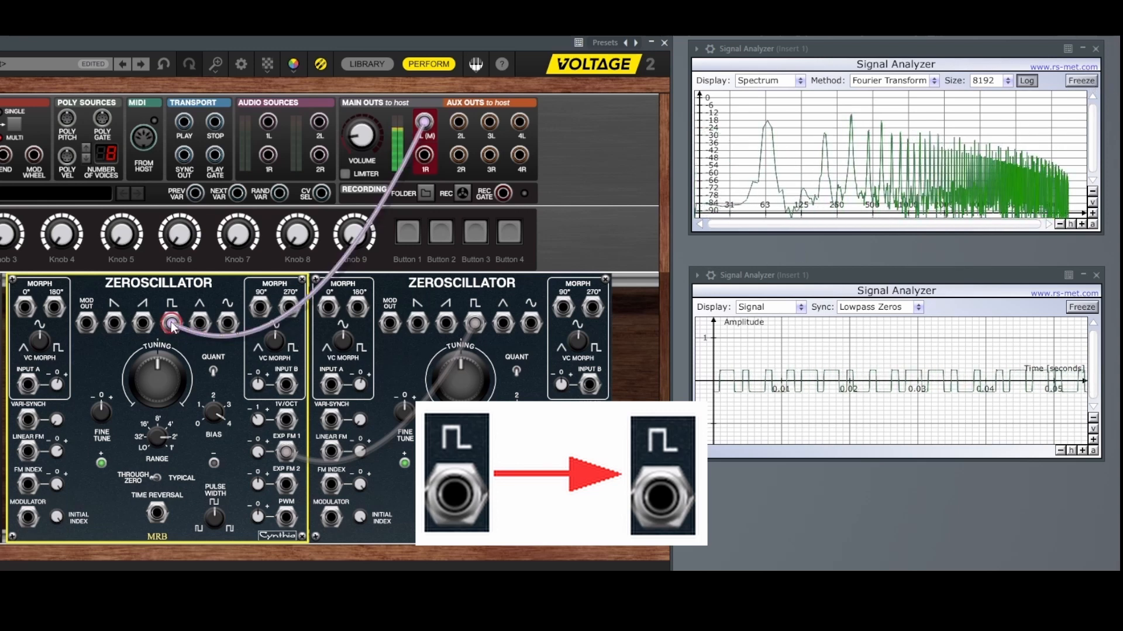
left_click_drag(174, 326, 202, 325)
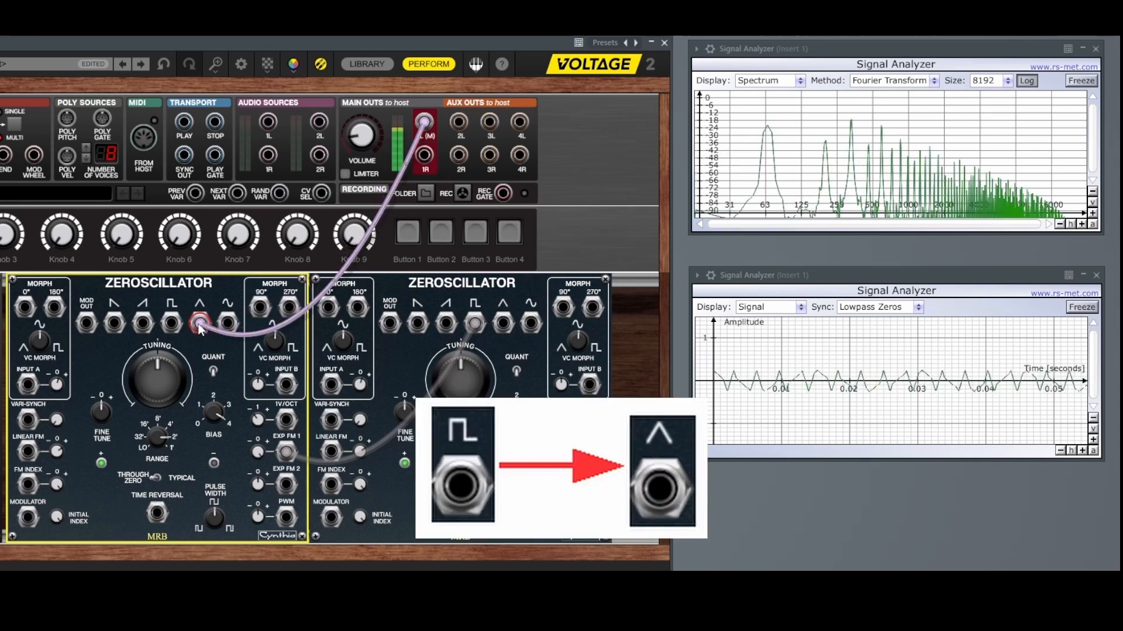
left_click_drag(200, 326, 229, 327)
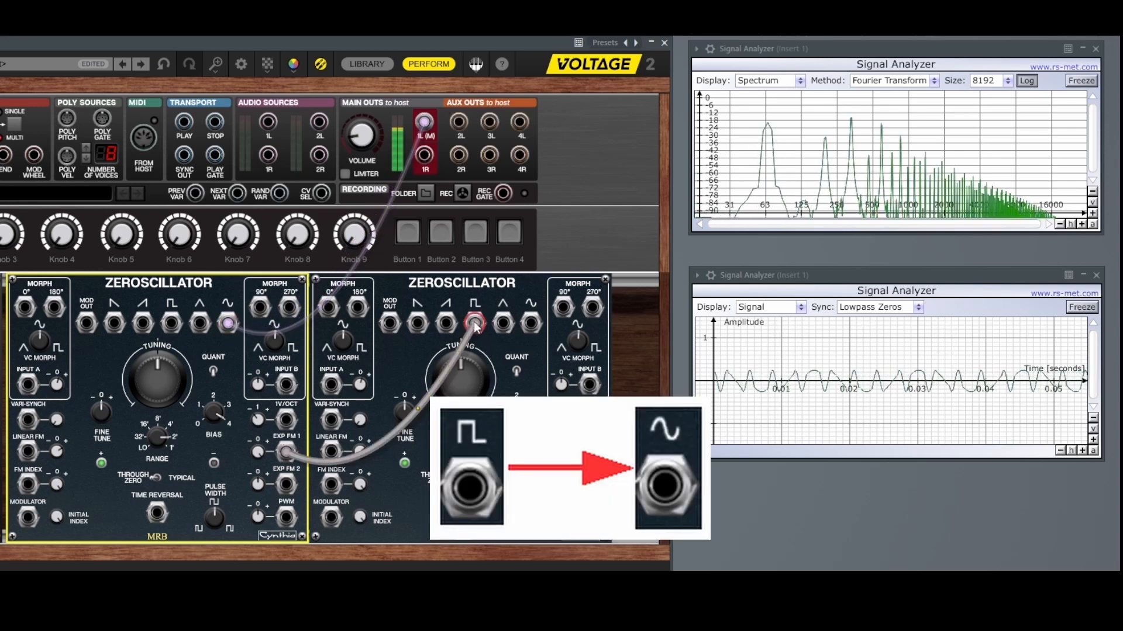
Step: Compare the second Zeroscillator's sine output with its pulse output as modulator of the sine carrier, then keep the pulse modulator patched
left_click_drag(475, 326, 531, 324)
mouse_move(228, 323)
left_mouse_down()
mouse_move(172, 325)
mouse_move(230, 328)
left_mouse_up()
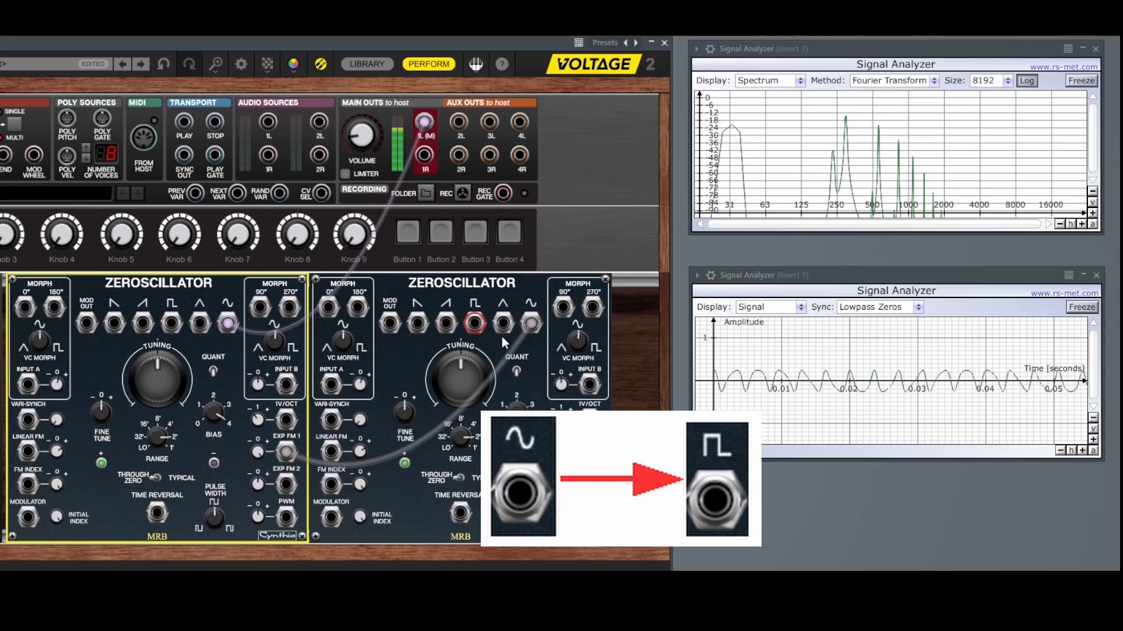
left_click_drag(532, 324, 475, 326)
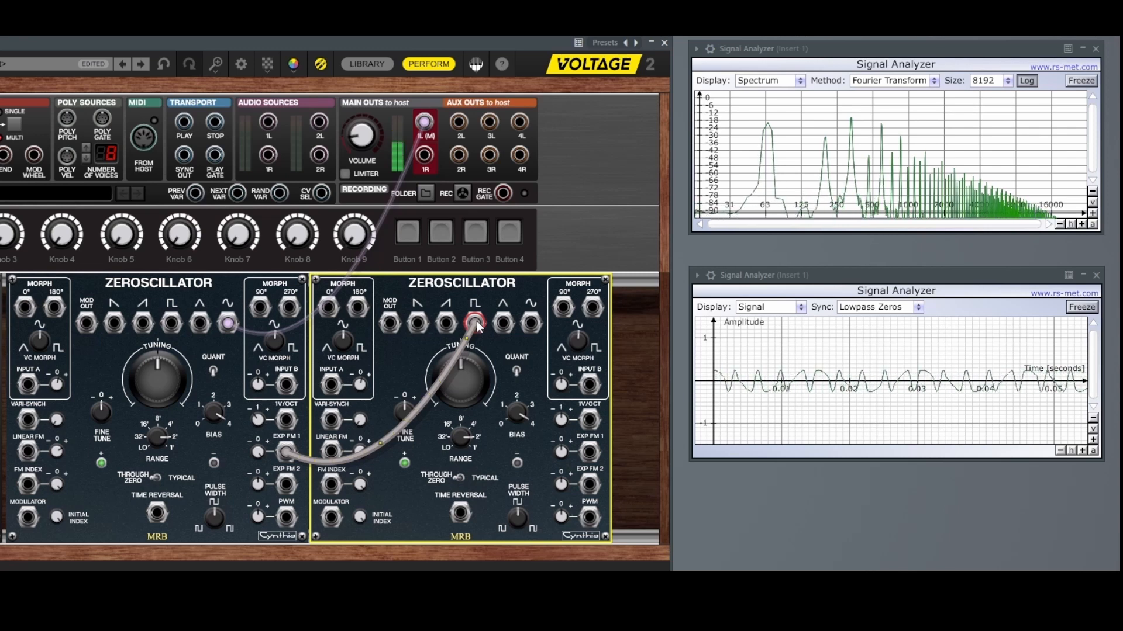
left_click_drag(476, 321, 486, 363)
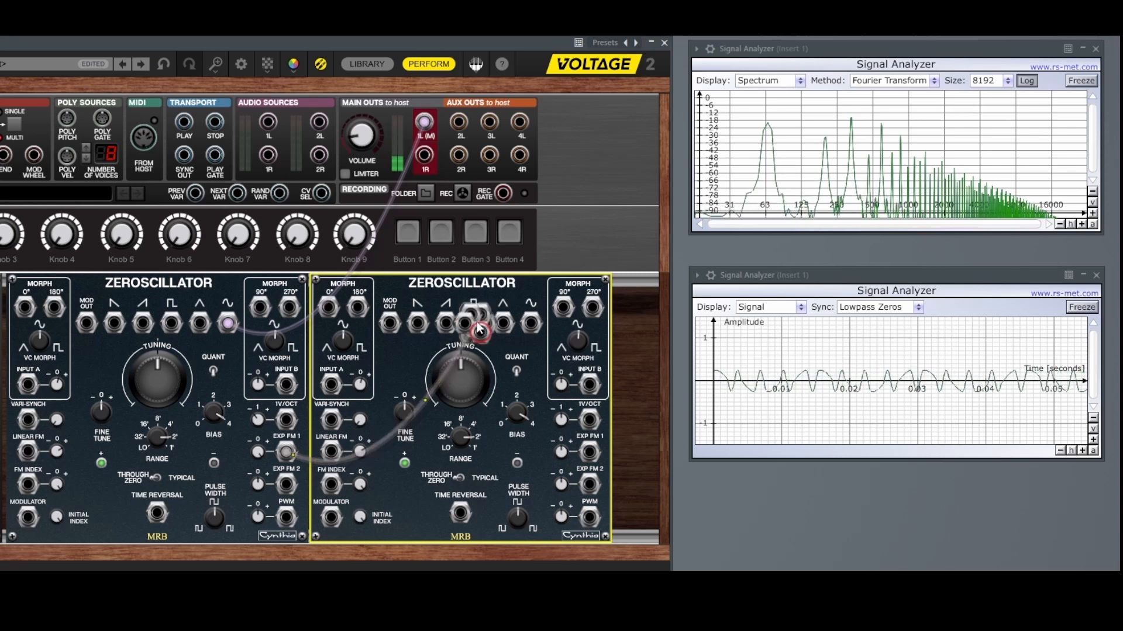
Step: Set the second Zeroscillator's pulse width to minimum and audition the first's falling sawtooth, rising sawtooth, pulse, triangle and sine outputs in turn
left_click_drag(517, 516, 503, 603)
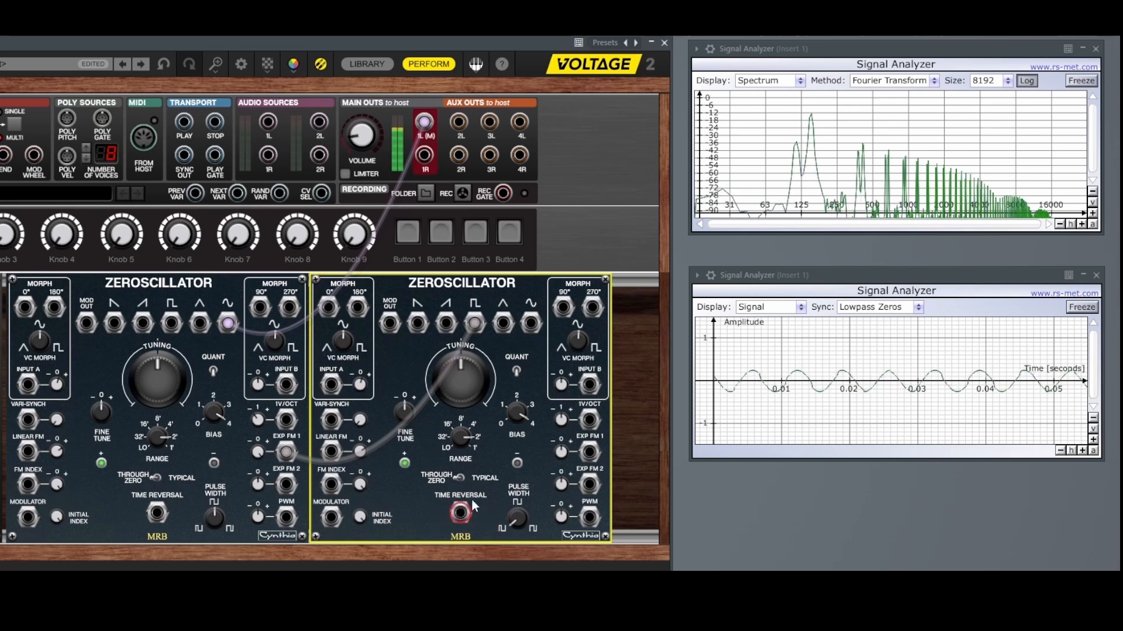
left_click_drag(227, 323, 115, 325)
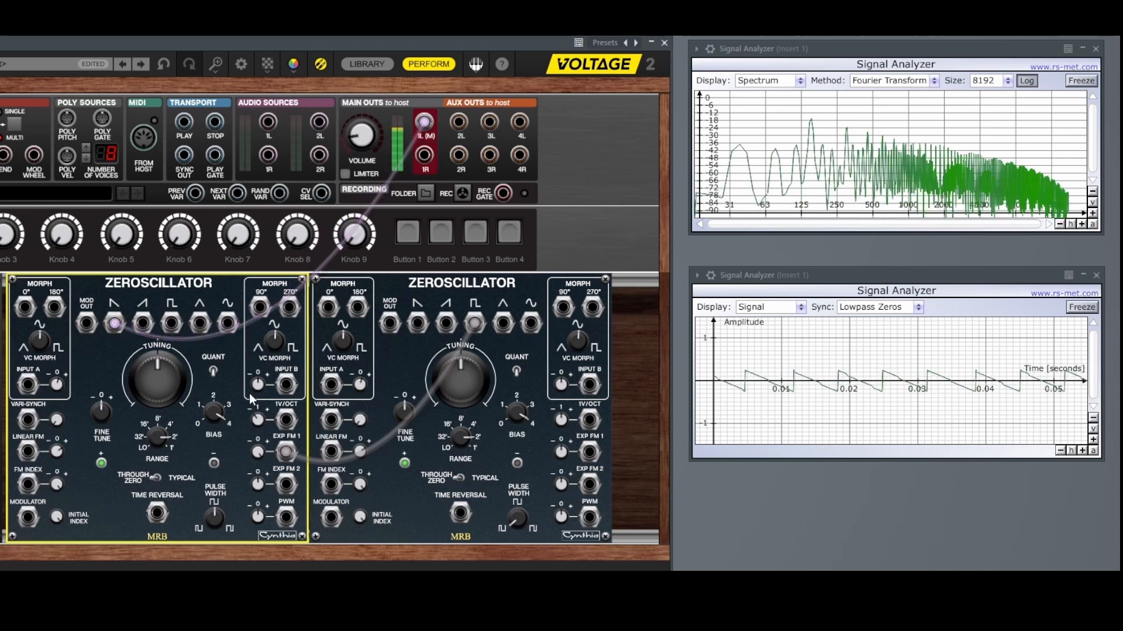
left_click_drag(115, 323, 144, 323)
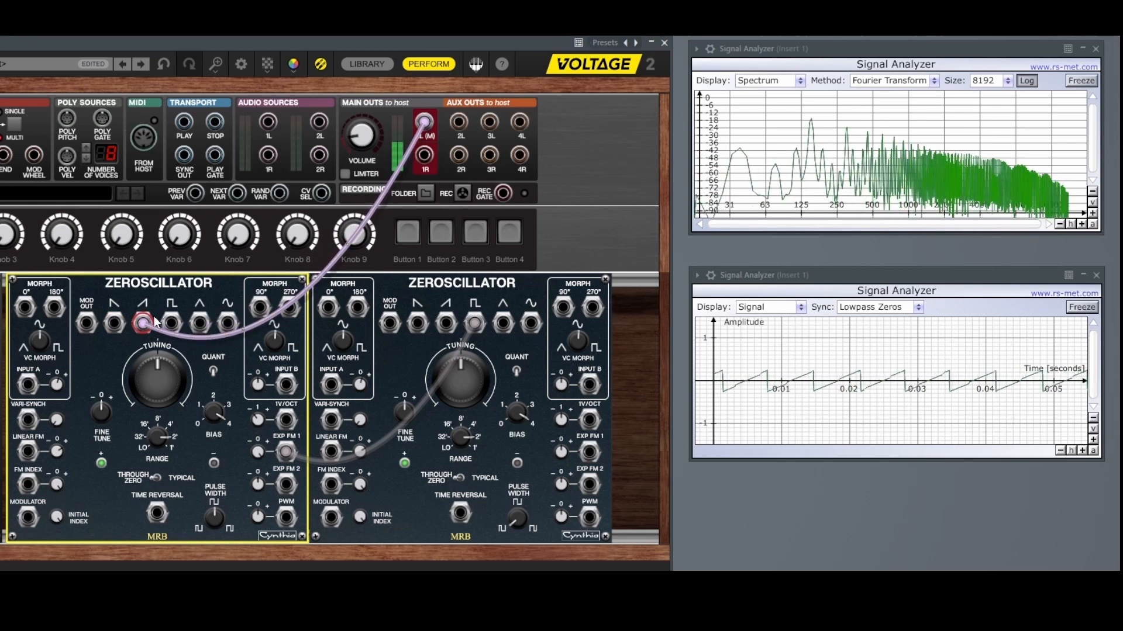
left_click_drag(143, 325, 172, 323)
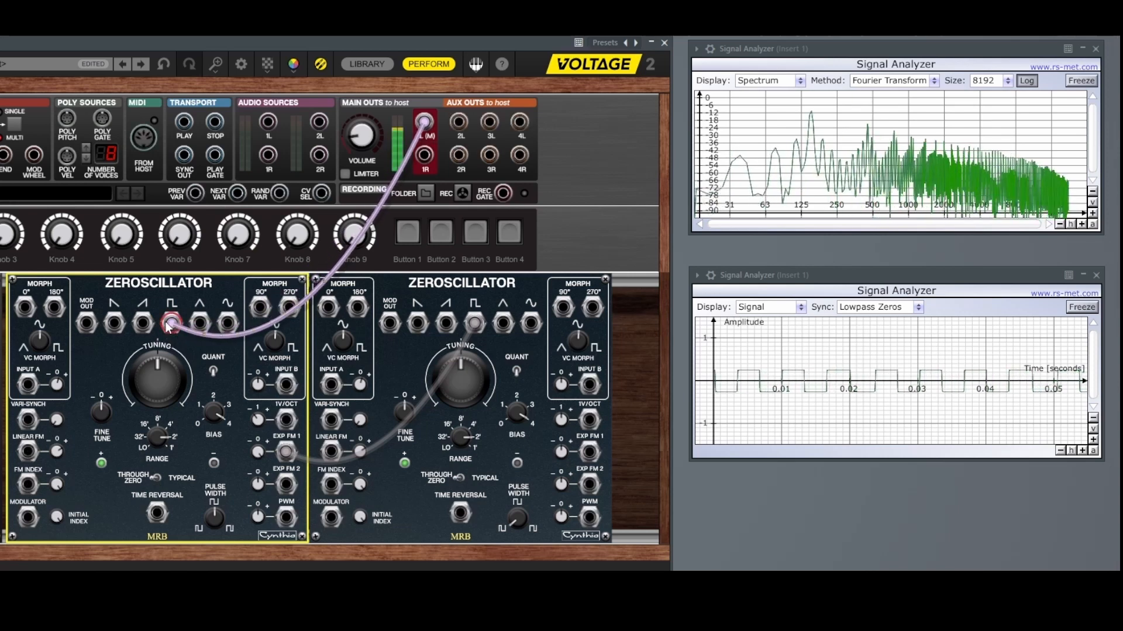
left_click_drag(176, 328, 205, 322)
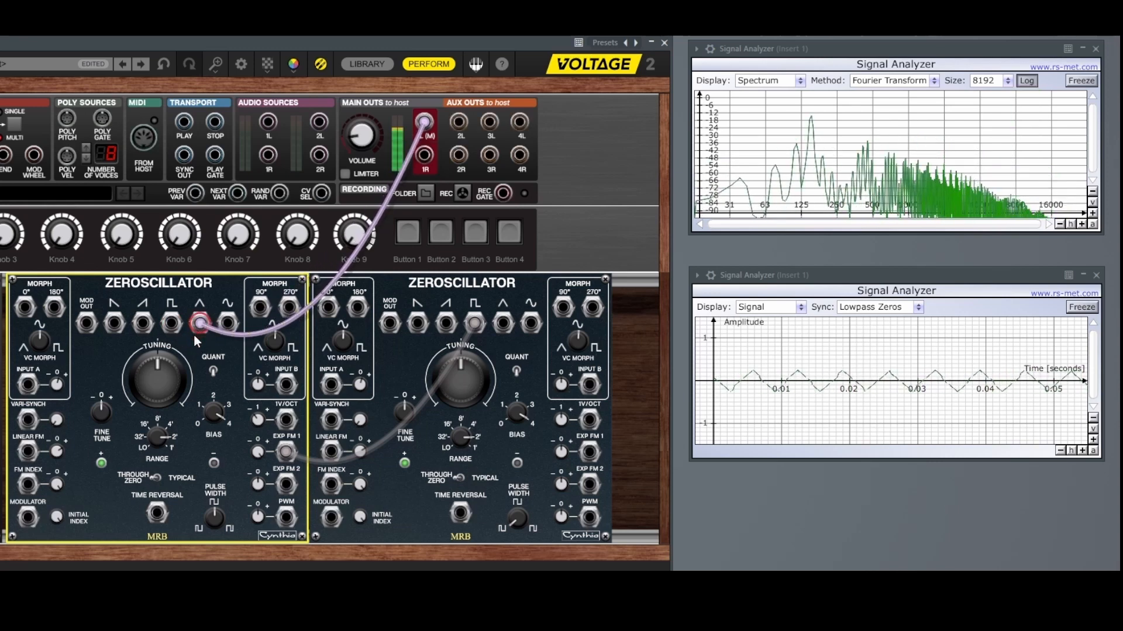
left_click_drag(201, 324, 234, 327)
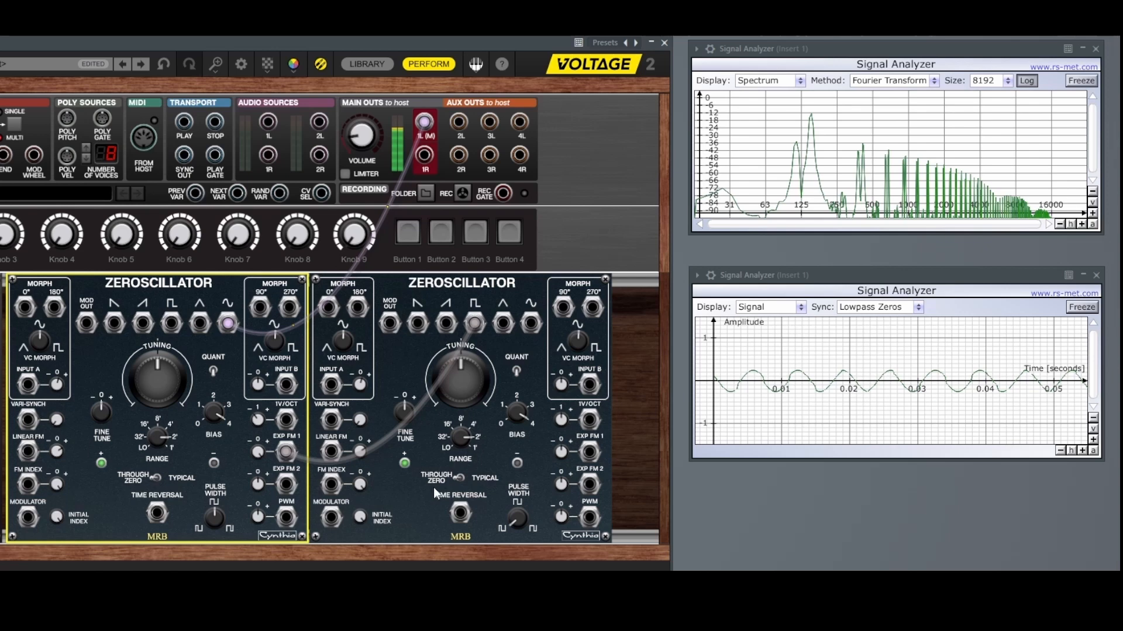
Step: Raise the second Zeroscillator's pulse width to about 96% and cycle the main output cable through the first's waveform outputs, ending on sine
left_click_drag(517, 517, 542, 346)
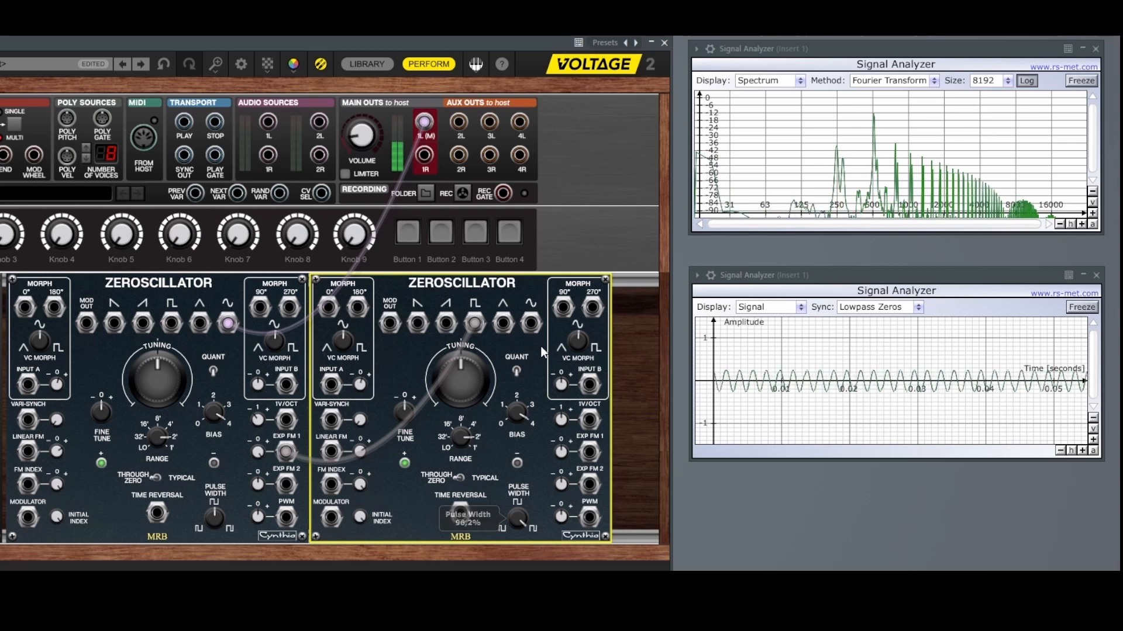
left_click_drag(228, 323, 118, 324)
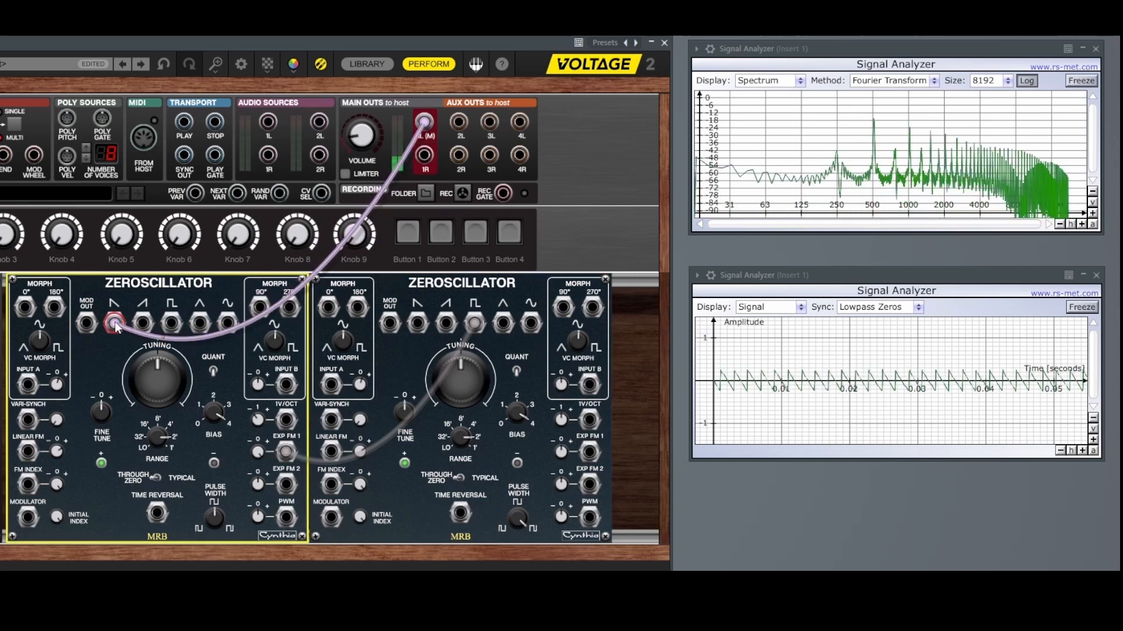
left_click_drag(114, 326, 143, 325)
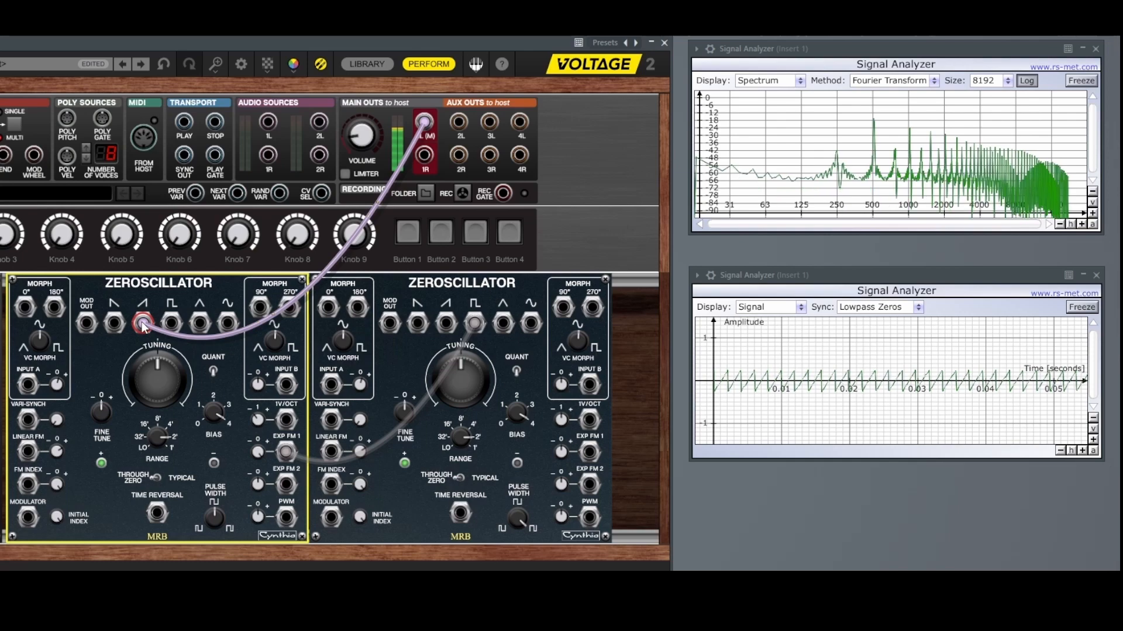
left_click_drag(142, 322, 170, 329)
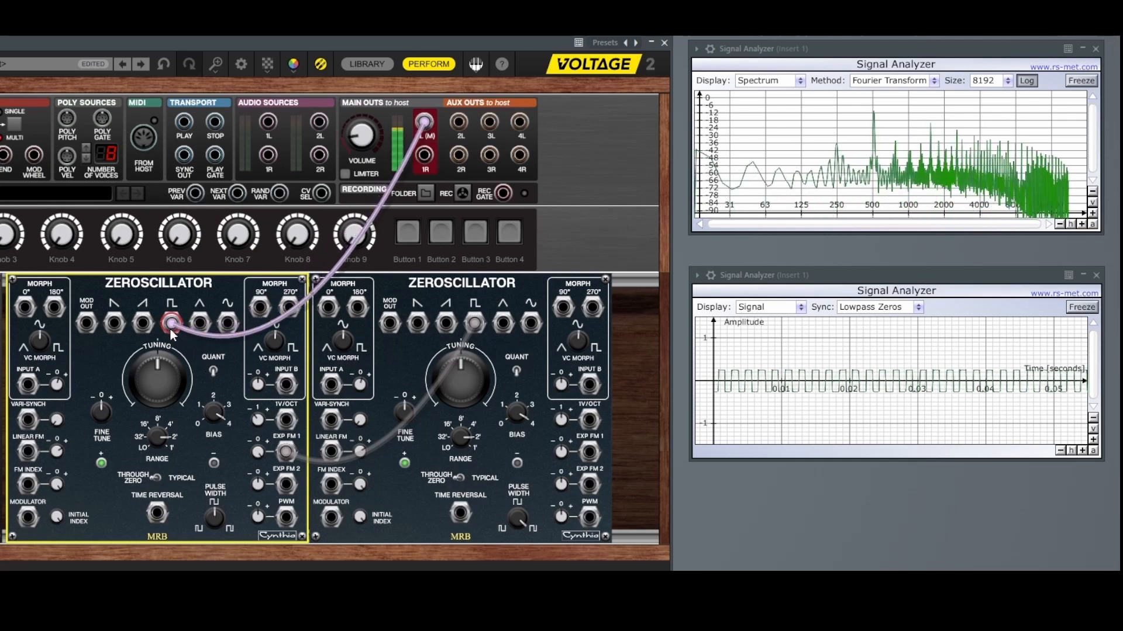
left_click_drag(168, 324, 202, 329)
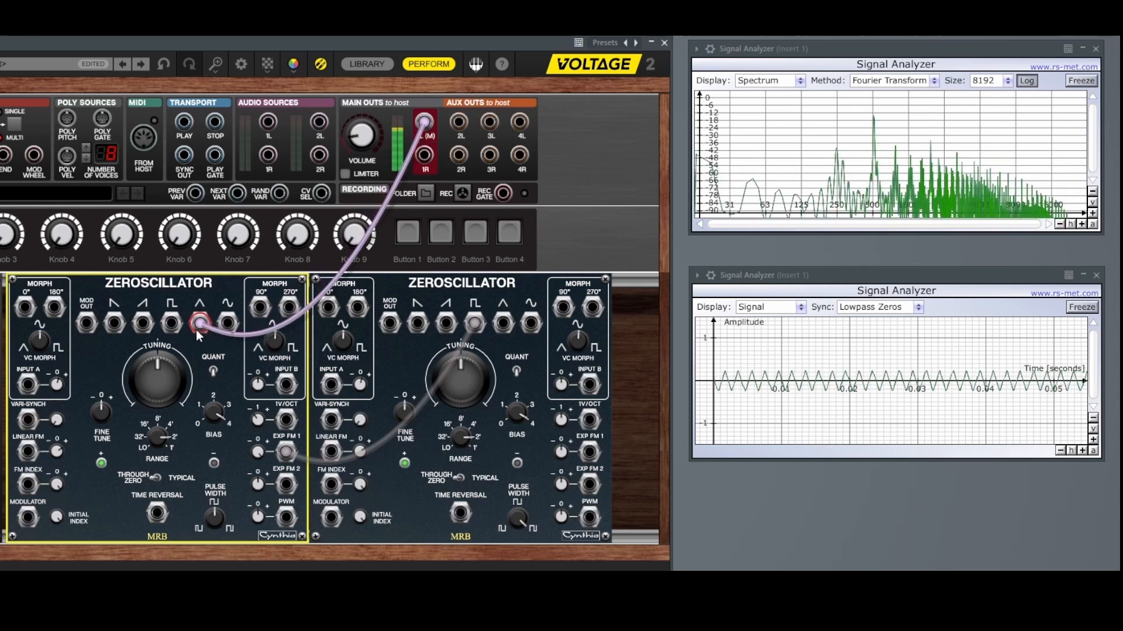
left_click_drag(202, 327, 228, 327)
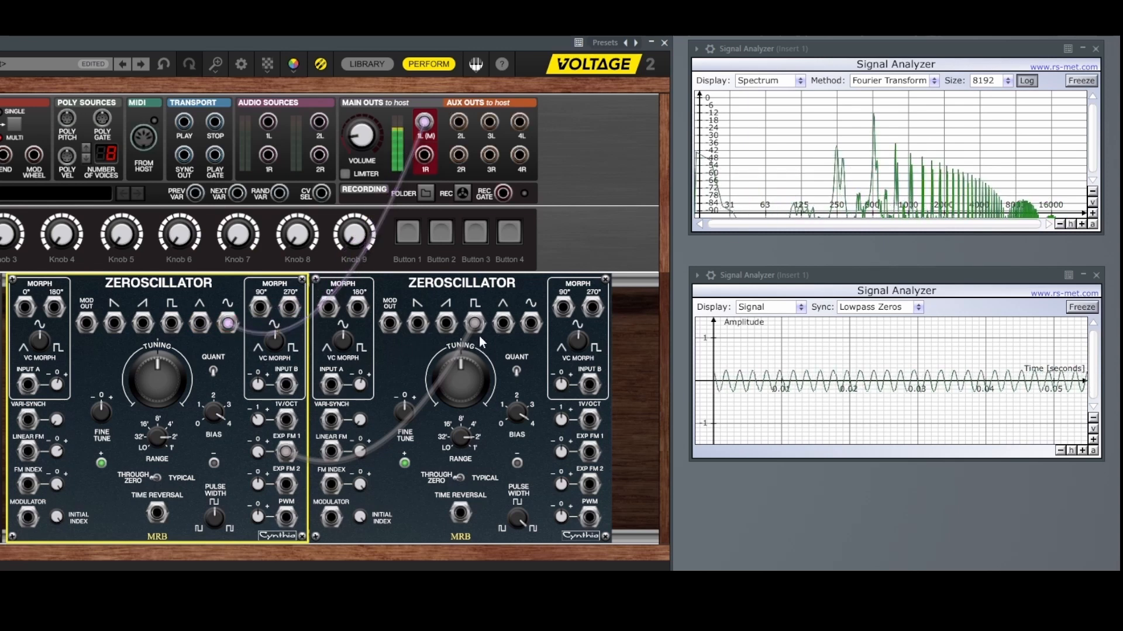
Step: Recentre the second Zeroscillator's pulse width, patch its triangle output as modulator, and step the main output cable from falling sawtooth to sine
left_click(519, 512)
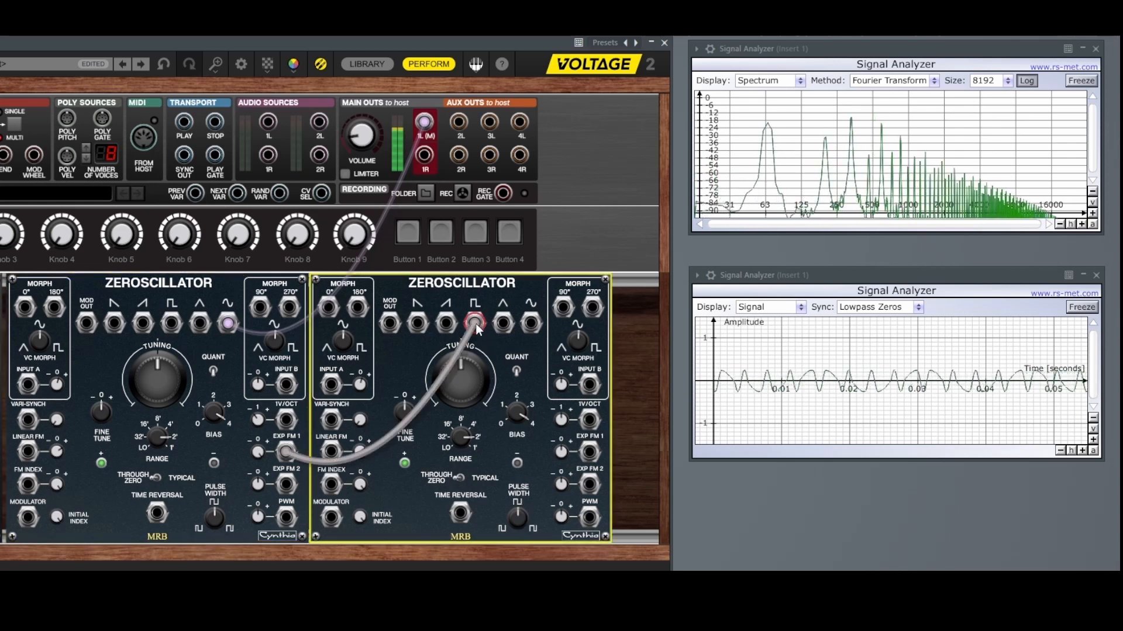
left_click_drag(475, 322, 503, 325)
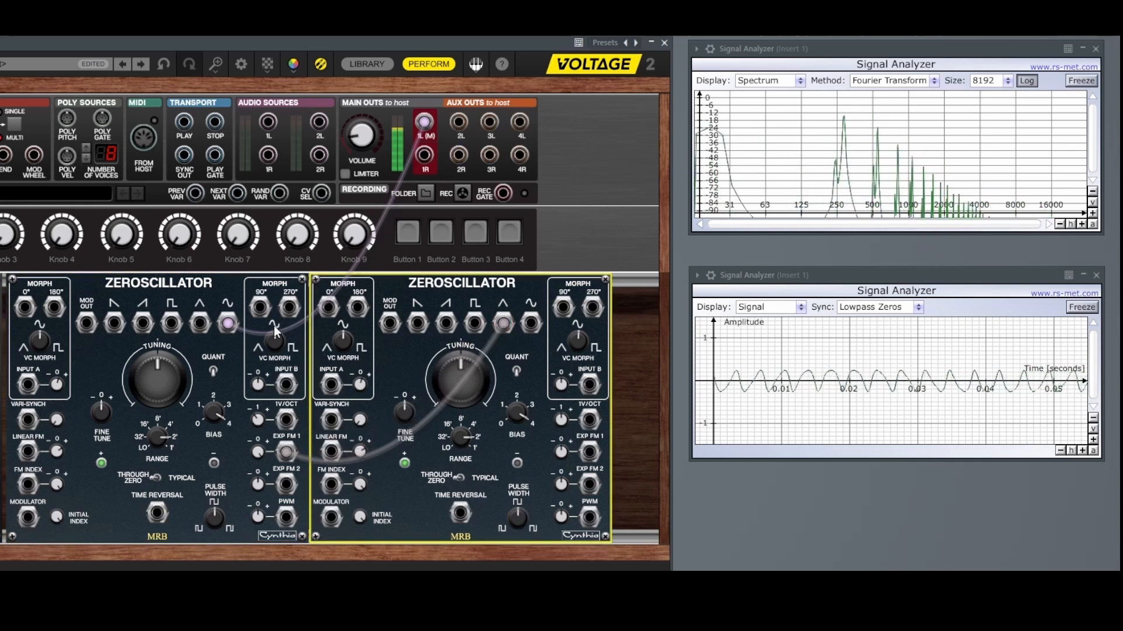
left_click_drag(230, 325, 117, 324)
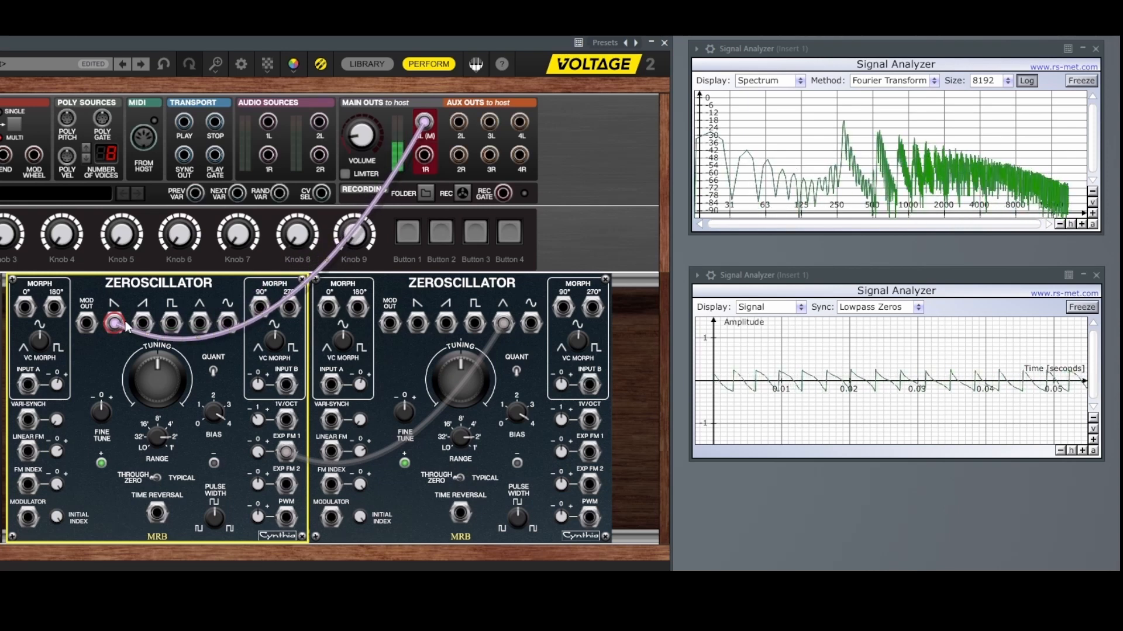
left_click_drag(115, 325, 142, 327)
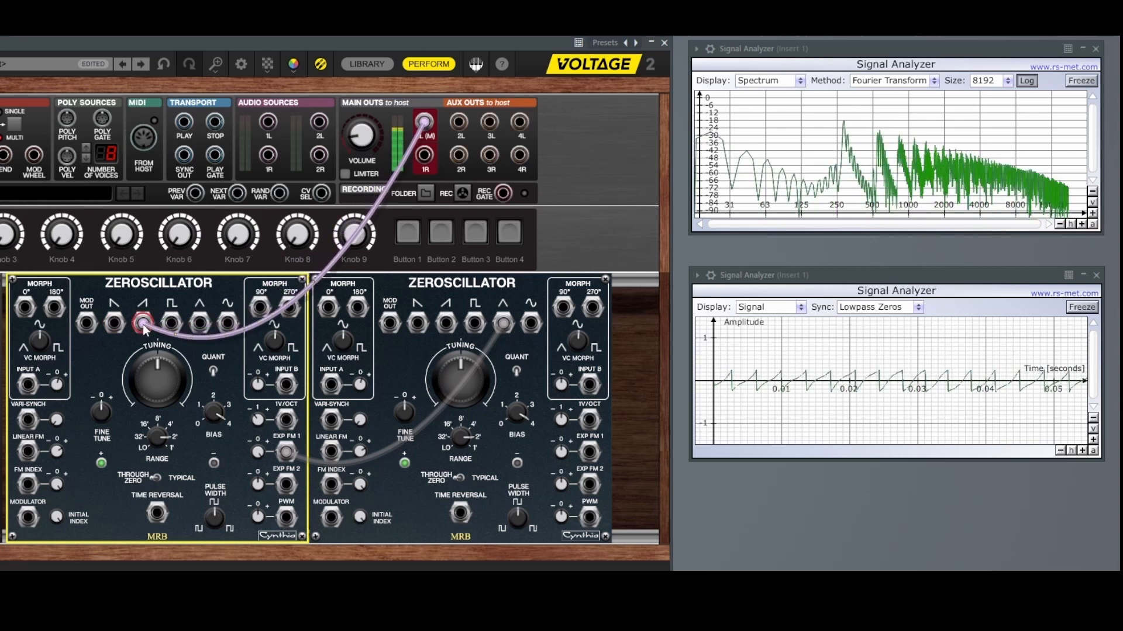
left_click_drag(143, 324, 171, 327)
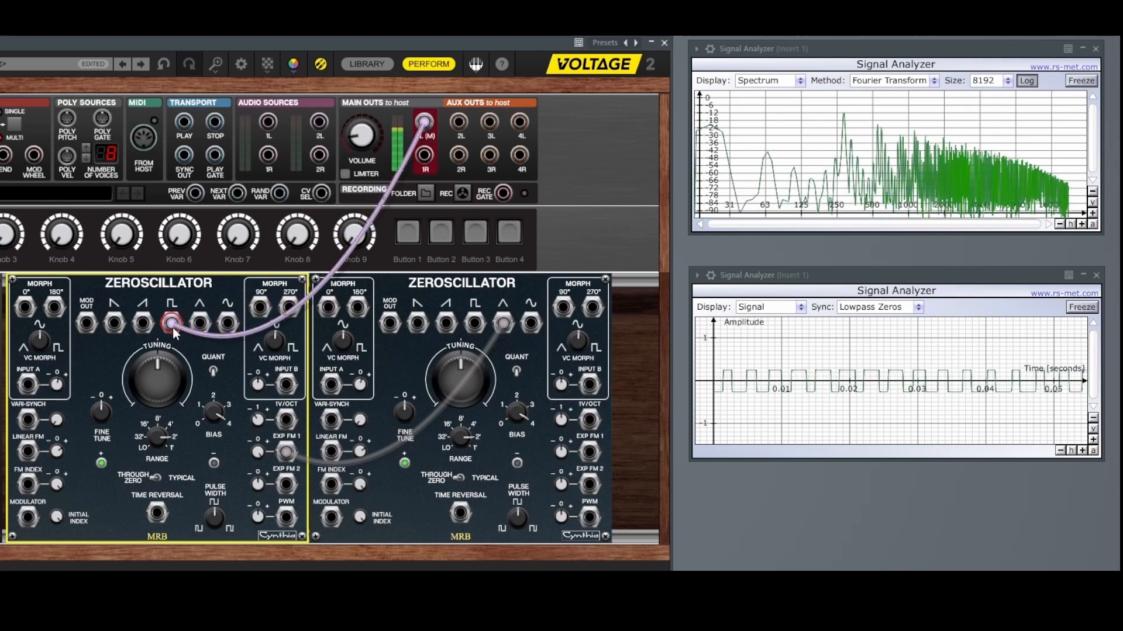
left_click_drag(172, 328, 200, 329)
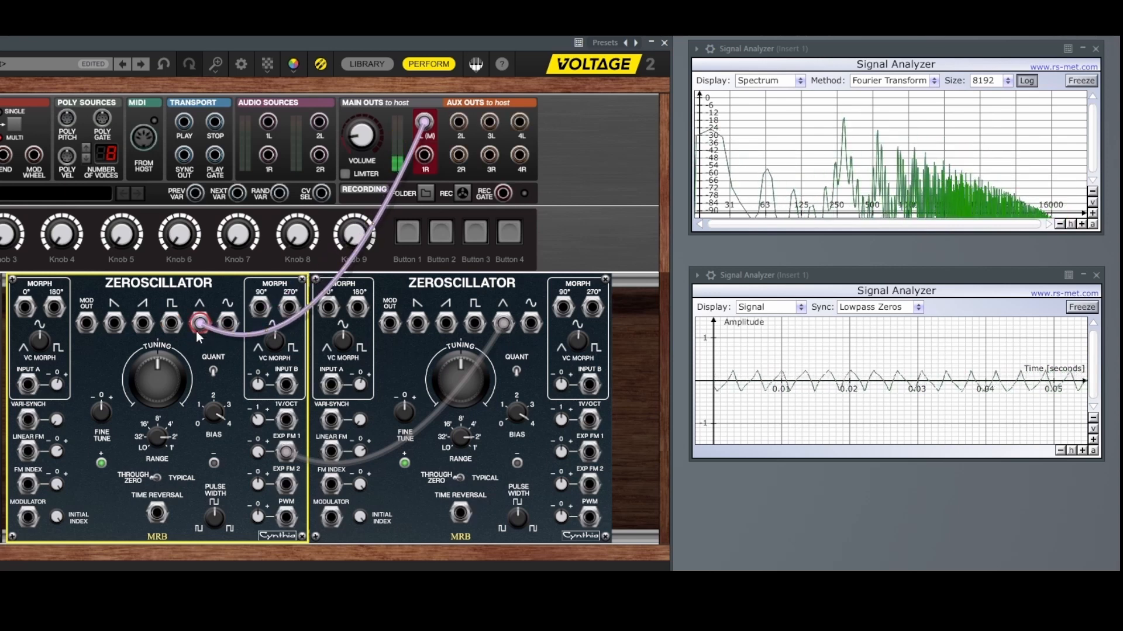
left_click_drag(199, 324, 230, 325)
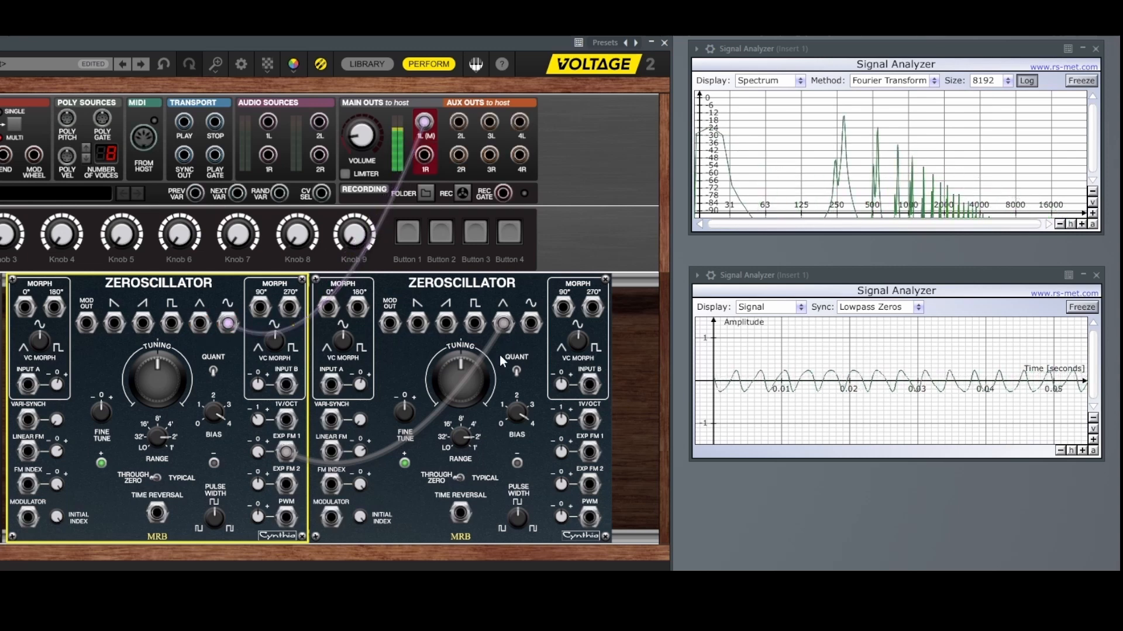
Step: Patch the second Zeroscillator's sine output as modulator and move the main output cable through the first's rising sawtooth, pulse, triangle and sine outputs
left_click_drag(502, 323, 145, 329)
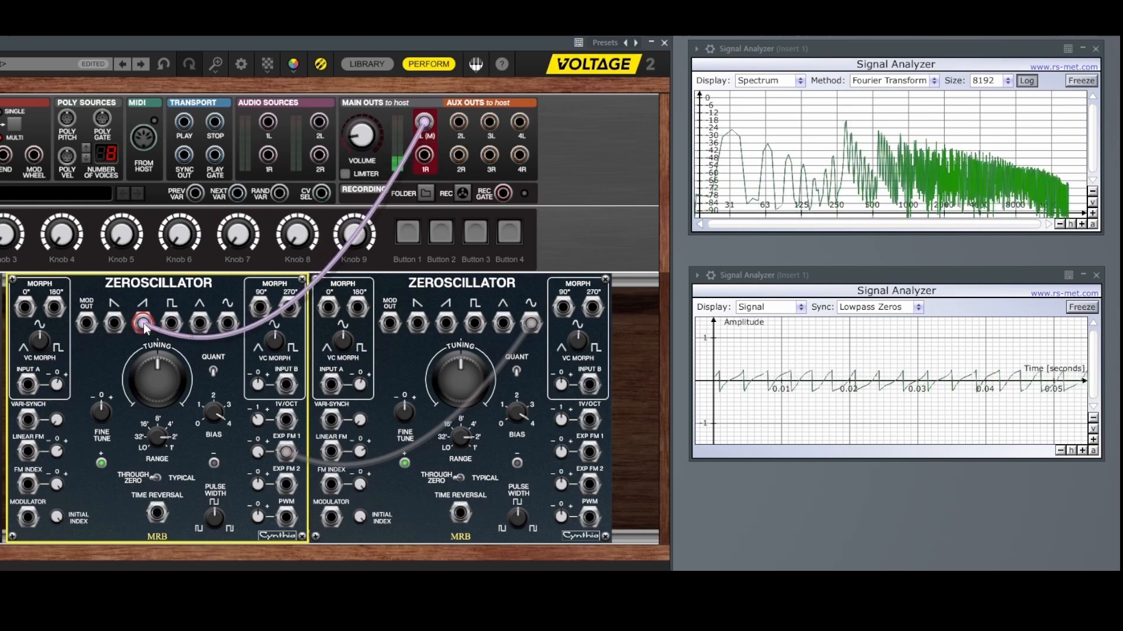
left_click_drag(144, 329, 171, 326)
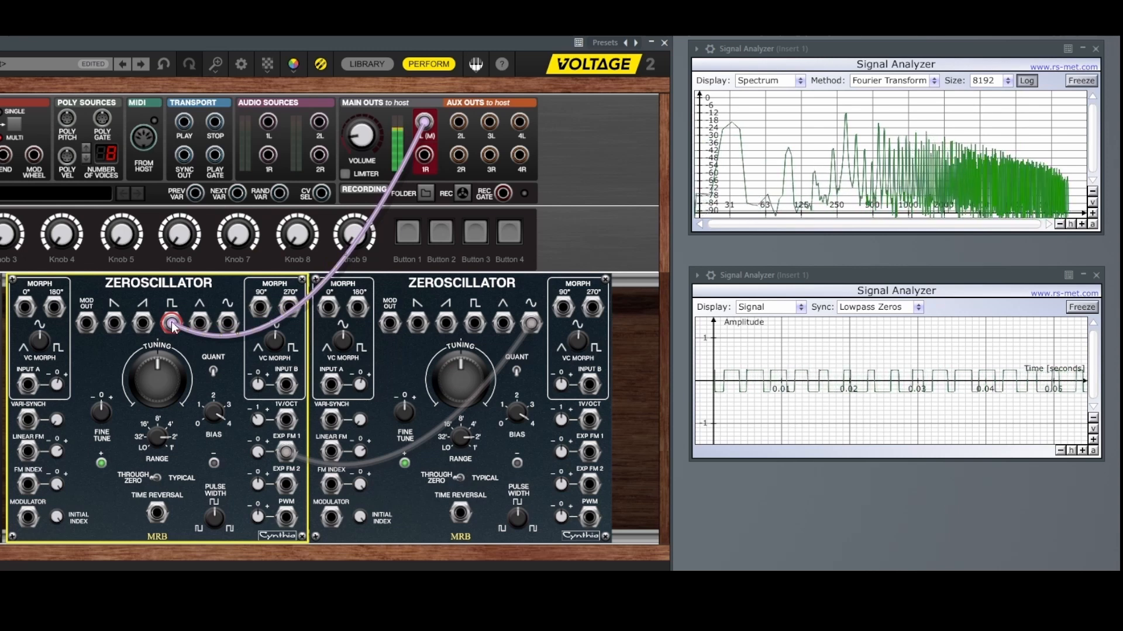
left_click_drag(173, 326, 201, 324)
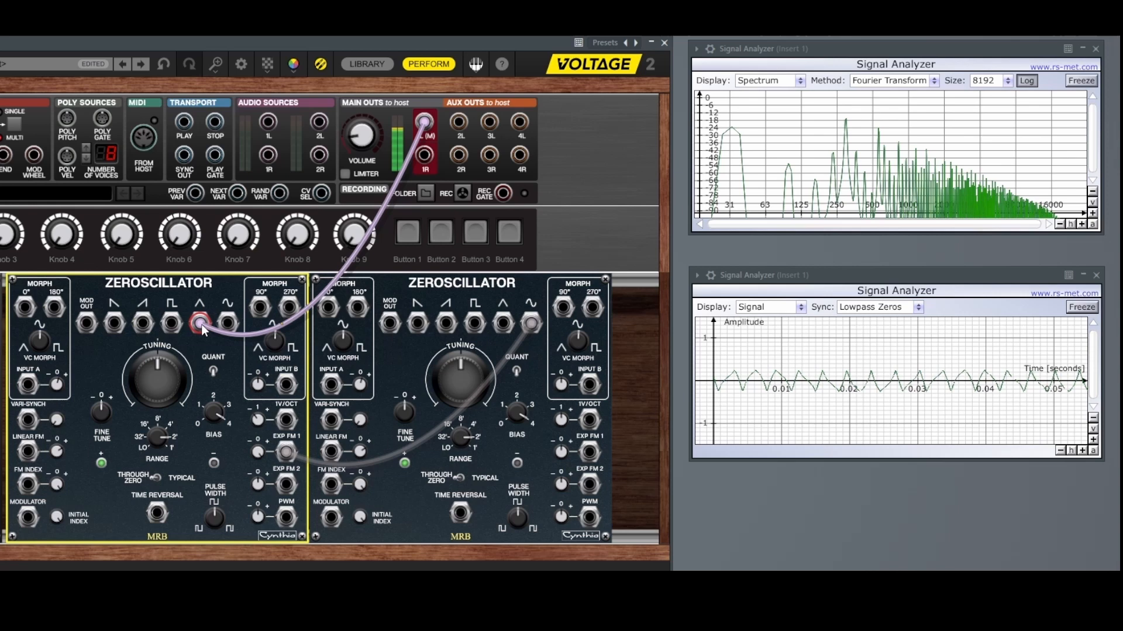
left_click_drag(199, 325, 226, 328)
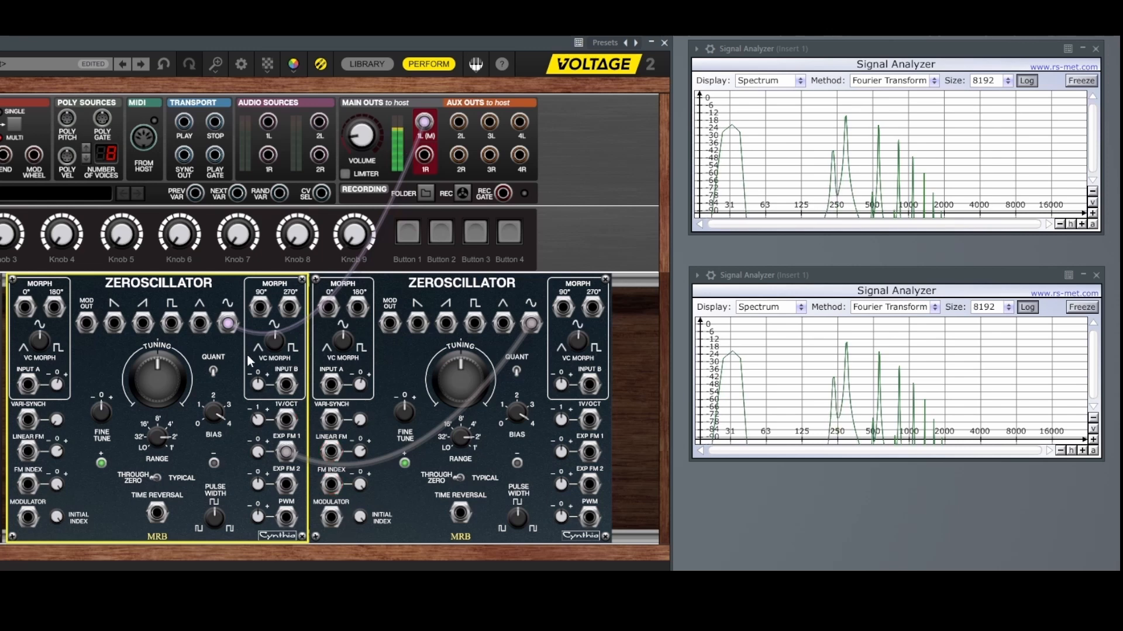
Step: Compare the spectra of a triangle carrier with sine modulator and a sine carrier with triangle modulator, then restore sine for both
left_click_drag(226, 323, 205, 324)
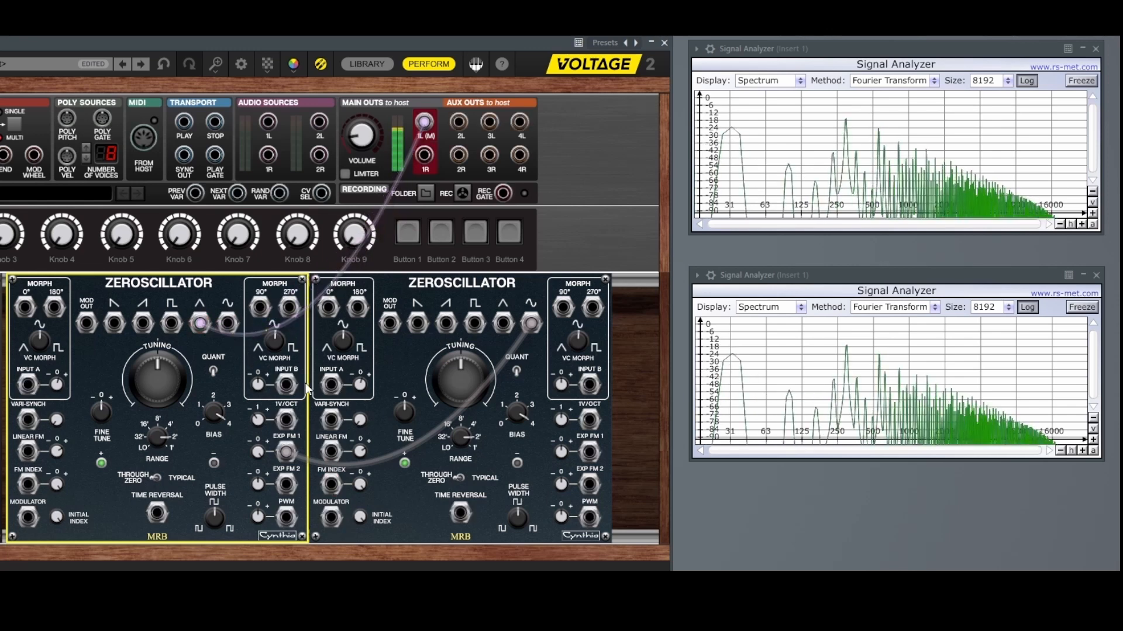
left_click_drag(528, 324, 286, 451)
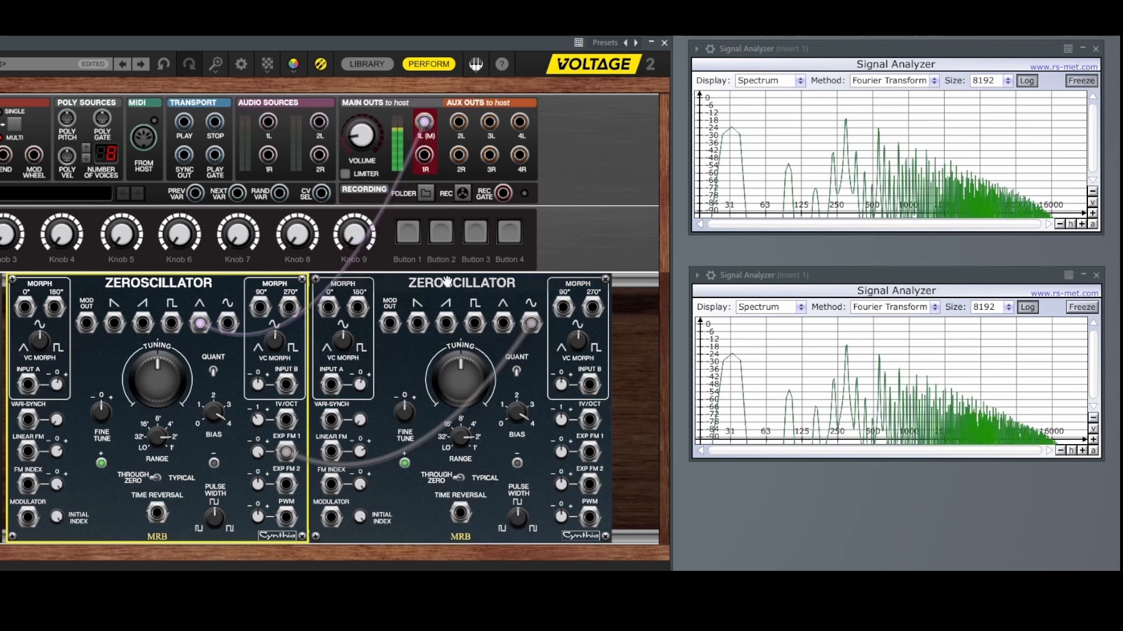
left_click_drag(215, 328, 227, 325)
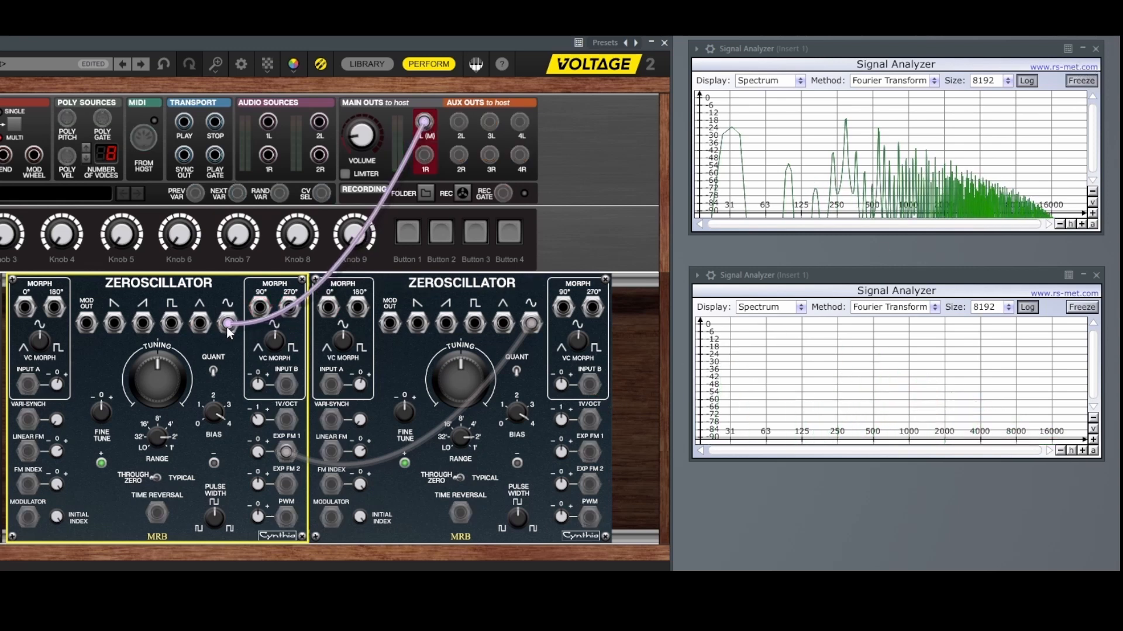
left_click_drag(530, 323, 504, 325)
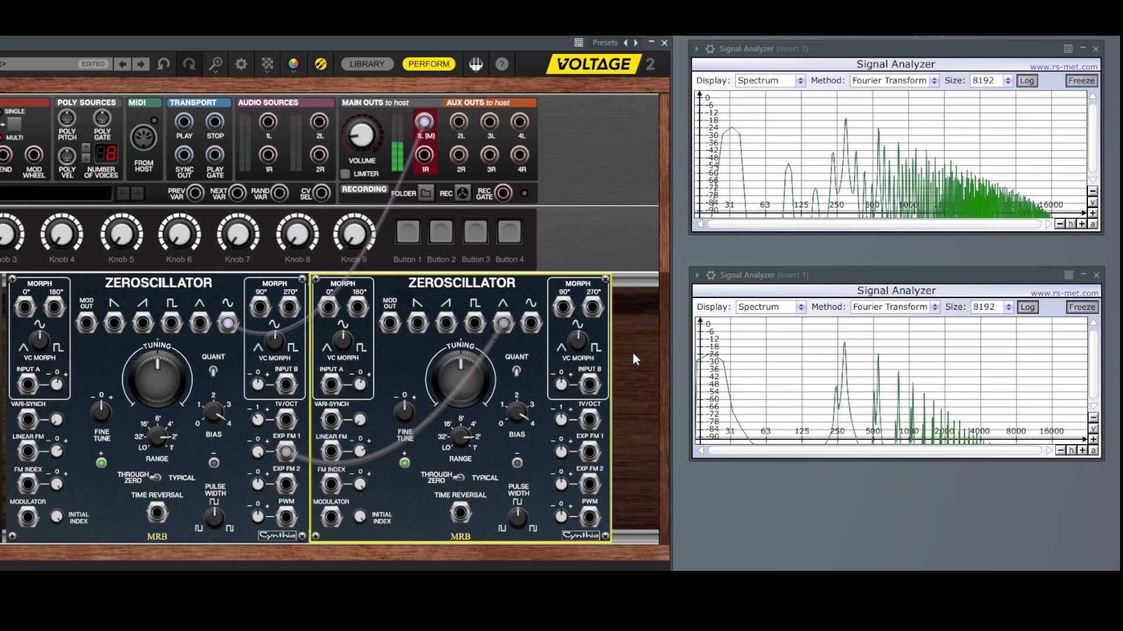
left_click_drag(505, 322, 532, 329)
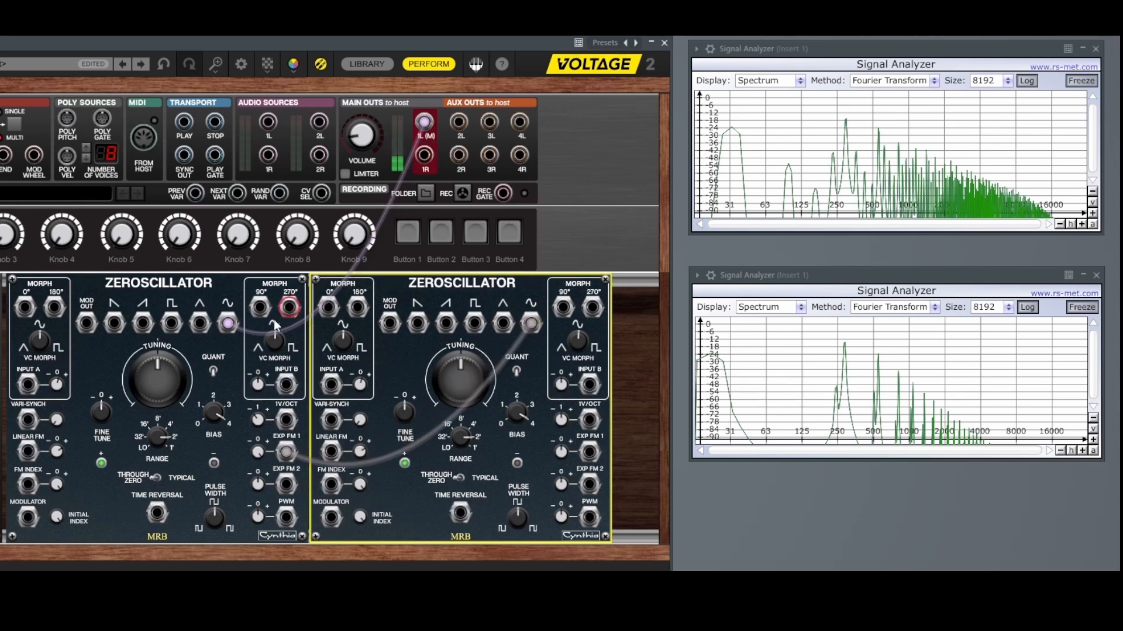
left_click_drag(229, 324, 200, 323)
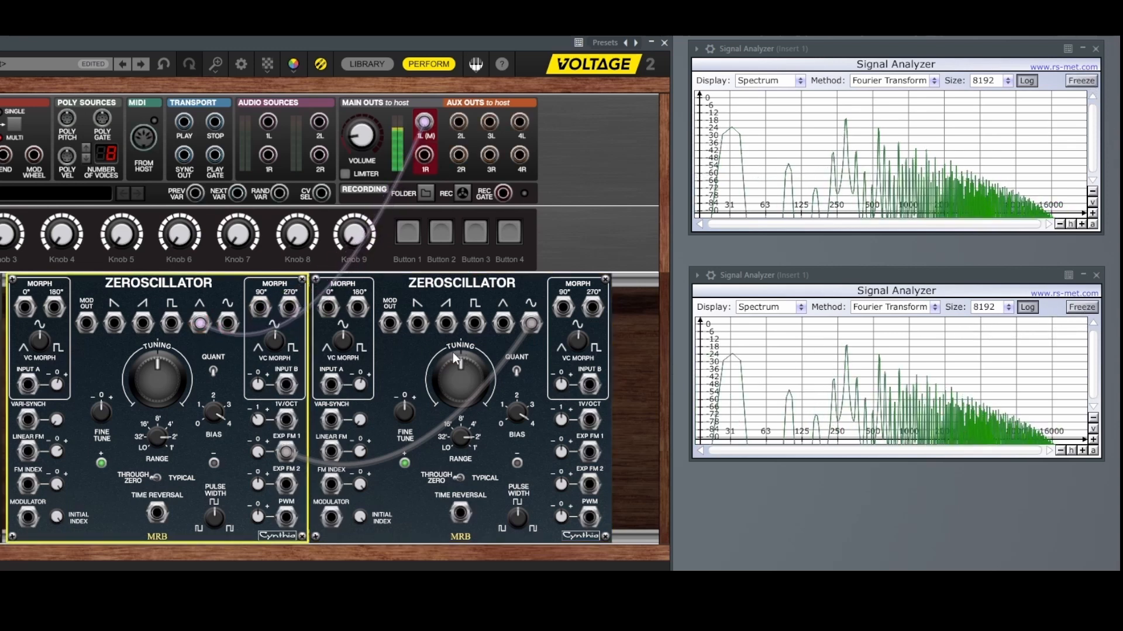
left_click_drag(200, 323, 228, 324)
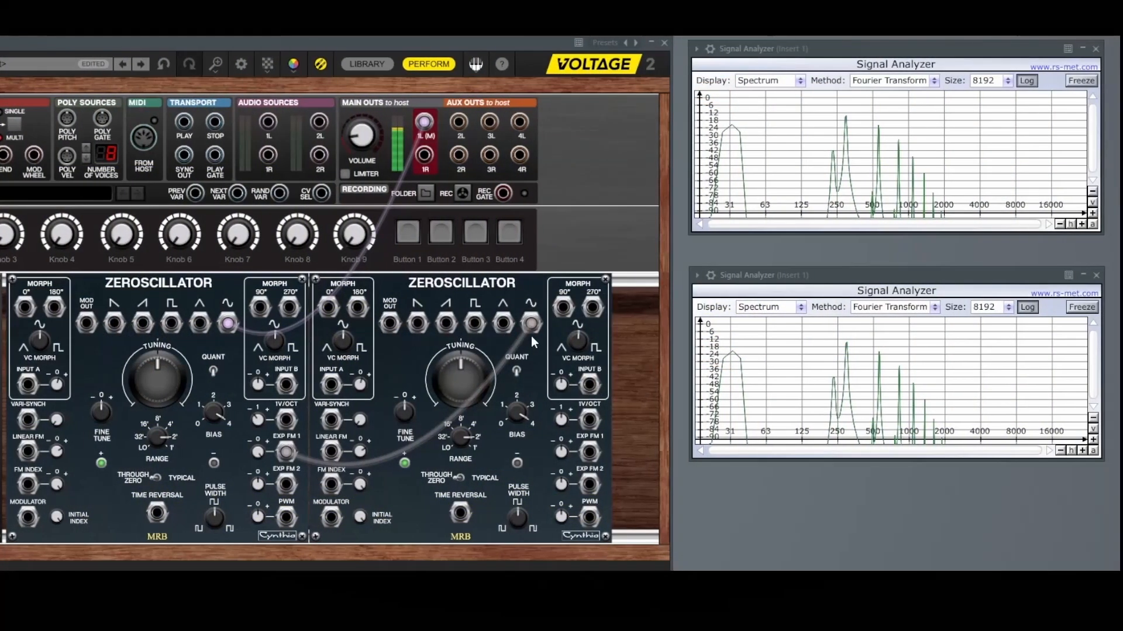
Step: Patch the second Zeroscillator's triangle output as modulator and feed the main output from the first's pulse, then triangle, output
left_click_drag(531, 336, 495, 324)
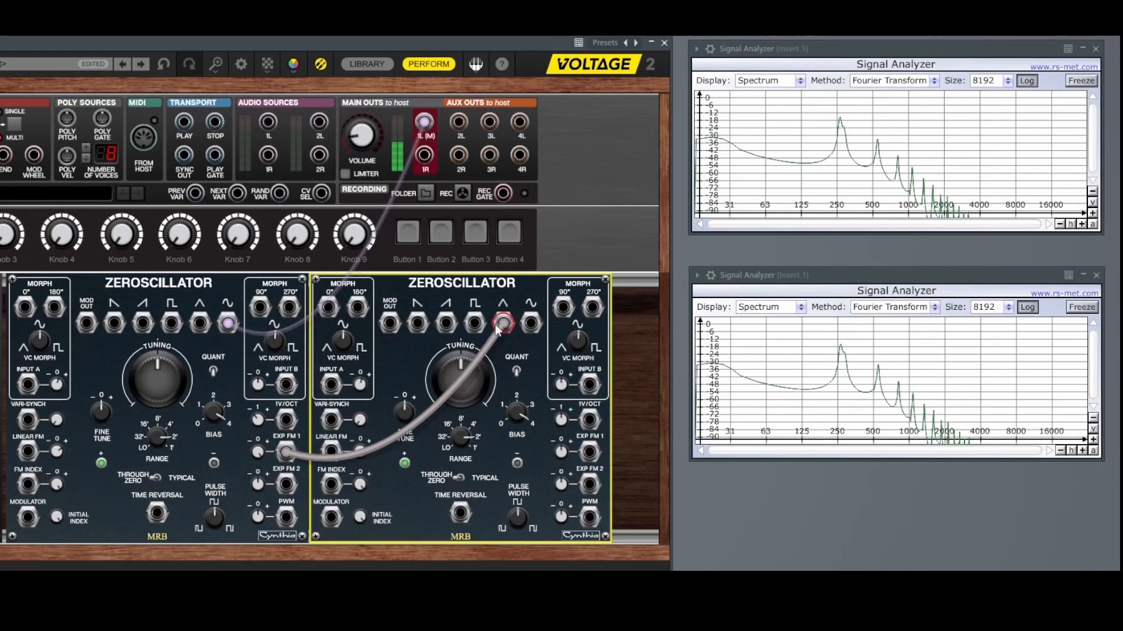
left_click_drag(228, 323, 174, 326)
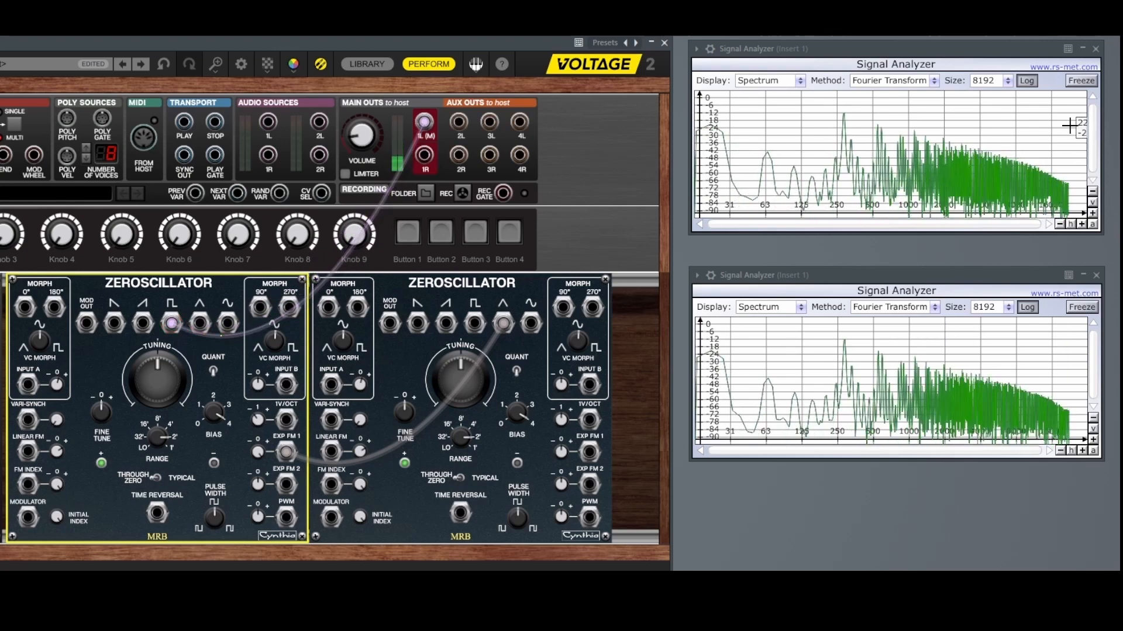
left_click(1080, 82)
left_click_drag(172, 323, 198, 325)
Step: Patch the second Zeroscillator's pulse output as modulator and sweep its pulse width to about 95% with sine and pulse carriers
left_click_drag(500, 324, 474, 324)
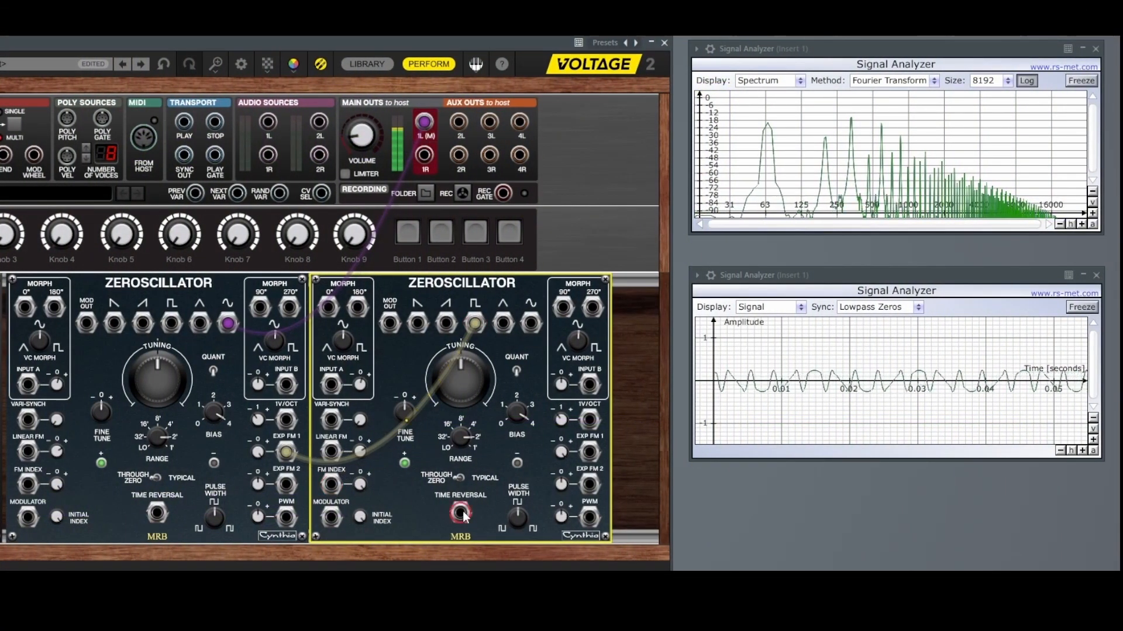
left_click_drag(516, 514, 524, 355)
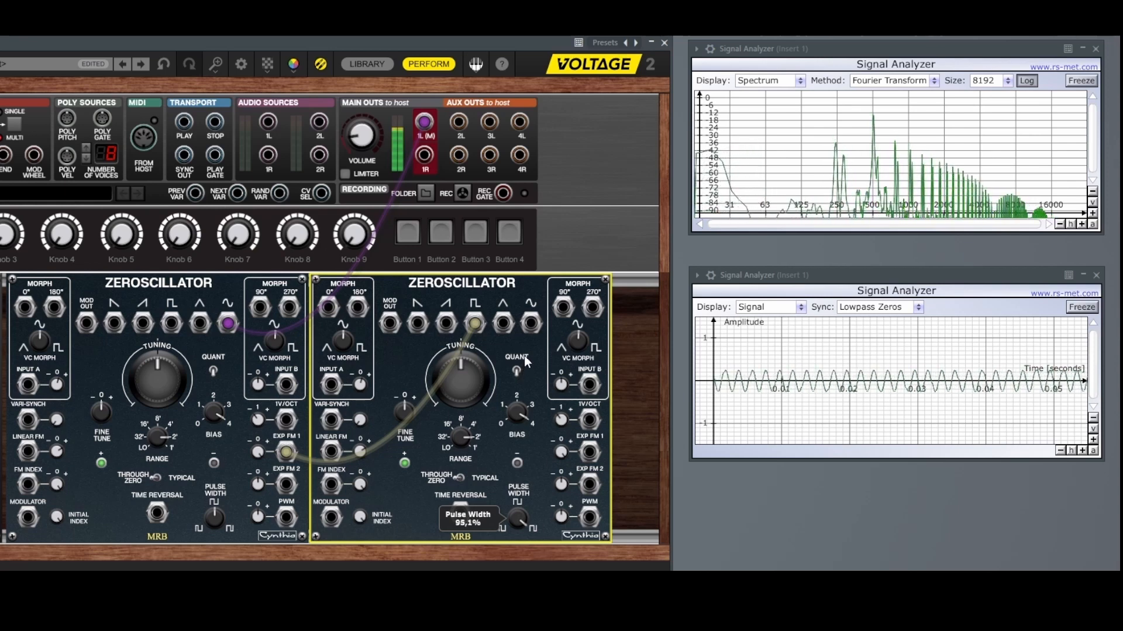
left_click_drag(524, 356, 501, 513)
left_click_drag(227, 323, 171, 324)
left_click_drag(517, 519, 526, 348)
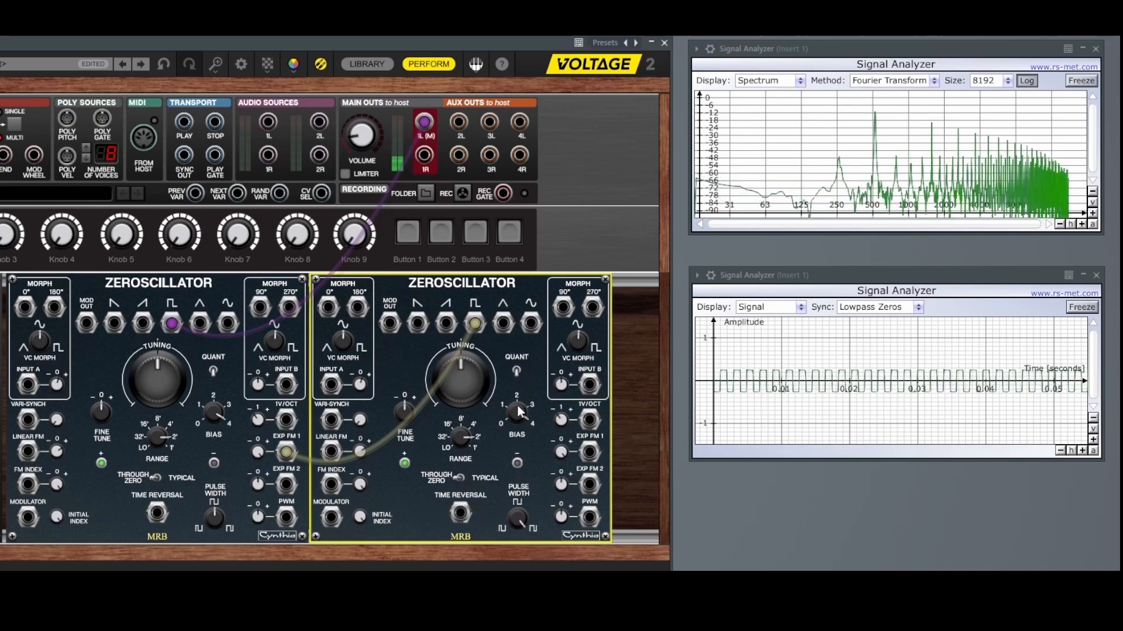
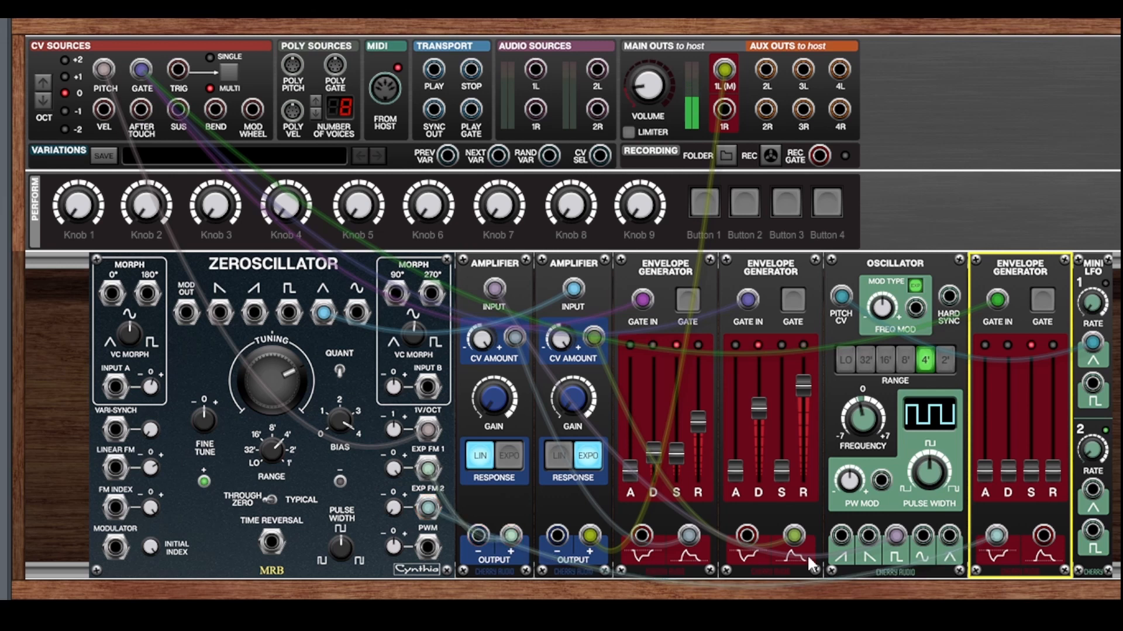
Step: Trace the Oscillator's patching, then try the Zeroscillator's pulse, triangle and sine outputs into the second Amplifier, ending on sine
left_click_drag(997, 533, 1094, 349)
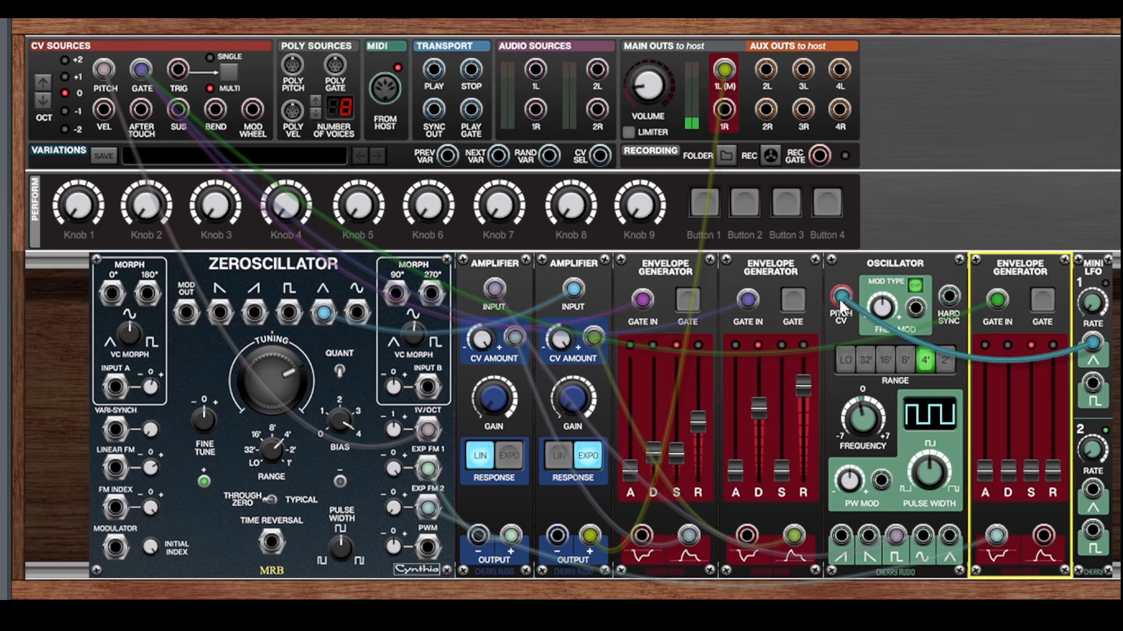
left_click_drag(841, 299, 892, 531)
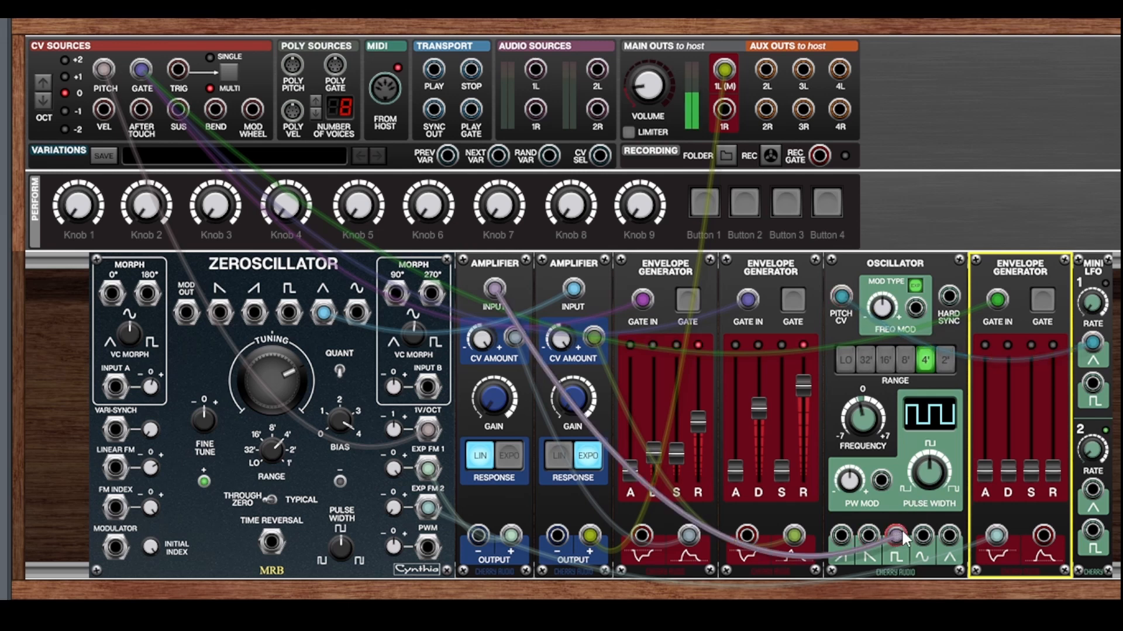
left_click_drag(322, 310, 290, 315)
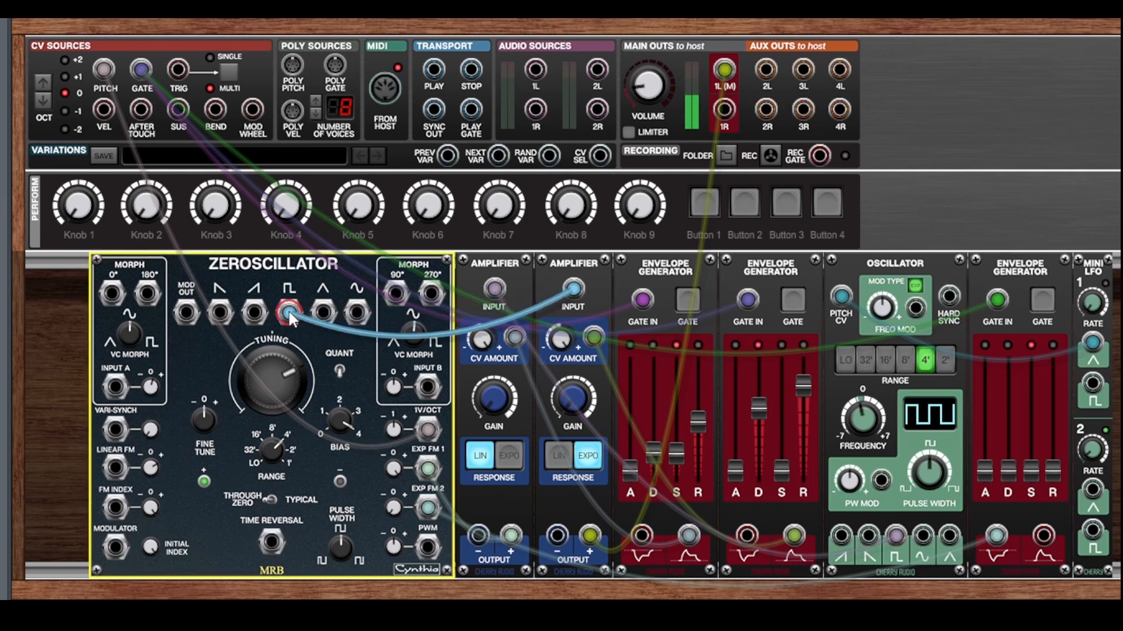
left_click_drag(290, 315, 321, 313)
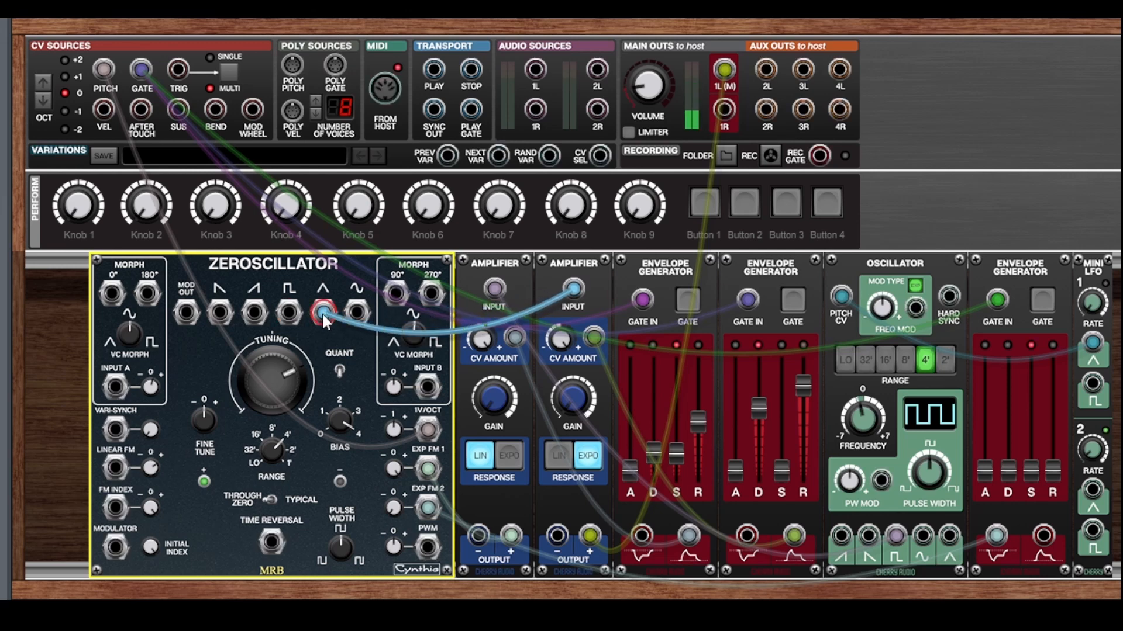
left_click_drag(322, 312, 356, 312)
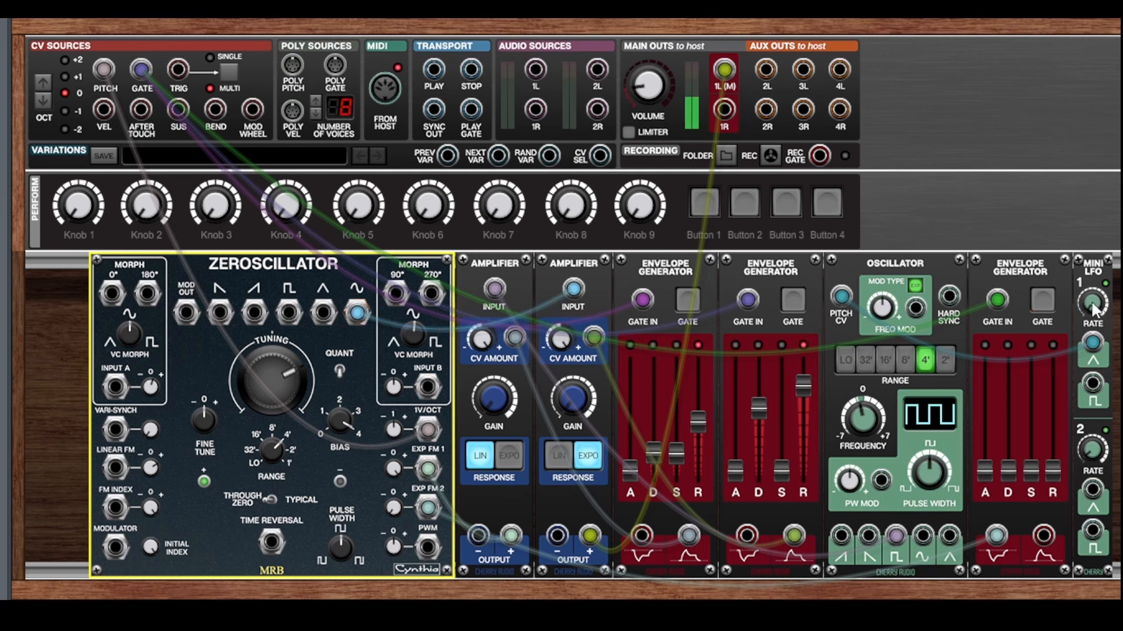
Step: Vary the Mini LFO's first rate and the third Envelope Generator's attack, trying 330.3 ms before shortening it
left_click_drag(1095, 309, 1071, 235)
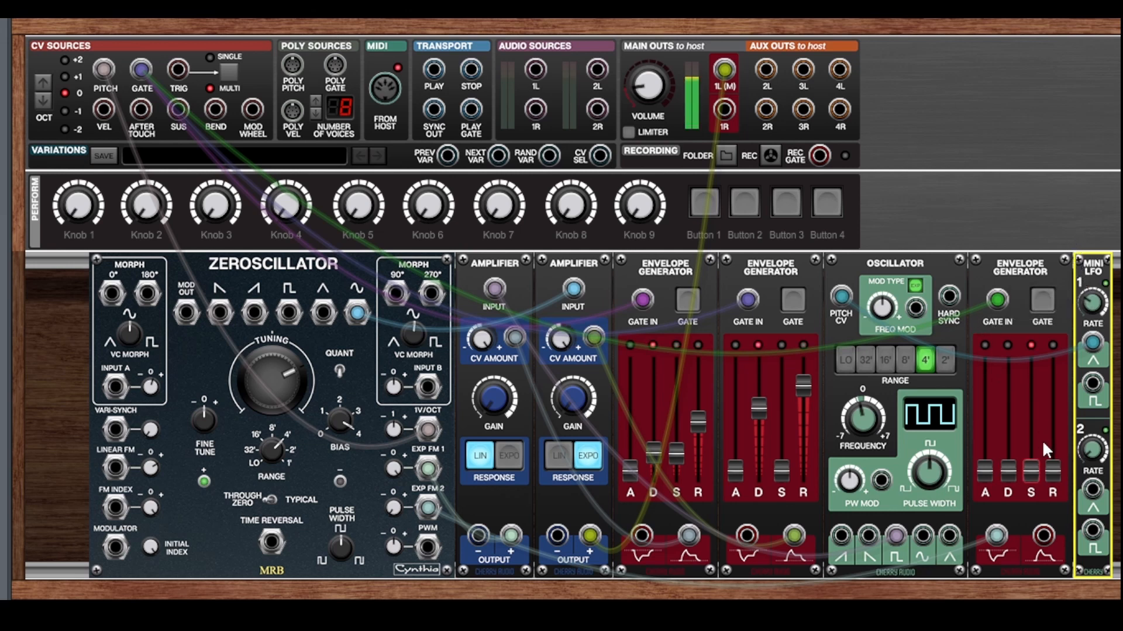
left_click_drag(984, 468, 981, 436)
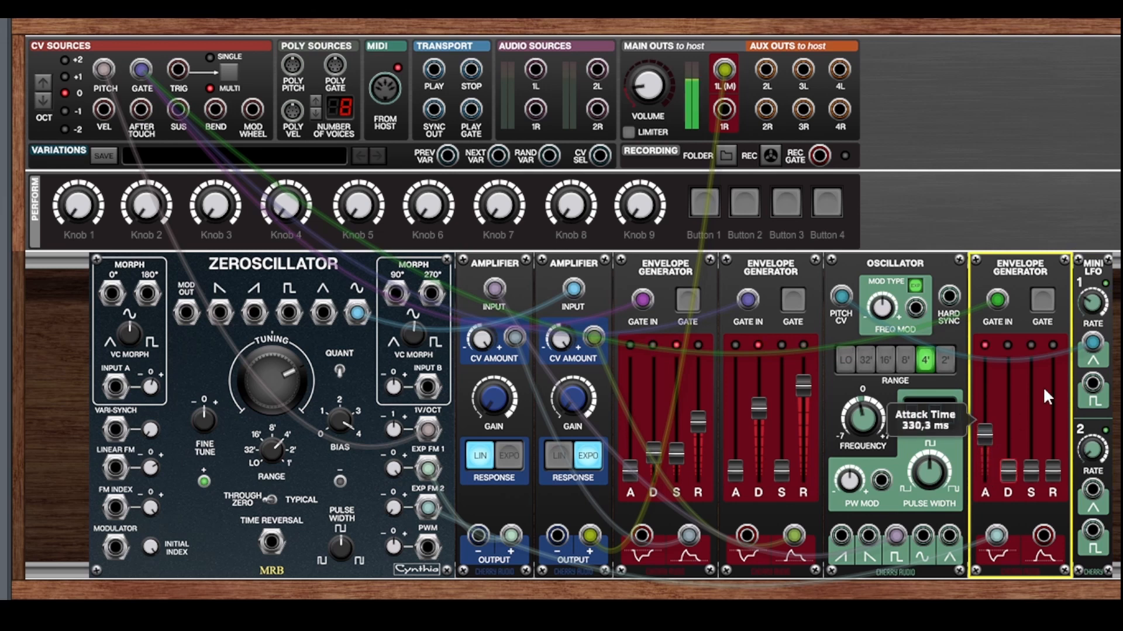
left_click(1091, 303)
left_click_drag(989, 433, 990, 455)
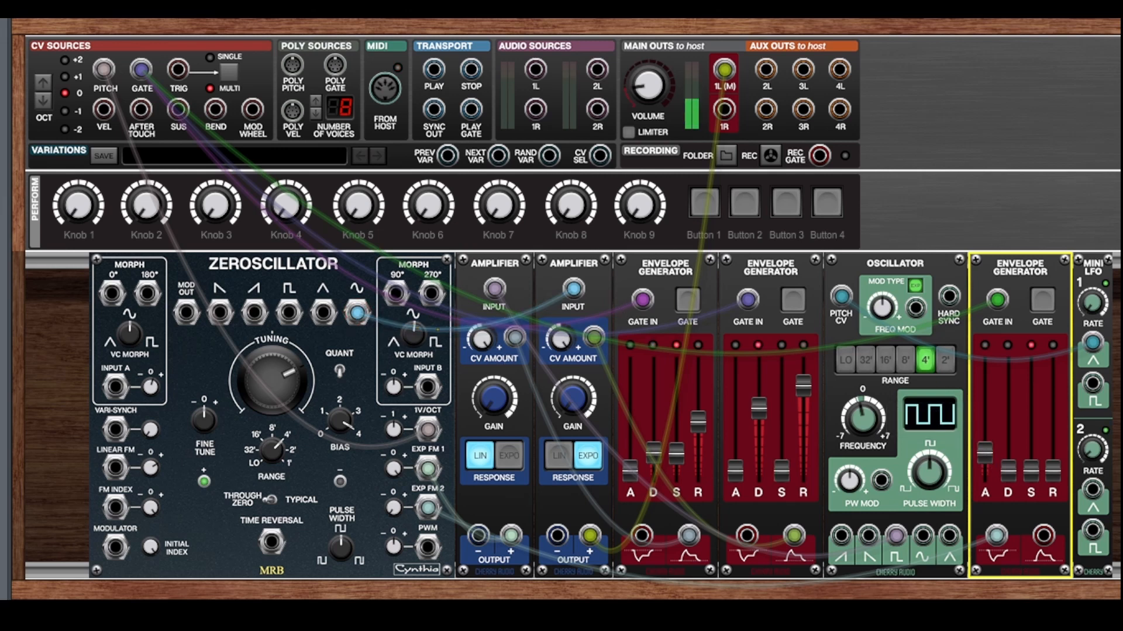
left_click(1094, 307)
left_click_drag(1094, 305, 1091, 298)
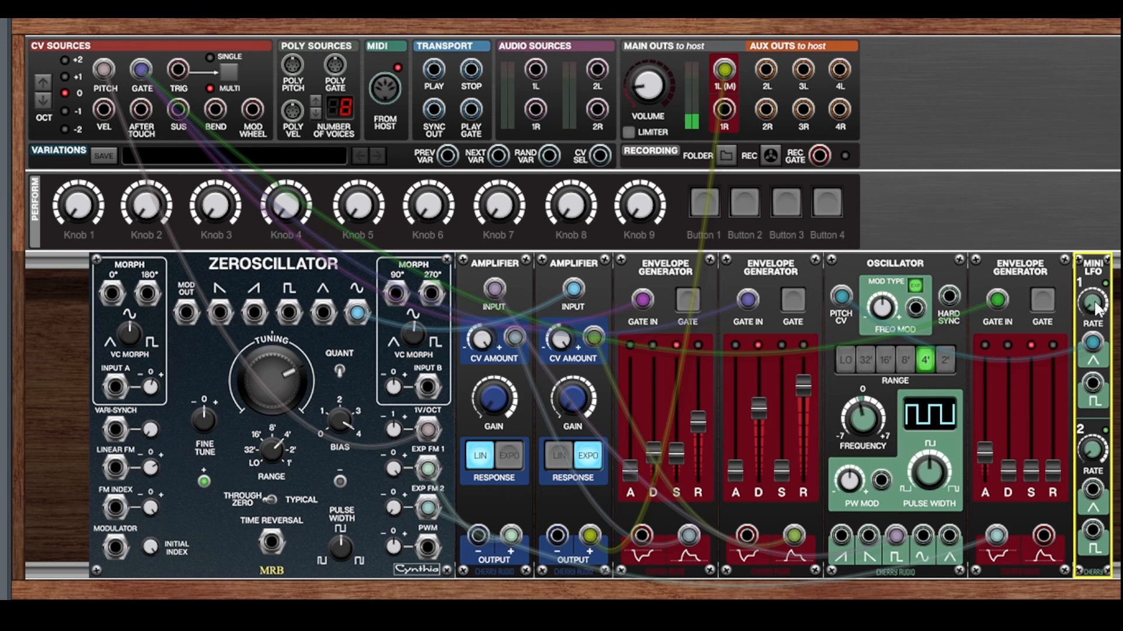
Step: Feed the Oscillator's pitch CV from LFO 1's pulse output at 1.54 Hz and lengthen the third Envelope Generator's attack to 575.7 ms
left_click_drag(1091, 343, 1090, 385)
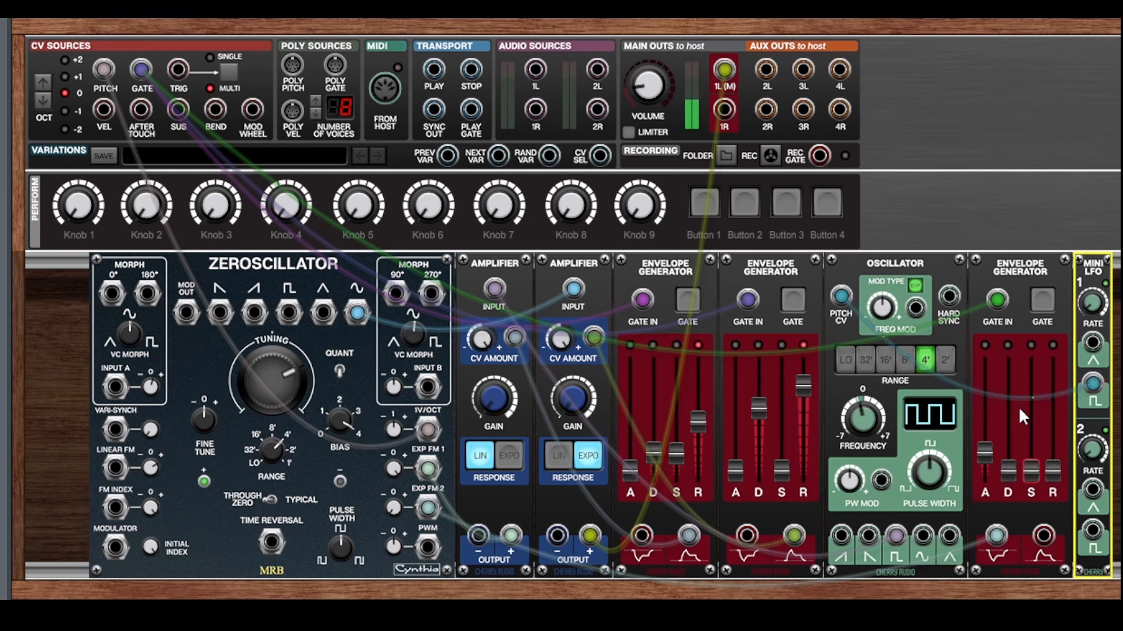
left_click_drag(986, 440, 985, 425)
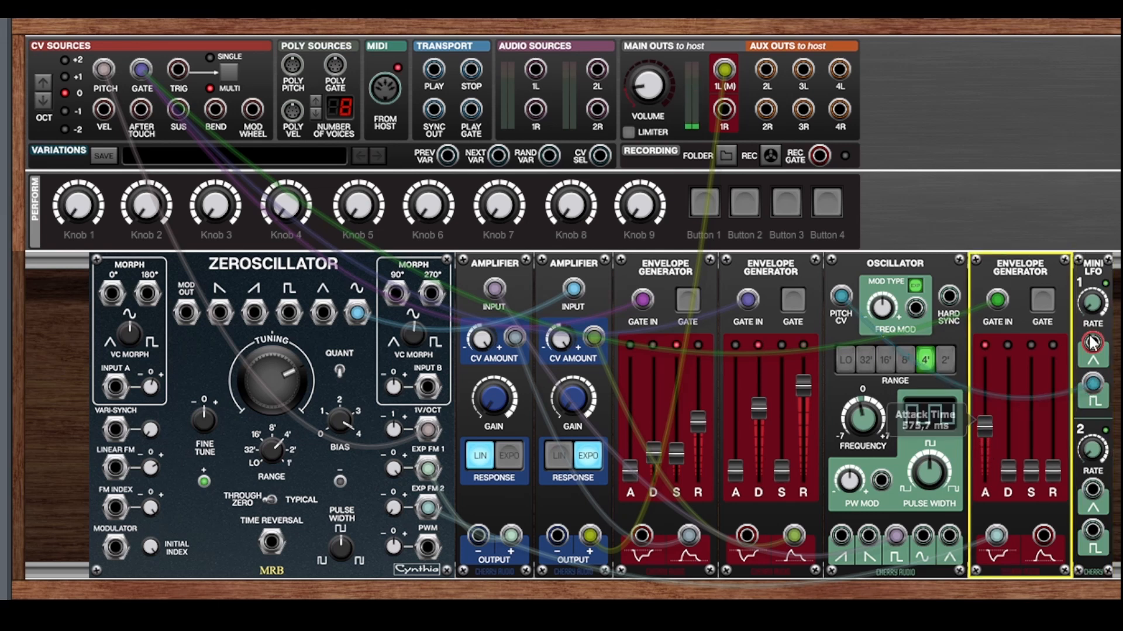
left_click_drag(1098, 316, 1097, 304)
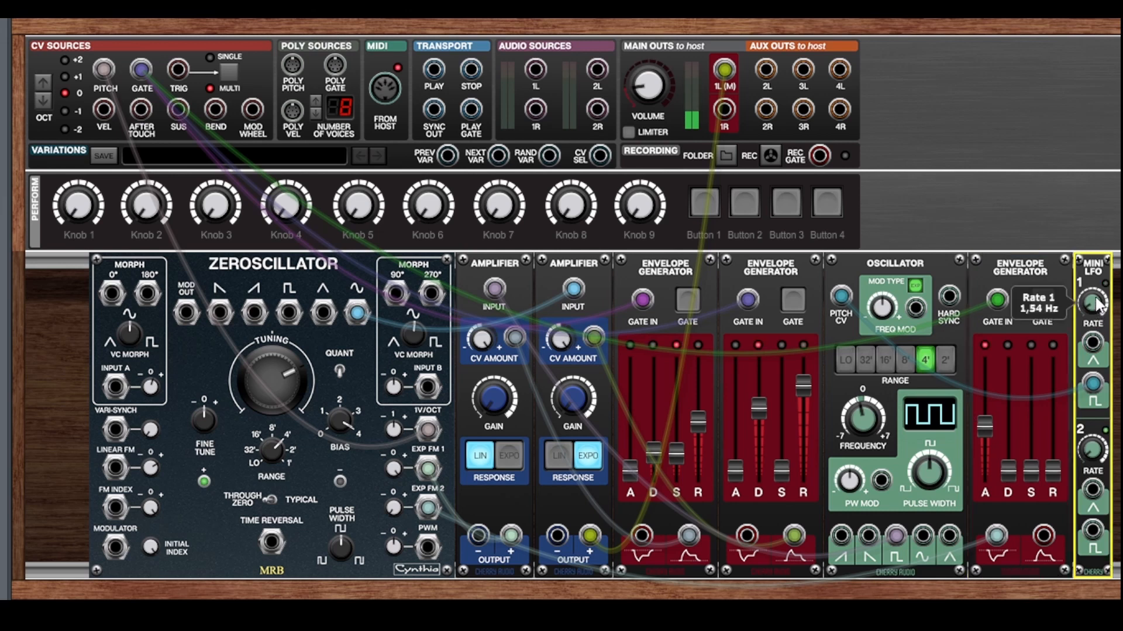
Step: Raise the third Envelope Generator's sustain, decay and release, and move the Oscillator's pitch cable back to LFO 1's triangle output
left_click_drag(1033, 468, 1033, 400)
left_click_drag(1008, 468, 1053, 375)
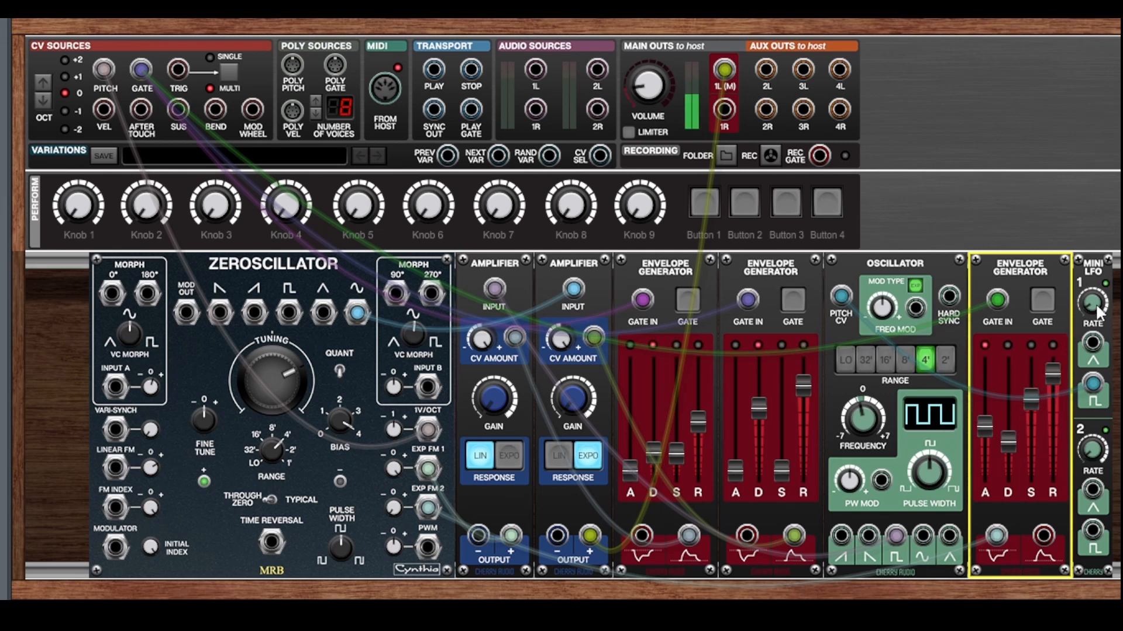
left_click_drag(1097, 313, 1092, 345)
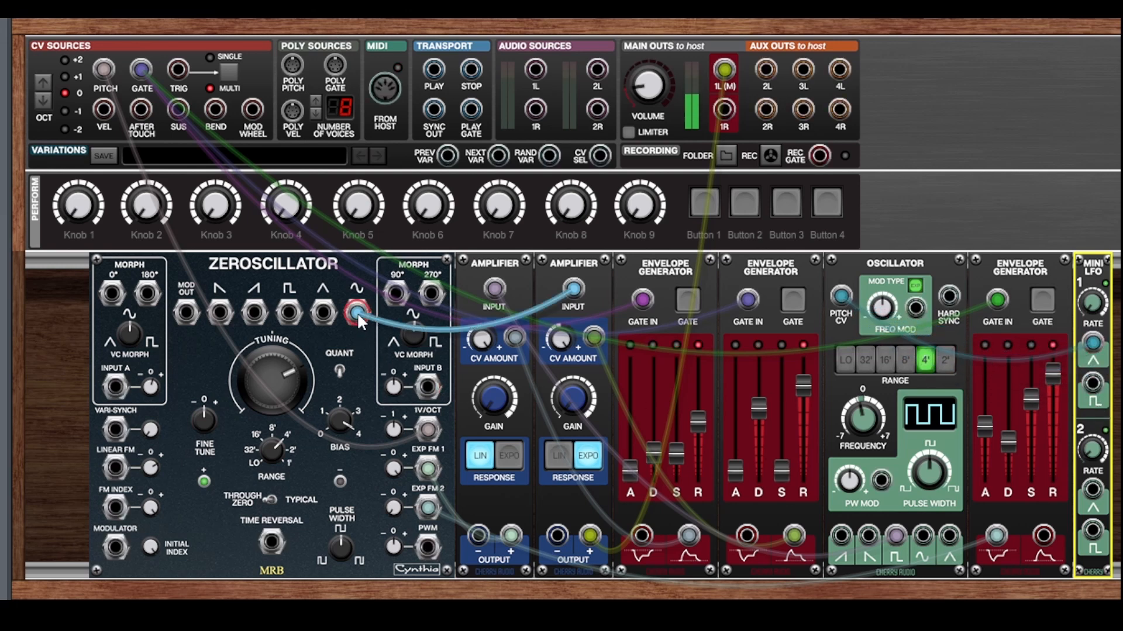
Step: Minimise the third Envelope Generator's release, sustain and decay, shorten its attack, and set the first's attack to 37.7 ms with slightly longer decay
left_click_drag(1061, 373, 1065, 499)
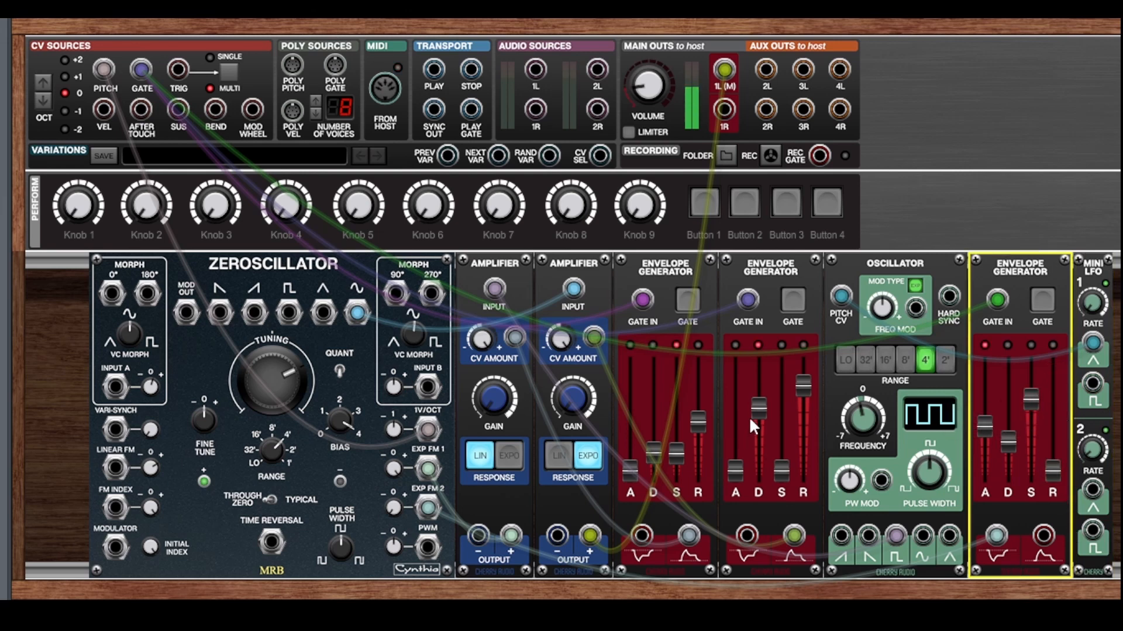
mouse_move(648, 449)
left_mouse_down()
mouse_move(652, 439)
mouse_move(680, 462)
mouse_move(630, 454)
left_mouse_up()
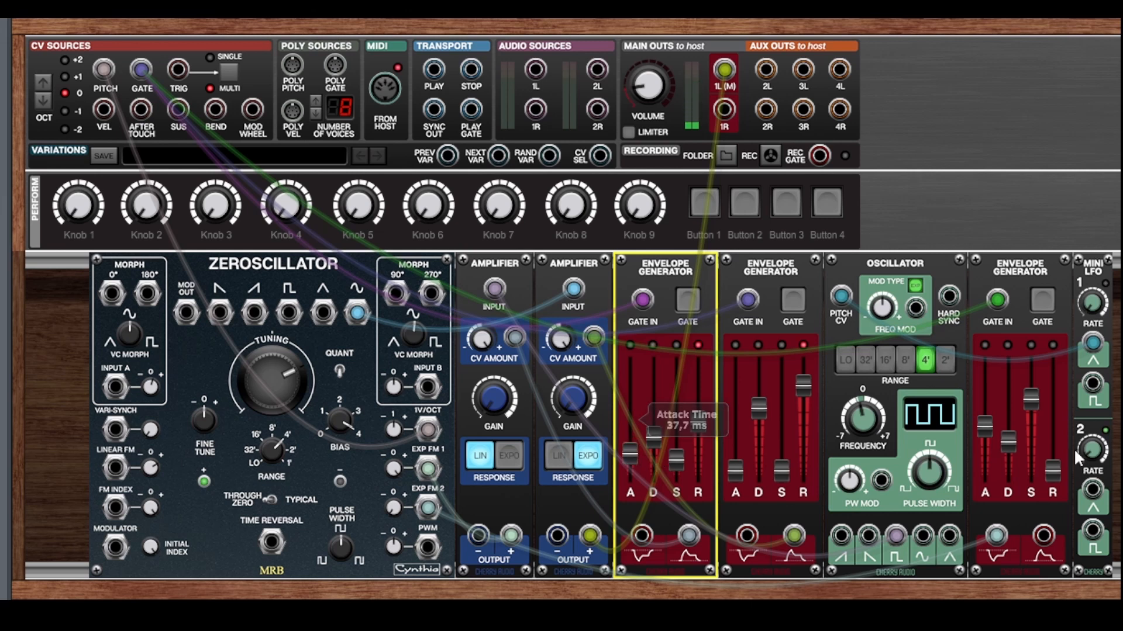
left_click_drag(1034, 420, 1030, 493)
left_click_drag(1009, 444, 1026, 500)
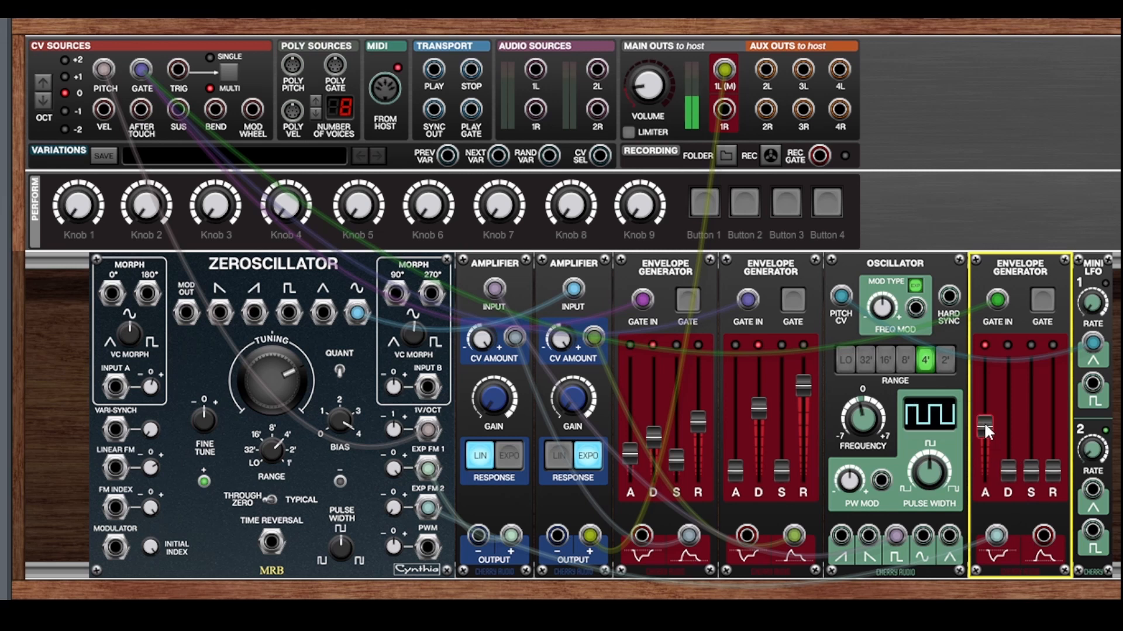
left_click_drag(980, 420, 984, 456)
Step: Speed up LFO 1, lengthen the third Envelope Generator's attack, and slow LFO 1 down again
left_click_drag(1095, 310, 1090, 226)
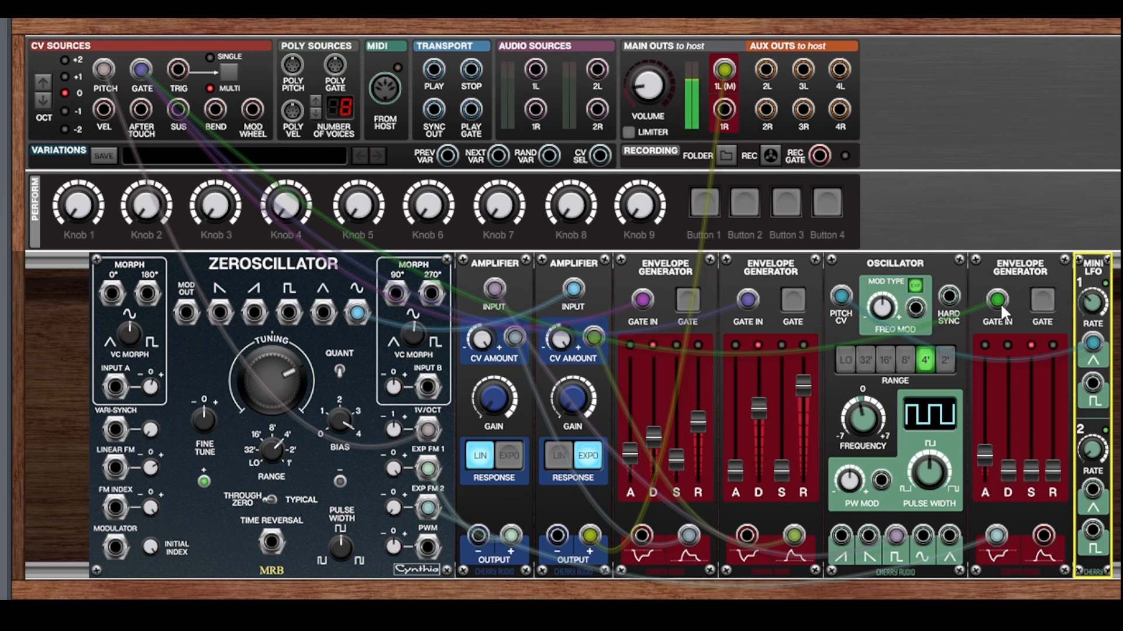
left_click_drag(984, 454, 980, 392)
left_click_drag(1091, 303, 1096, 354)
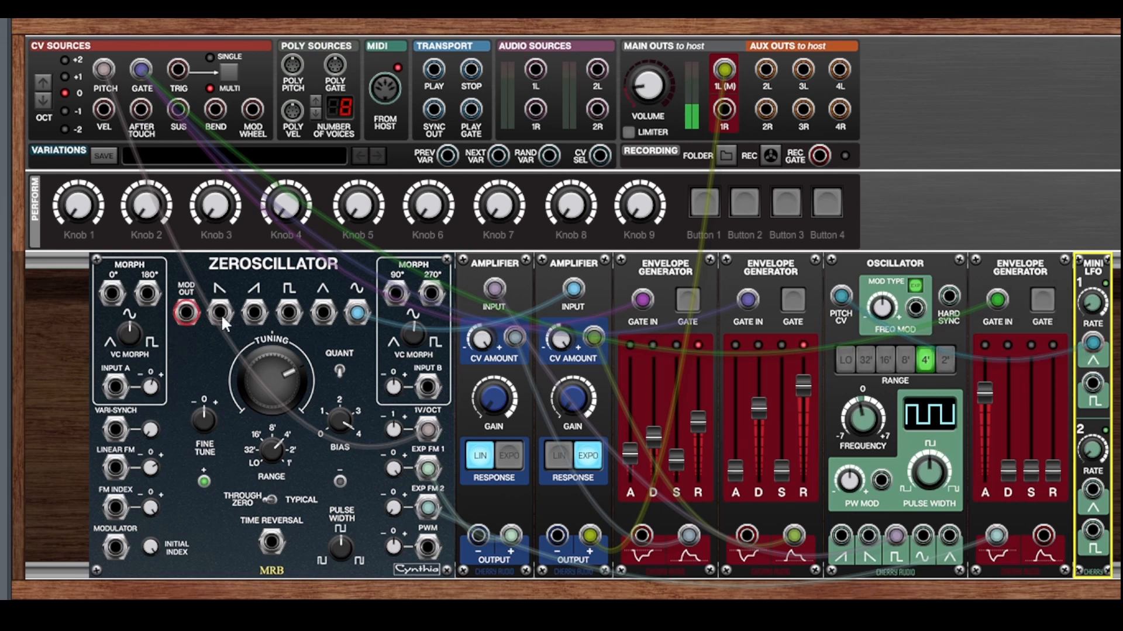
Step: Compare the Zeroscillator's rising sawtooth, pulse and triangle outputs with the Oscillator's pulse and sine, ending with pulse on both
left_click_drag(354, 311, 257, 314)
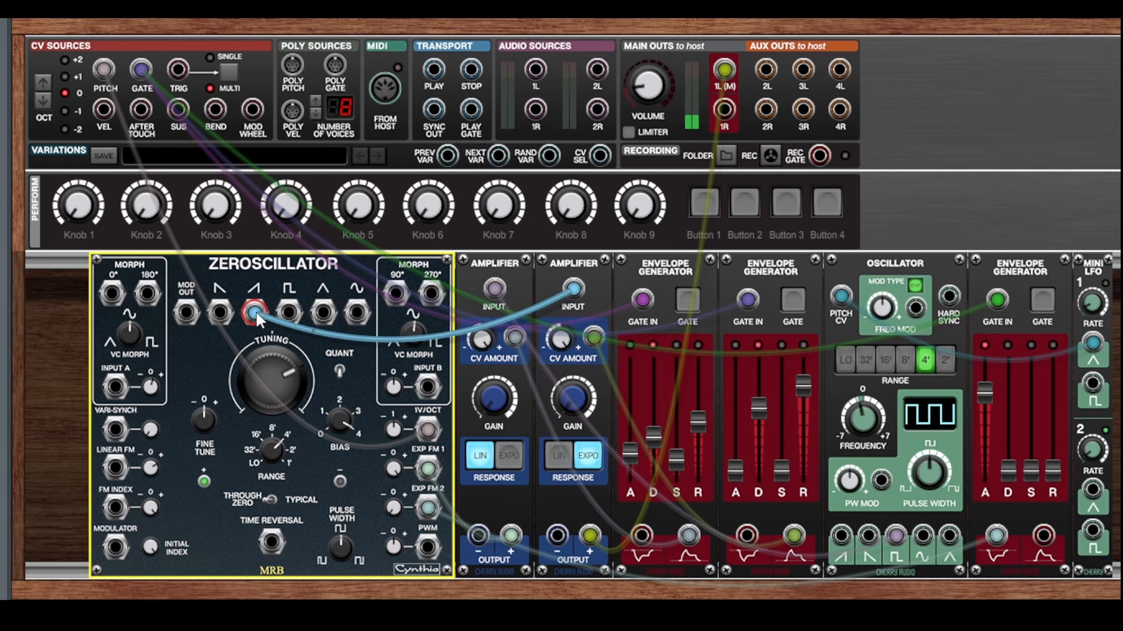
left_click_drag(257, 310, 288, 314)
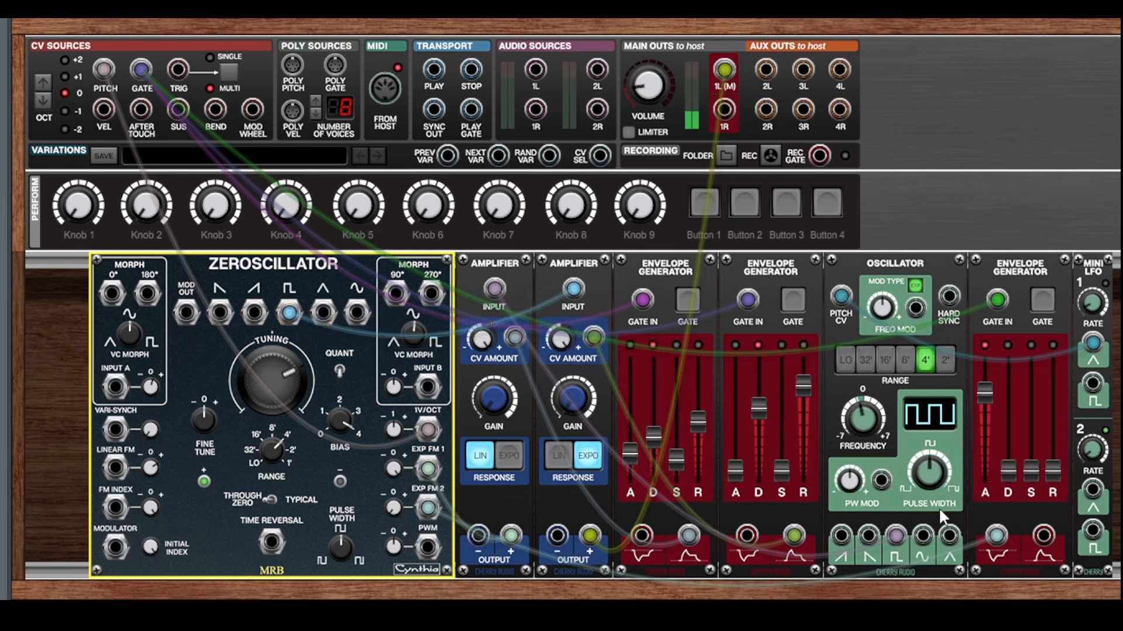
mouse_move(897, 535)
left_click_drag(897, 534, 921, 533)
left_click_drag(287, 312, 320, 314)
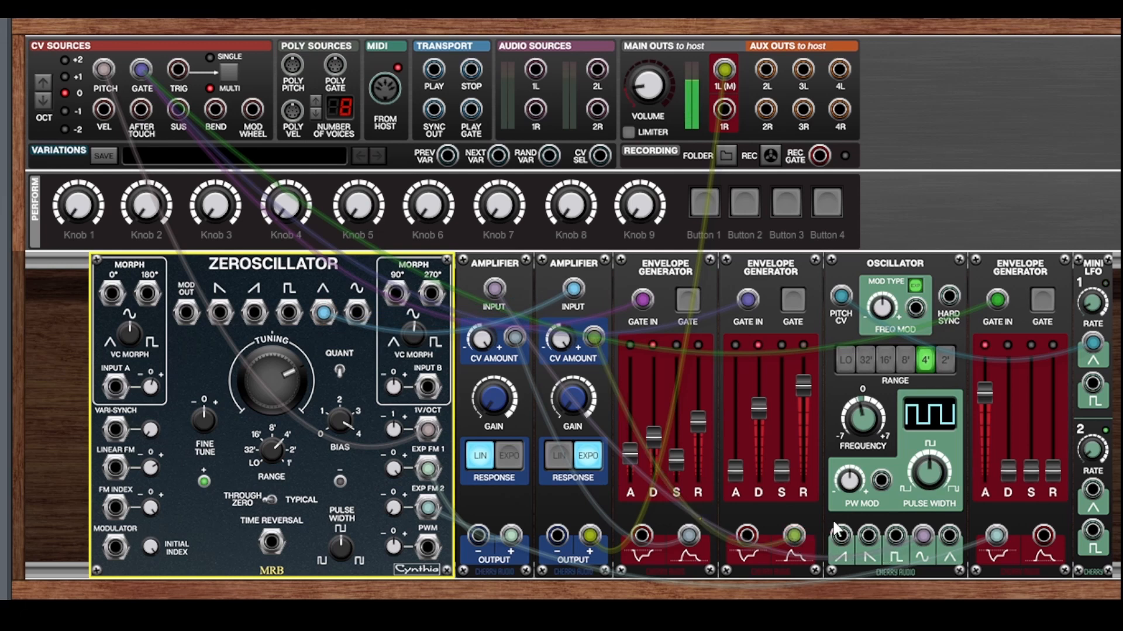
left_click_drag(927, 532, 894, 534)
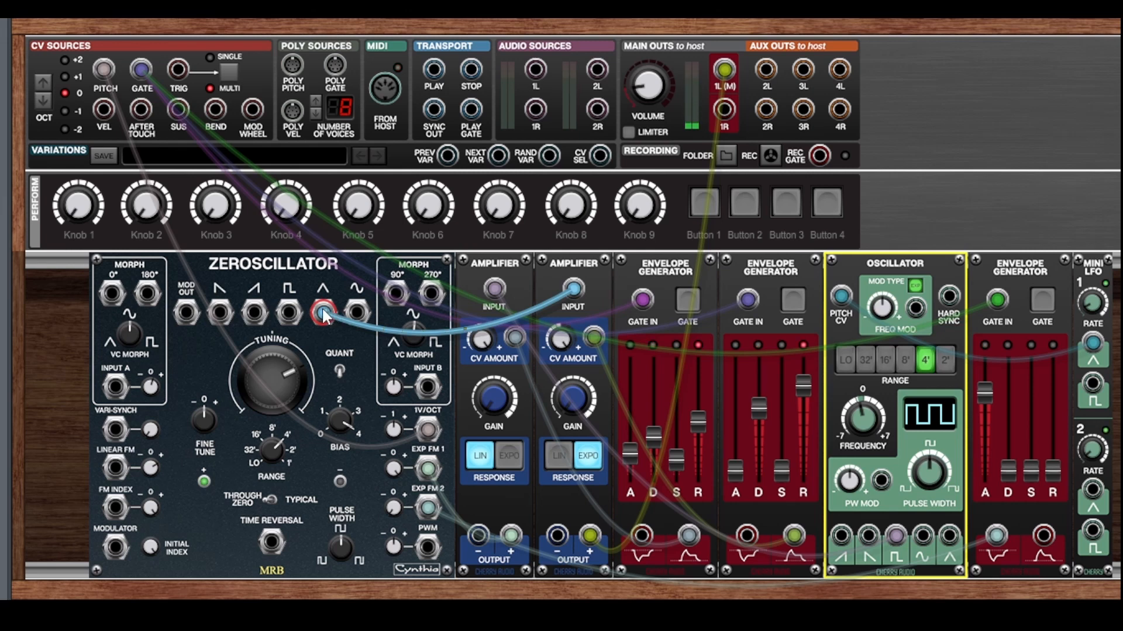
left_click_drag(324, 316, 289, 313)
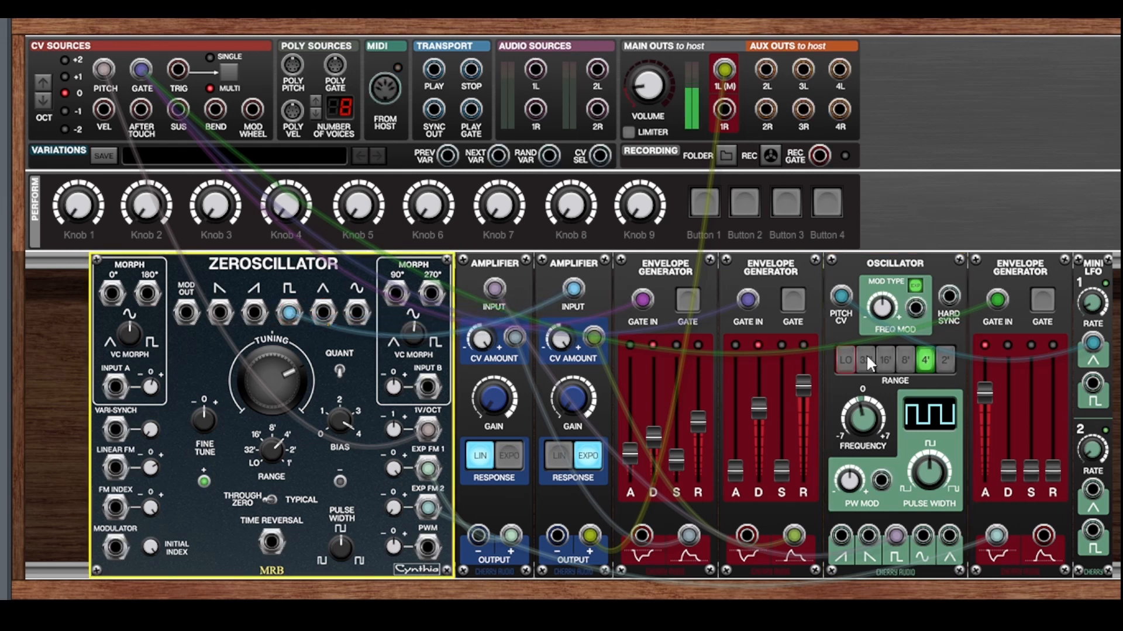
Step: Lower the third Envelope Generator's attack to its minimum and set the first Envelope Generator's attack to 2.0 ms
left_click_drag(976, 387, 986, 490)
left_click(1081, 325)
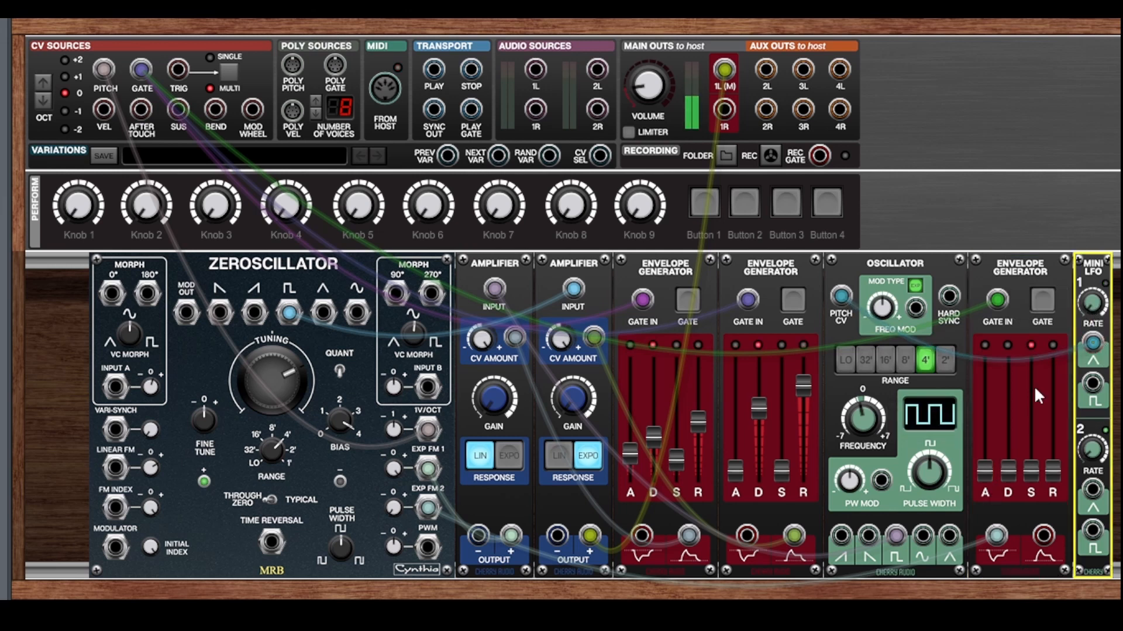
left_click_drag(631, 453, 629, 491)
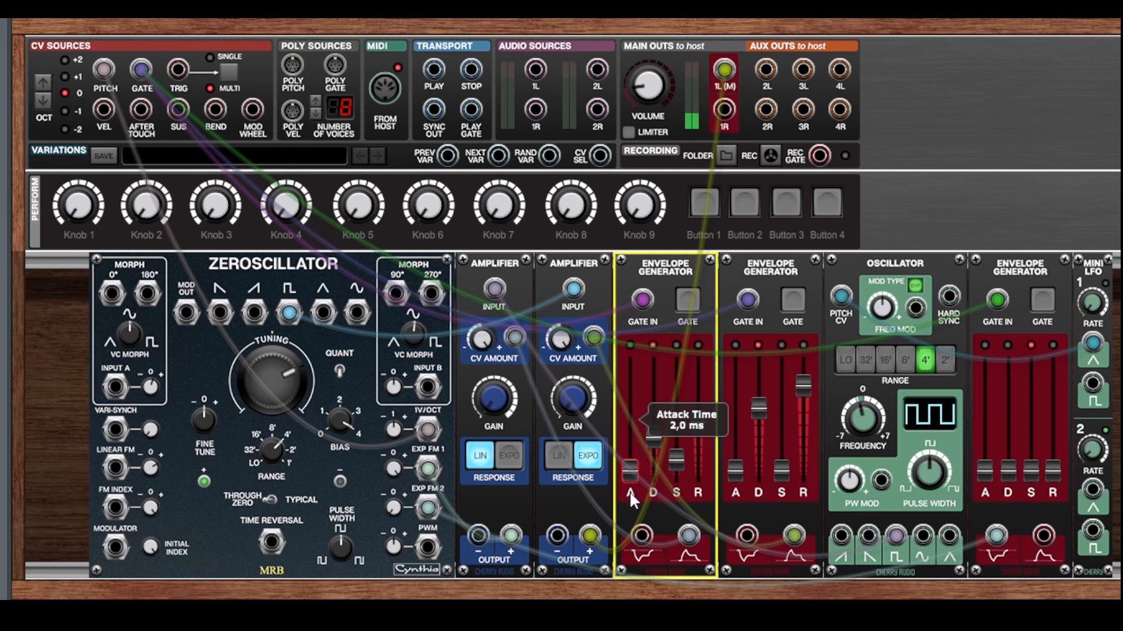
Step: Shorten the first two Envelope Generators' decay, set the first's sustain to 0.0%, and lengthen the third's attack
left_click(761, 416)
left_click_drag(760, 417, 760, 420)
left_click_drag(653, 440, 680, 482)
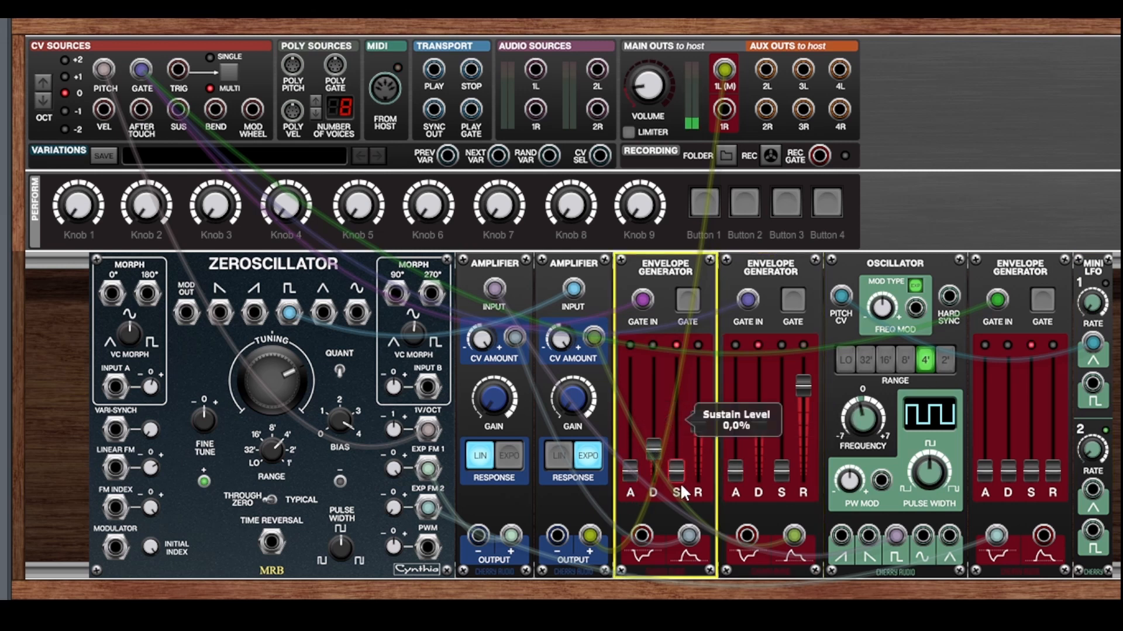
left_click_drag(985, 469, 983, 444)
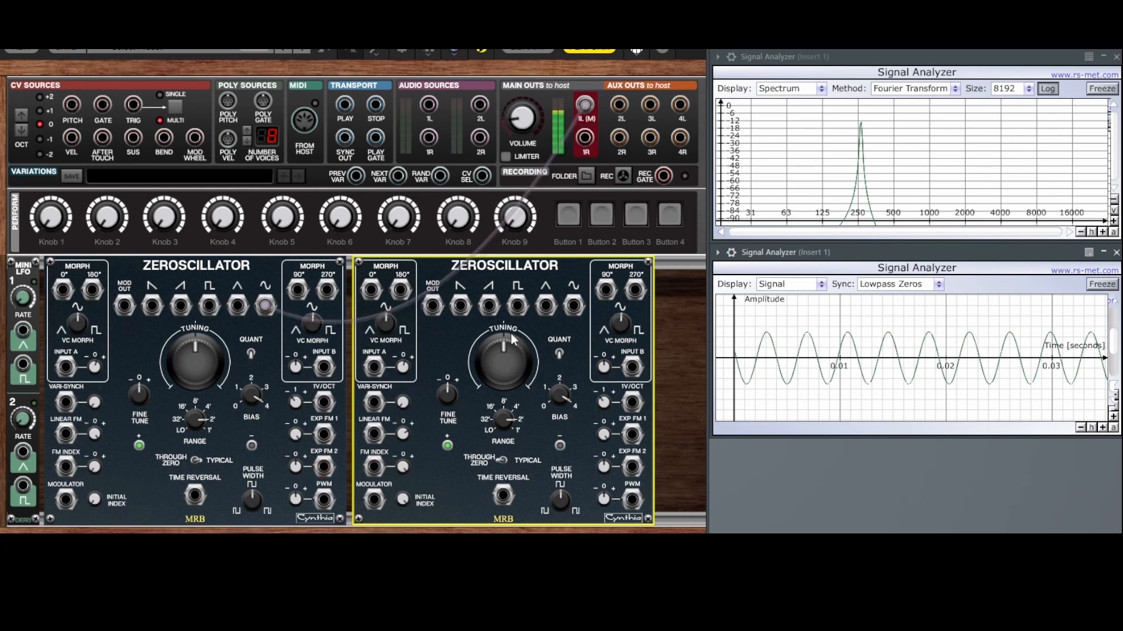
Step: Patch the second Zeroscillator's sine output into the first's Linear FM input and adjust the modulation amount
left_click_drag(574, 306, 103, 507)
left_click_drag(98, 454, 93, 529)
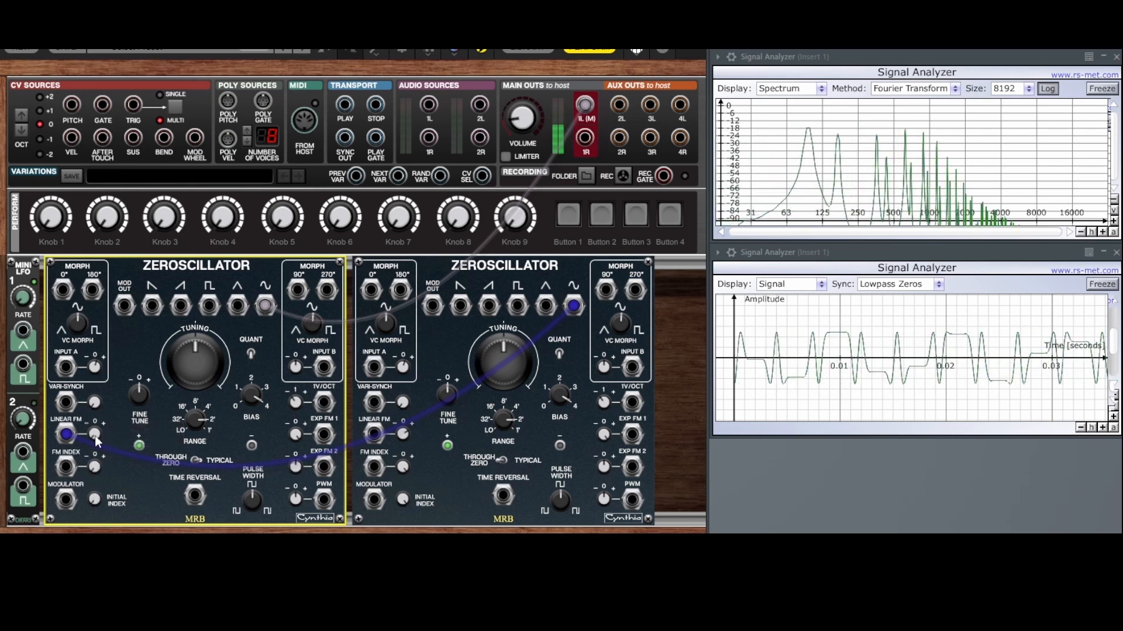
Step: Switch the Linear FM source to the second Zeroscillator's pulse output and vary the first's Linear FM amount
left_click_drag(94, 433, 134, 266)
left_click_drag(574, 305, 518, 305)
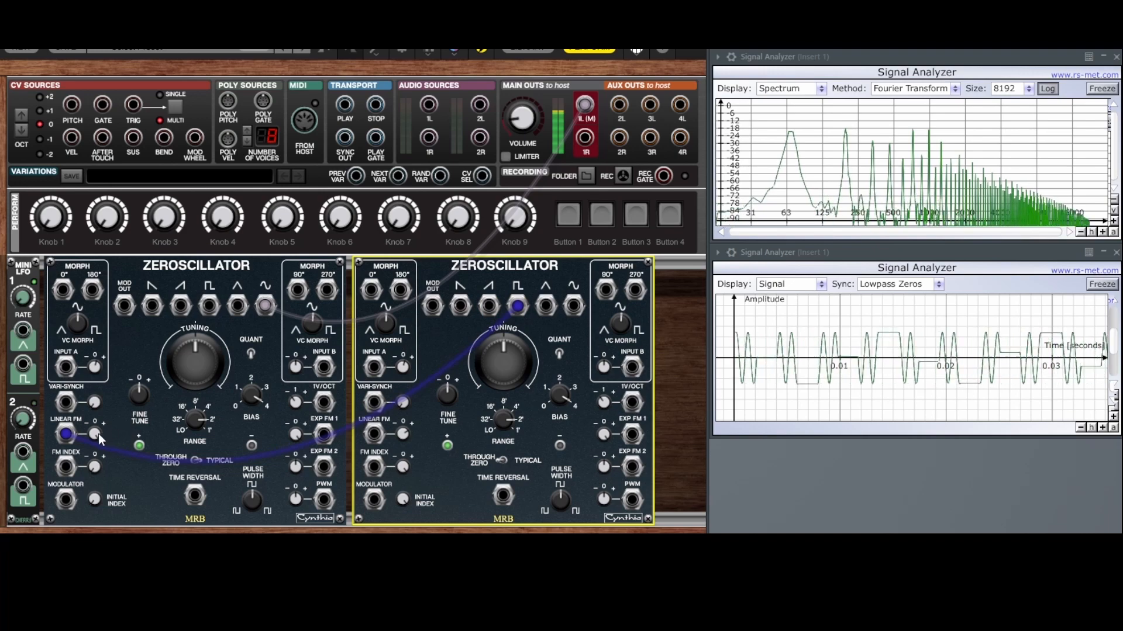
left_click_drag(96, 435, 111, 542)
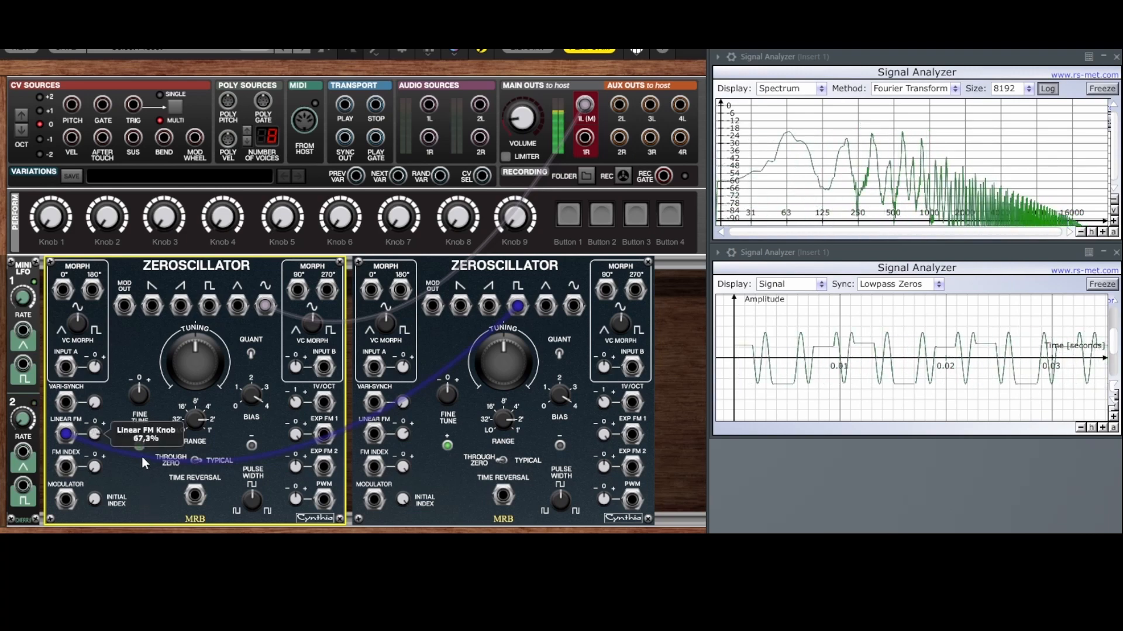
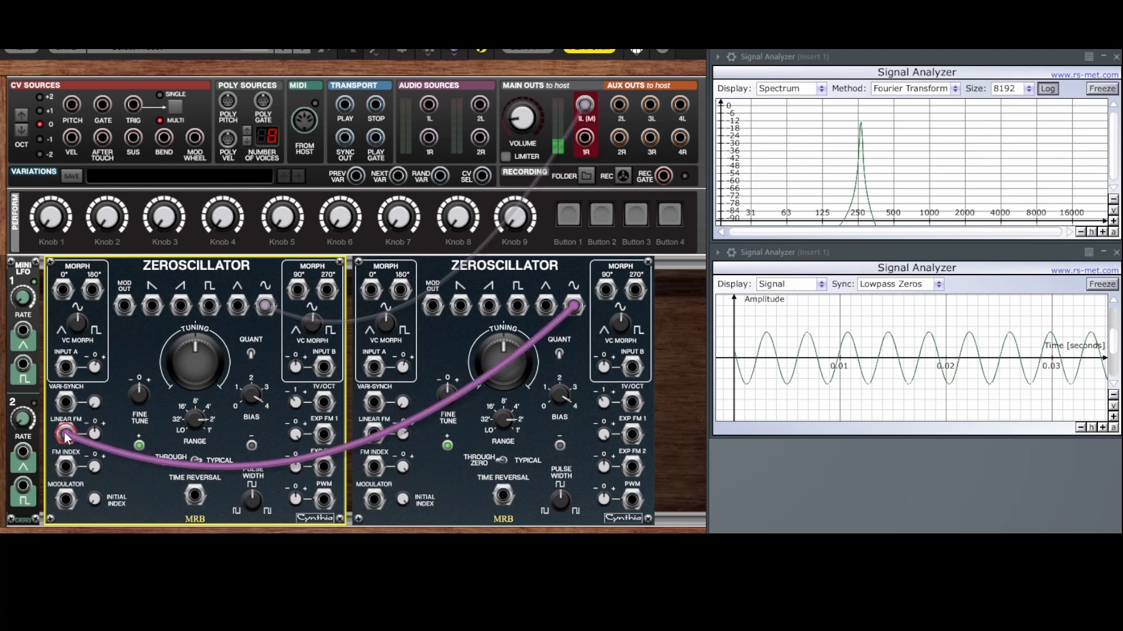
Step: Move the second Zeroscillator's sine from Linear FM to the first's Modulator input and modulate its FM Index with Mini LFO 1's triangle
left_click_drag(66, 434, 71, 498)
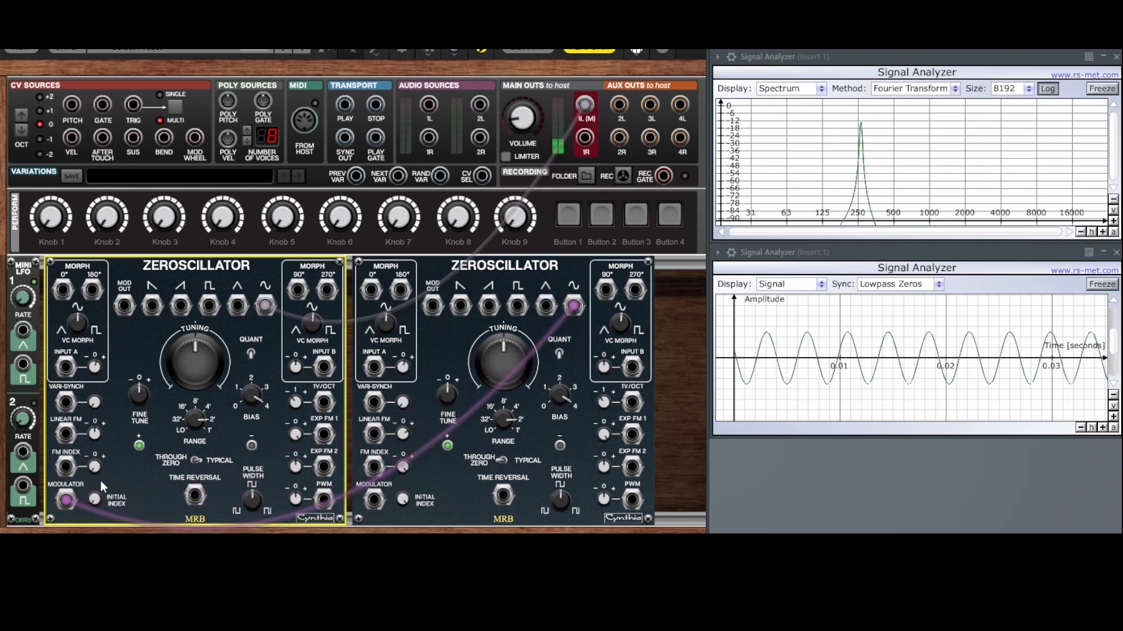
left_click_drag(23, 330, 66, 469)
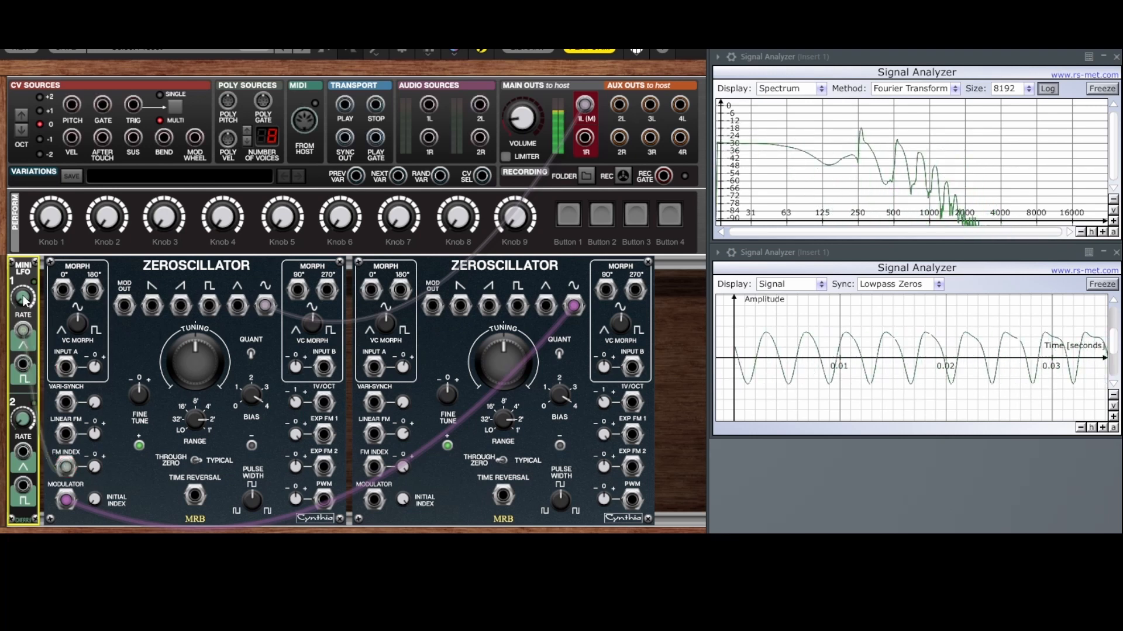
left_click_drag(97, 472, 92, 514)
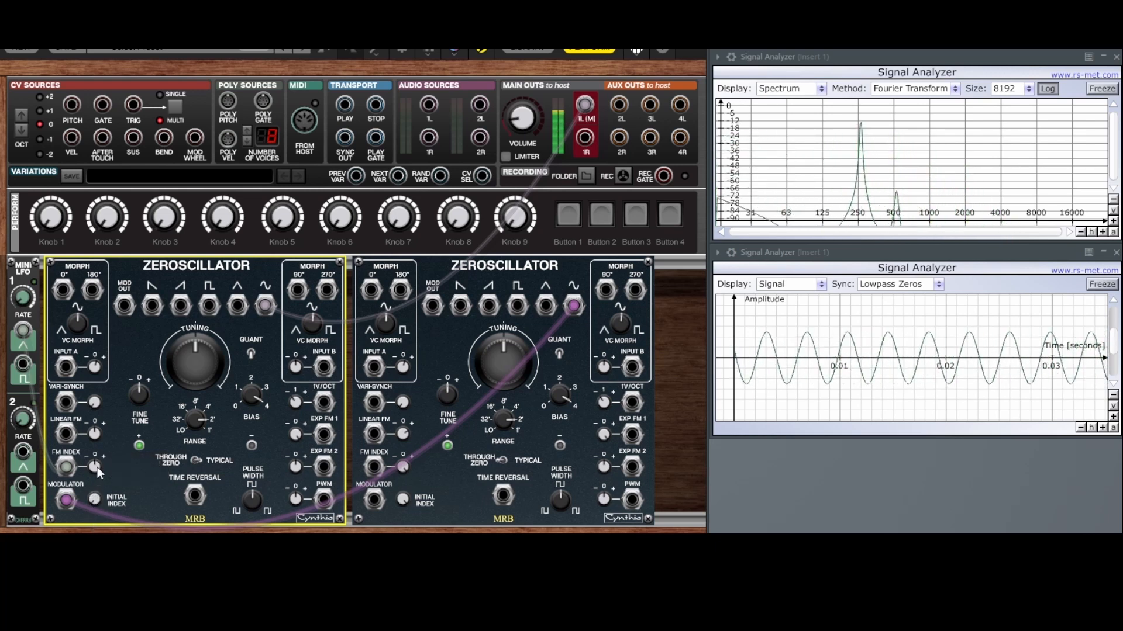
Step: Vary the first Zeroscillator's Initial Index and raise its FM Index knob to about 2.9%
mouse_move(94, 497)
left_click_drag(98, 459, 99, 436)
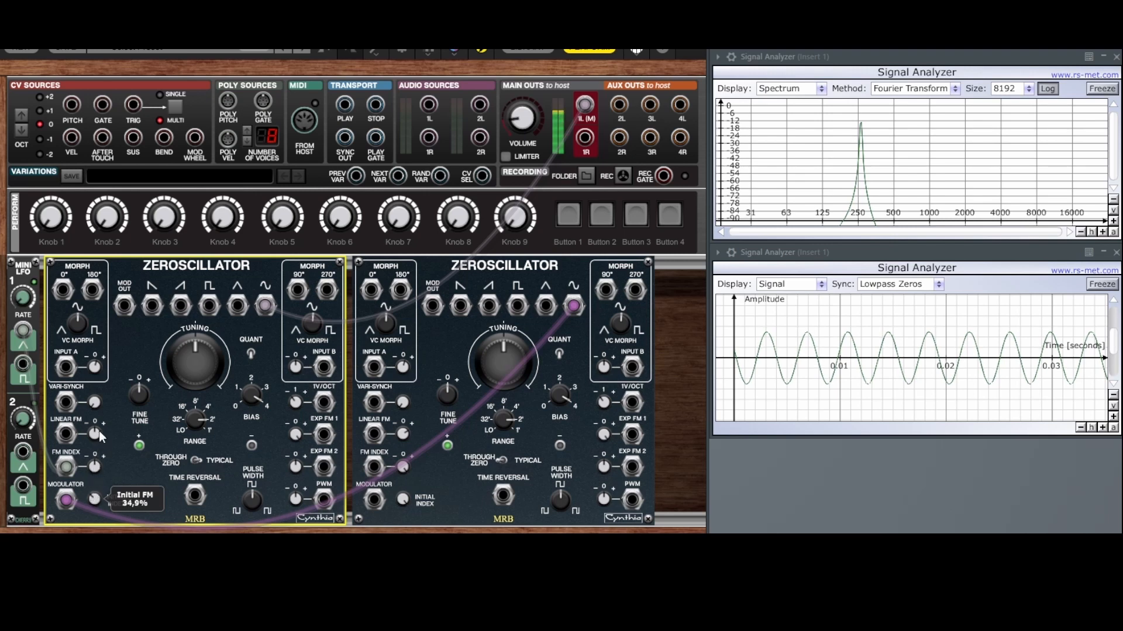
left_click_drag(107, 373, 123, 295)
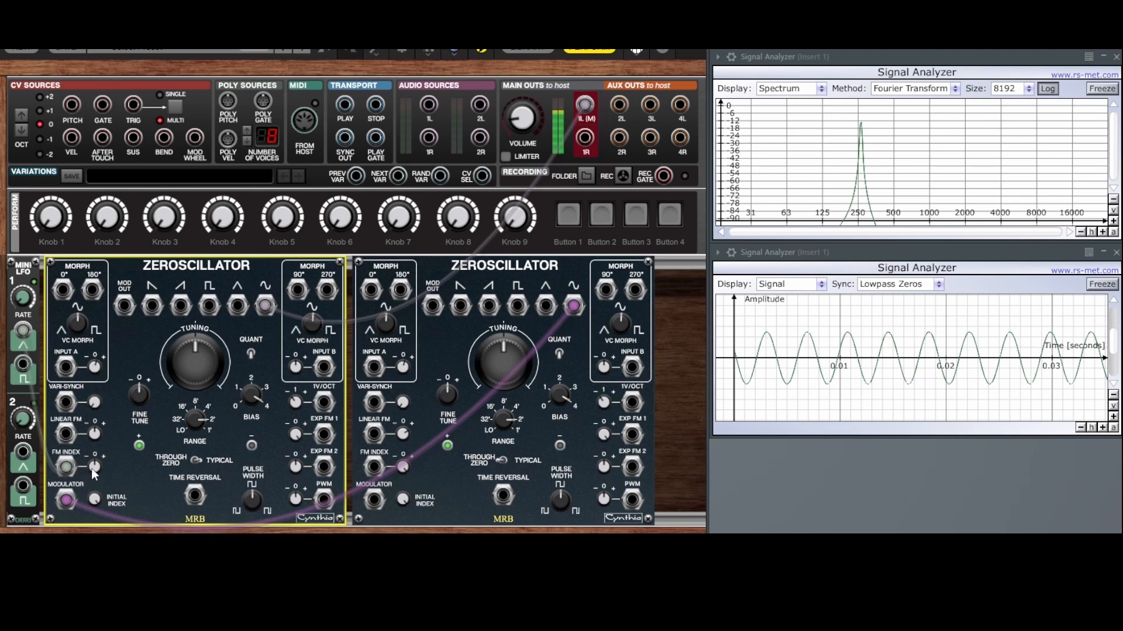
left_click_drag(94, 468, 95, 464)
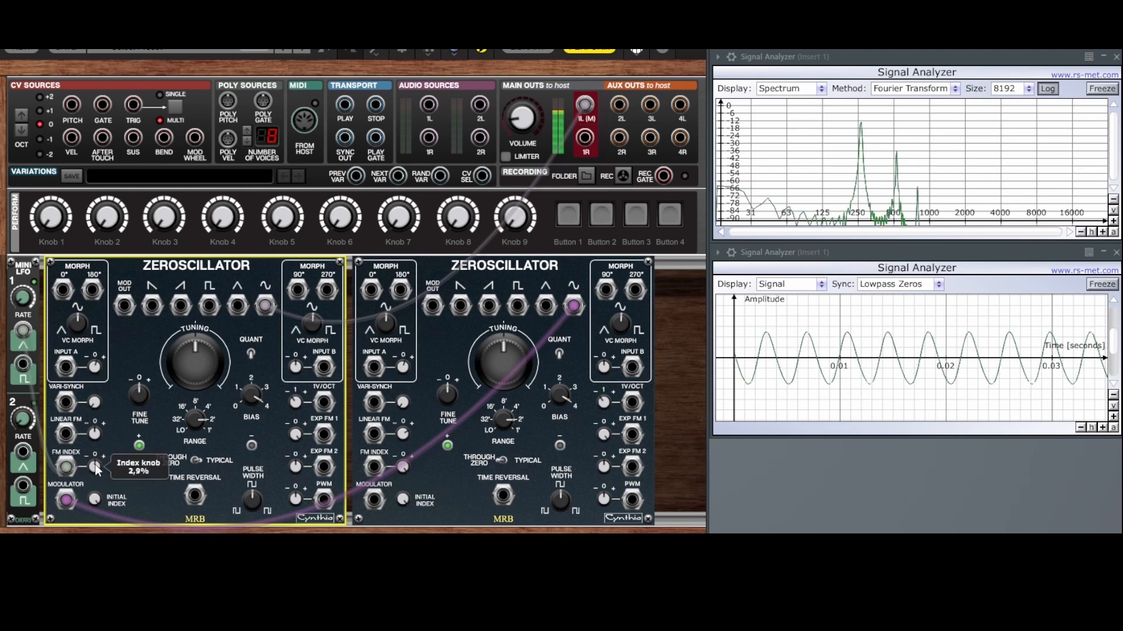
Step: Unplug Mini LFO 1 from the FM Index input and set the FM Index knob to 0.0%
left_click_drag(23, 331, 32, 468)
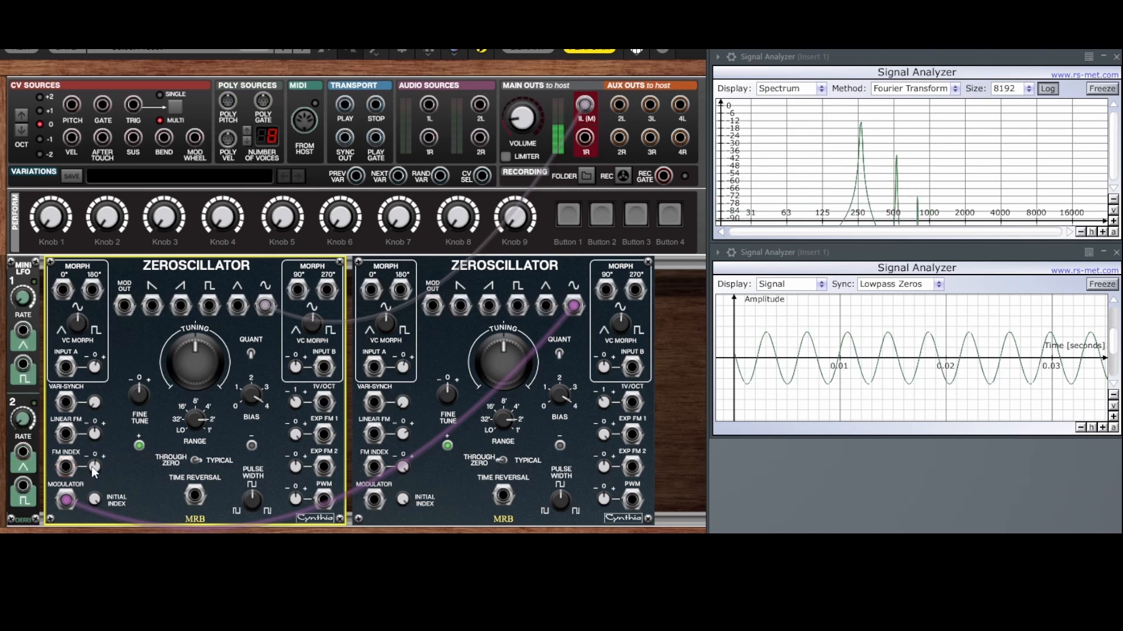
mouse_move(92, 468)
left_click_drag(94, 469, 97, 473)
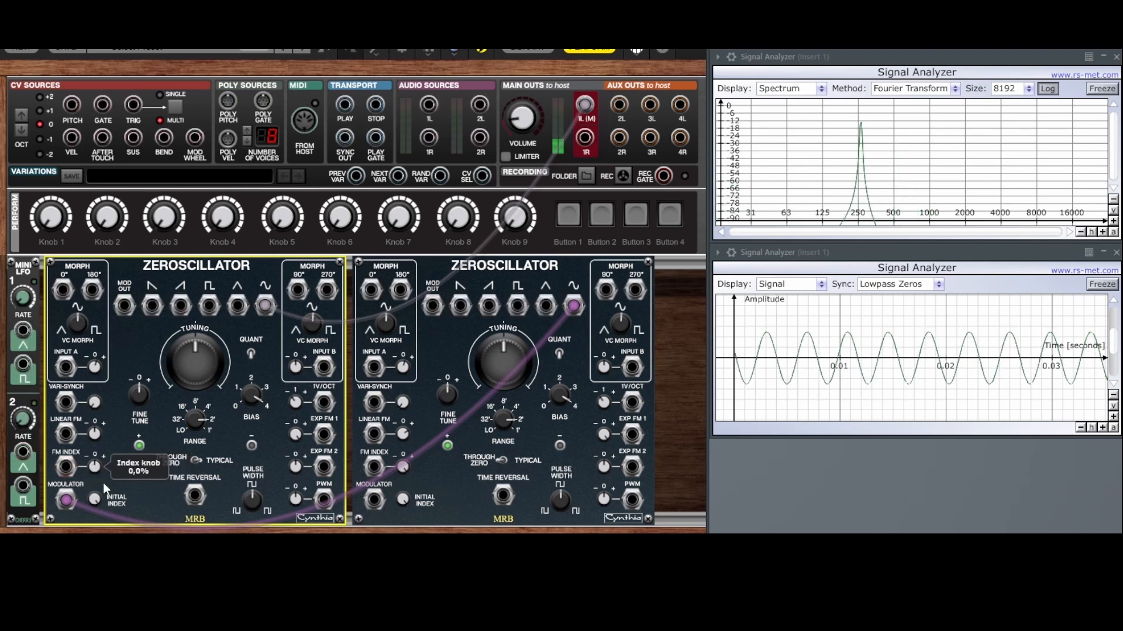
Step: Sweep the first Zeroscillator's Initial Index across its range without FM Index modulation
mouse_move(93, 514)
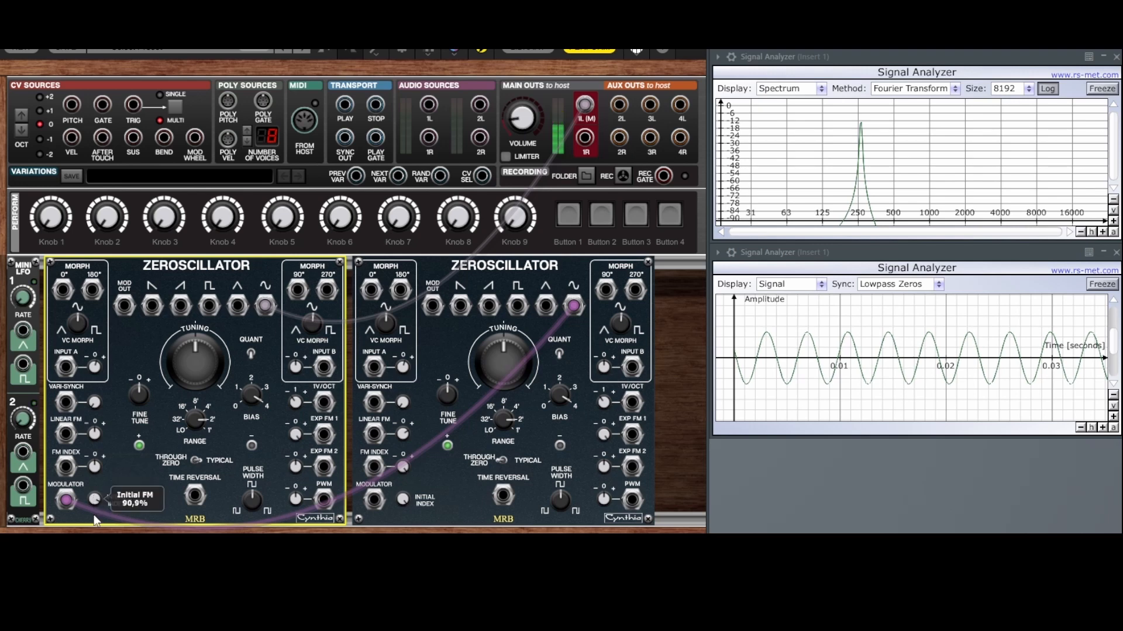
left_click_drag(94, 498, 92, 452)
left_click_drag(94, 372, 117, 271)
Step: Patch Mini LFO 1's triangle output back into FM Index and try different FM Index and Initial Index amounts
left_click_drag(24, 332, 94, 465)
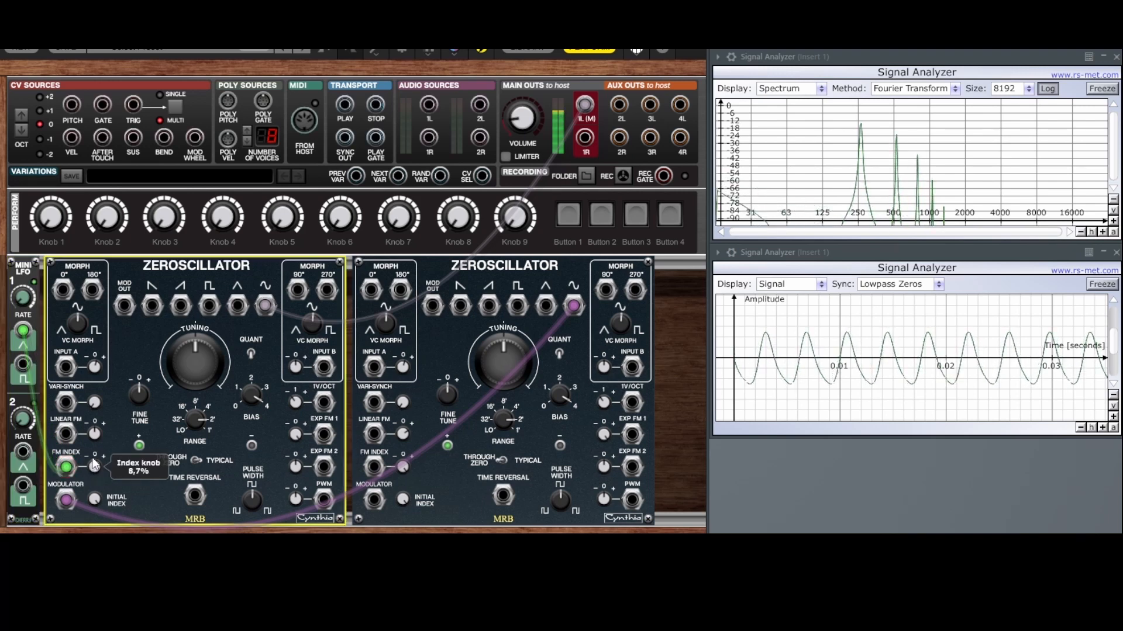
mouse_move(95, 500)
left_mouse_down()
mouse_move(95, 526)
mouse_move(94, 494)
left_mouse_up()
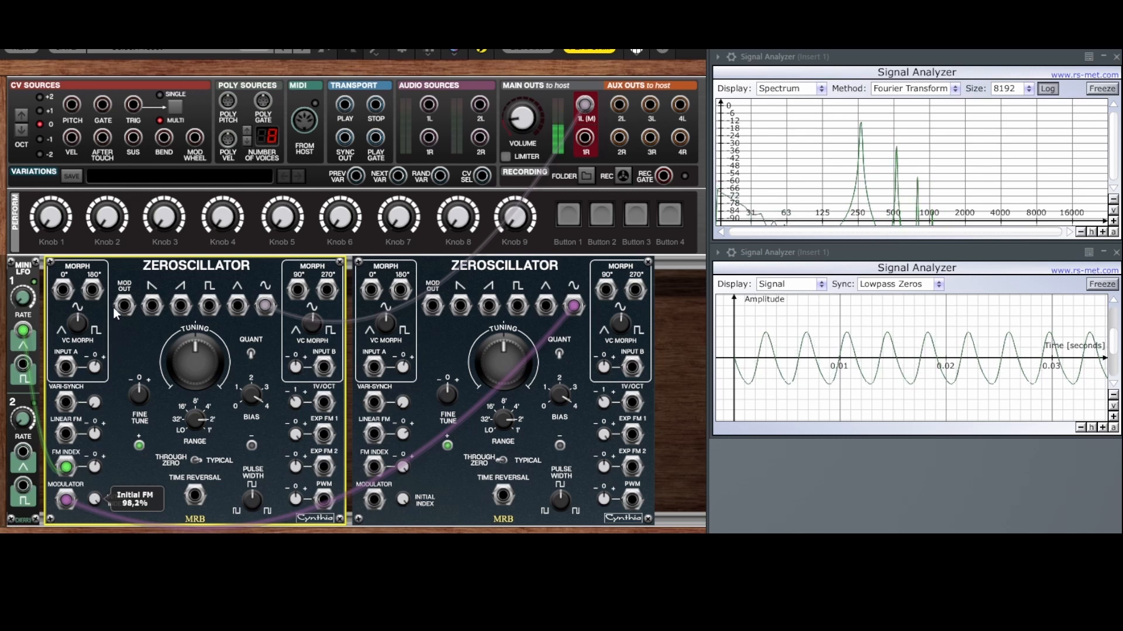
left_click_drag(94, 468, 96, 436)
left_click_drag(96, 500, 96, 541)
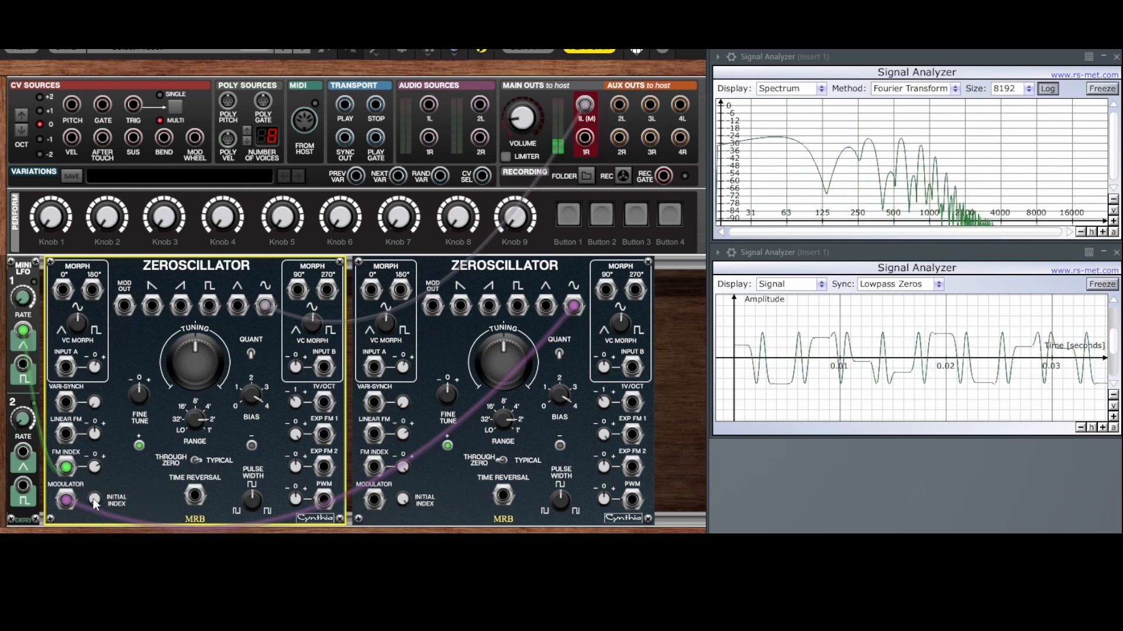
left_click_drag(93, 499, 101, 367)
left_click_drag(115, 317, 155, 335)
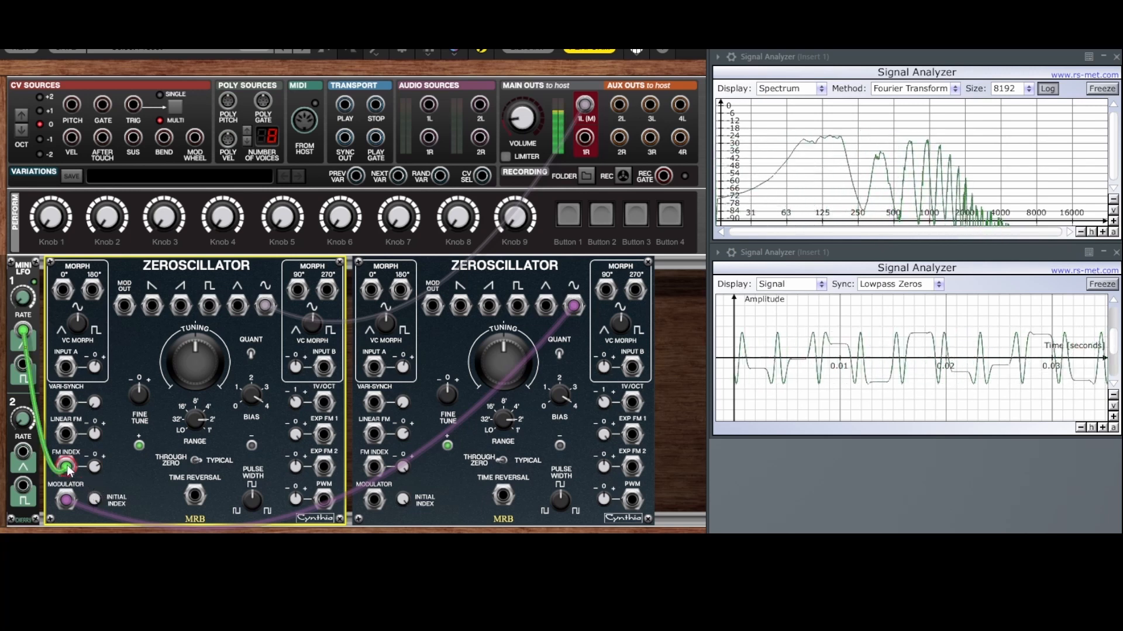
Step: Unplug Mini LFO 1 from FM Index and vary the FM Index and Initial Index knobs without modulation
left_click_drag(67, 465, 97, 445)
left_click_drag(127, 315, 143, 271)
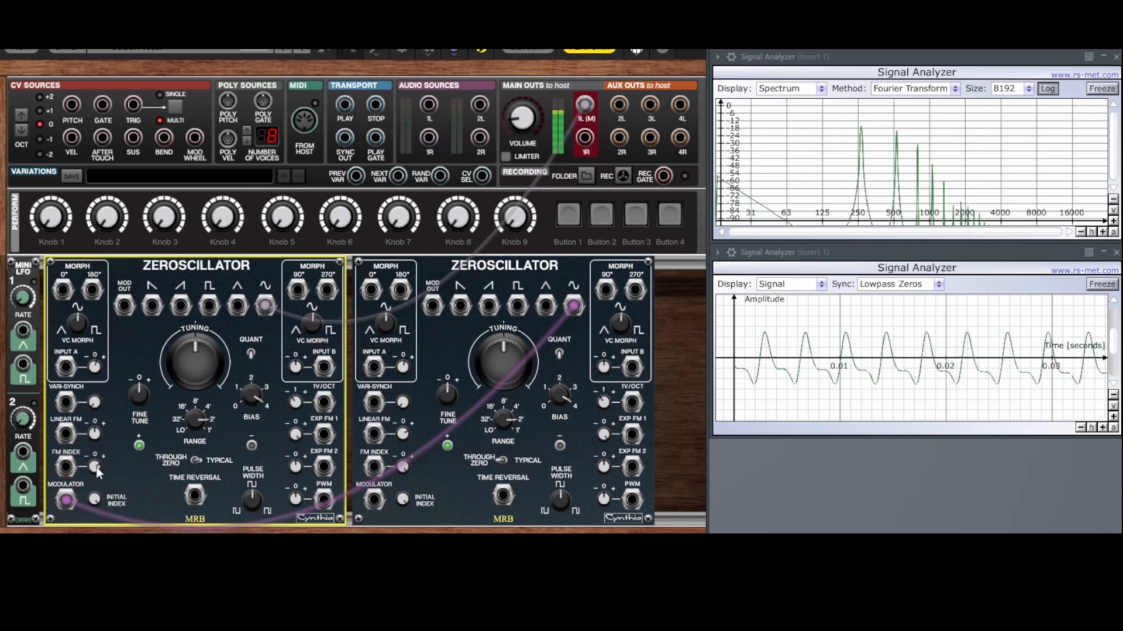
mouse_move(94, 471)
left_click_drag(98, 440, 100, 423)
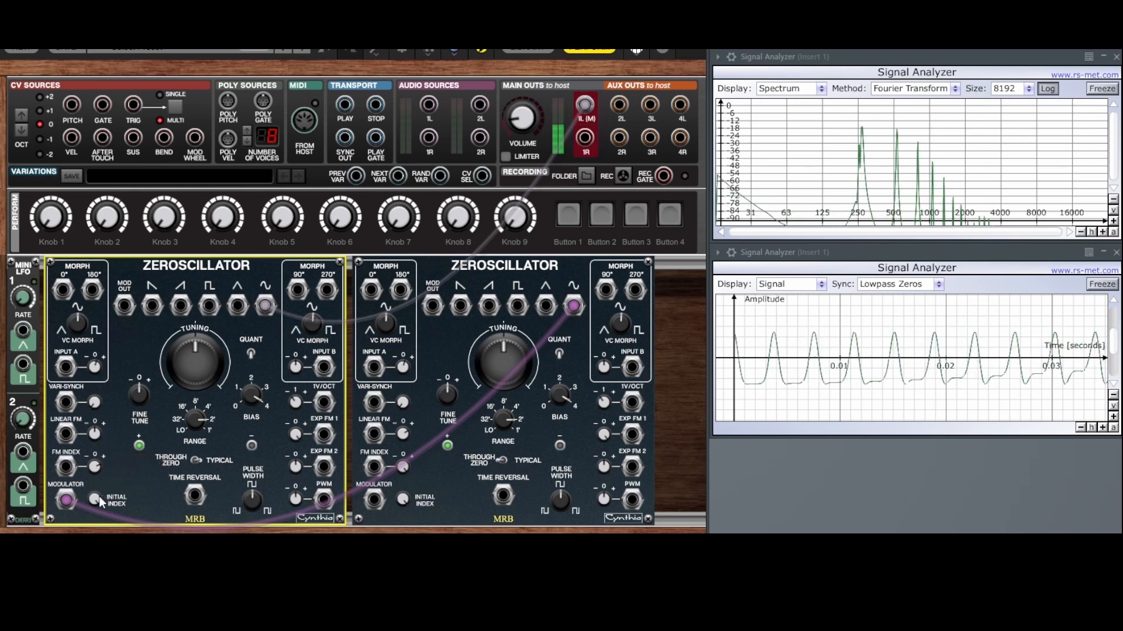
left_click_drag(96, 501, 114, 432)
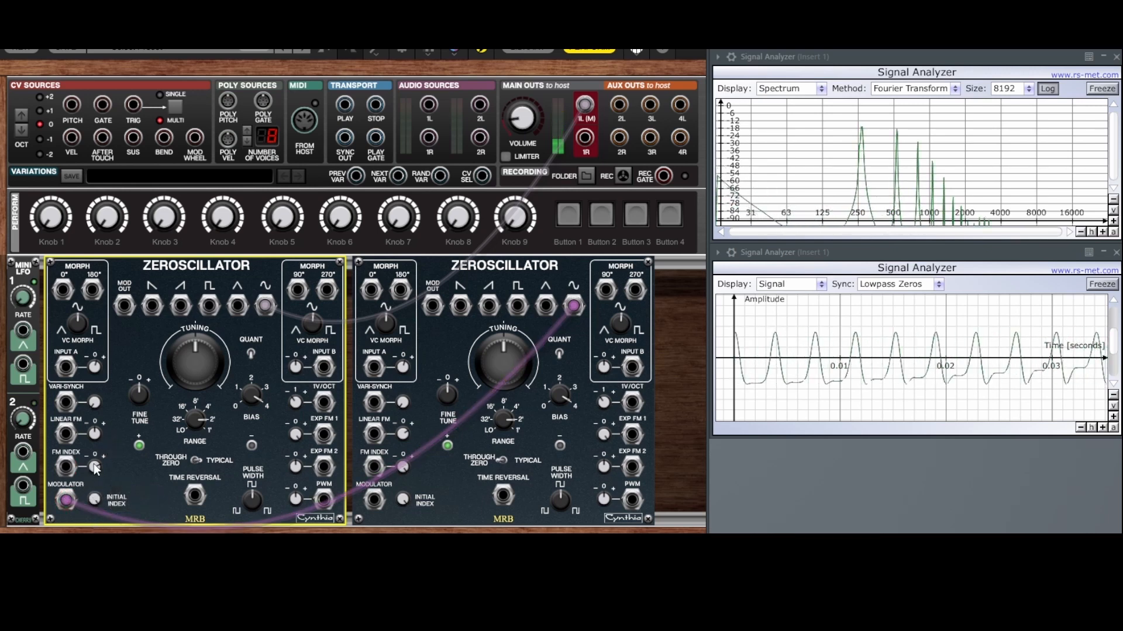
mouse_move(96, 468)
left_mouse_down()
mouse_move(86, 526)
mouse_move(86, 455)
mouse_move(92, 504)
mouse_move(103, 456)
mouse_move(98, 482)
mouse_move(94, 468)
left_mouse_up()
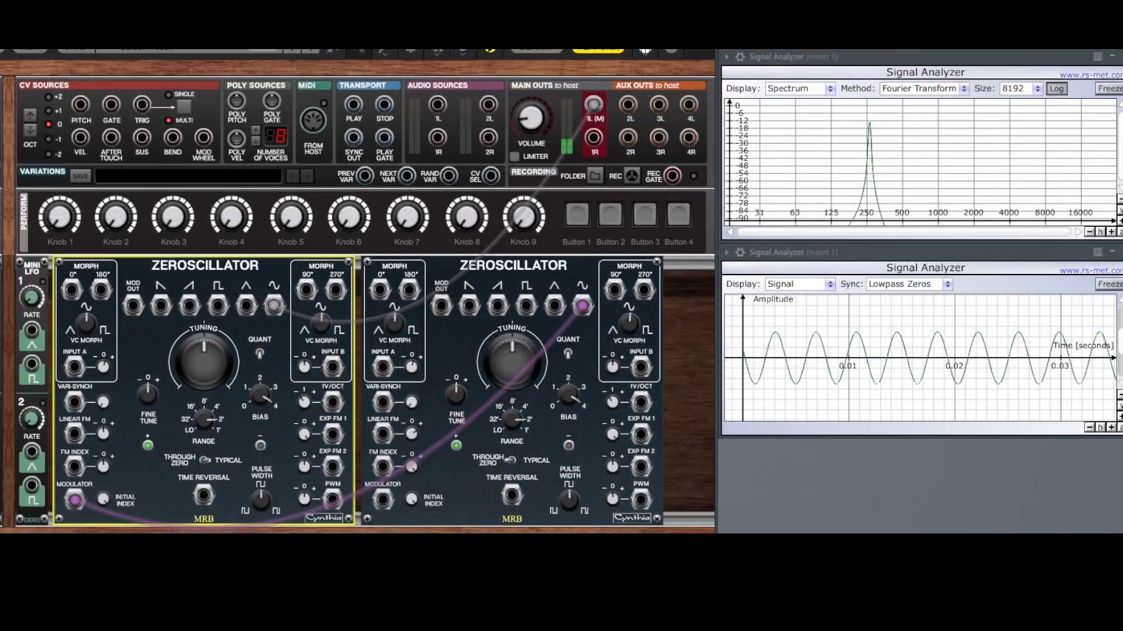
Step: Sweep Initial Index from 100.0% and adjust the FM Index knob to compare their effect on the spectrum
left_click(96, 500)
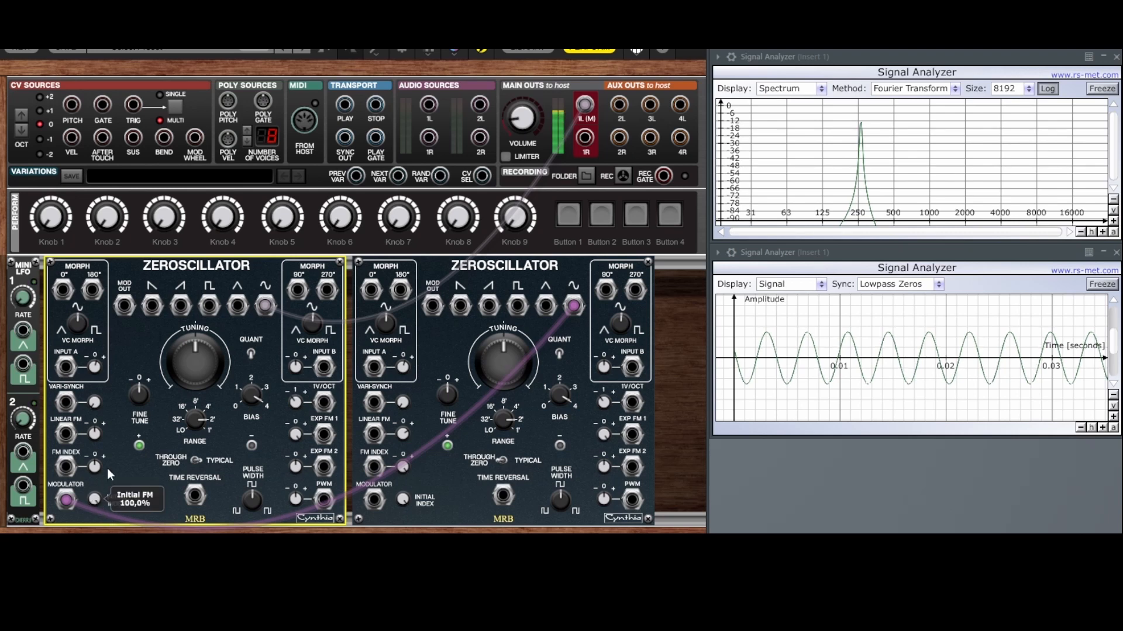
left_click_drag(95, 498, 97, 450)
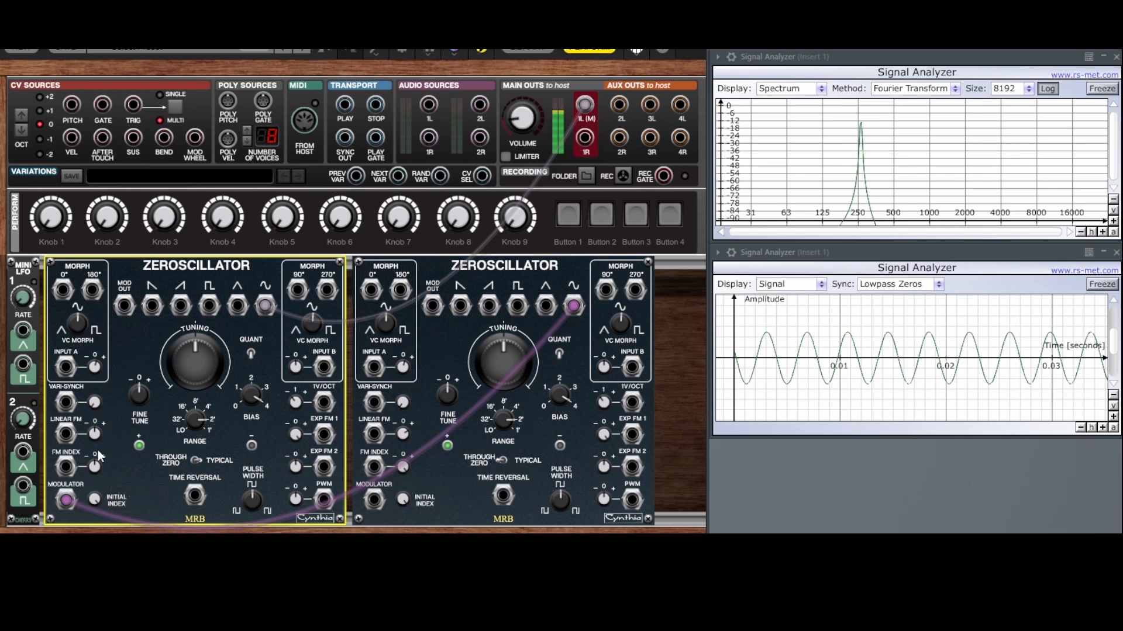
left_click(95, 465)
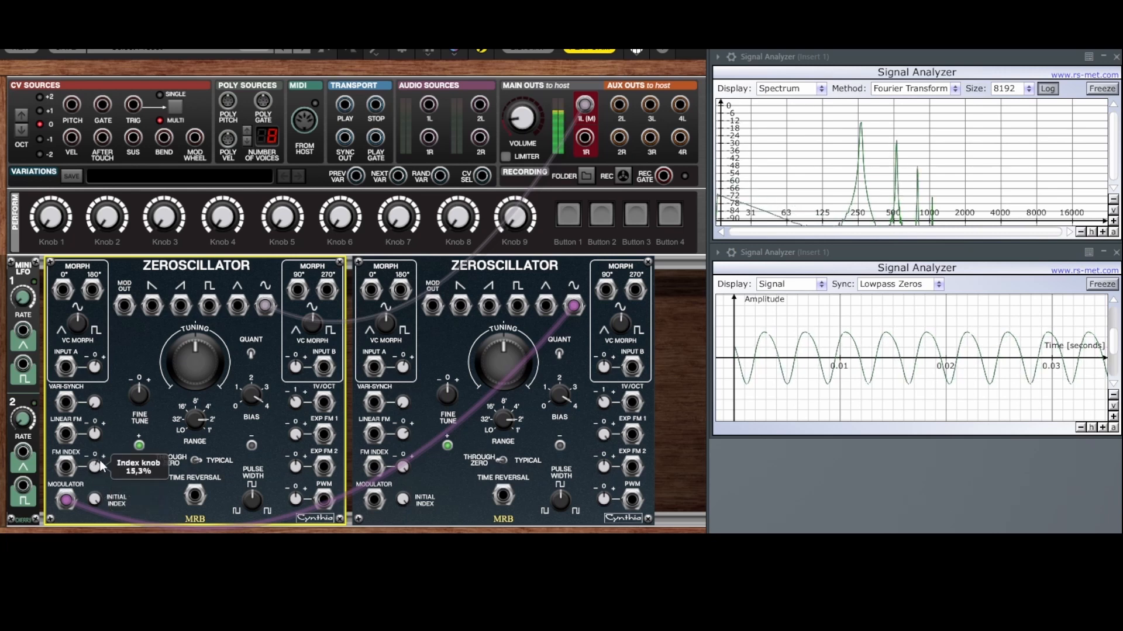
left_click_drag(95, 500, 106, 395)
left_click_drag(94, 499, 90, 474)
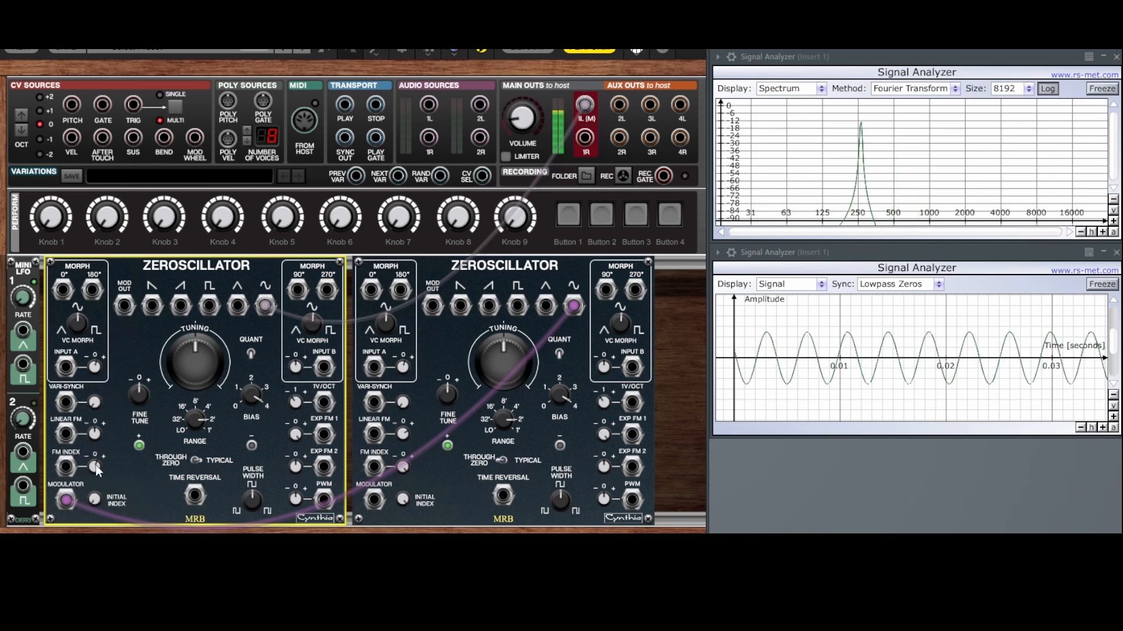
Step: Sweep the Initial Index repeatedly to hear and view the sine modulation through the Modulator input
left_click_drag(95, 504, 95, 461)
left_click_drag(93, 500, 118, 265)
mouse_move(97, 501)
left_mouse_down()
mouse_move(90, 523)
mouse_move(97, 497)
left_mouse_up()
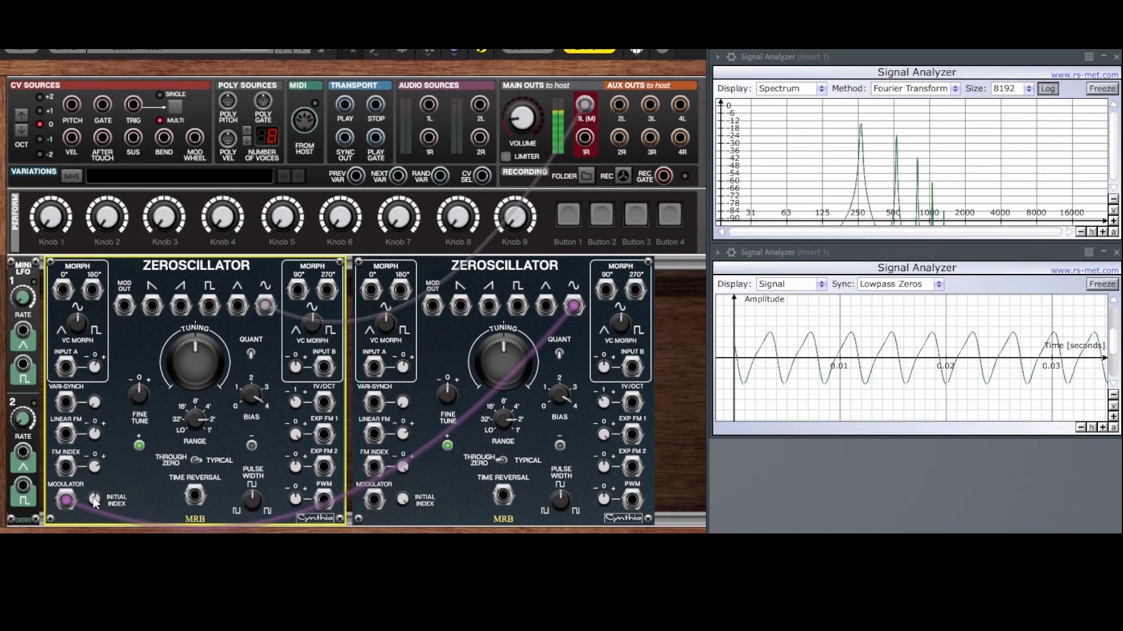
left_click_drag(93, 500, 90, 472)
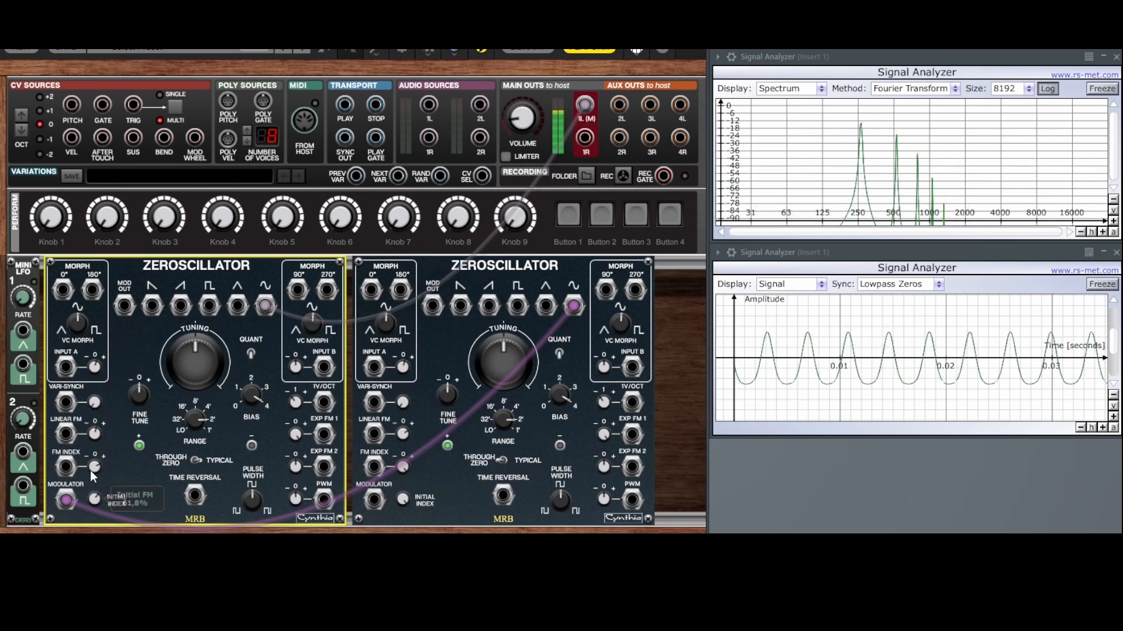
Step: Patch the second Zeroscillator's triangle output into the first's Linear FM input alongside the Modulator connection and adjust the modulation amounts
mouse_move(95, 468)
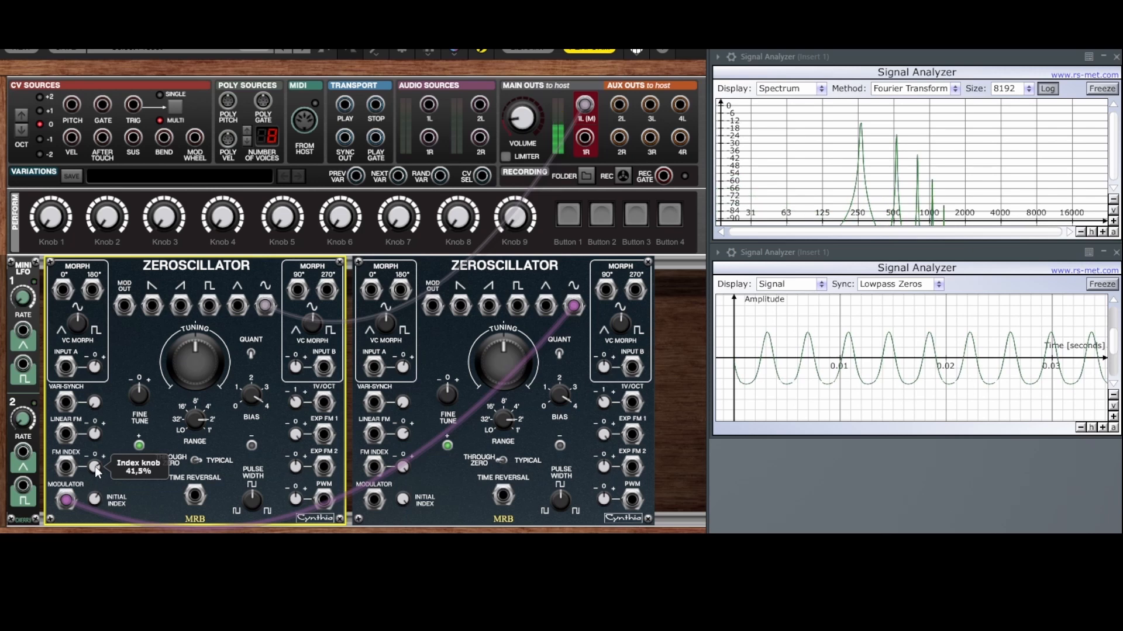
left_click_drag(550, 307, 100, 396)
left_click_drag(66, 433, 67, 434)
left_click_drag(66, 500, 100, 434)
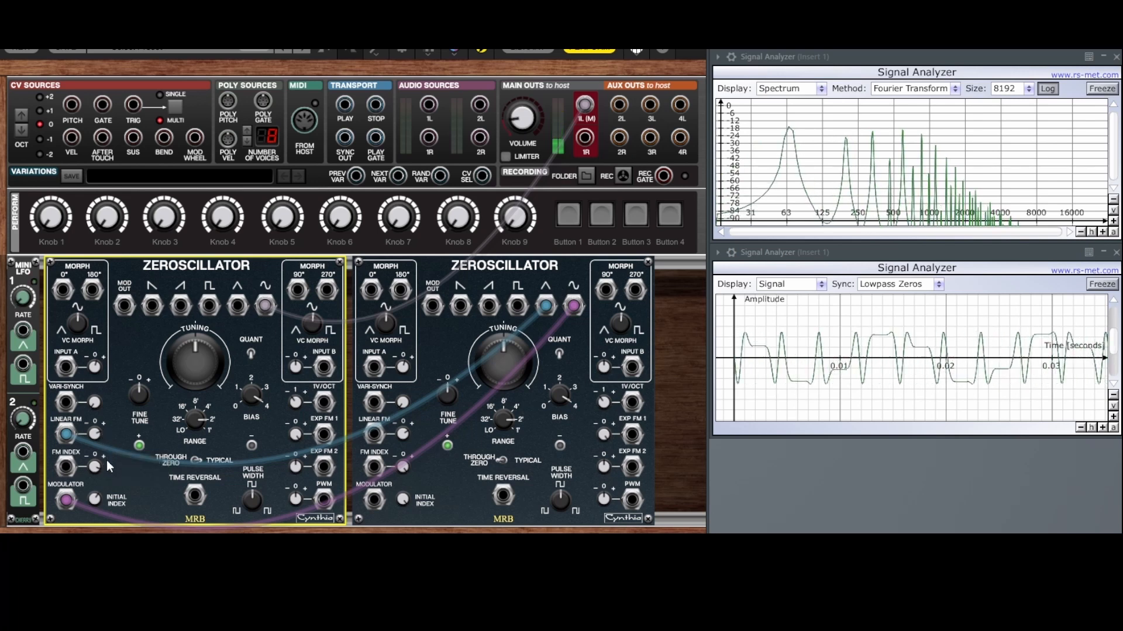
mouse_move(94, 490)
left_mouse_down()
mouse_move(106, 458)
mouse_move(103, 479)
mouse_move(93, 440)
left_mouse_up()
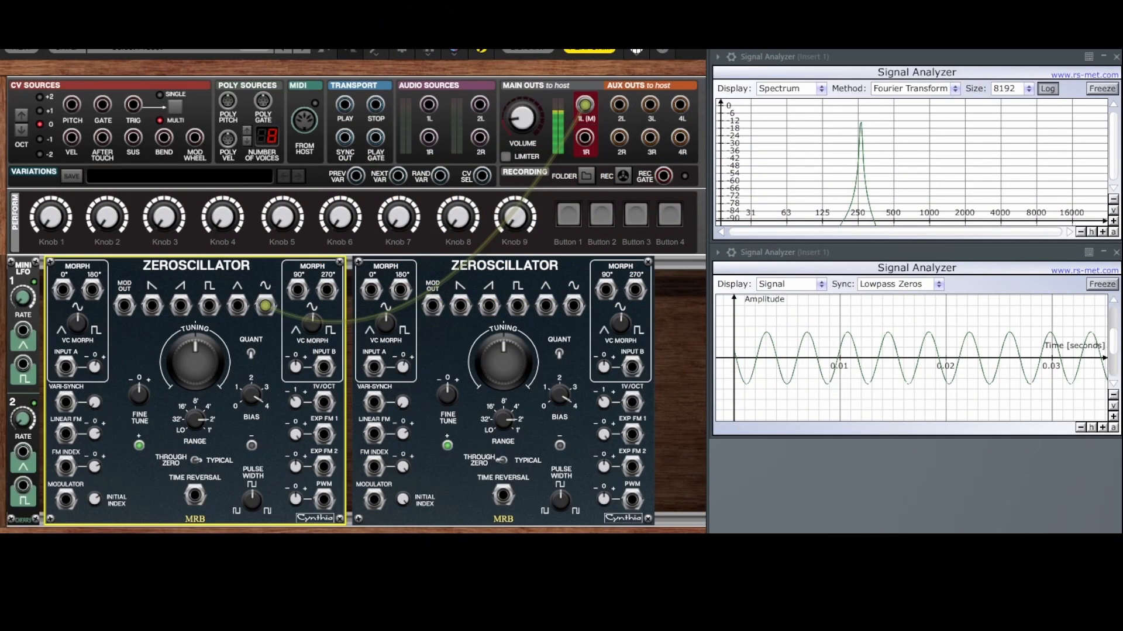
Step: Patch the second Zeroscillator's sine into Modulator and triangle into Linear FM, and feed the main output from the first's Mod Out
left_click_drag(574, 306, 70, 501)
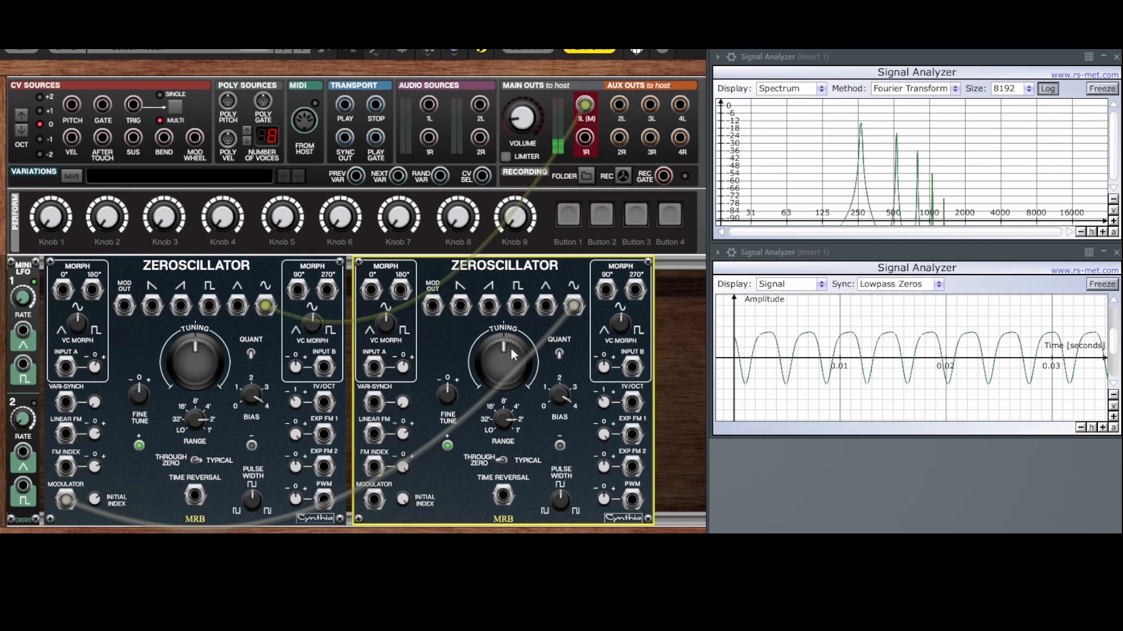
left_click_drag(546, 305, 68, 437)
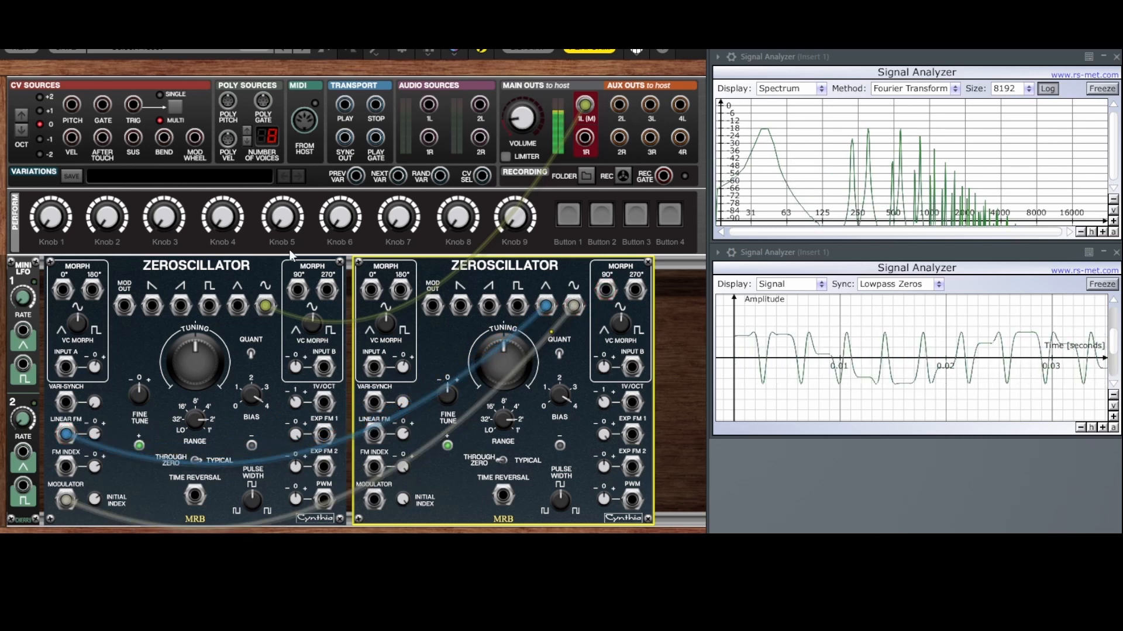
left_click_drag(266, 308, 124, 306)
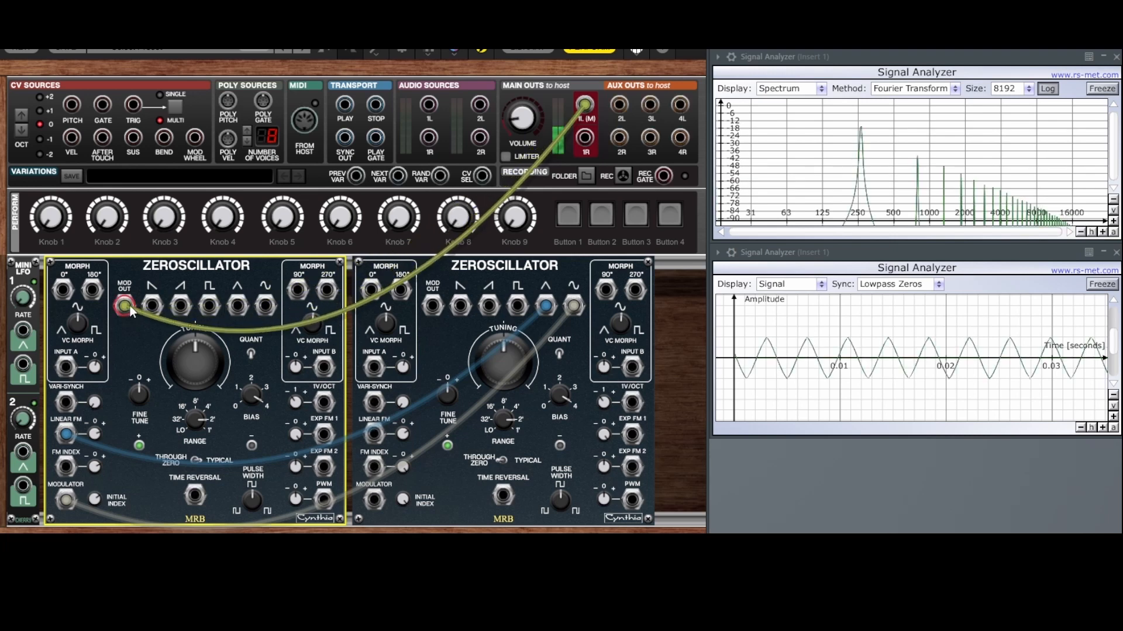
Step: Switch the Linear FM source to pulse and the Modulator source to rising sawtooth, and adjust the Linear FM amount
left_click_drag(544, 307, 518, 306)
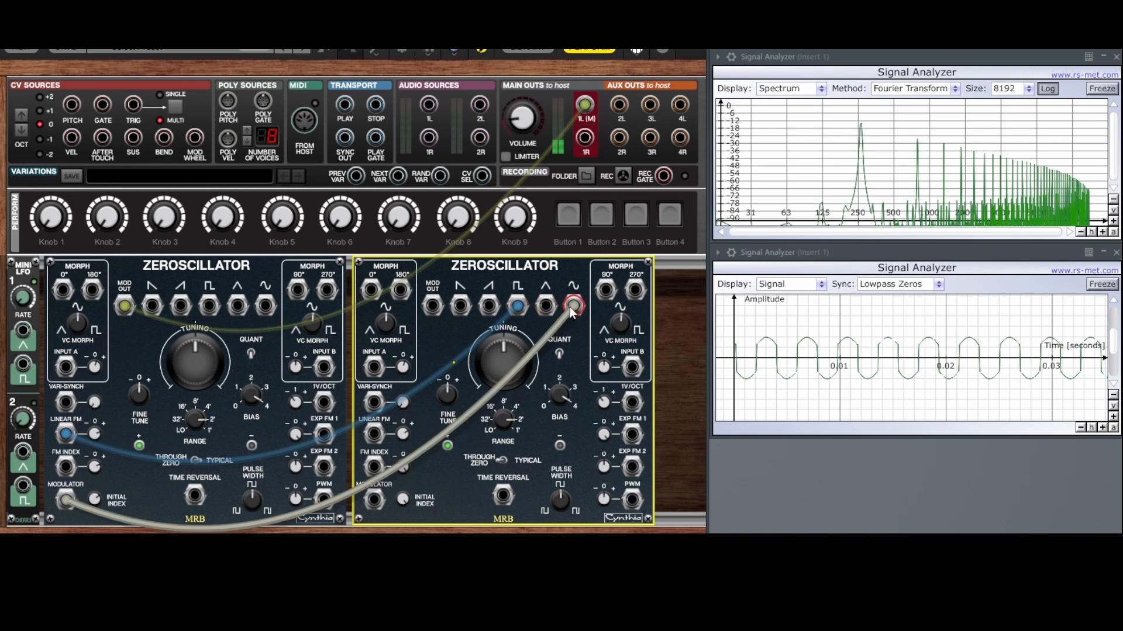
left_click_drag(571, 306, 492, 307)
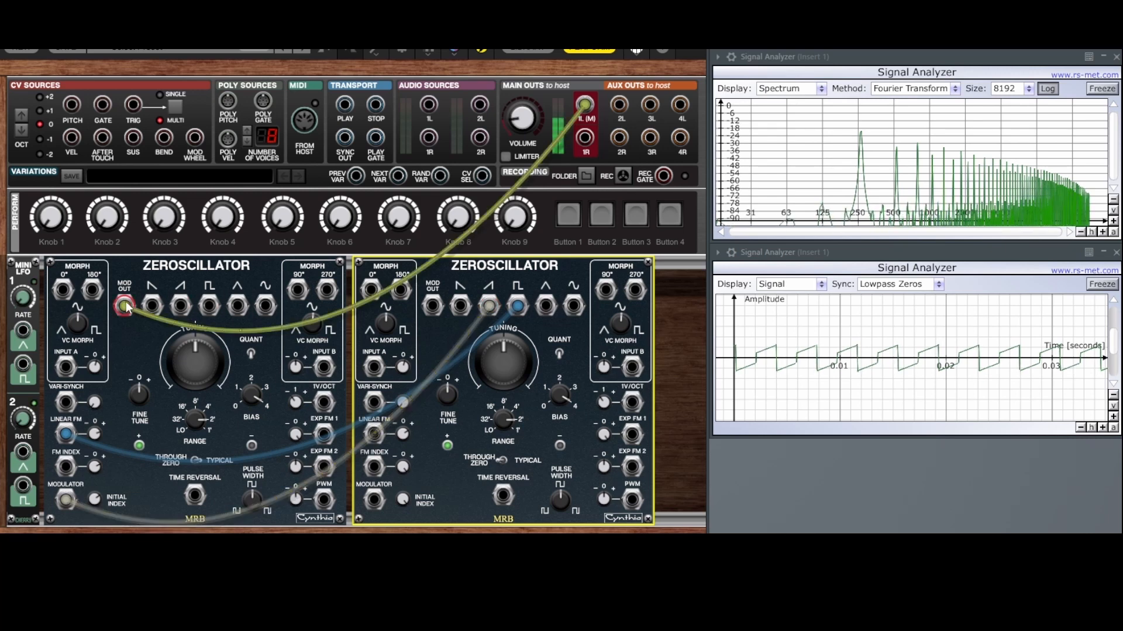
left_click(96, 439)
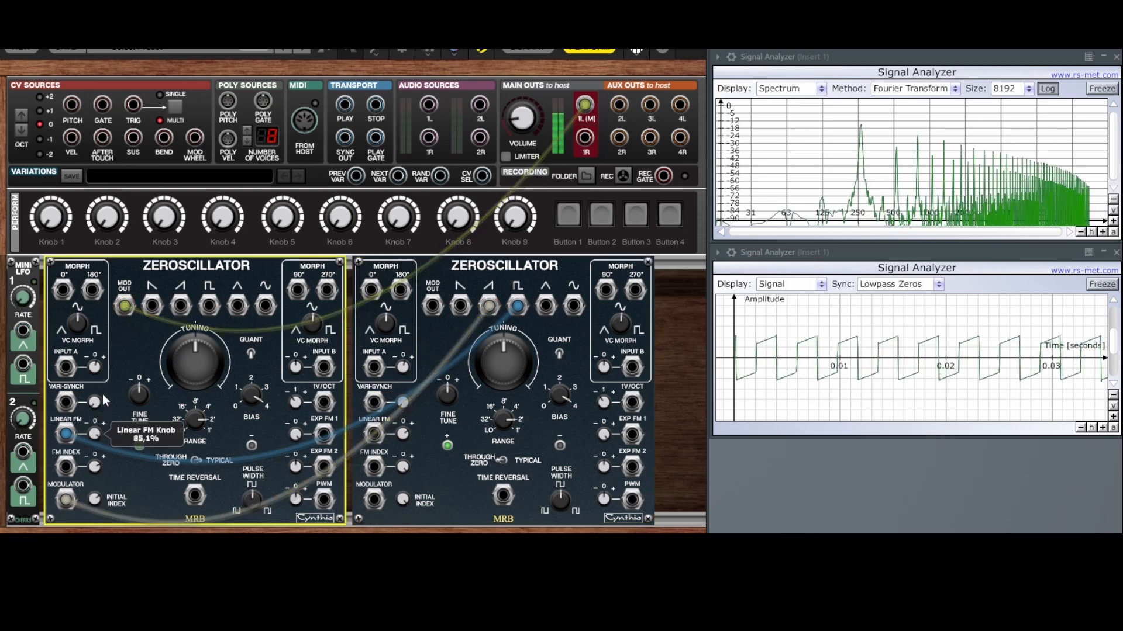
Step: Reduce the first Zeroscillator's Linear FM amount to about 50.9% and patch Mini LFO 1's triangle output into its FM Index input
left_click_drag(99, 411, 100, 516)
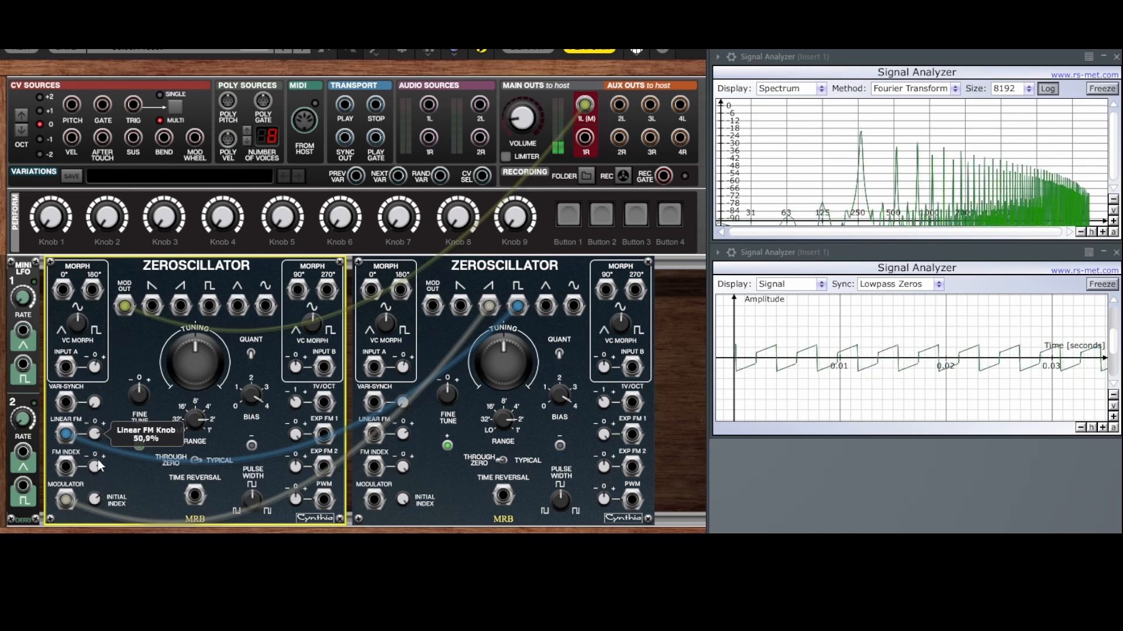
mouse_move(95, 469)
left_mouse_down()
mouse_move(103, 529)
mouse_move(97, 483)
left_mouse_up()
left_click_drag(23, 331, 65, 467)
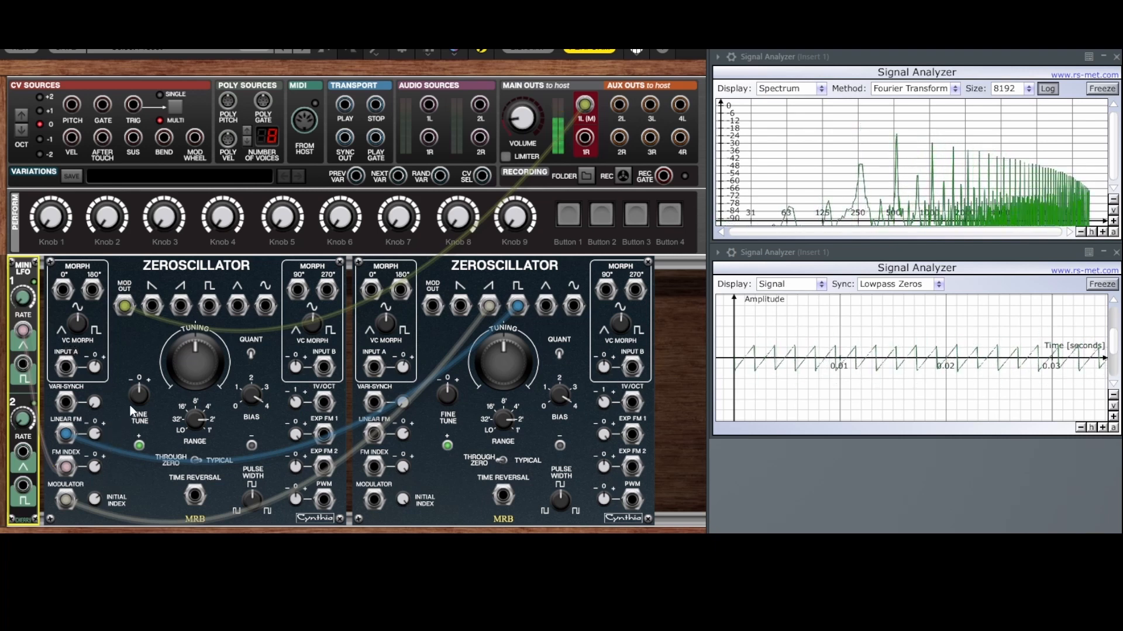
Step: Compare the first Zeroscillator's Mod Out and sine as main output while adjusting its FM Index and Linear FM amounts, ending on sine
left_click_drag(124, 308, 265, 316)
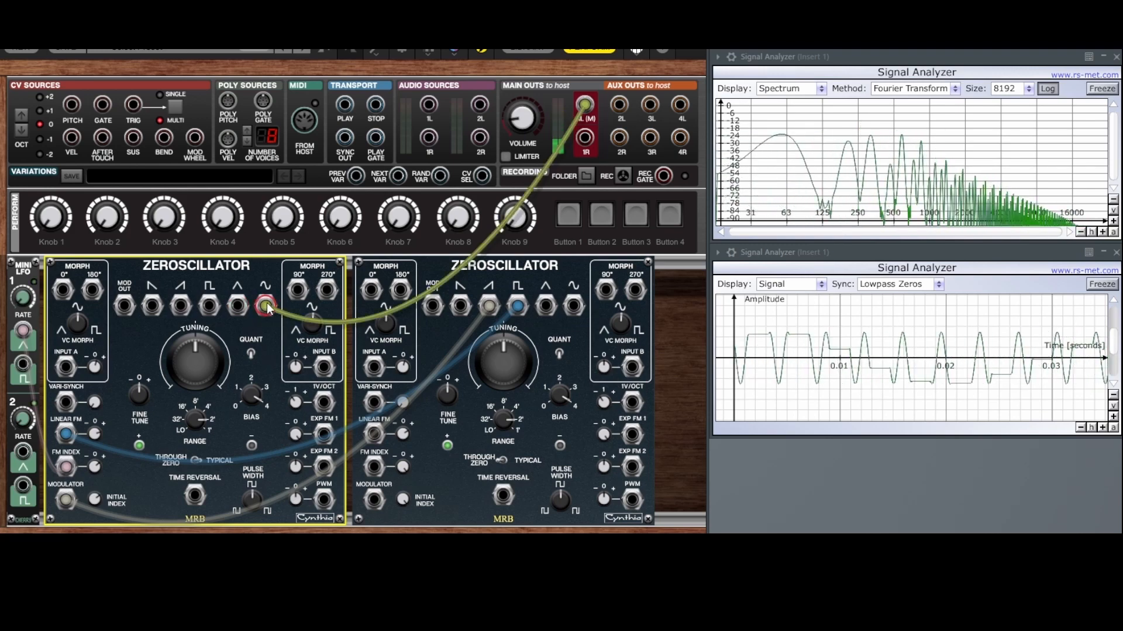
left_click_drag(266, 307, 126, 307)
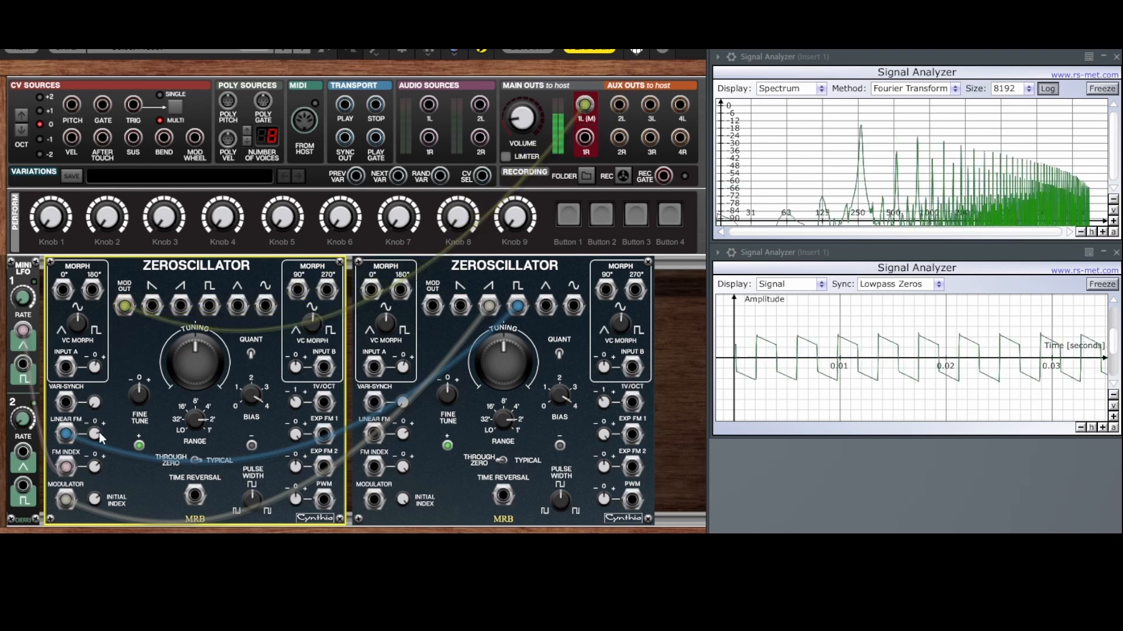
mouse_move(96, 472)
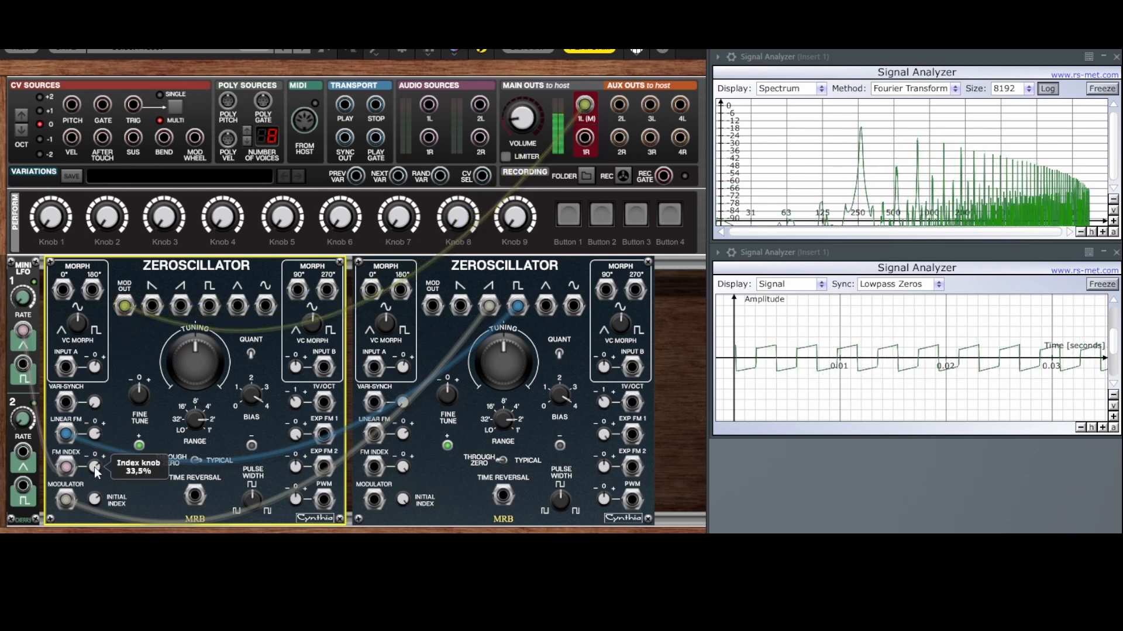
left_click_drag(95, 482, 90, 448)
mouse_move(93, 518)
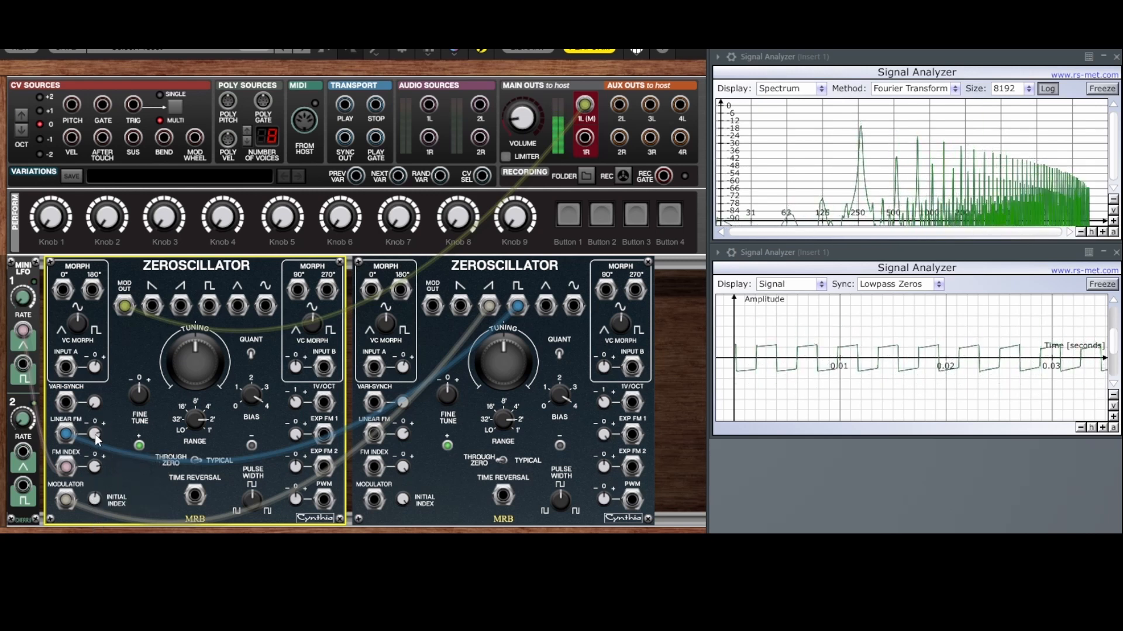
left_click_drag(97, 440, 98, 502)
left_click_drag(121, 307, 265, 308)
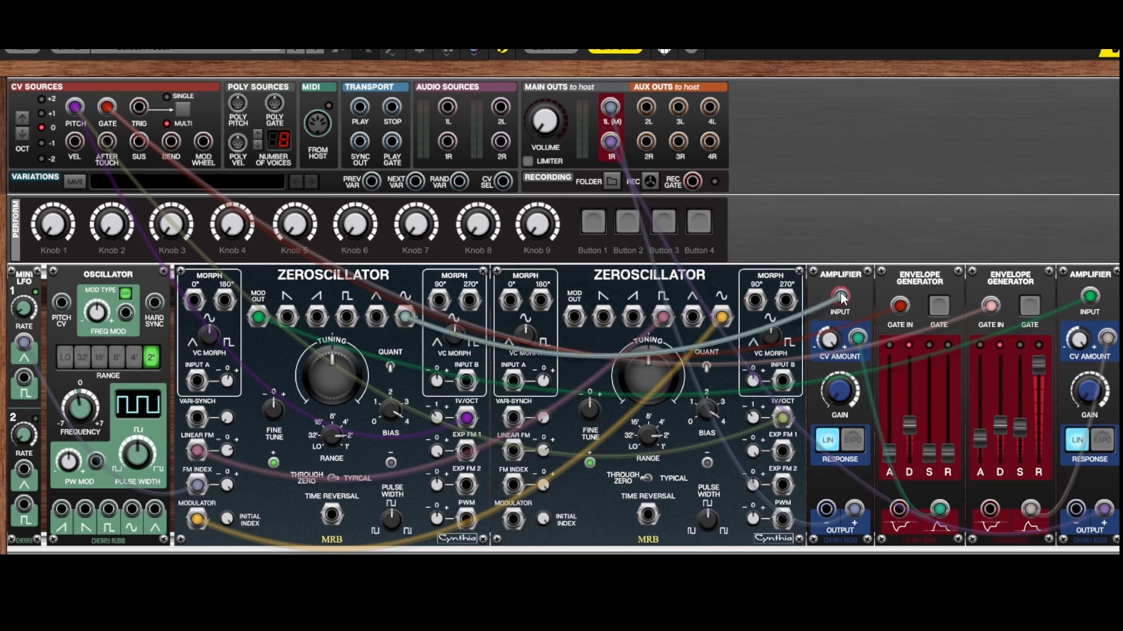
Step: Audition the stereo patch and trace the first Zeroscillator's Mod Out and sine cables to the two amplifiers, adjusting the main volume
left_click_drag(841, 298, 851, 319)
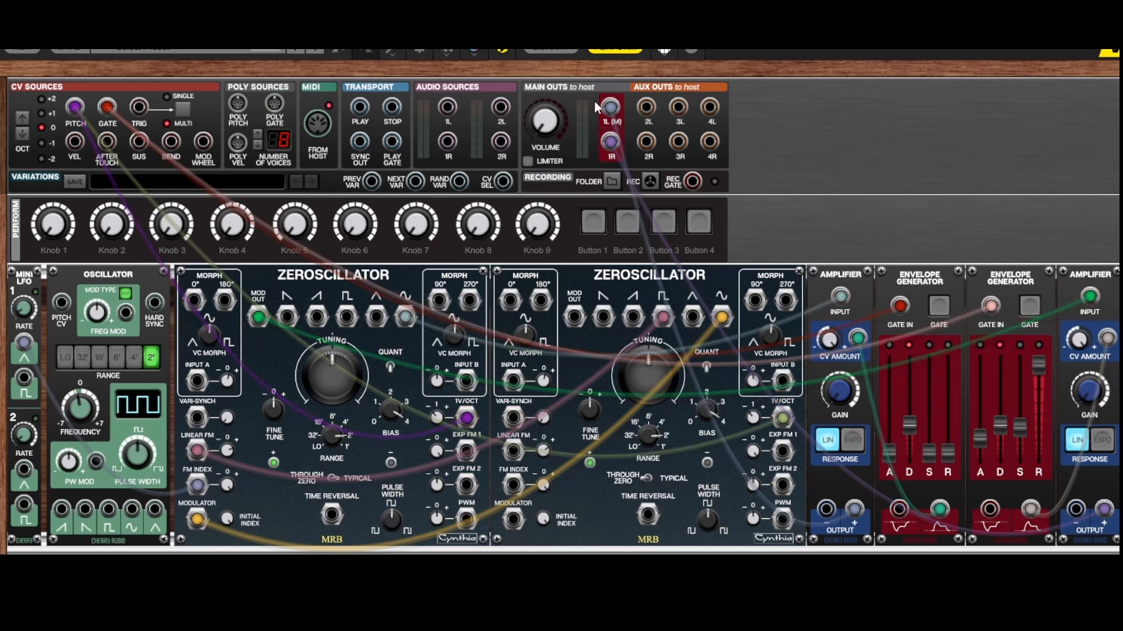
mouse_move(542, 130)
left_mouse_down()
mouse_move(538, 105)
mouse_move(544, 121)
left_mouse_up()
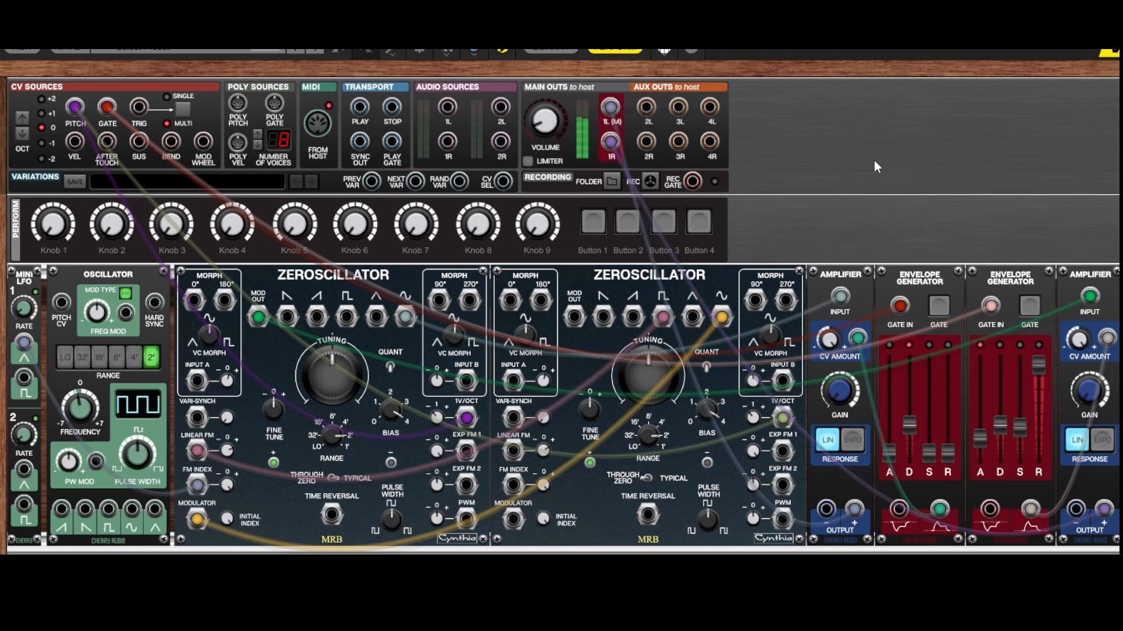
mouse_move(257, 319)
left_mouse_down()
mouse_move(262, 353)
mouse_move(258, 318)
left_mouse_up()
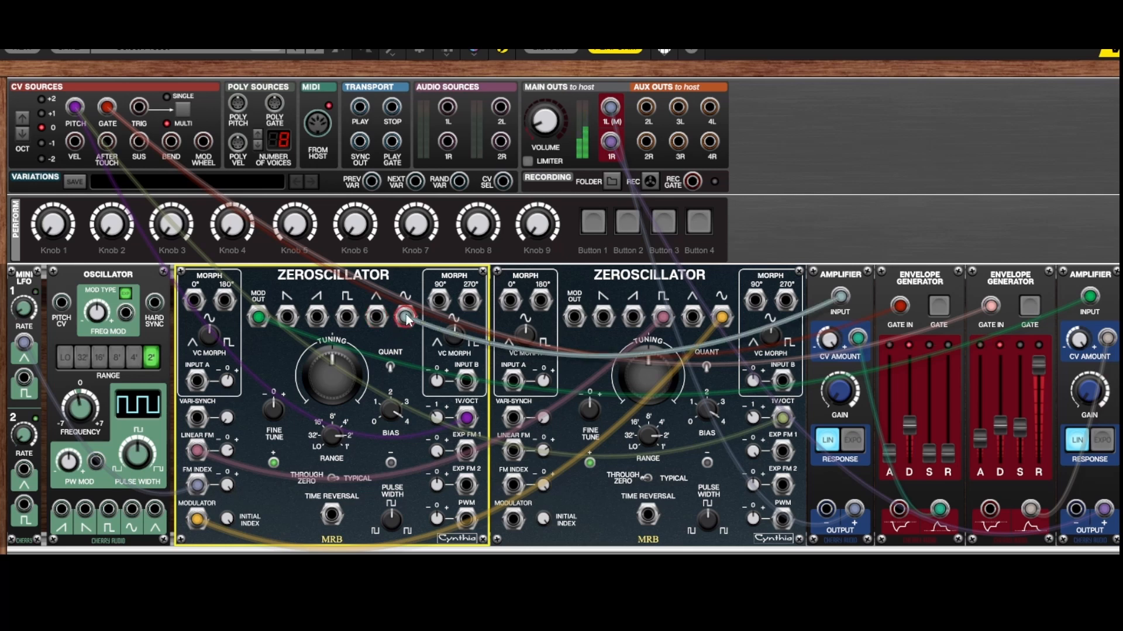
mouse_move(407, 317)
left_mouse_down()
mouse_move(405, 344)
mouse_move(406, 317)
left_mouse_up()
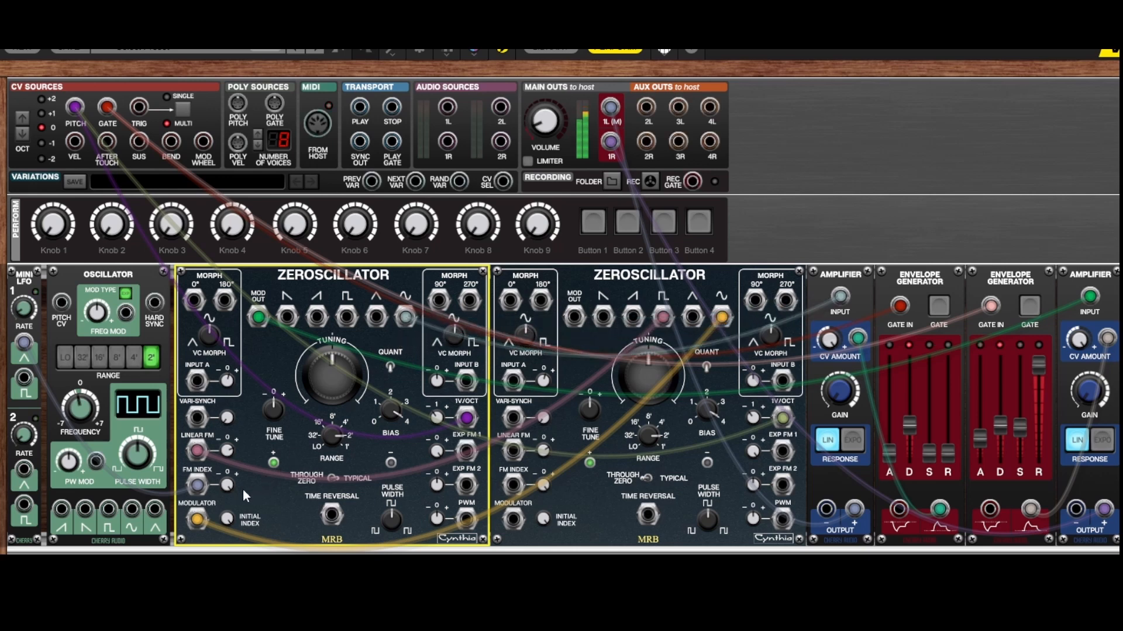
mouse_move(228, 482)
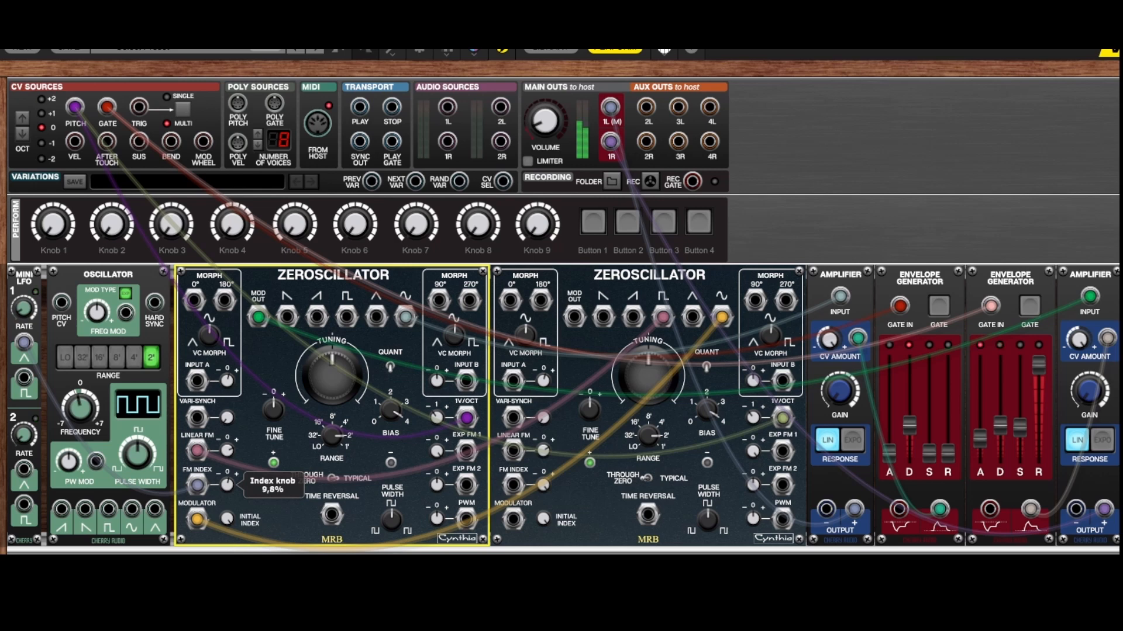
mouse_move(259, 318)
left_mouse_down()
mouse_move(260, 372)
mouse_move(260, 317)
left_mouse_up()
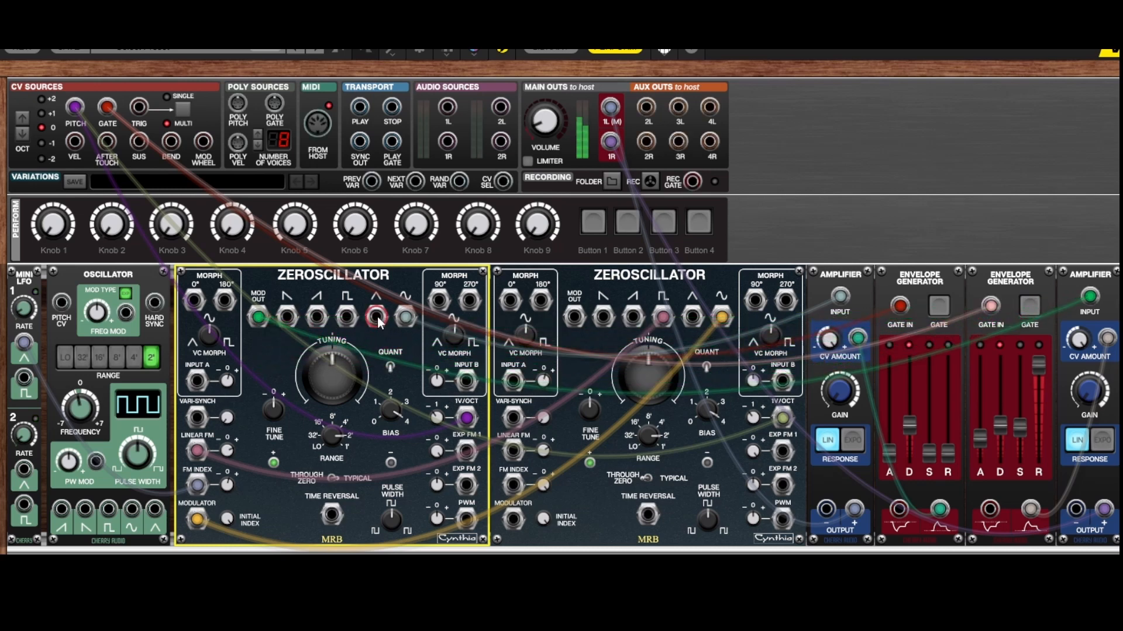
mouse_move(407, 317)
left_mouse_down()
mouse_move(406, 350)
mouse_move(406, 320)
left_mouse_up()
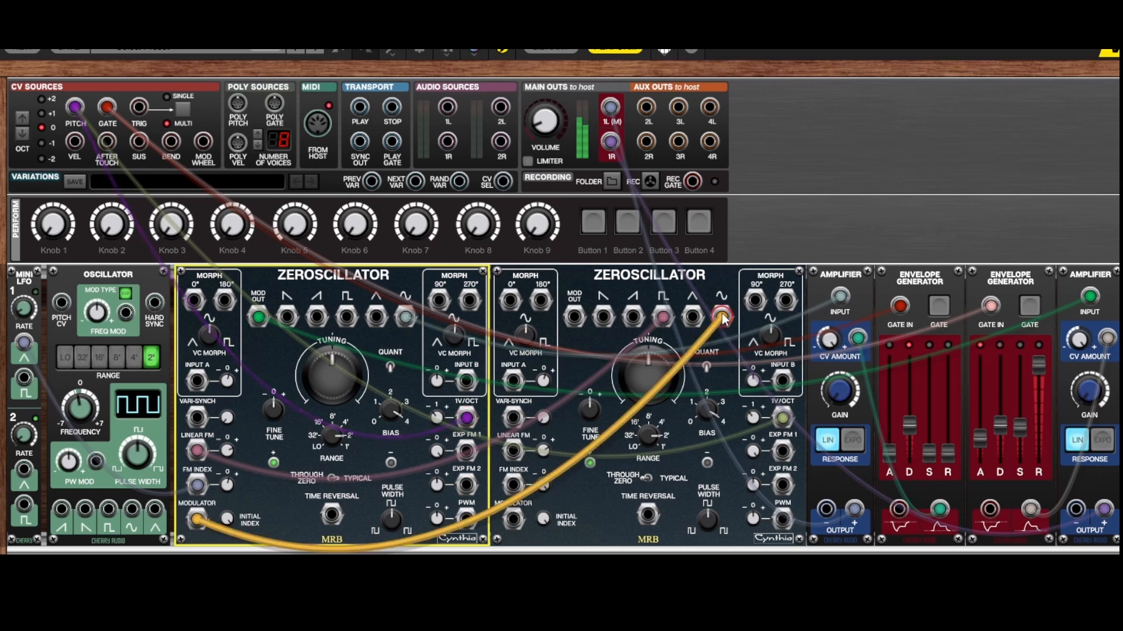
Step: Unpatch the second Zeroscillator's sine from the first's Modulator input, and briefly unplug and restore the first's Mod Out cable
left_click_drag(722, 318, 709, 342)
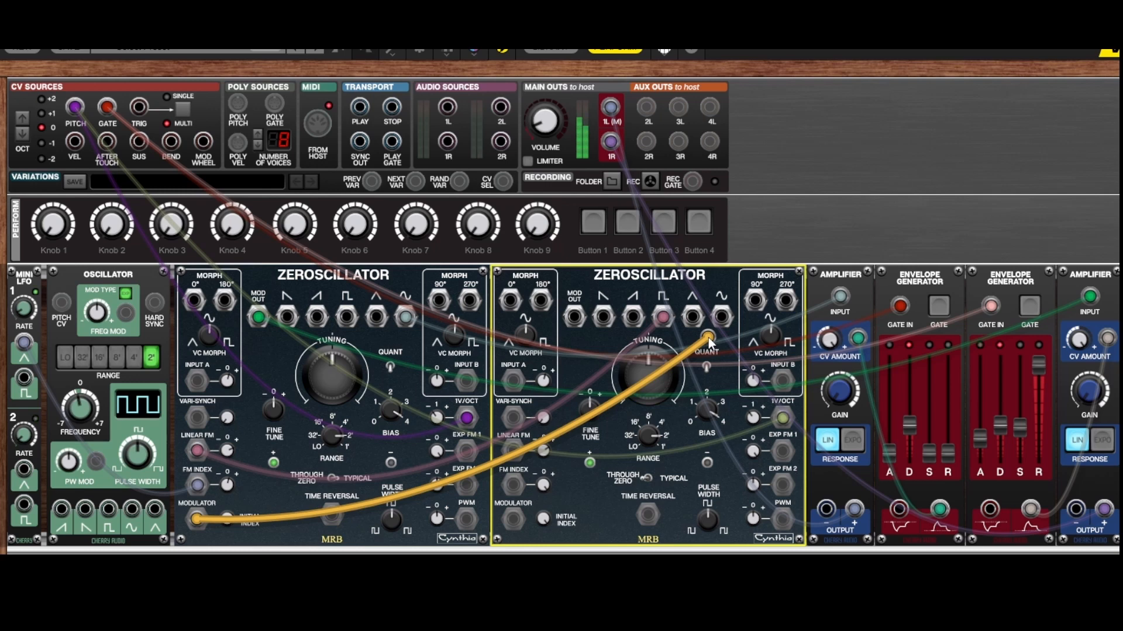
left_click_drag(707, 338, 708, 339)
left_click_drag(257, 317, 255, 345)
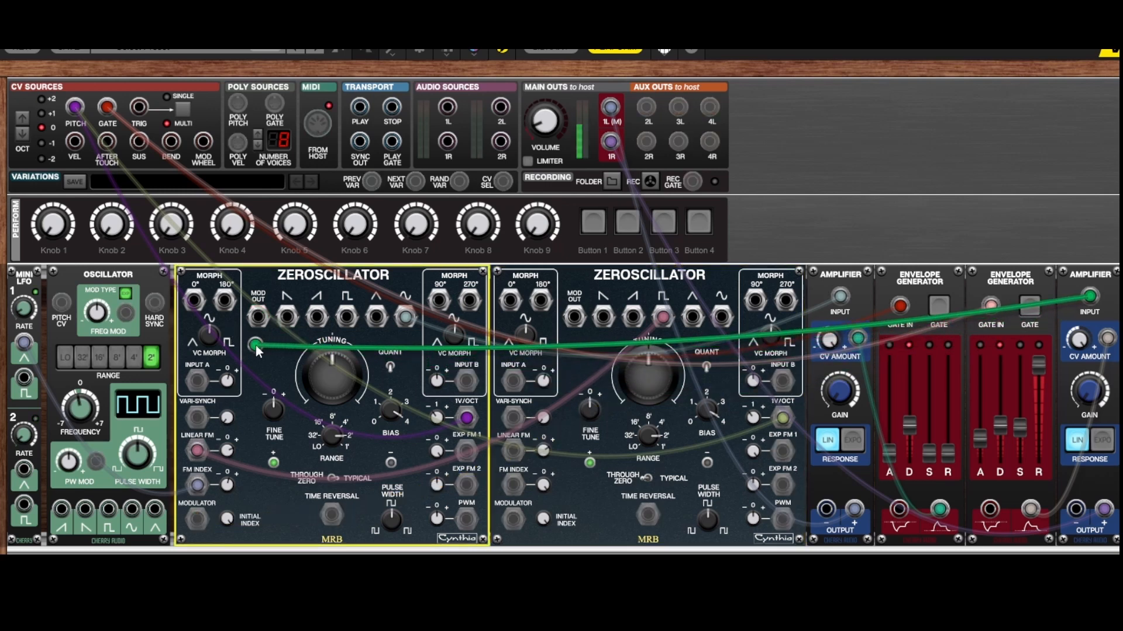
left_click_drag(255, 345, 256, 326)
Step: Patch the second Zeroscillator's triangle into the first's Modulator input, try both sawtooth outputs as the source, and keep rising sawtooth
left_click_drag(408, 317, 694, 321)
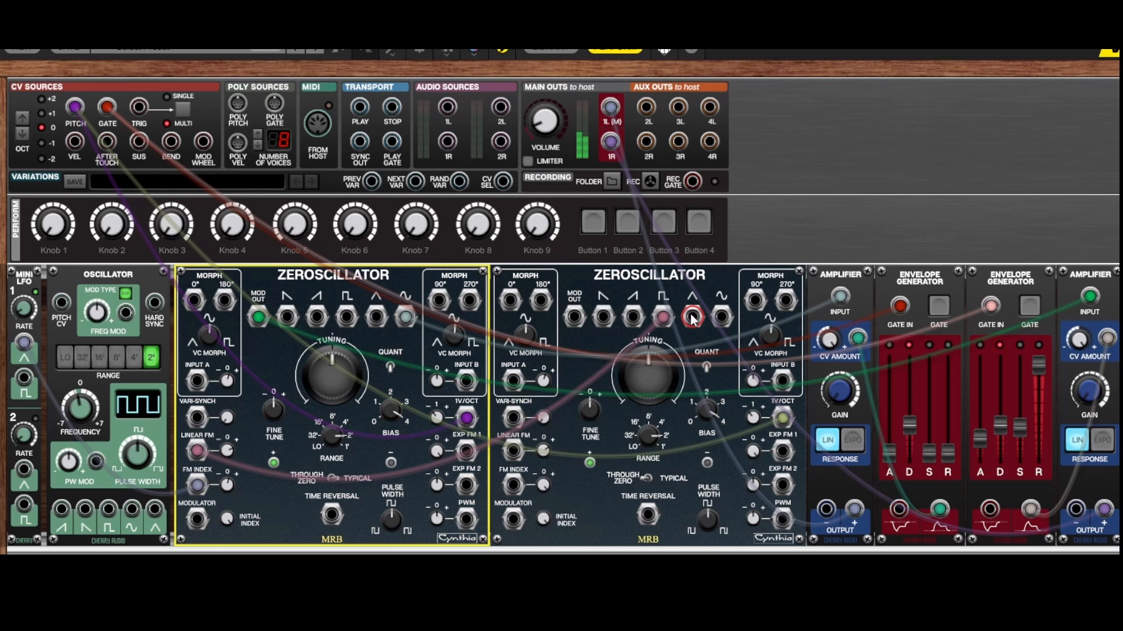
left_click_drag(692, 318, 202, 520)
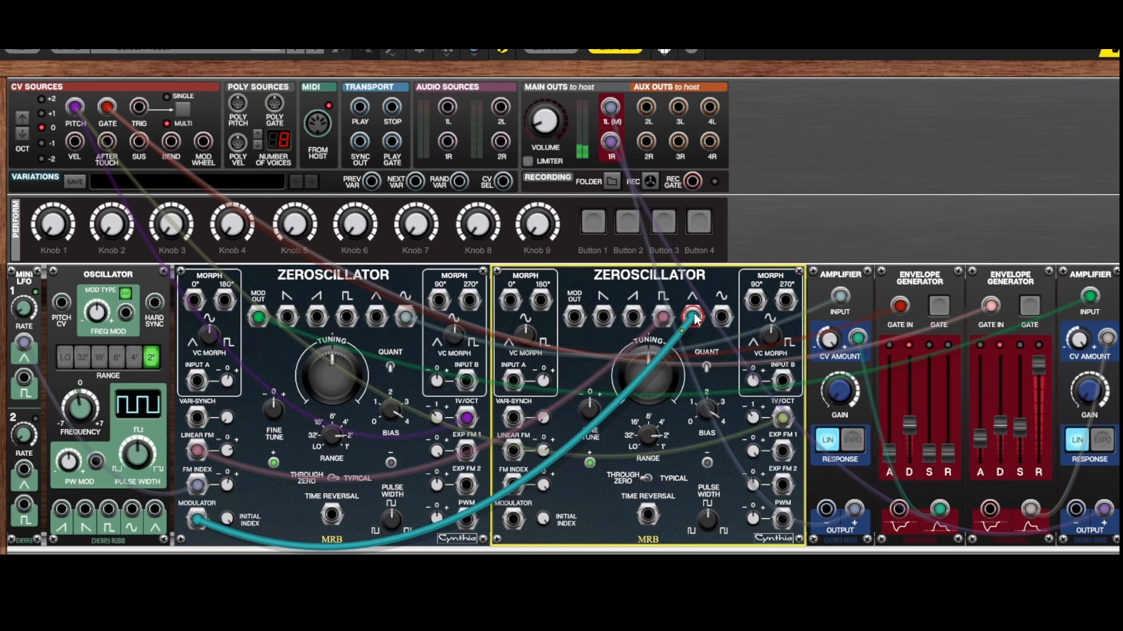
left_click_drag(693, 318, 632, 319)
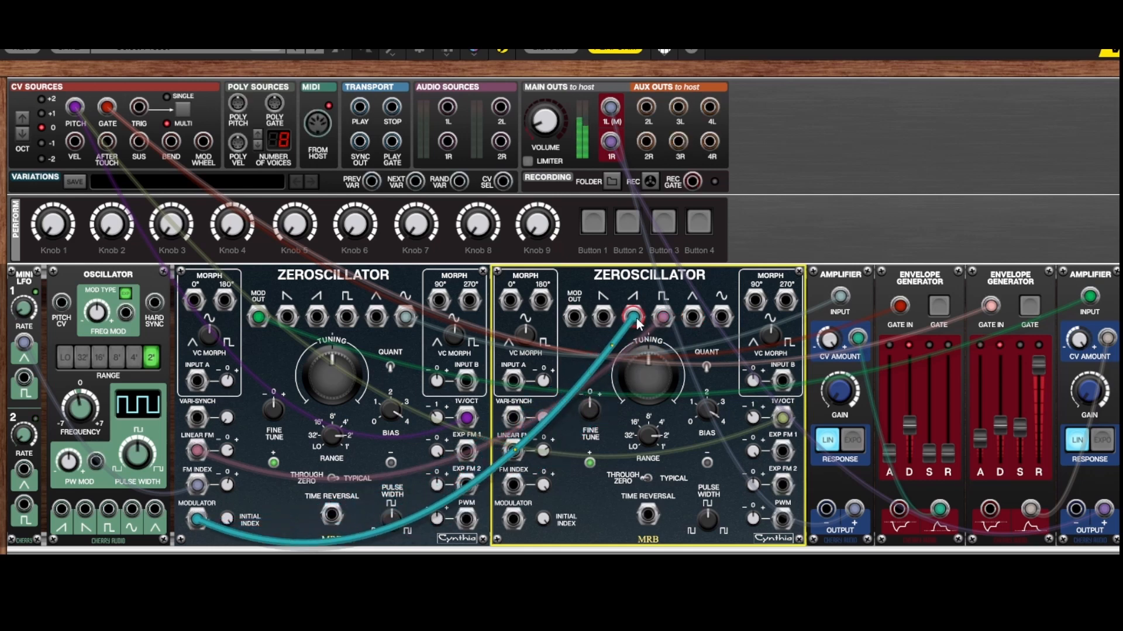
left_click_drag(636, 318, 603, 318)
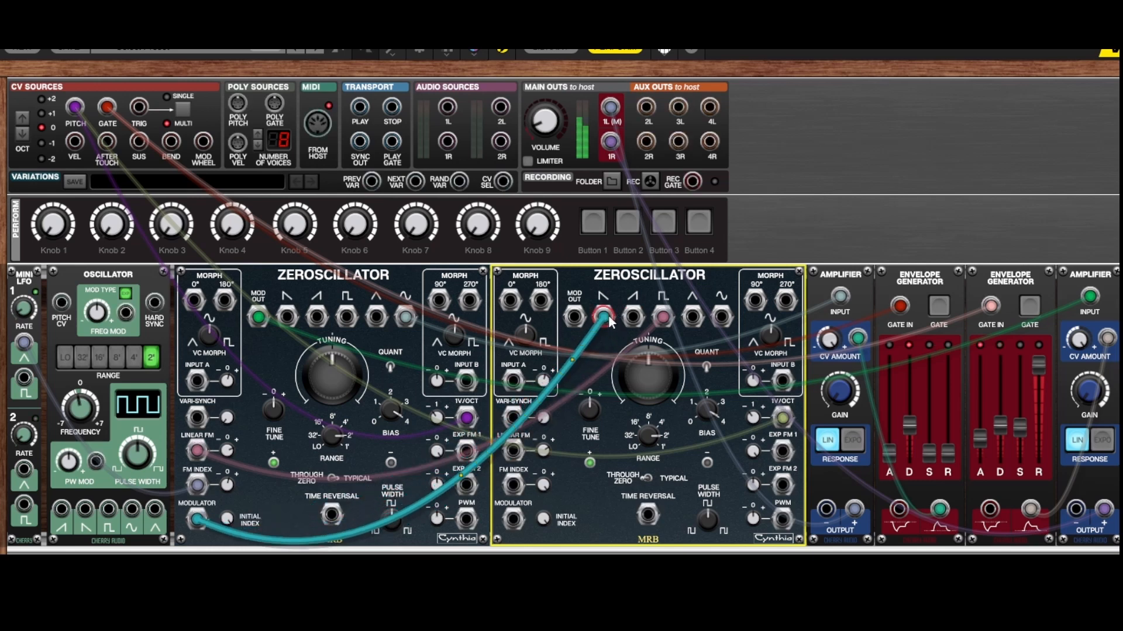
left_click_drag(632, 321, 633, 319)
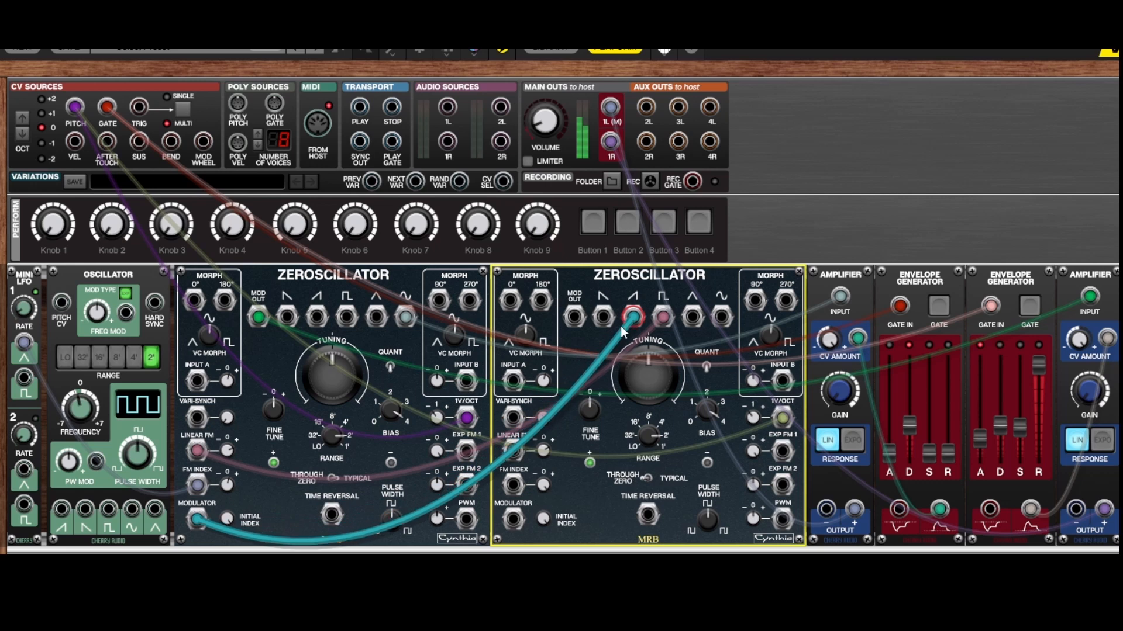
mouse_move(258, 318)
left_mouse_down()
mouse_move(257, 344)
mouse_move(258, 319)
left_mouse_up()
mouse_move(397, 322)
left_mouse_down()
mouse_move(400, 344)
mouse_move(407, 318)
left_mouse_up()
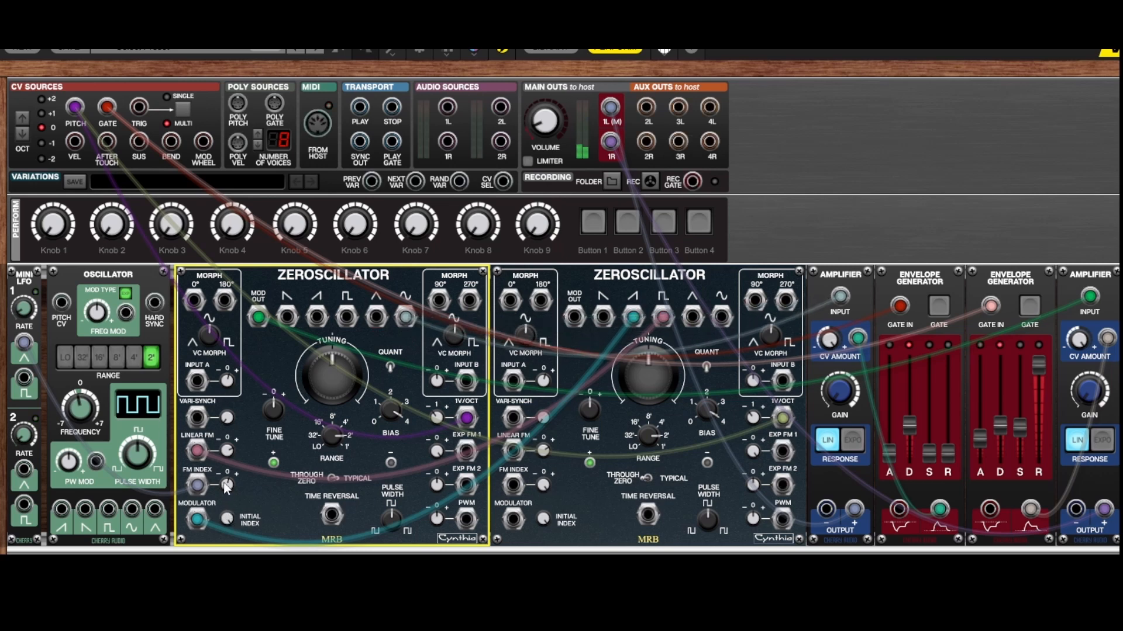
Step: Set the first Zeroscillator's FM Index to about 30.2% and its Linear FM amount to about 14.1%
mouse_move(226, 484)
left_click_drag(229, 459, 230, 454)
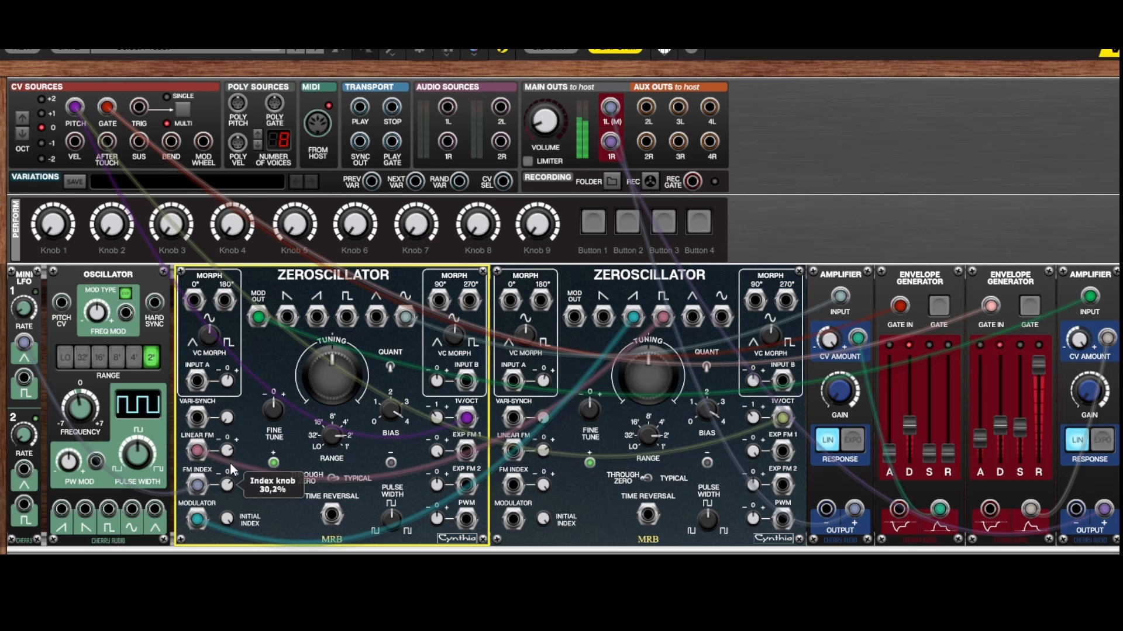
mouse_move(227, 453)
left_click_drag(228, 453, 228, 487)
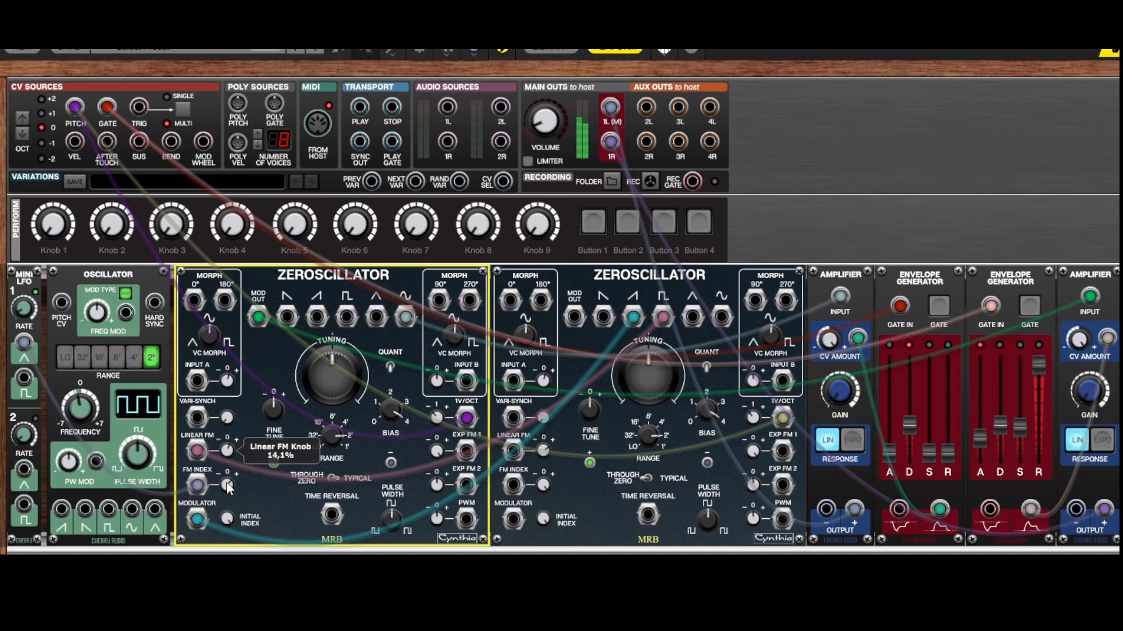
Step: Adjust the first envelope's attack, decay, sustain and release, and set the second's sustain to about 66.2% with a shorter decay
left_click(886, 446)
left_click_drag(885, 448, 884, 437)
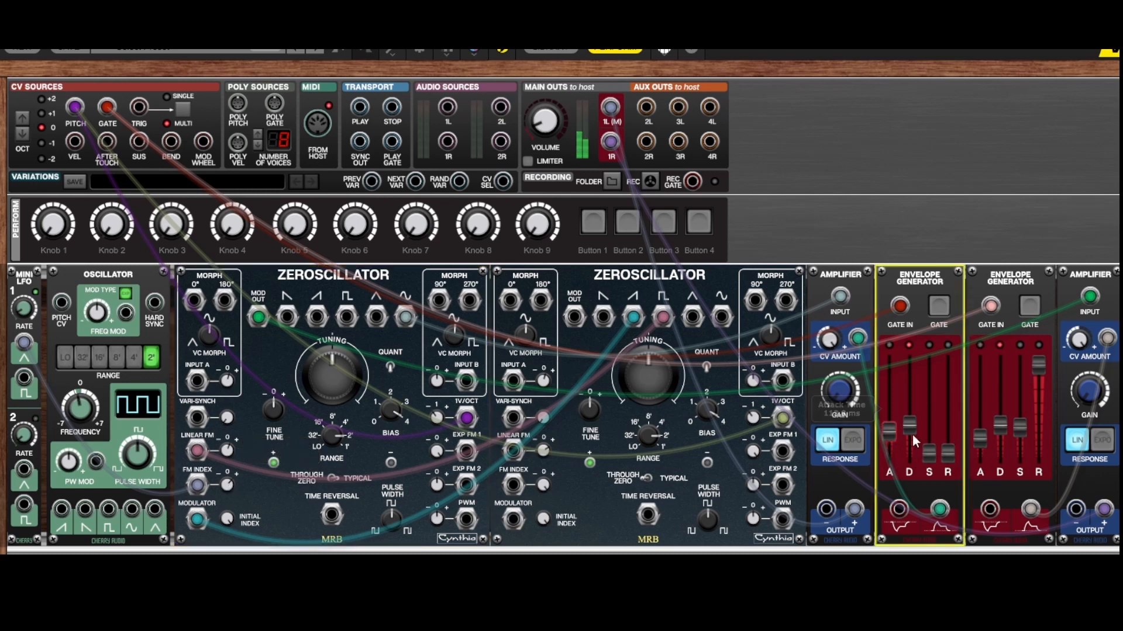
mouse_move(947, 453)
left_mouse_down()
mouse_move(952, 375)
mouse_move(952, 474)
left_mouse_up()
left_click_drag(1021, 429, 1019, 396)
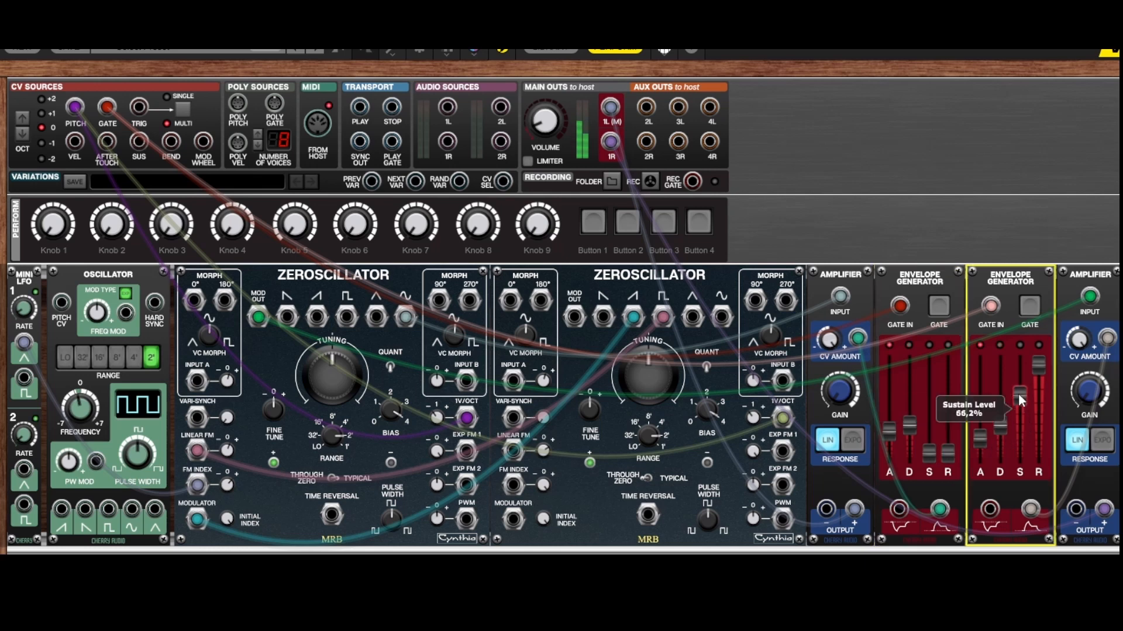
left_click_drag(931, 453, 949, 366)
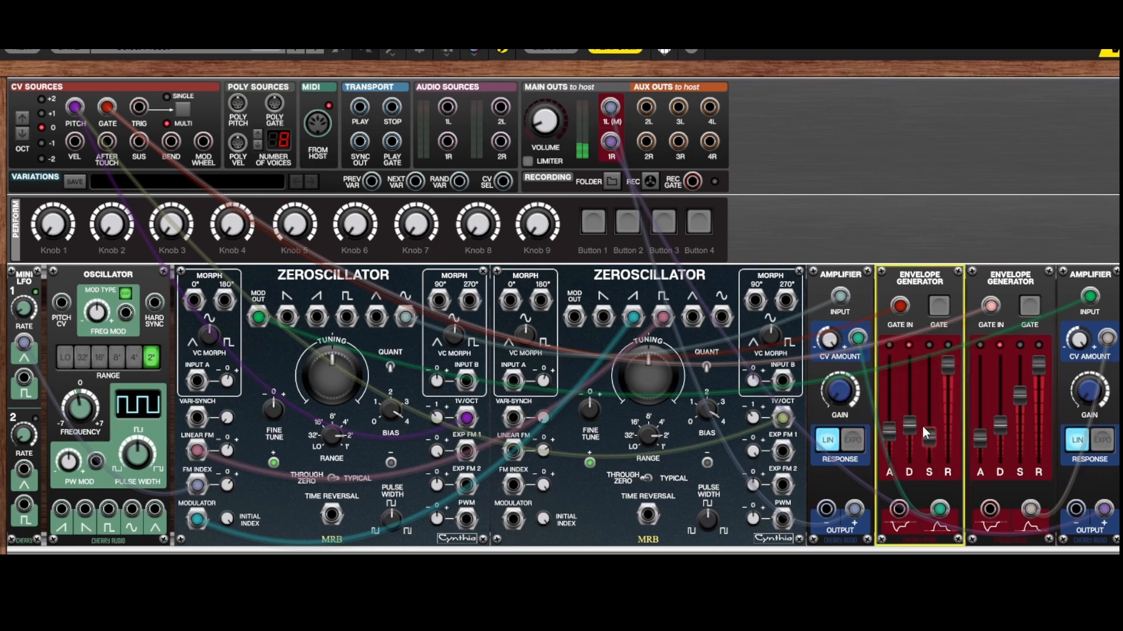
left_click_drag(910, 428, 931, 478)
left_click_drag(913, 444, 914, 397)
left_click_drag(1001, 423, 1001, 445)
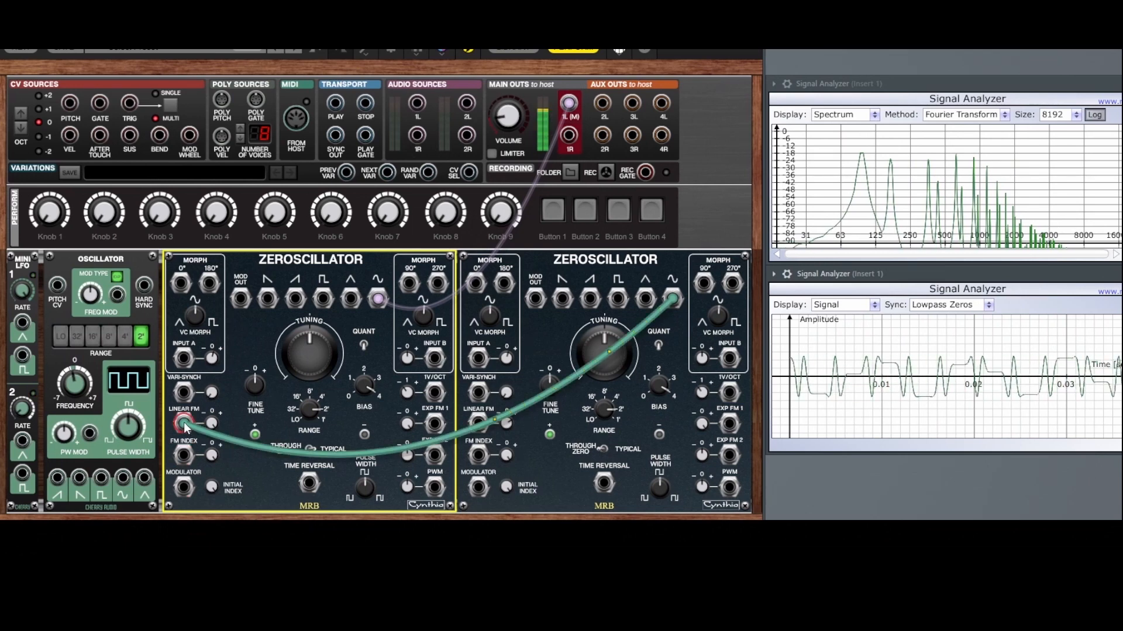
Step: Compare Through Zero and Typical modes on the first Zeroscillator with sine Linear FM, ending on Through Zero
left_click(314, 450)
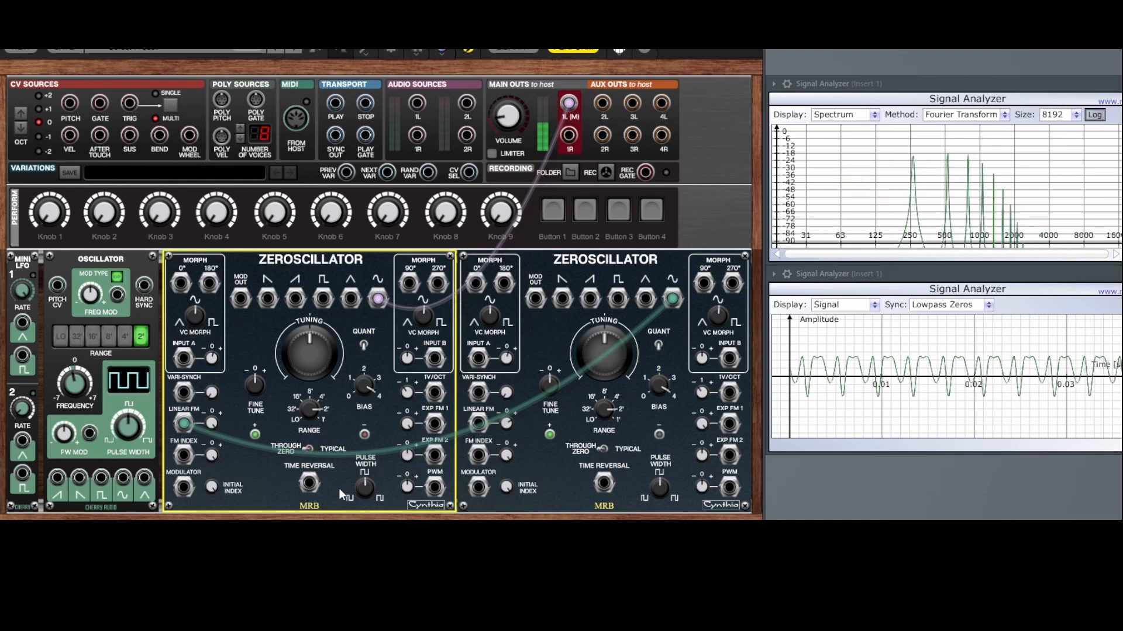
left_click(304, 450)
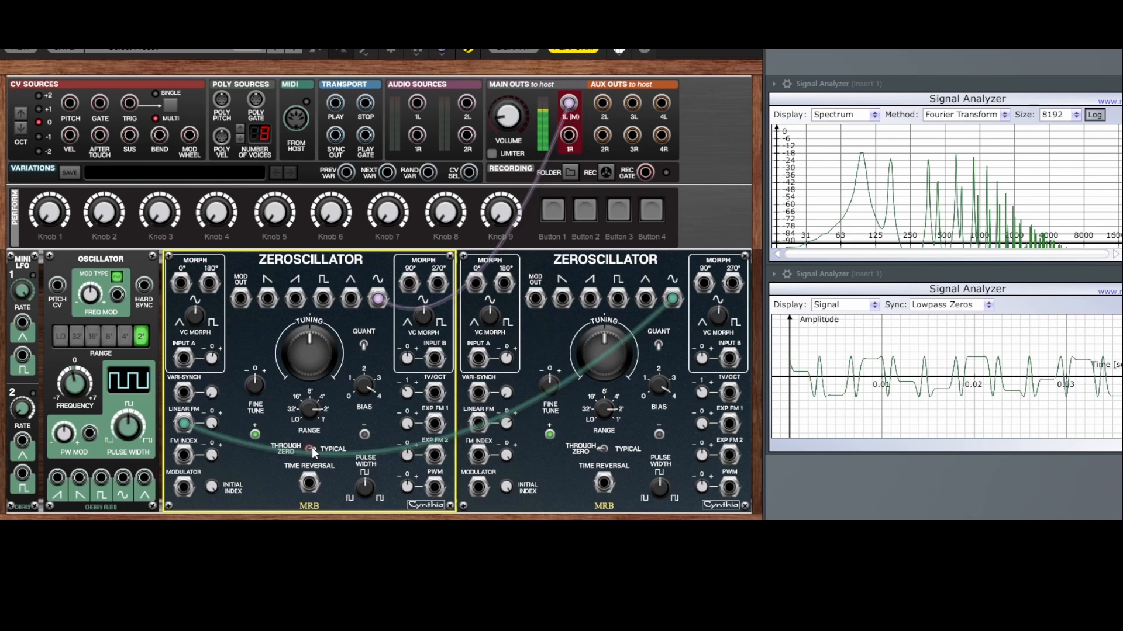
left_click(311, 447)
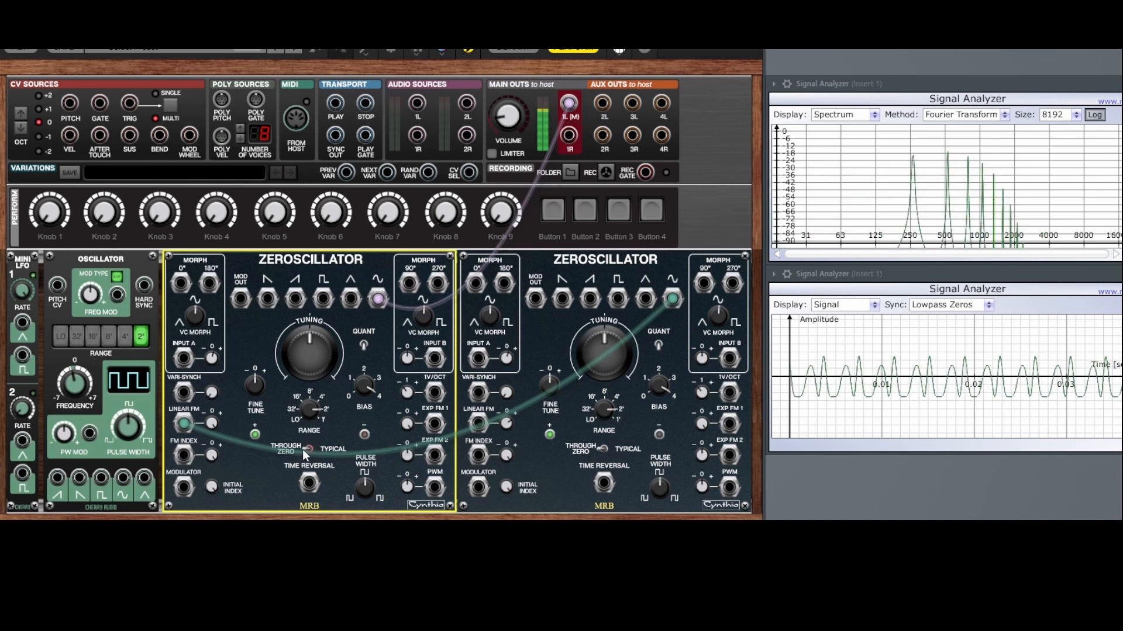
left_click(304, 448)
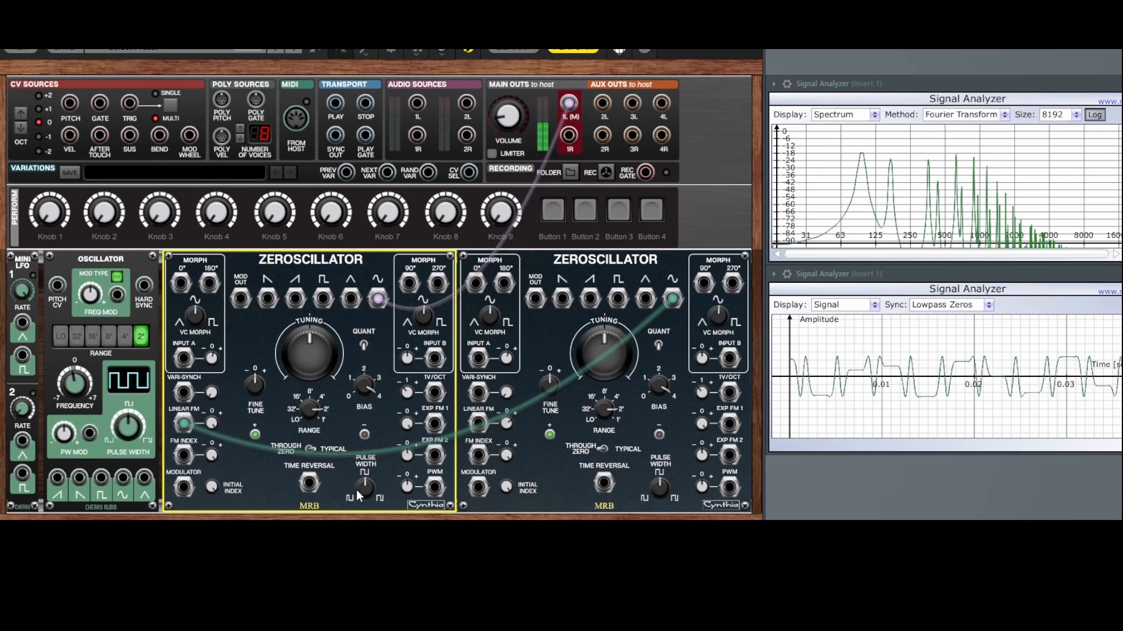
left_click(313, 450)
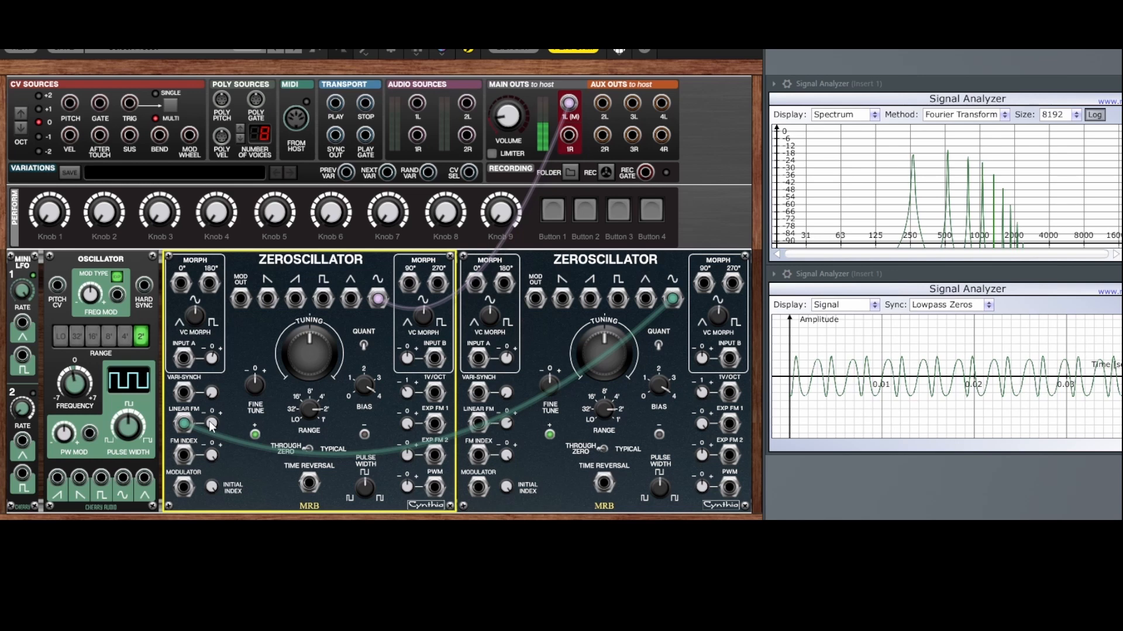
Step: Vary the first Zeroscillator's Linear FM amount to examine the Through Zero spectrum and waveform
mouse_move(212, 431)
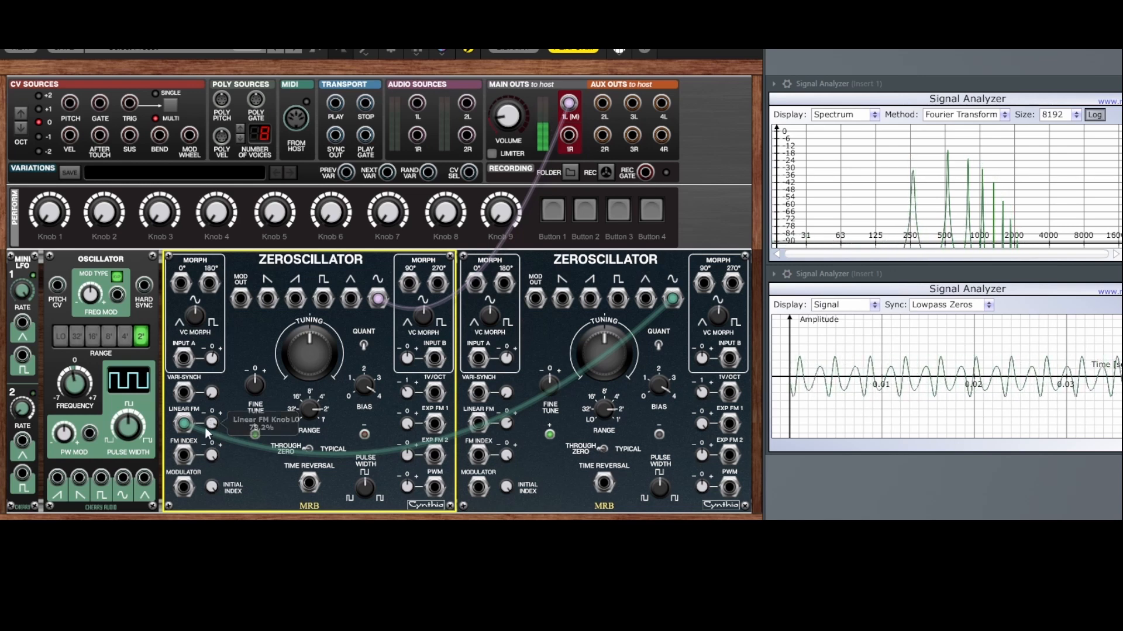
mouse_move(212, 425)
left_mouse_down()
mouse_move(215, 457)
mouse_move(212, 435)
left_mouse_up()
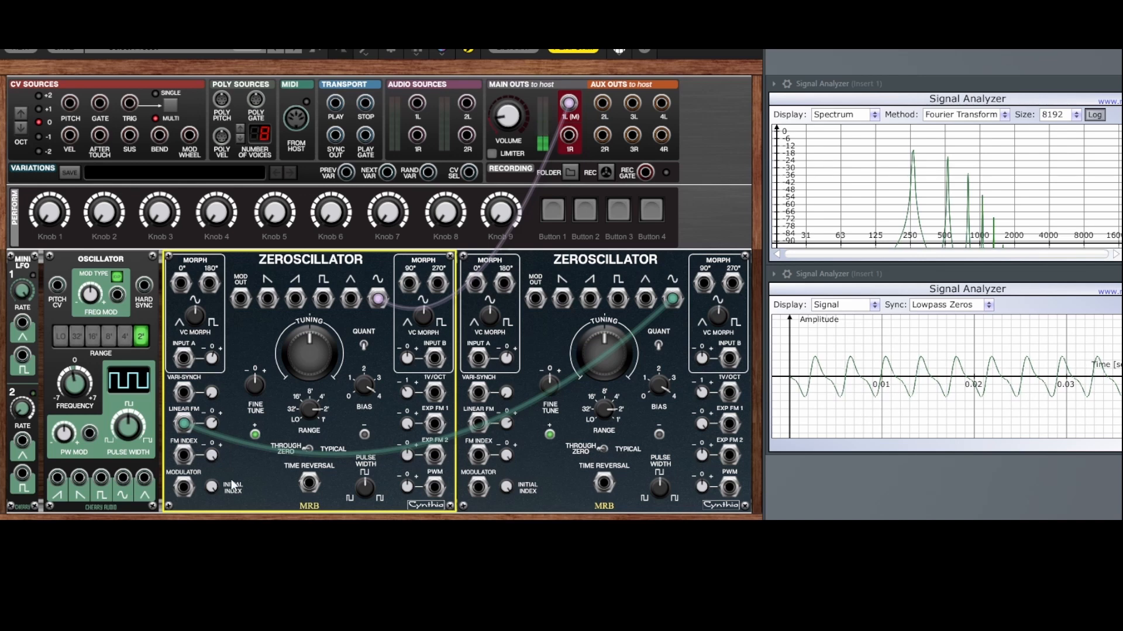
mouse_move(213, 429)
left_mouse_down()
mouse_move(215, 391)
mouse_move(215, 418)
left_mouse_up()
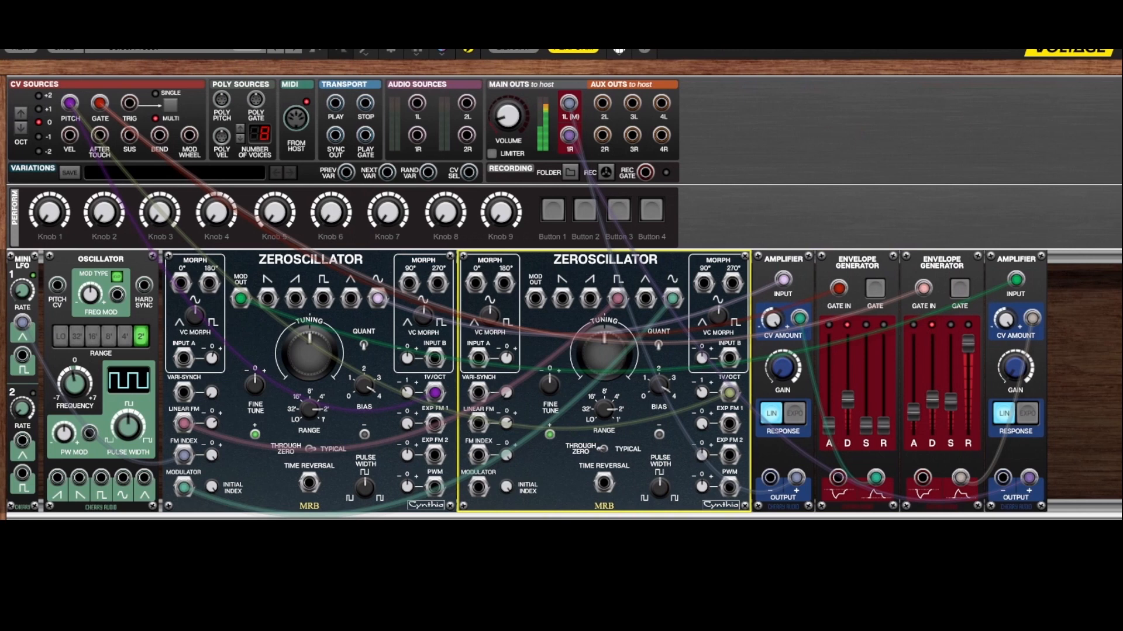
Step: Switch the first Zeroscillator's FM mode in the stereo patch and set the second Zeroscillator's range to octave 4.00
left_click(312, 448)
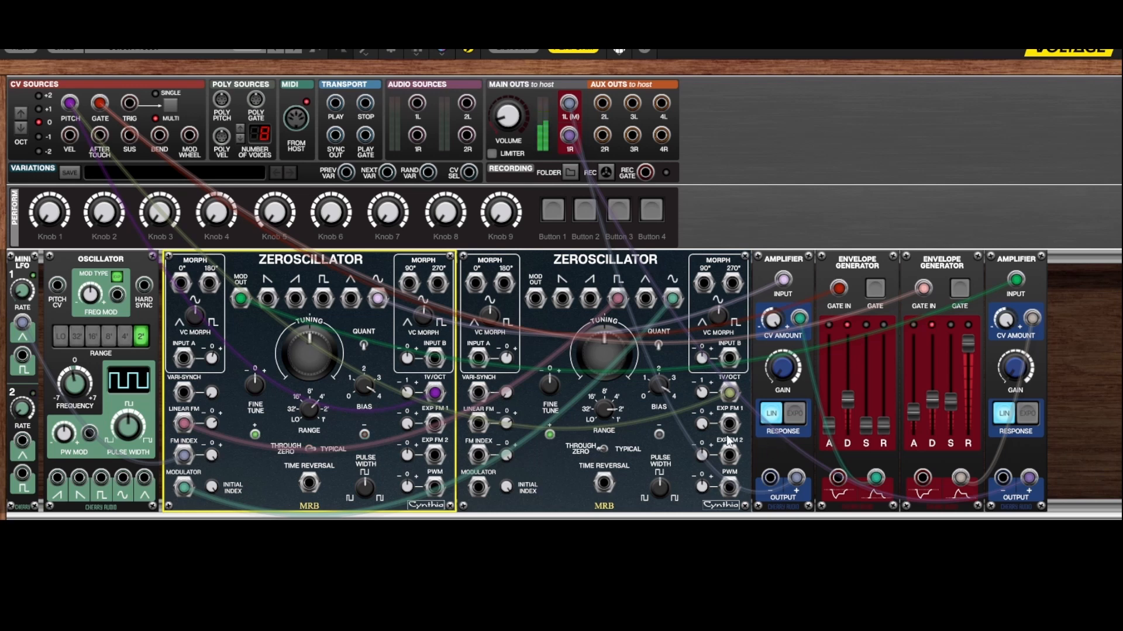
left_click(606, 406)
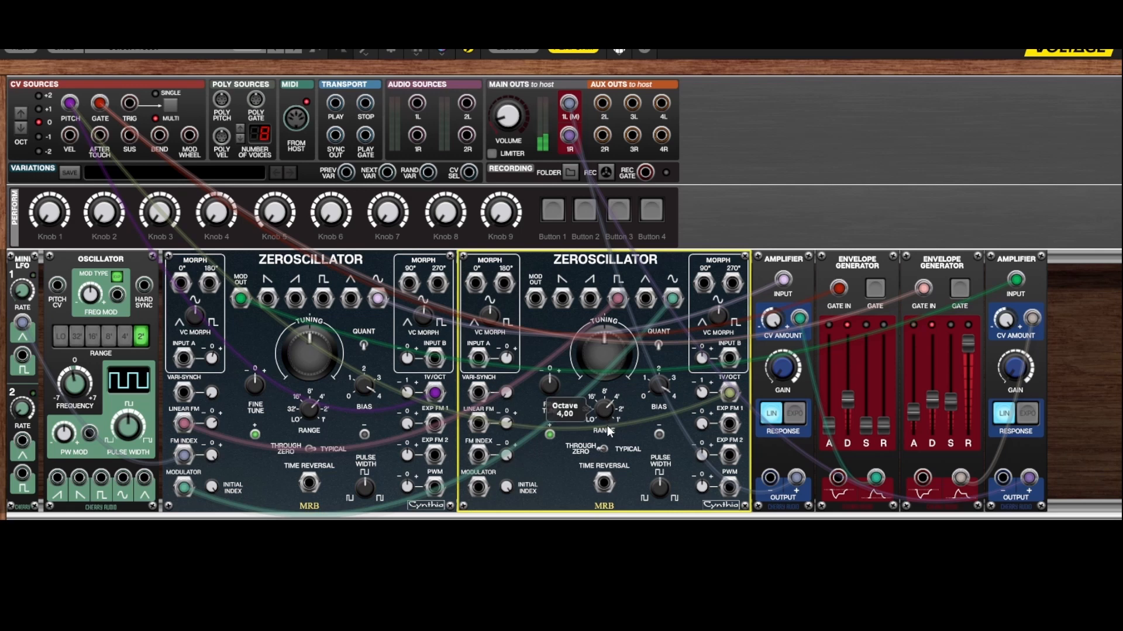
Step: Toggle the first Zeroscillator between Through Zero and Typical modes while trying different ranges on the second, ending at octave 5
left_click(314, 449)
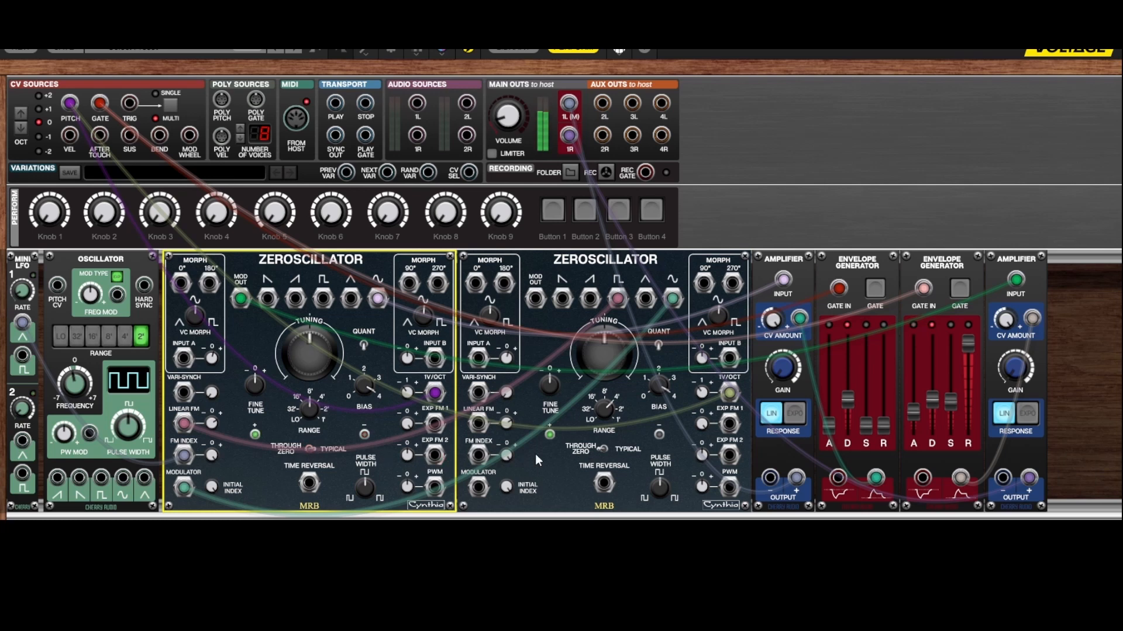
left_click(600, 409)
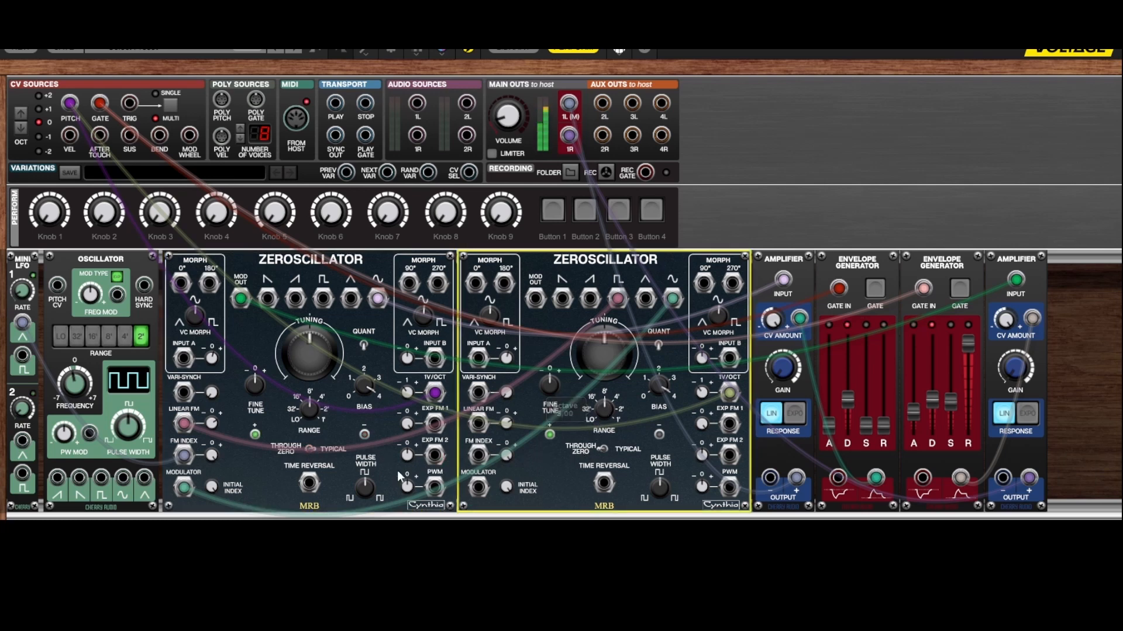
left_click(316, 451)
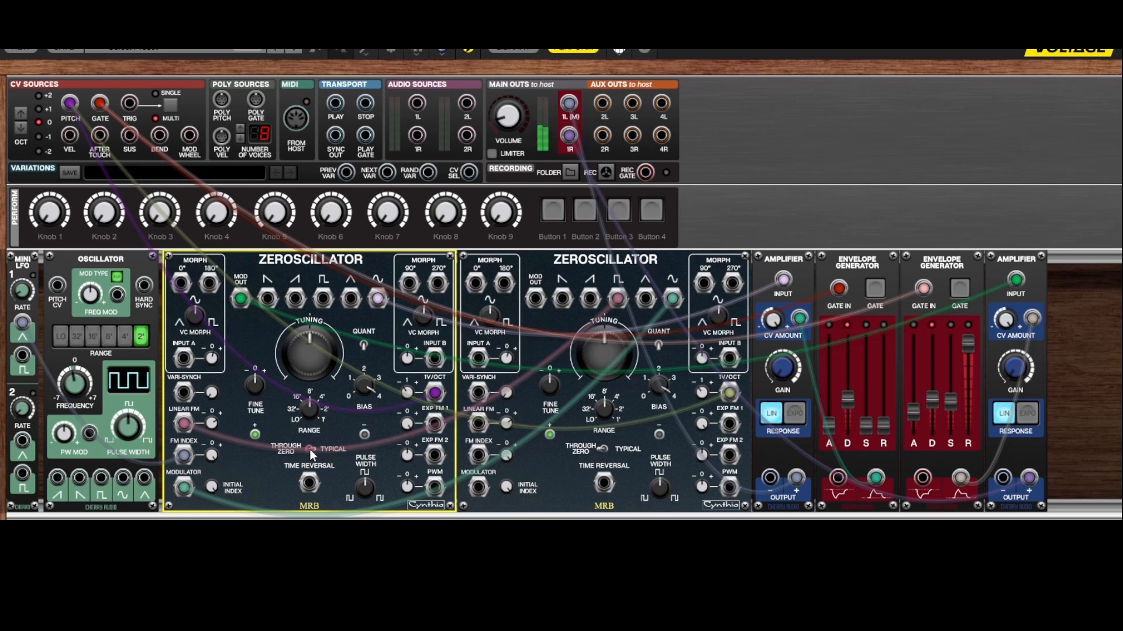
left_click(603, 409)
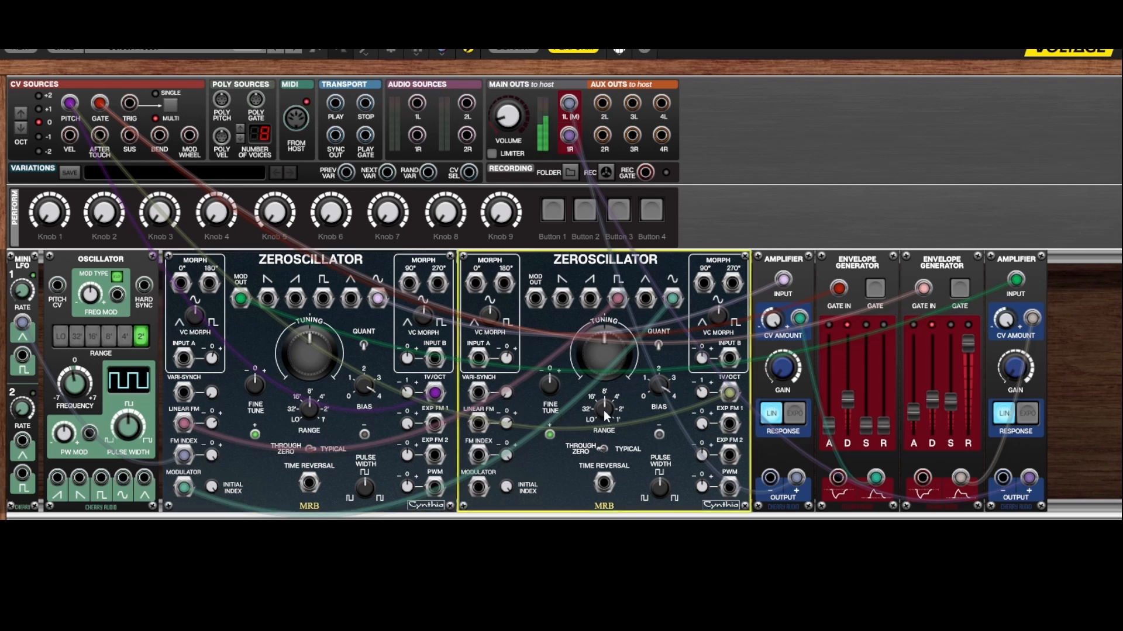
left_click(311, 403)
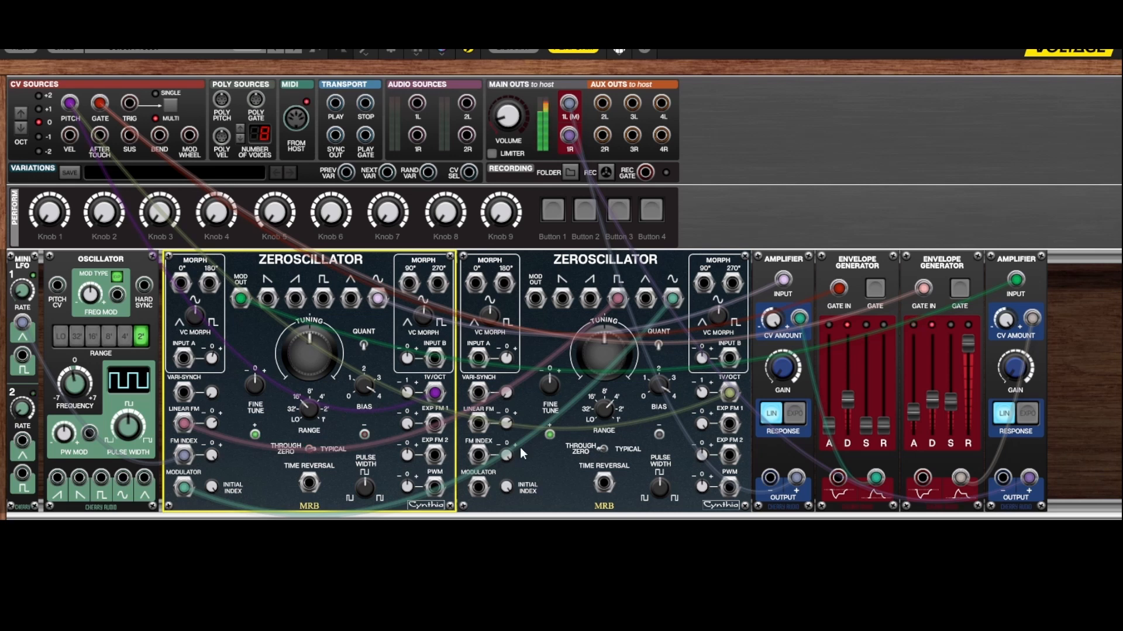
left_click_drag(605, 409, 611, 382)
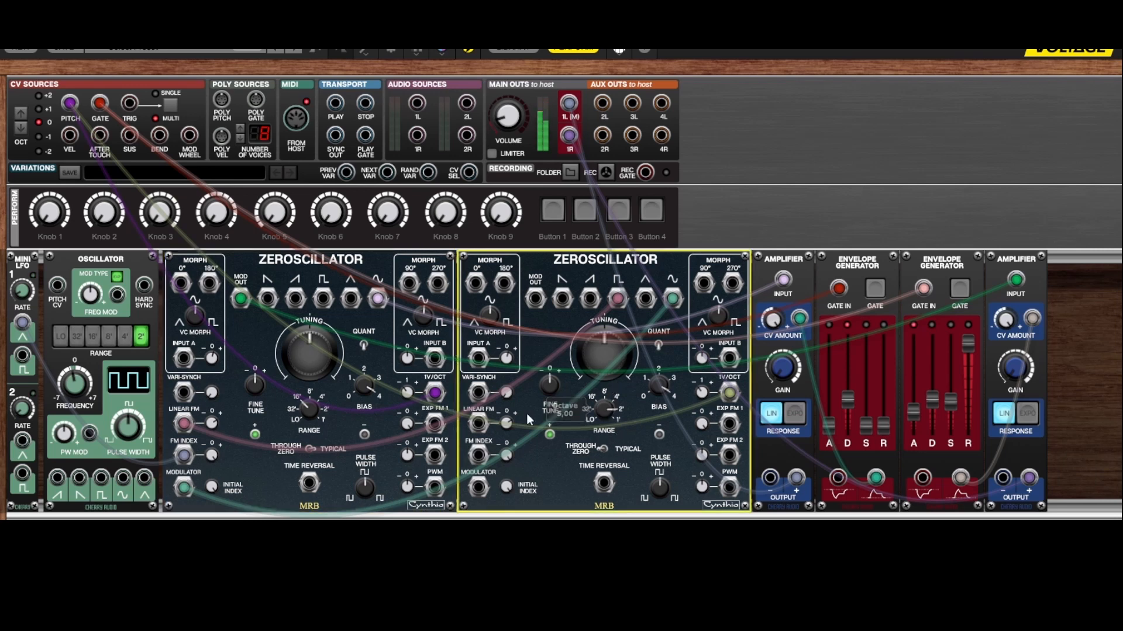
left_click(314, 449)
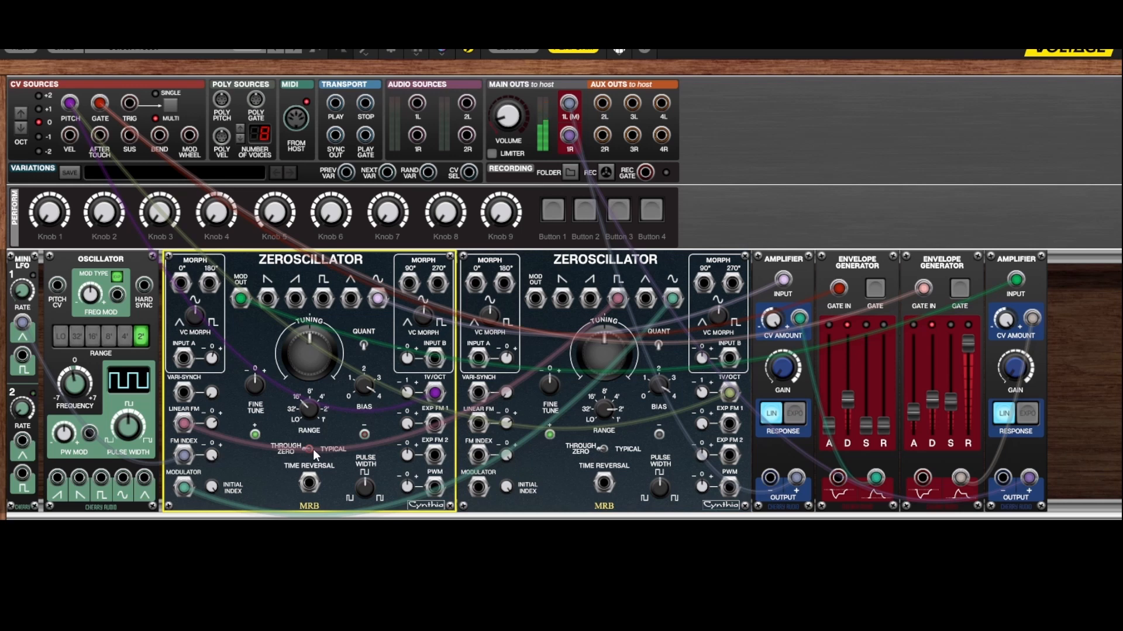
Step: Compare the first Zeroscillator's Through Zero and Typical modes with varied ranges on both oscillators, ending with the second at octave 3
left_click_drag(310, 408, 306, 416)
left_click_drag(612, 416, 590, 489)
left_click(308, 450)
left_click_drag(306, 411, 325, 353)
left_click_drag(606, 412, 605, 392)
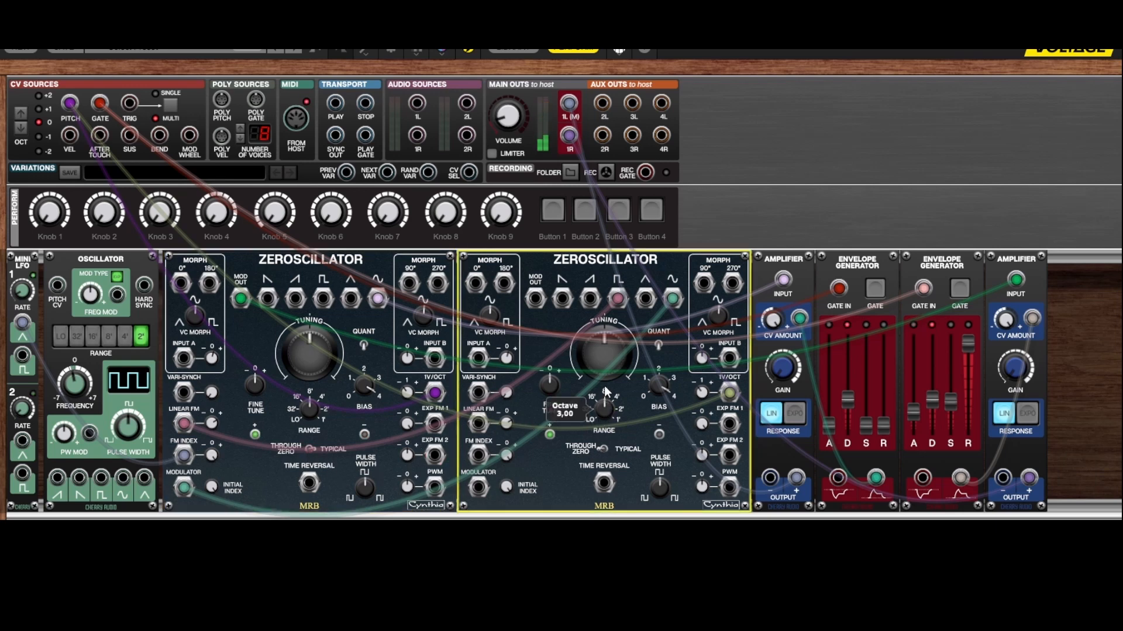
left_click(314, 448)
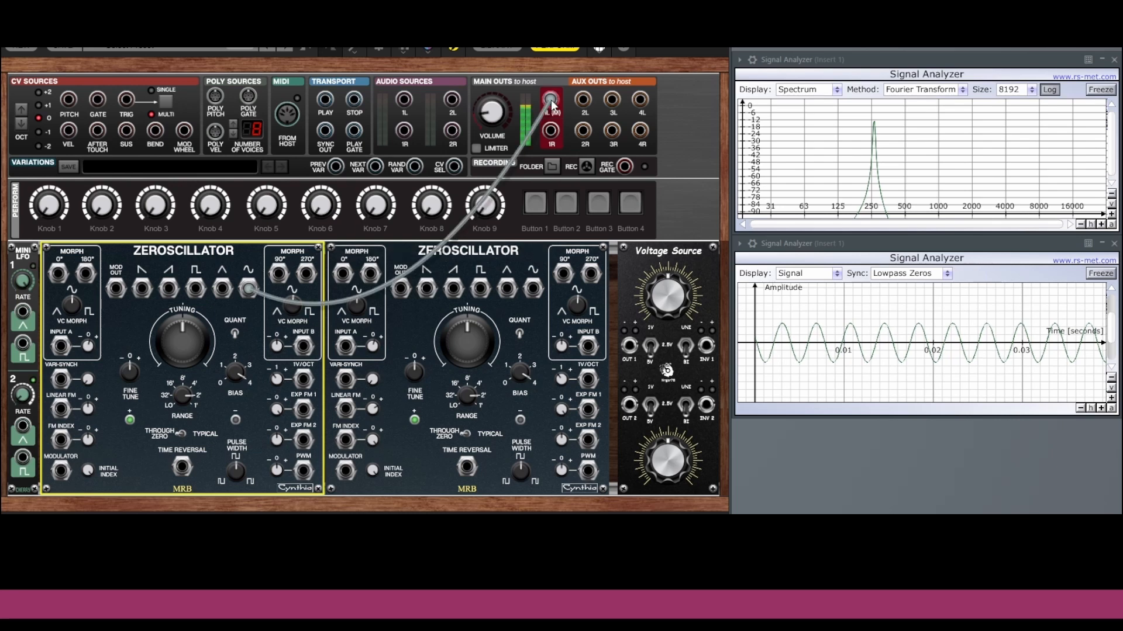
Step: Patch the second Zeroscillator's sine output into the first's Linear FM and Modulator inputs, and set the first's FM Index to -100%
left_click_drag(532, 287, 92, 328)
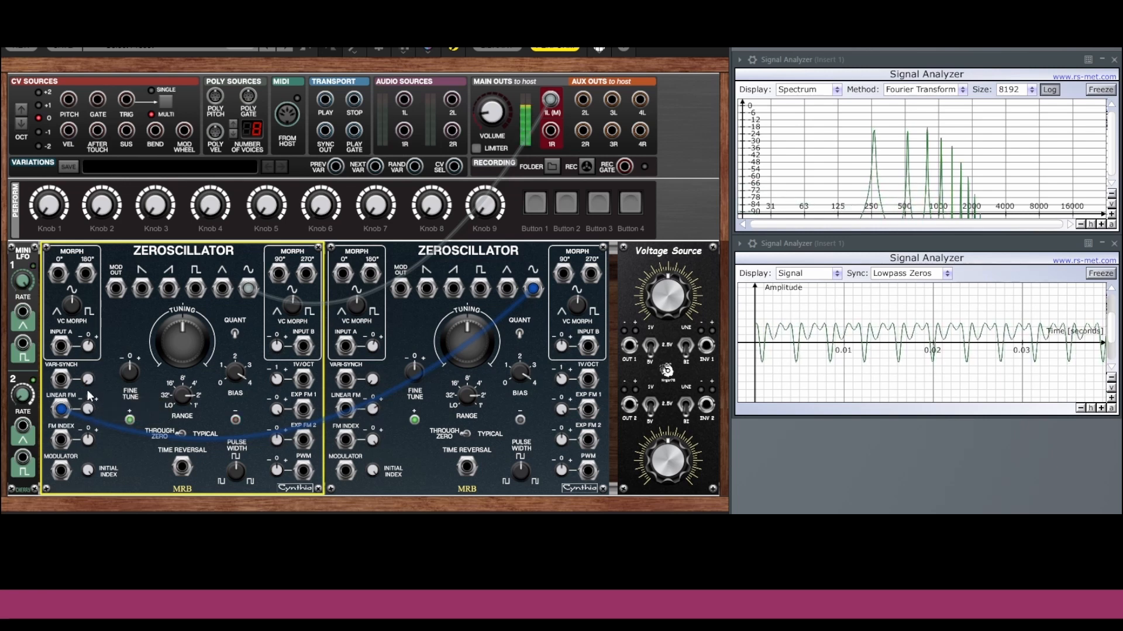
left_click_drag(61, 470, 534, 289)
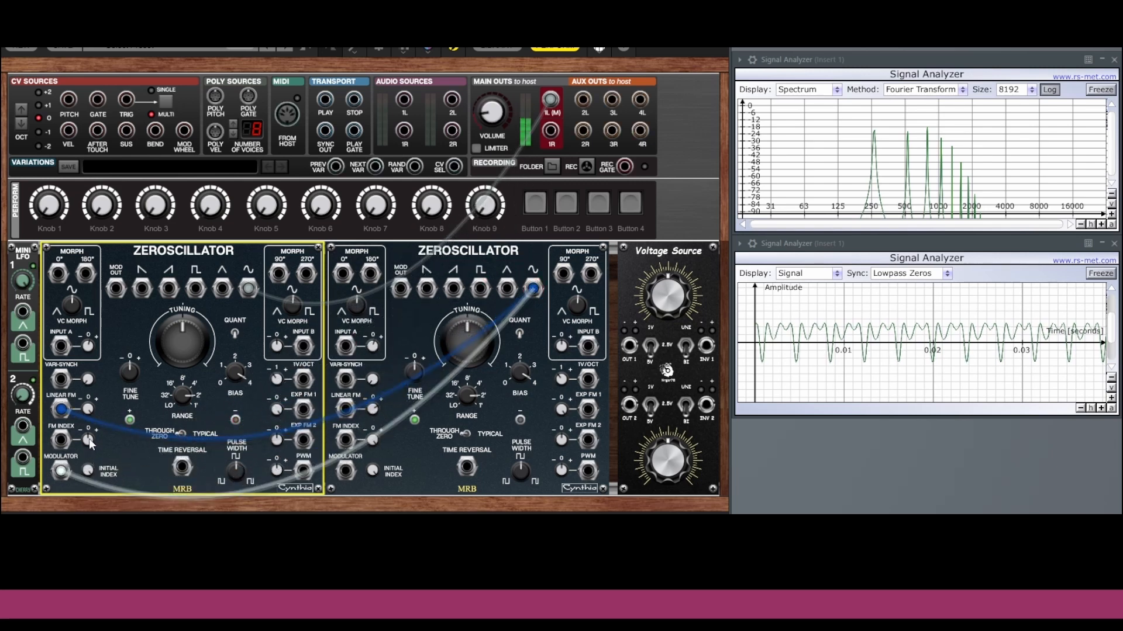
mouse_move(89, 440)
mouse_move(89, 440)
left_mouse_down()
mouse_move(96, 385)
mouse_move(89, 533)
mouse_move(89, 448)
left_mouse_up()
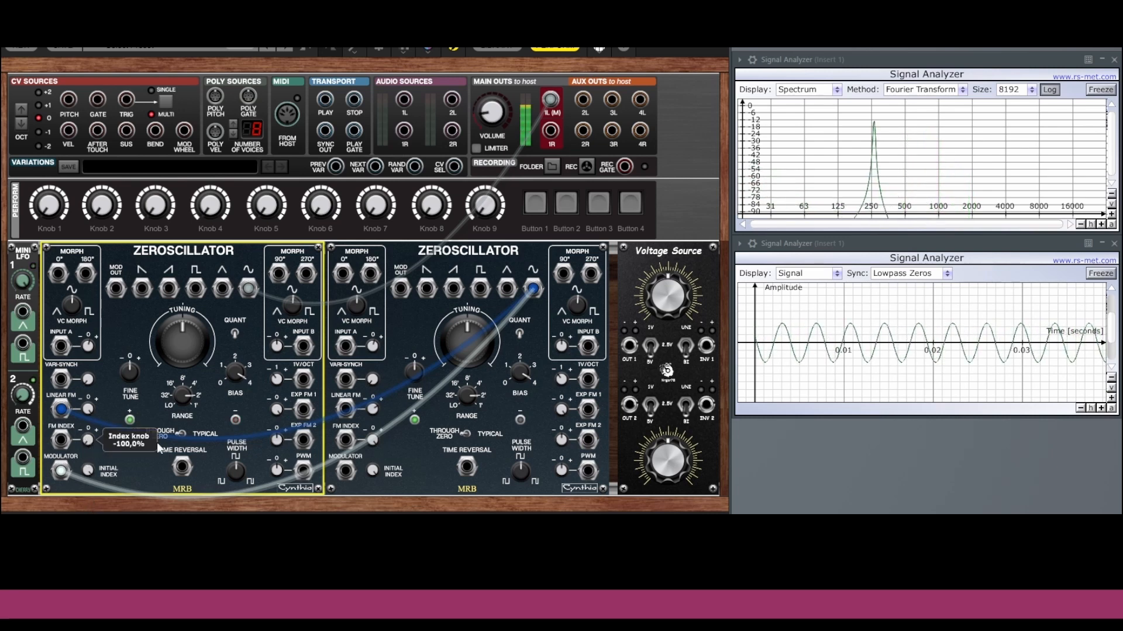
Step: Patch the first Zeroscillator's Mod Out and sine output to the main outputs, and sweep its FM Index up to 100% and back to -100%
left_click_drag(480, 288, 549, 133)
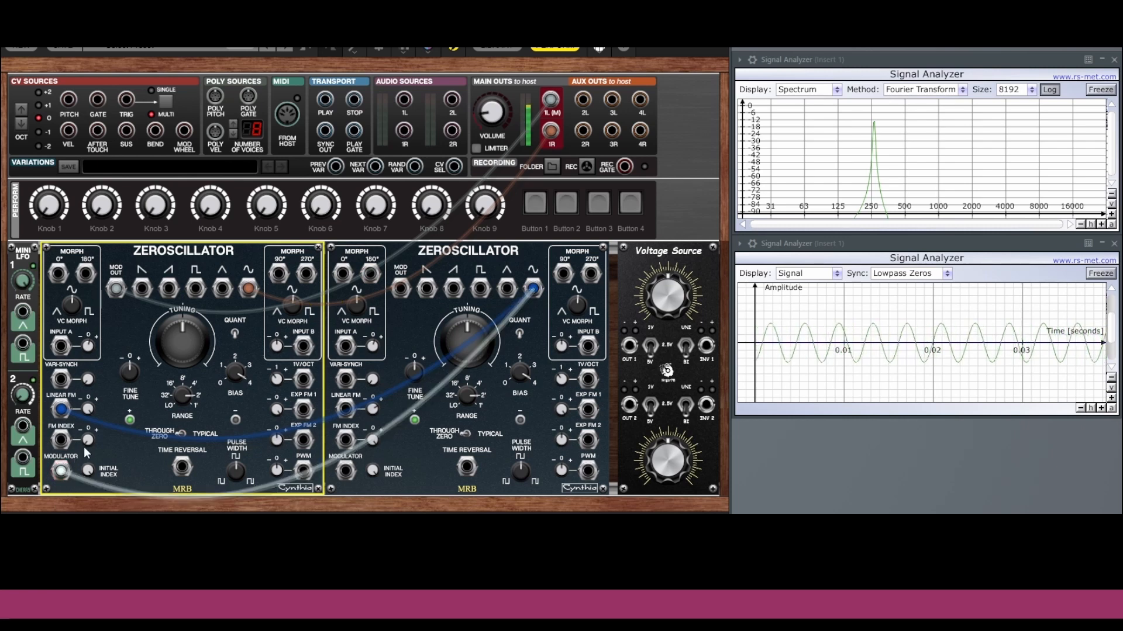
left_click_drag(87, 443, 127, 244)
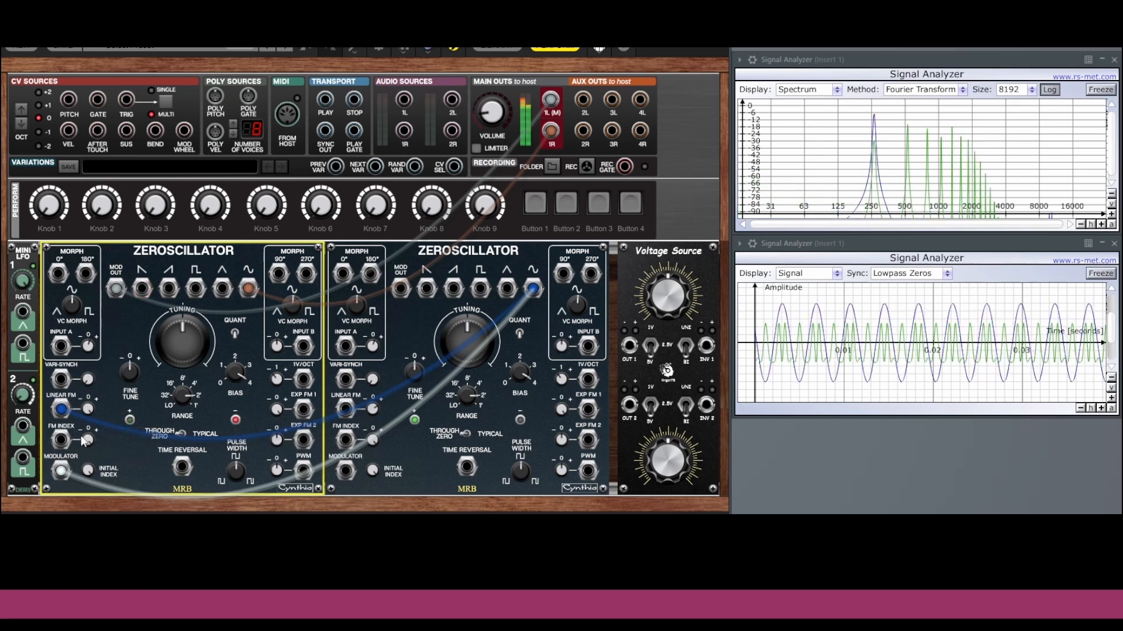
mouse_move(89, 437)
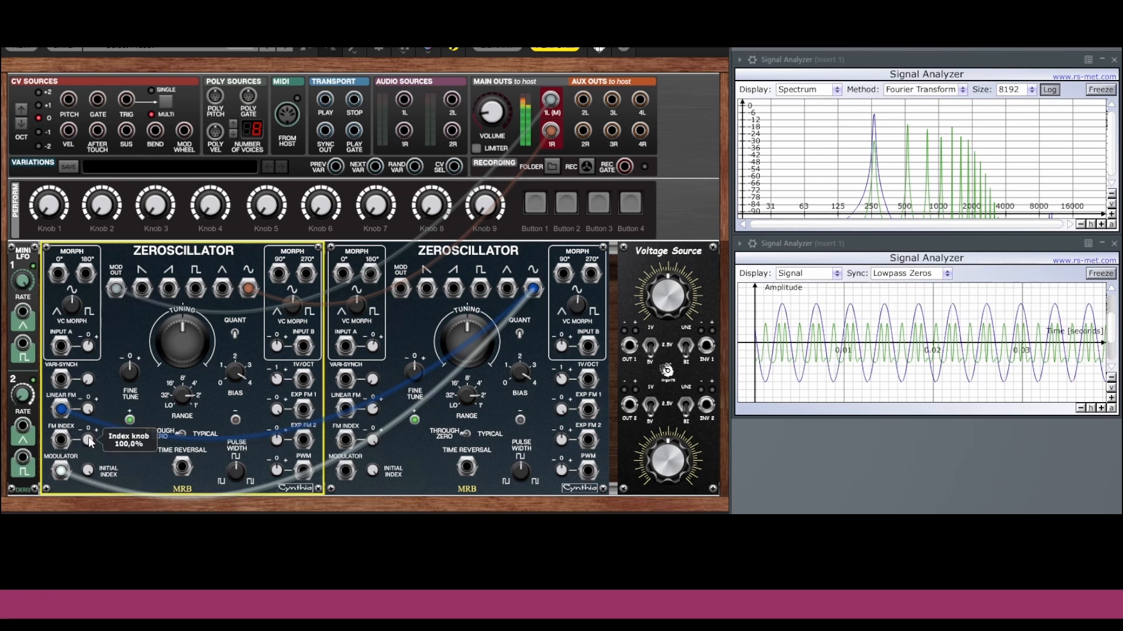
left_click_drag(89, 437, 88, 466)
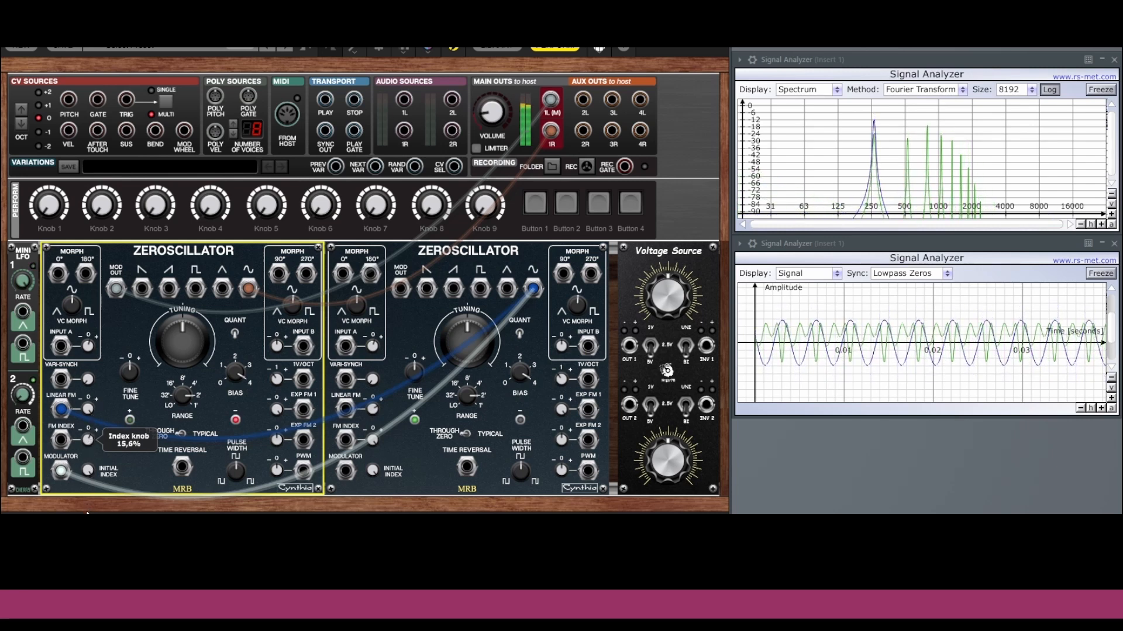
left_click_drag(87, 513, 89, 626)
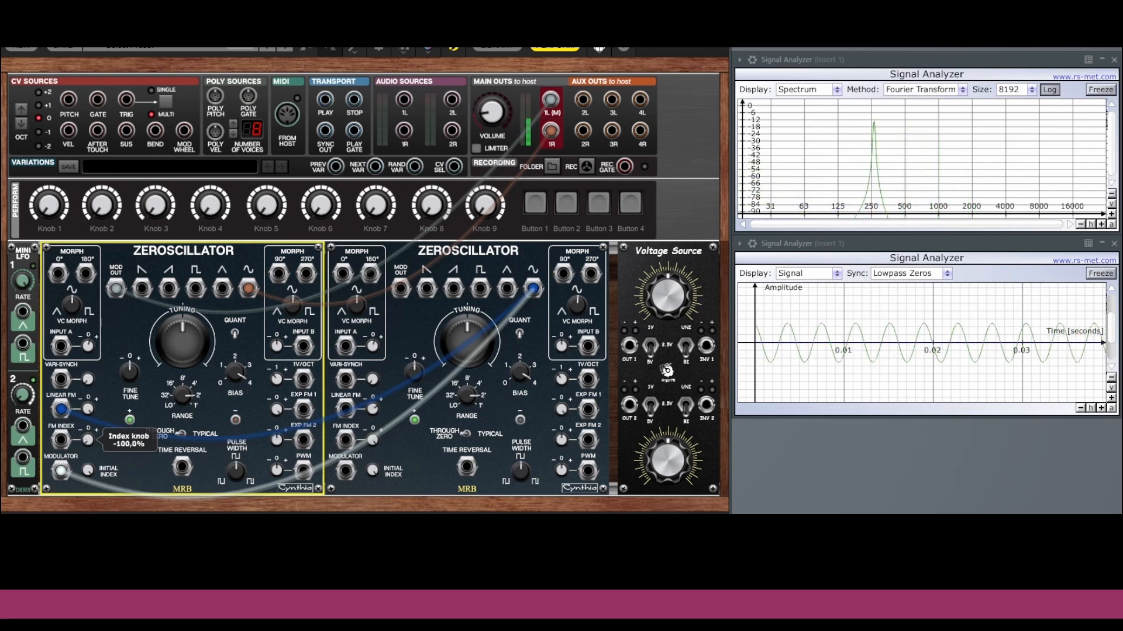
Step: Raise the first Zeroscillator's Linear FM amount gradually to 53.1%, feeding it the second oscillator's sine
left_click_drag(87, 412, 101, 264)
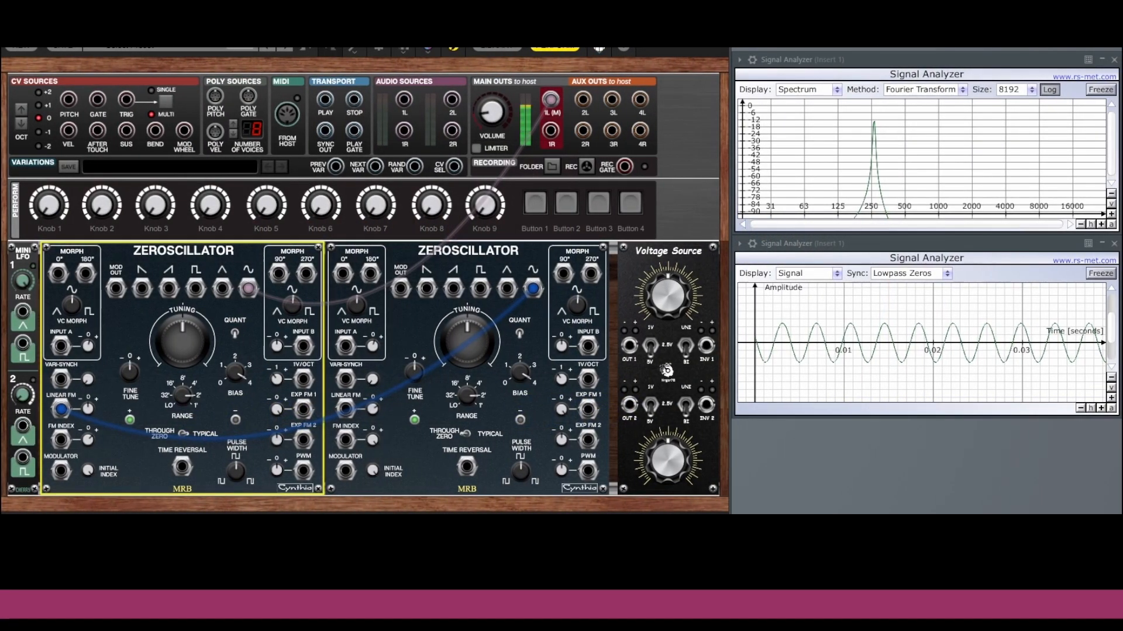
left_click_drag(86, 409, 87, 409)
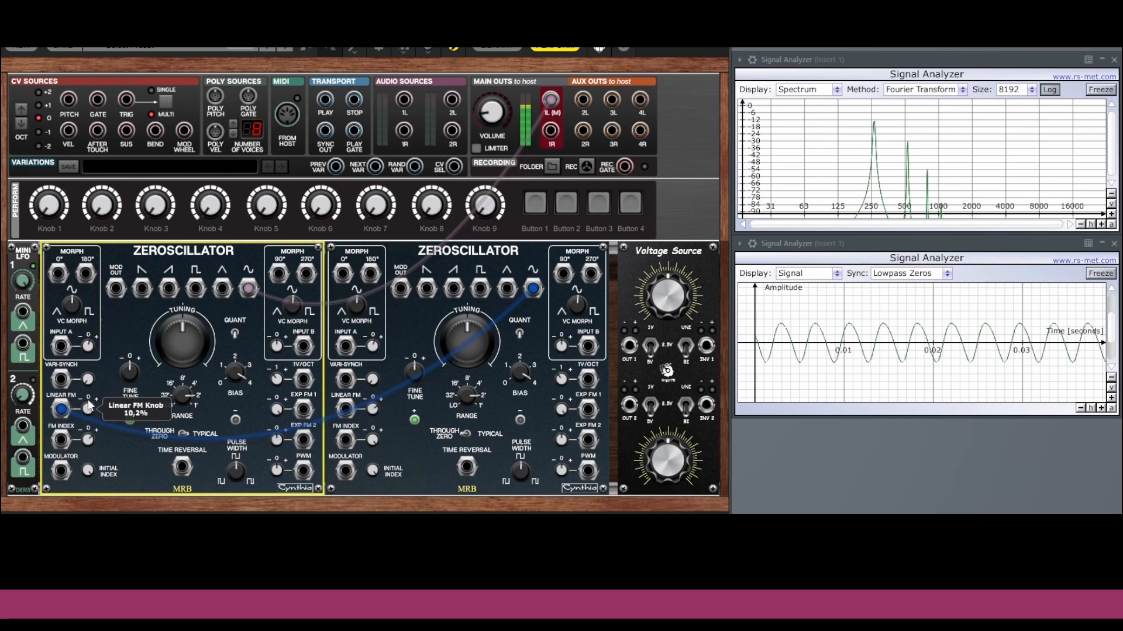
left_click_drag(87, 409, 169, 431)
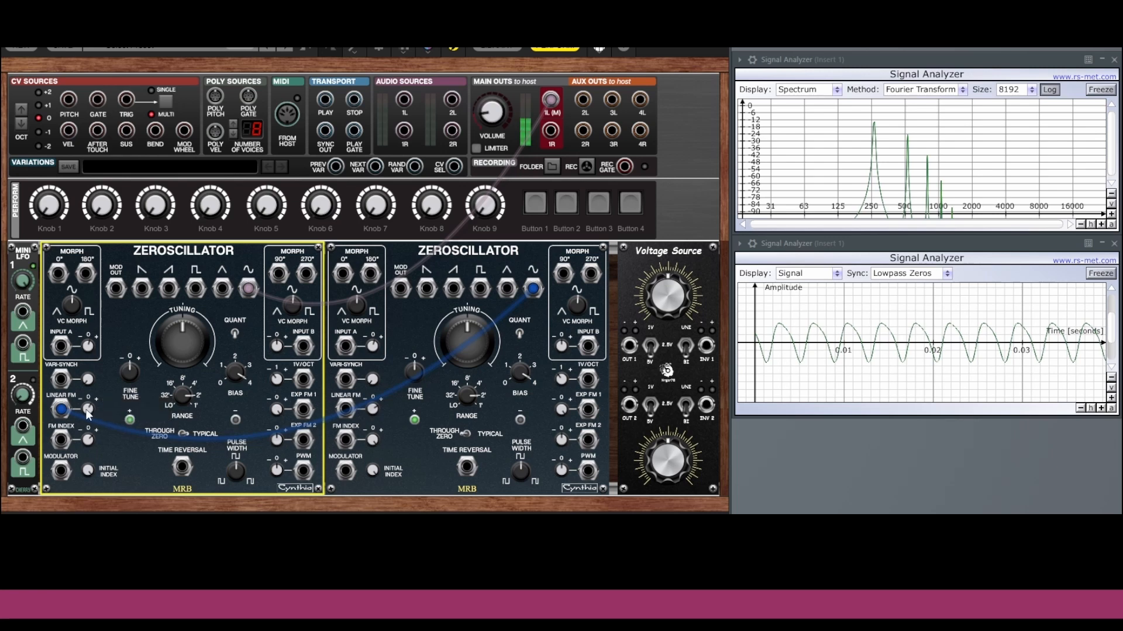
left_click_drag(87, 409, 89, 417)
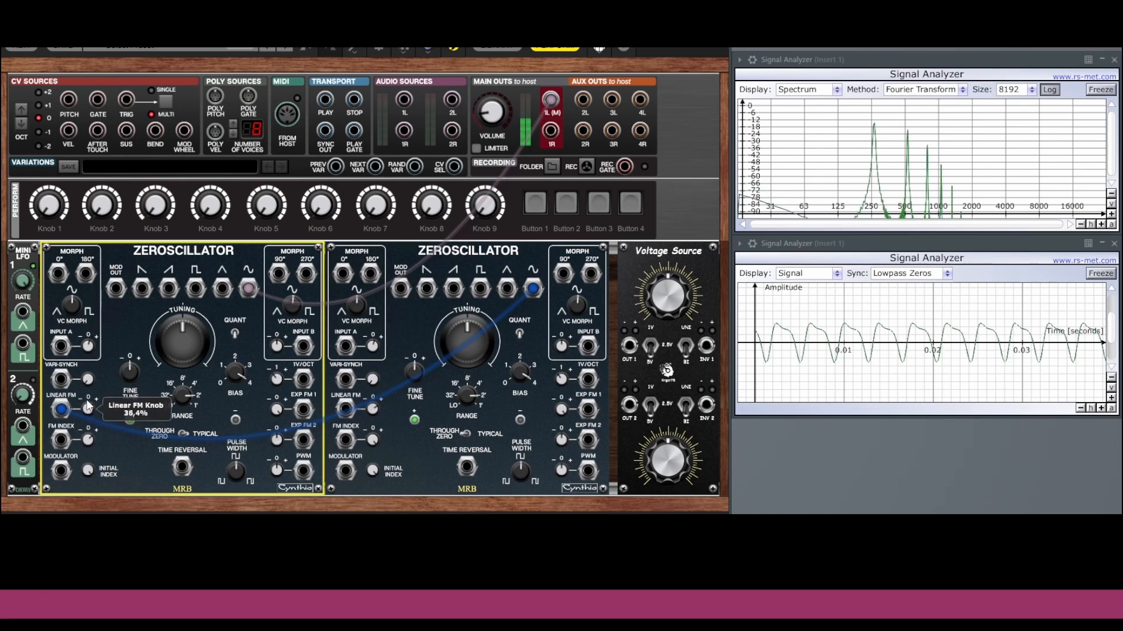
scroll(89, 411, "up", 5)
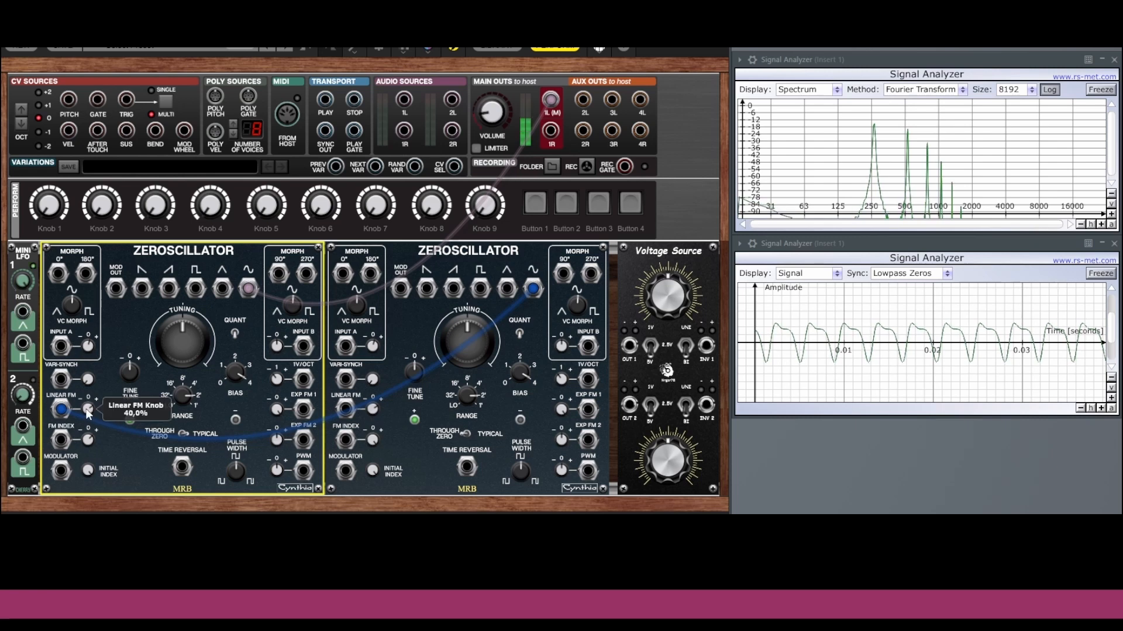
scroll(88, 410, "up", 1)
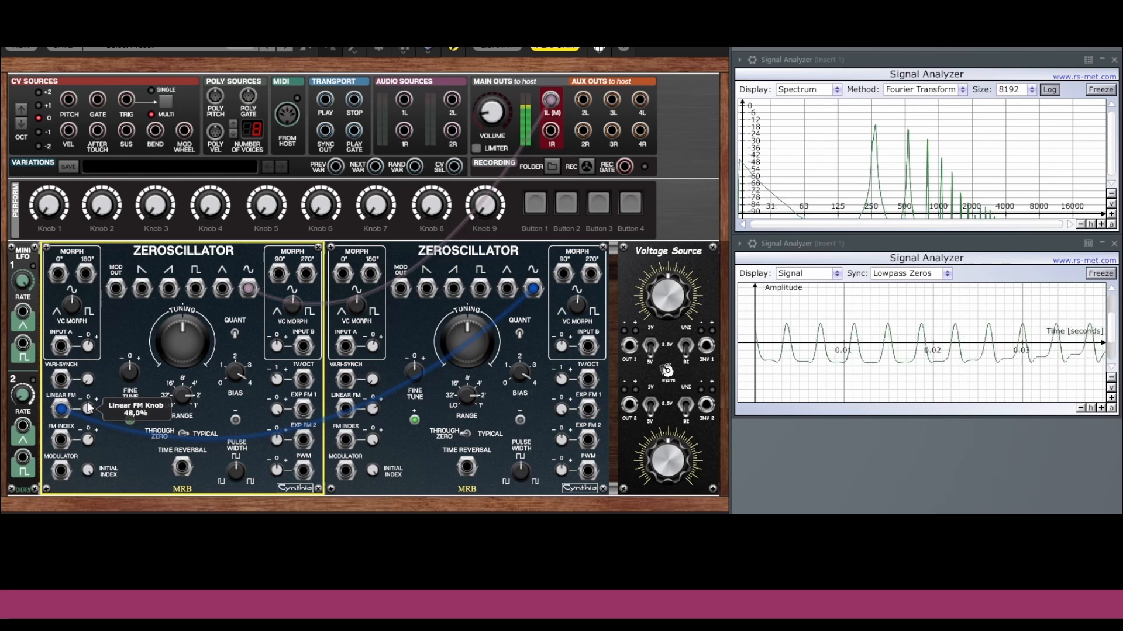
scroll(88, 407, "up", 2)
scroll(87, 401, "up", 3)
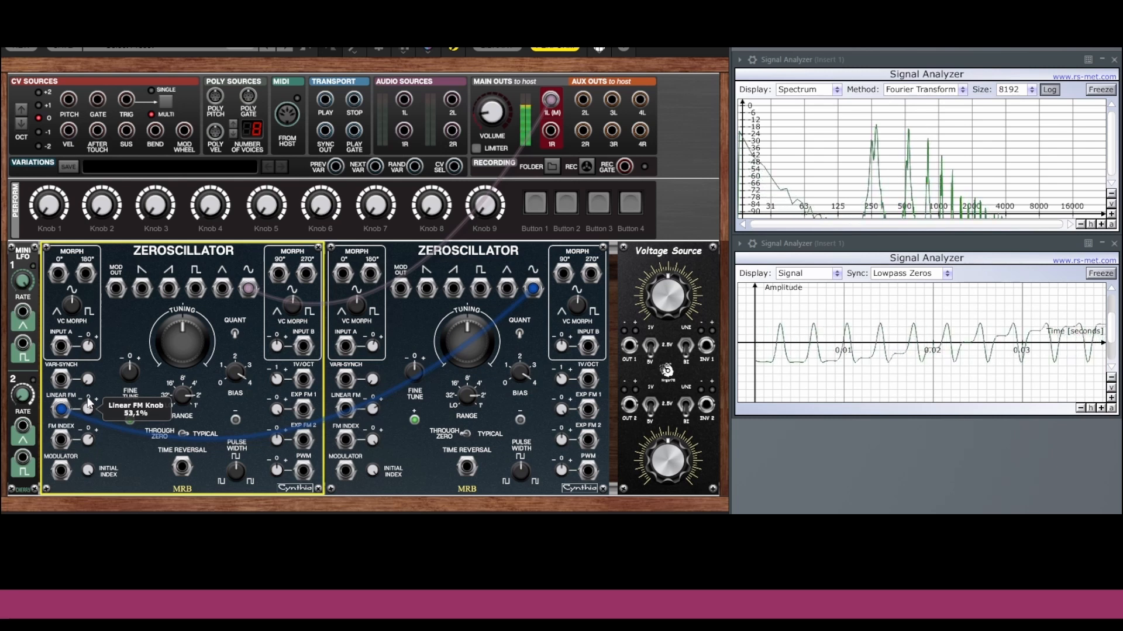
Step: Sweep the first Zeroscillator's Linear FM amount up and back down twice
left_click_drag(89, 398, 89, 348)
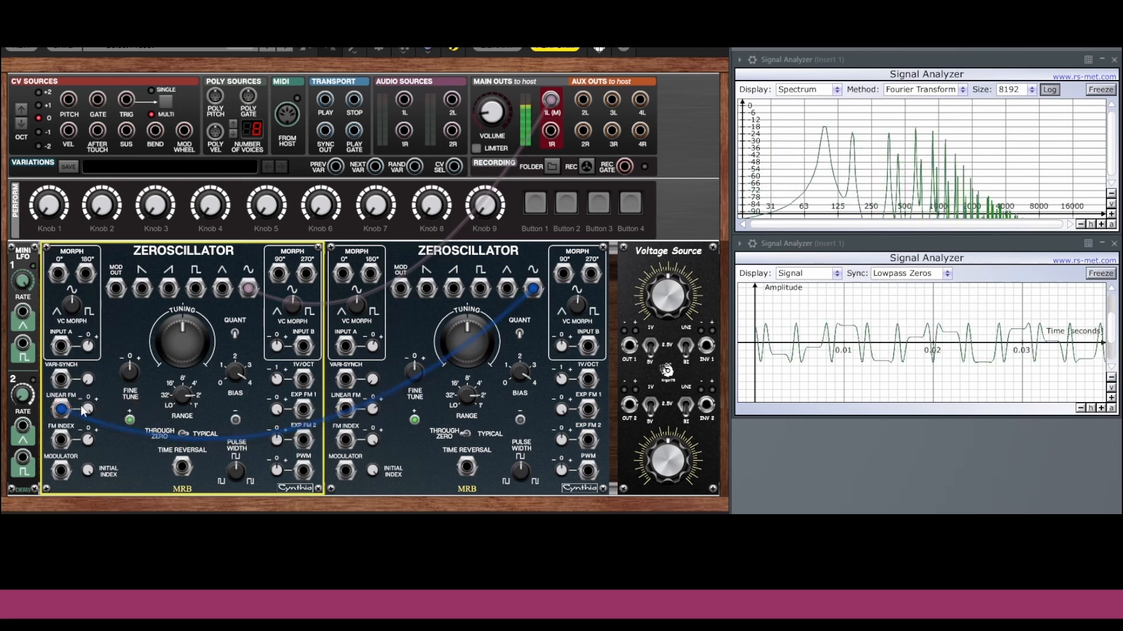
scroll(89, 421, "down", 3)
left_click_drag(89, 421, 79, 457)
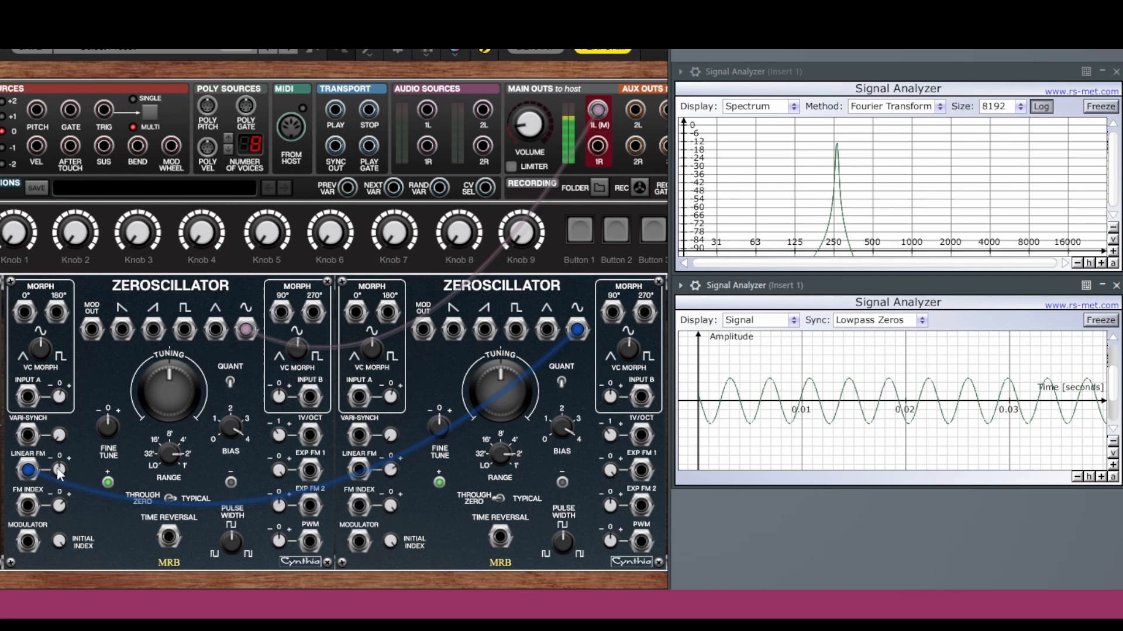
left_click_drag(59, 471, 76, 384)
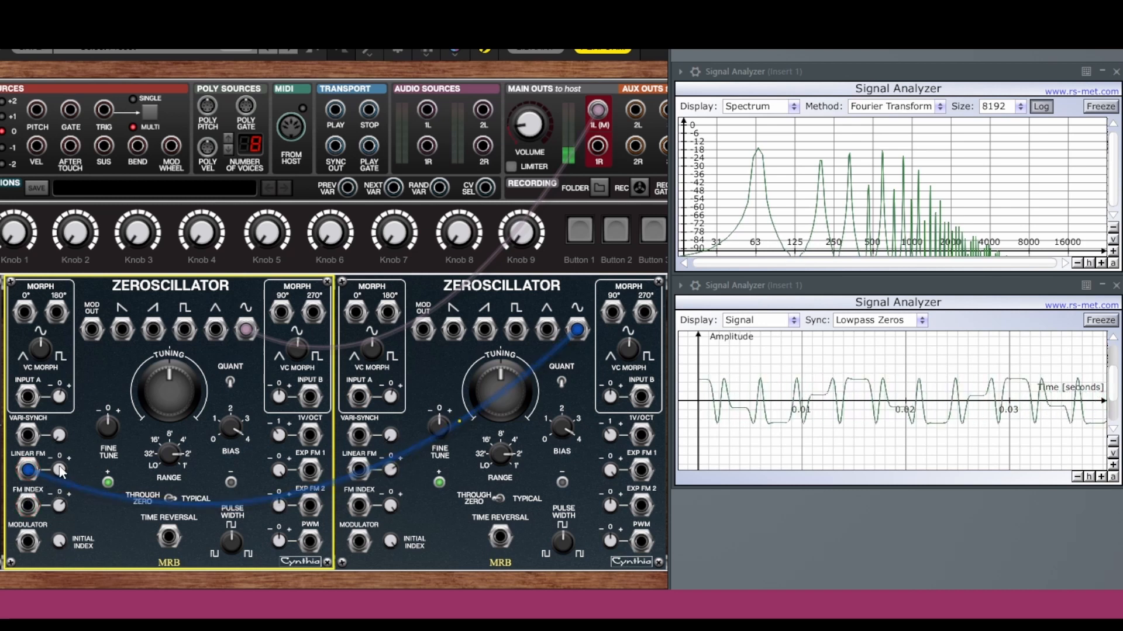
left_click_drag(61, 471, 8, 526)
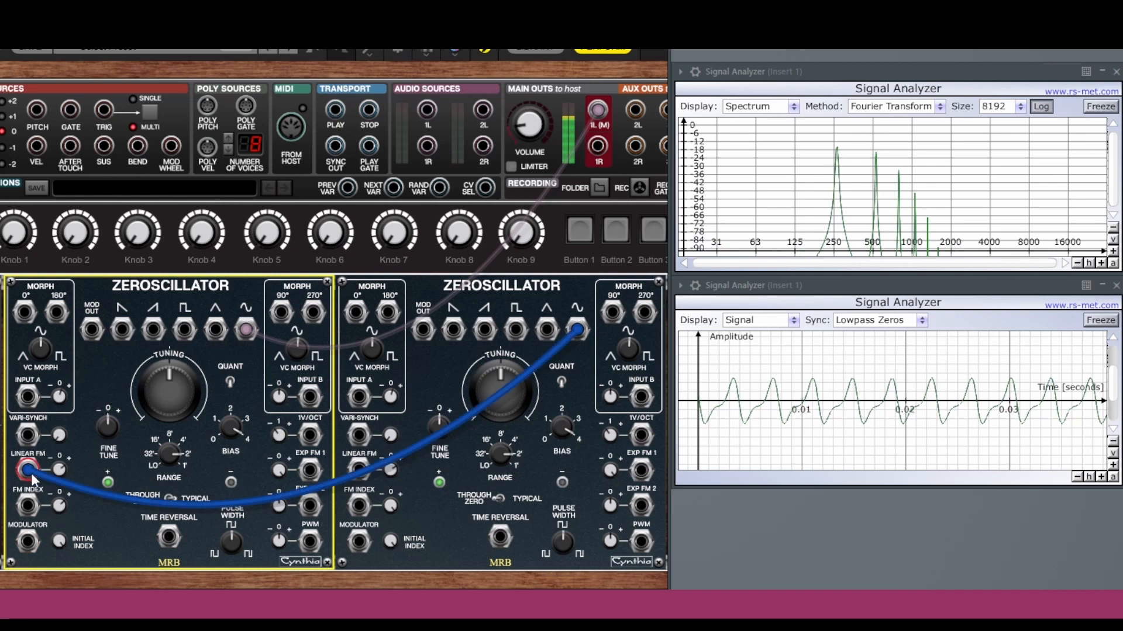
Step: Move the modulation cable from the first Zeroscillator's Linear FM input to EXP FM 1 and vary the EXP FM 1 amount
left_click_drag(30, 473, 311, 471)
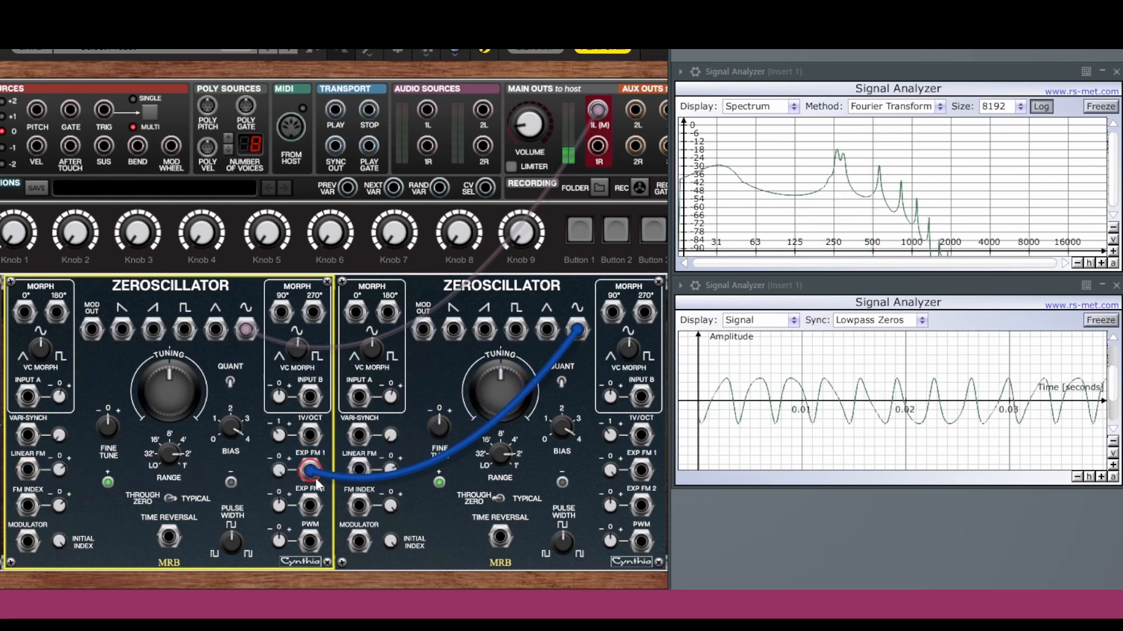
mouse_move(280, 475)
left_mouse_down()
mouse_move(278, 563)
mouse_move(272, 462)
left_mouse_up()
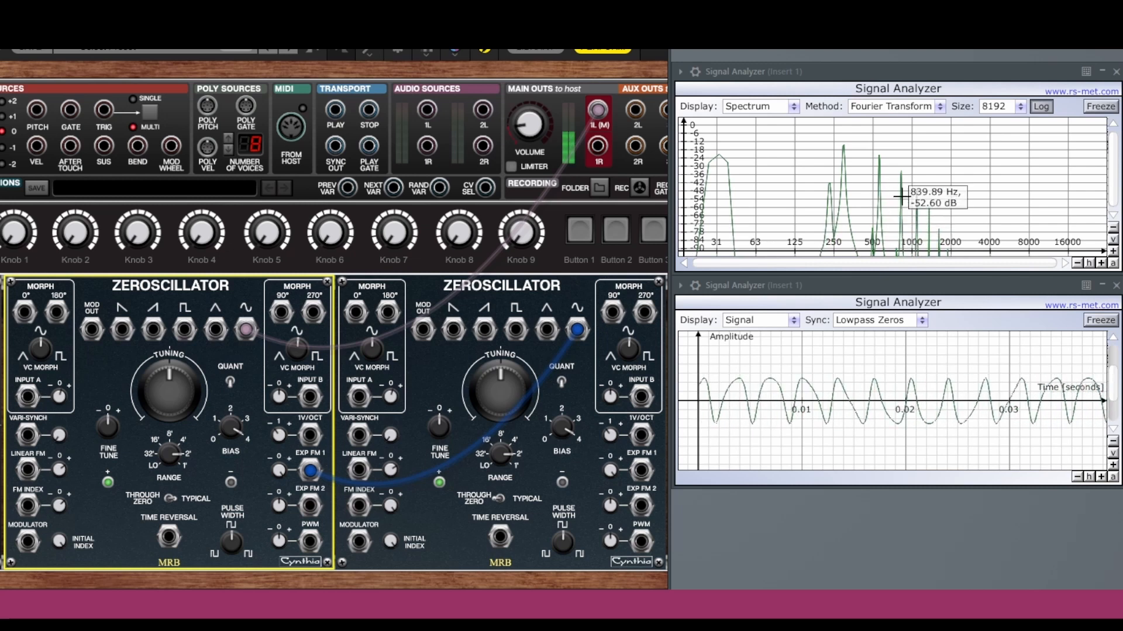
left_click_drag(279, 471, 233, 509)
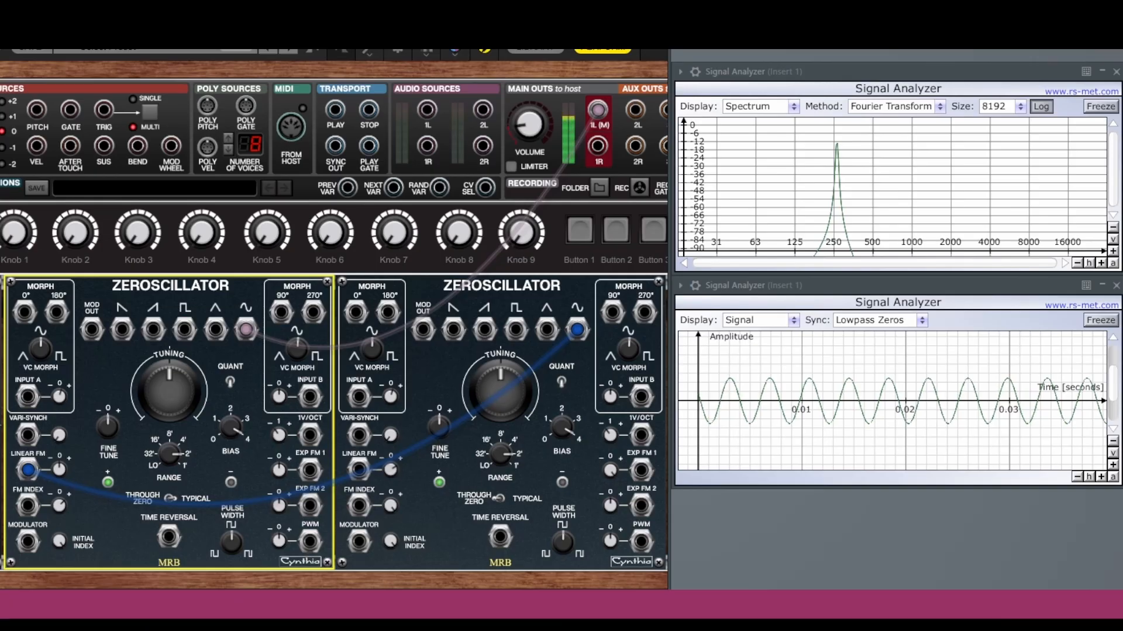
Step: Set the first Zeroscillator's Linear FM amount to 100% and switch between Typical and Through Zero modes to compare them
left_click_drag(60, 472, 52, 417)
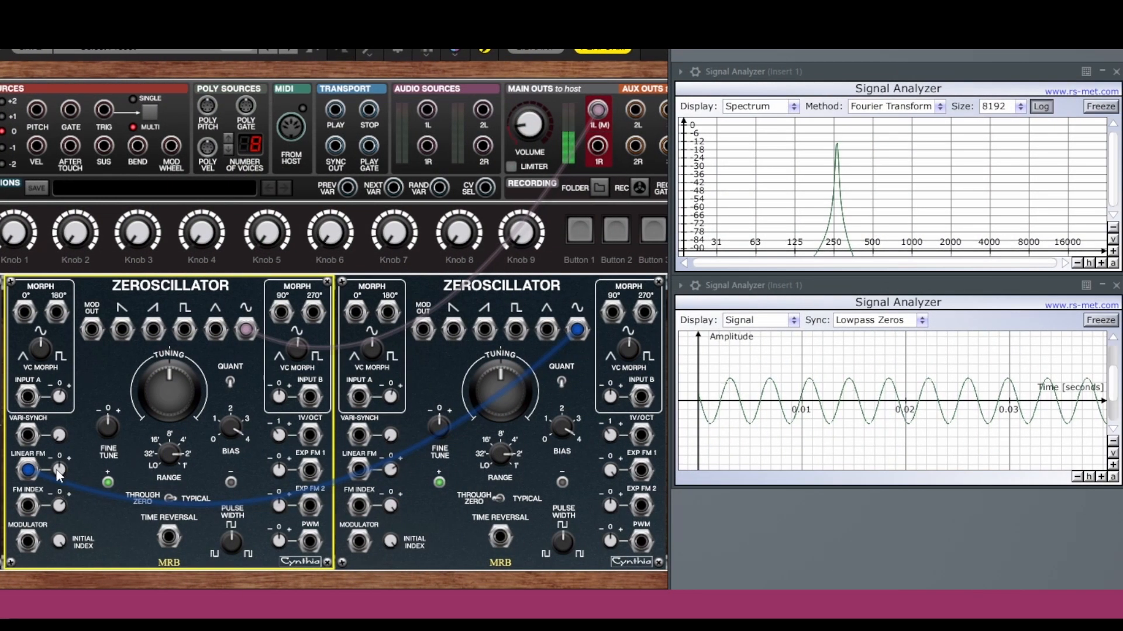
left_click_drag(58, 475, 99, 322)
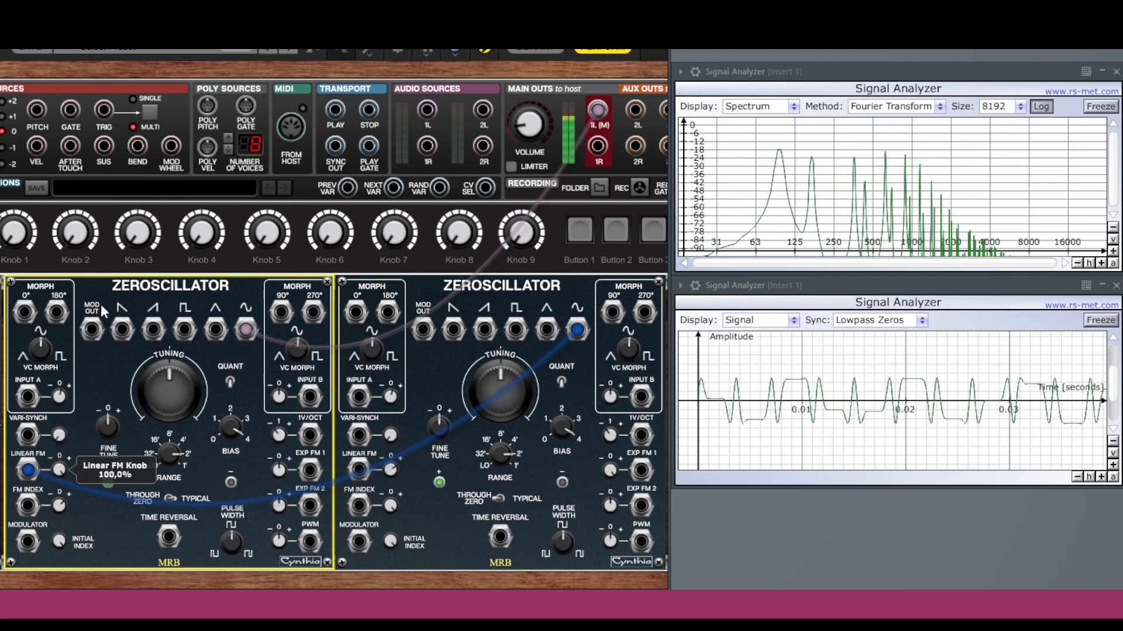
left_click(174, 497)
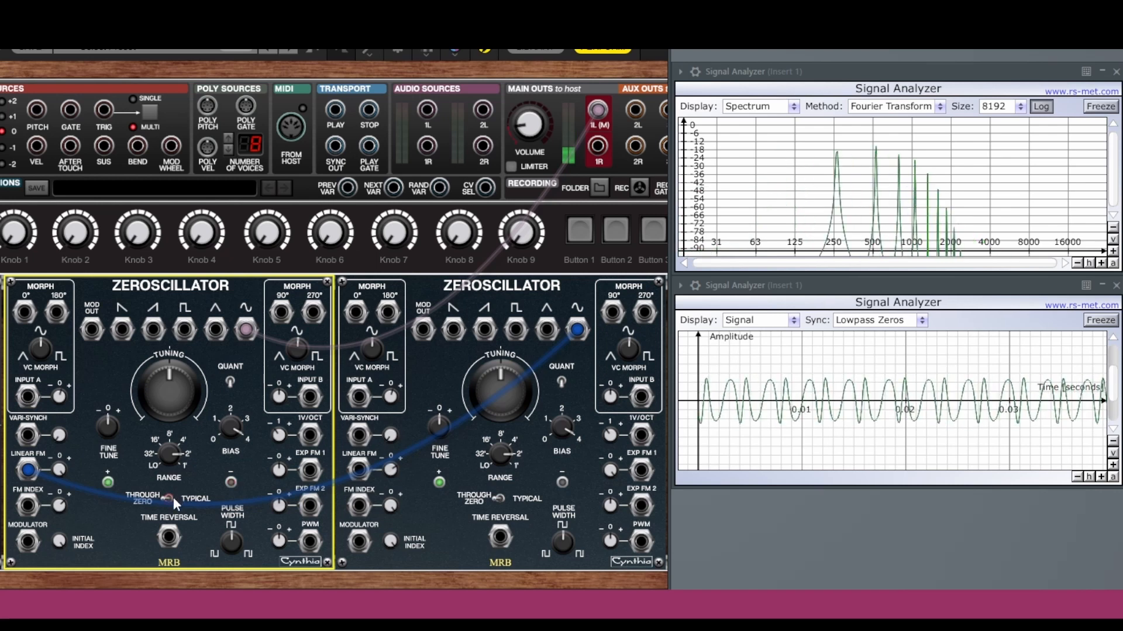
left_click(170, 497)
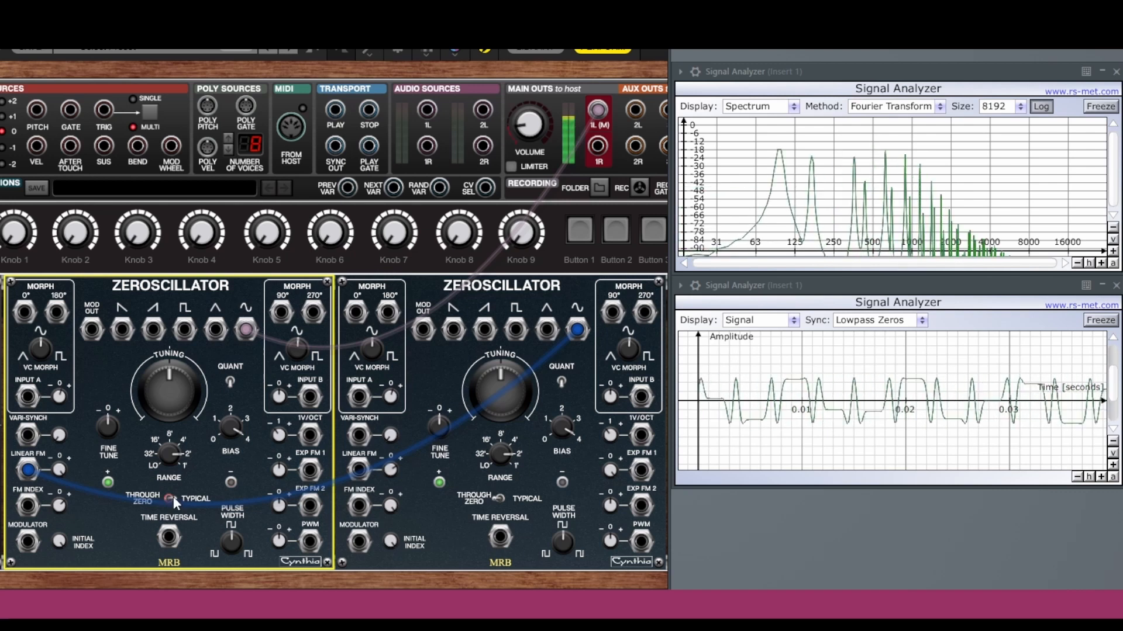
Step: Toggle the first Zeroscillator repeatedly between Through Zero and Typical to compare their waveforms and spectra
left_click(173, 497)
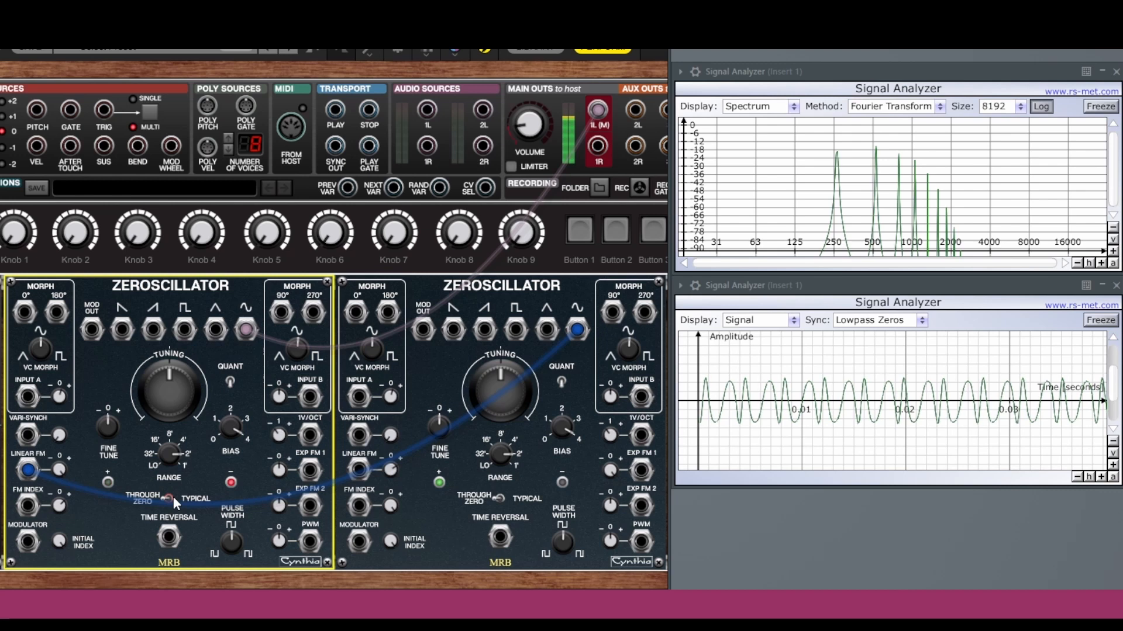
left_click(171, 498)
left_click(166, 500)
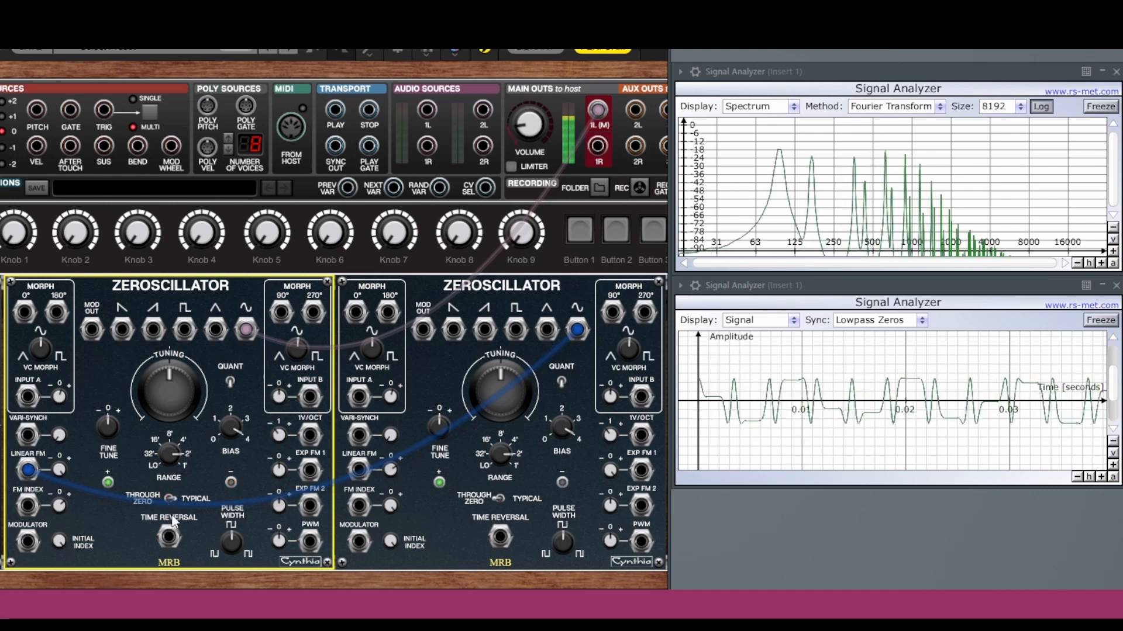
left_click(171, 496)
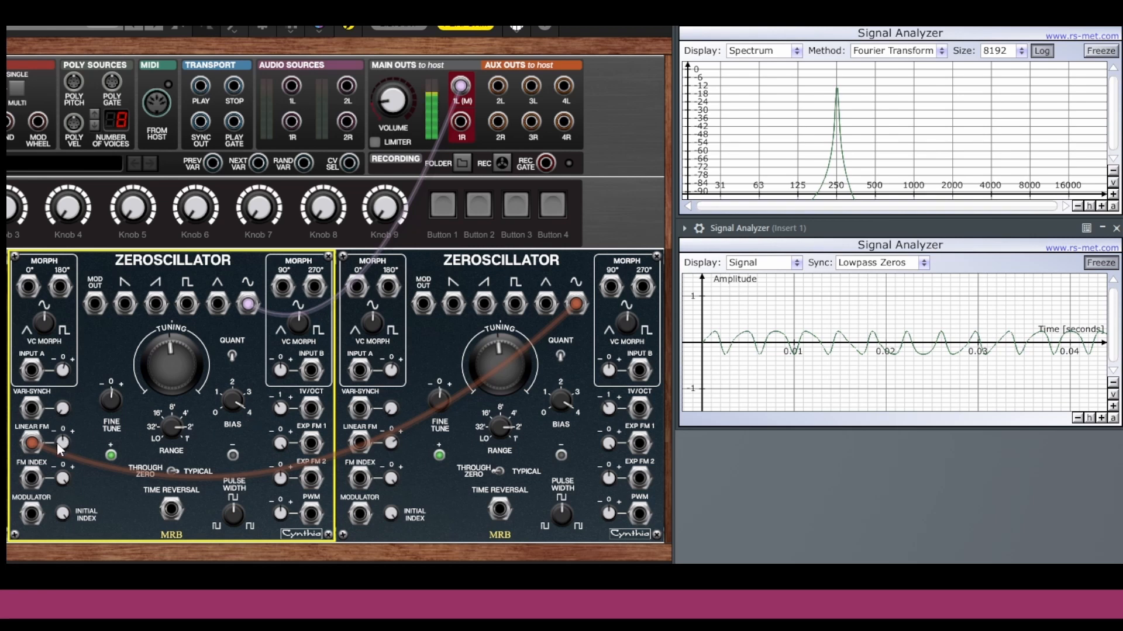
Step: Vary the first Zeroscillator's Linear FM amount through several depths and inspect the partials on the spectrum analyzer
left_click_drag(62, 445, 72, 320)
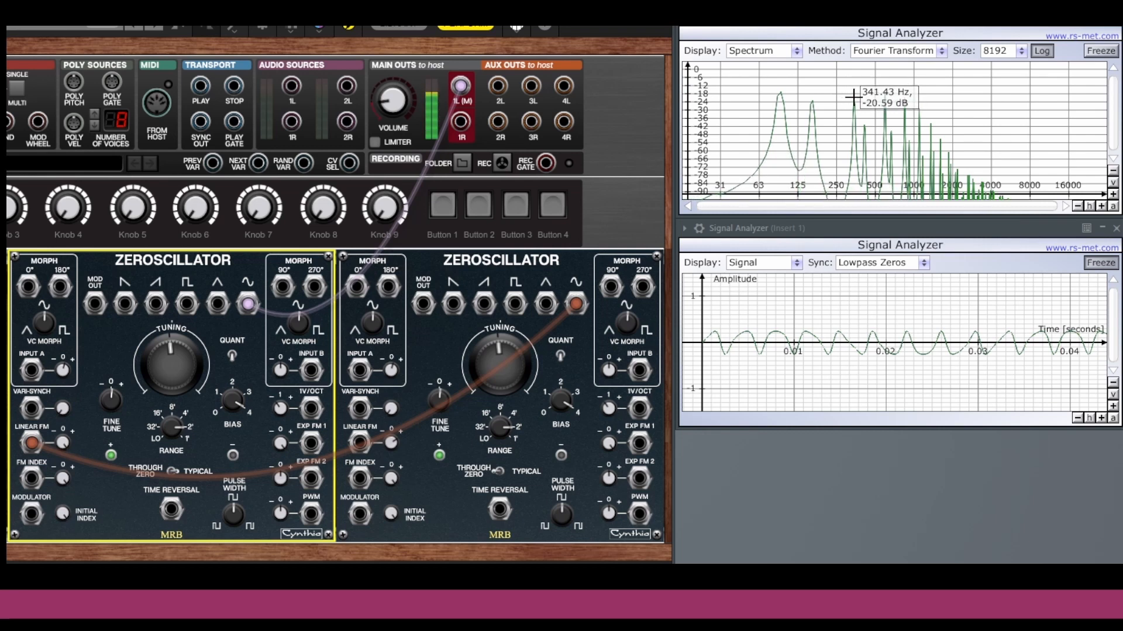
left_click_drag(63, 444, 43, 433)
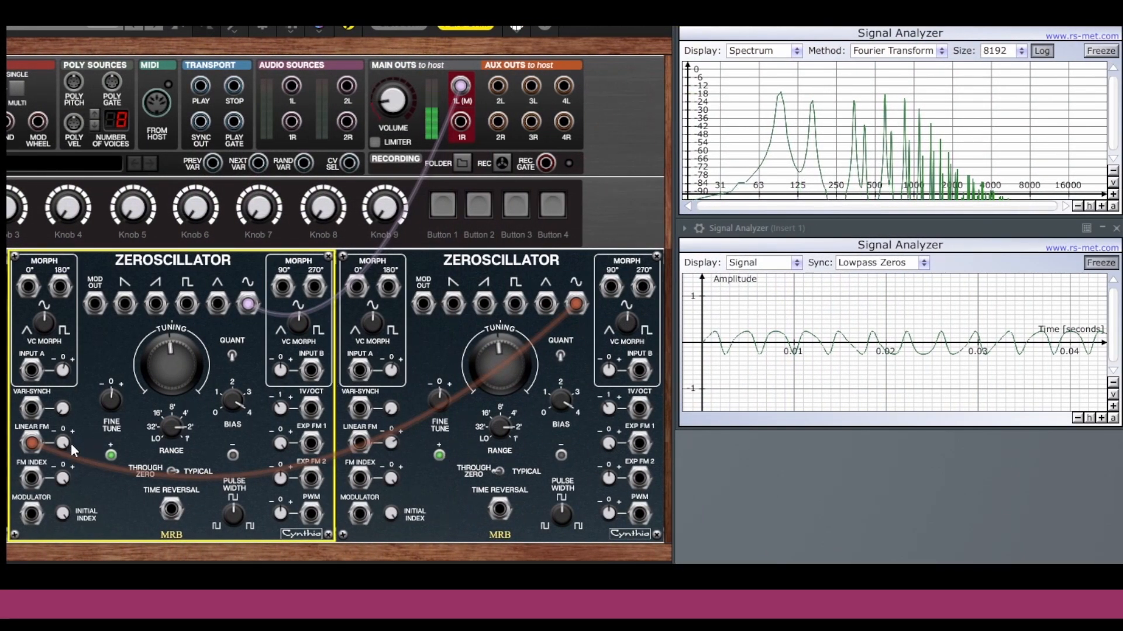
mouse_move(63, 455)
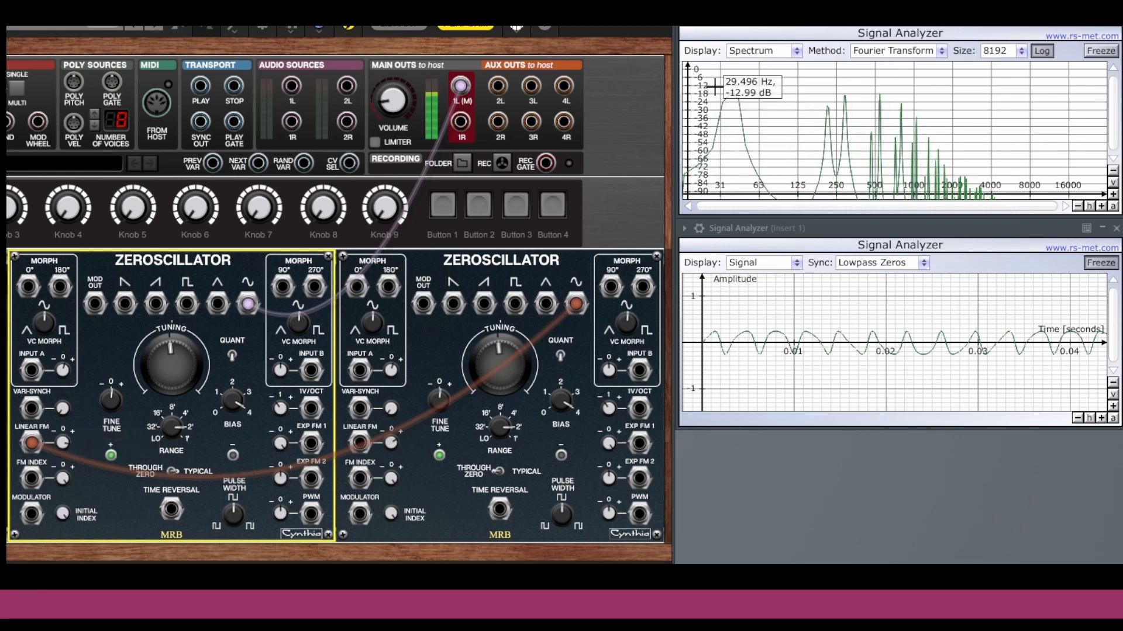
mouse_move(62, 446)
left_mouse_down()
mouse_move(54, 457)
mouse_move(54, 413)
mouse_move(51, 439)
left_mouse_up()
mouse_move(841, 89)
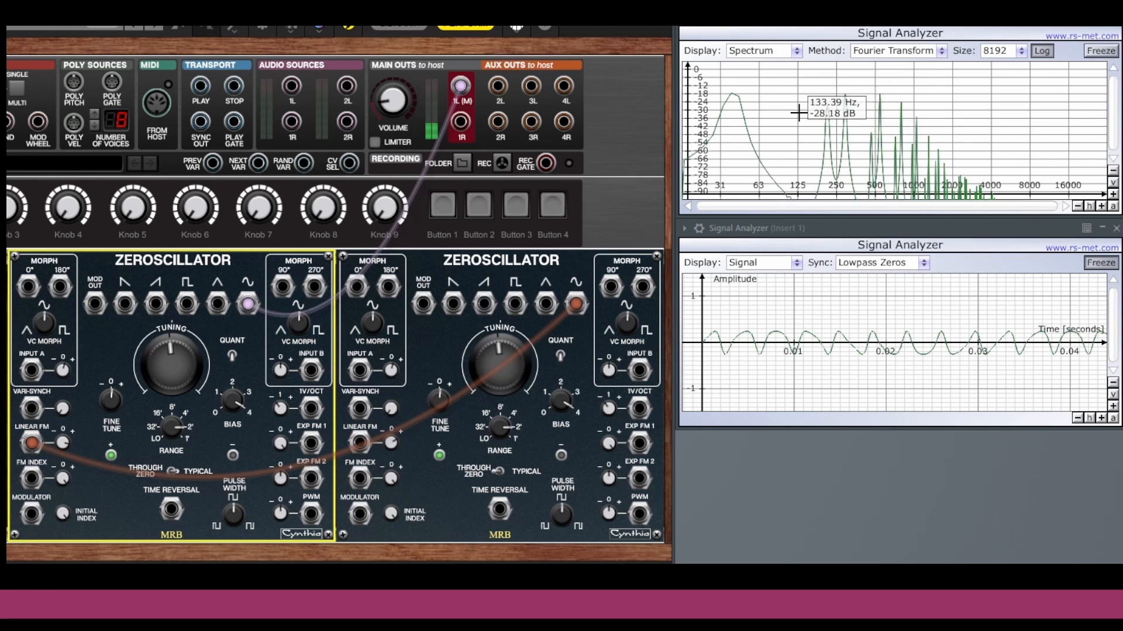
mouse_move(64, 448)
left_mouse_down()
mouse_move(69, 466)
mouse_move(66, 423)
mouse_move(75, 393)
mouse_move(74, 461)
mouse_move(85, 387)
mouse_move(77, 437)
left_mouse_up()
left_click_drag(77, 438, 76, 448)
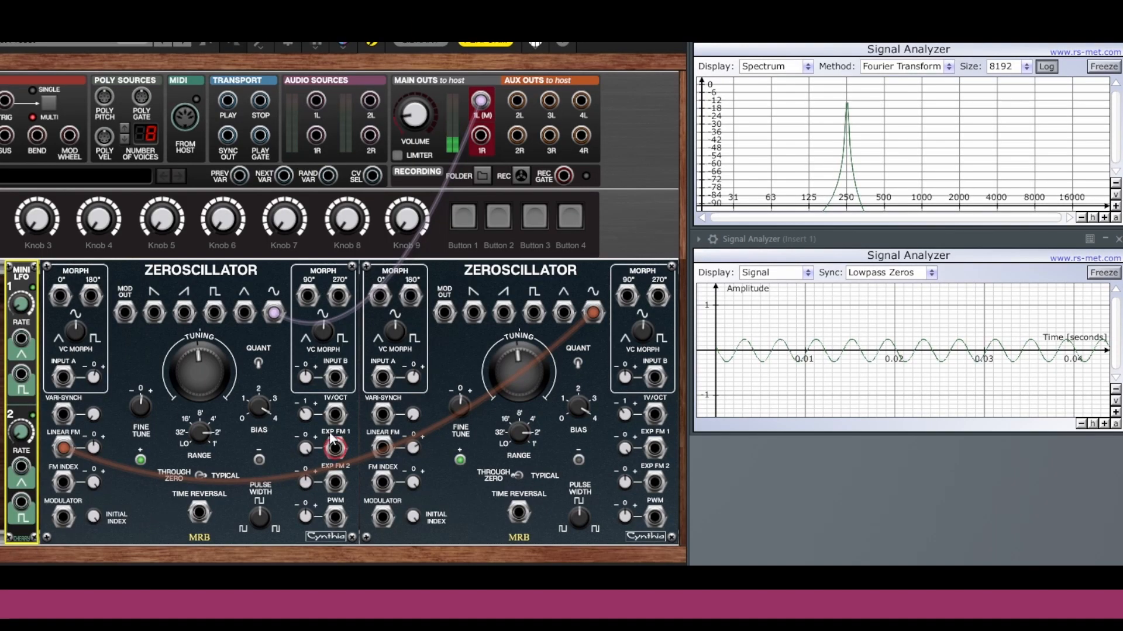
Step: Replace the first Zeroscillator's Linear FM source with Mini LFO 1's triangle output at 100% amount, and adjust the LFO rate
left_click_drag(63, 448, 461, 360)
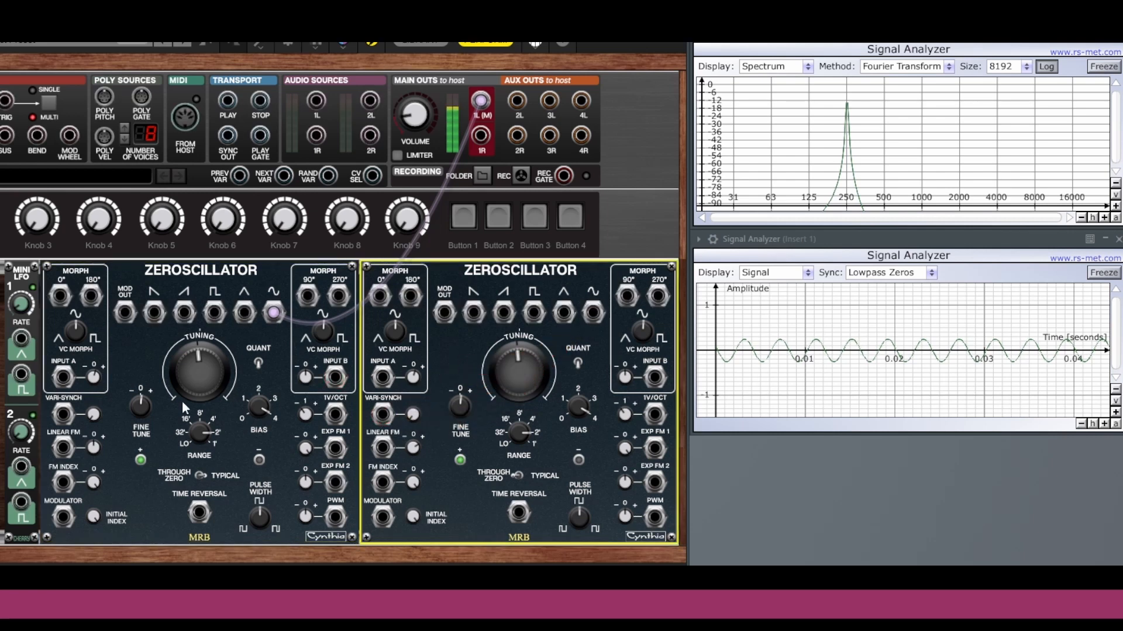
left_click_drag(21, 341, 108, 314)
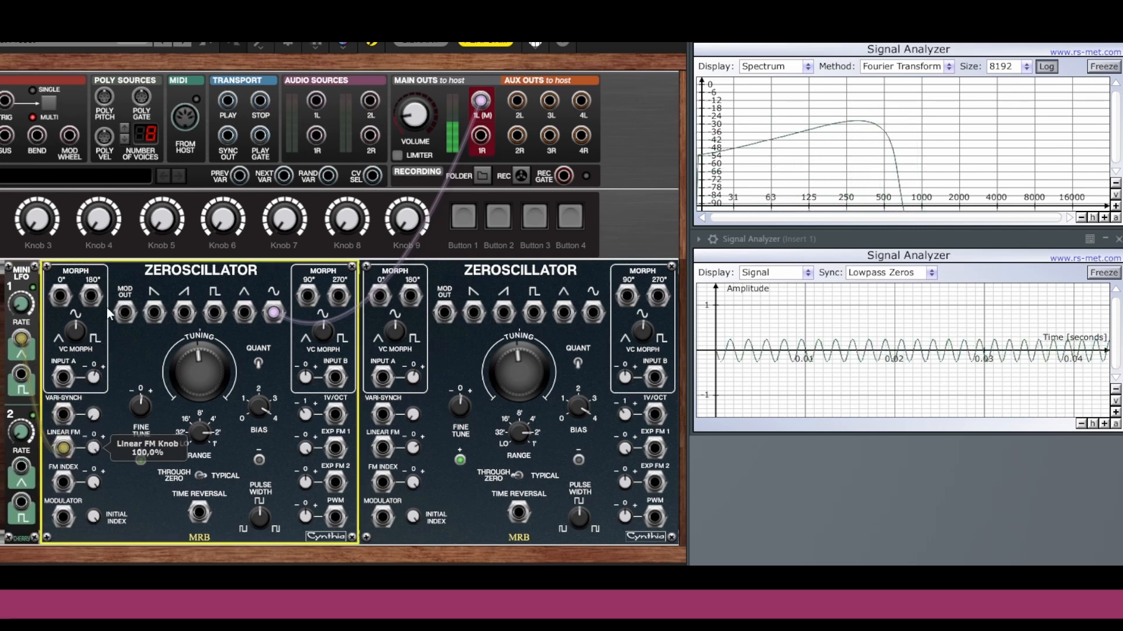
left_click(21, 305)
left_click_drag(21, 305, 21, 310)
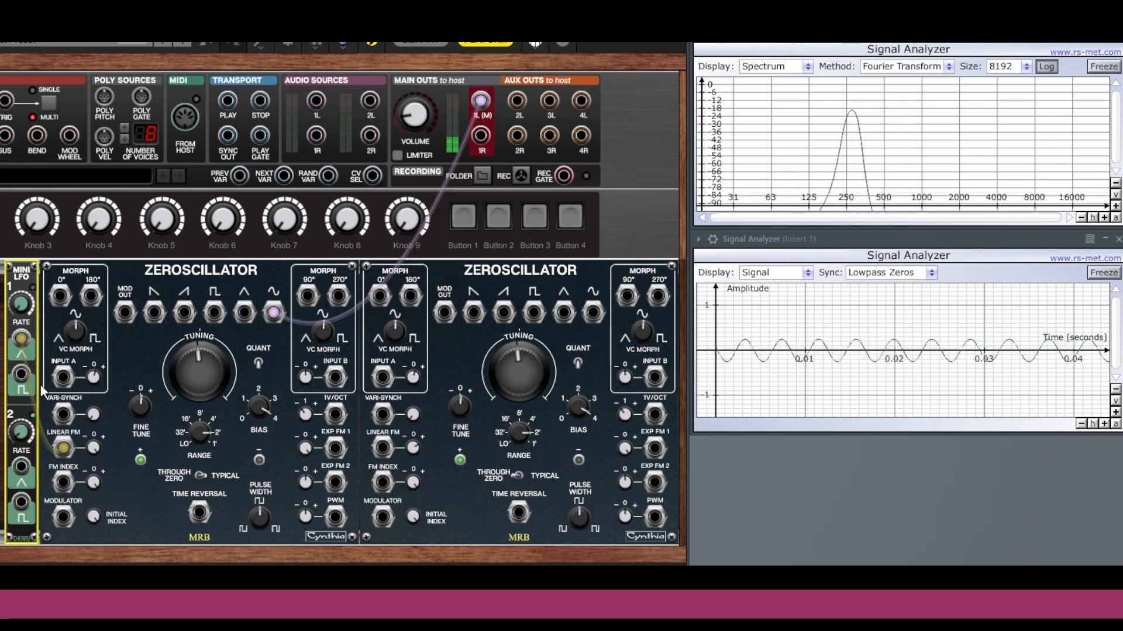
left_click_drag(58, 430, 65, 449)
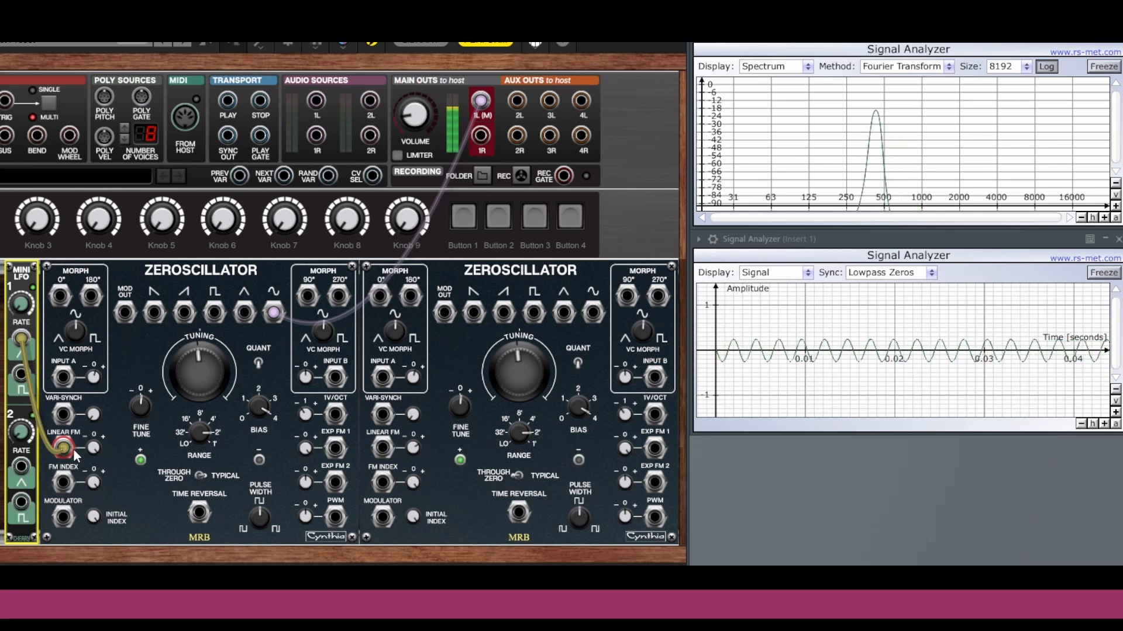
Step: Try the first Zeroscillator's LFO-driven Linear FM amount at 37.5% and at slightly lower and higher depths
mouse_move(92, 449)
left_mouse_down()
mouse_move(92, 480)
mouse_move(96, 451)
left_mouse_up()
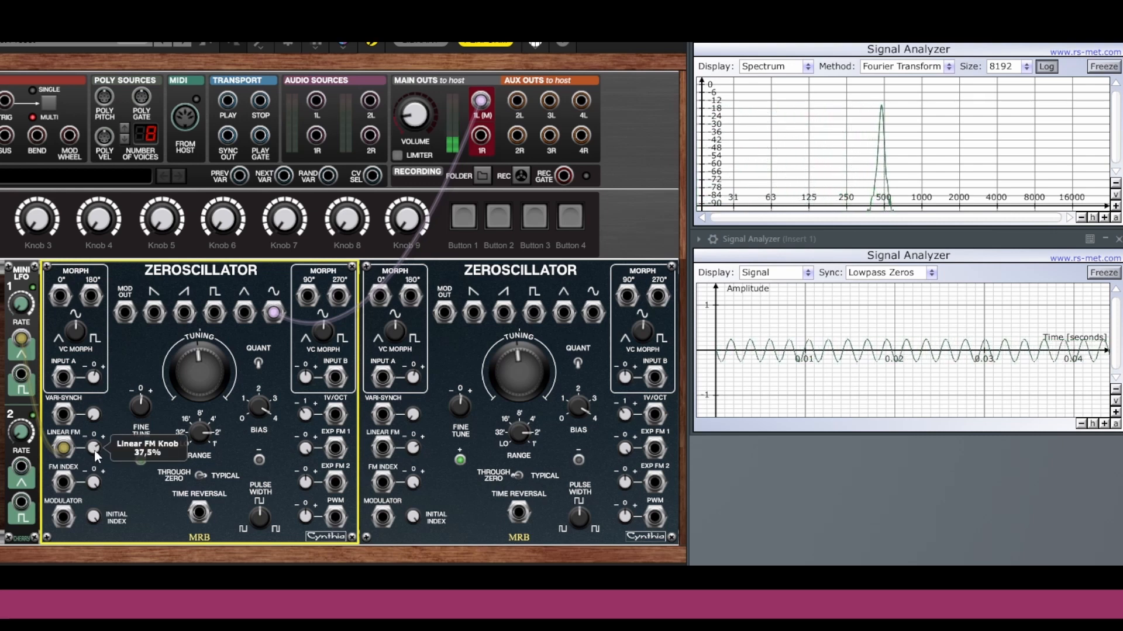
scroll(95, 453, "down", 1)
scroll(96, 453, "down", 1)
left_click_drag(95, 451, 94, 455)
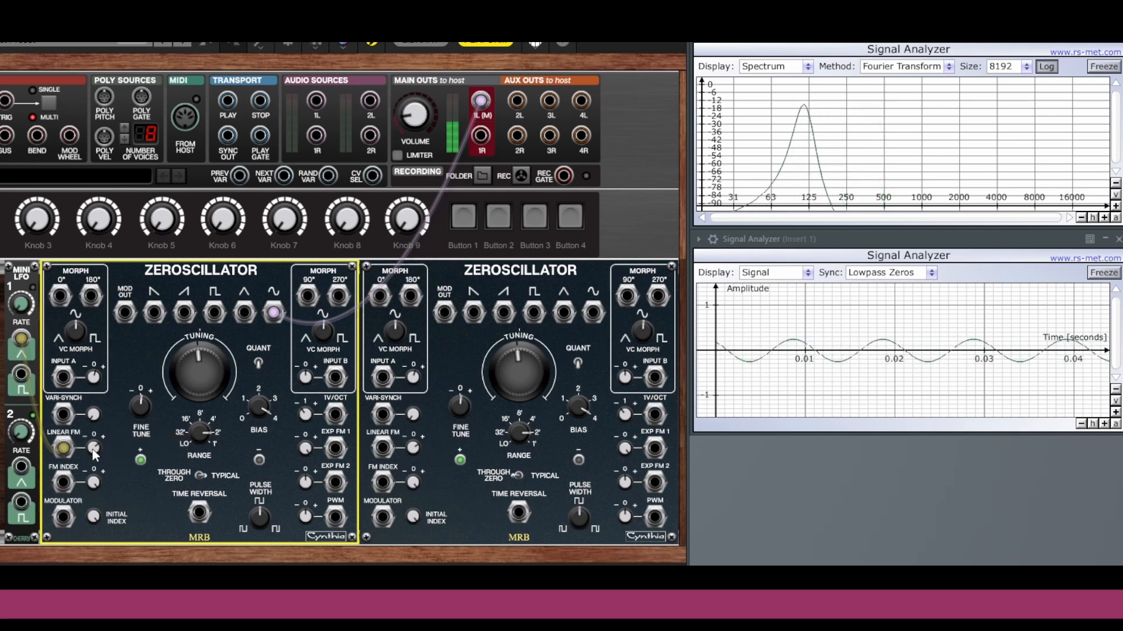
left_click_drag(96, 453, 97, 433)
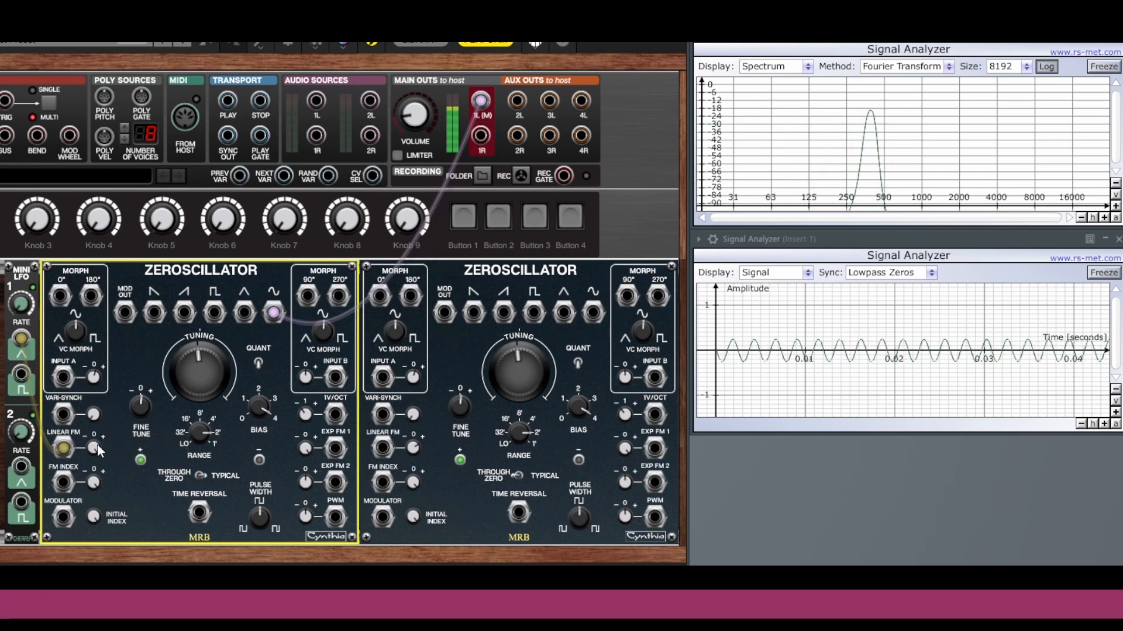
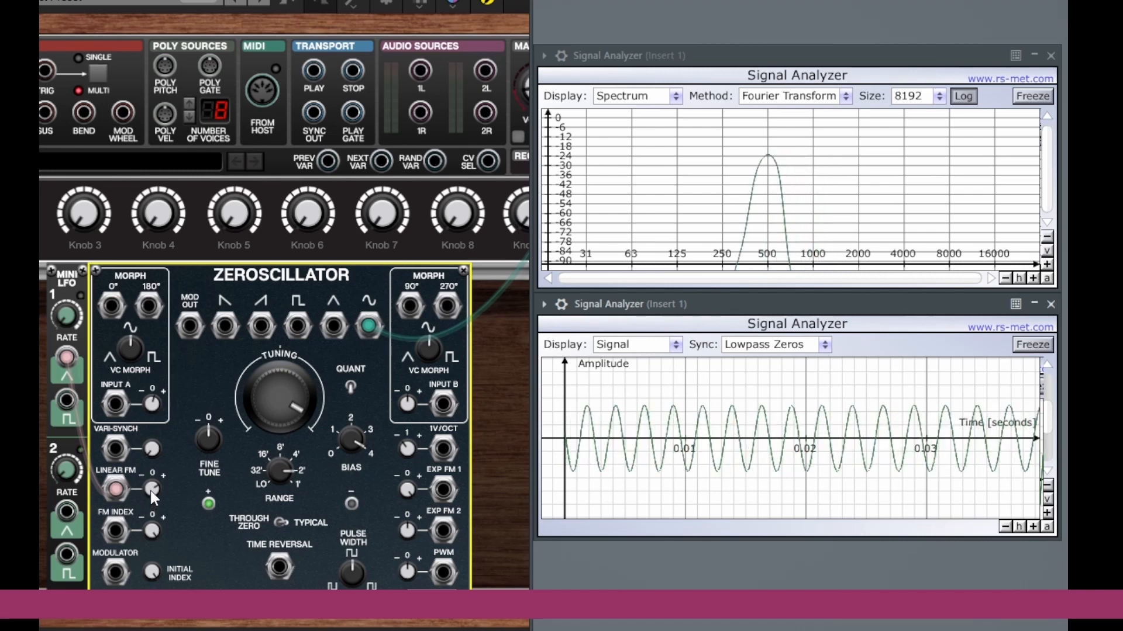
Step: Raise the Zeroscillator's Linear FM amount past 52.0% and bring its Tuning down to about the centre
mouse_move(150, 490)
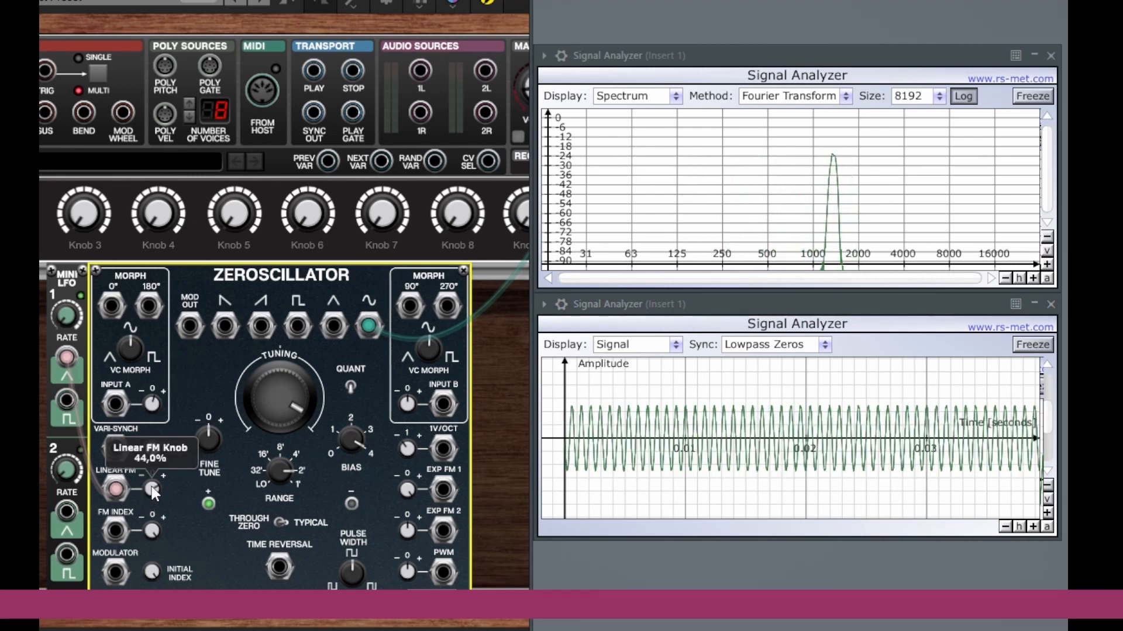
left_click_drag(154, 496, 152, 485)
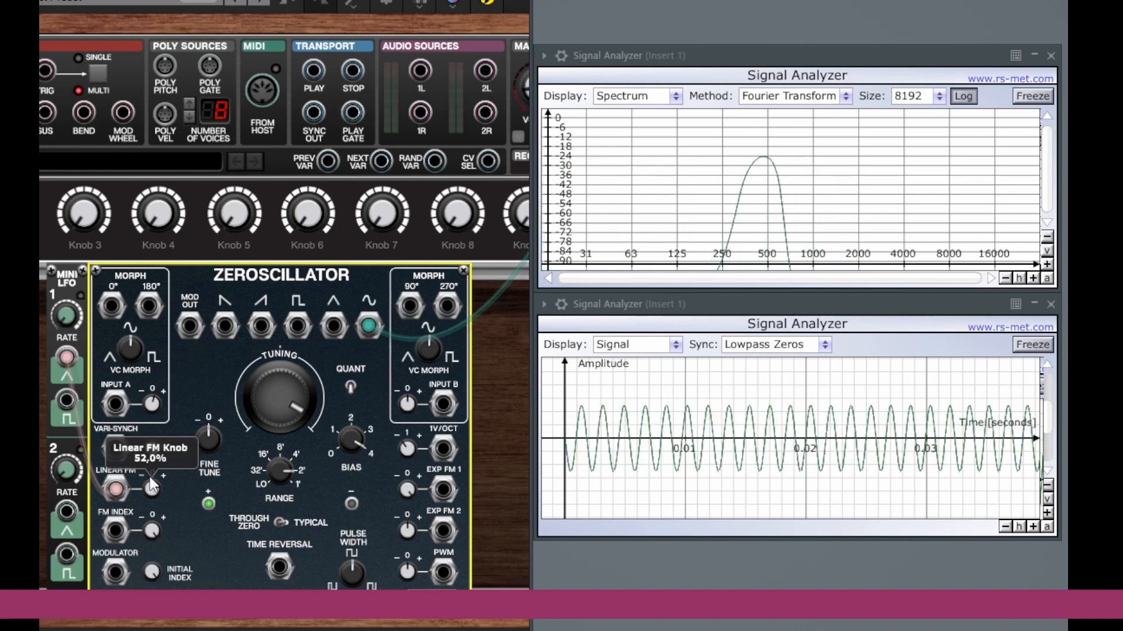
left_click_drag(152, 491, 148, 460)
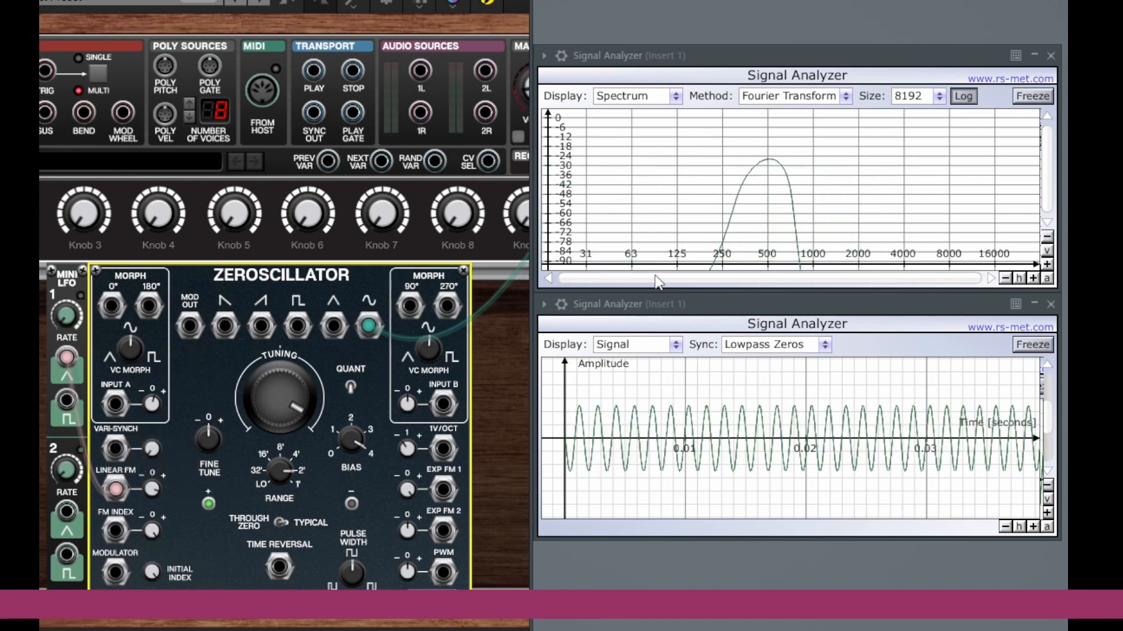
left_click_drag(280, 381, 292, 476)
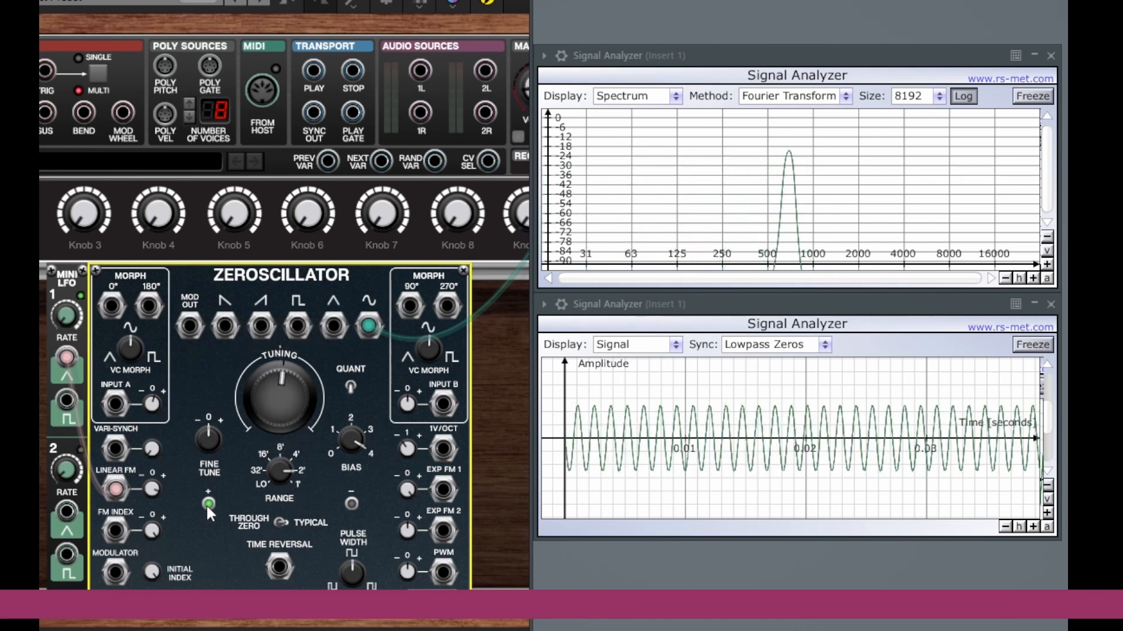
left_click_drag(152, 490, 159, 445)
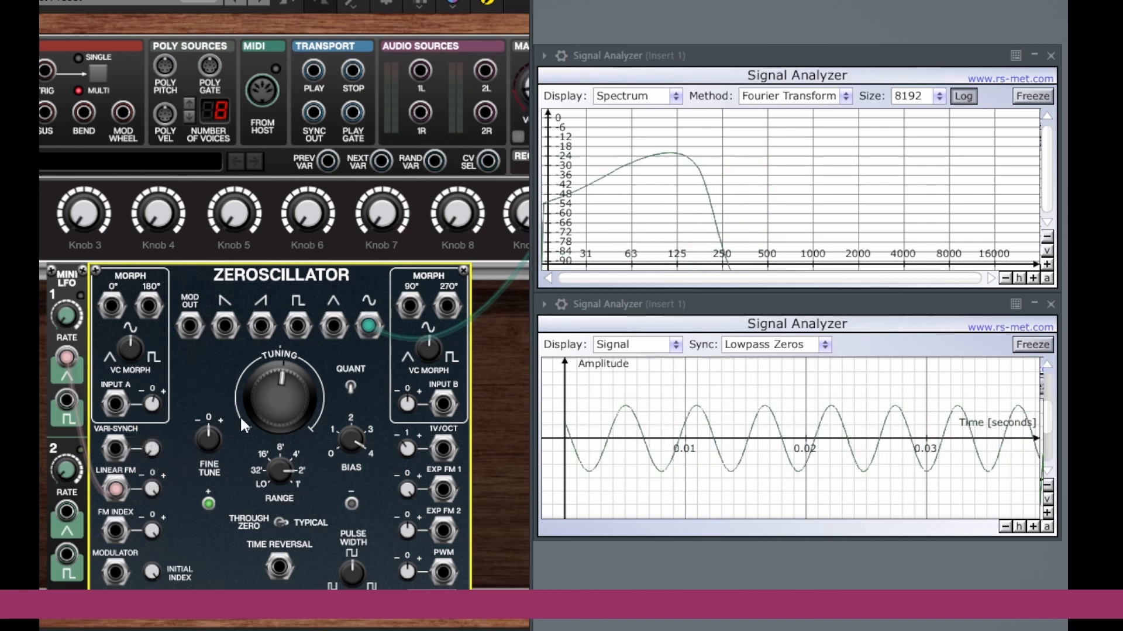
Step: Adjust Mini LFO 1's rate and lower the Zeroscillator's Linear FM amount
left_click(63, 318)
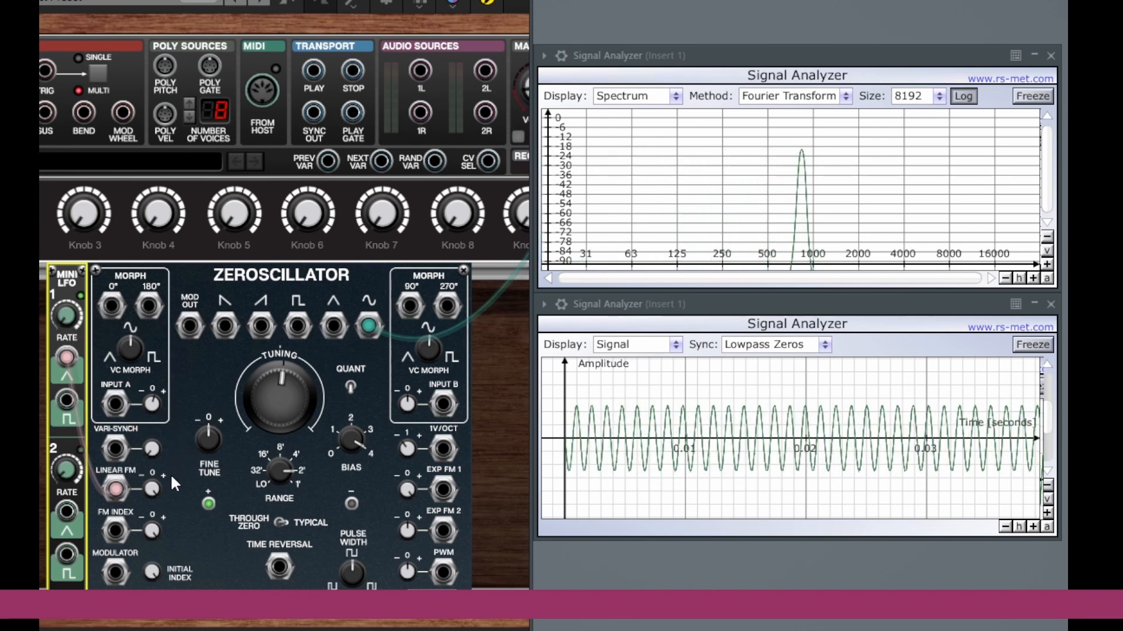
left_click(149, 489)
left_click_drag(150, 495, 152, 560)
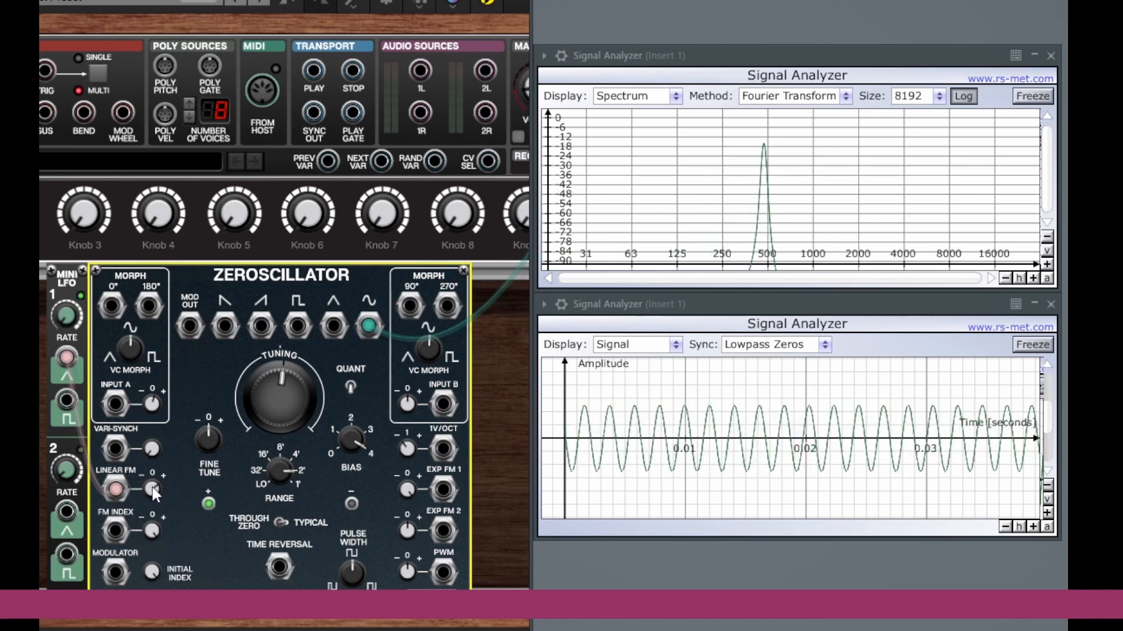
mouse_move(151, 487)
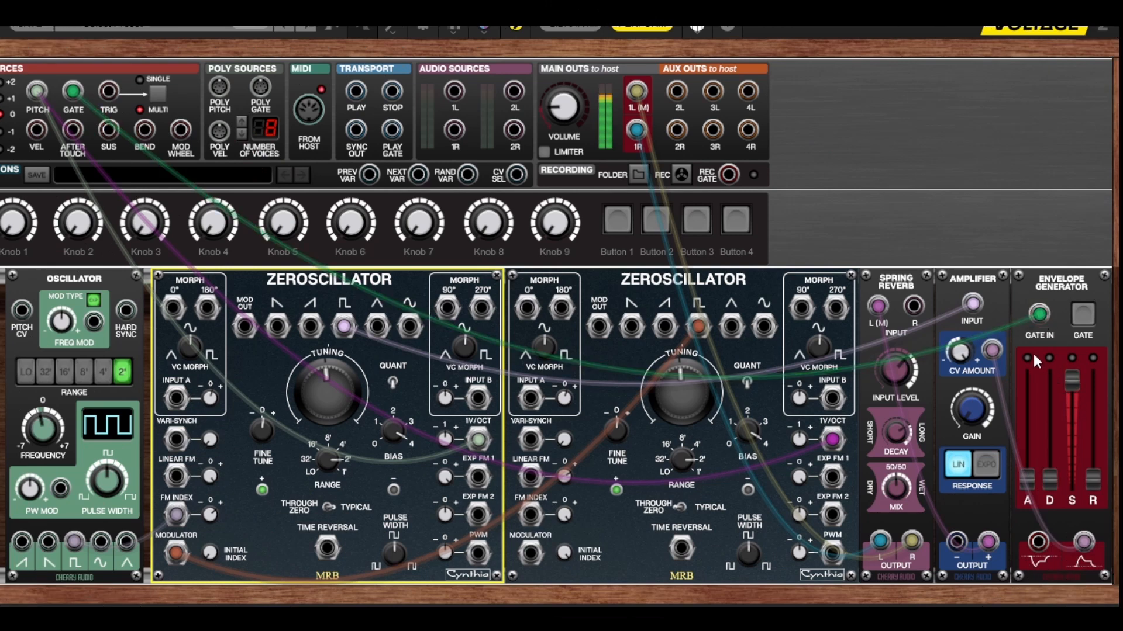
Step: Vary the Spring Reverb's Input Level around 74.2% and adjust its Decay
left_click(898, 366)
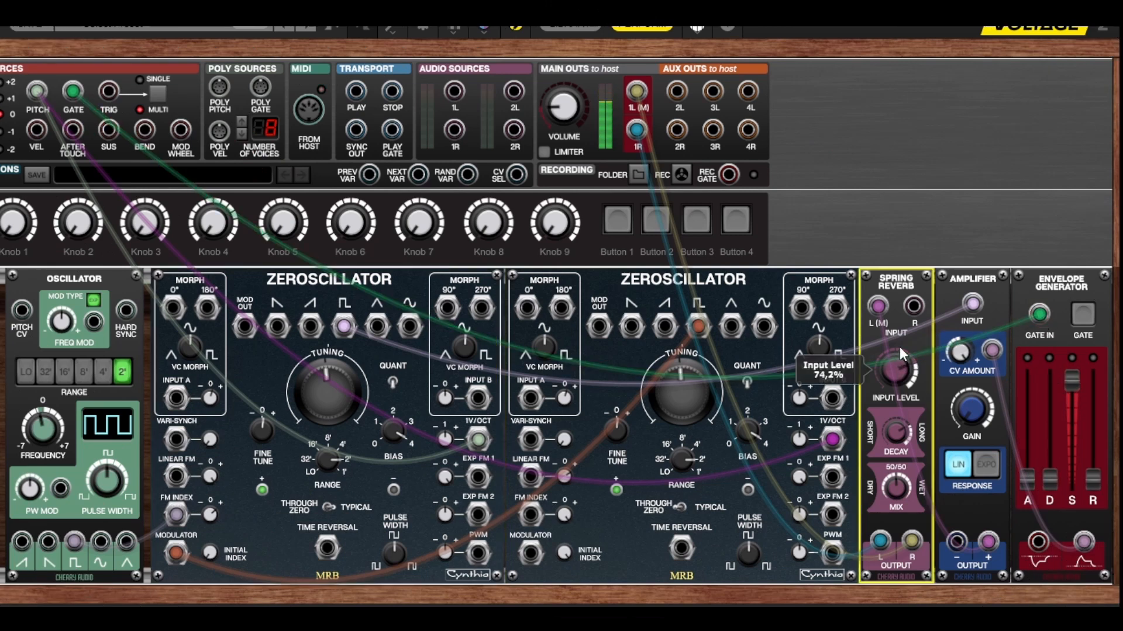
left_click_drag(899, 346, 899, 368)
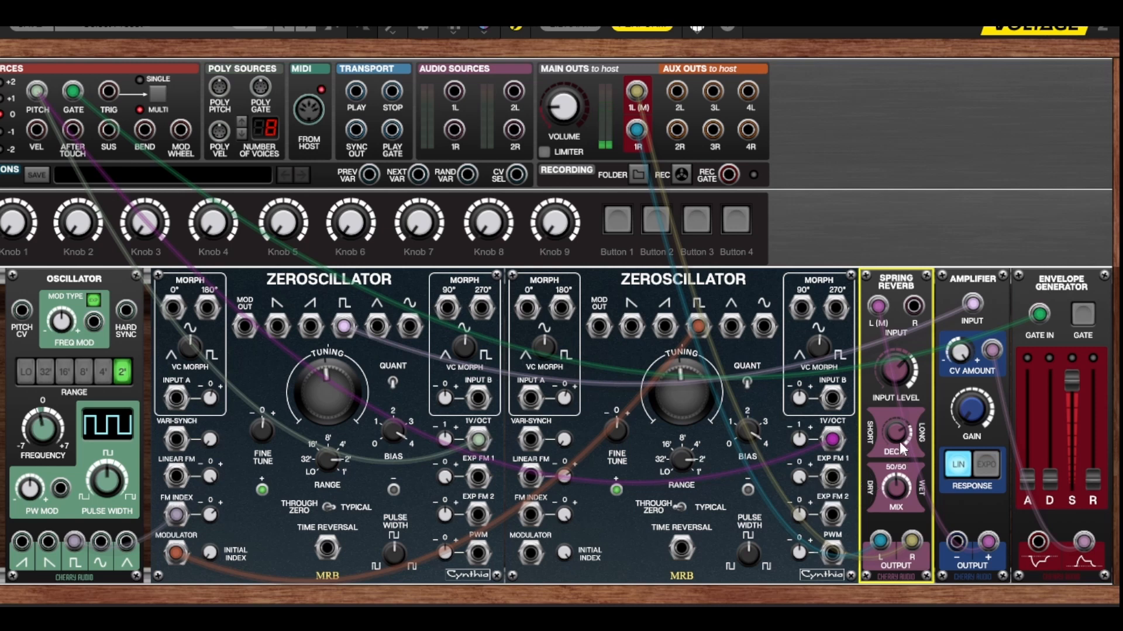
mouse_move(899, 432)
left_click_drag(899, 426, 903, 444)
Step: Switch the first Zeroscillator to Through Zero and move its FM Index source to the Oscillator's sine output
left_click(332, 510)
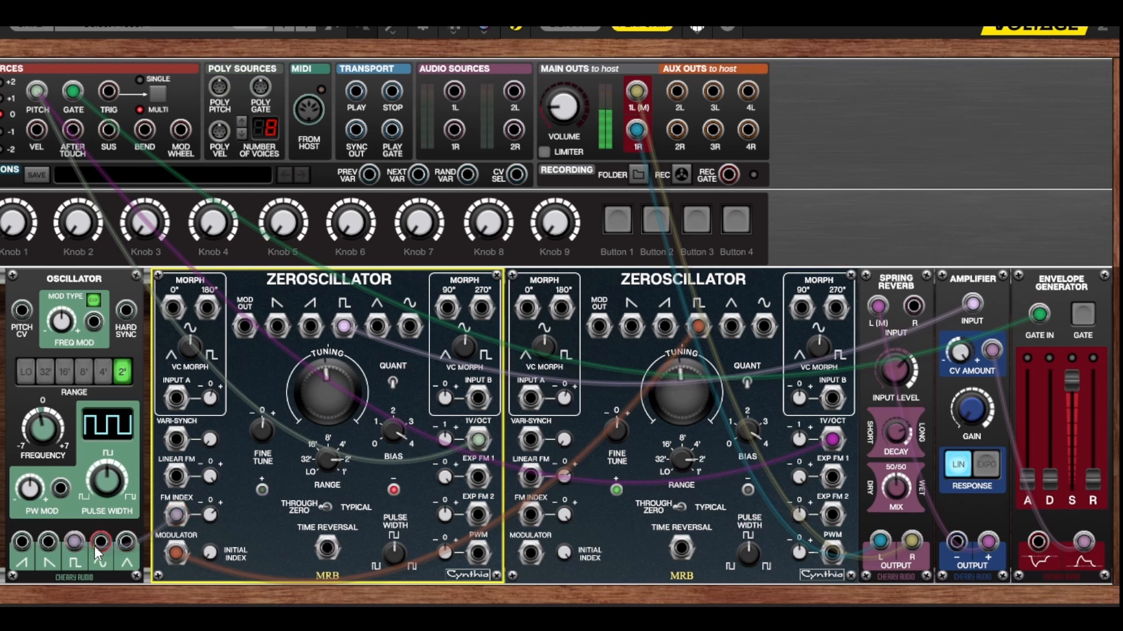
left_click(74, 543)
left_click_drag(74, 543, 100, 543)
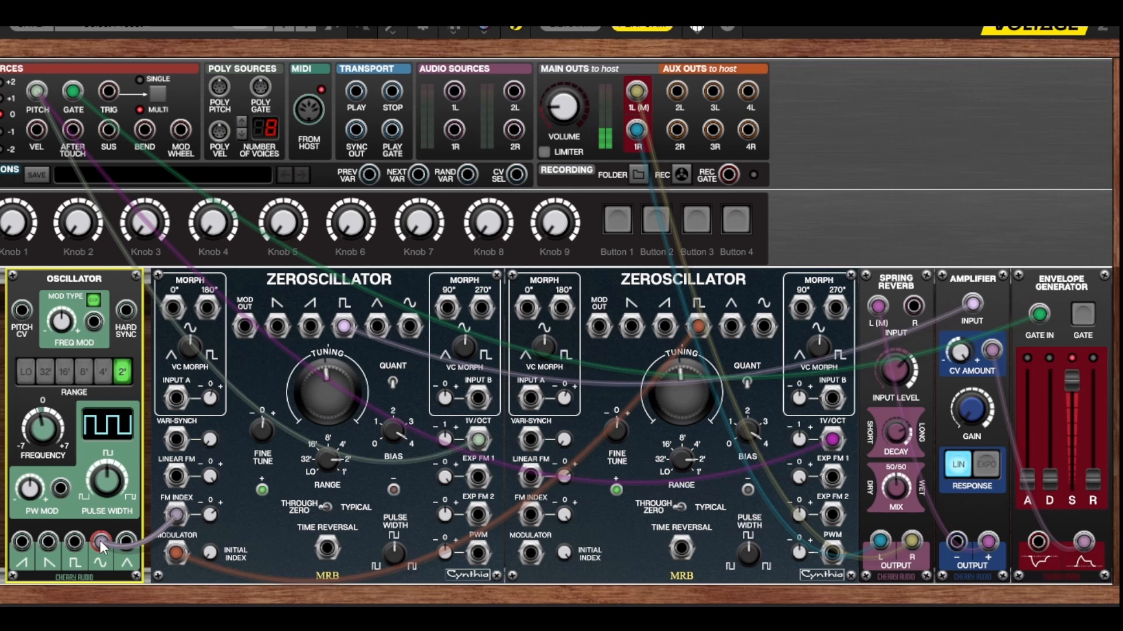
left_click_drag(176, 515, 176, 517)
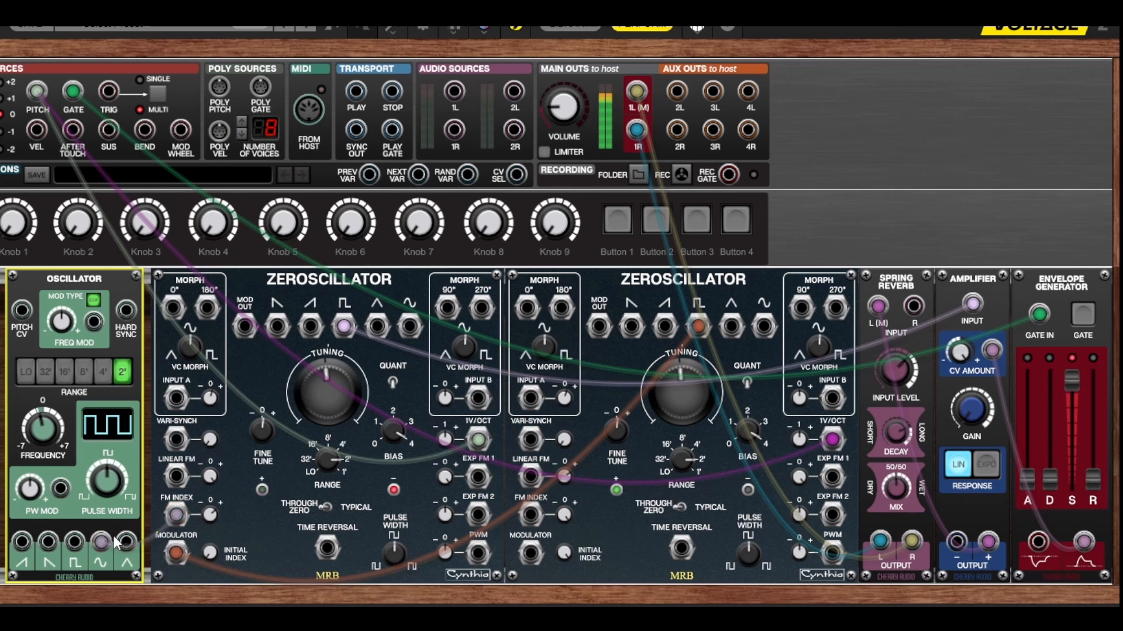
Step: Try the Oscillator's triangle and both sawtooth outputs as the FM Index source, and return the cable to the pulse output
left_click_drag(99, 540, 125, 541)
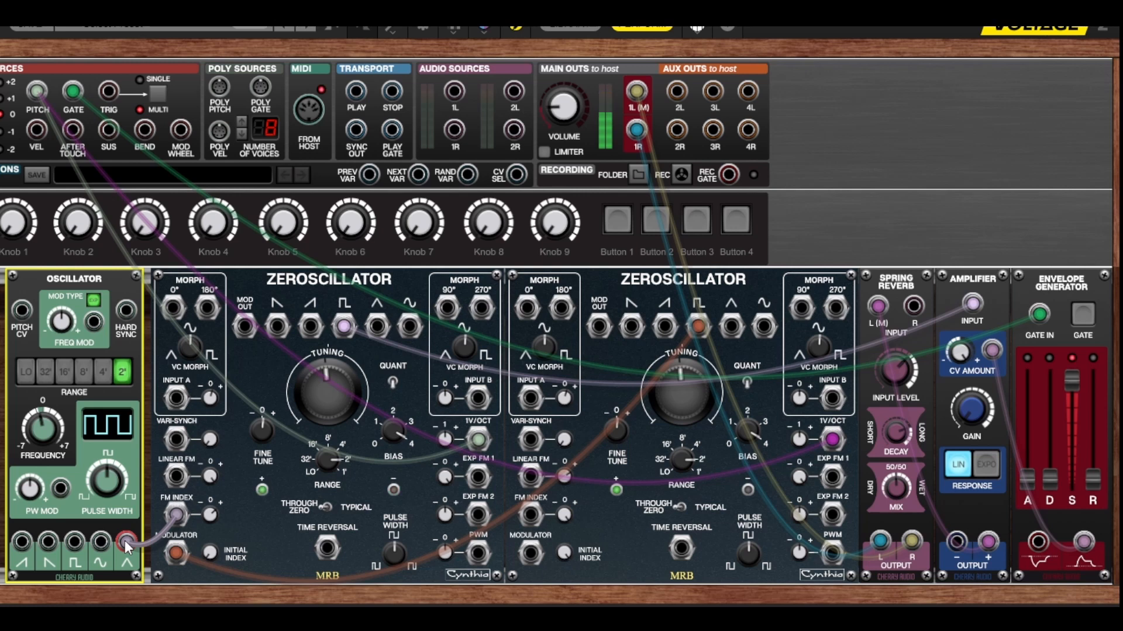
left_click_drag(124, 541, 49, 544)
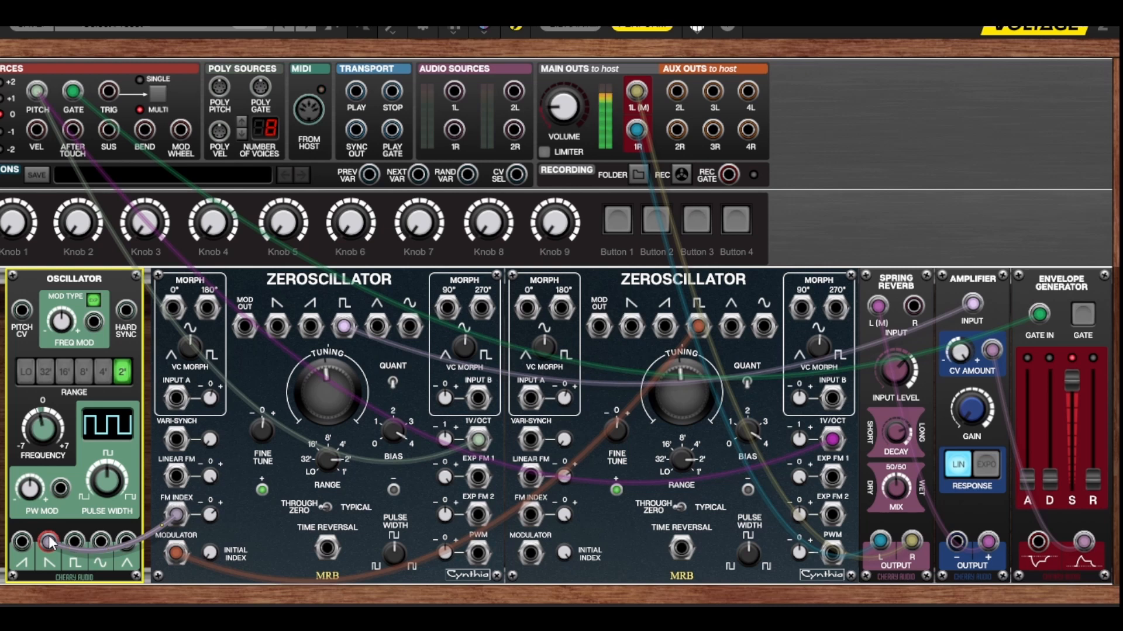
left_click_drag(49, 543, 27, 537)
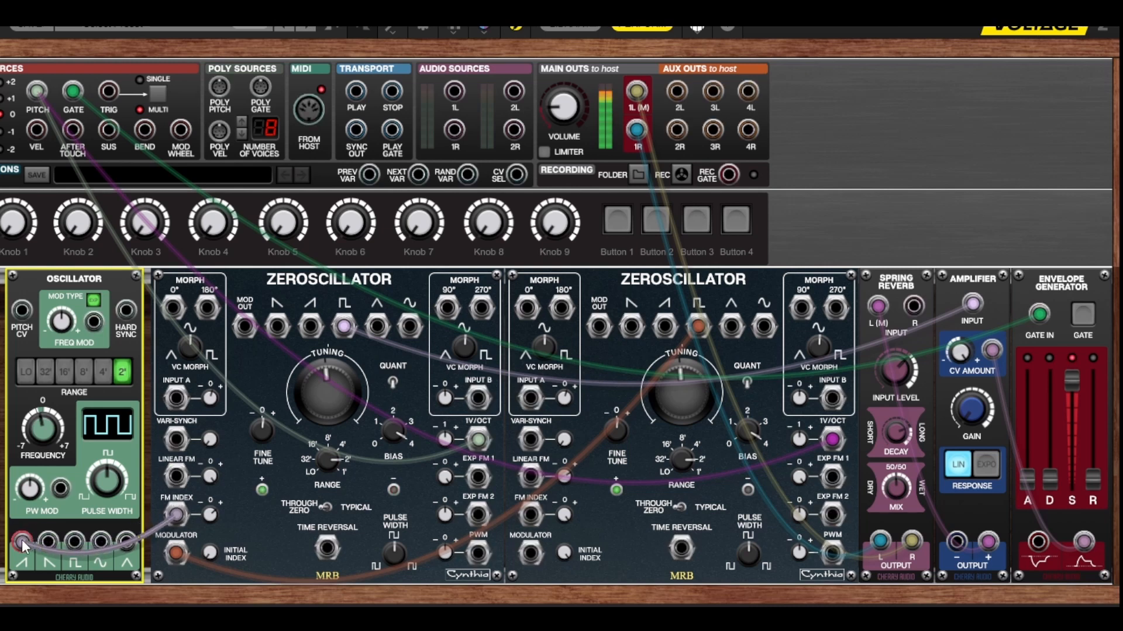
left_click_drag(24, 540, 79, 544)
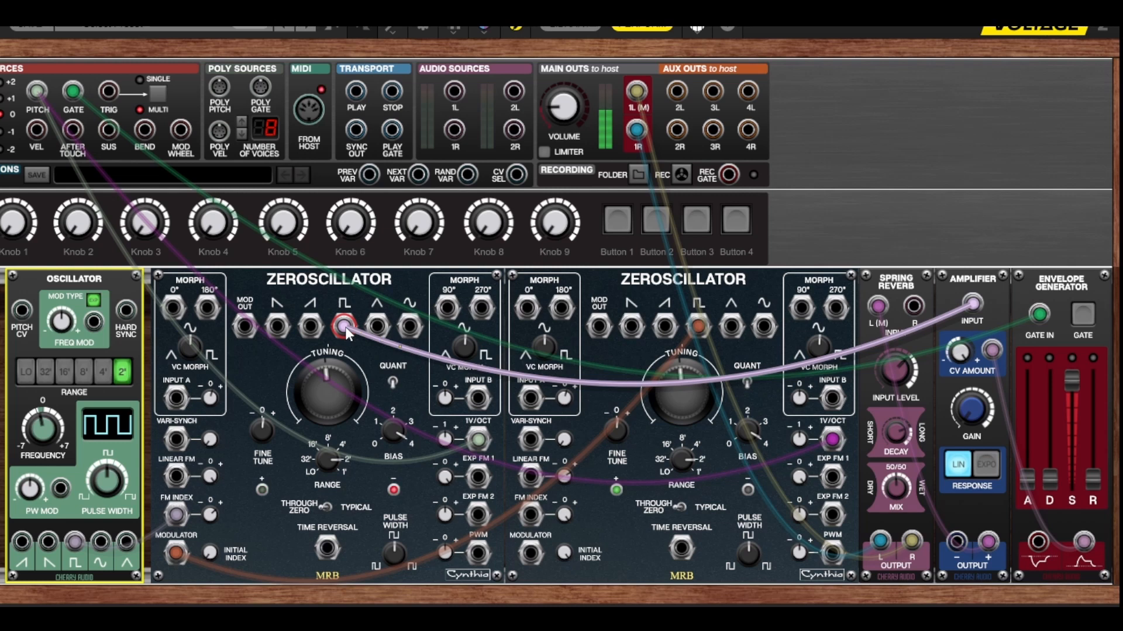
Step: Move the amplifier feed to the first Zeroscillator's sine output and the modulator feed to the second Zeroscillator's sine output
left_click_drag(345, 327, 405, 328)
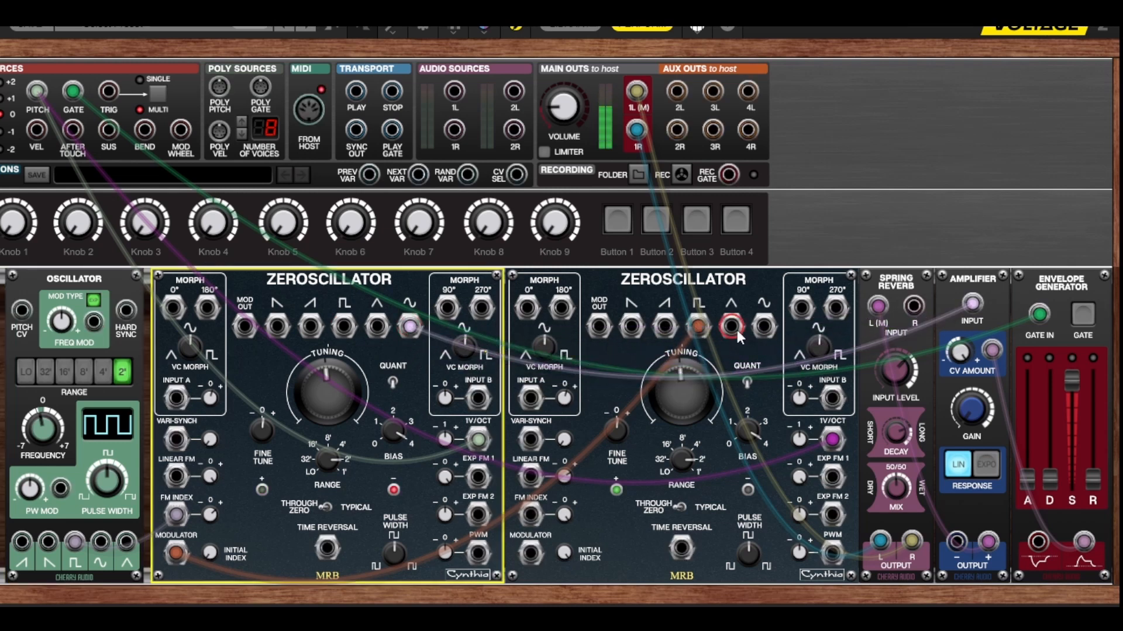
left_click_drag(698, 328, 760, 325)
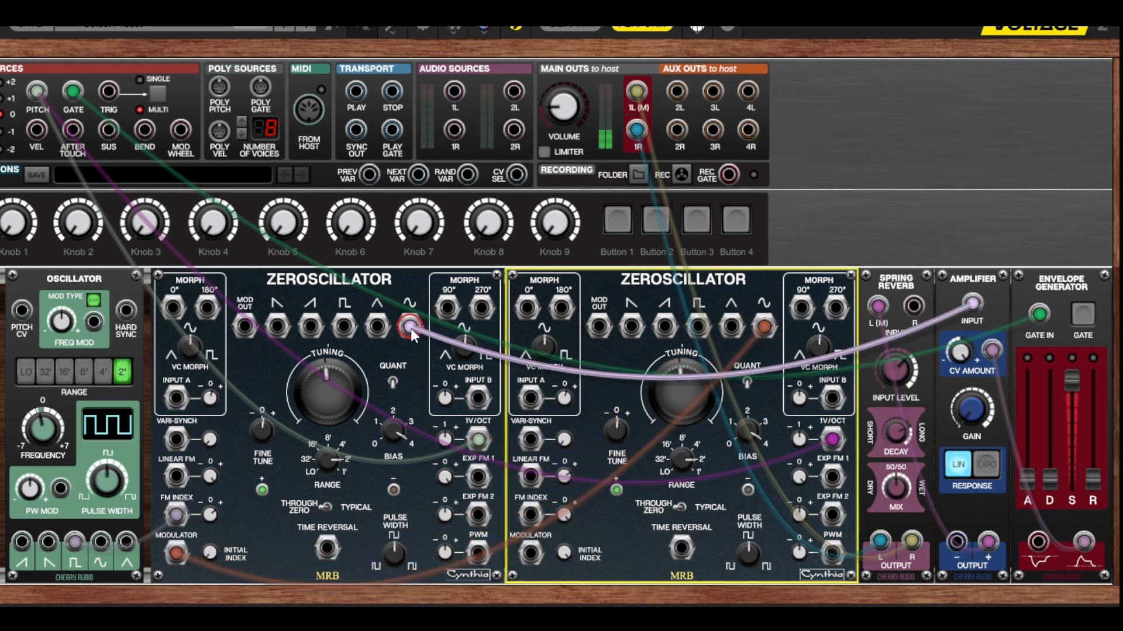
Step: Try the first Zeroscillator's triangle and rising sawtooth as the amplifier feed, and the second's triangle, pulse and rising sawtooth as the modulator
left_click_drag(411, 329, 380, 329)
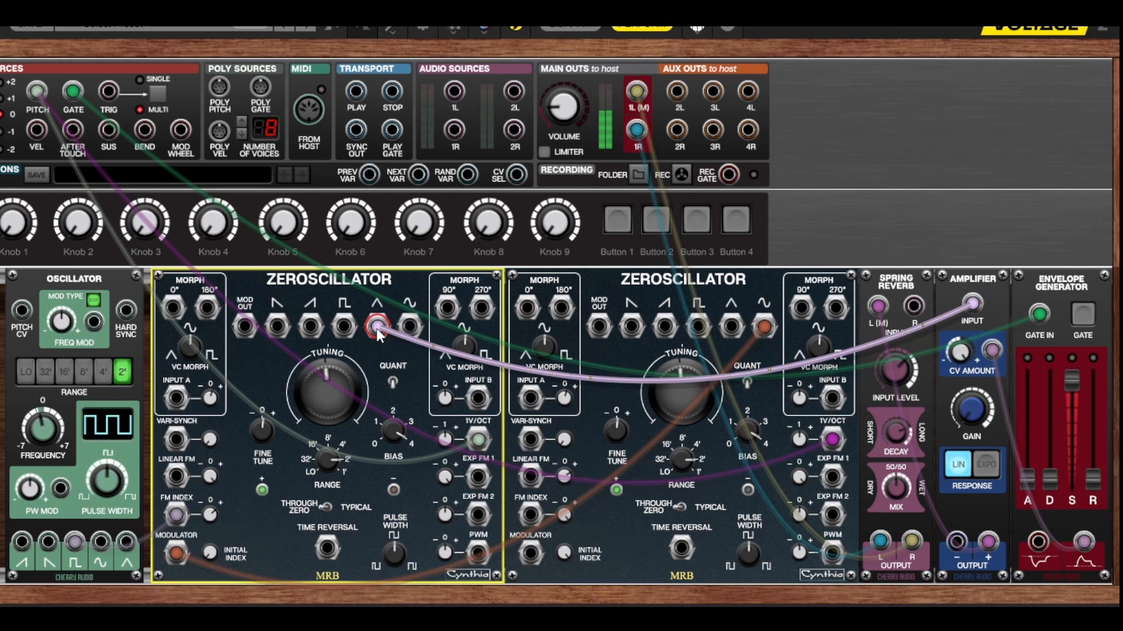
left_click_drag(377, 329, 309, 328)
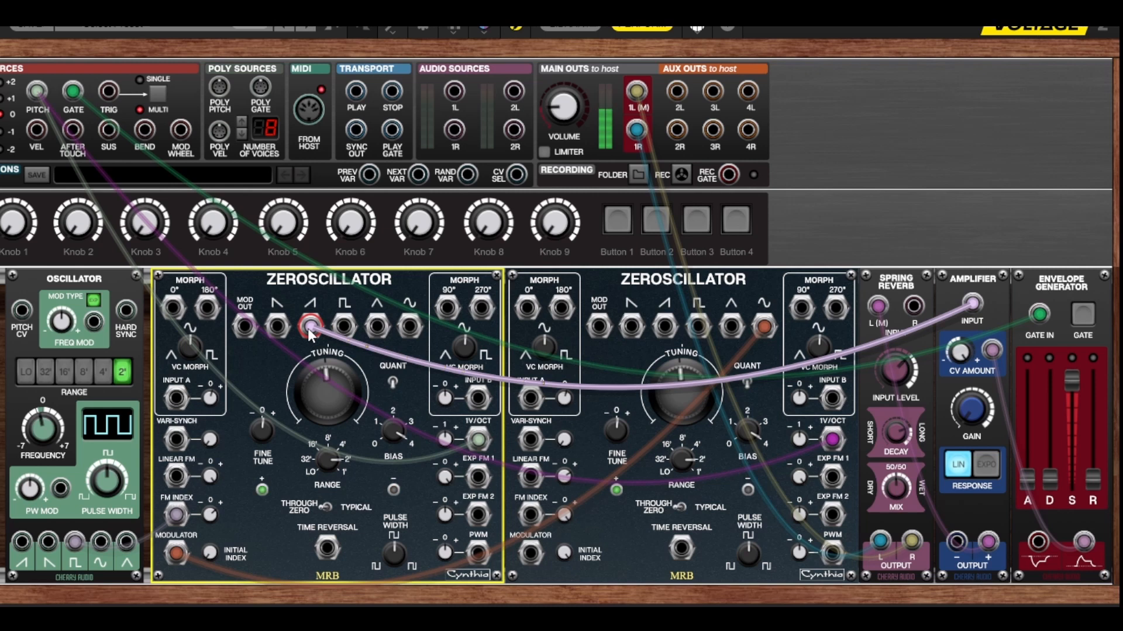
left_click_drag(765, 324, 734, 332)
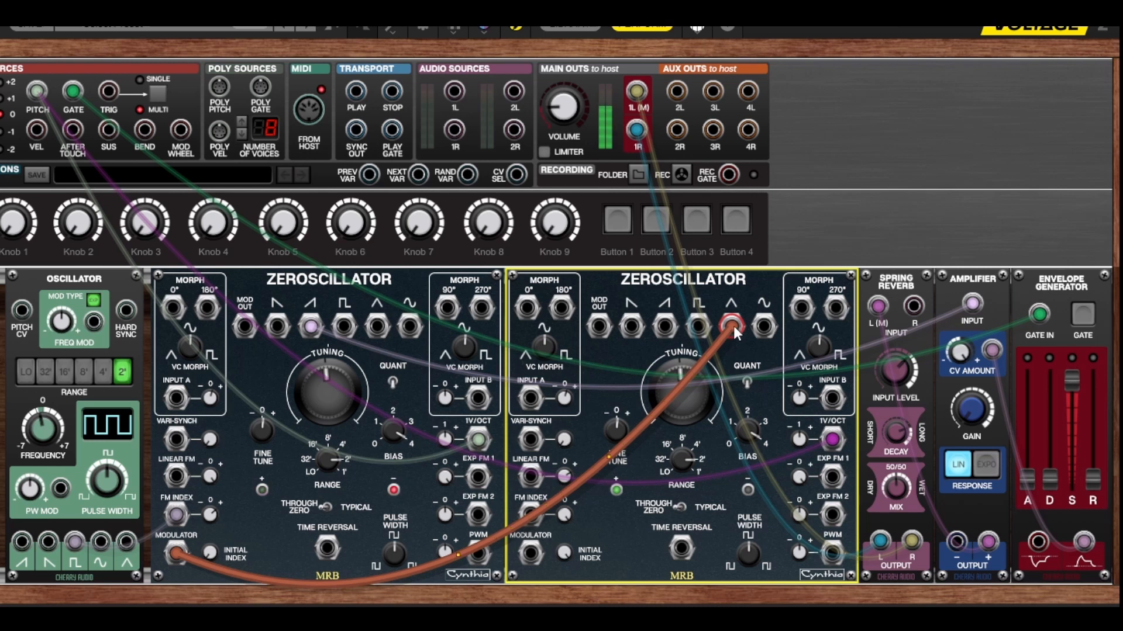
left_click_drag(733, 326, 701, 325)
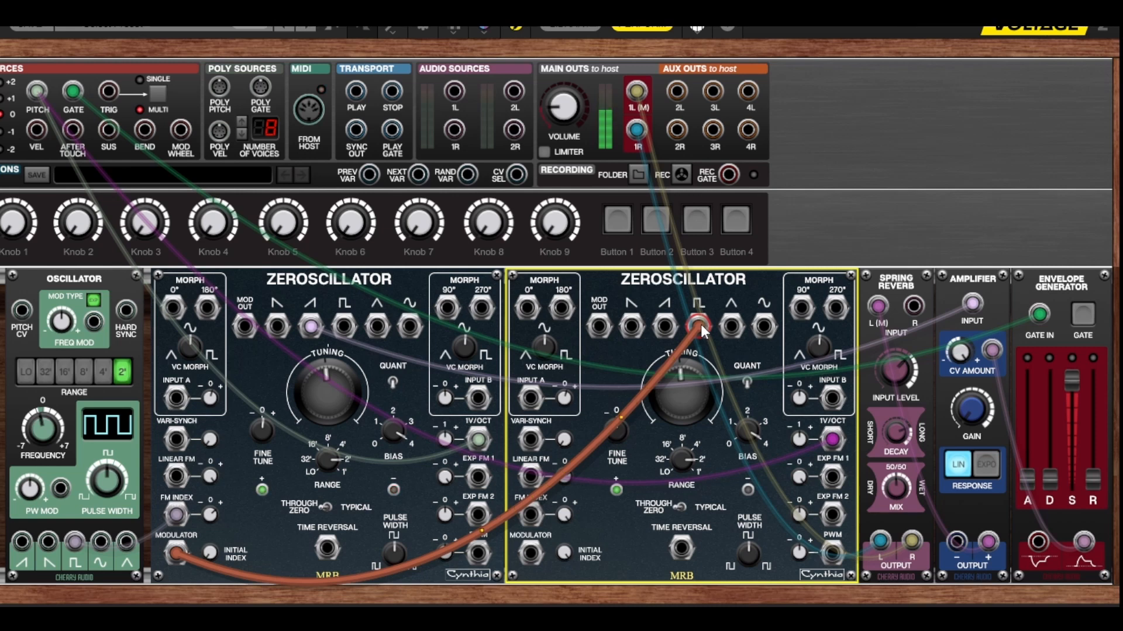
left_click_drag(700, 325, 666, 329)
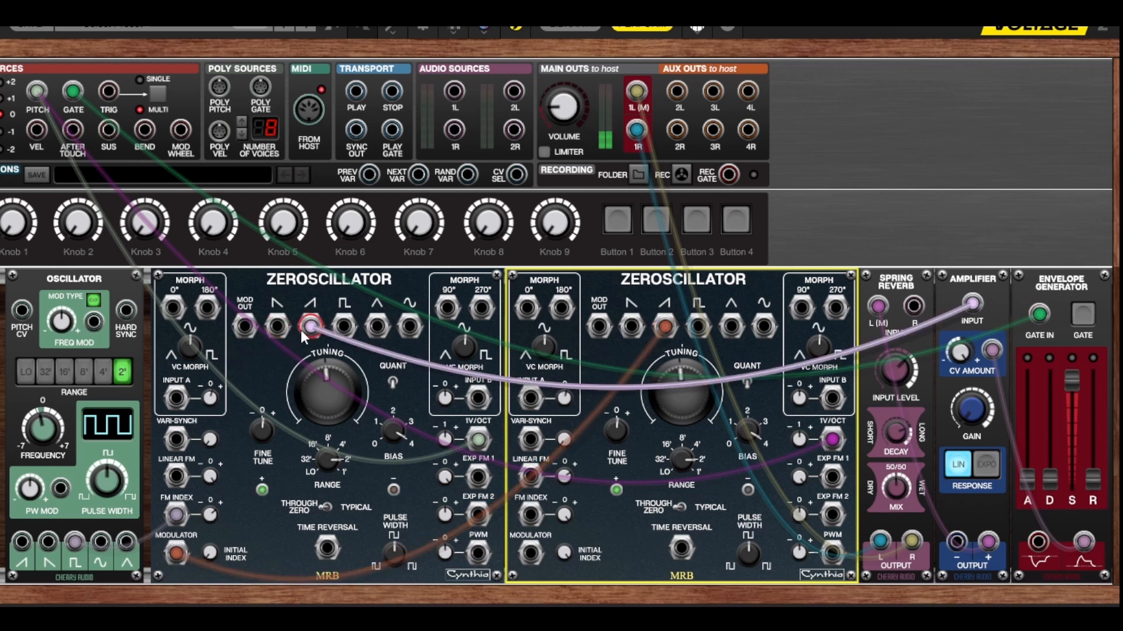
Step: Feed the amplifier from the first Zeroscillator's pulse output and its Modulator input from the second Zeroscillator's sine output
left_click_drag(308, 328, 344, 327)
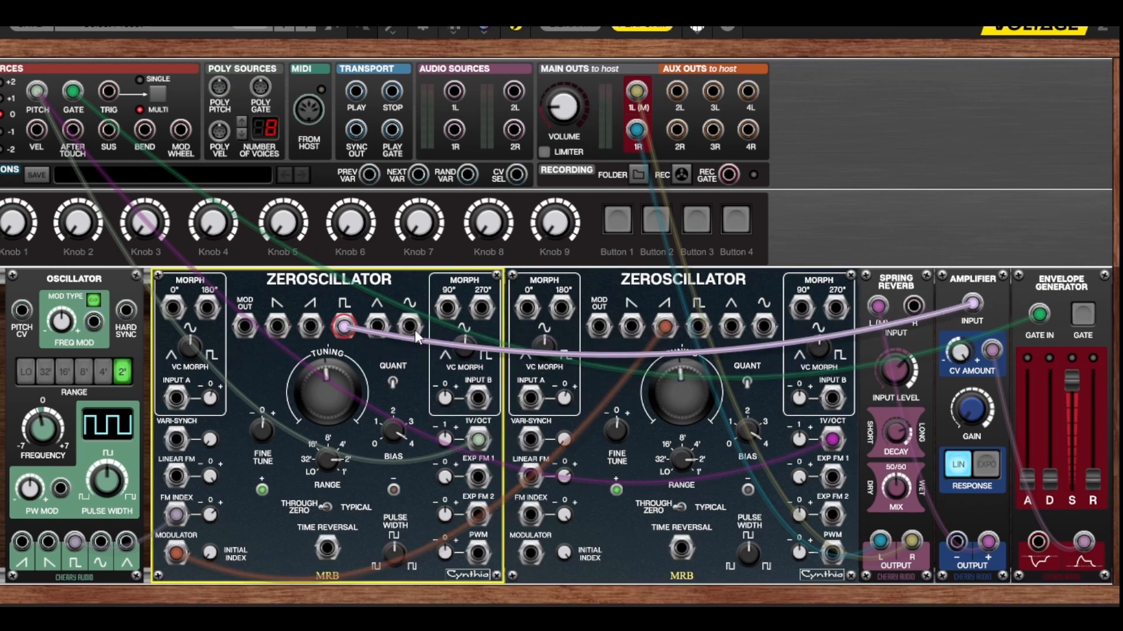
left_click_drag(664, 327, 765, 326)
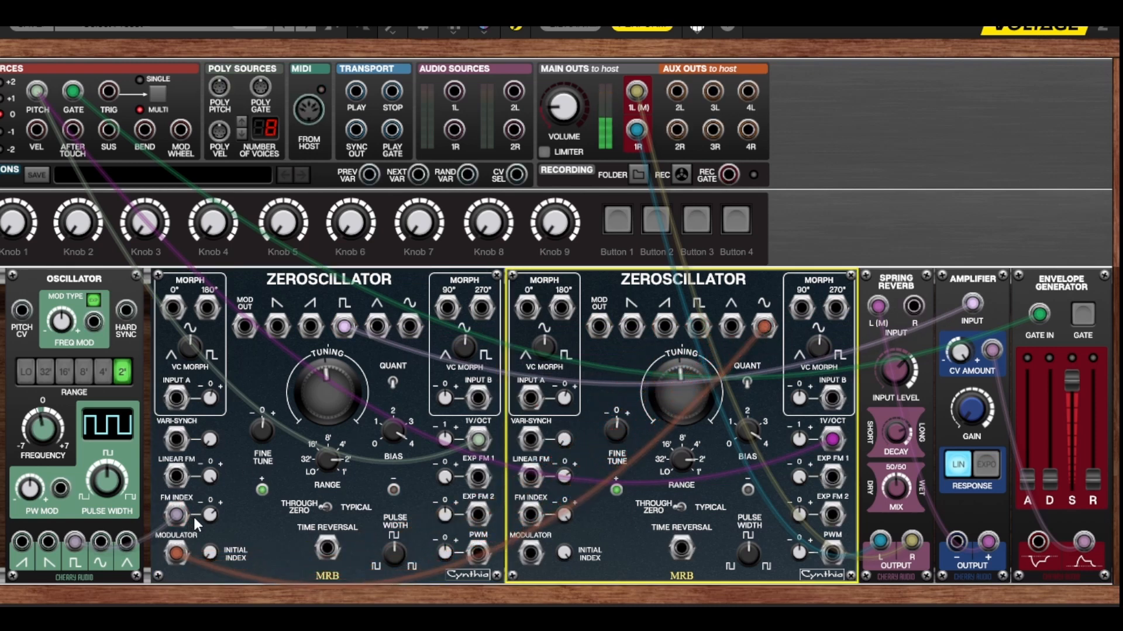
Step: Move the FM Index source through the Oscillator's sine to its triangle output and set the Oscillator's Range to 8'
left_click_drag(176, 515, 101, 546)
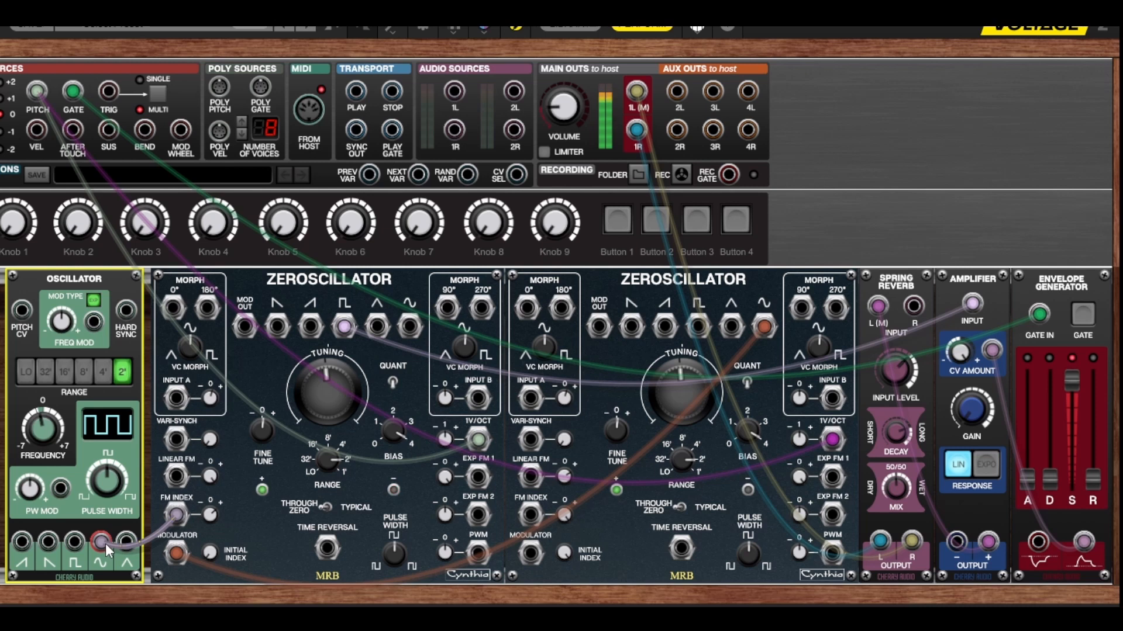
left_click_drag(109, 543, 126, 543)
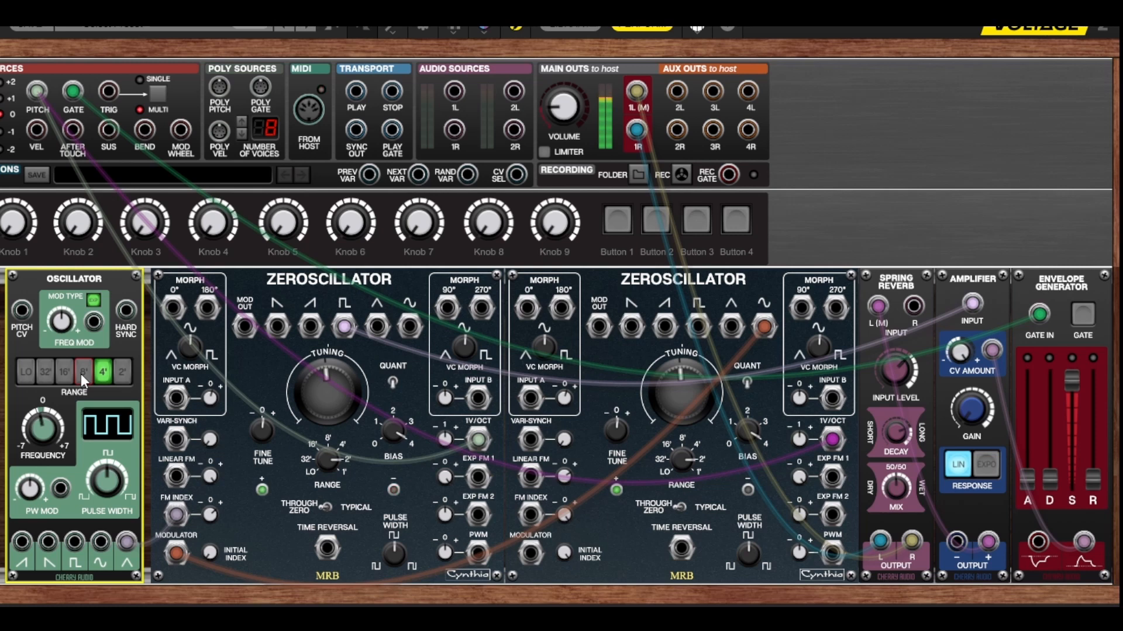
left_click(83, 372)
Step: Try different Range octaves on the first Zeroscillator and change the second Zeroscillator's Range against it
left_click(327, 456)
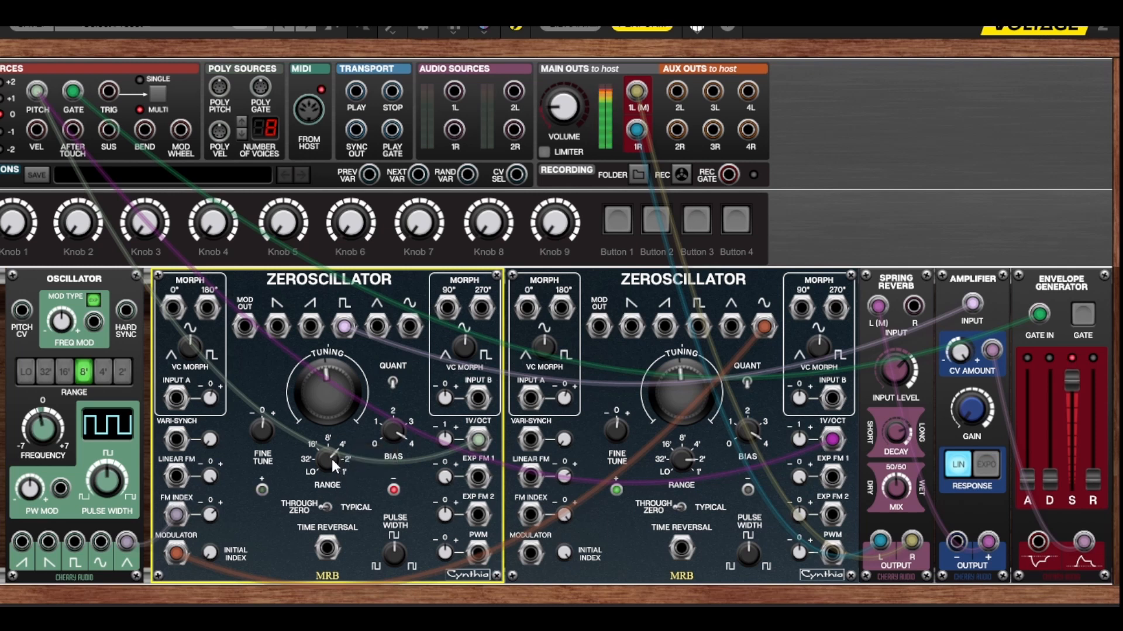
mouse_move(328, 457)
left_click_drag(328, 458, 329, 486)
left_click(681, 452)
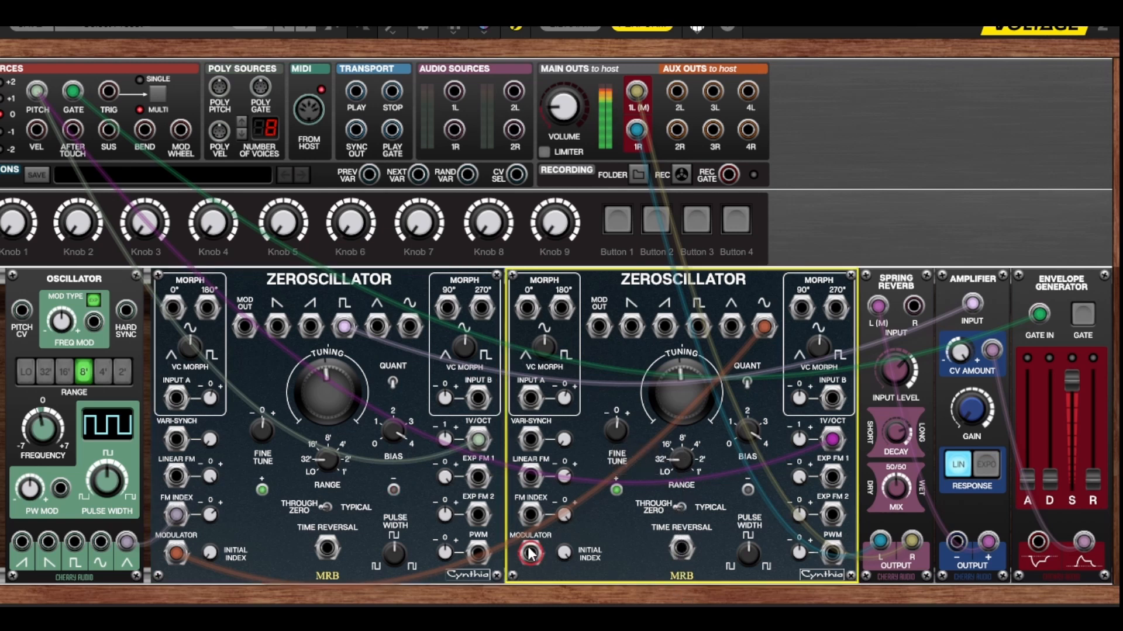
left_click(323, 457)
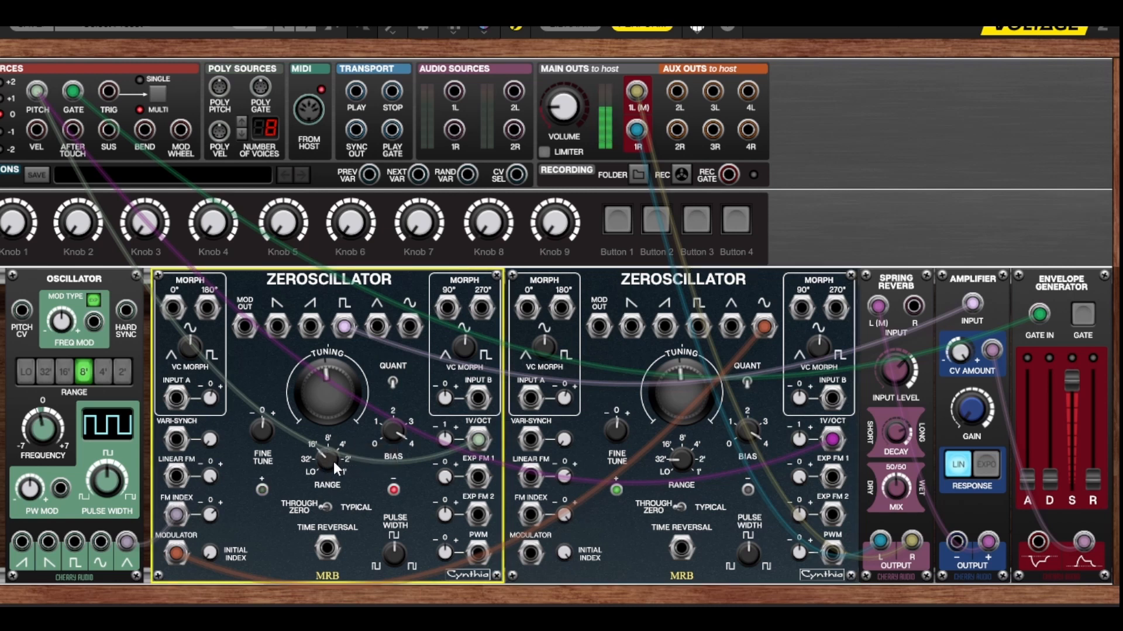
left_click(324, 453)
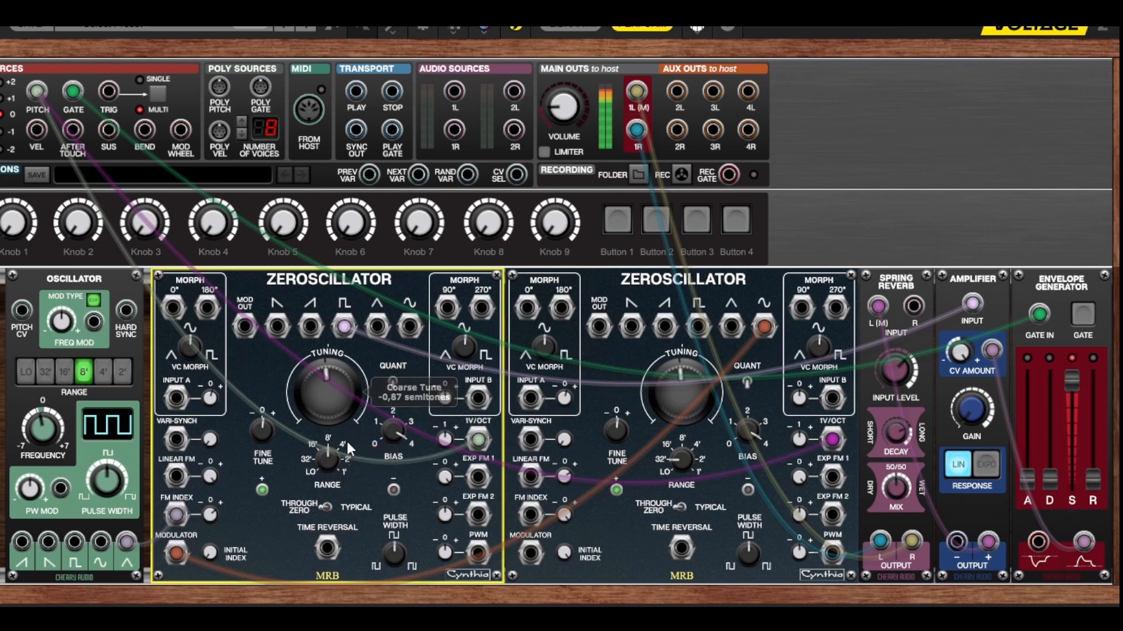
Step: Raise the first Zeroscillator's Range to octave 5 and readjust the second Zeroscillator's Range
scroll(325, 457, "up", 2)
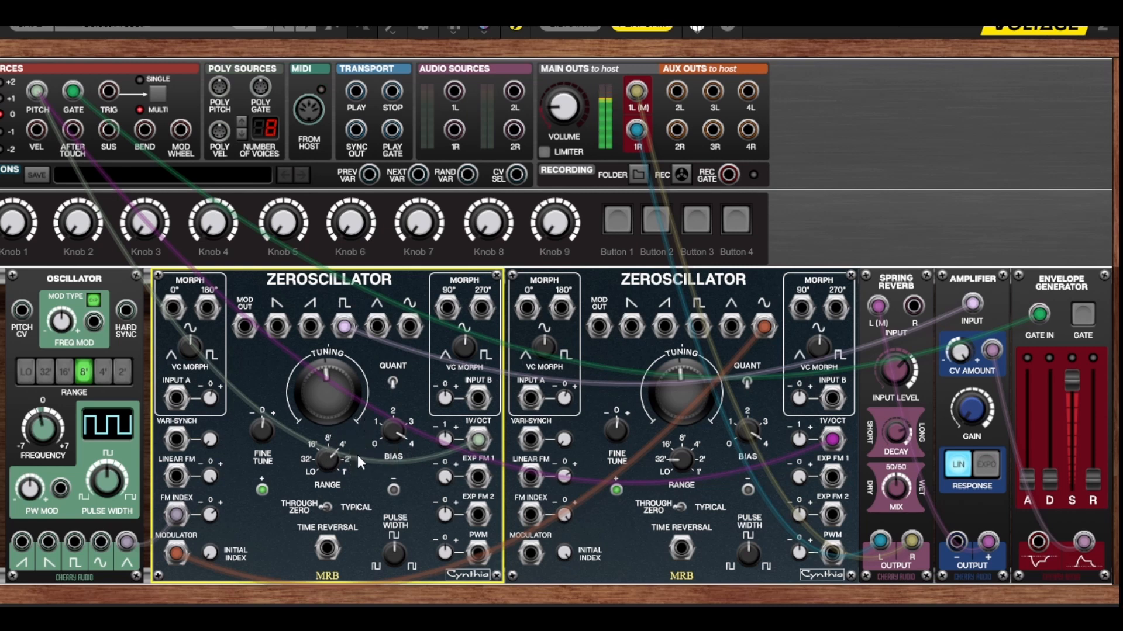
left_click_drag(331, 460, 336, 436)
left_click_drag(672, 460, 675, 432)
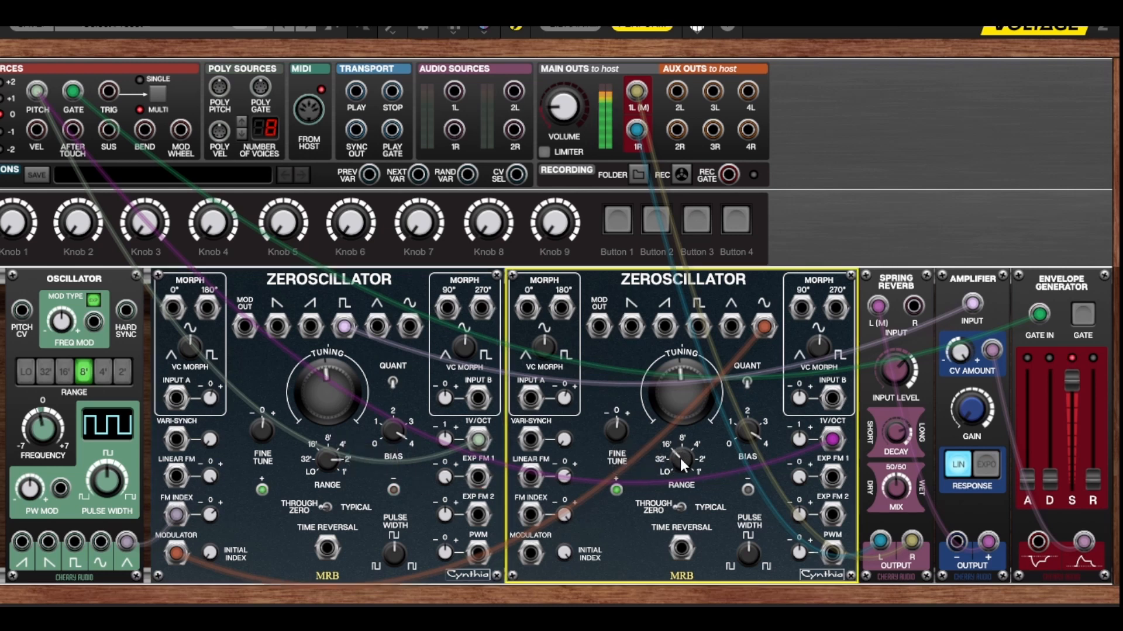
mouse_move(680, 458)
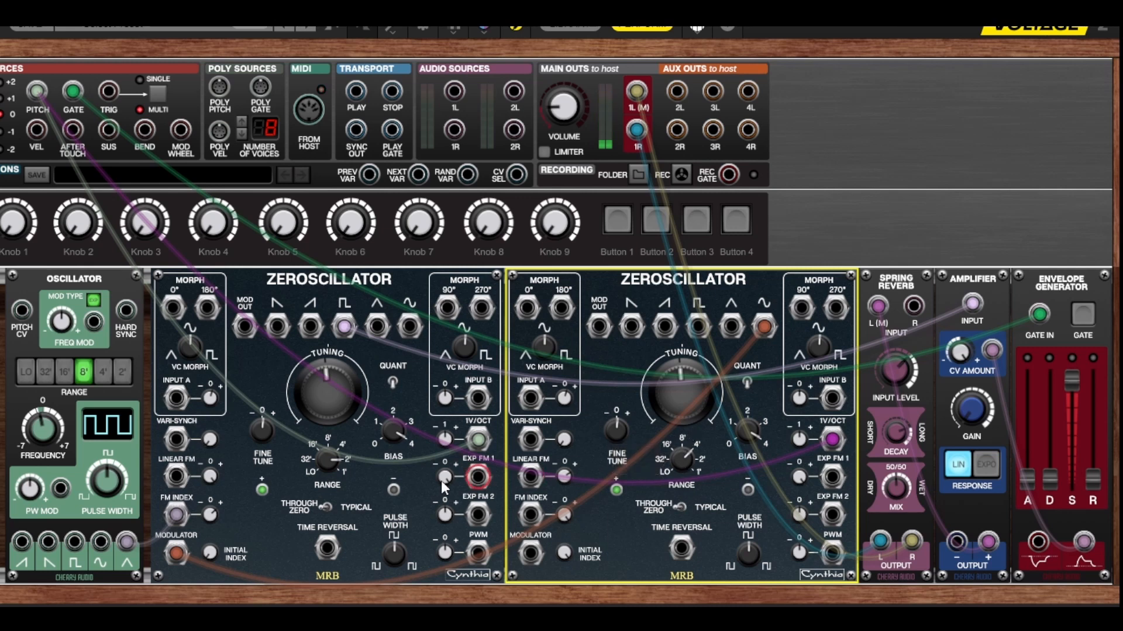
left_click(329, 454)
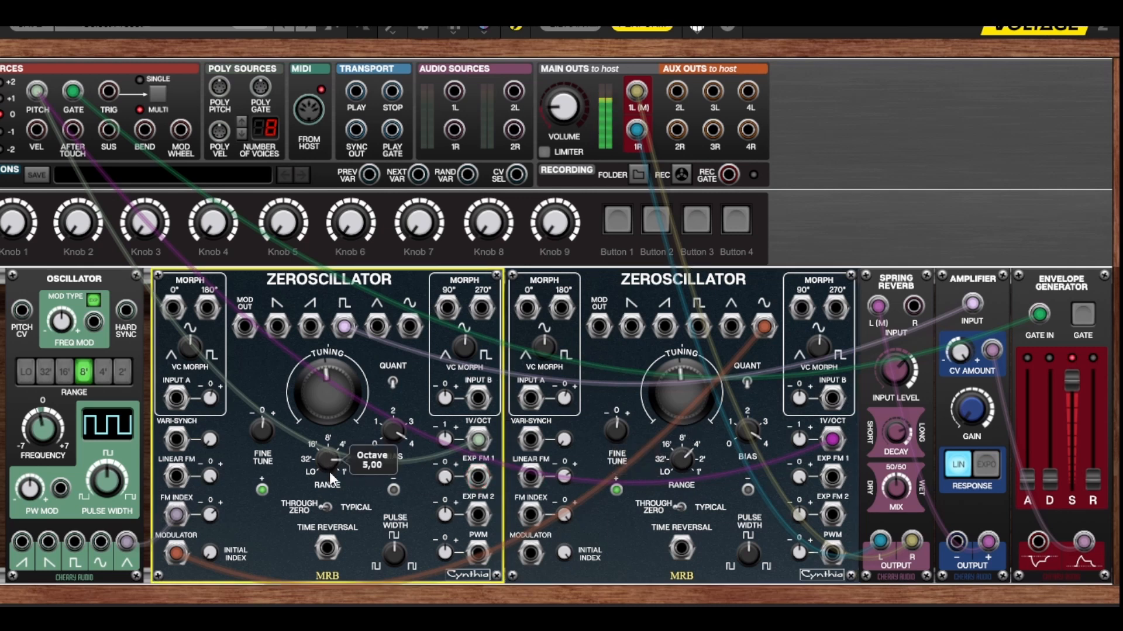
left_click(682, 454)
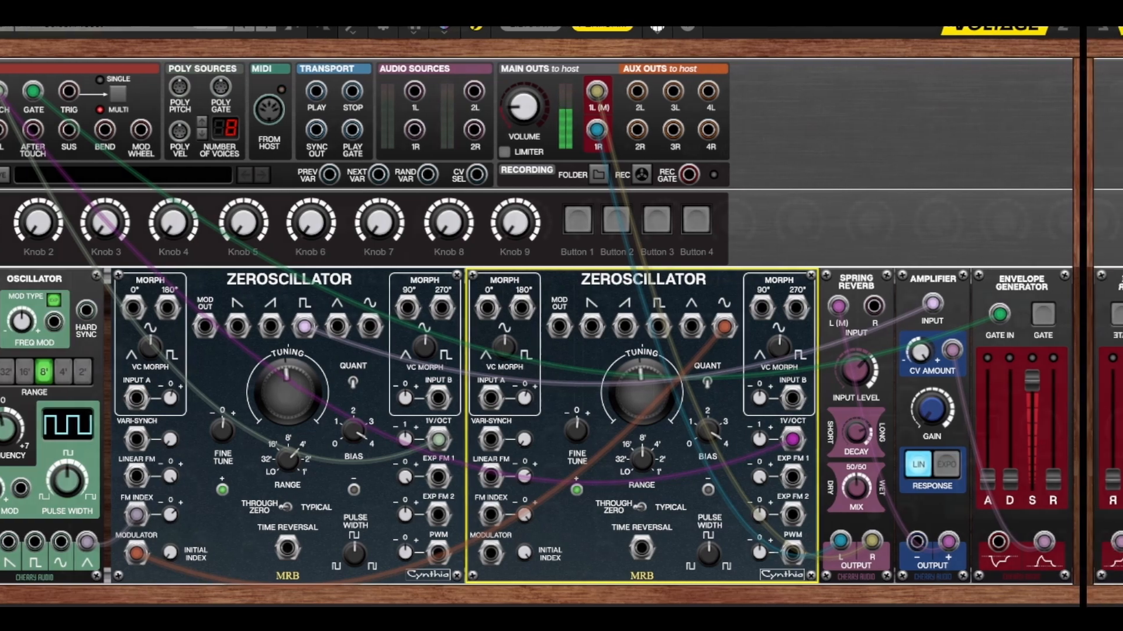
Step: Set the Envelope Generator's attack to 2.0 ms, decay to about 650.9 ms and sustain to minimum
left_click(1021, 305)
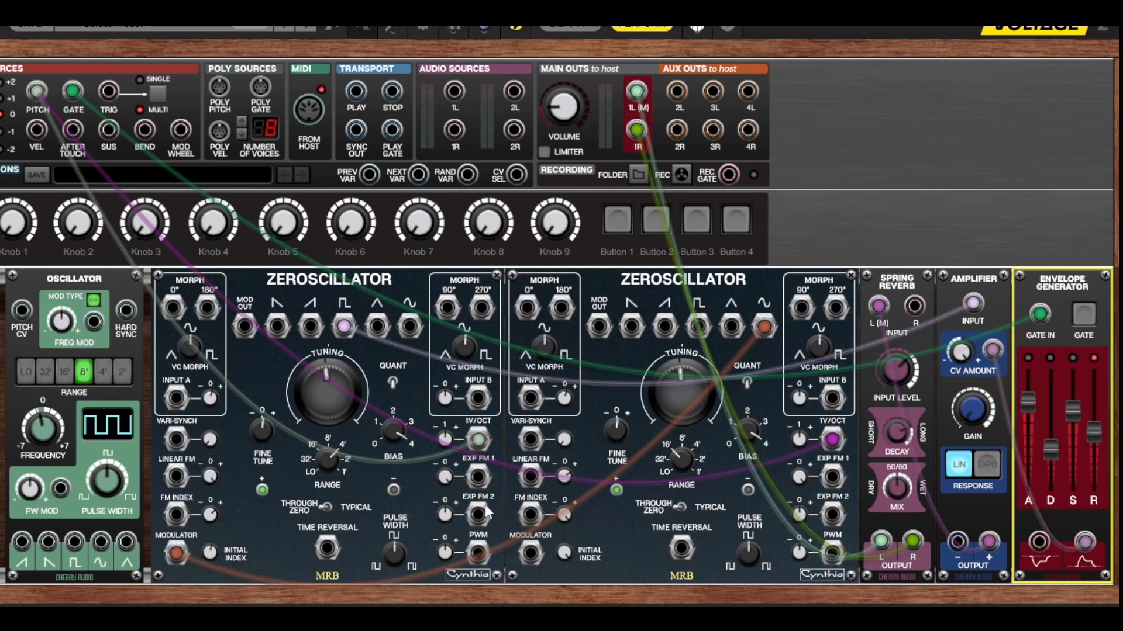
left_click_drag(673, 458, 680, 442)
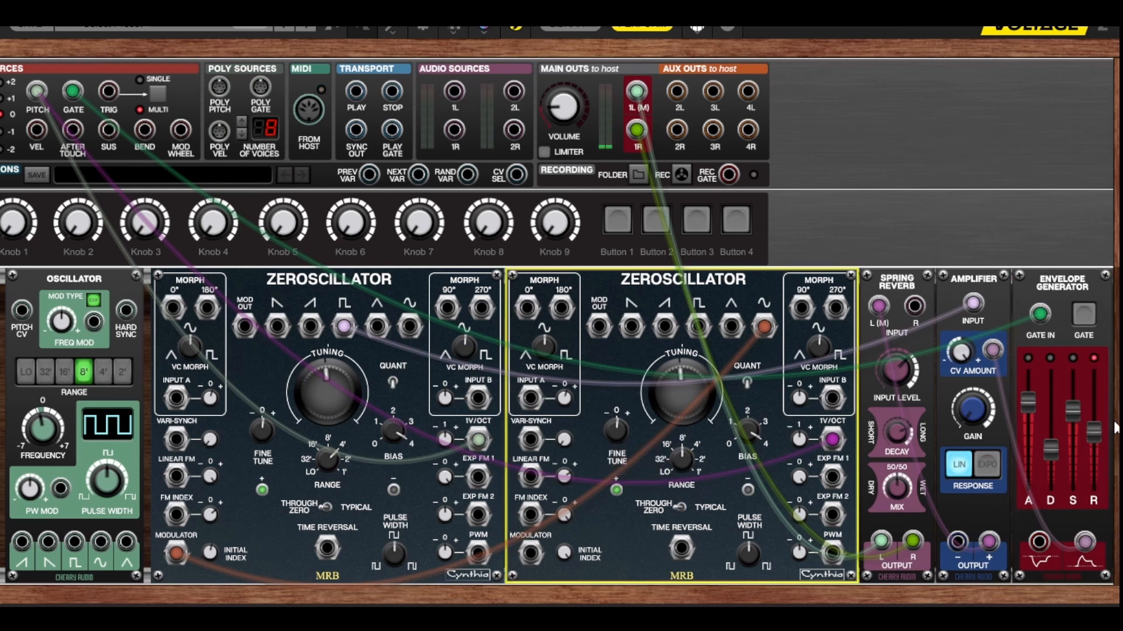
left_click_drag(1025, 404, 1032, 492)
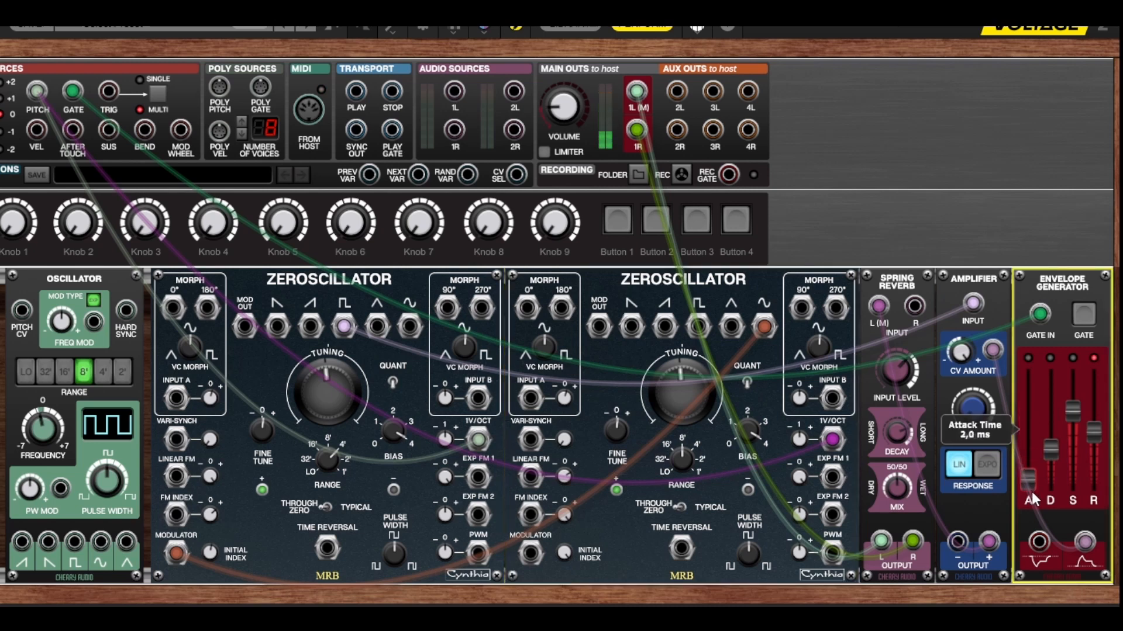
left_click_drag(1062, 454, 1056, 468)
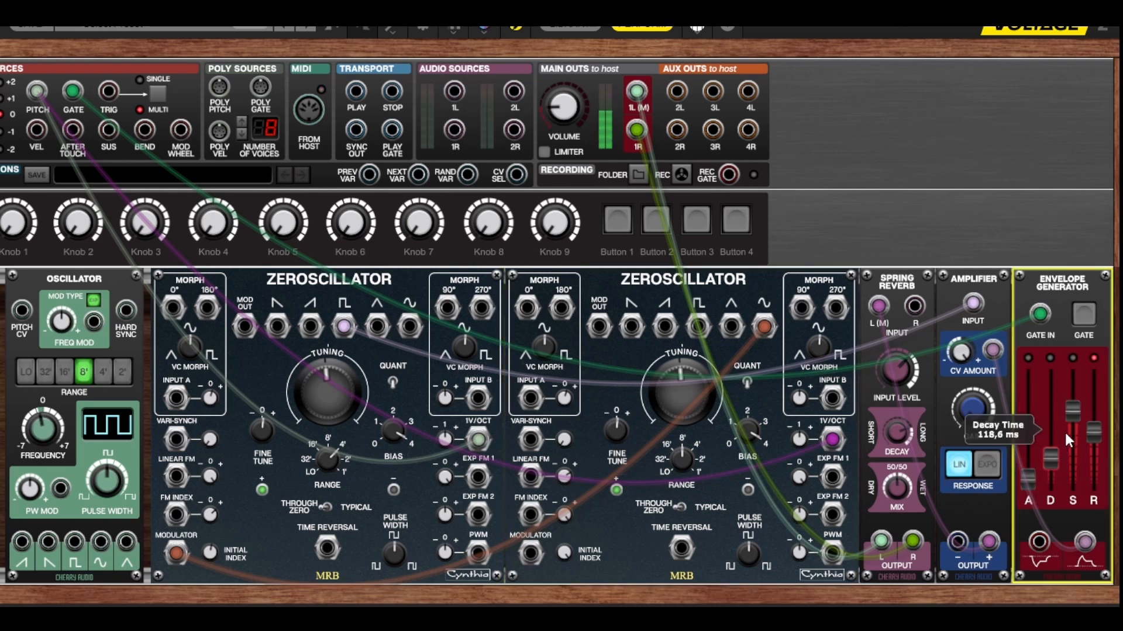
left_click_drag(1073, 420, 1048, 443)
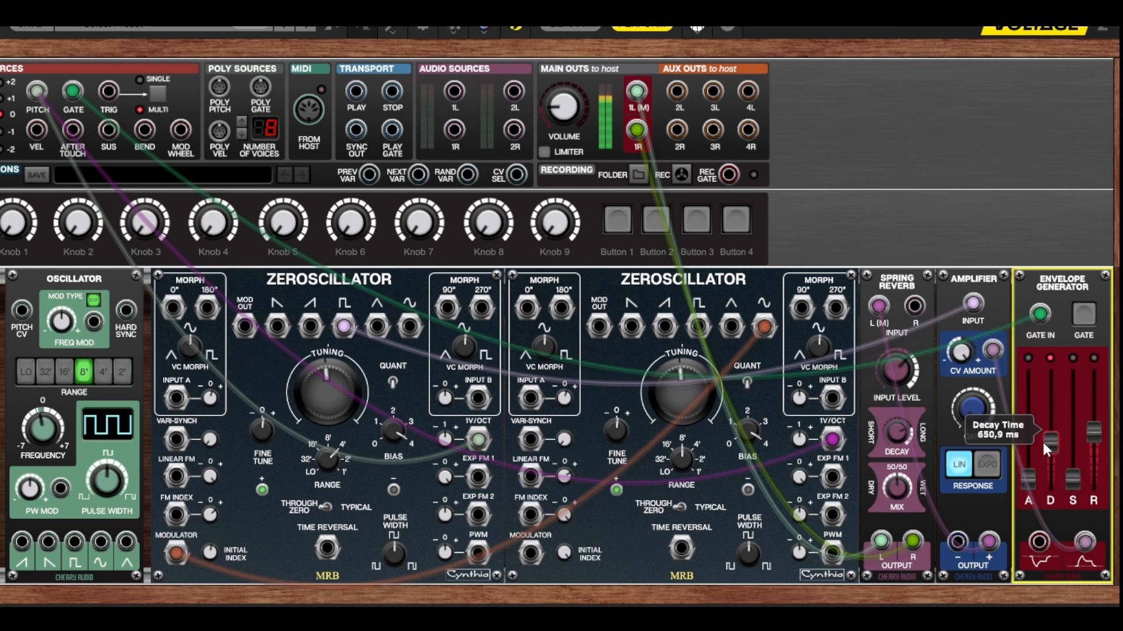
Step: Vary the Range of both Zeroscillators and sweep the first one's Initial Index
left_click(329, 455)
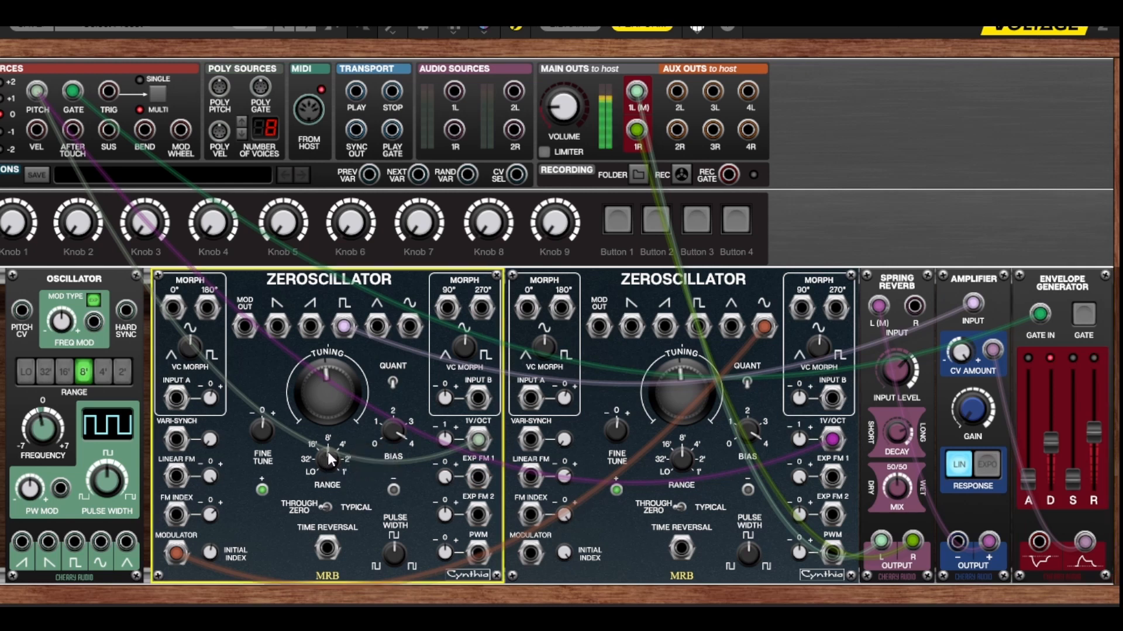
left_click_drag(318, 472, 316, 481)
left_click(684, 440)
left_click_drag(685, 439, 687, 418)
left_click_drag(682, 457, 687, 427)
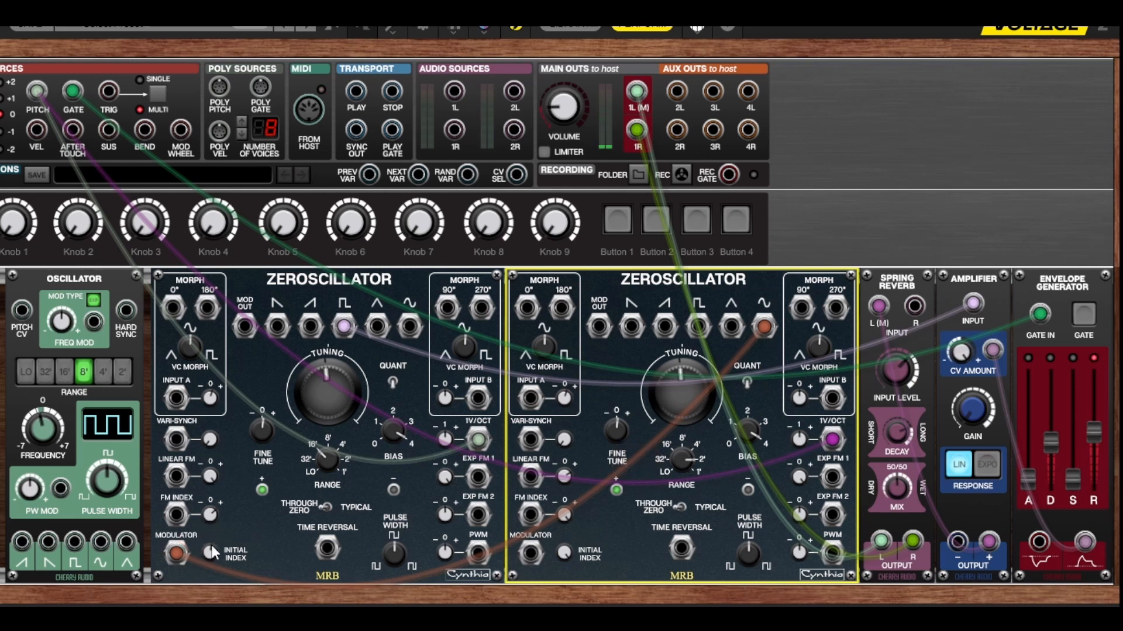
left_click_drag(210, 552, 207, 492)
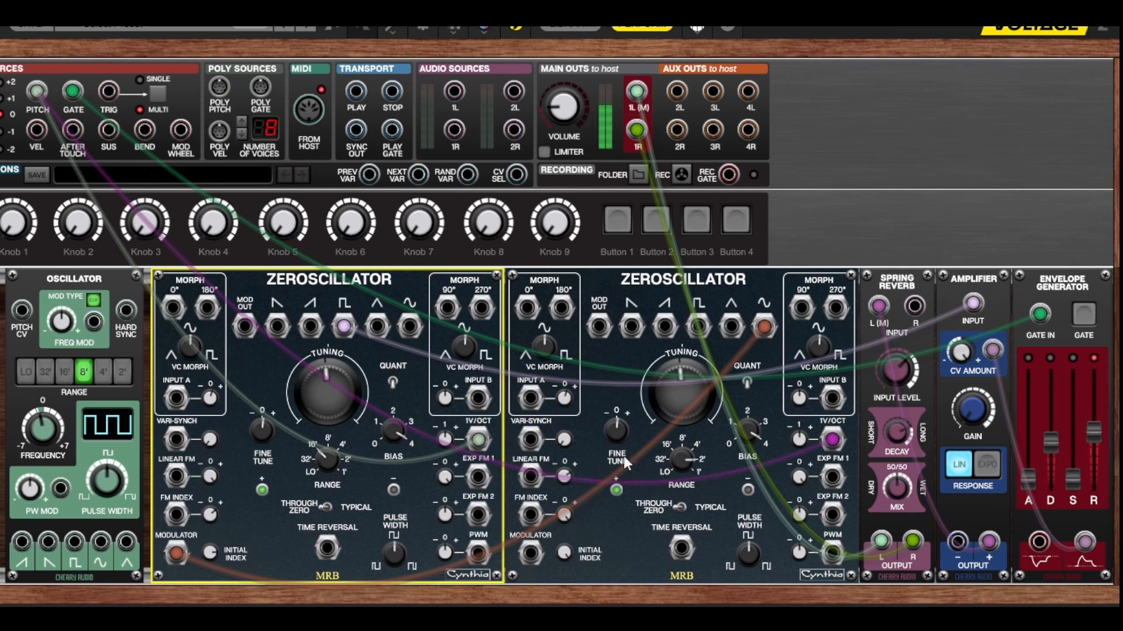
Step: Readjust the second Zeroscillator's Range and set the first Zeroscillator's Range to octave 3
left_click(682, 453)
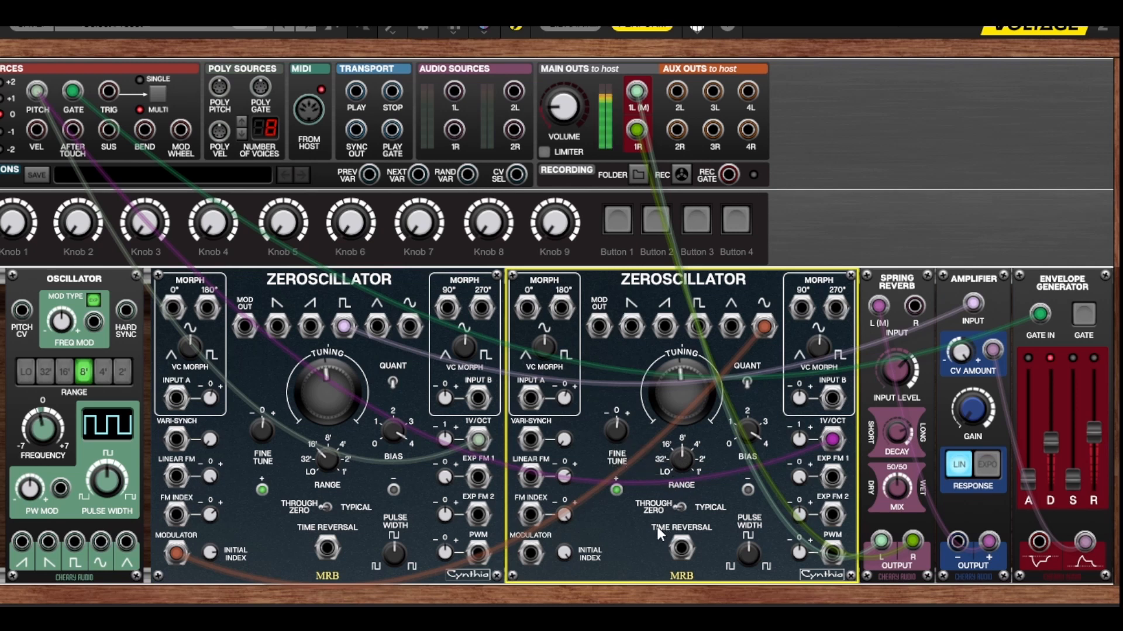
left_click_drag(675, 466, 671, 480)
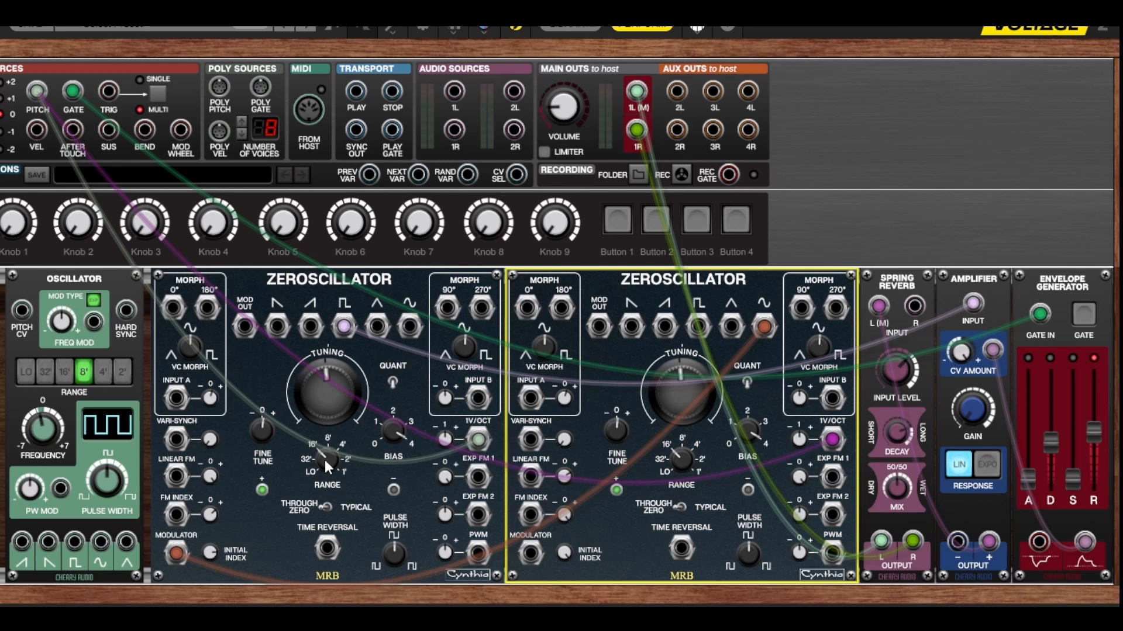
left_click_drag(323, 457, 331, 435)
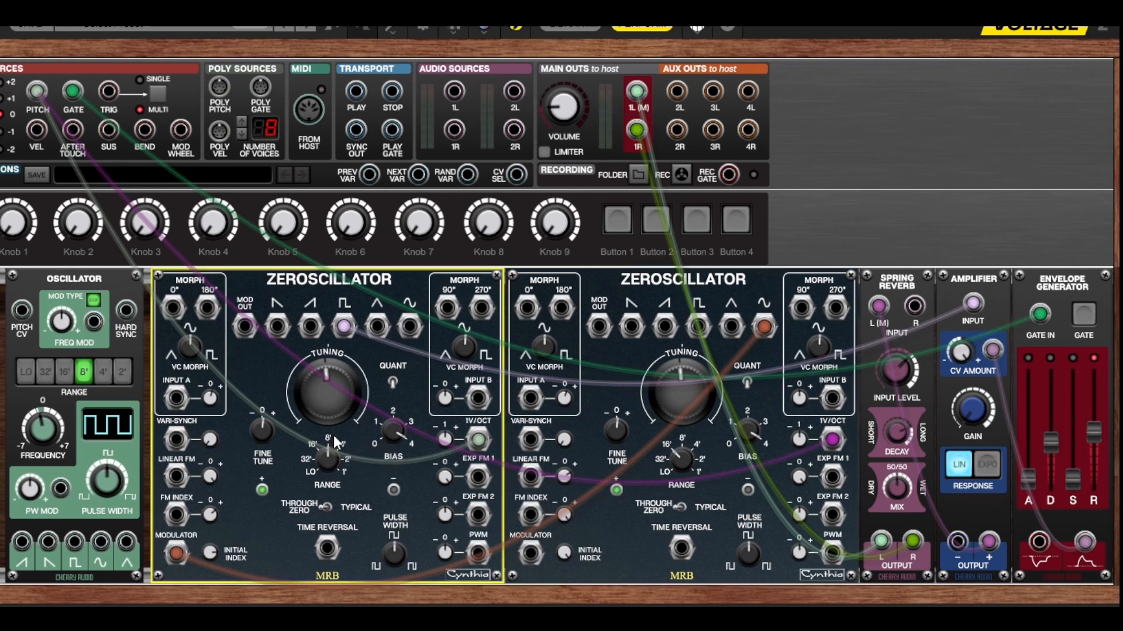
mouse_move(326, 453)
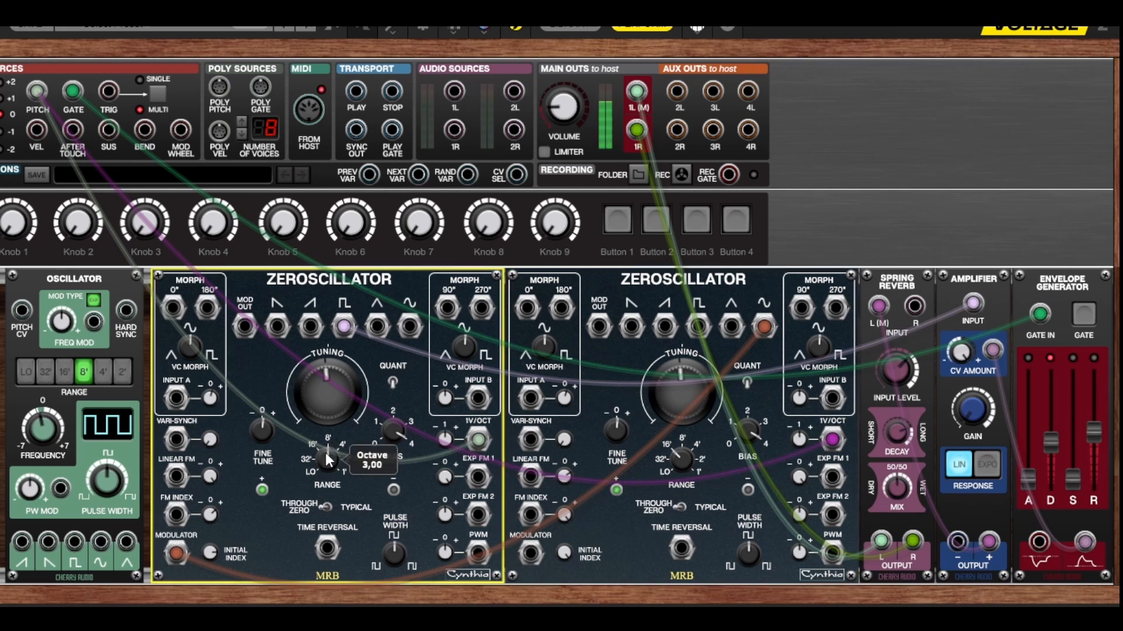
Step: Lengthen the Envelope Generator's attack, raise its sustain and reduce its decay to minimum
left_click_drag(1034, 479, 1031, 424)
left_click_drag(1073, 464, 1050, 487)
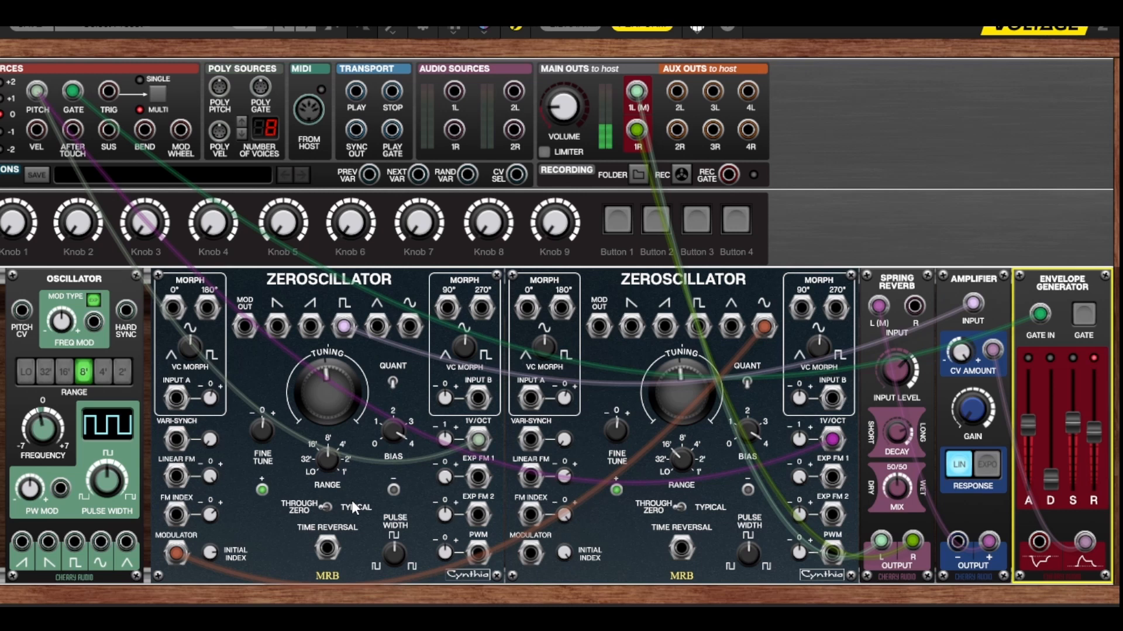
Step: Set the Range to octave 4 on the first Zeroscillator and octave 1 on the second
left_click_drag(332, 458, 332, 432)
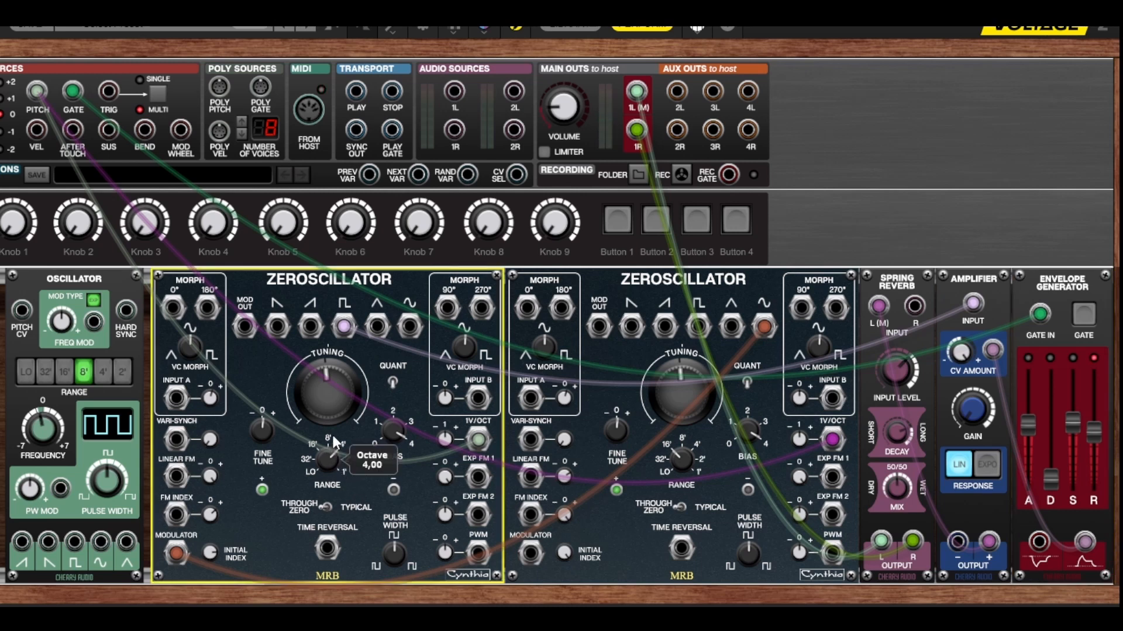
left_click_drag(678, 454, 678, 486)
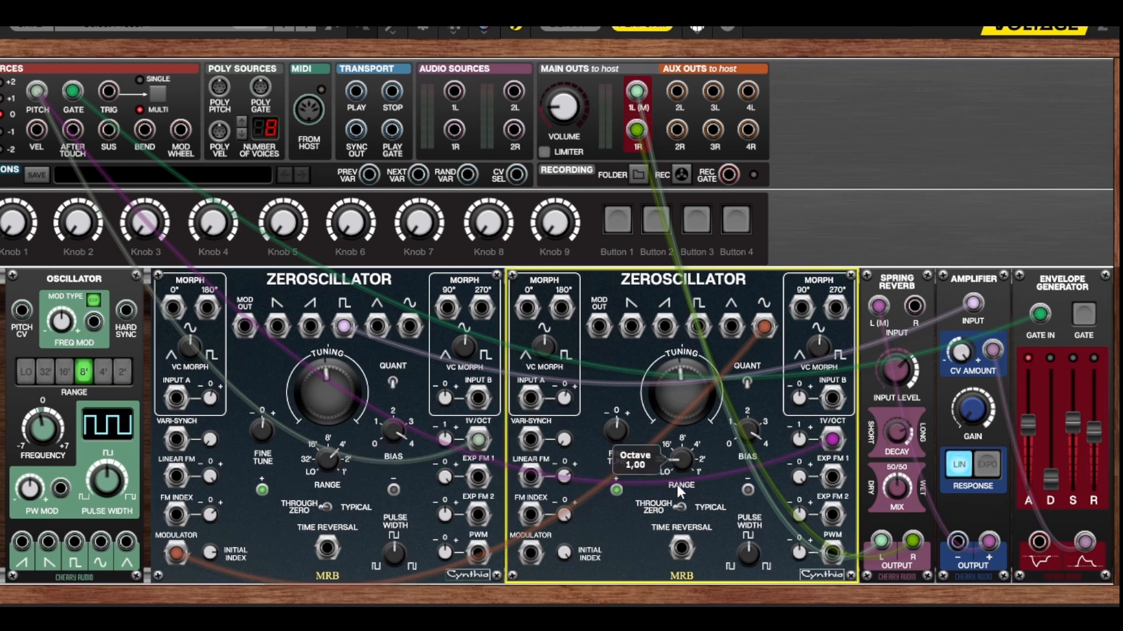
Step: Toggle the first Zeroscillator's Through Zero/Typical mode and sweep its Initial Index
left_click(325, 506)
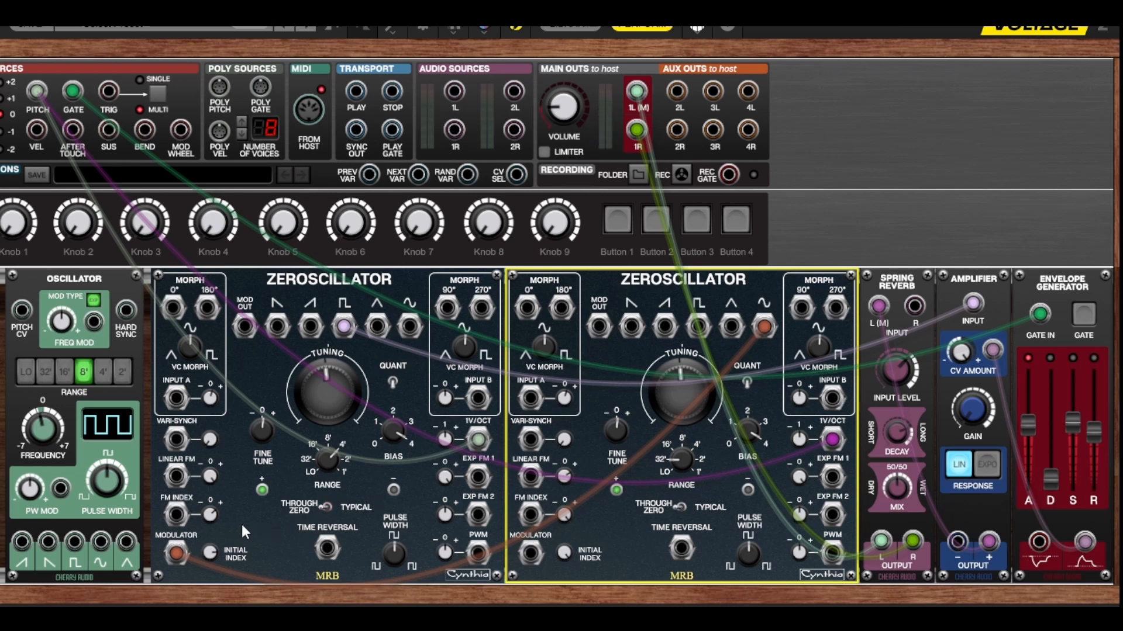
left_click_drag(210, 551, 213, 483)
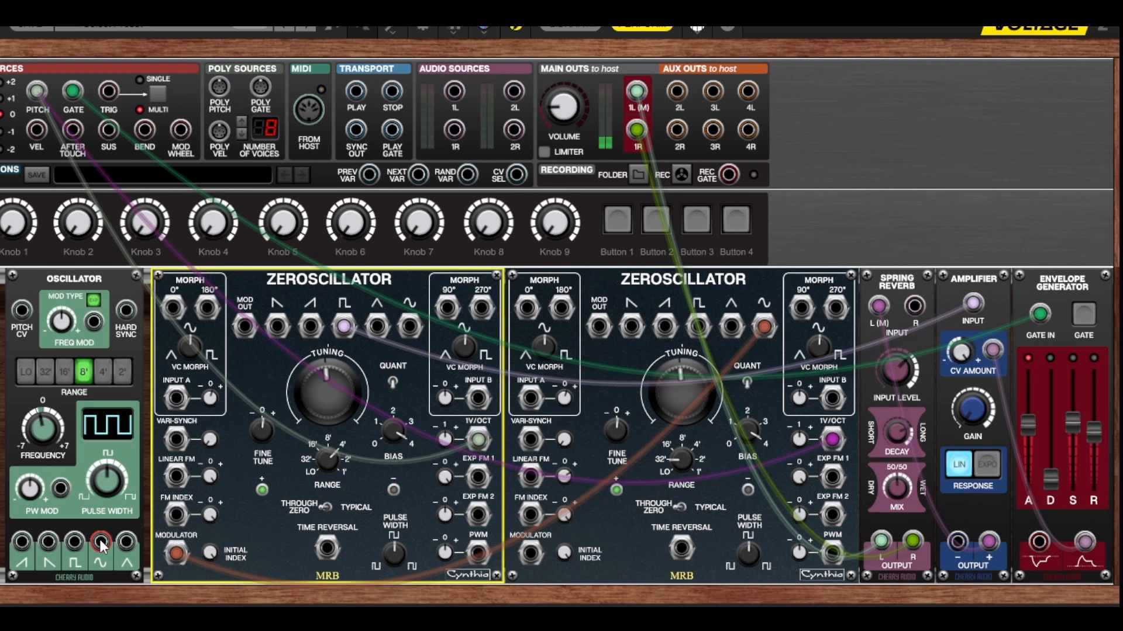
Step: Patch the Oscillator's sine output into the first Zeroscillator's Linear FM input and sweep the Linear FM amount
left_click_drag(101, 544, 173, 481)
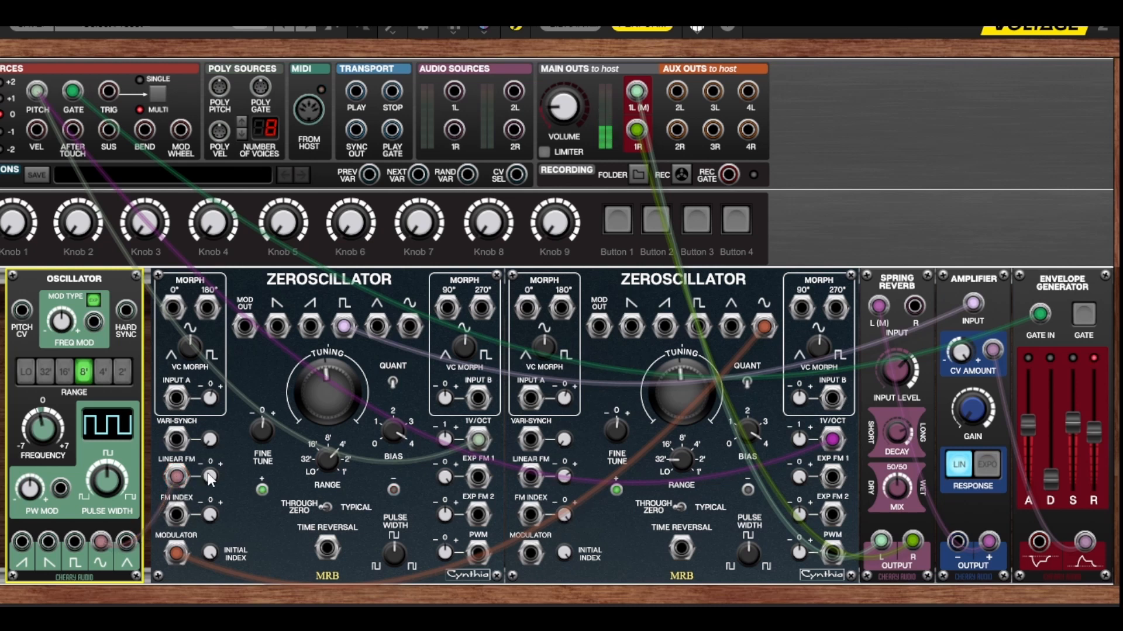
left_click_drag(210, 476, 210, 581)
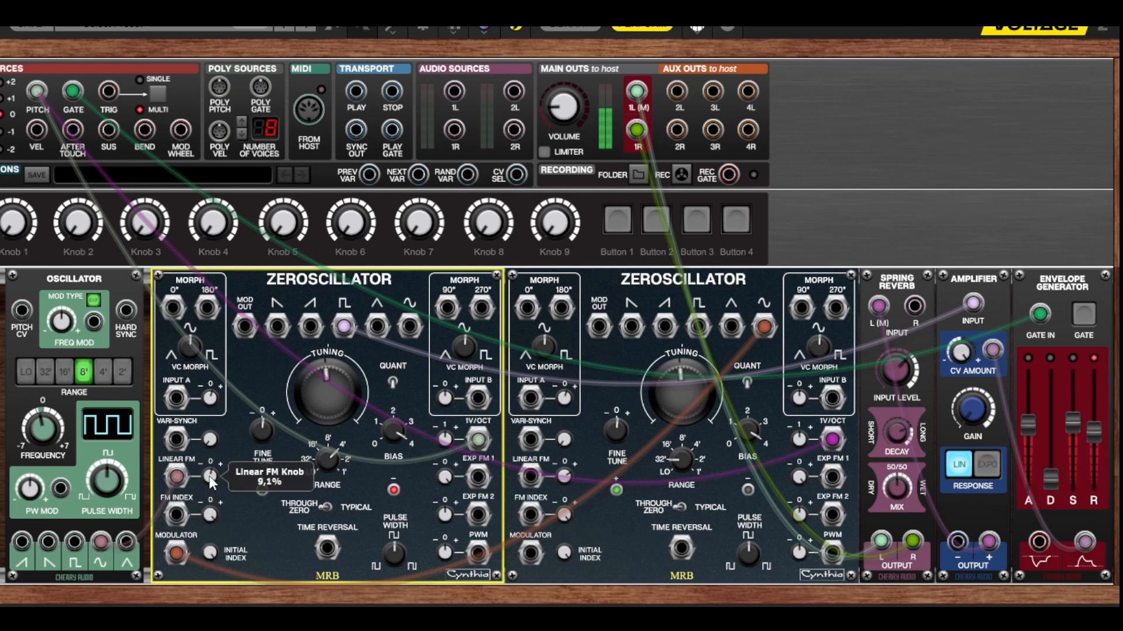
left_click_drag(211, 474, 211, 473)
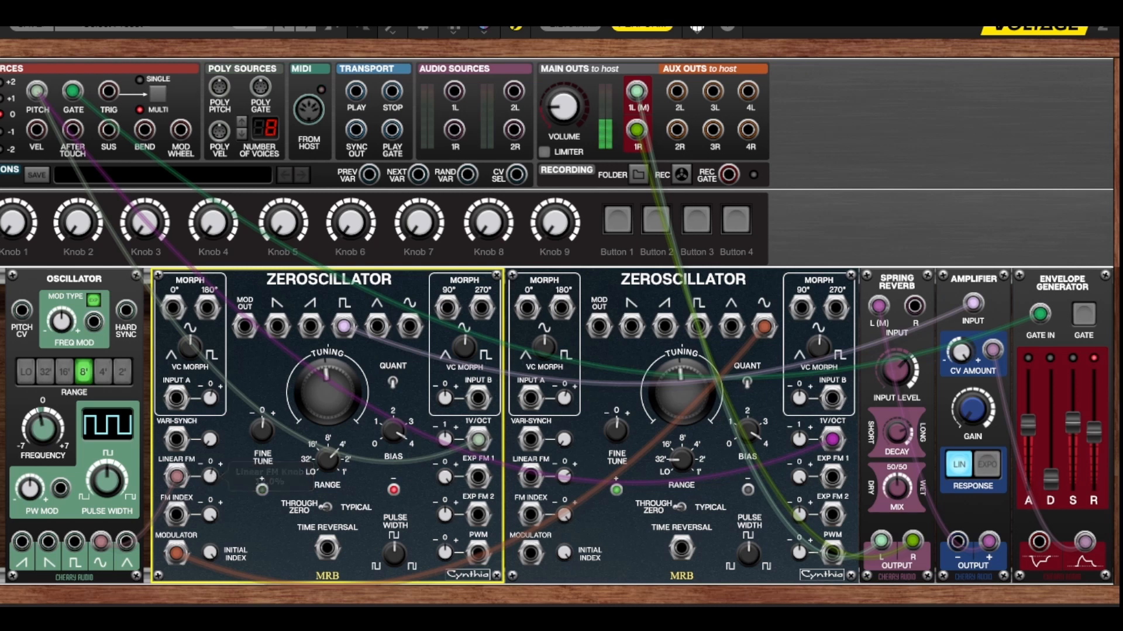
Step: Set the Envelope Generator's sustain to 0% and attack to minimum, and lengthen its decay
left_click_drag(1076, 428, 1068, 511)
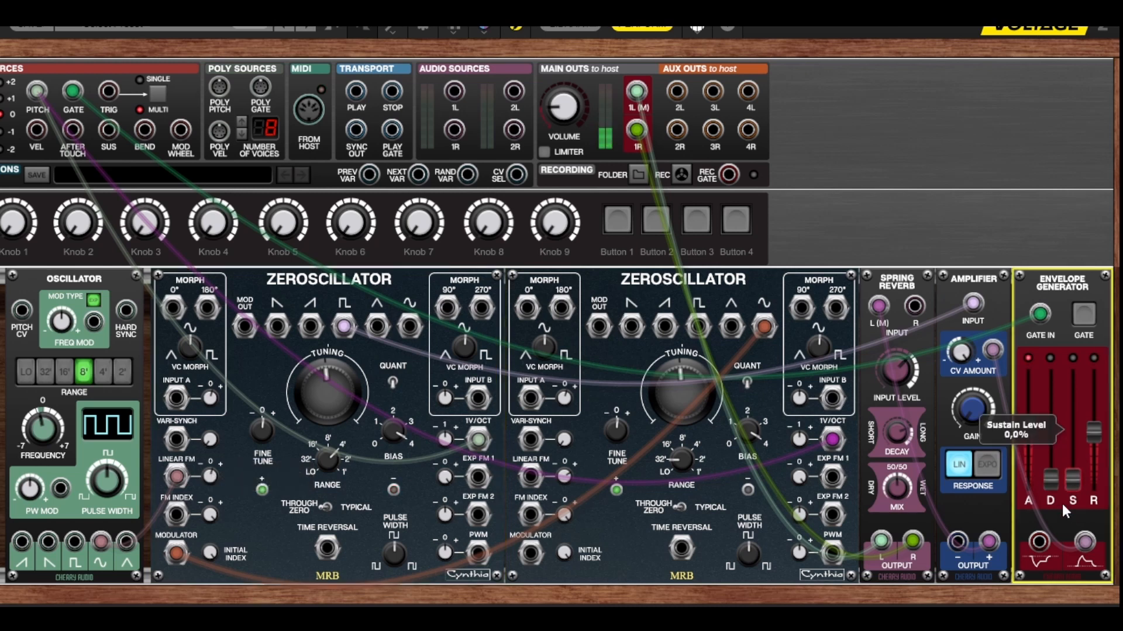
left_click_drag(1025, 429, 1051, 449)
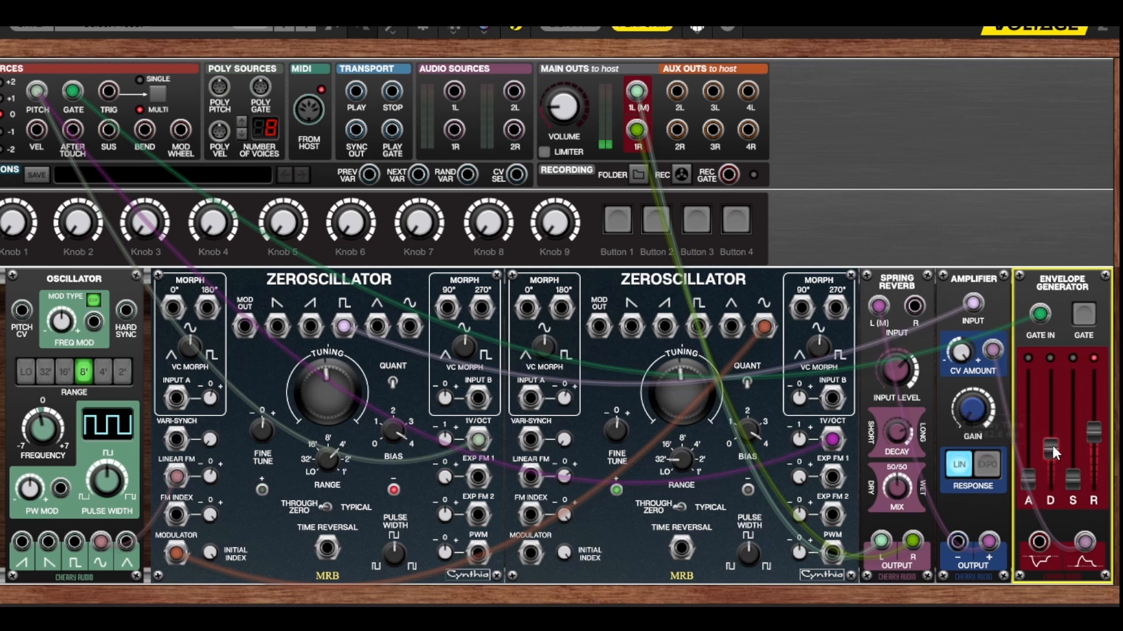
left_click_drag(1051, 449, 1052, 445)
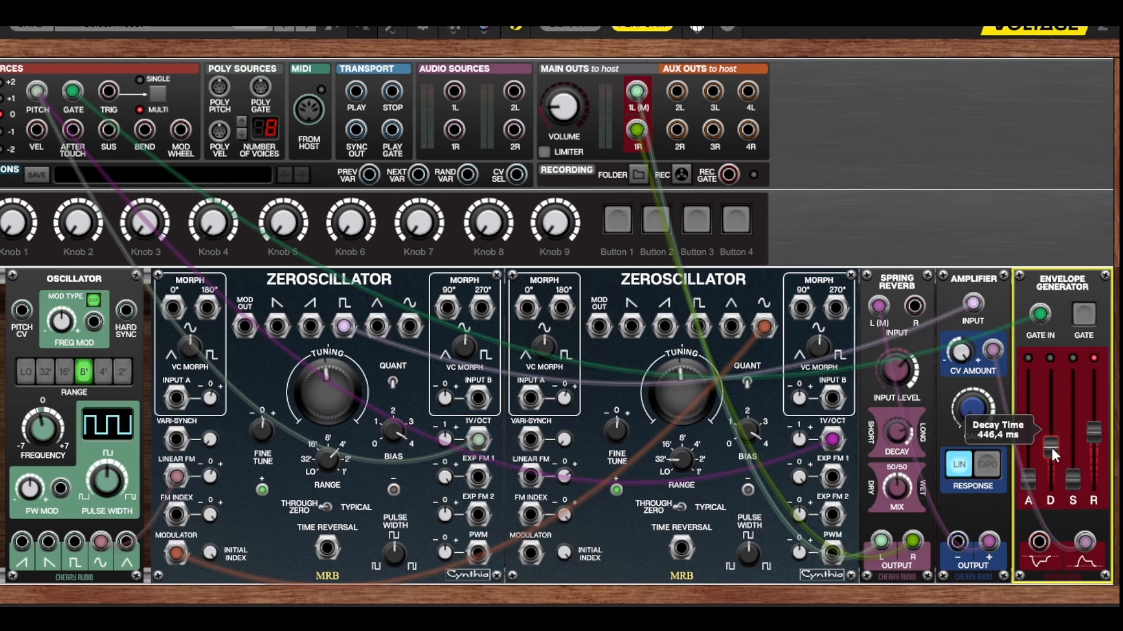
left_click_drag(1051, 448, 1049, 454)
Step: Sweep the first Zeroscillator's Linear FM amount and move its audio output cable from the square to the sine output
left_click_drag(206, 477, 210, 462)
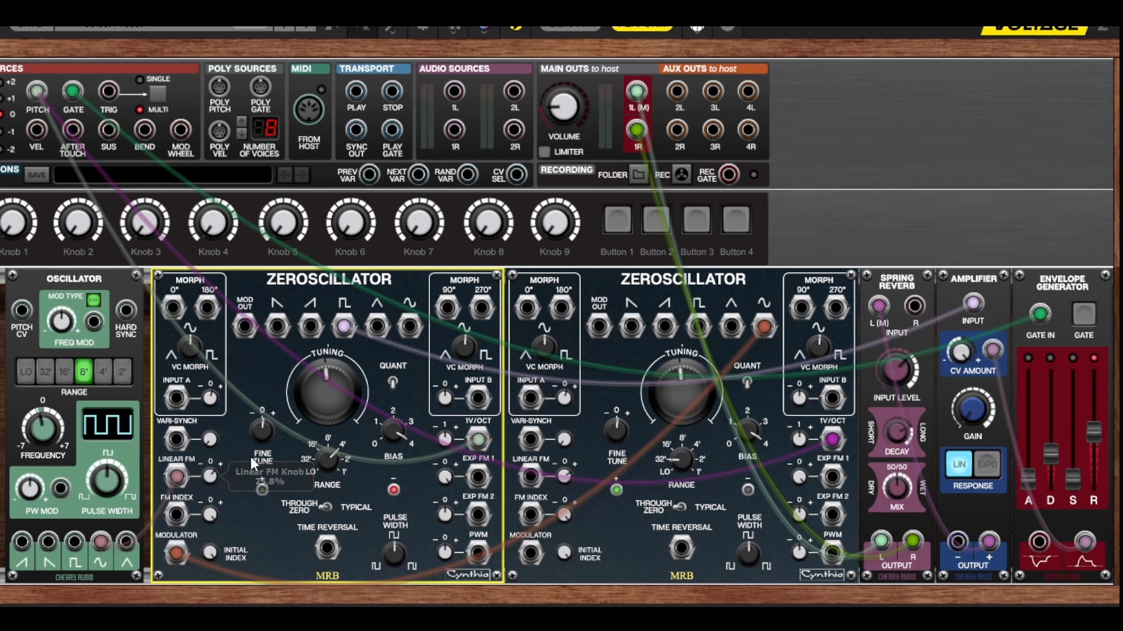
left_click_drag(338, 329, 408, 331)
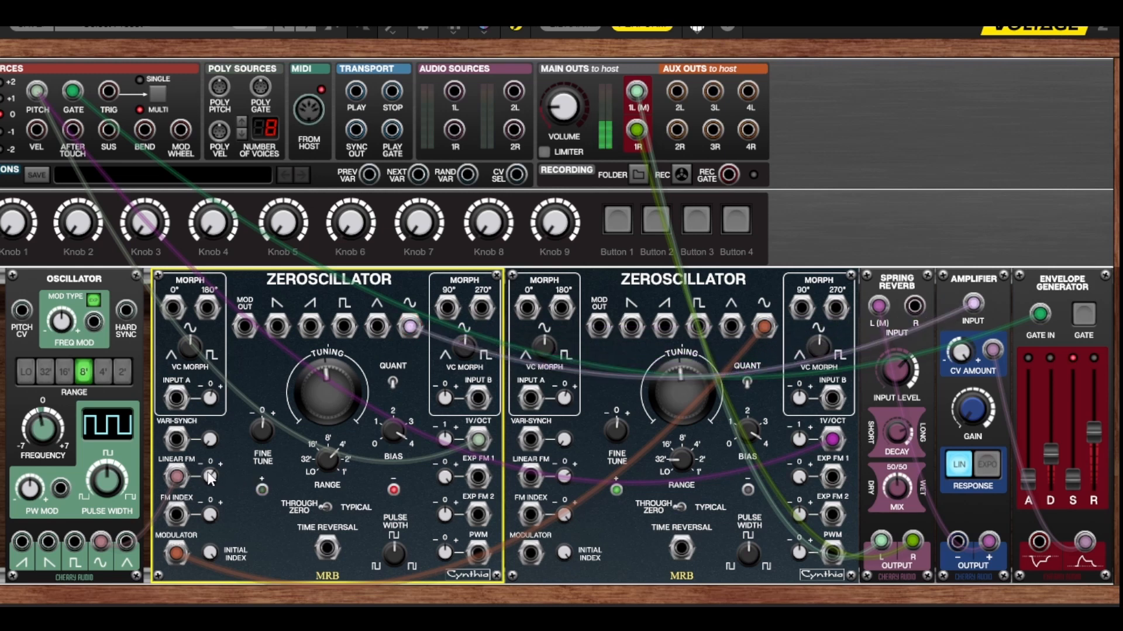
mouse_move(206, 471)
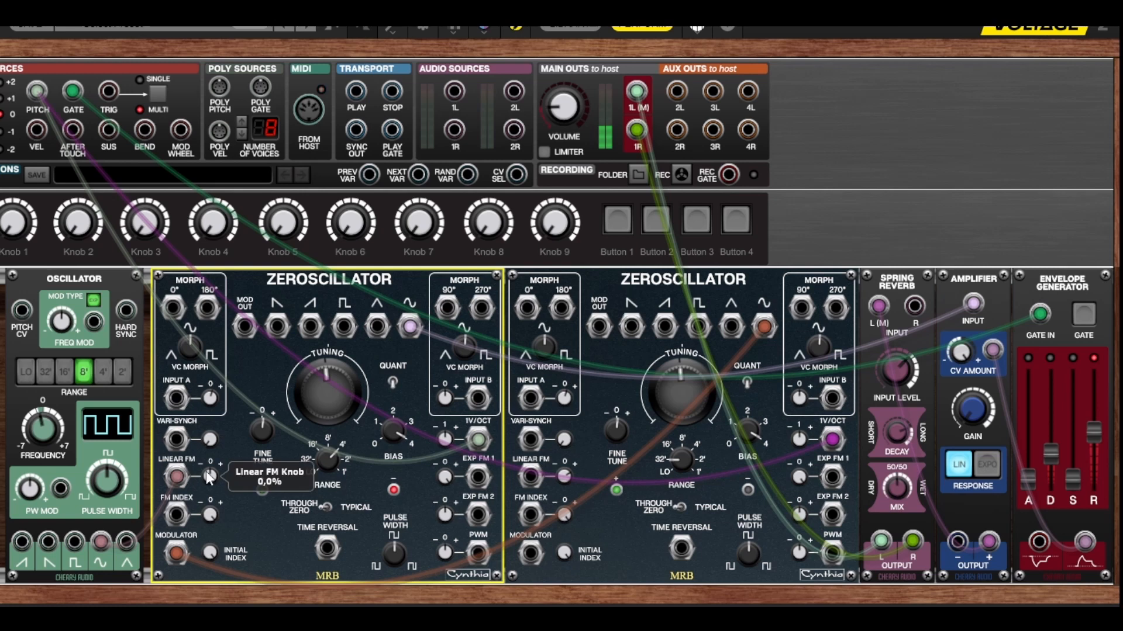
Step: Lengthen the Envelope Generator's attack and readjust the Range on both Zeroscillators
left_click_drag(1029, 476, 1023, 433)
left_click(328, 455)
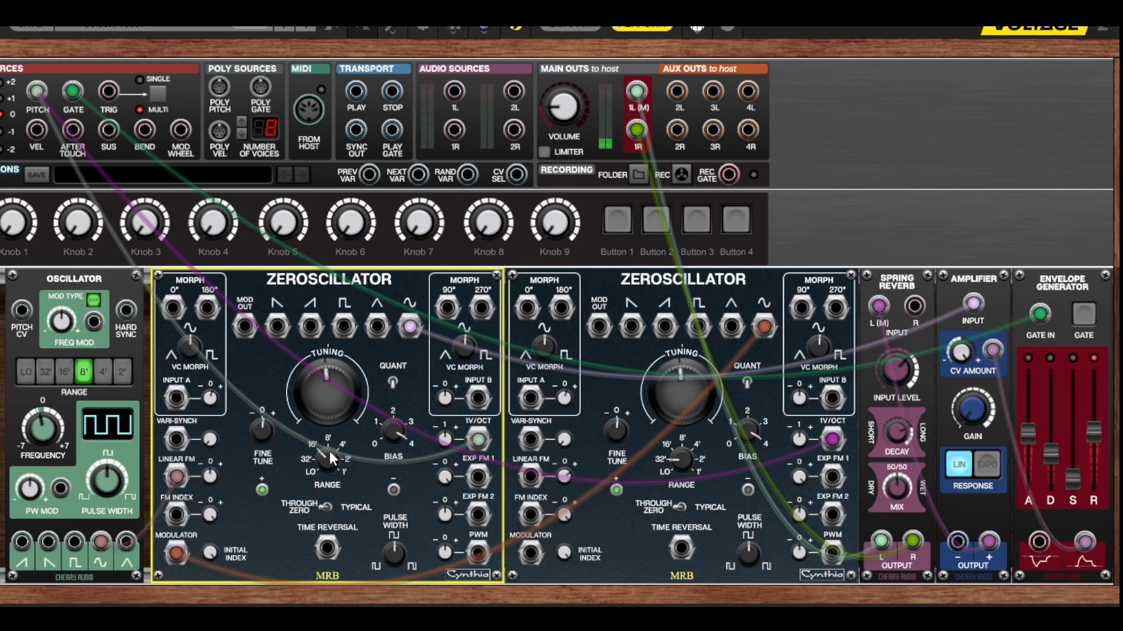
left_click_drag(320, 467, 318, 481)
left_click_drag(676, 461, 676, 444)
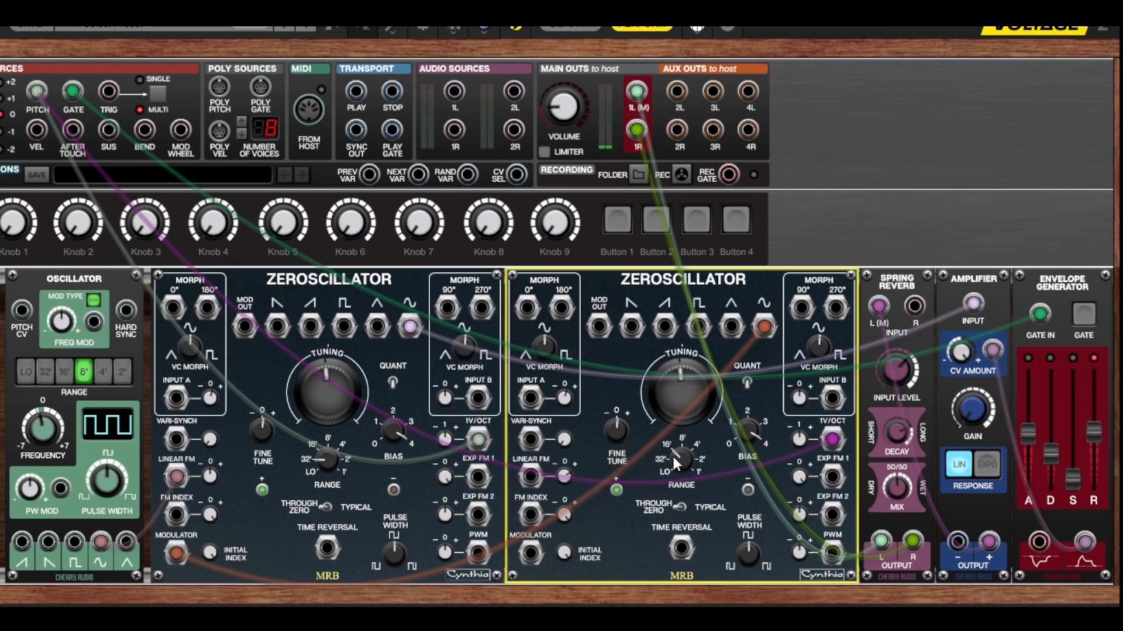
mouse_move(680, 454)
Step: Adjust the Envelope Generator's release and raise the Amplifier's Gain
left_click_drag(1097, 438, 1097, 457)
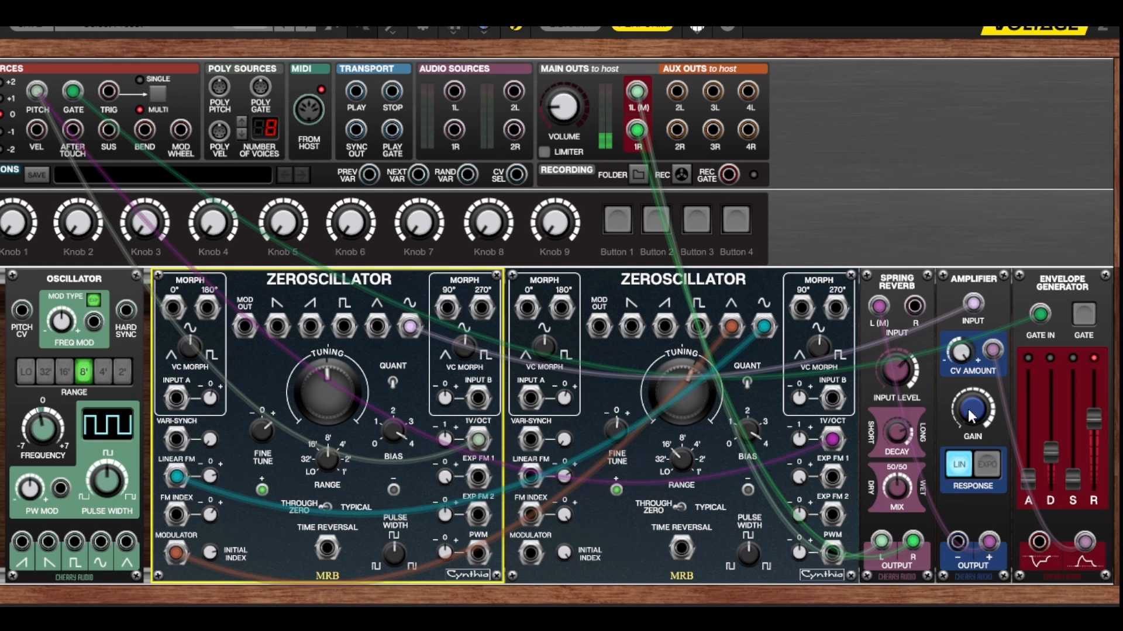
left_click(965, 377)
scroll(972, 411, "down", 1)
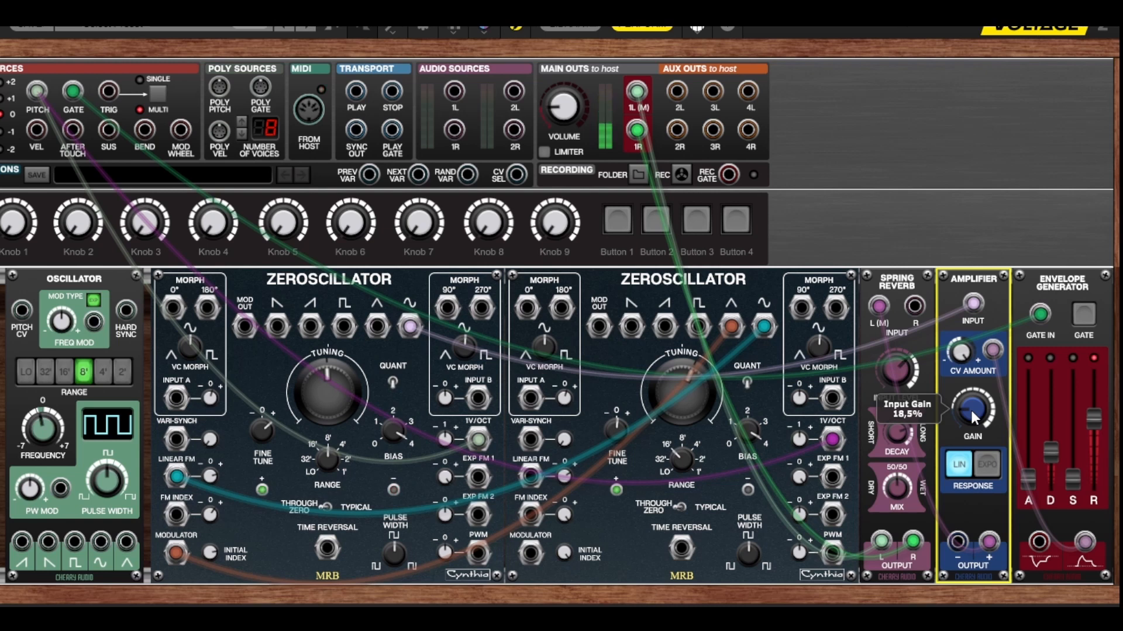
mouse_move(970, 407)
left_mouse_down()
mouse_move(974, 452)
mouse_move(965, 391)
left_mouse_up()
Step: Sweep the first Zeroscillator's Linear FM amount up and its Initial Index down
left_click_drag(209, 476, 222, 409)
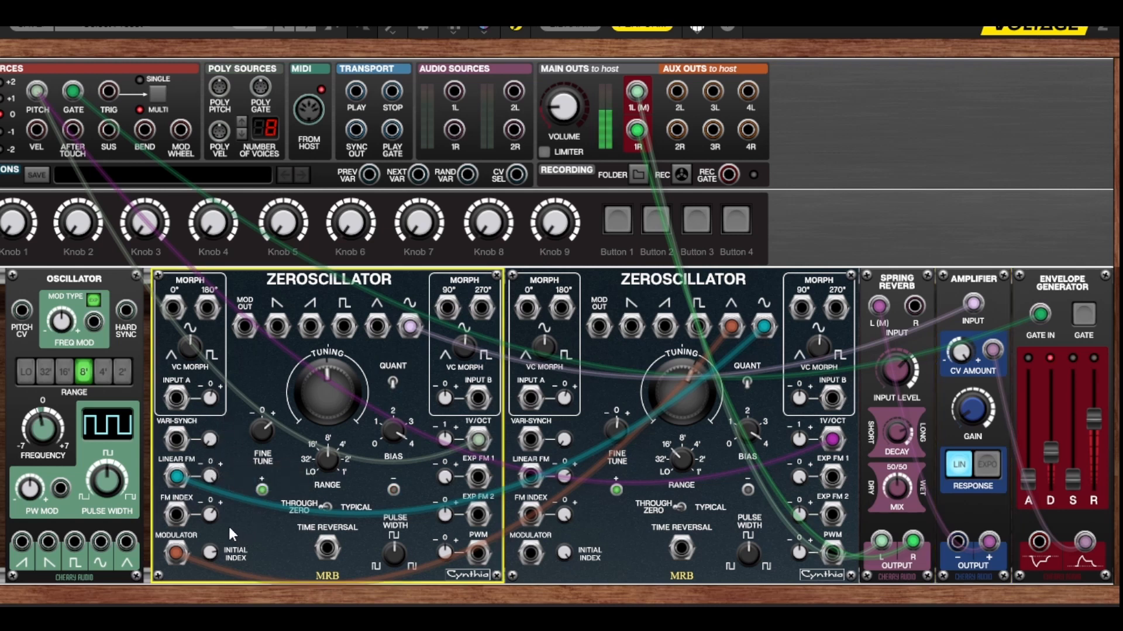
left_click_drag(213, 551, 218, 607)
Step: Sweep the first Zeroscillator's Fine Tune, leaving it at 0.63 semitones, and raise its coarse tuning slightly
left_click_drag(263, 425, 250, 495)
left_click_drag(259, 430, 257, 349)
left_click(264, 430)
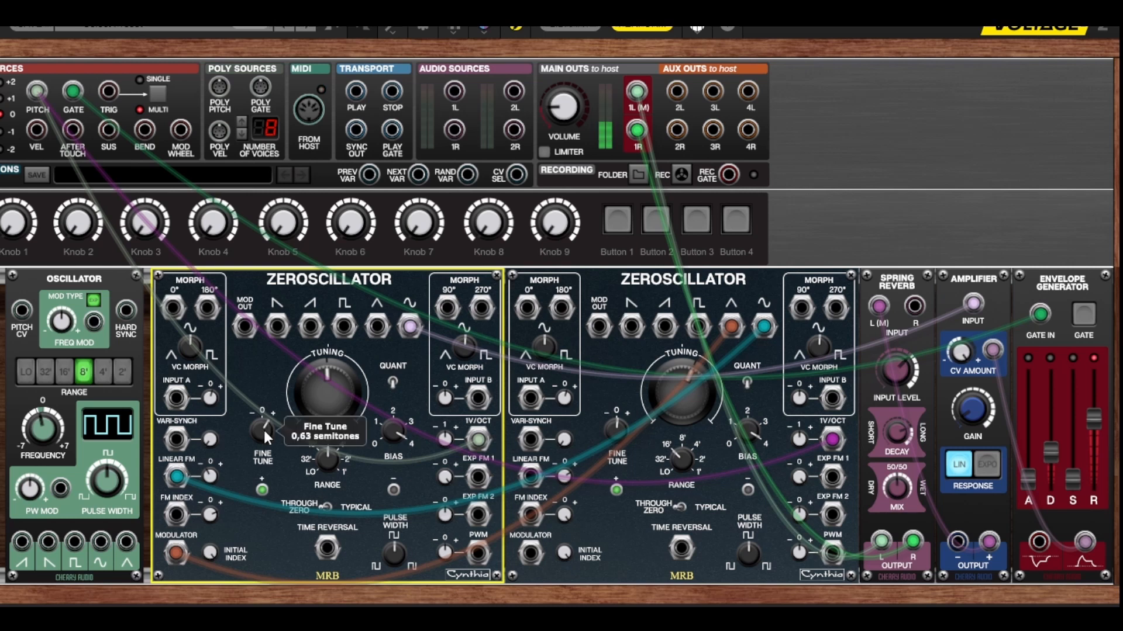
left_click_drag(323, 389, 320, 380)
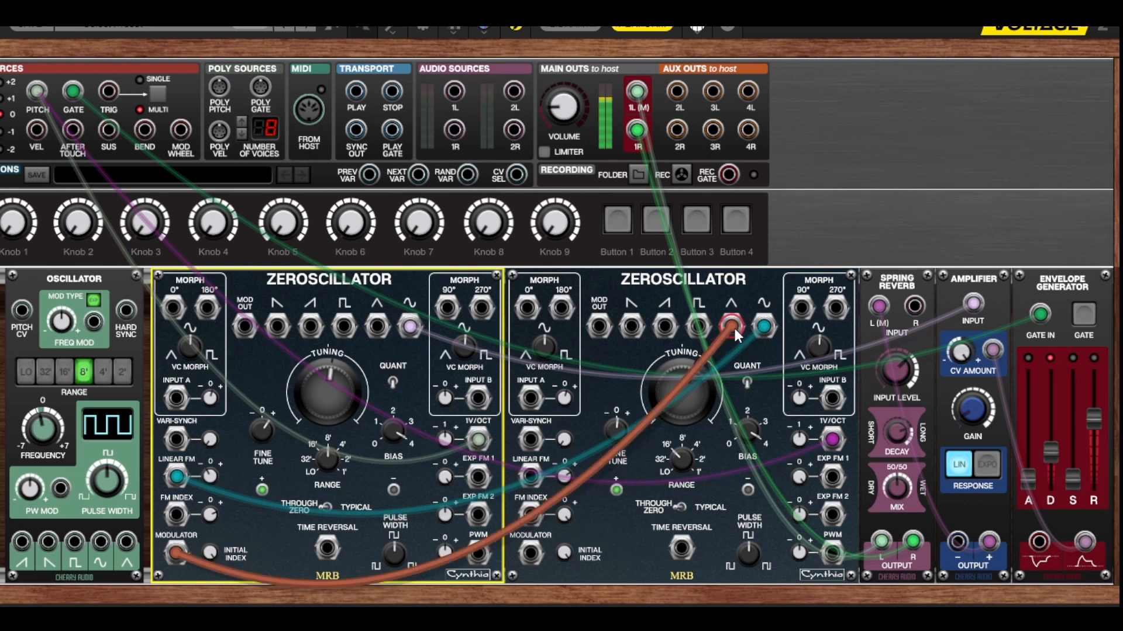
Step: Try the second Zeroscillator's square as modulator source, return it to triangle, and take the first Zeroscillator's audio from its square output
left_click_drag(732, 328, 699, 327)
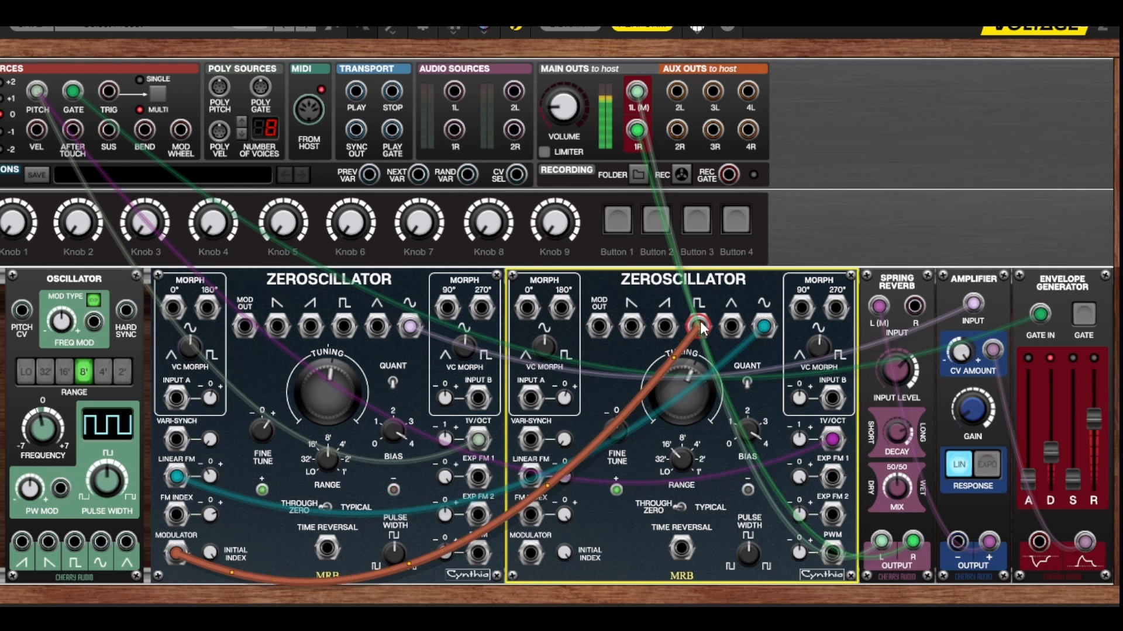
left_click_drag(701, 330, 731, 327)
left_click_drag(411, 326, 345, 327)
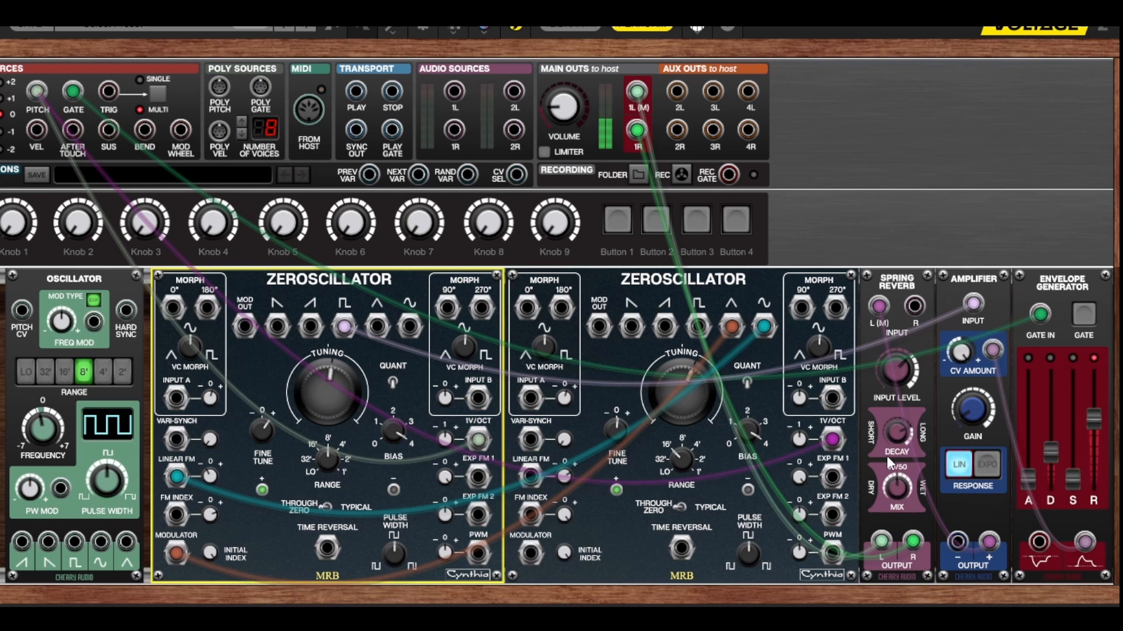
Step: Shorten the Envelope Generator's decay slightly and set the Amplifier's Gain to 0%
left_click_drag(1055, 444, 1051, 459)
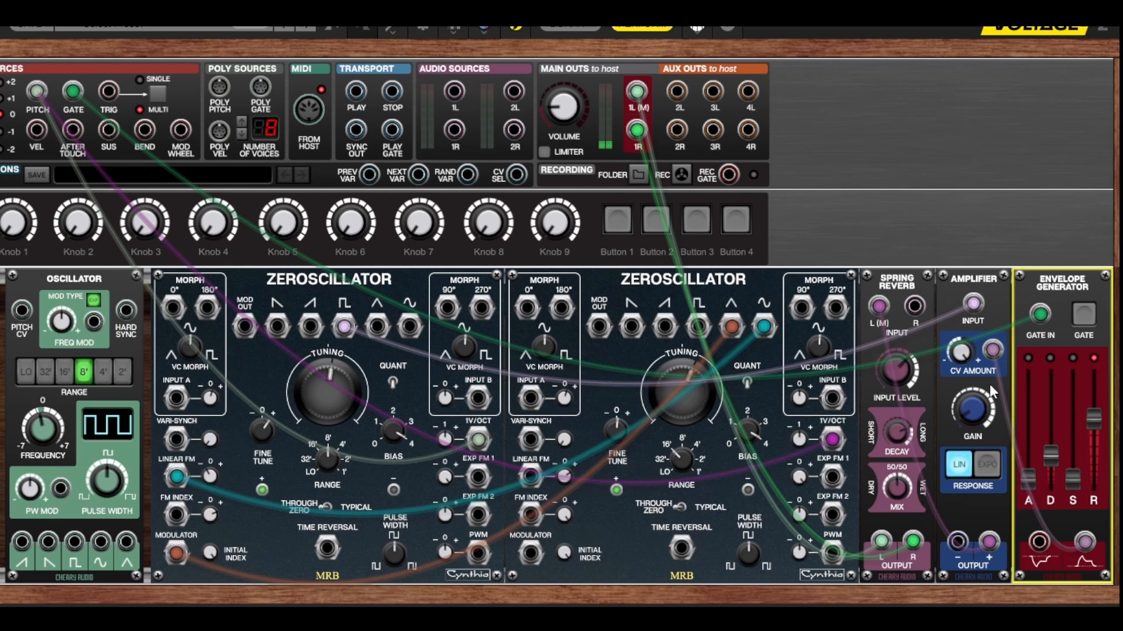
left_click(972, 422)
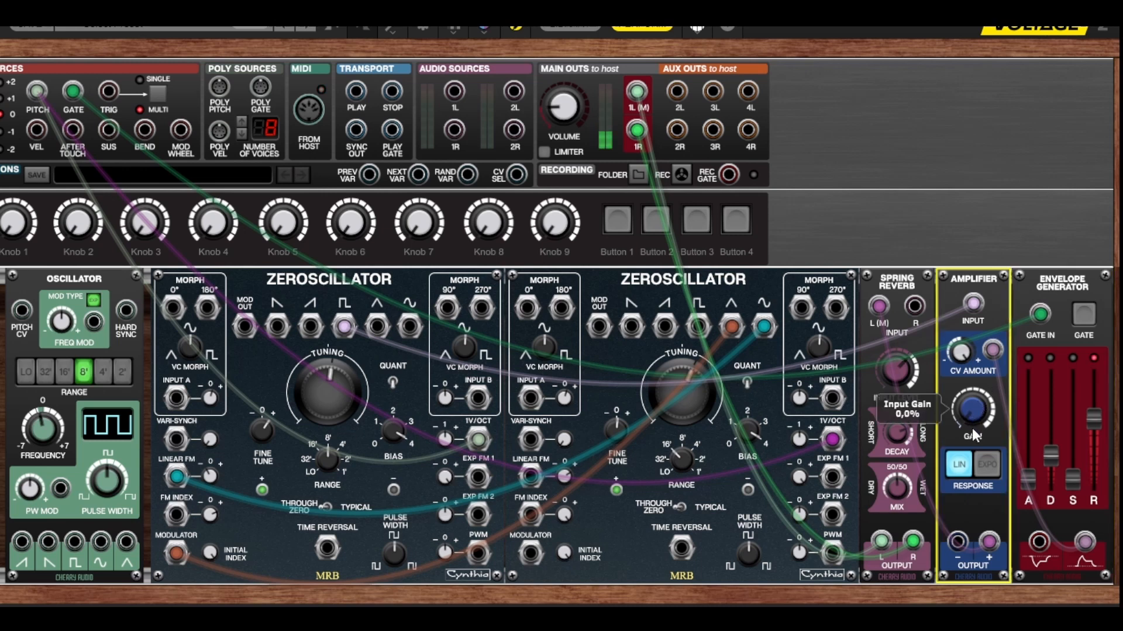
left_click_drag(973, 416, 976, 440)
Step: Raise the first Zeroscillator's coarse tuning and set its Fine Tune to 0.37 semitones
left_click_drag(347, 391, 343, 376)
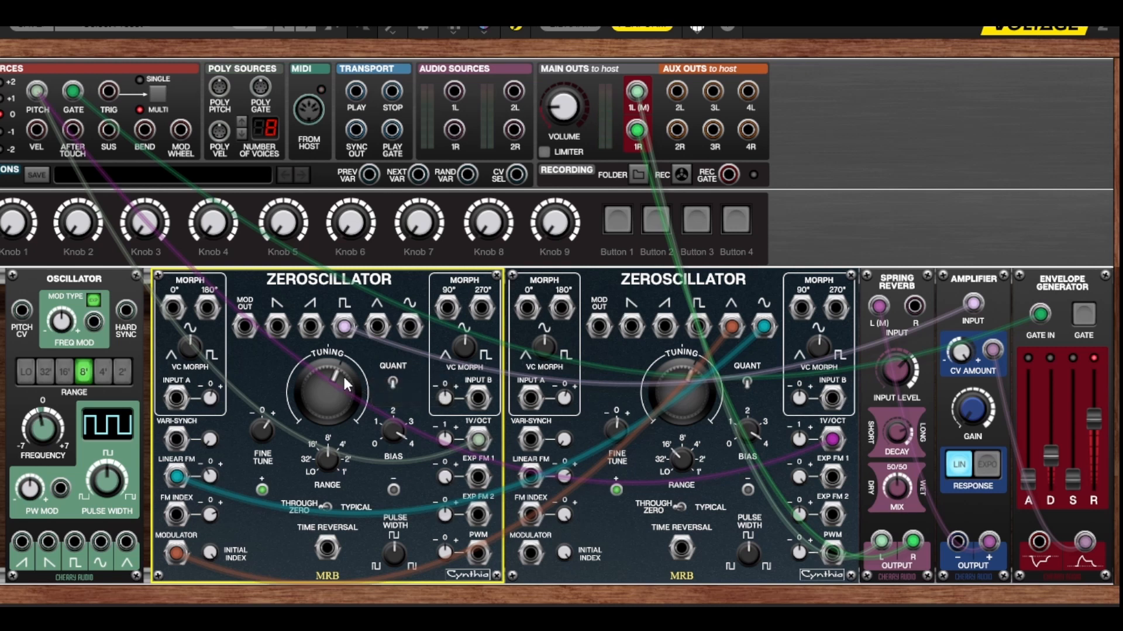
left_click_drag(264, 426, 261, 438)
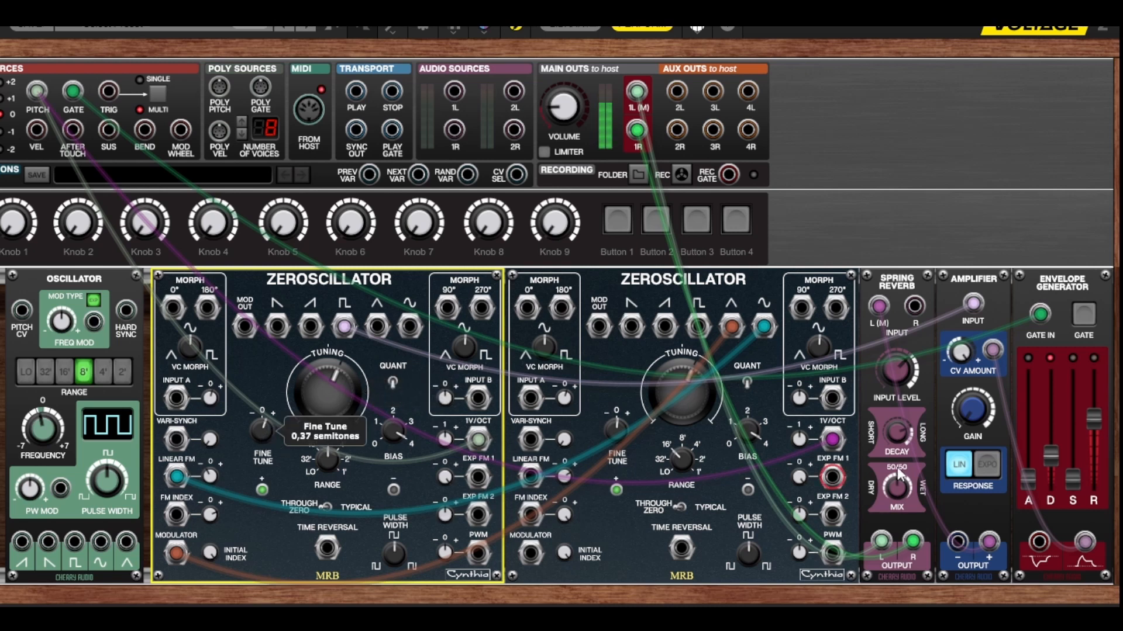
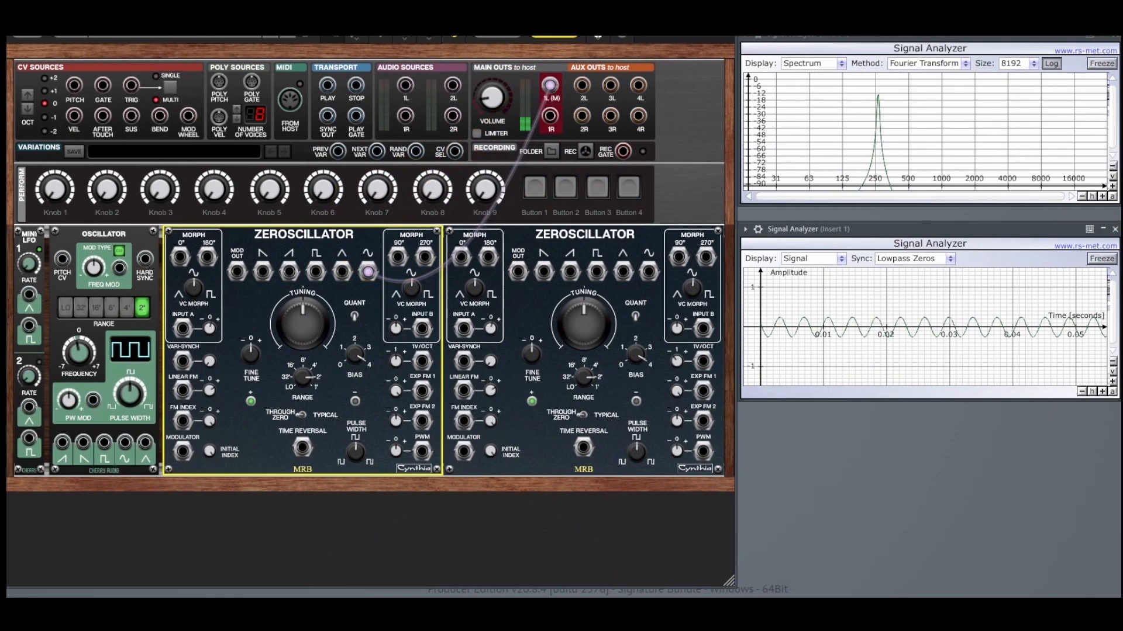
Step: Compare the first Zeroscillator's coarse tuning with and without Quant, sweeping it up to 11 semitones
mouse_move(305, 338)
left_mouse_down()
mouse_move(301, 322)
mouse_move(316, 328)
left_mouse_up()
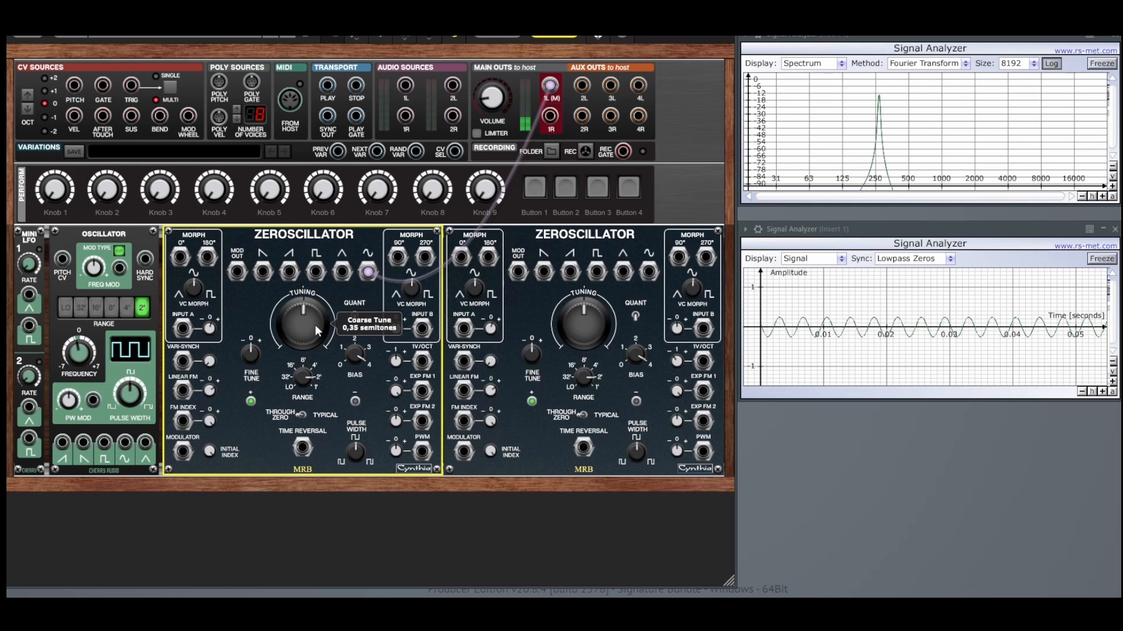
left_click(355, 318)
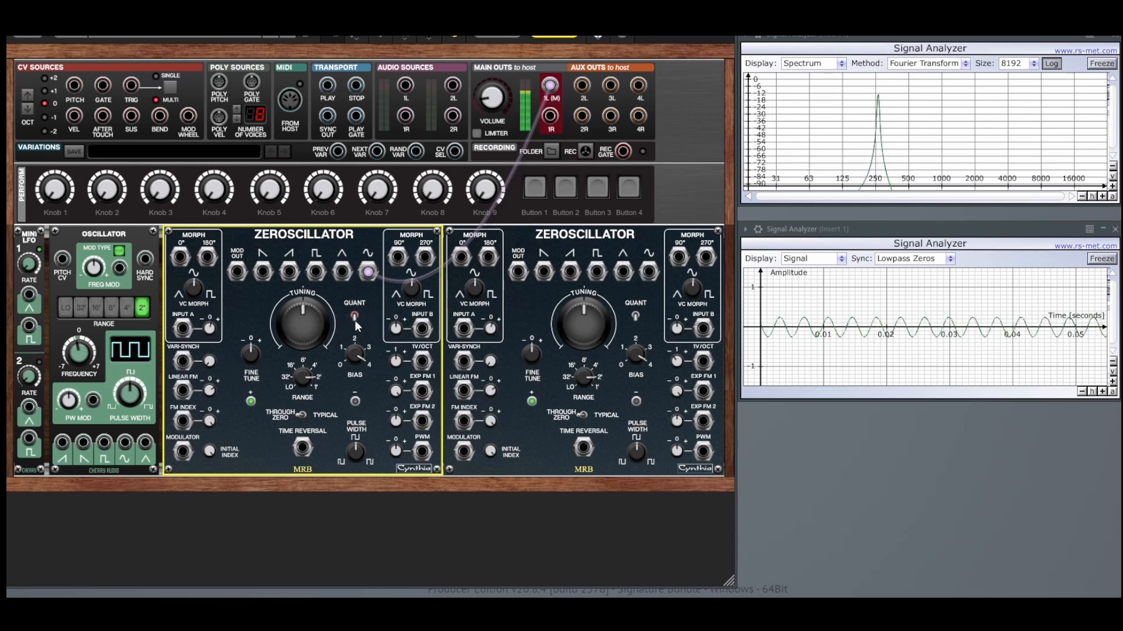
mouse_move(304, 332)
left_mouse_down()
mouse_move(297, 276)
mouse_move(313, 347)
left_mouse_up()
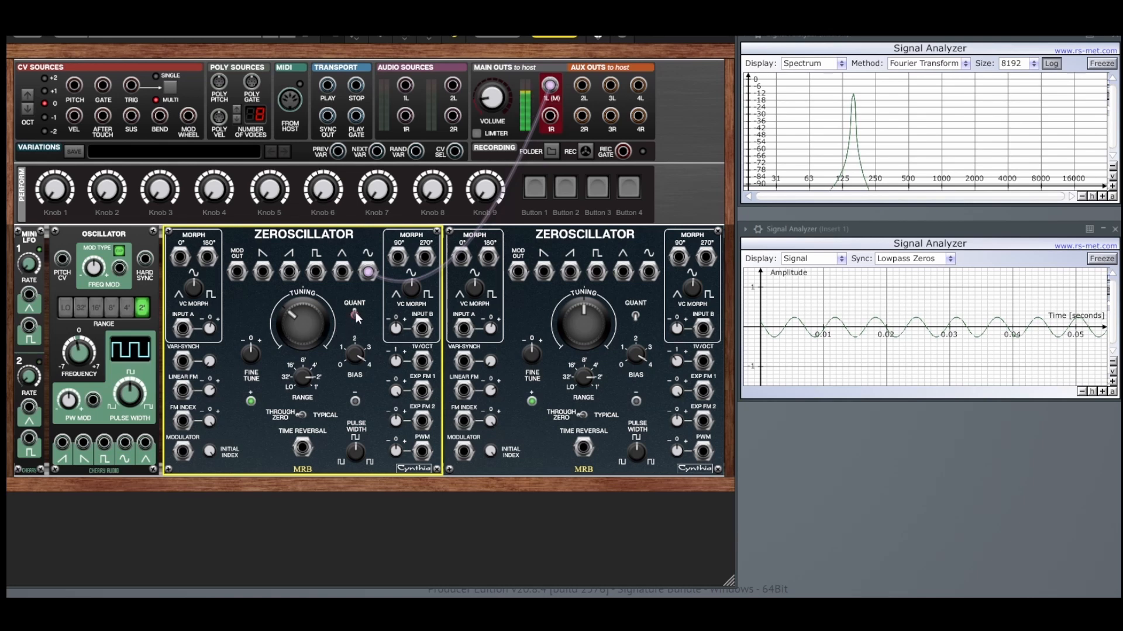
left_click_drag(304, 328, 356, 321)
mouse_move(290, 314)
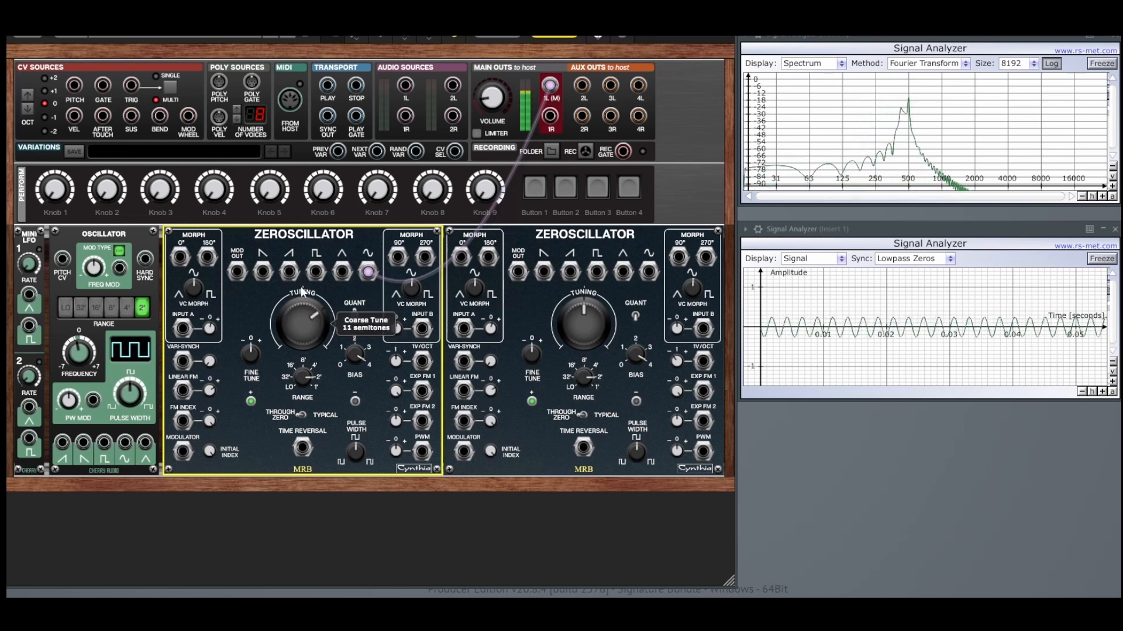
Step: Lower the first Zeroscillator's Fine Tune to -1.24 semitones and reset it to its default
left_click_drag(251, 359, 267, 395)
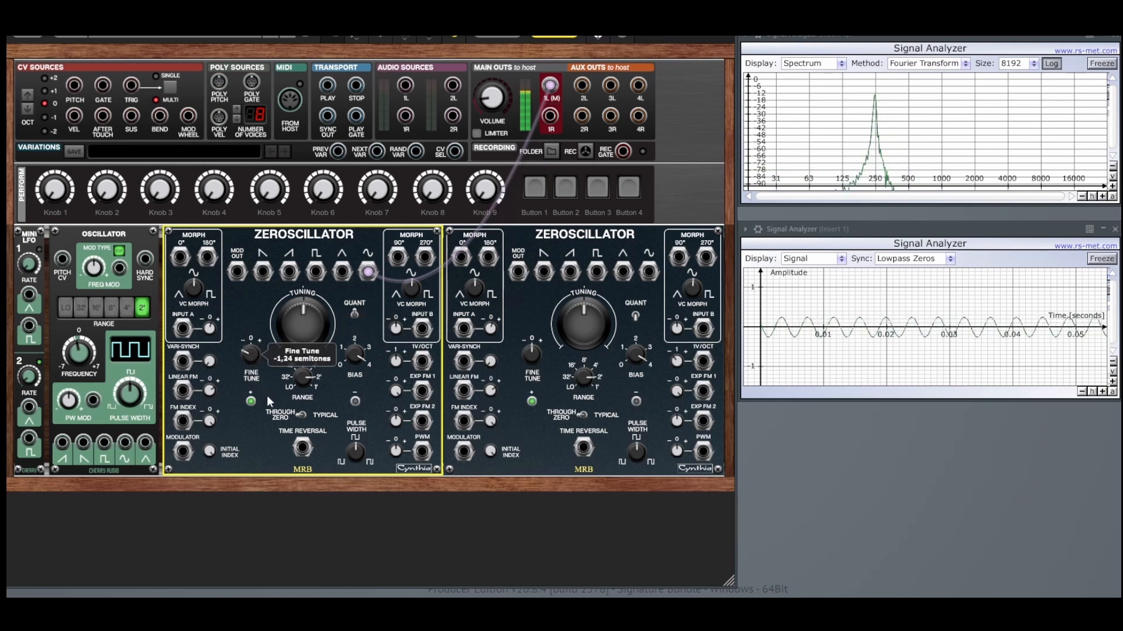
double_click(256, 361)
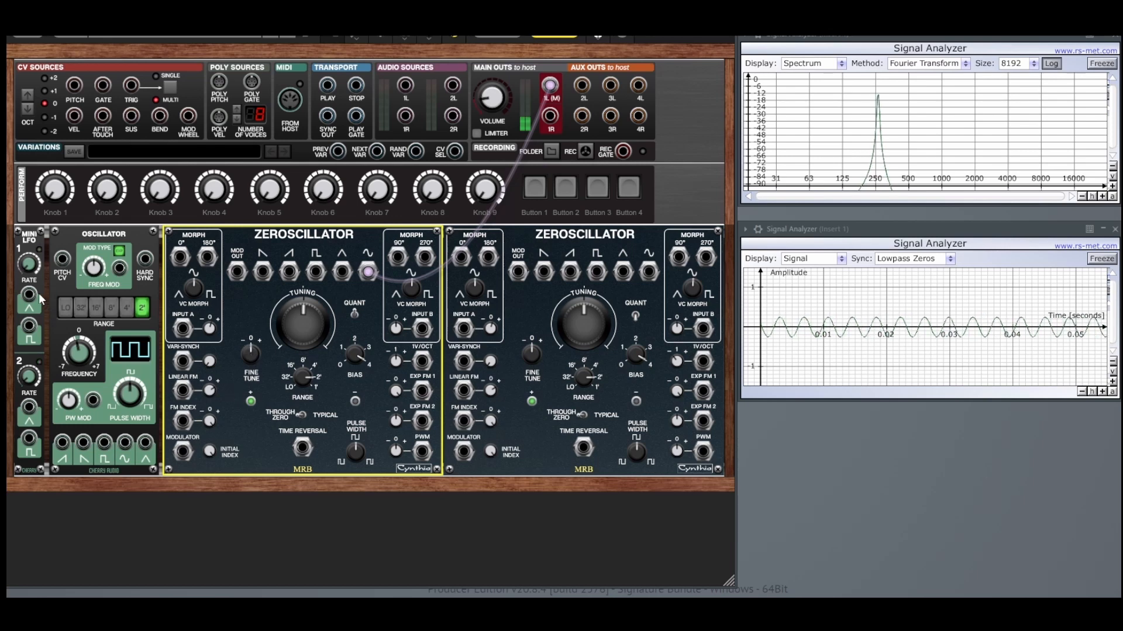
Step: Patch the Mini LFO's triangle output into the first Zeroscillator's 1V/OCT input and toggle Quant
left_click_drag(29, 296, 423, 364)
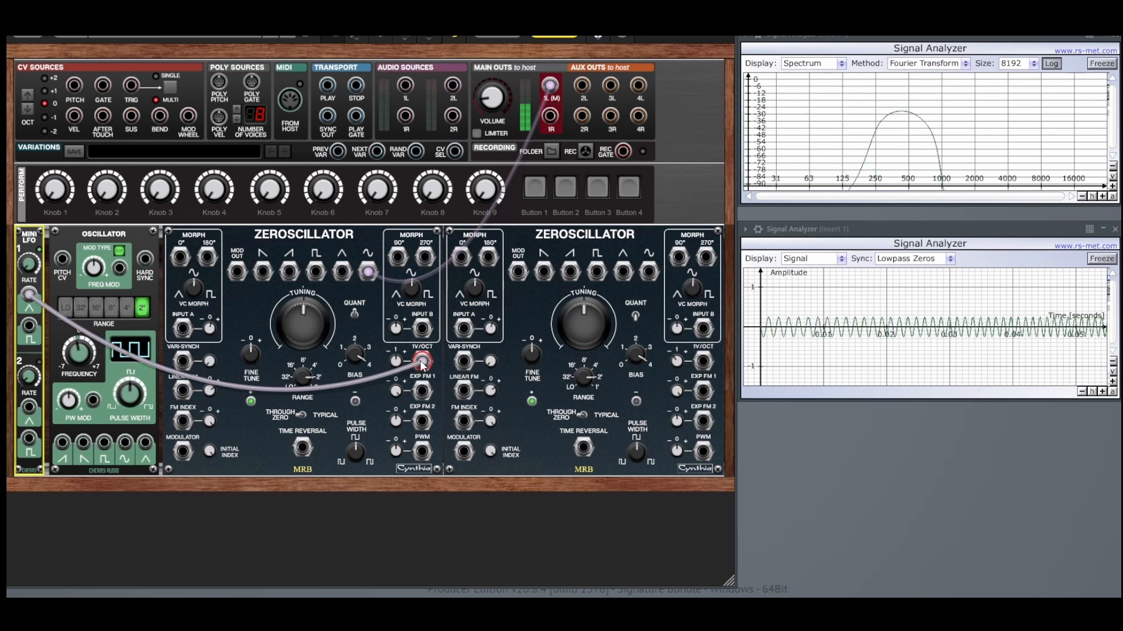
left_click(355, 314)
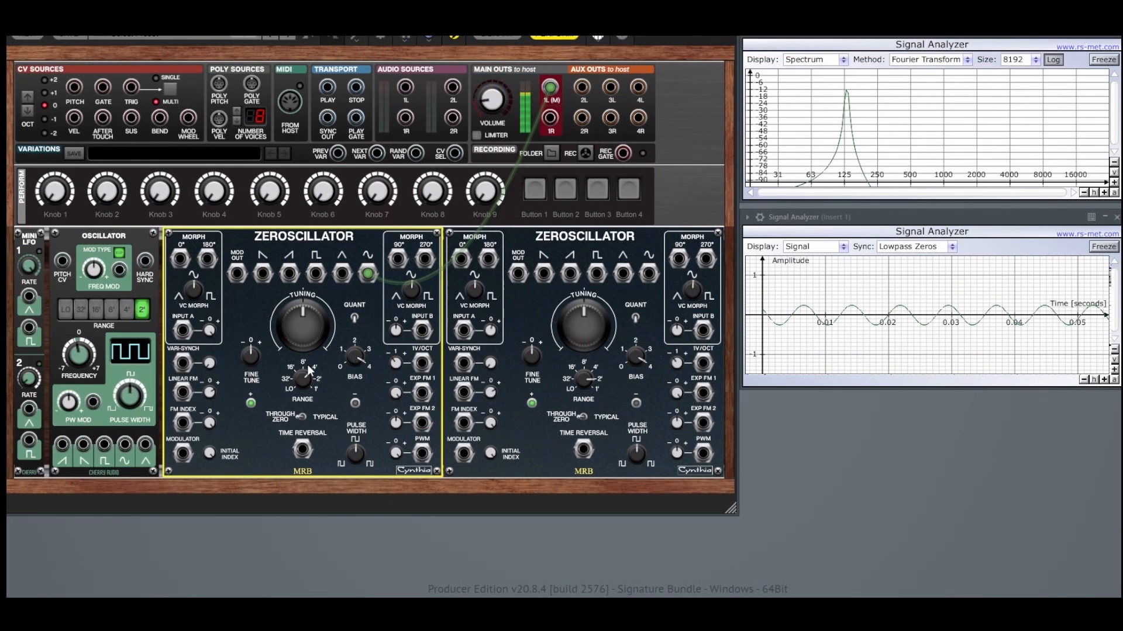
Step: Raise the first Zeroscillator's Range by an octave and turn its Bias down
left_click_drag(304, 363, 307, 342)
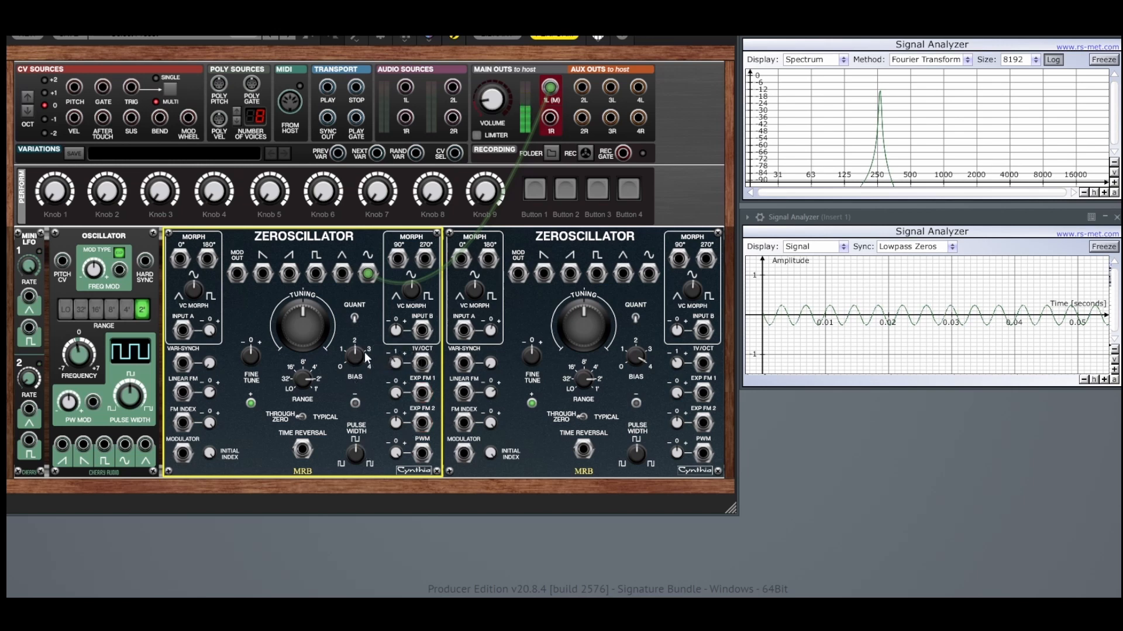
left_click_drag(356, 350, 356, 400)
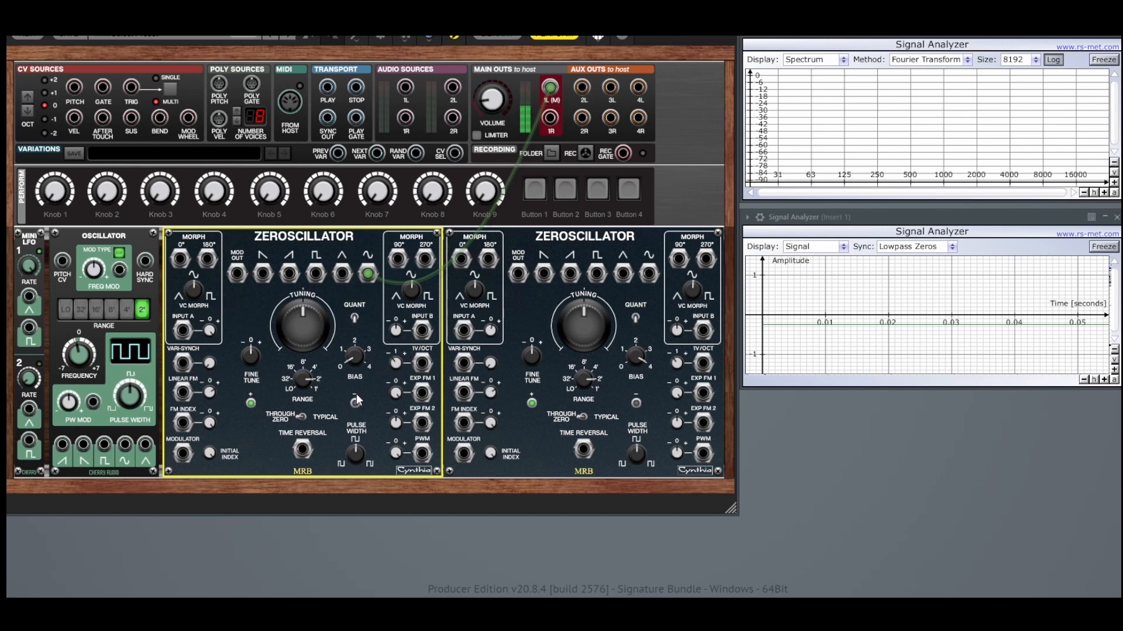
left_click_drag(353, 352, 315, 380)
Step: Turn the first Zeroscillator's Fine Tune to -1.40 semitones and set its Range to octave 5
left_click_drag(251, 355, 269, 293)
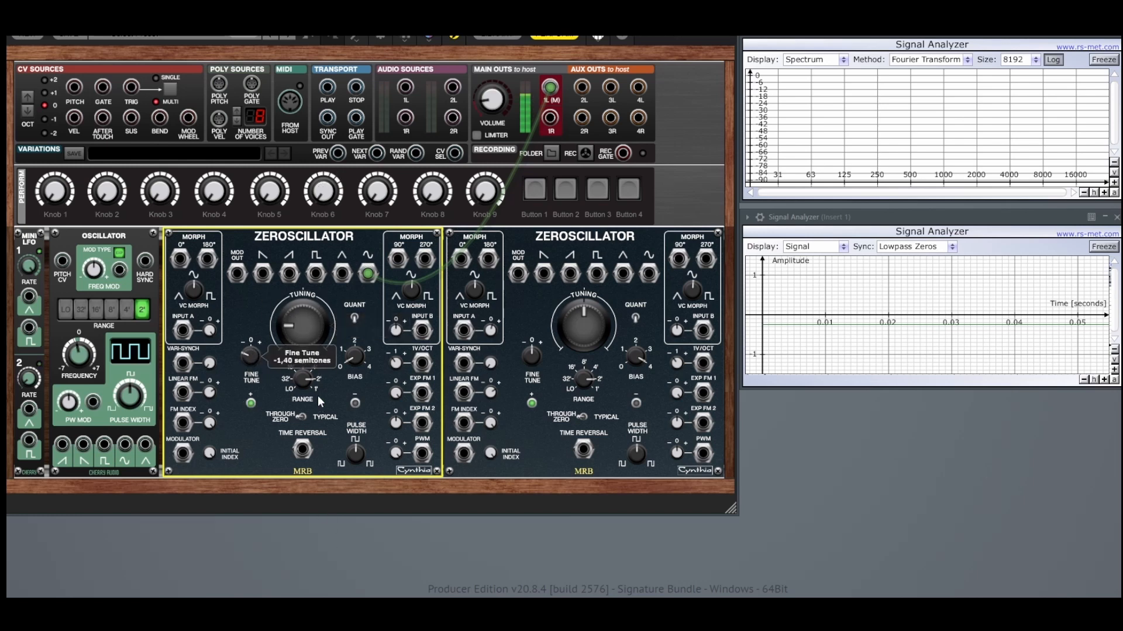
left_click(303, 379)
left_click_drag(303, 379, 303, 389)
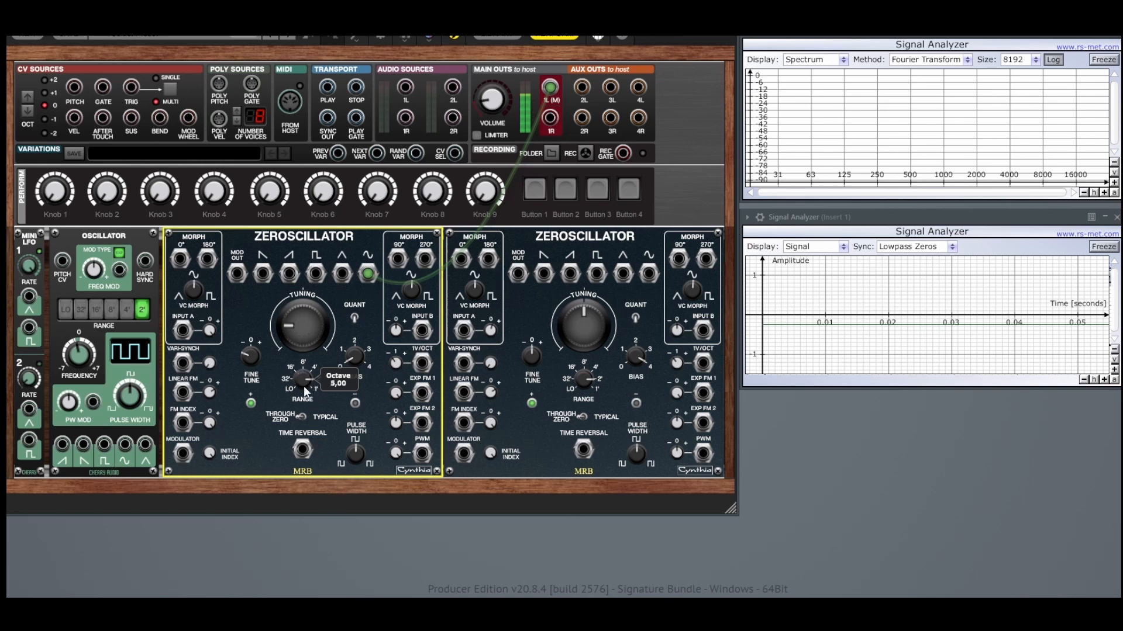
Step: Reset the first Zeroscillator's Tuning to its default and turn its Bias down
double_click(300, 331)
left_click(354, 320)
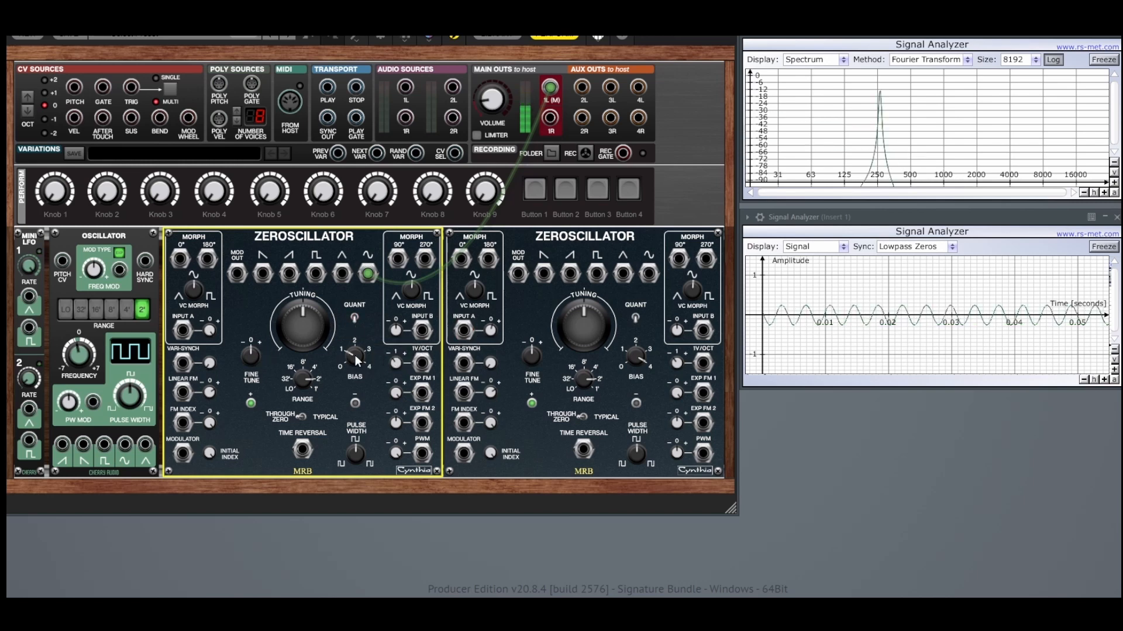
mouse_move(355, 355)
left_click_drag(356, 355, 349, 387)
left_click_drag(356, 355, 346, 388)
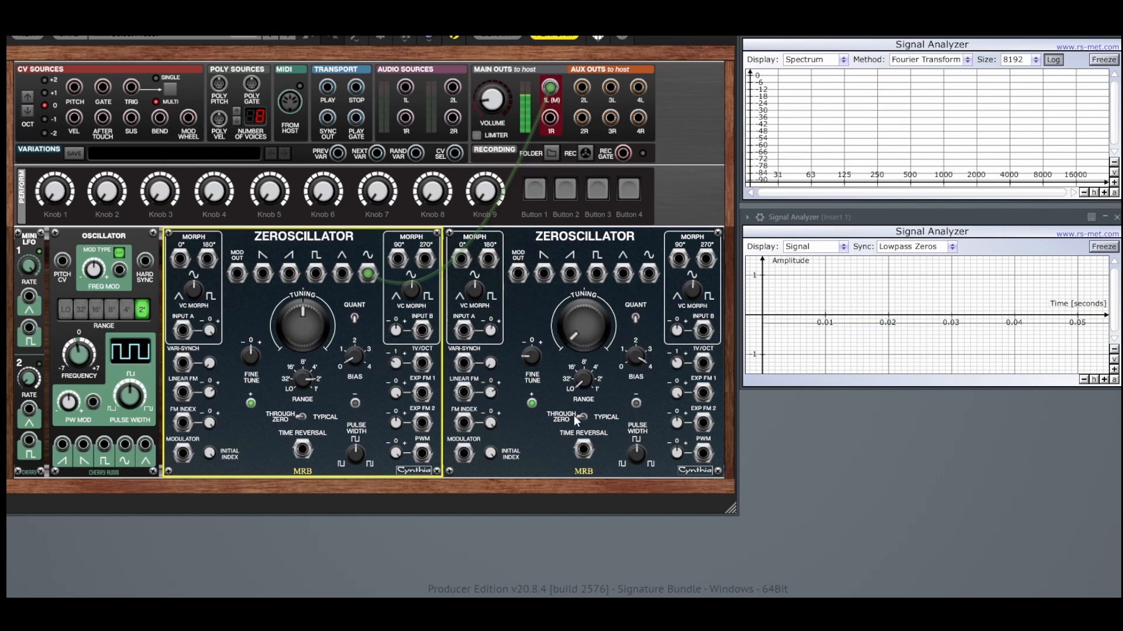
Step: Restore the second Zeroscillator's Range and patch its sine, triangle and square outputs into the first Zeroscillator's 1V/OCT input
left_click(582, 383)
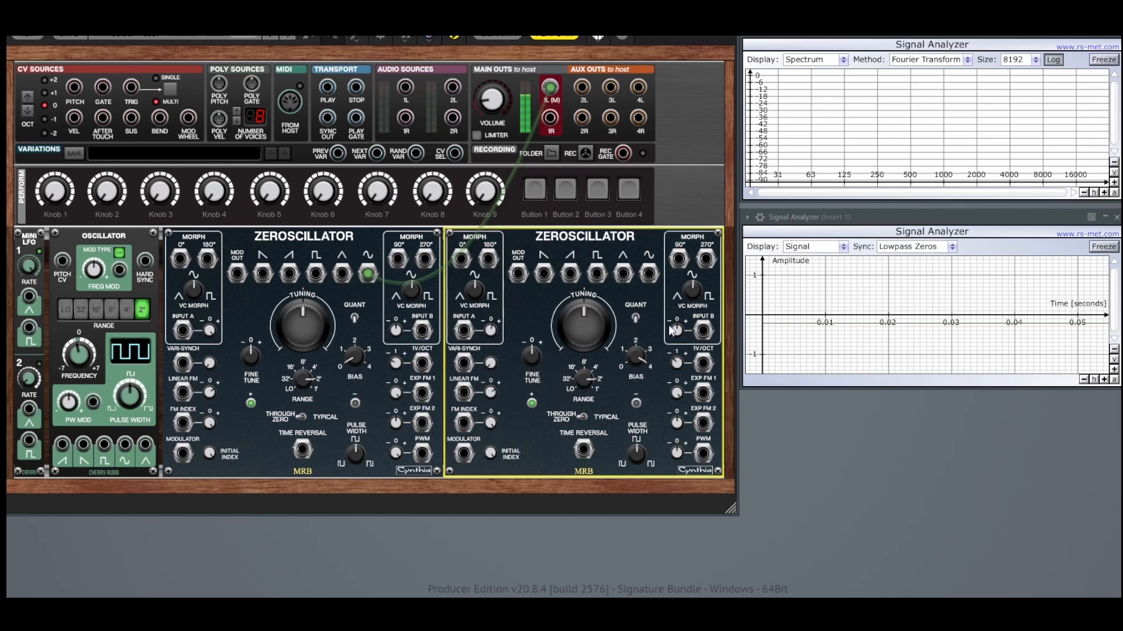
left_click_drag(649, 273, 414, 503)
left_click_drag(421, 393, 417, 225)
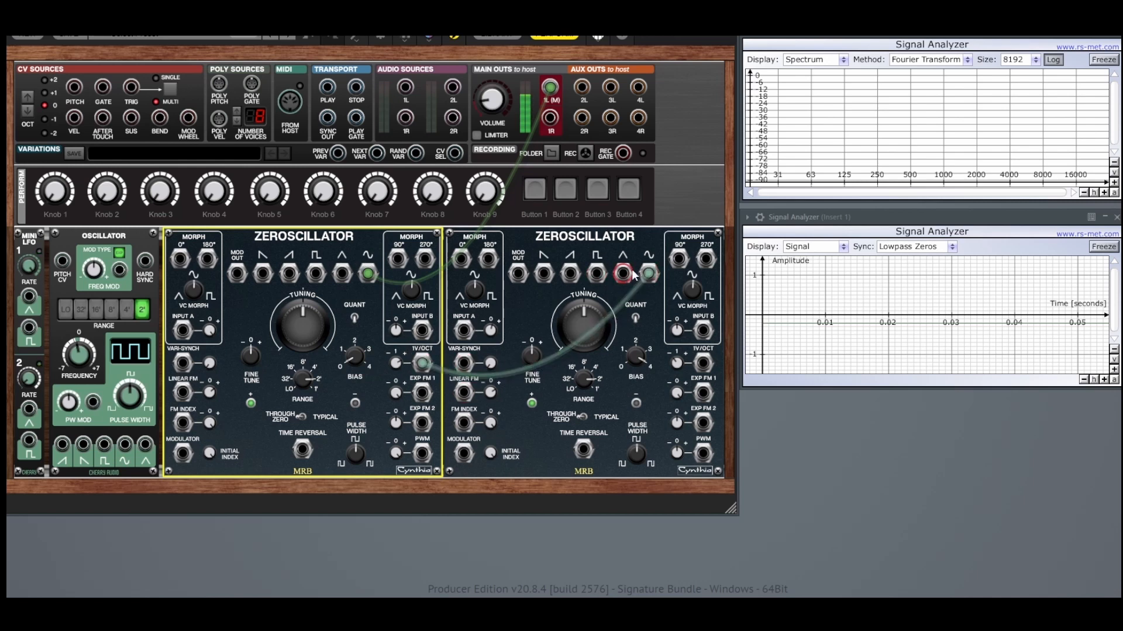
left_click_drag(623, 275, 463, 363)
left_click_drag(596, 273, 421, 363)
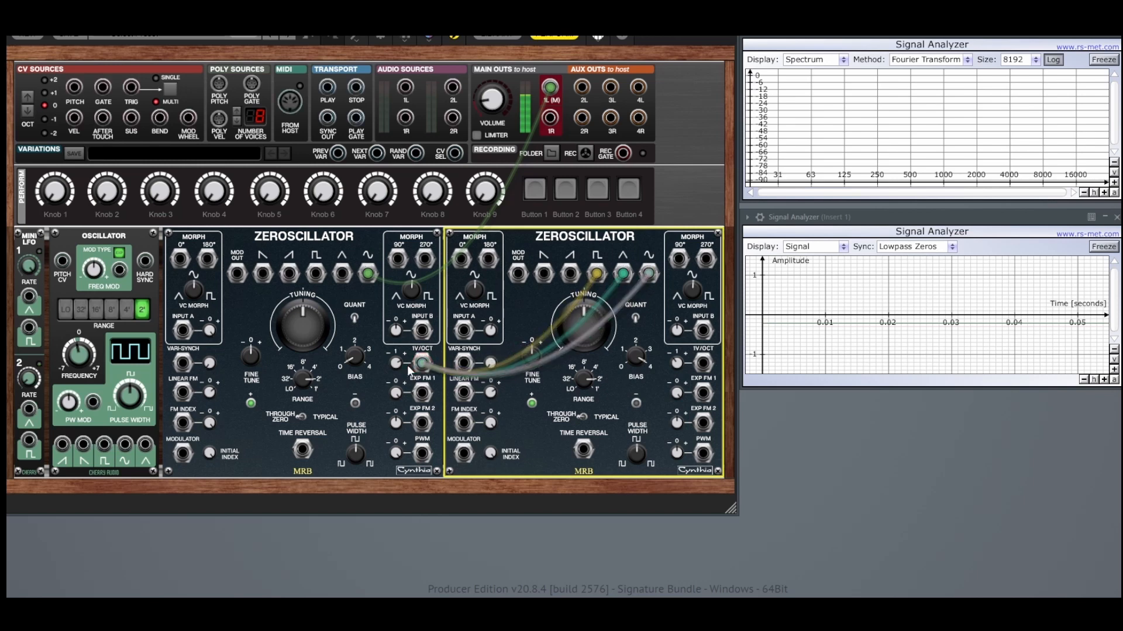
left_click(394, 364)
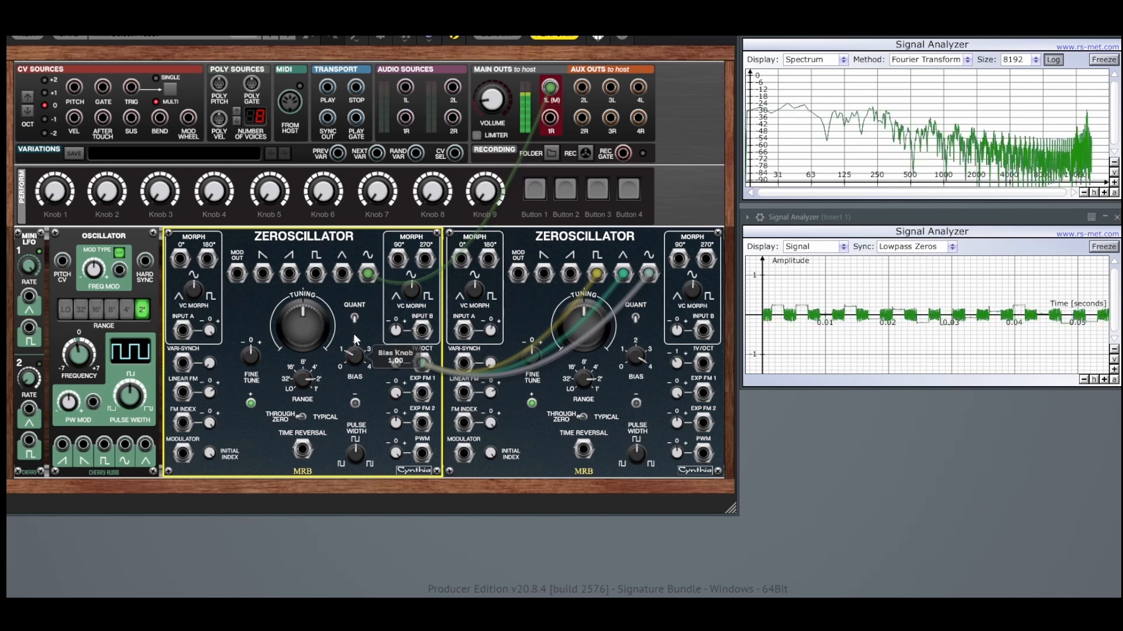
Step: Remove the triangle and square cables, move the sine cable to the first Zeroscillator's Linear FM input, and set Linear FM to 35.9%
left_click_drag(596, 273, 648, 273)
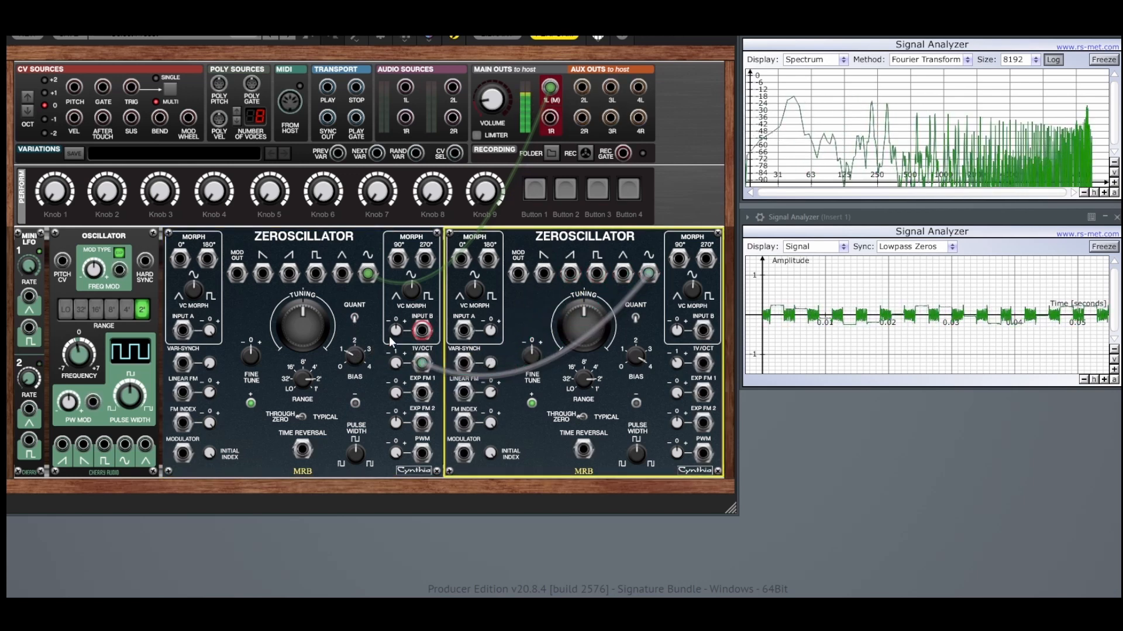
left_click(355, 401)
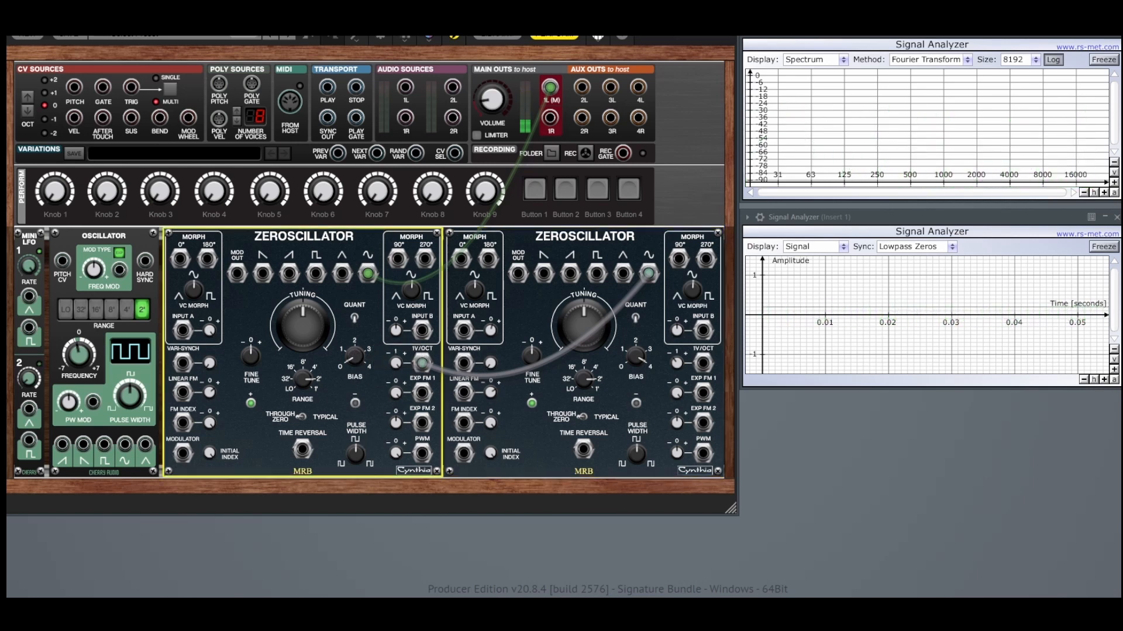
left_click_drag(422, 363, 423, 393)
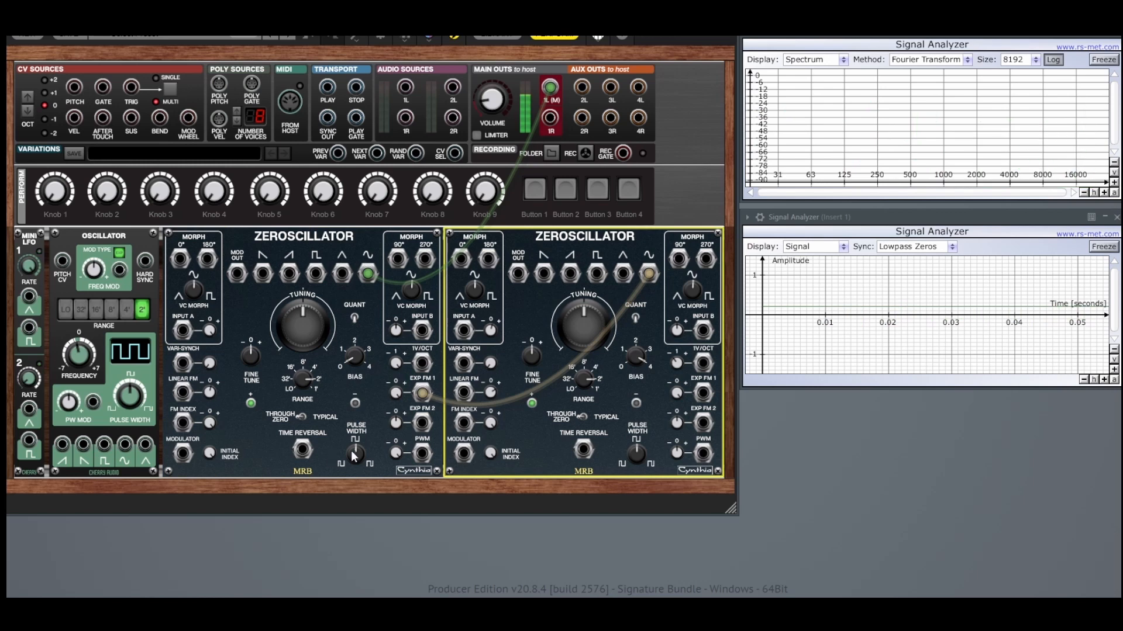
left_click_drag(422, 393, 184, 393)
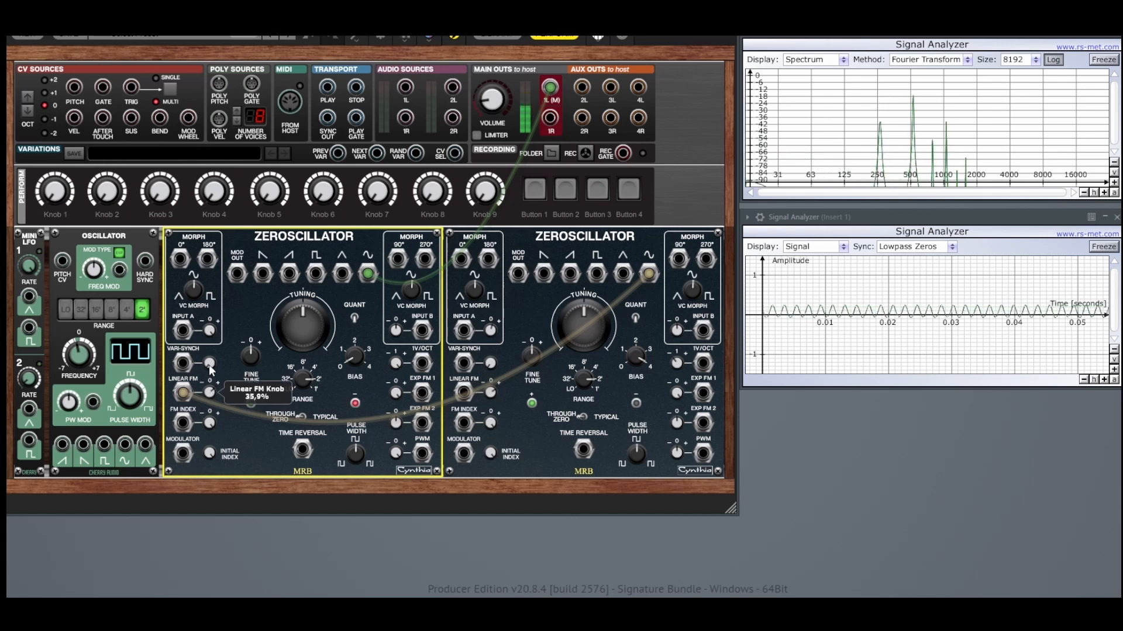
Step: Toggle the first Zeroscillator between Through Zero and Typical FM and set its Linear FM amount to -20.1%
left_click(302, 415)
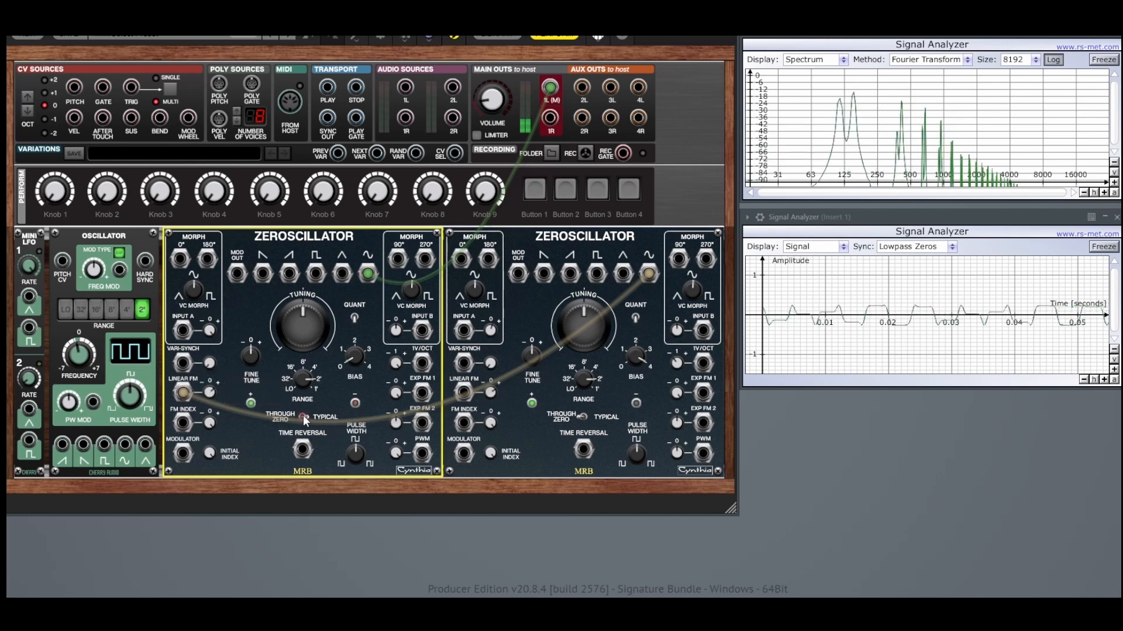
left_click(305, 415)
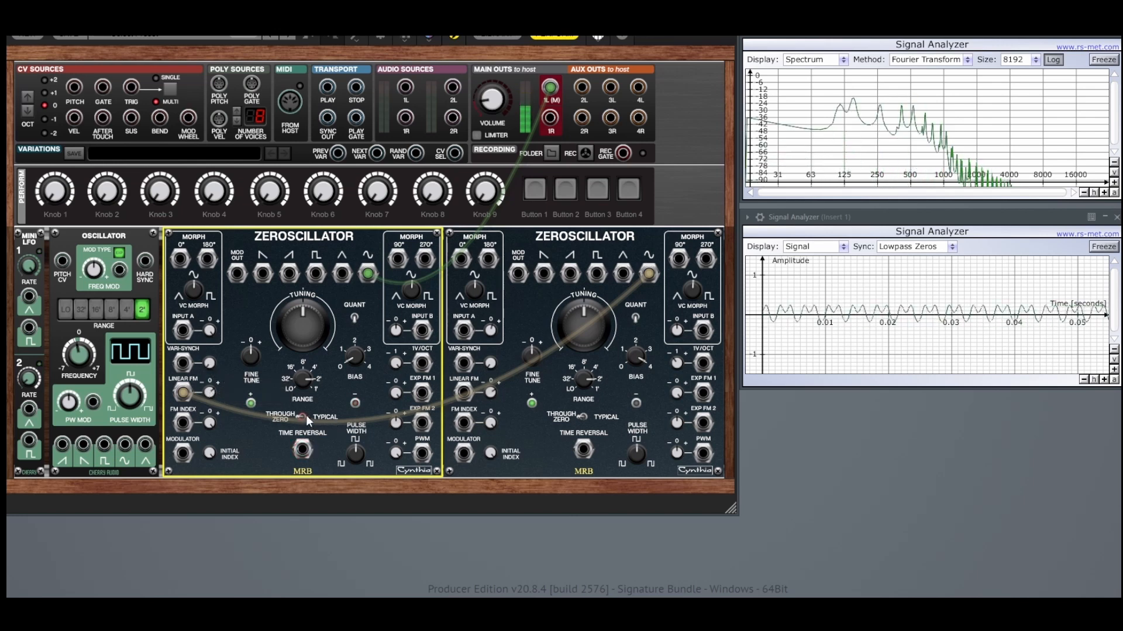
left_click_drag(210, 402, 208, 439)
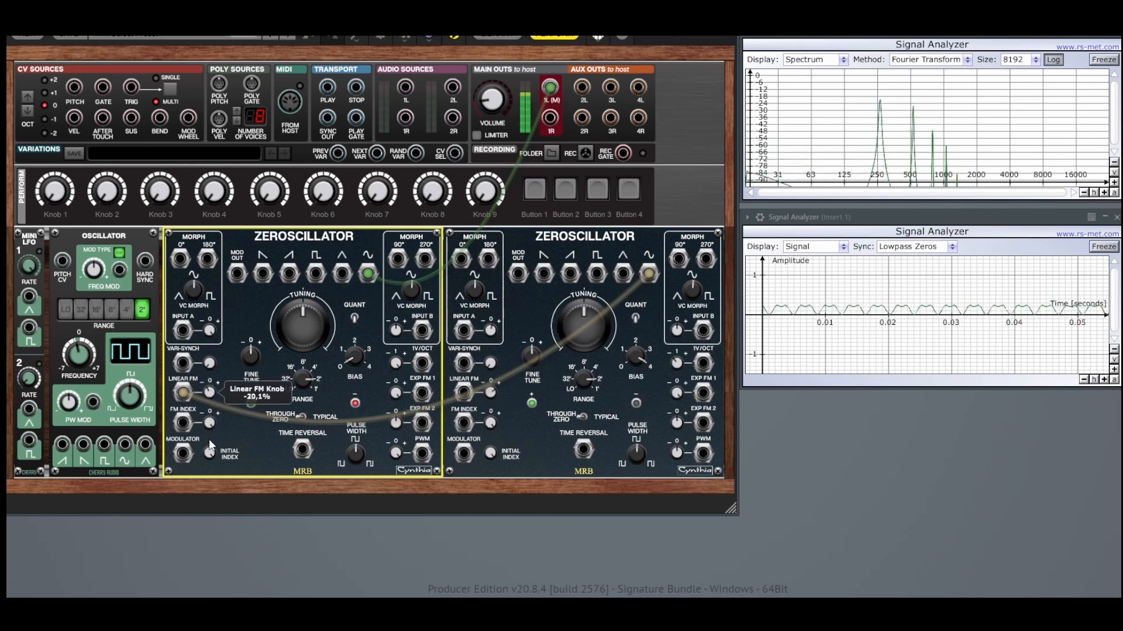
left_click(301, 416)
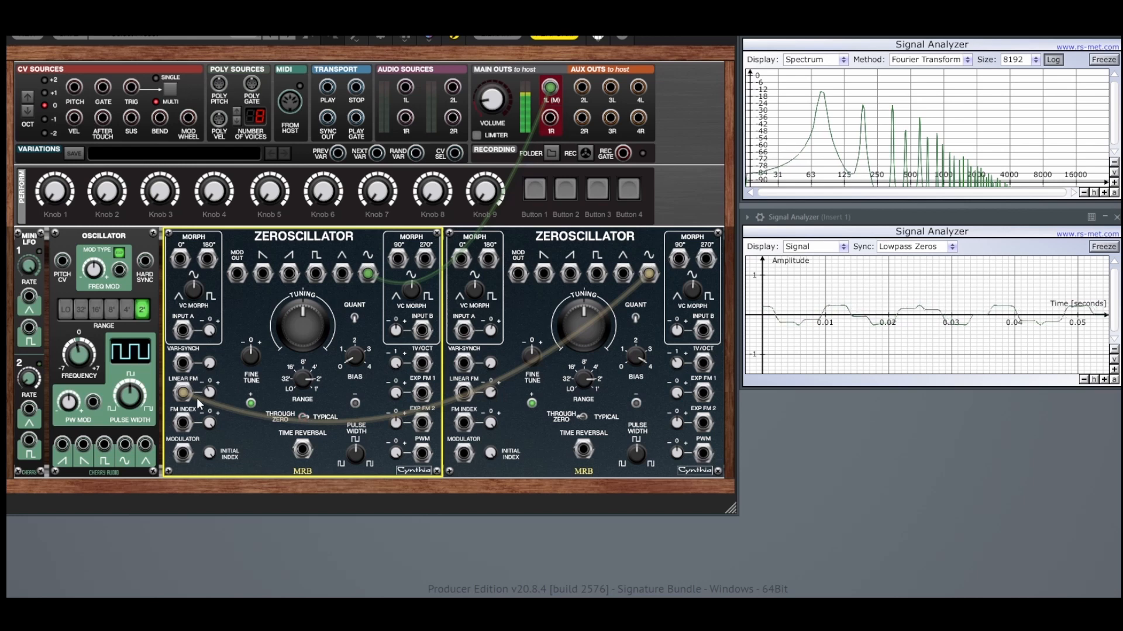
Step: Set the first Zeroscillator's Linear FM to 31.5%, toggle the Through Zero/Typical switch again, and readjust the Linear FM amount
left_click_drag(210, 392, 214, 334)
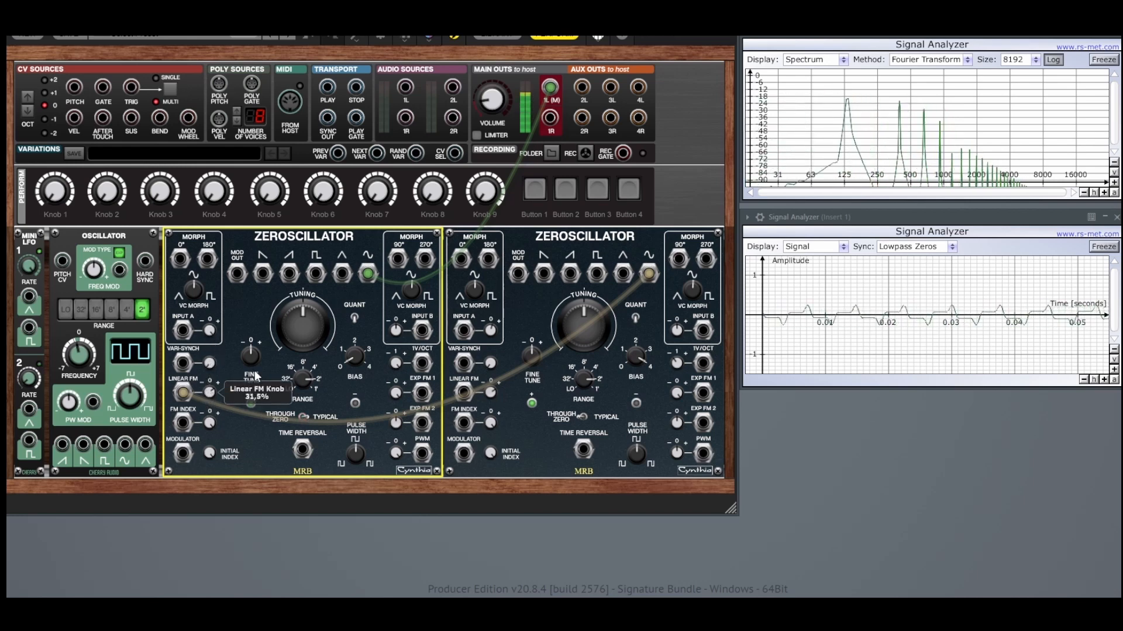
left_click(304, 416)
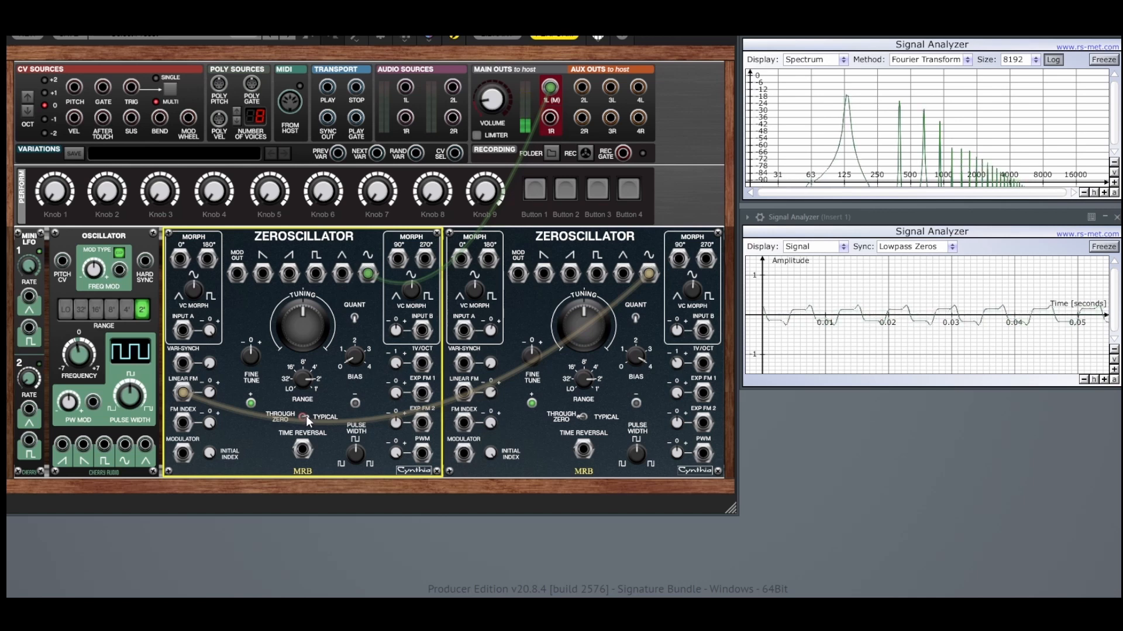
left_click(306, 416)
left_click_drag(212, 393, 220, 363)
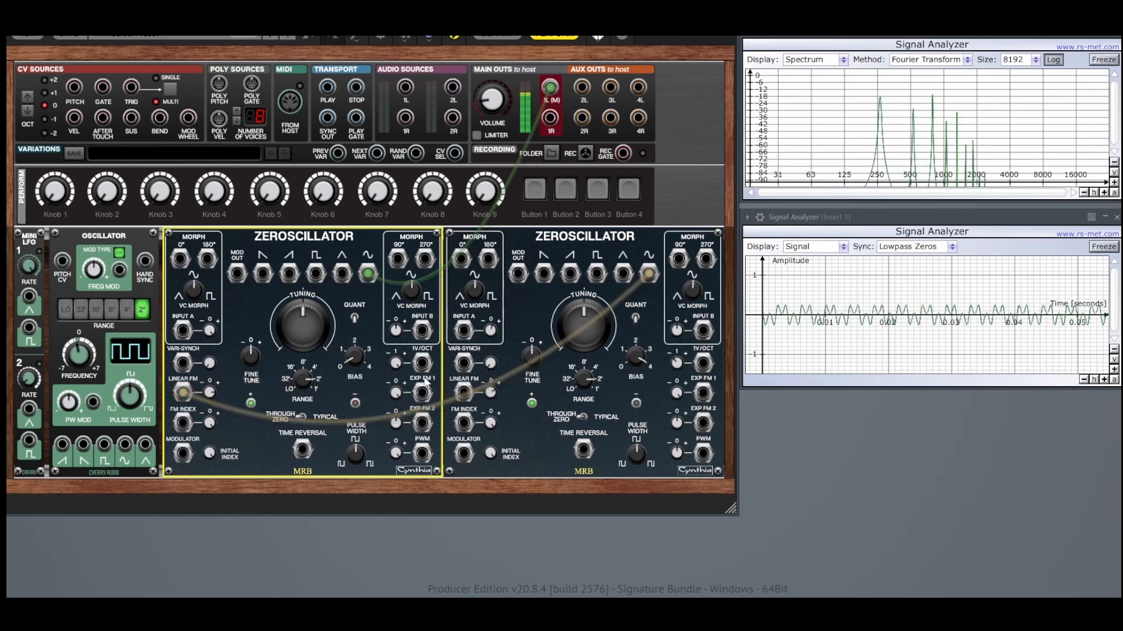
Step: Turn down the first Zeroscillator's Bias with Linear FM patched, and again after removing the Linear FM cable
left_click_drag(356, 360, 356, 403)
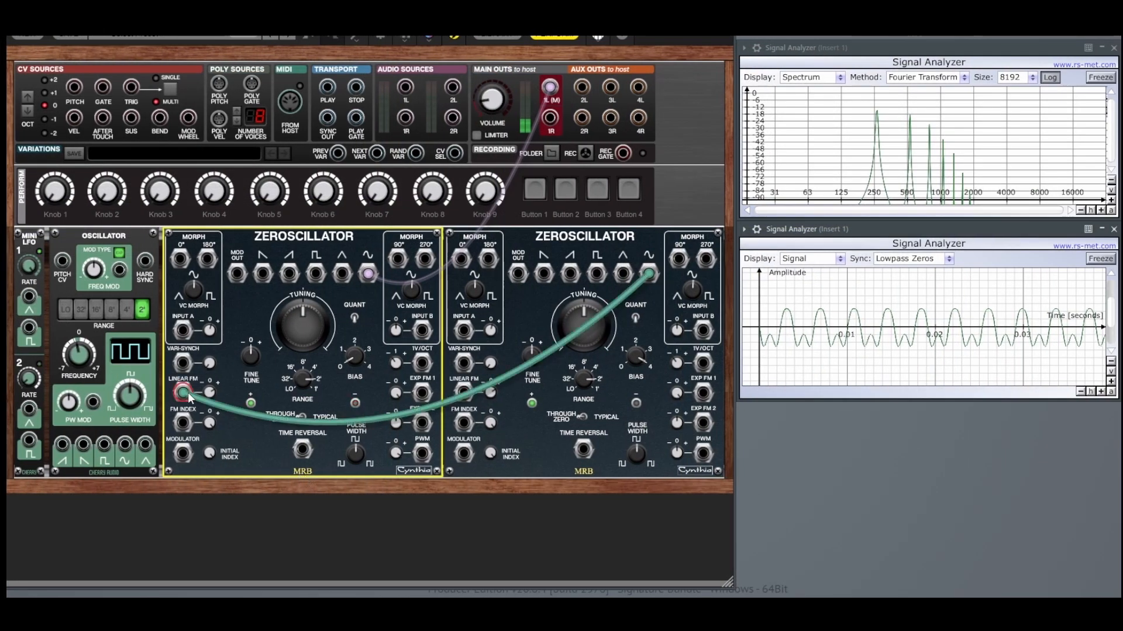
left_click_drag(184, 396, 234, 367)
left_click_drag(353, 356, 343, 401)
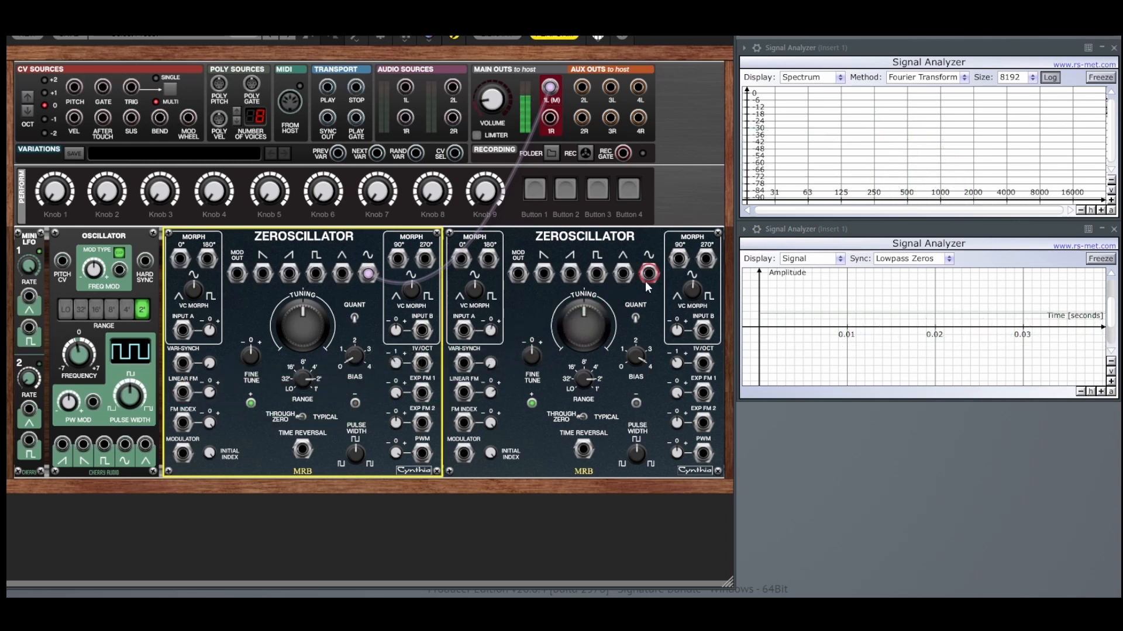
Step: Patch the second Zeroscillator's sine into the first's PWM input and feed the main output from the first's square output
left_click_drag(650, 277, 422, 453)
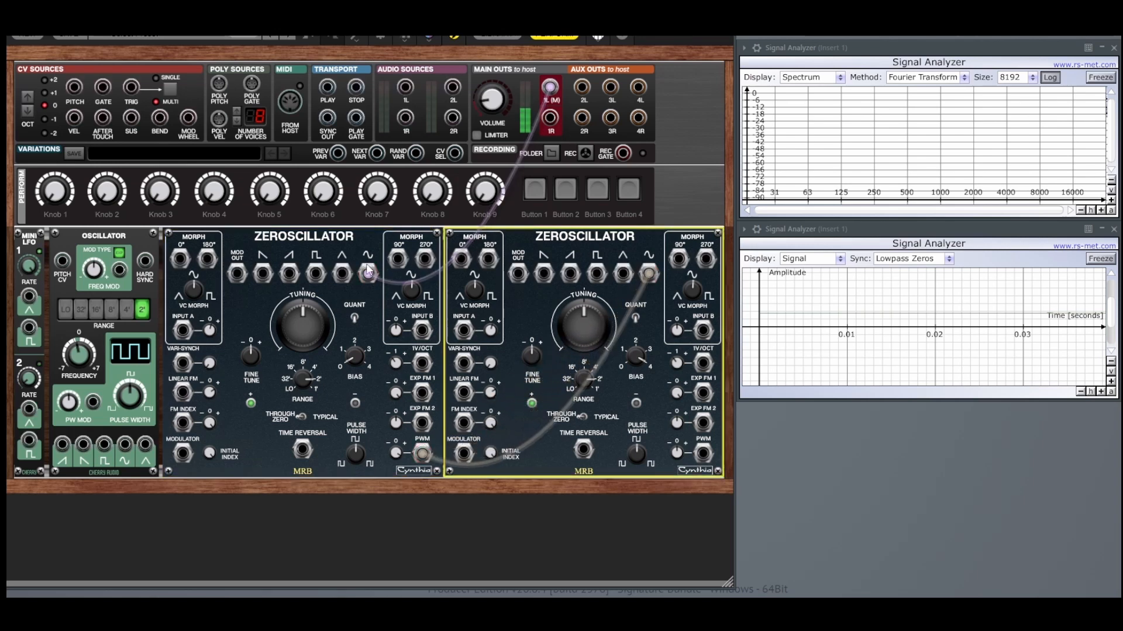
left_click_drag(368, 274, 316, 276)
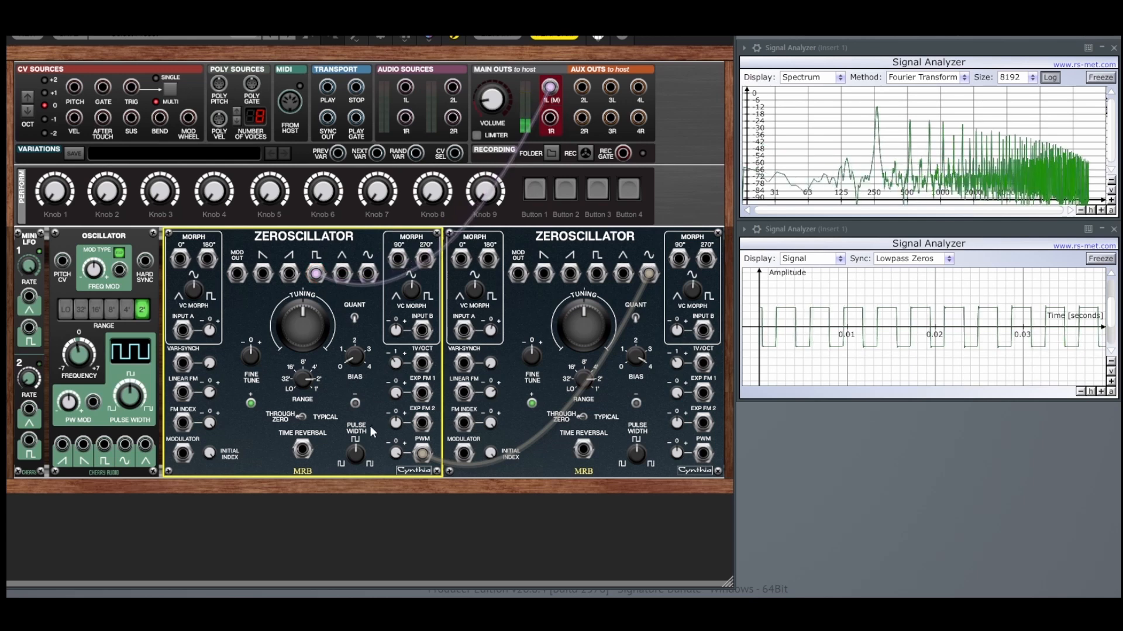
Step: Vary the first Zeroscillator's Pulse Width Modulation amount, including 80.7% and 45.8%, and remove the PWM cable
mouse_move(398, 451)
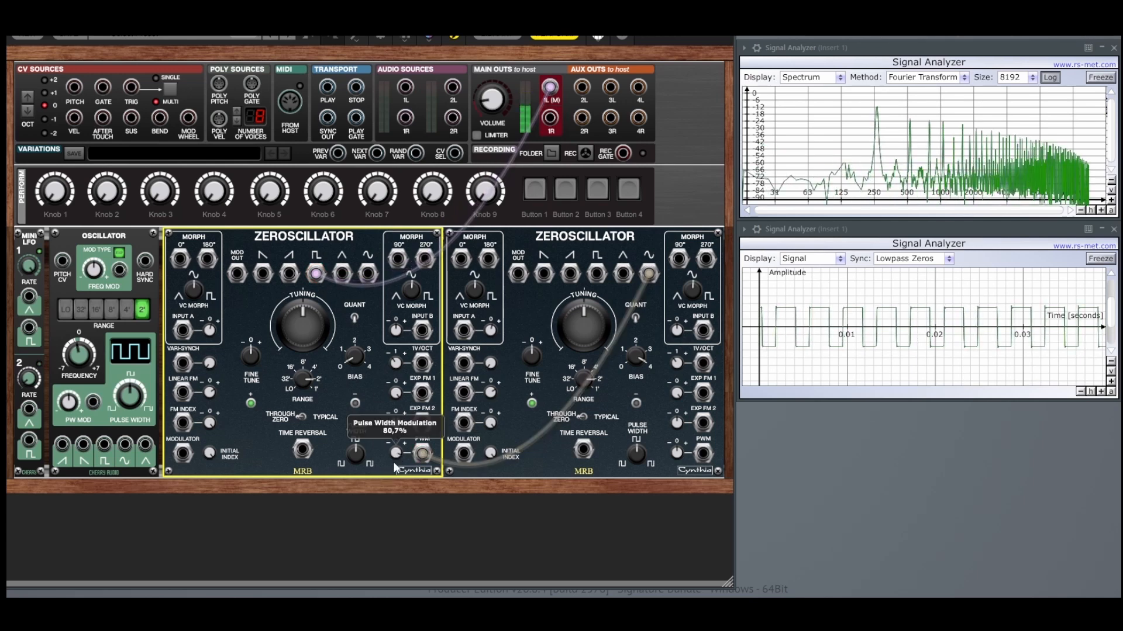
left_click_drag(393, 487, 404, 581)
left_click_drag(402, 574, 400, 522)
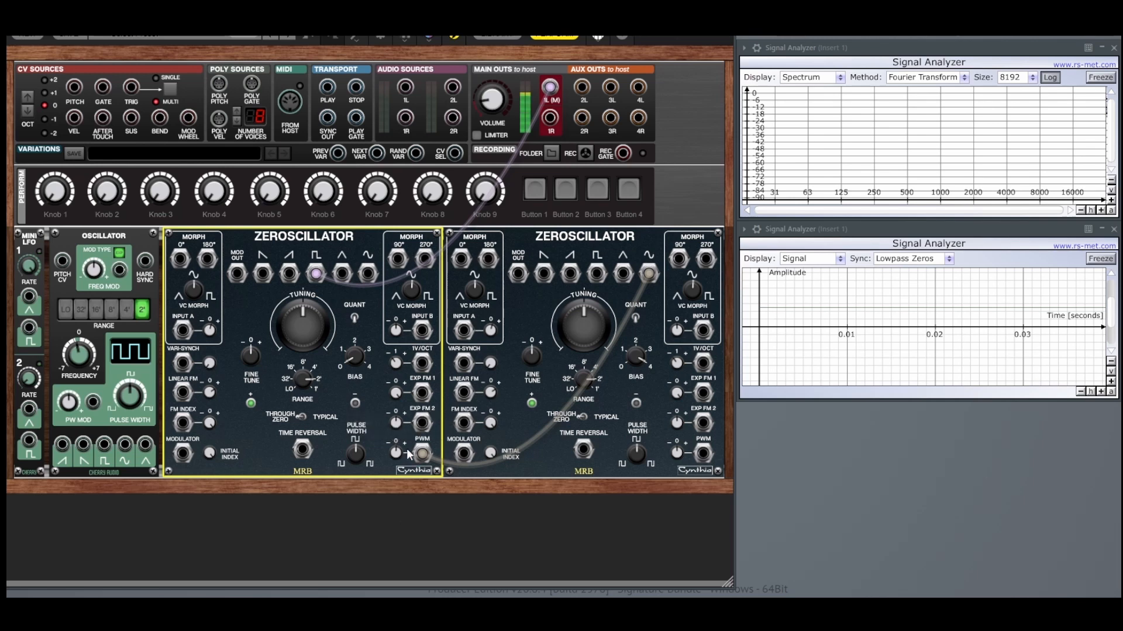
mouse_move(396, 449)
left_mouse_down()
mouse_move(398, 433)
mouse_move(396, 450)
left_mouse_up()
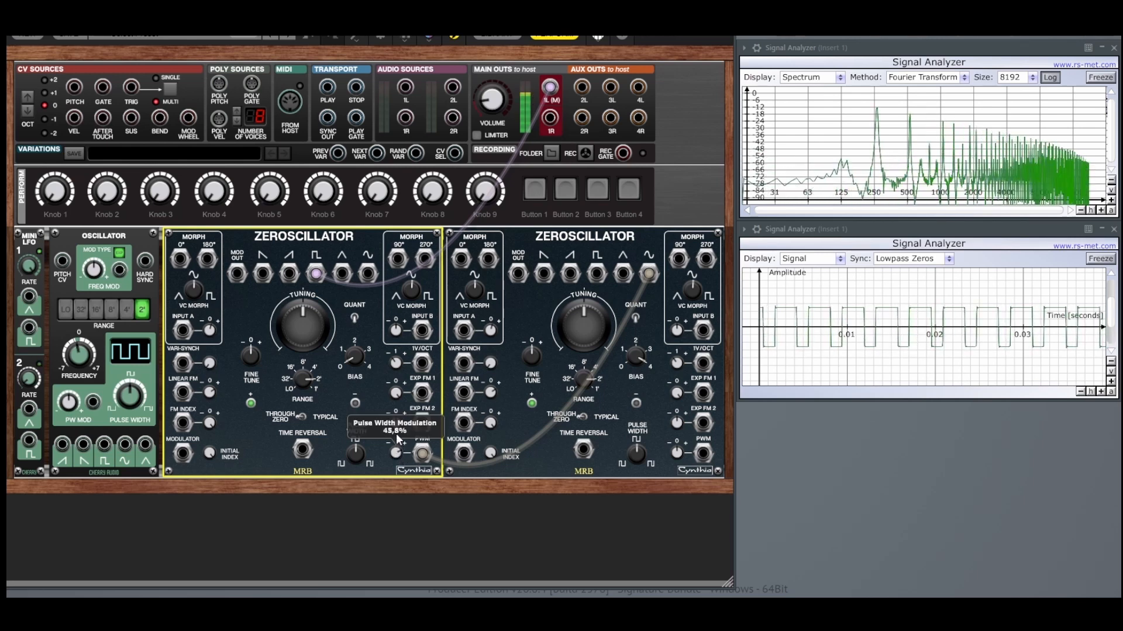
left_click_drag(396, 433, 419, 377)
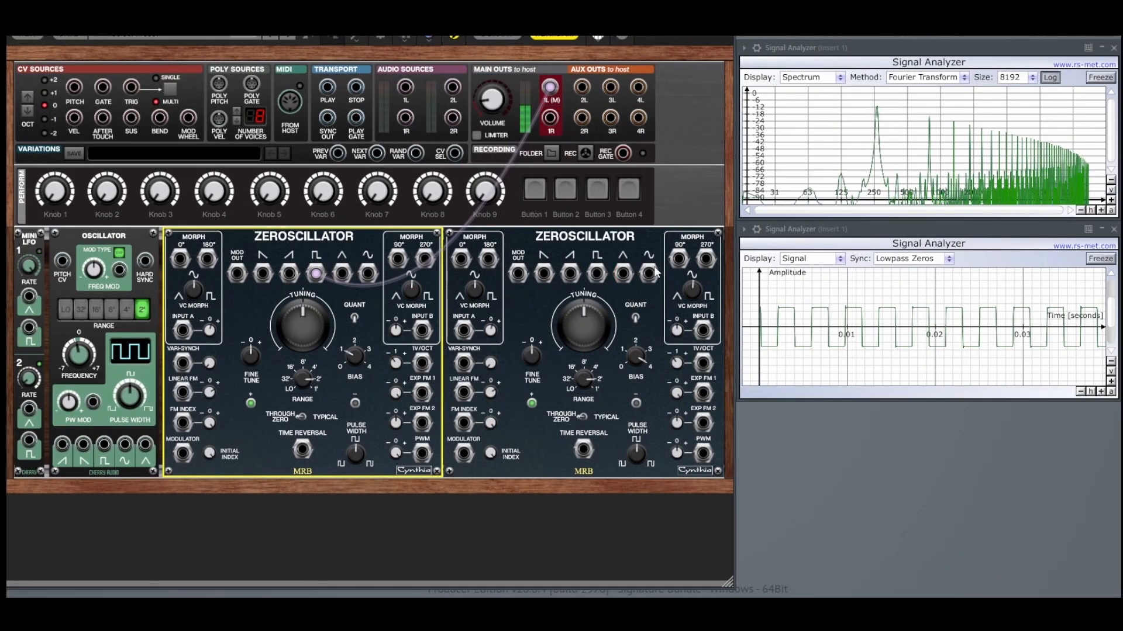
Step: Patch the second Zeroscillator's sine into the first's Exp FM 1 input and vary Bias with Expo FM1 at 50.5% and 100%
left_click_drag(649, 273, 426, 393)
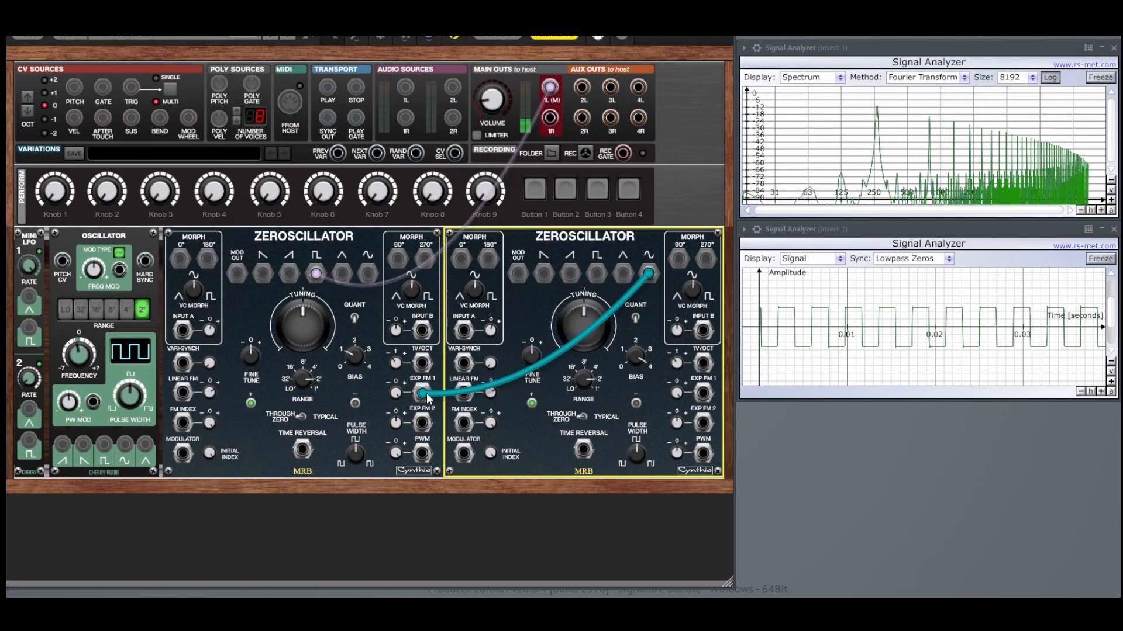
left_click(392, 402)
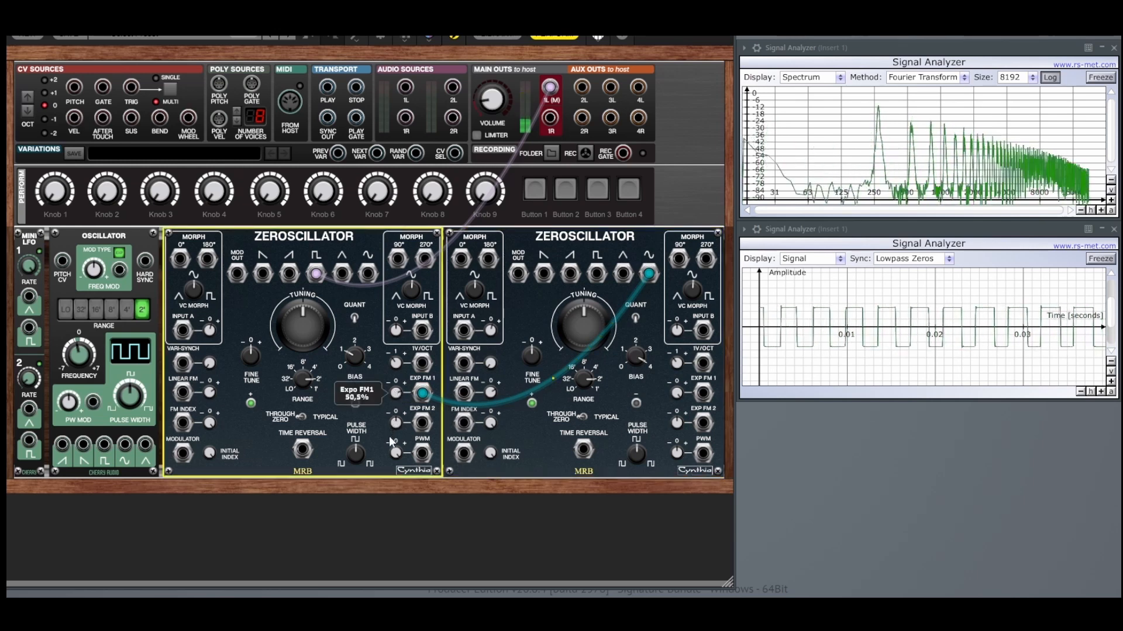
left_click_drag(357, 355, 351, 386)
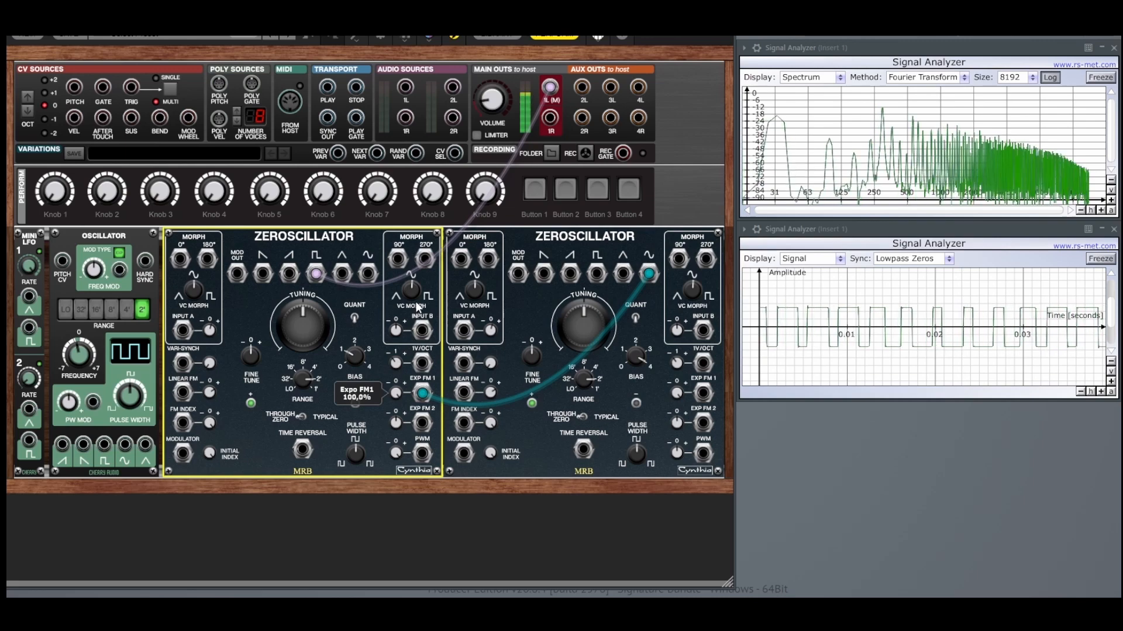
left_click_drag(359, 279, 381, 223)
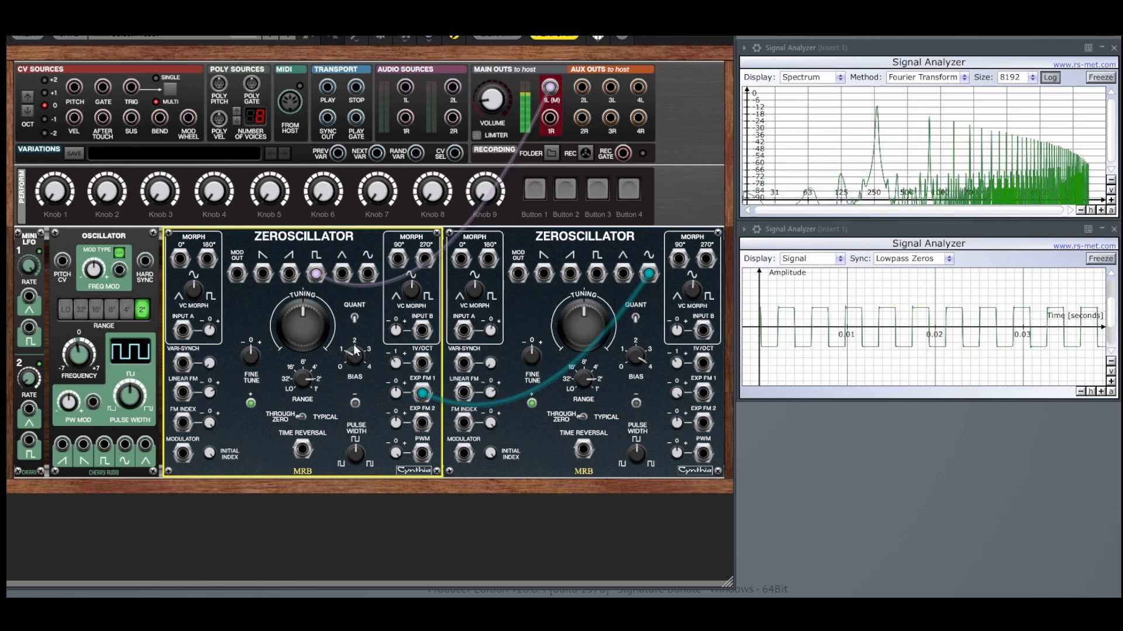
left_click_drag(396, 393, 387, 420)
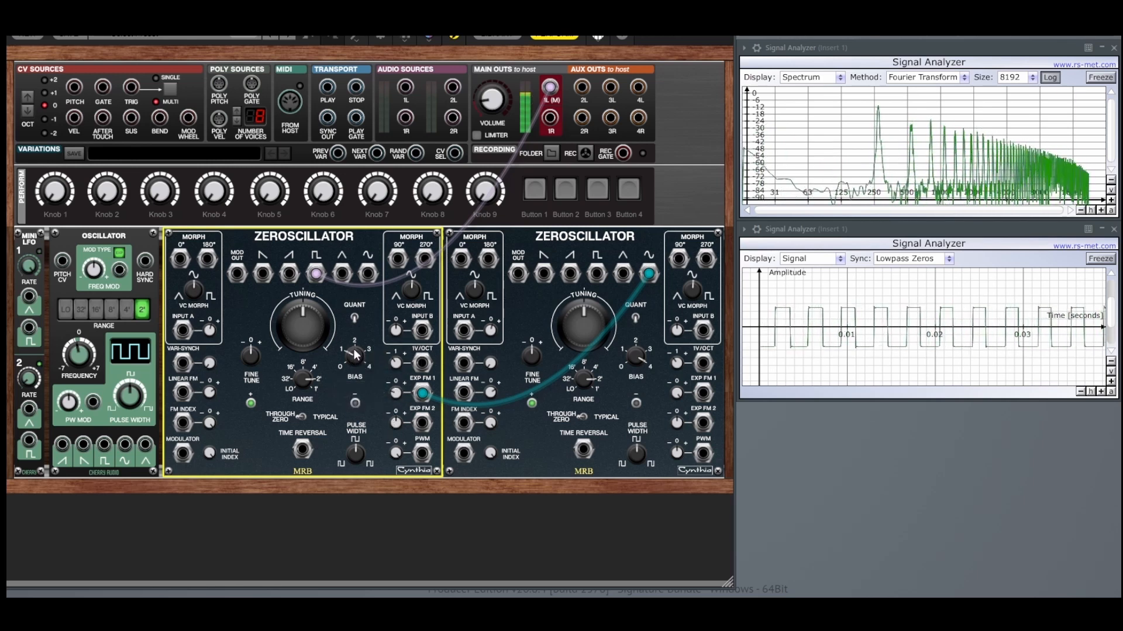
left_click_drag(359, 306, 368, 285)
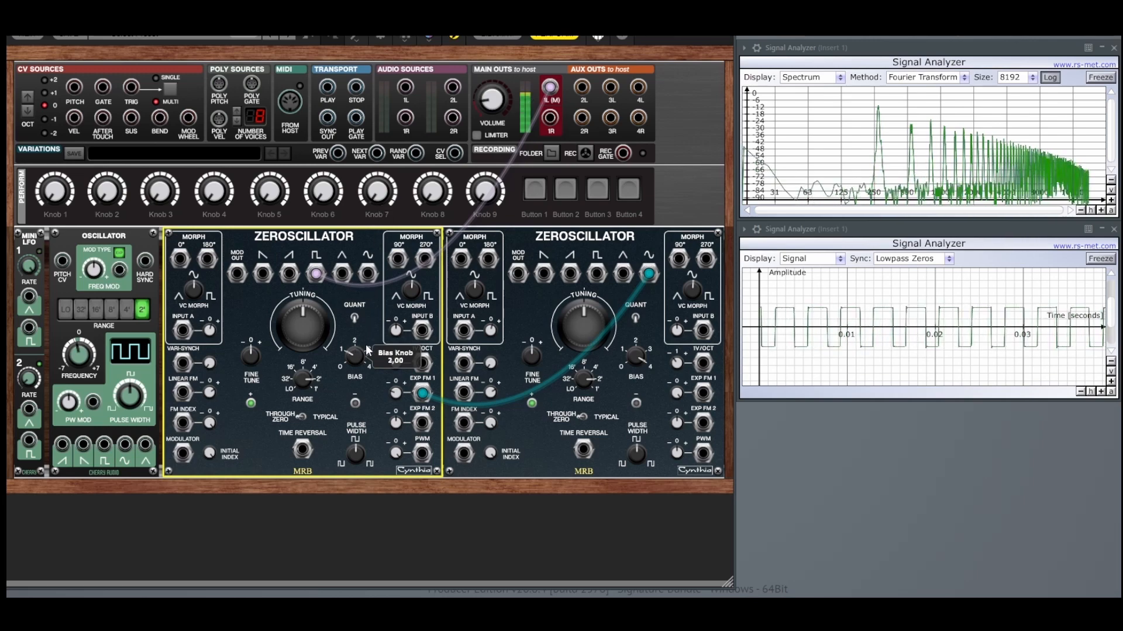
Step: Move the modulation cable to the first Zeroscillator's 1V/OCT input, vary Bias with 1V/Oct at 2.00, and return the cable to Exp FM 1
left_click_drag(422, 393, 427, 366)
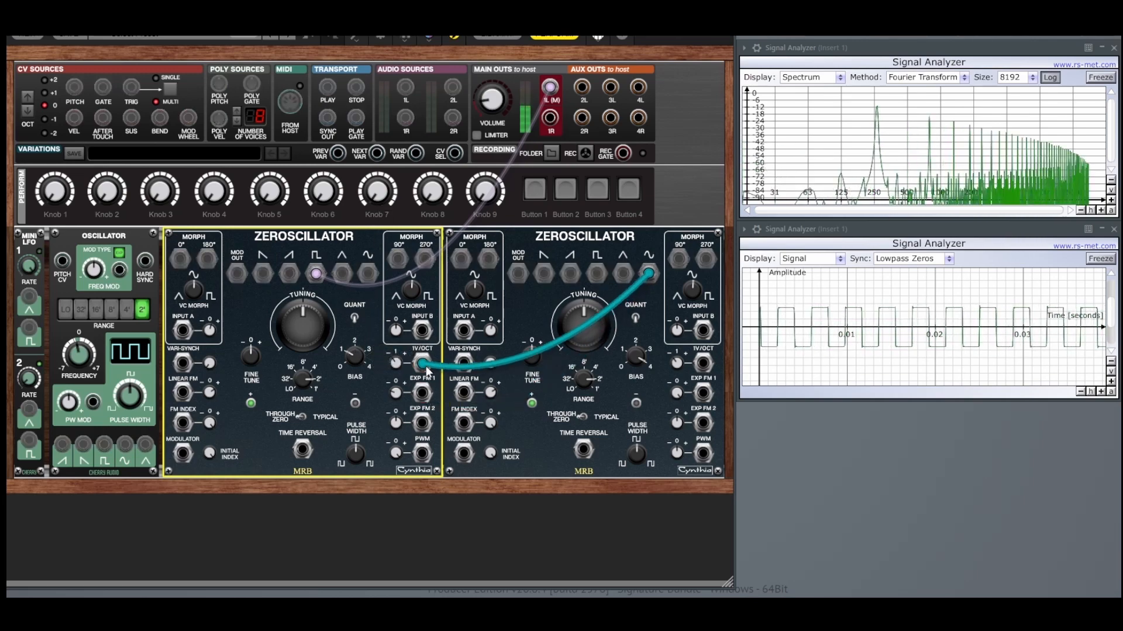
left_click_drag(354, 355, 364, 310)
left_click_drag(364, 351, 366, 354)
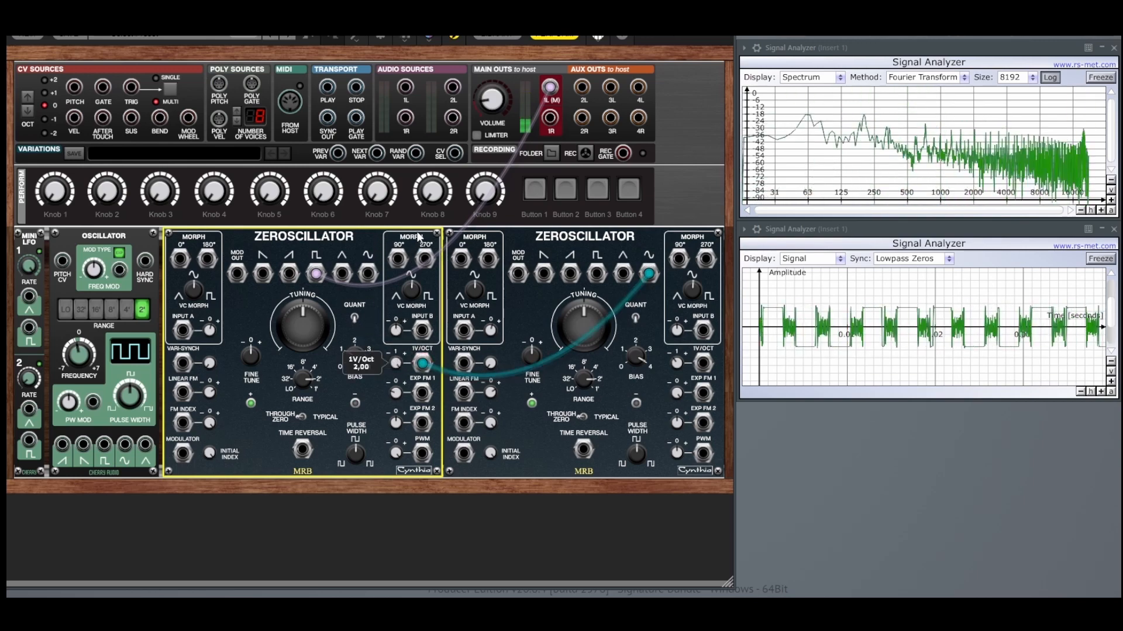
mouse_move(355, 356)
left_mouse_down()
mouse_move(363, 297)
mouse_move(366, 342)
left_mouse_up()
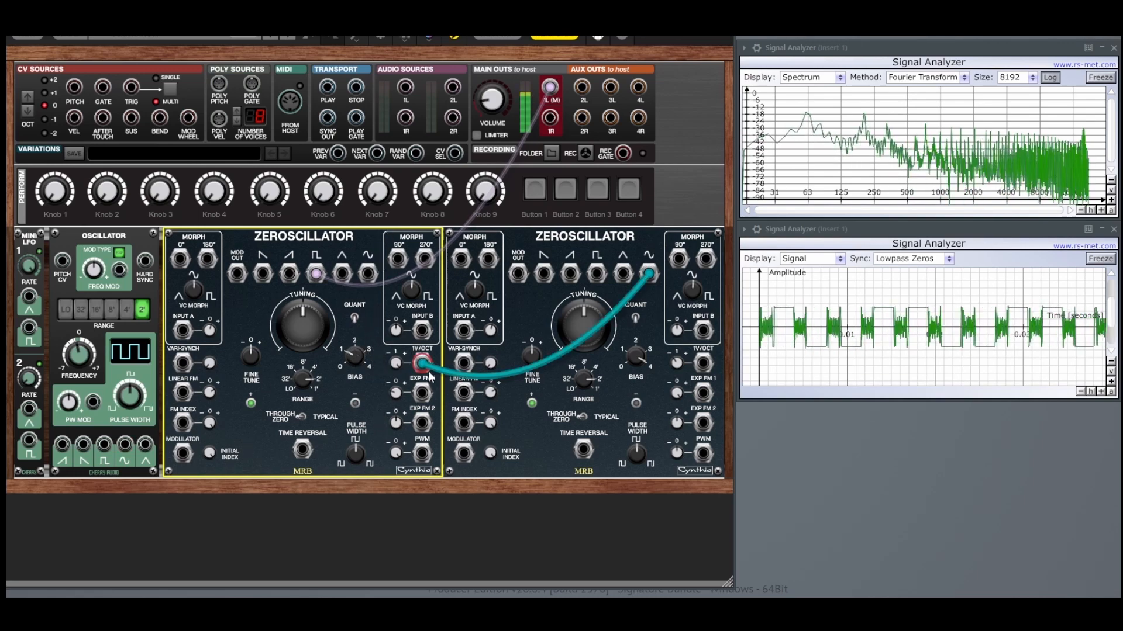
left_click_drag(422, 364, 423, 397)
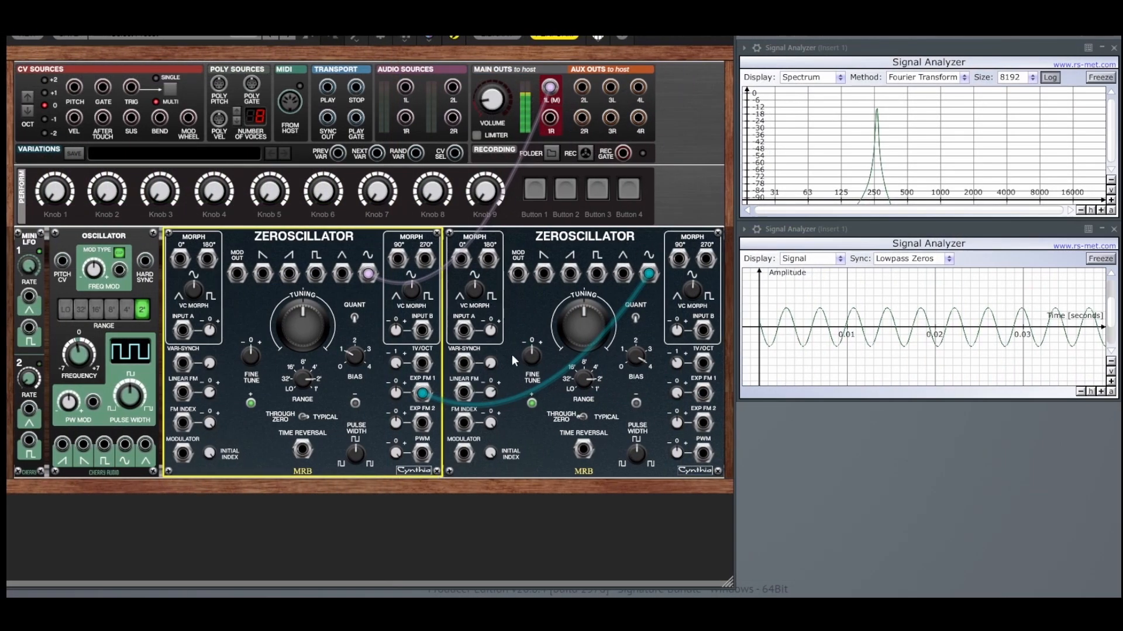
Step: Move the modulation cable to the first Zeroscillator's Linear FM input, and vary Bias up to 4.00 in Through Zero mode
left_click_drag(422, 393, 181, 395)
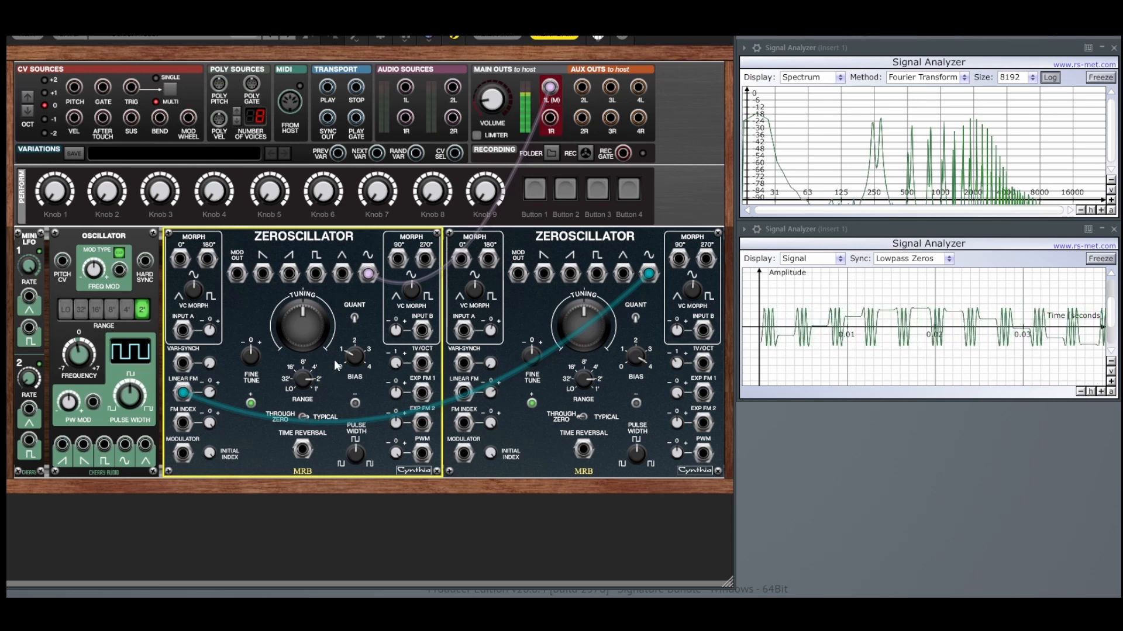
left_click(306, 413)
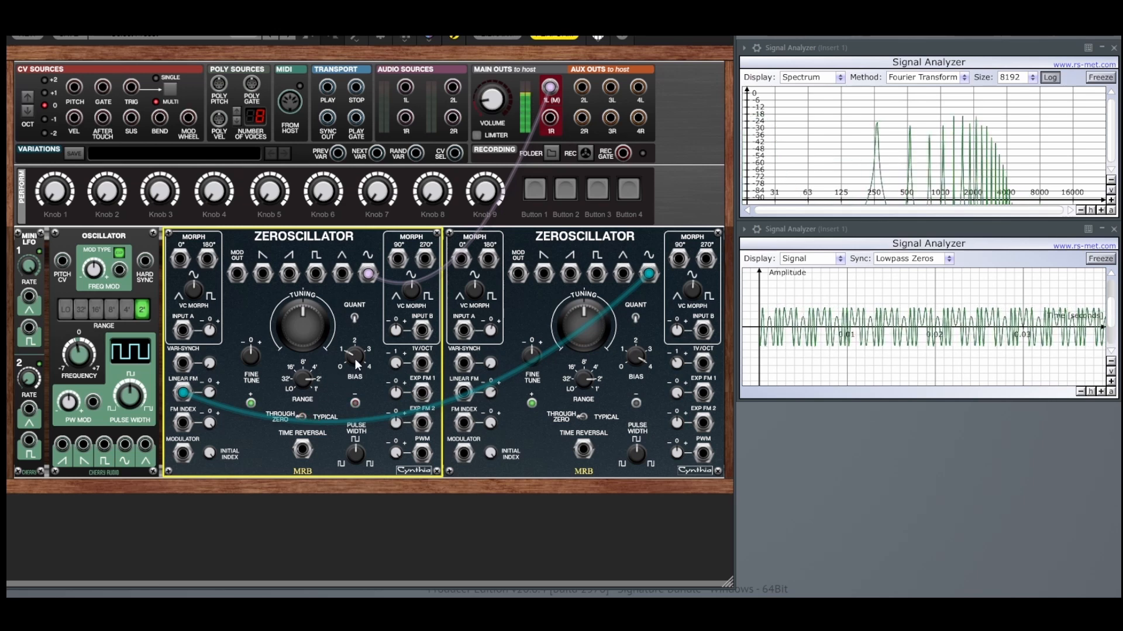
left_click_drag(355, 345, 367, 317)
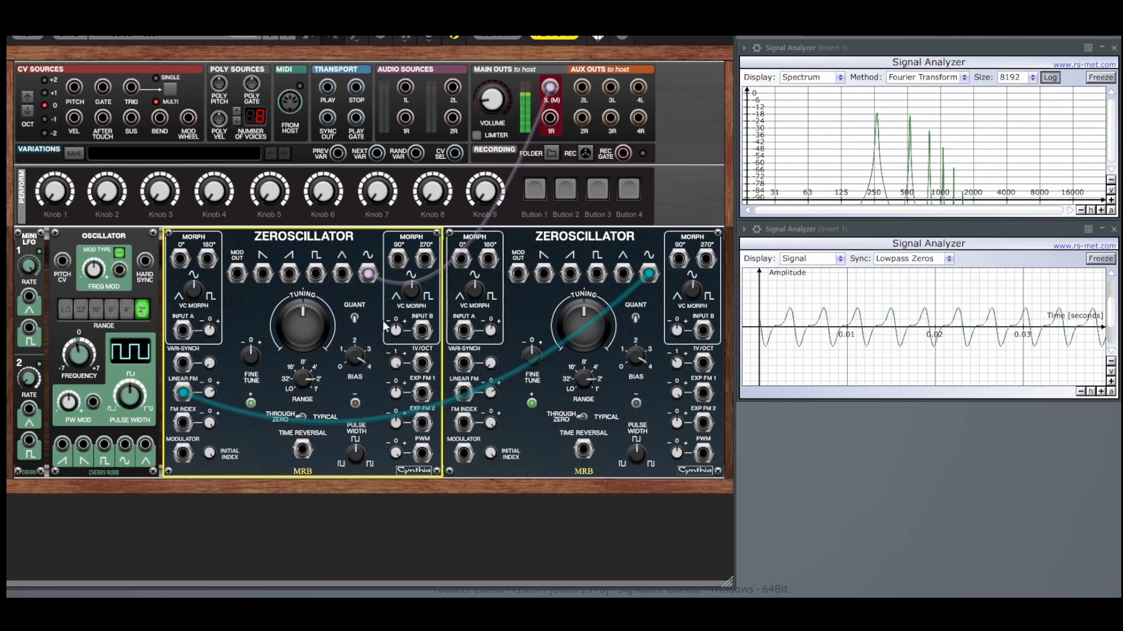
left_click_drag(356, 352, 353, 378)
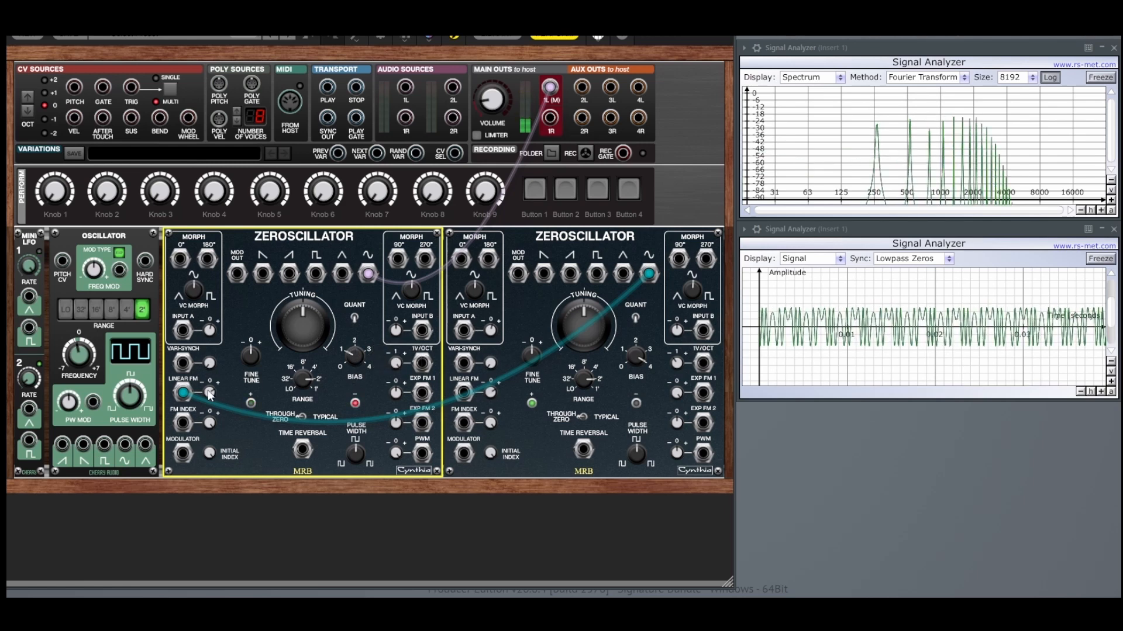
left_click_drag(354, 361, 367, 296)
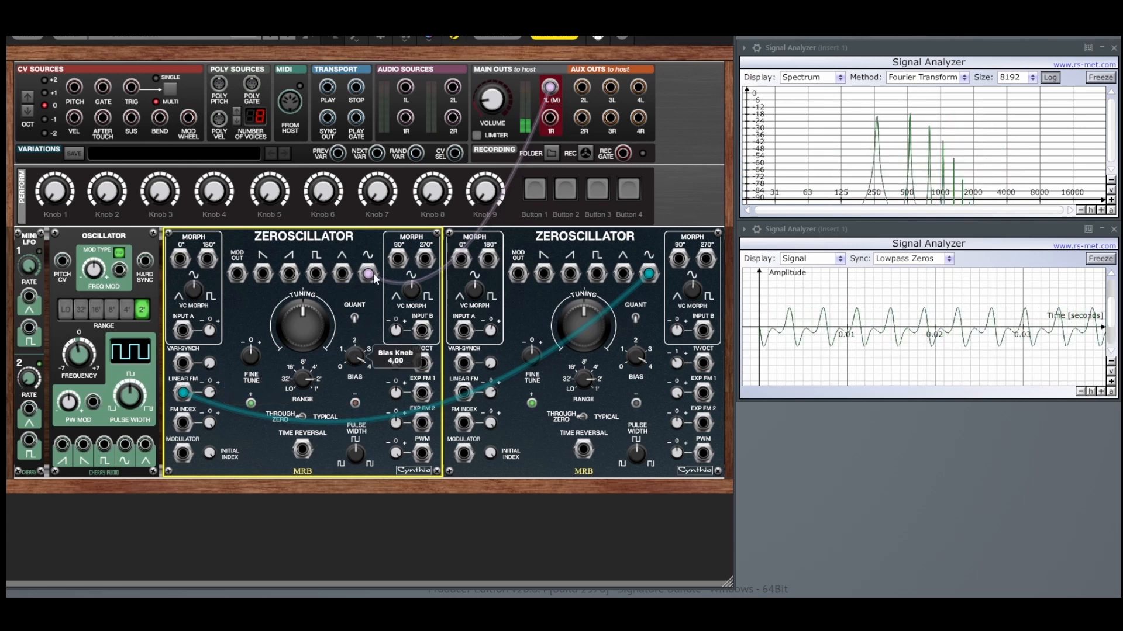
Step: Switch the first Zeroscillator to Typical mode and sweep its Bias down and back to 4.00
left_click(301, 416)
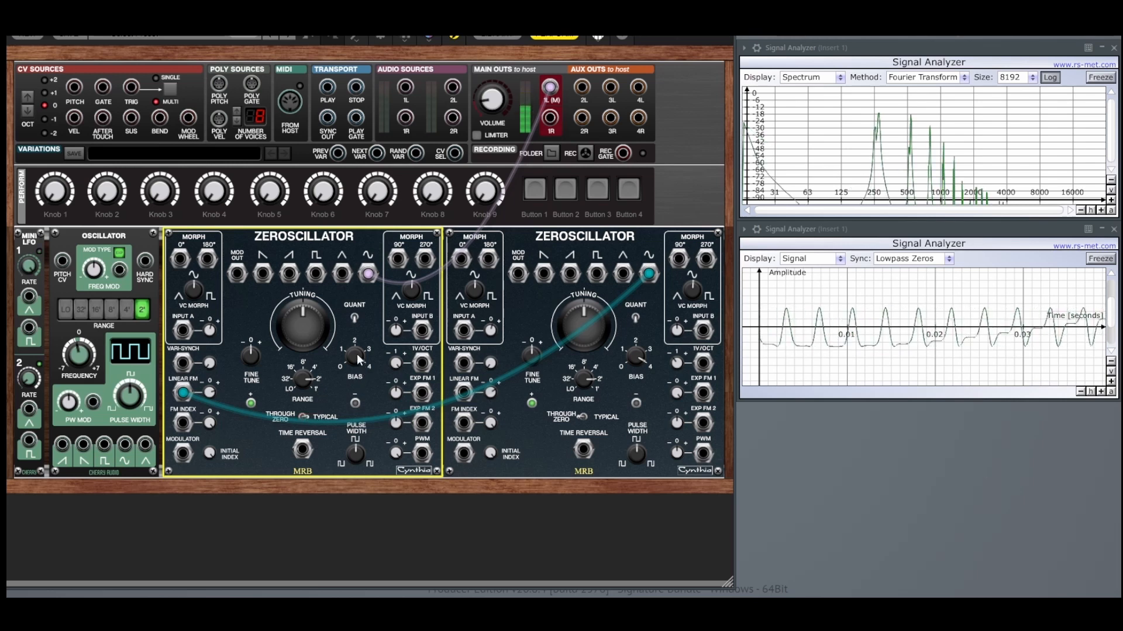
mouse_move(356, 353)
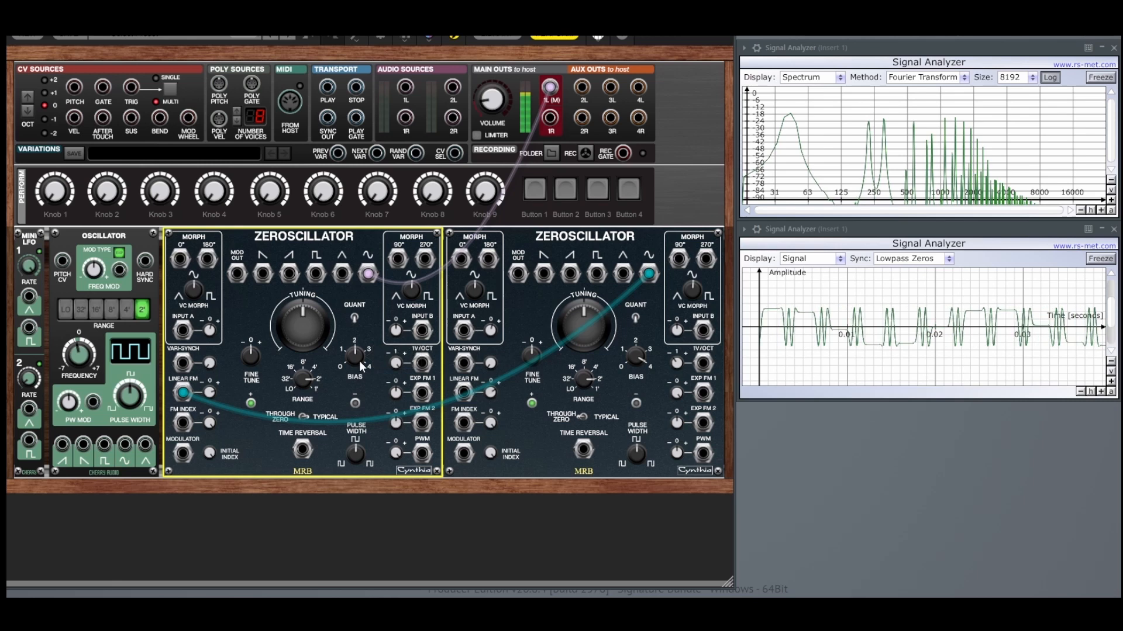
left_click_drag(357, 350, 351, 382)
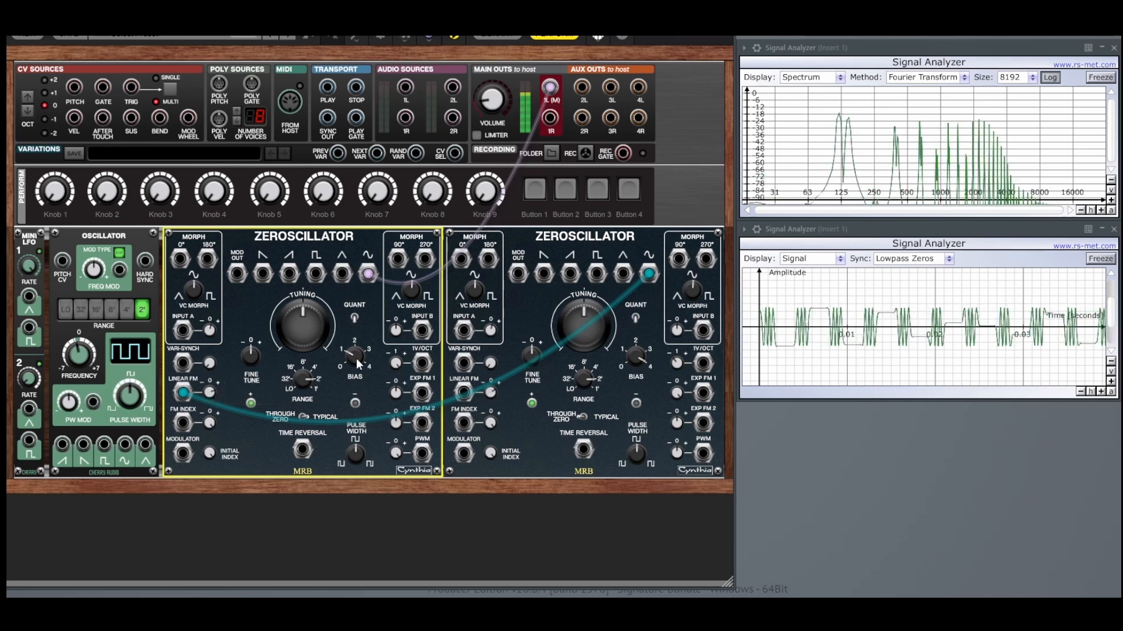
left_click_drag(356, 359, 364, 321)
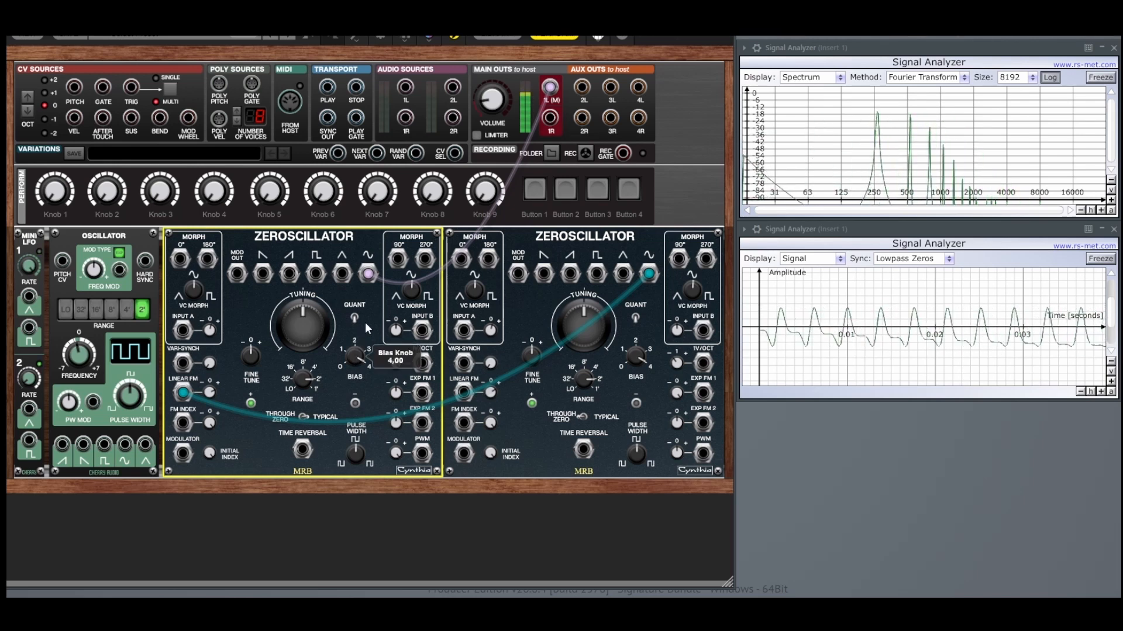
Step: Return the first Zeroscillator to Through Zero mode and vary its Bias again
left_click(305, 416)
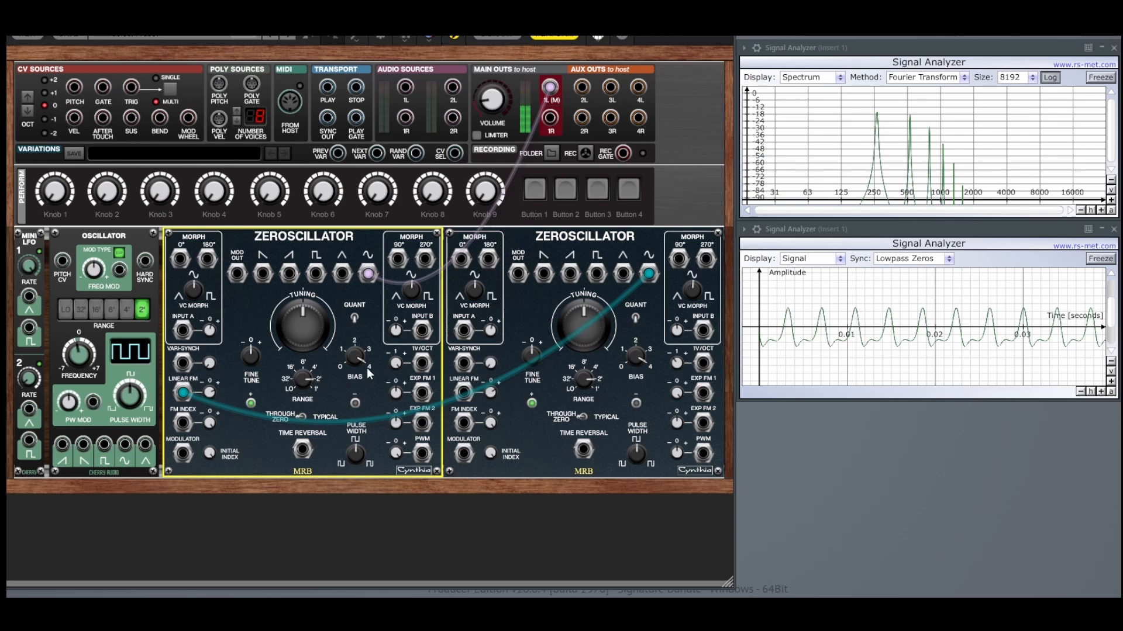
mouse_move(356, 353)
left_mouse_down()
mouse_move(350, 390)
mouse_move(353, 352)
left_mouse_up()
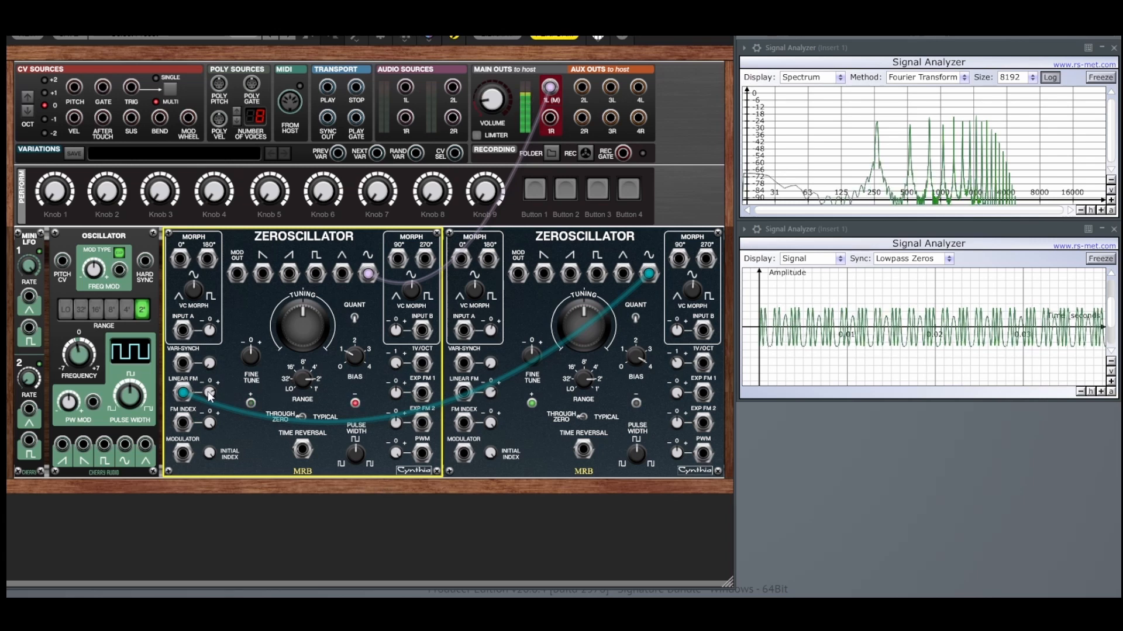
mouse_move(210, 402)
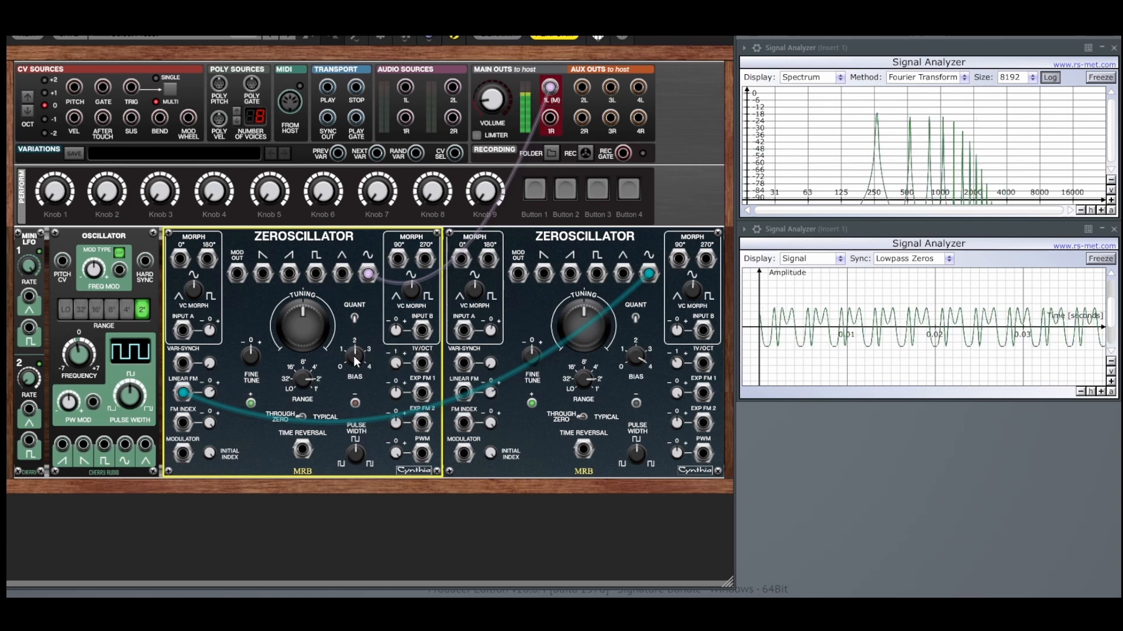
mouse_move(352, 356)
left_click_drag(352, 355, 360, 324)
left_click_drag(363, 368, 356, 363)
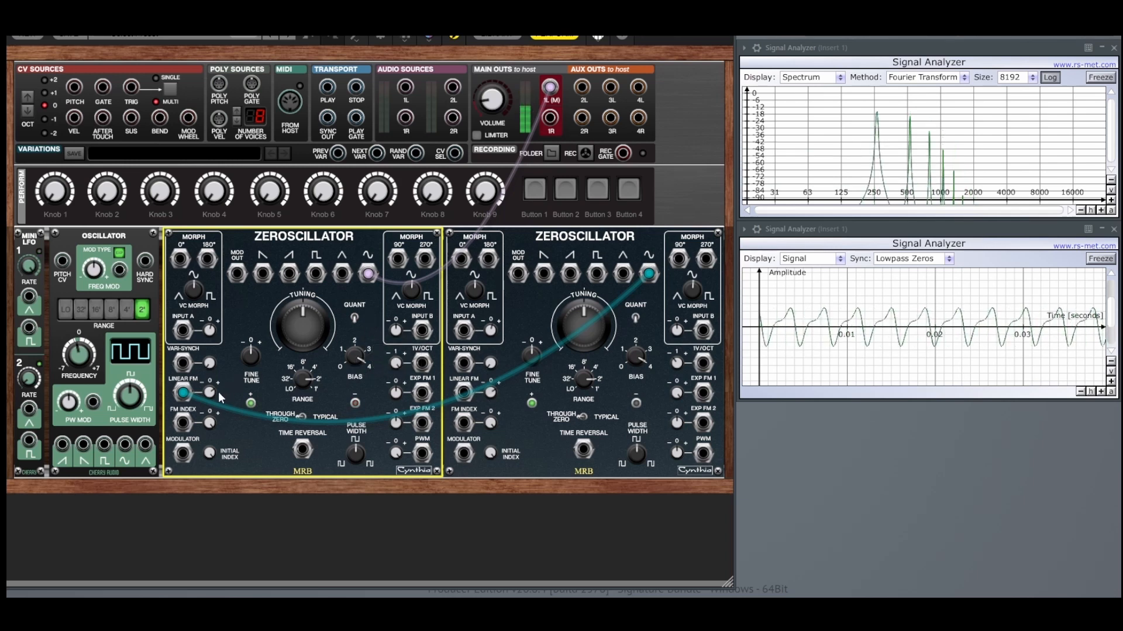
Step: Vary the first Zeroscillator's Linear FM amount, including 43.9%, and sweep its Bias down and up
left_click_drag(211, 395, 220, 377)
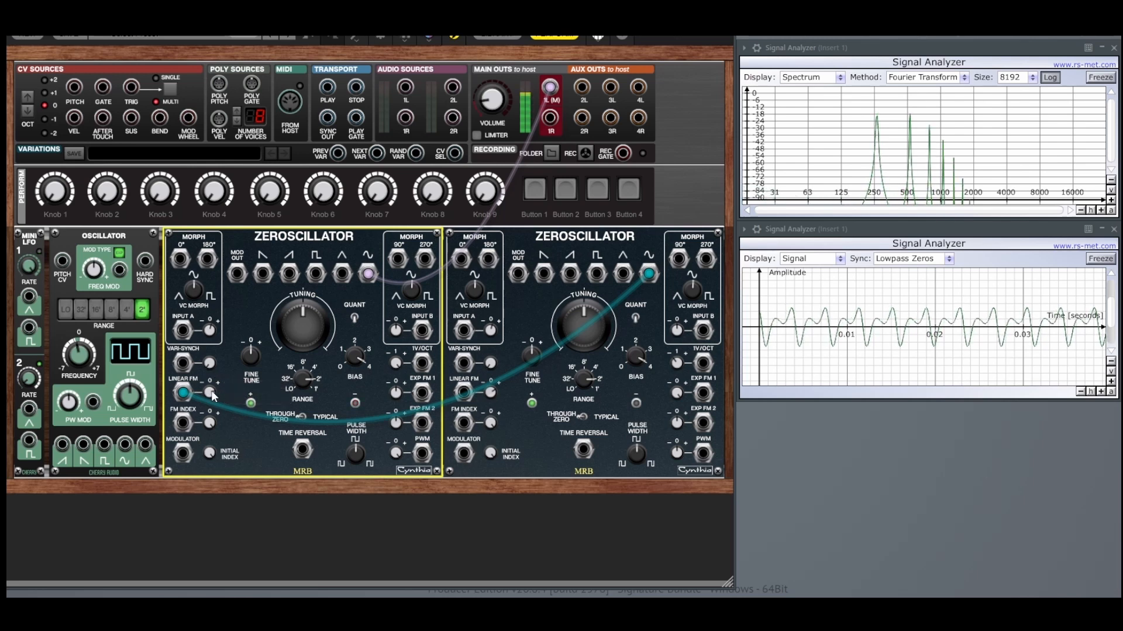
mouse_move(210, 396)
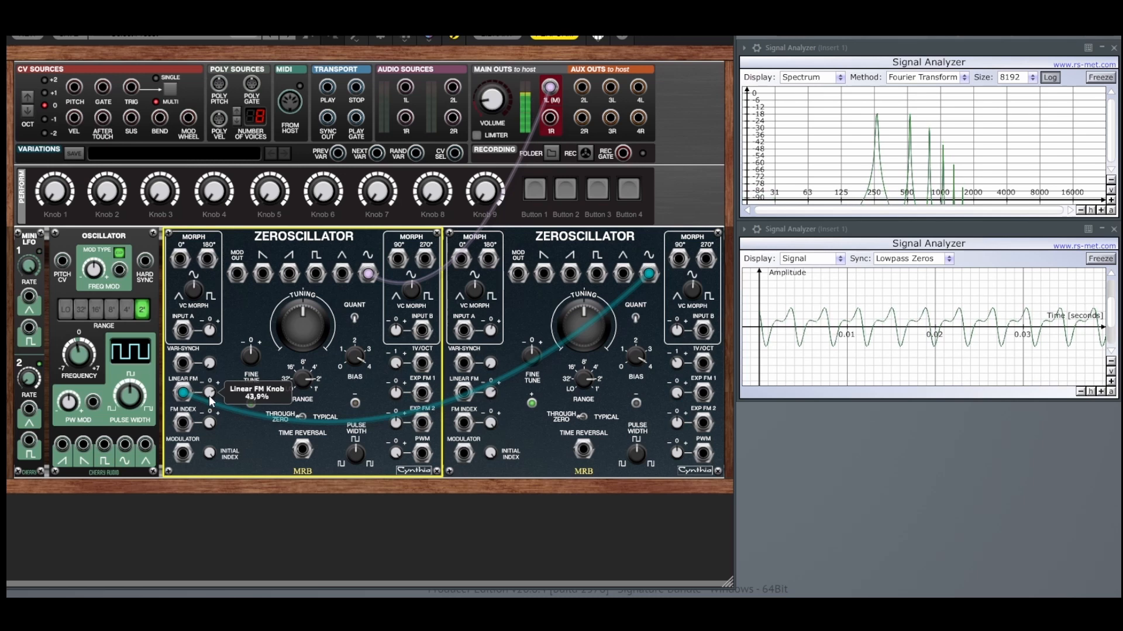
left_click_drag(208, 395, 210, 403)
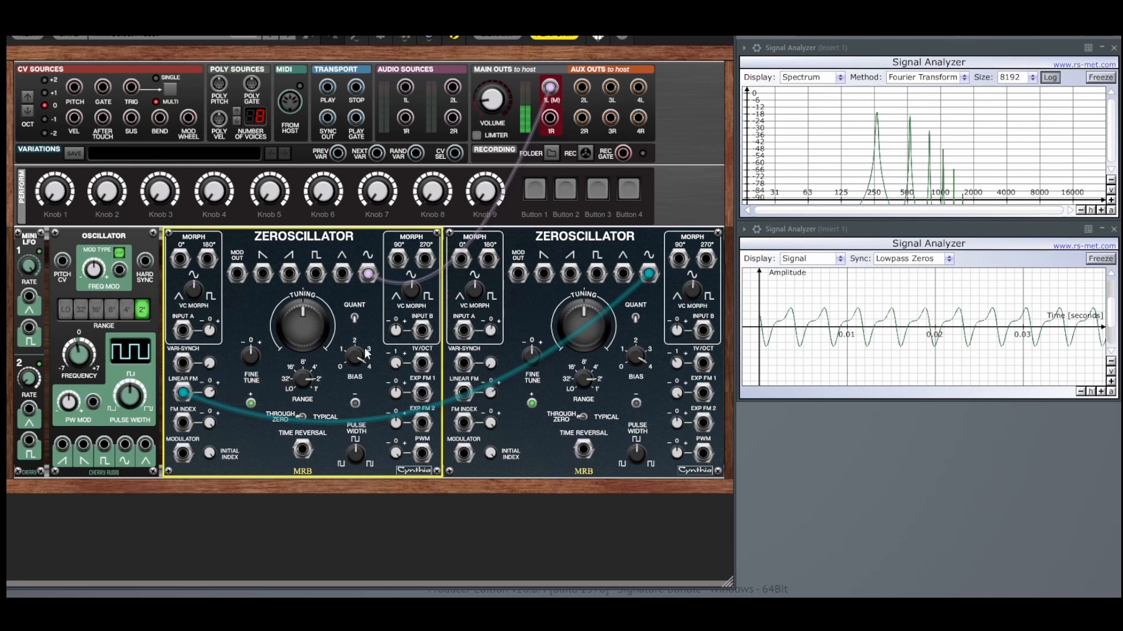
left_click_drag(356, 352, 359, 384)
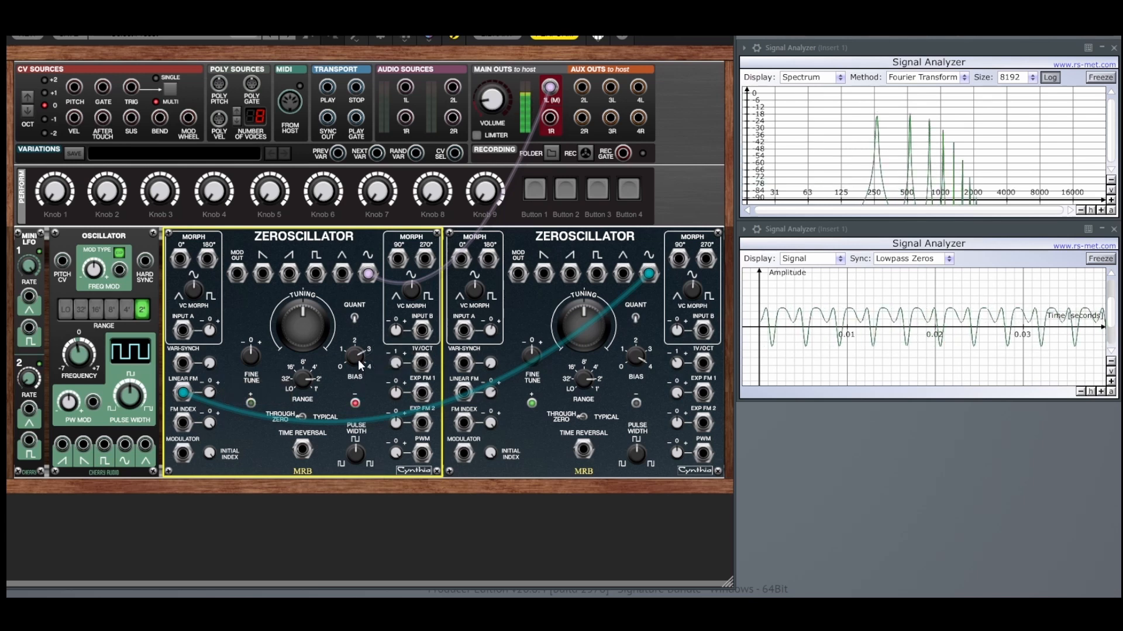
left_click_drag(358, 358, 366, 329)
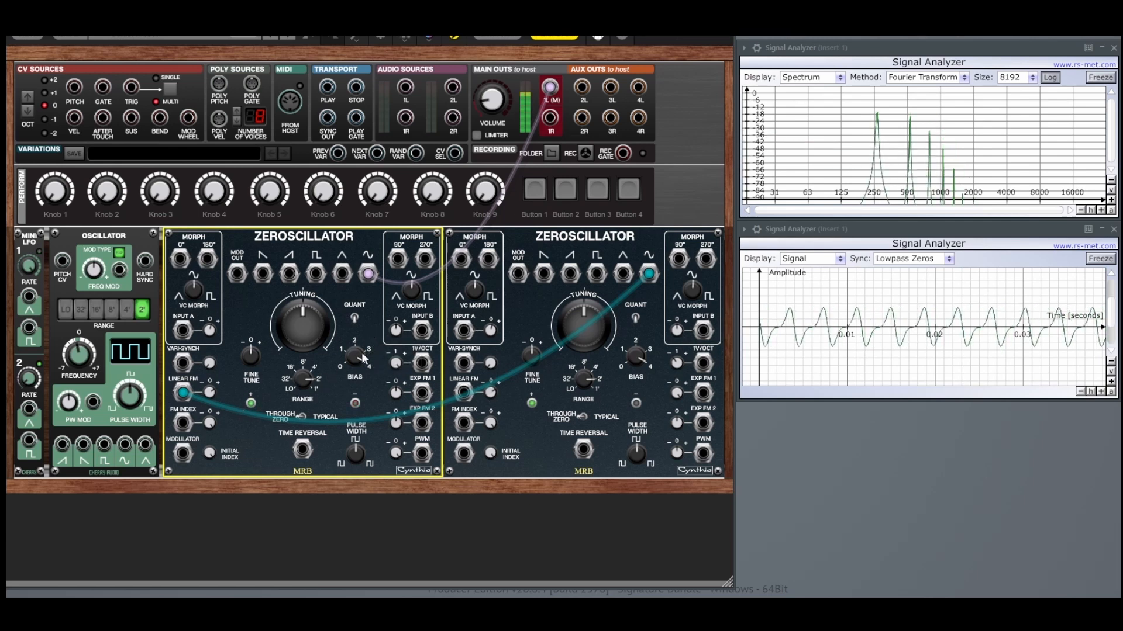
left_click_drag(362, 353, 361, 380)
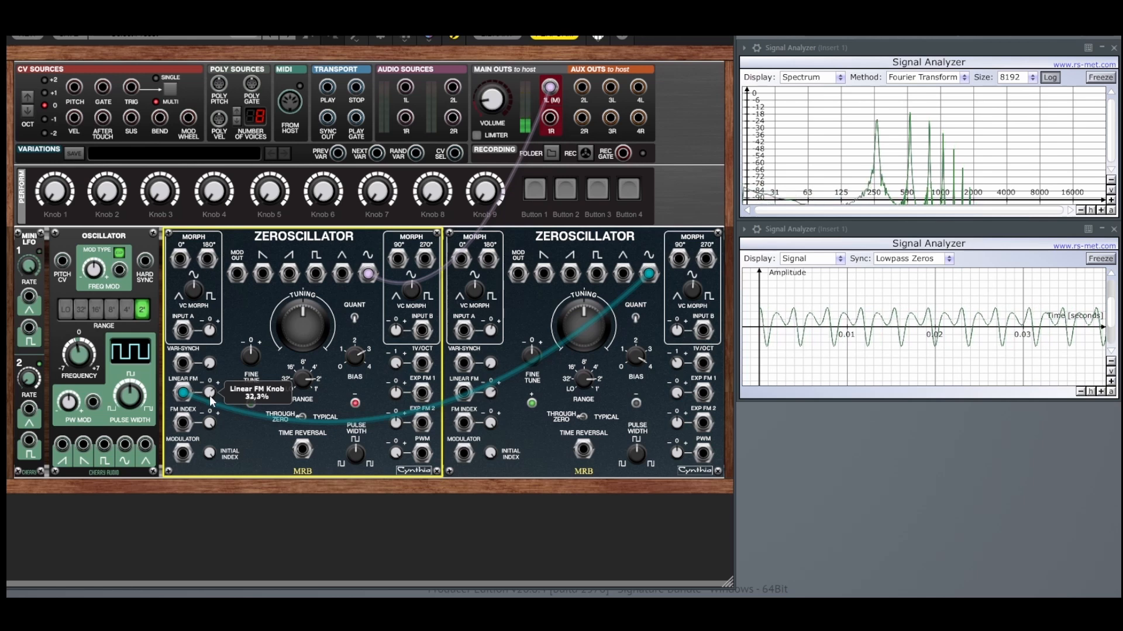
Step: Vary the first Zeroscillator's Linear FM amount and Bias, including Bias at 2.00 and Linear FM at 12.6%
left_click_drag(211, 396, 213, 412)
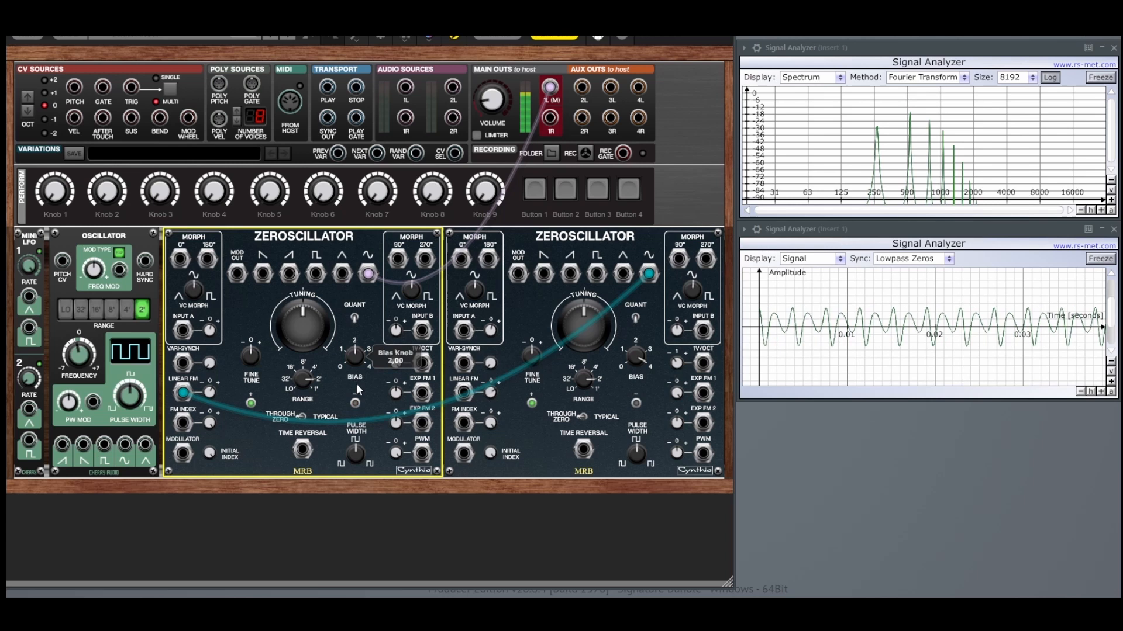
left_click_drag(356, 355, 352, 378)
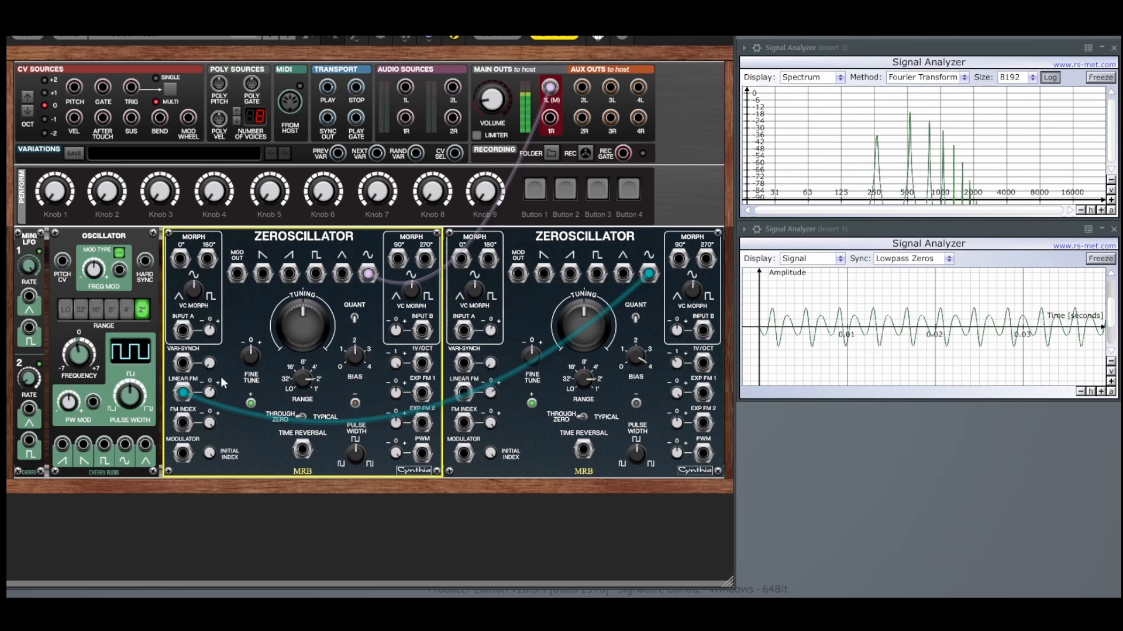
left_click_drag(210, 389, 209, 395)
mouse_move(354, 355)
left_mouse_down()
mouse_move(343, 377)
mouse_move(354, 357)
left_mouse_up()
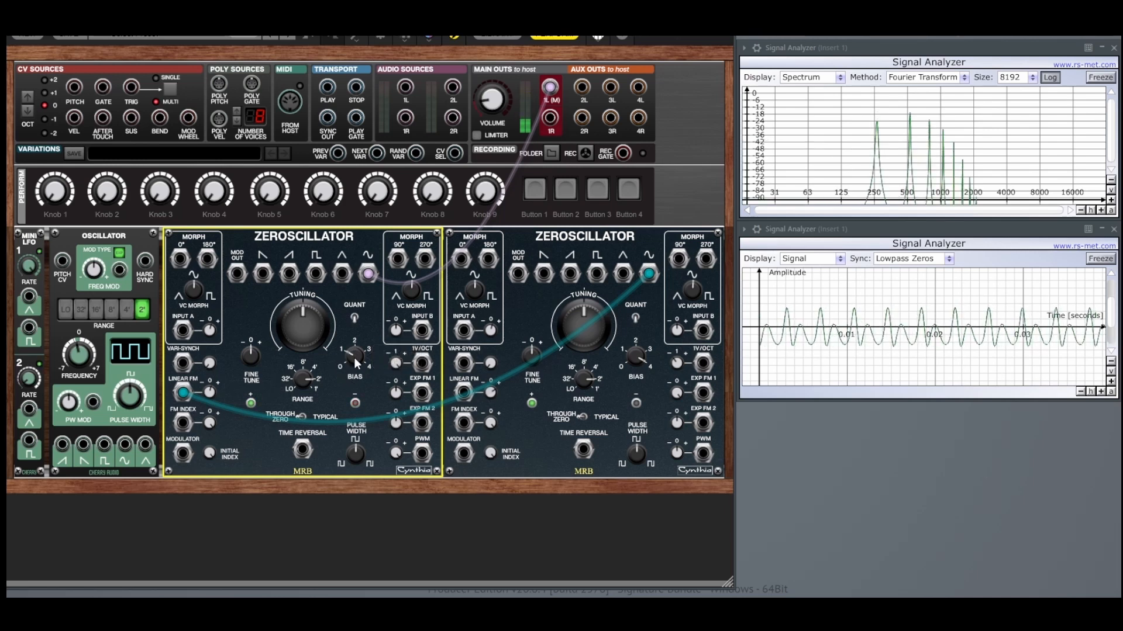
mouse_move(353, 358)
left_click_drag(357, 338, 360, 327)
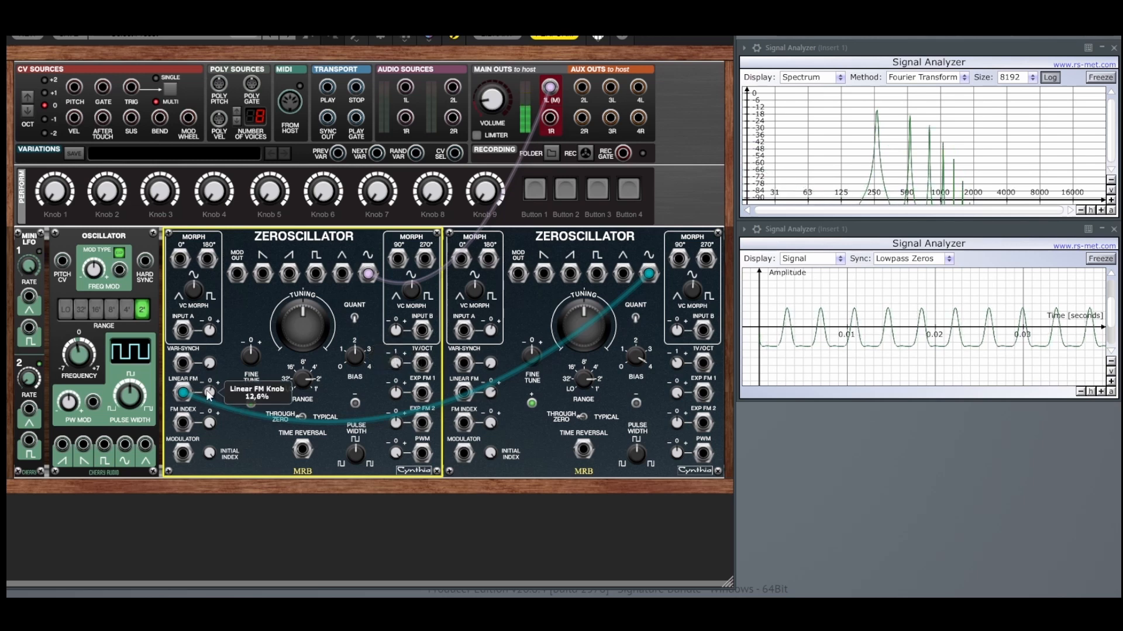
Step: Raise the first Zeroscillator's Bias and adjust its Linear FM amount down and up by small amounts
left_click_drag(358, 362, 366, 324)
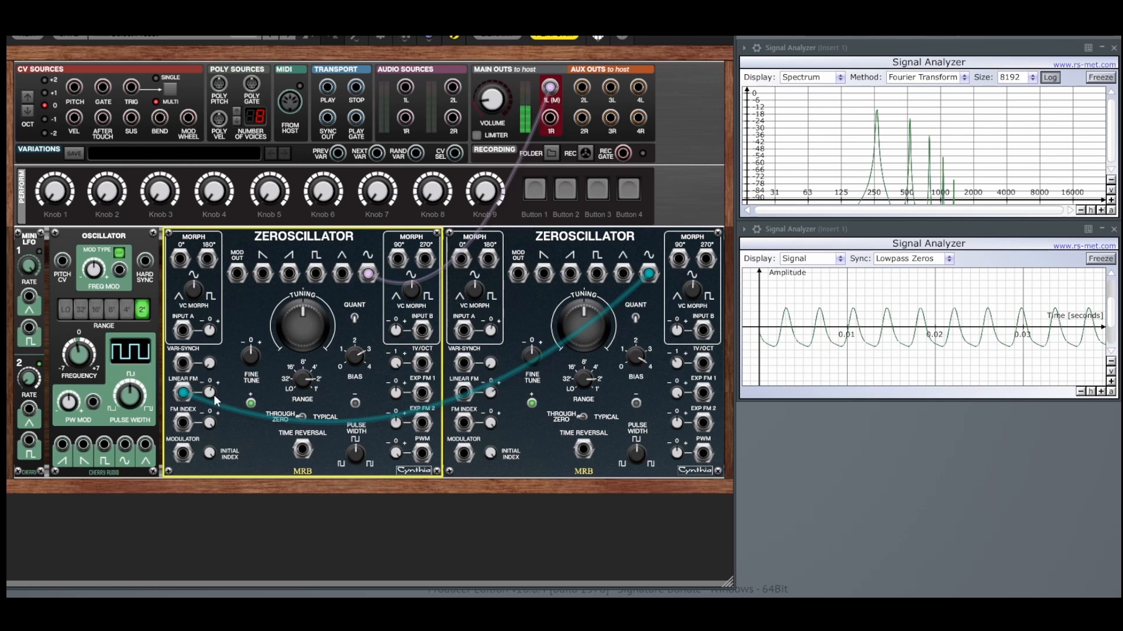
left_click_drag(210, 398, 209, 405)
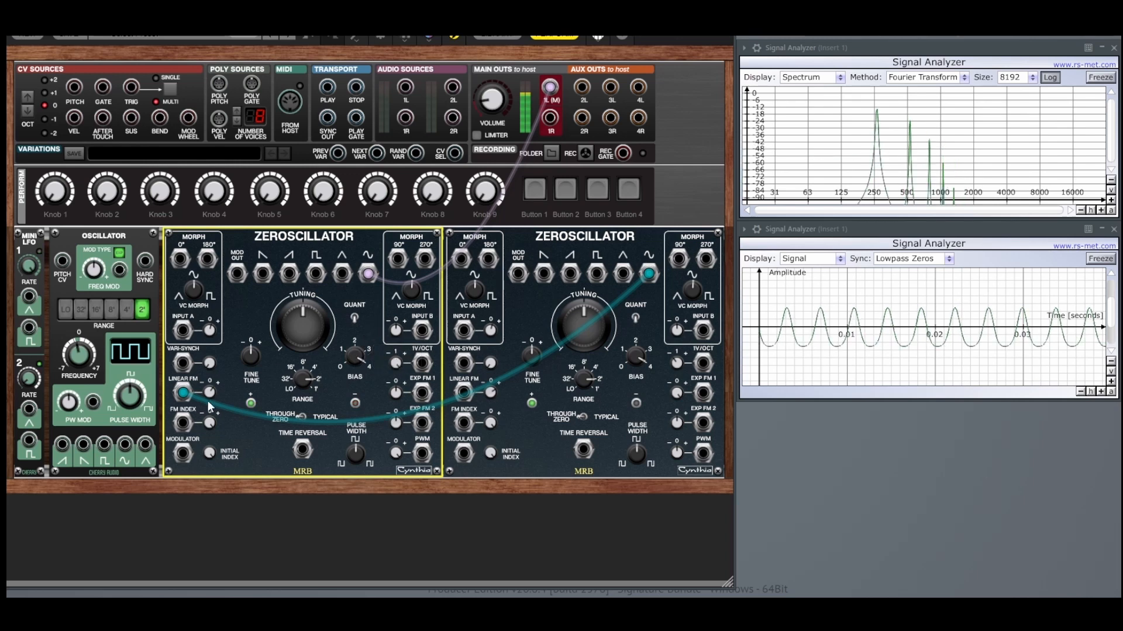
left_click_drag(211, 397, 215, 376)
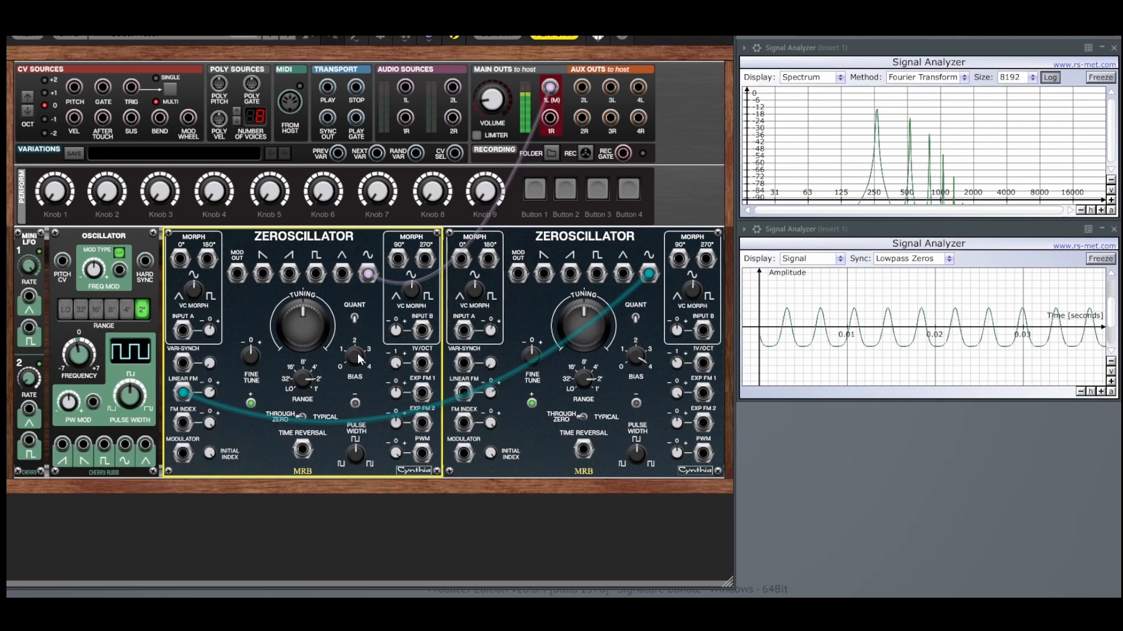
left_click_drag(357, 353, 356, 351)
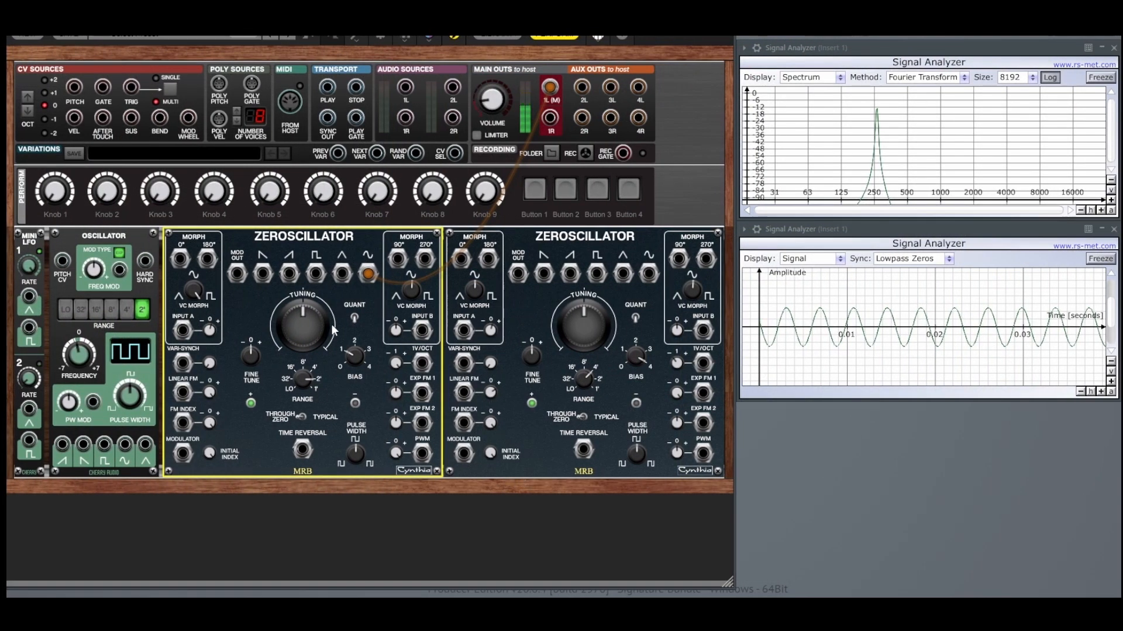
Step: Feed the main output from the first Zeroscillator's square output and sweep its Pulse Width in both directions
left_click_drag(368, 274, 316, 274)
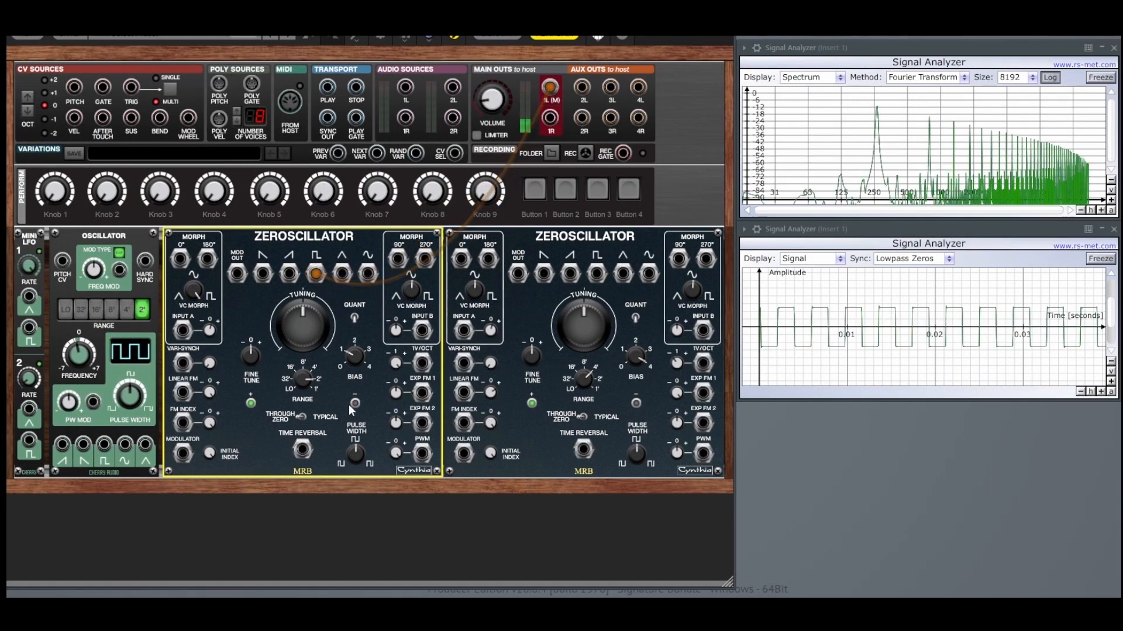
left_click_drag(358, 437, 371, 382)
left_click_drag(356, 447, 366, 524)
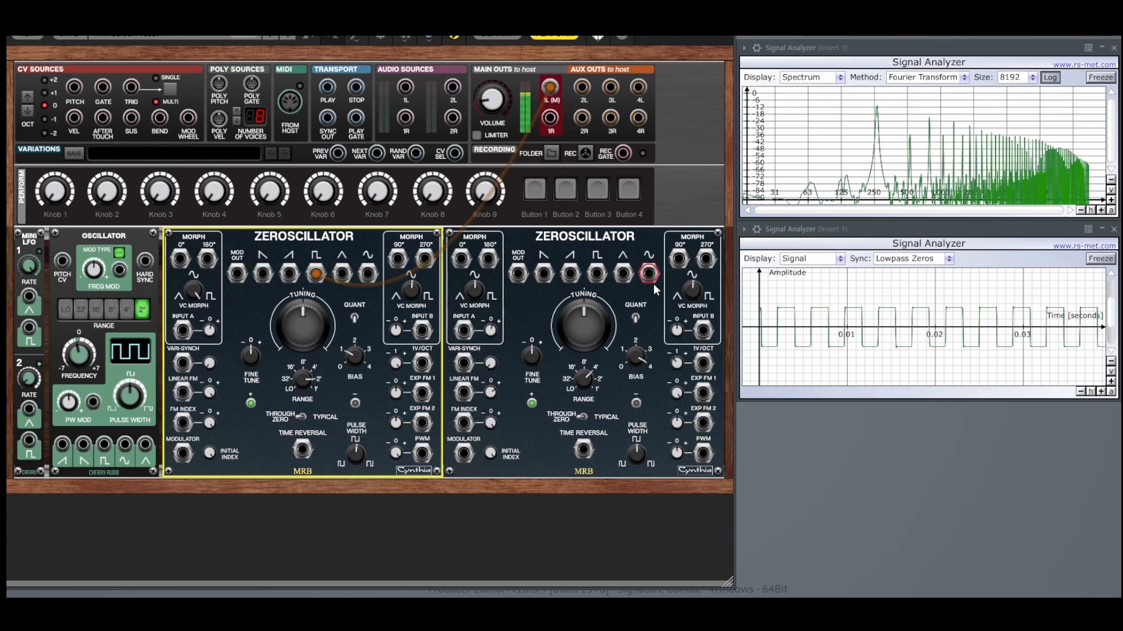
Step: Patch the second Zeroscillator's triangle into the first's PWM input and lower the second's Range to LO along with its Tuning
left_click_drag(622, 273, 422, 453)
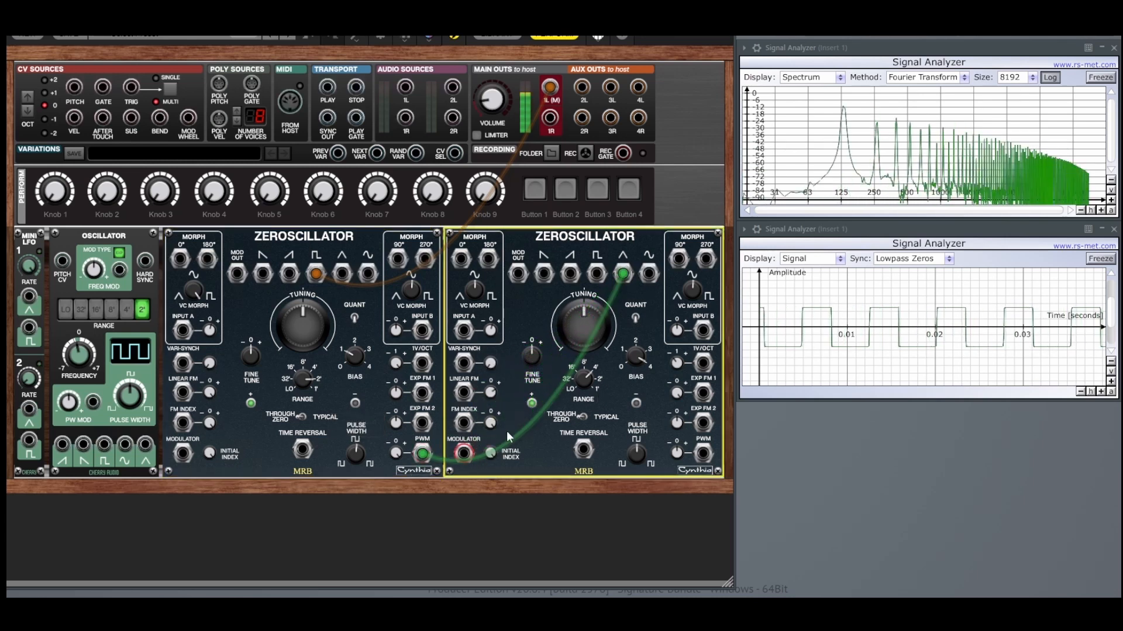
left_click_drag(587, 376, 591, 496)
left_click_drag(585, 314, 577, 381)
Step: Adjust the first Zeroscillator's PWM amount and slightly retune the second Zeroscillator
left_click_drag(396, 456, 394, 503)
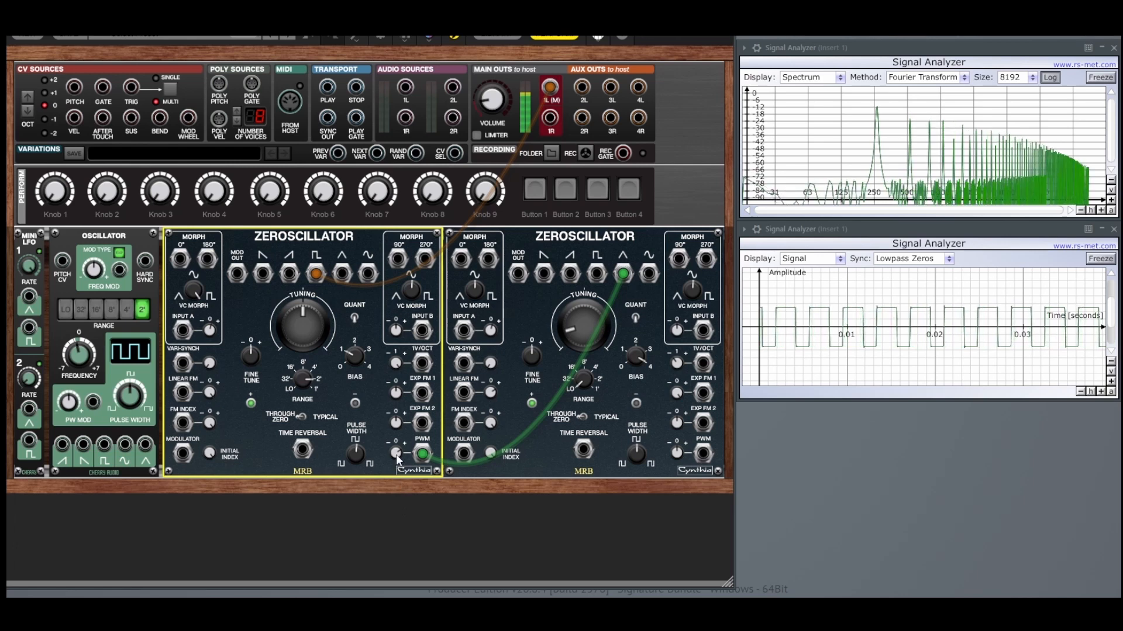
left_click_drag(399, 457, 399, 455)
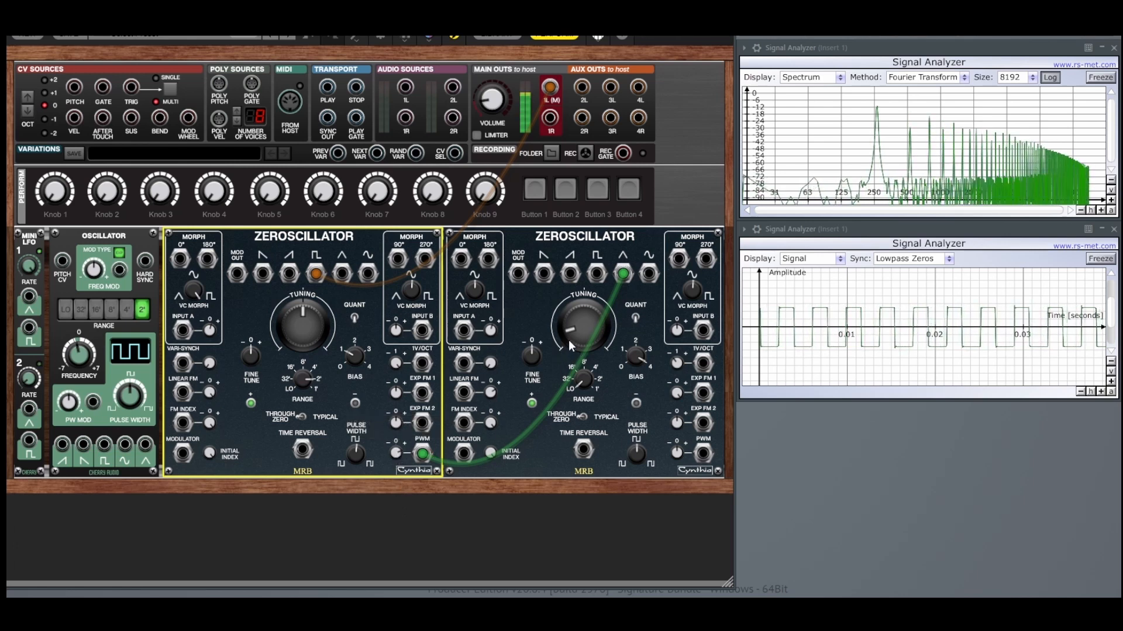
left_click_drag(568, 340, 570, 331)
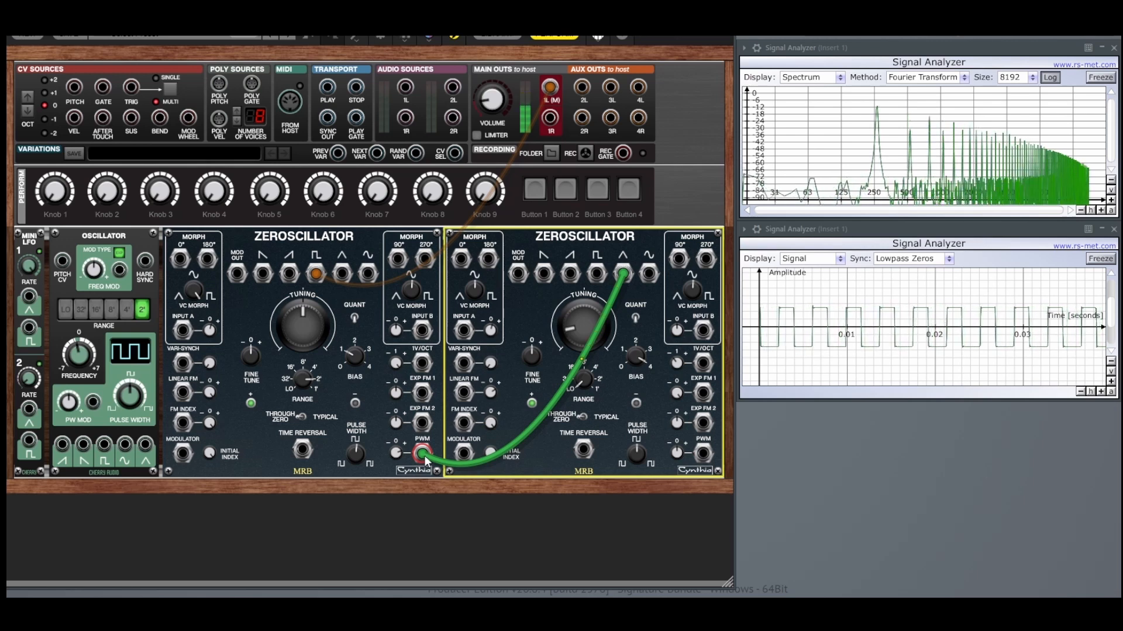
Step: Feed the main output from the first Zeroscillator's 0° Morph output, with the PWM cable removed, and vary Pulse Width, including 49.6%
mouse_move(316, 274)
left_mouse_down()
mouse_move(219, 274)
mouse_move(182, 259)
mouse_move(199, 346)
mouse_move(206, 237)
mouse_move(184, 262)
mouse_move(316, 275)
left_mouse_up()
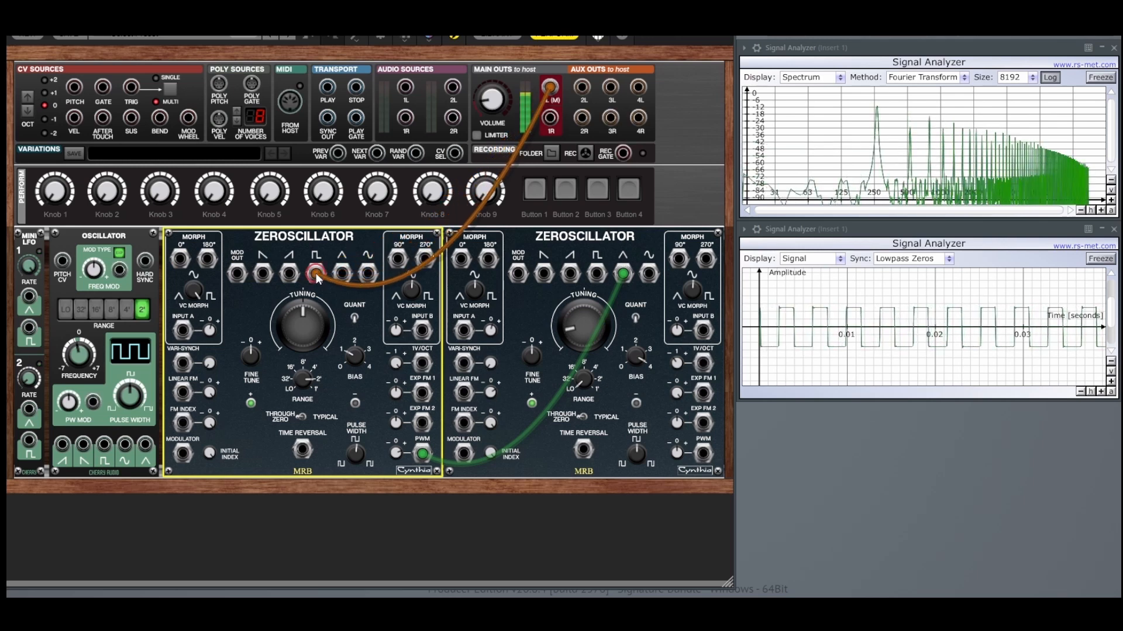
left_click_drag(317, 277, 186, 264)
left_click_drag(422, 453, 371, 353)
left_click_drag(356, 439, 395, 555)
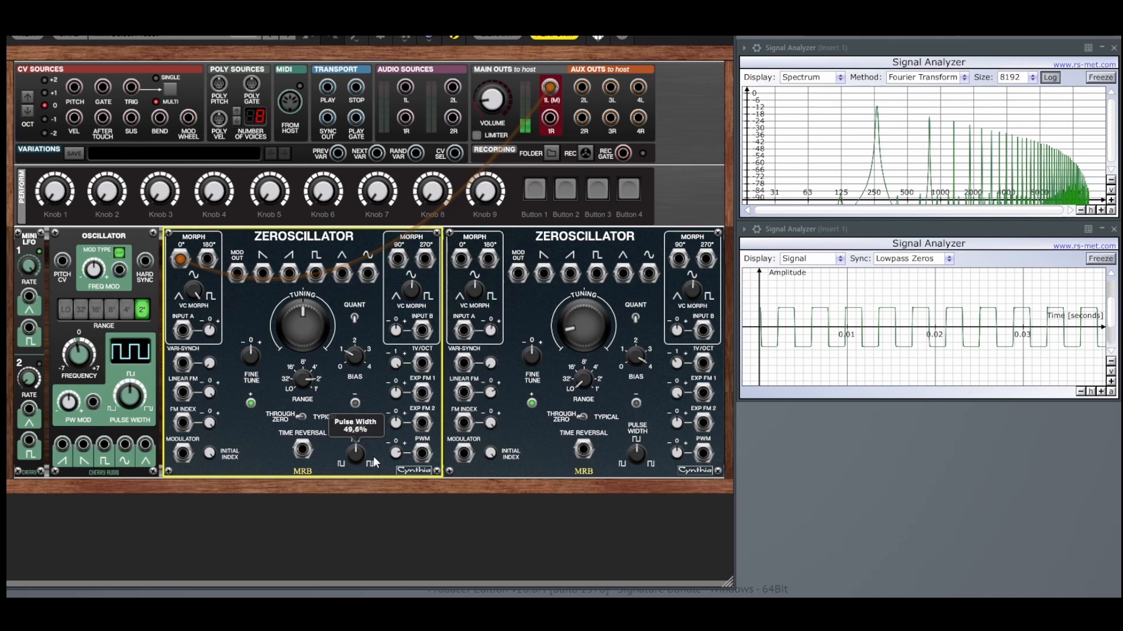
Step: Move the main output cable from the first Zeroscillator's 0° Morph output to its square output and adjust its Pulse Width
left_click_drag(180, 259, 318, 277)
mouse_move(359, 450)
left_mouse_down()
mouse_move(372, 369)
mouse_move(369, 449)
left_mouse_up()
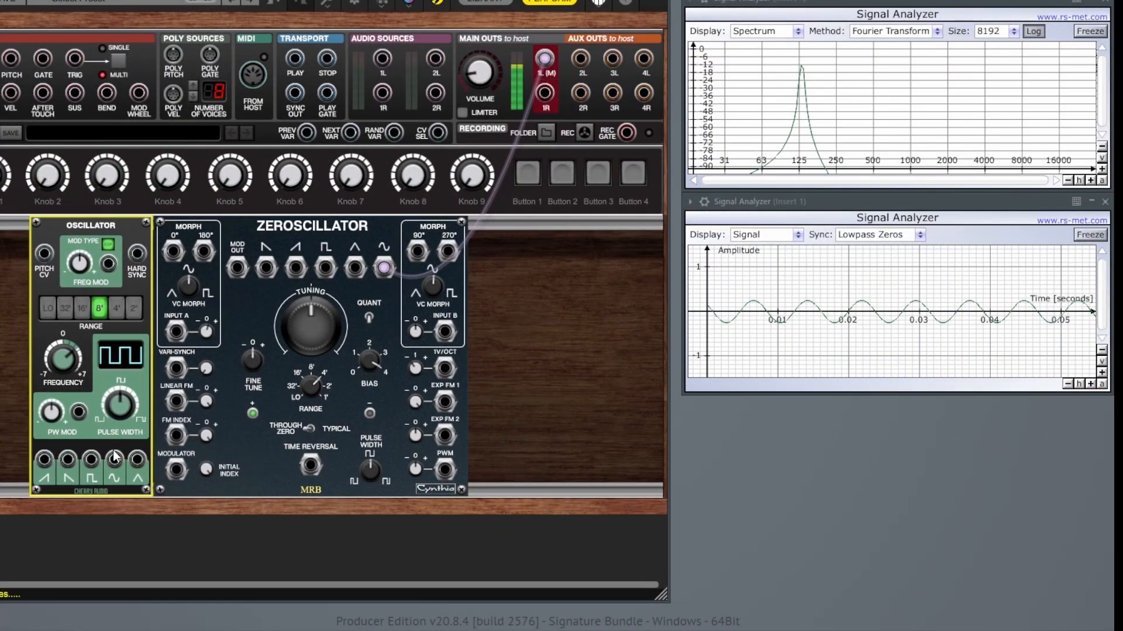
Step: Patch the Oscillator's triangle output into the Zeroscillator's Vari-Synch input and vary the sync strength, including 20.5% and 13.4%, reseating the cable for comparison
left_click_drag(138, 464, 212, 280)
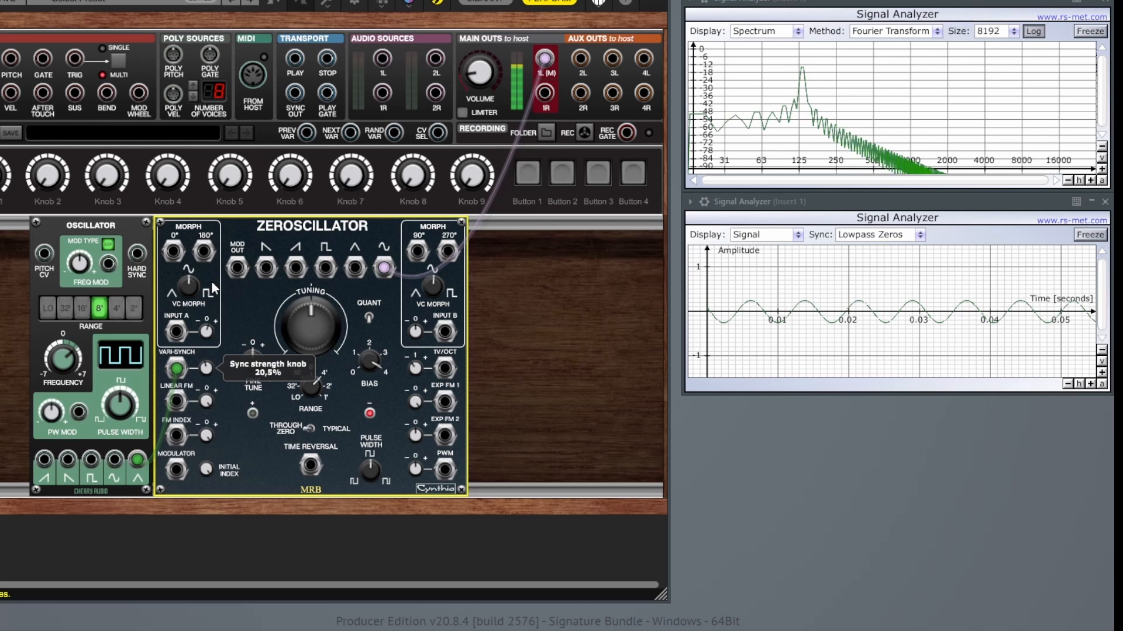
left_click_drag(206, 369, 206, 267)
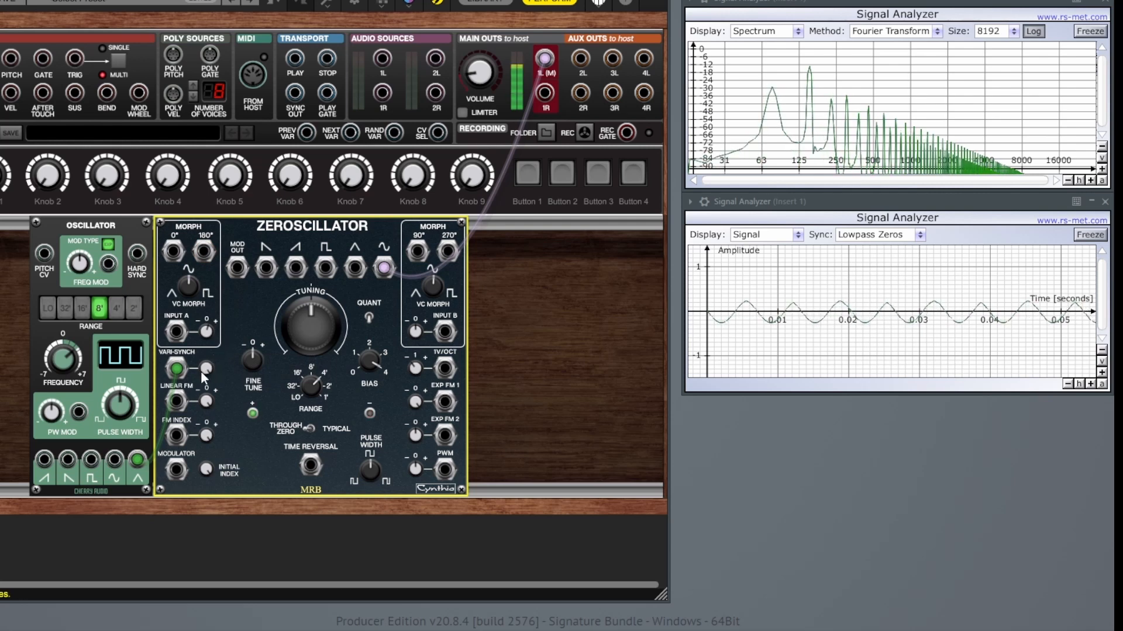
mouse_move(175, 368)
left_mouse_down()
mouse_move(156, 371)
mouse_move(174, 370)
left_mouse_up()
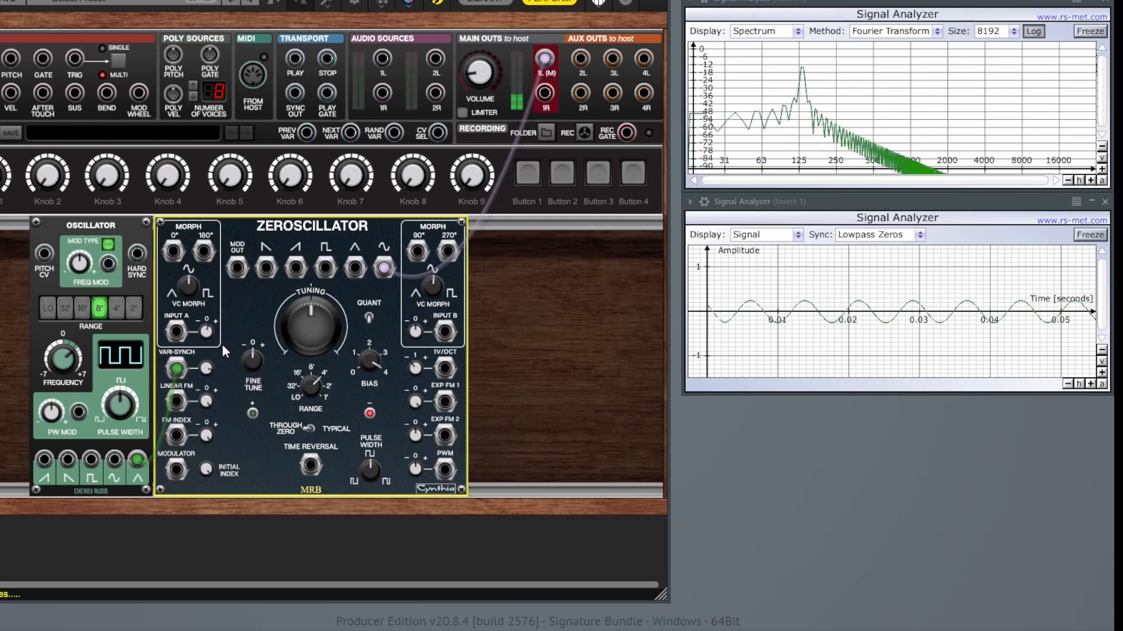
mouse_move(175, 370)
left_mouse_down()
mouse_move(143, 377)
mouse_move(176, 368)
left_mouse_up()
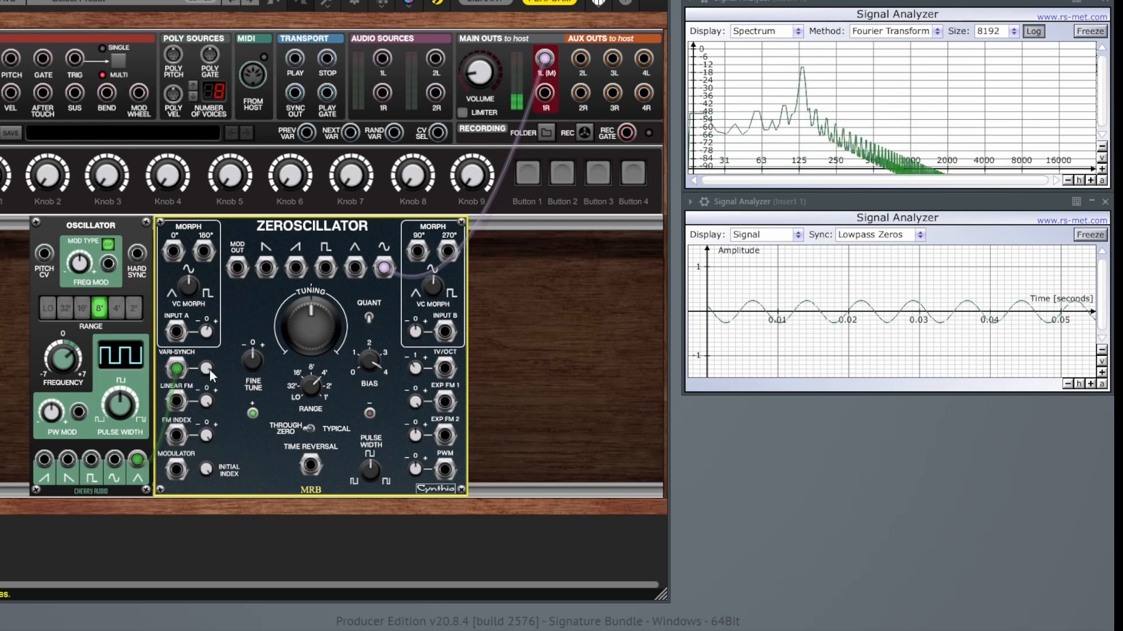
mouse_move(208, 379)
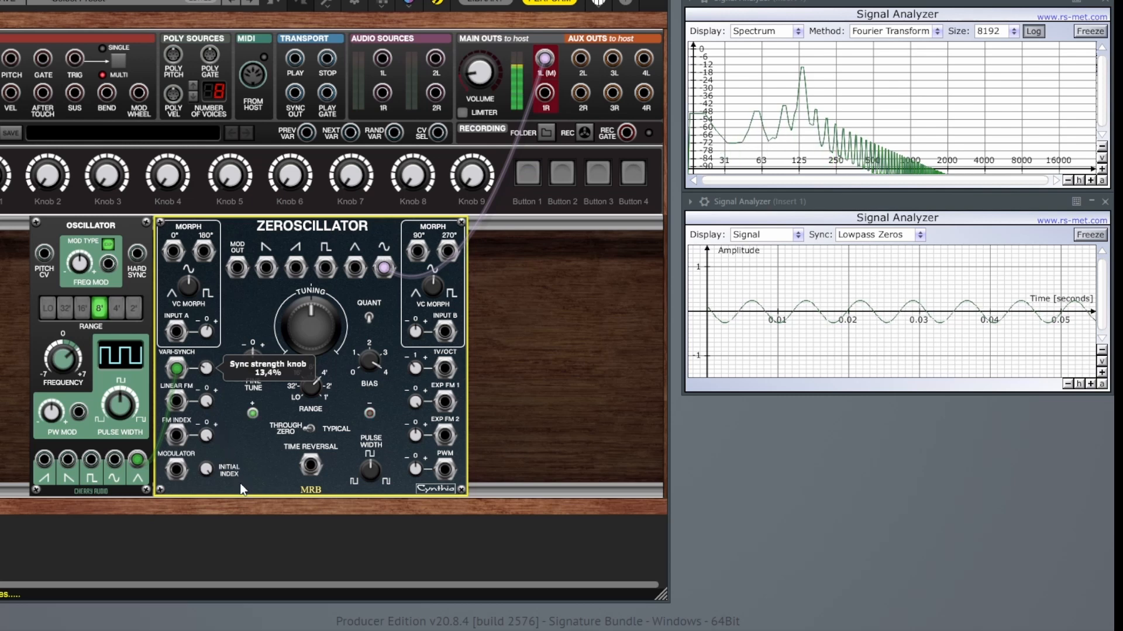
Step: Set the Oscillator's Range to 4', vary the sync strength, including 16.9%, and reseat the Vari-Synch cable
left_click(119, 309)
left_click(207, 370)
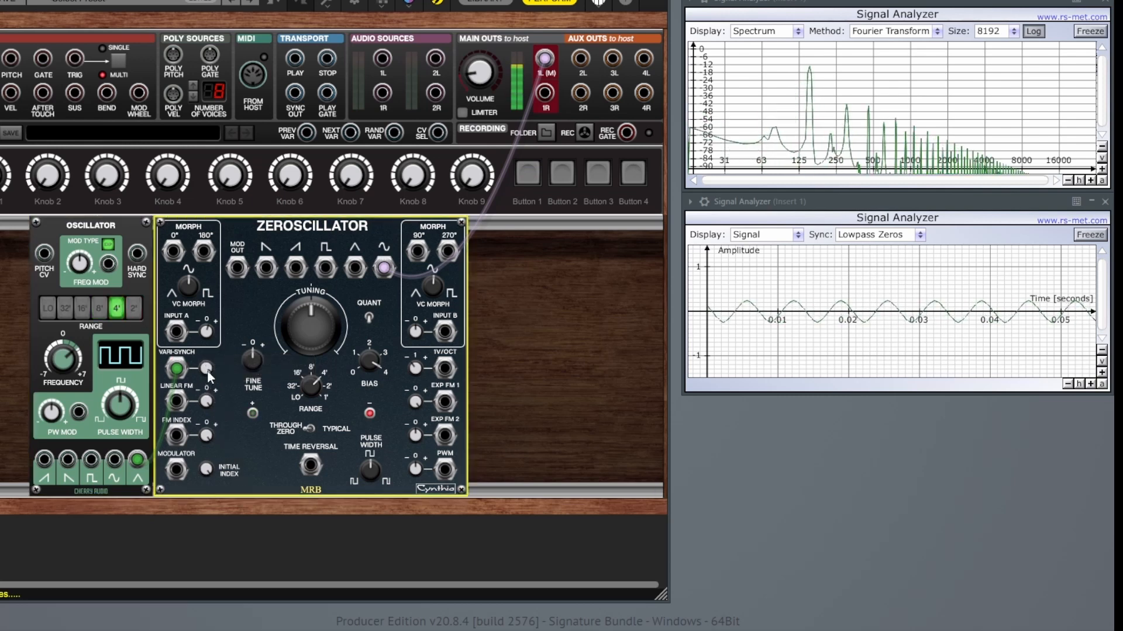
left_click_drag(225, 466, 233, 496)
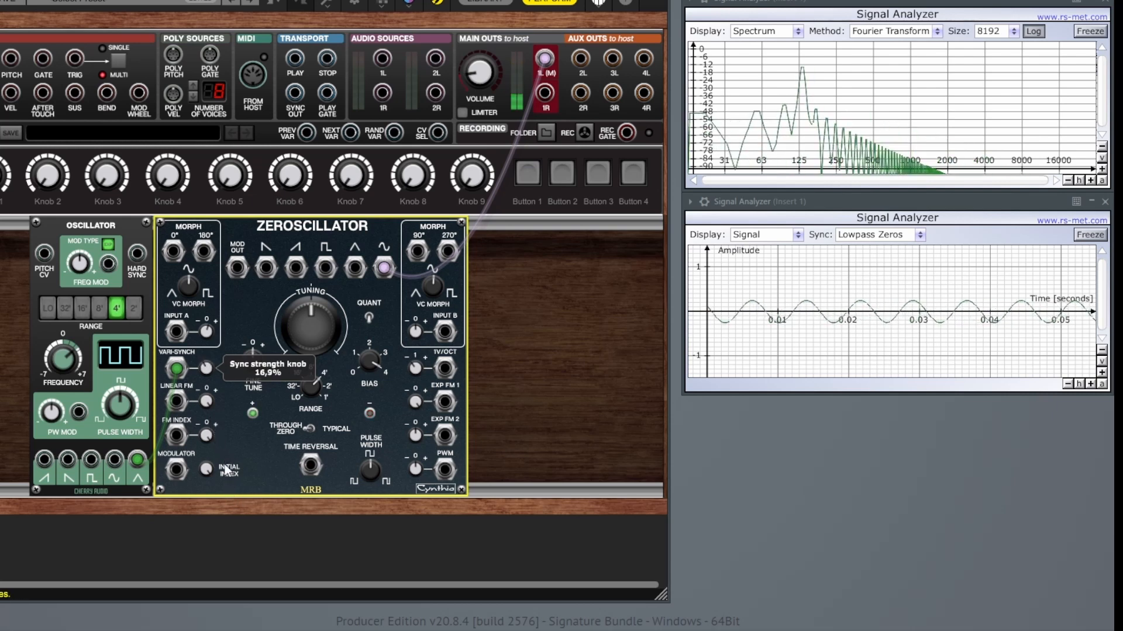
mouse_move(175, 369)
left_mouse_down()
mouse_move(158, 367)
mouse_move(176, 371)
left_mouse_up()
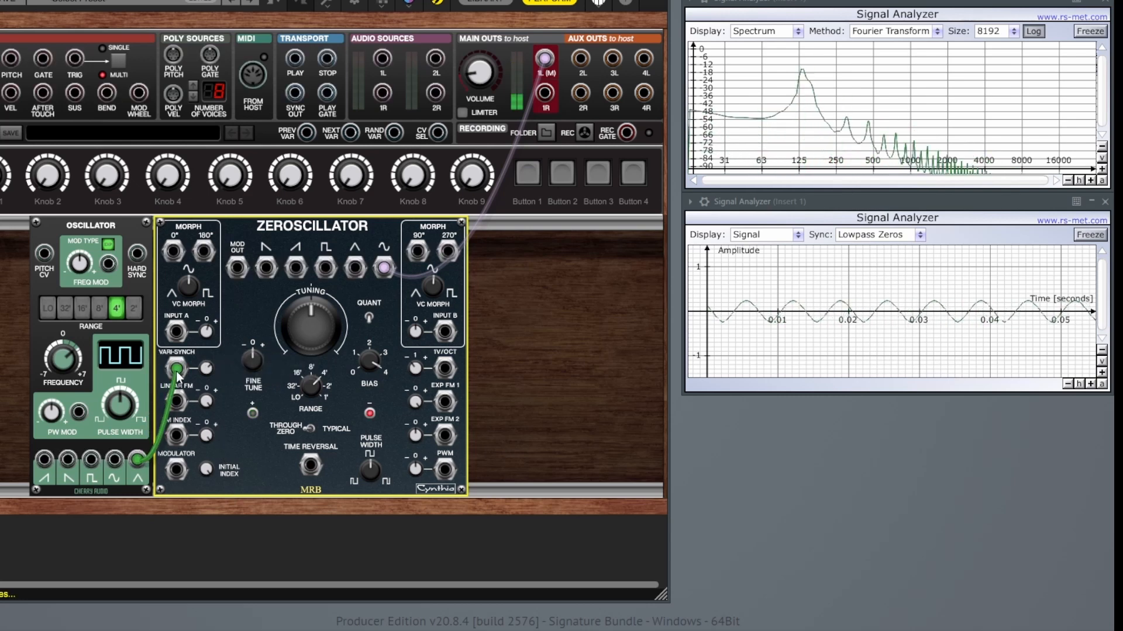
Step: Set the Oscillator's Range to 2' and the Zeroscillator's Range to 2', varying the sync strength between about 20% and 45%
left_click(138, 314)
mouse_move(180, 370)
left_mouse_down()
mouse_move(153, 368)
mouse_move(176, 369)
left_mouse_up()
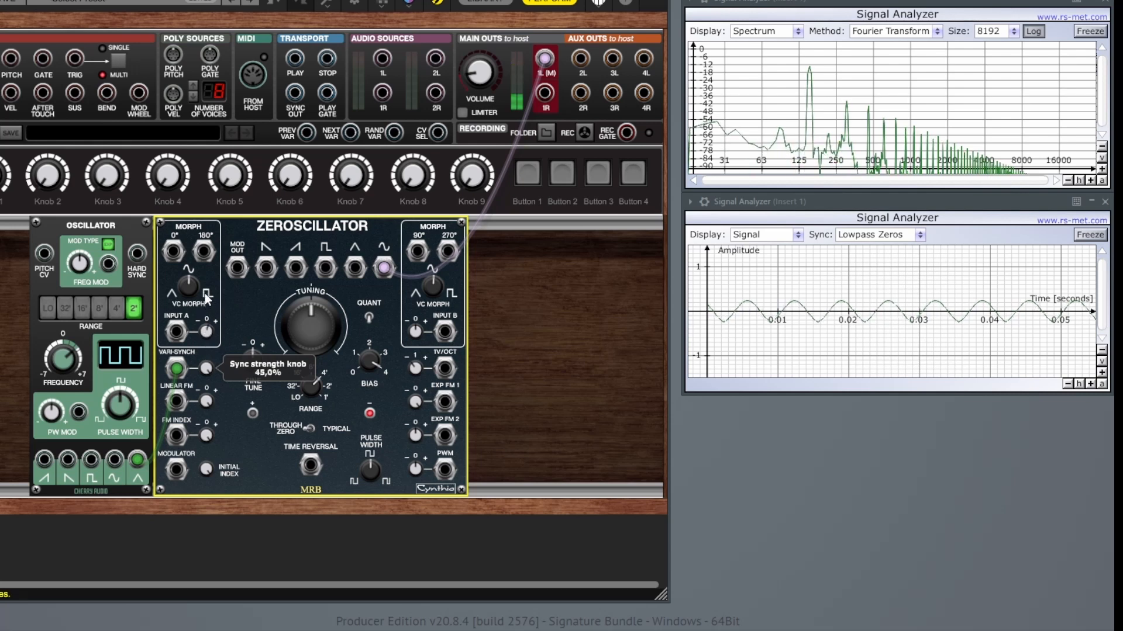
mouse_move(183, 373)
left_mouse_down()
mouse_move(156, 367)
mouse_move(177, 368)
left_mouse_up()
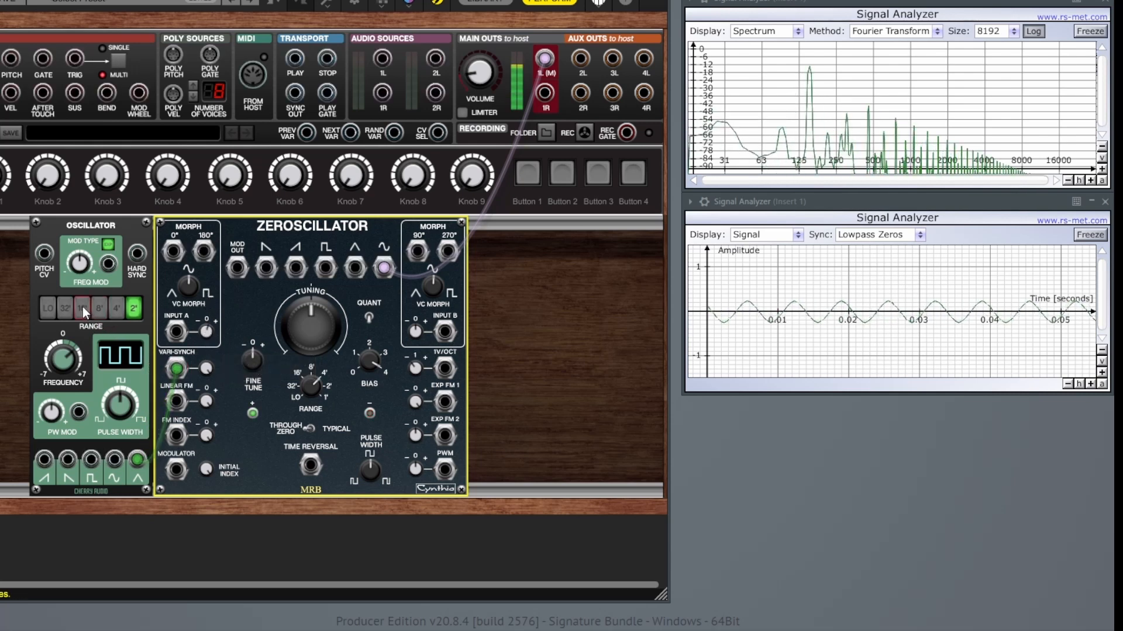
left_click_drag(313, 377, 314, 365)
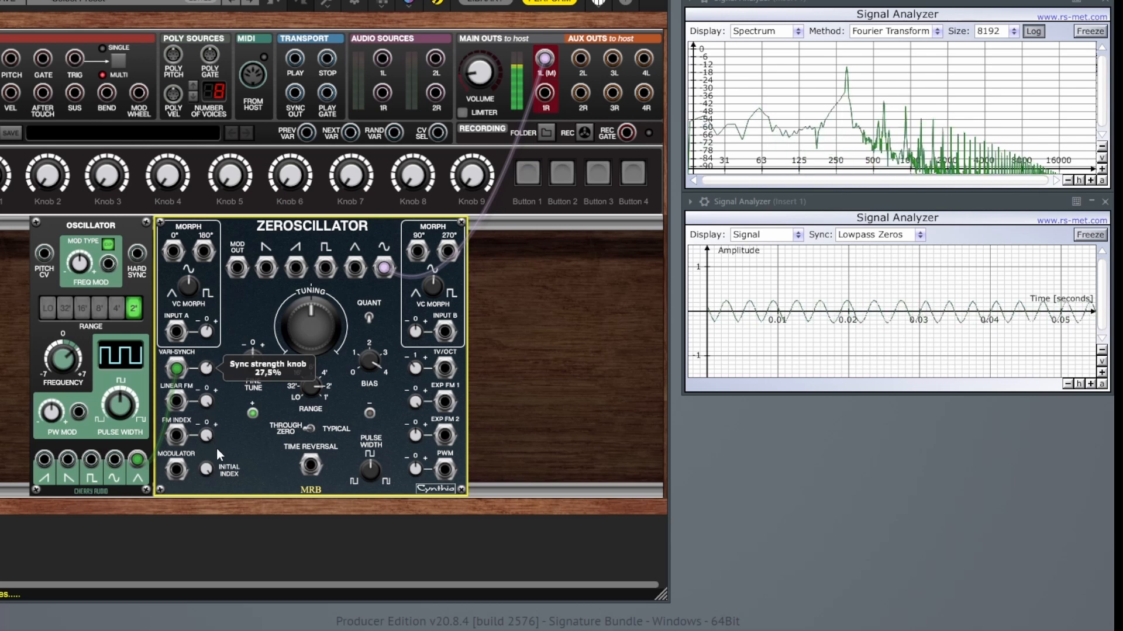
mouse_move(222, 464)
left_mouse_down()
mouse_move(219, 440)
mouse_move(219, 462)
left_mouse_up()
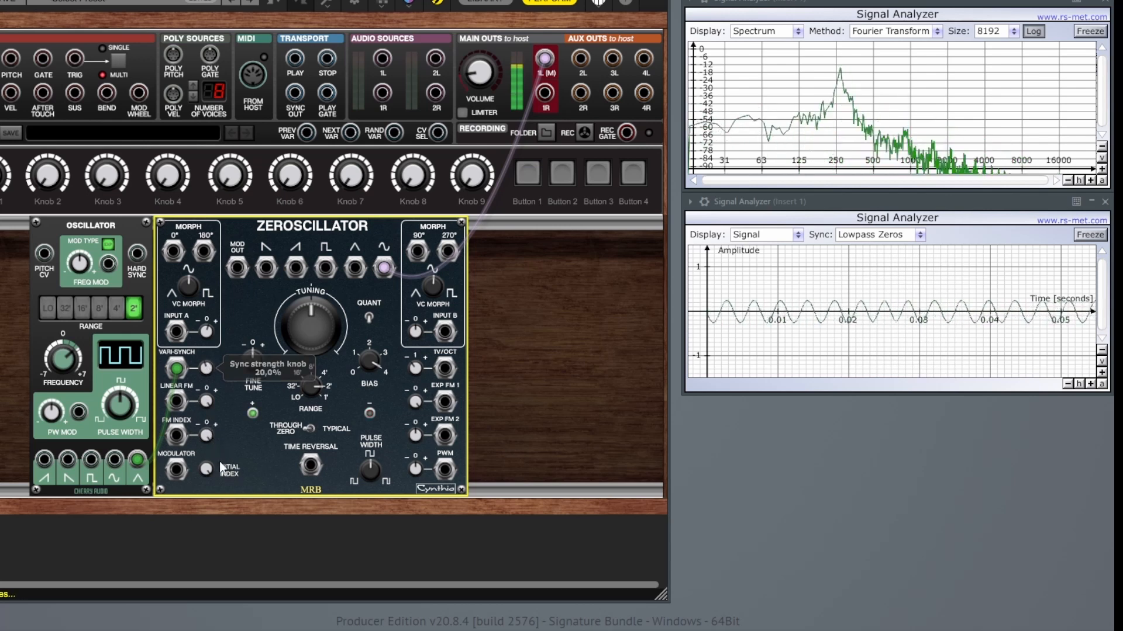
Step: Lower the Oscillator's Range to 16' and compare Vari-Synch with the cable reseated, varying the sync strength, including 25.7%
left_click(98, 309)
left_click(83, 308)
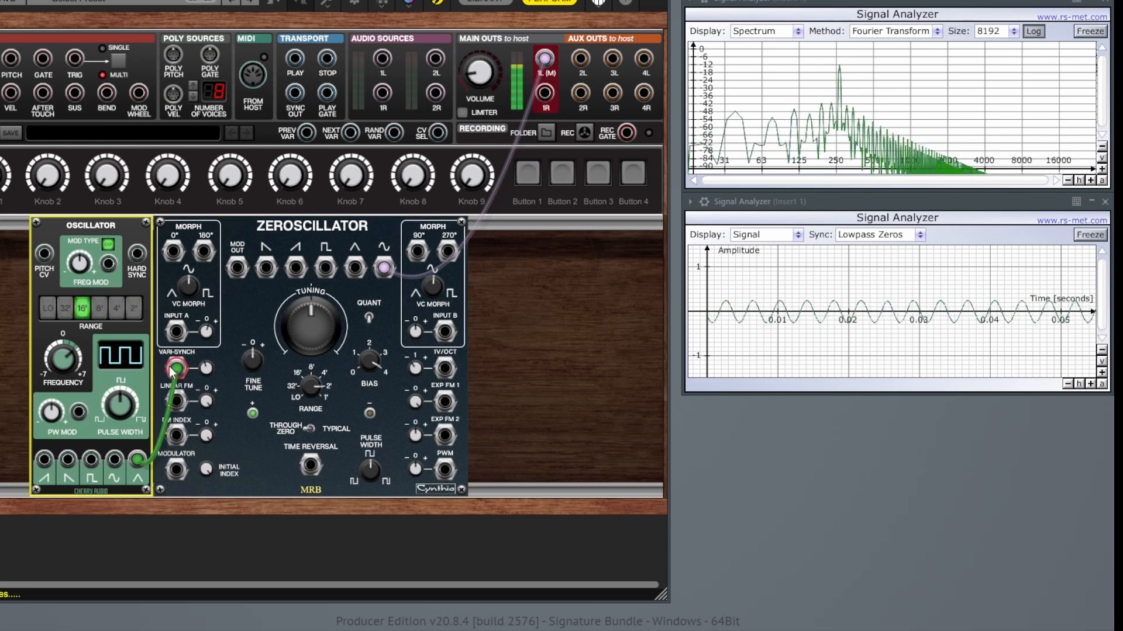
left_click(175, 369)
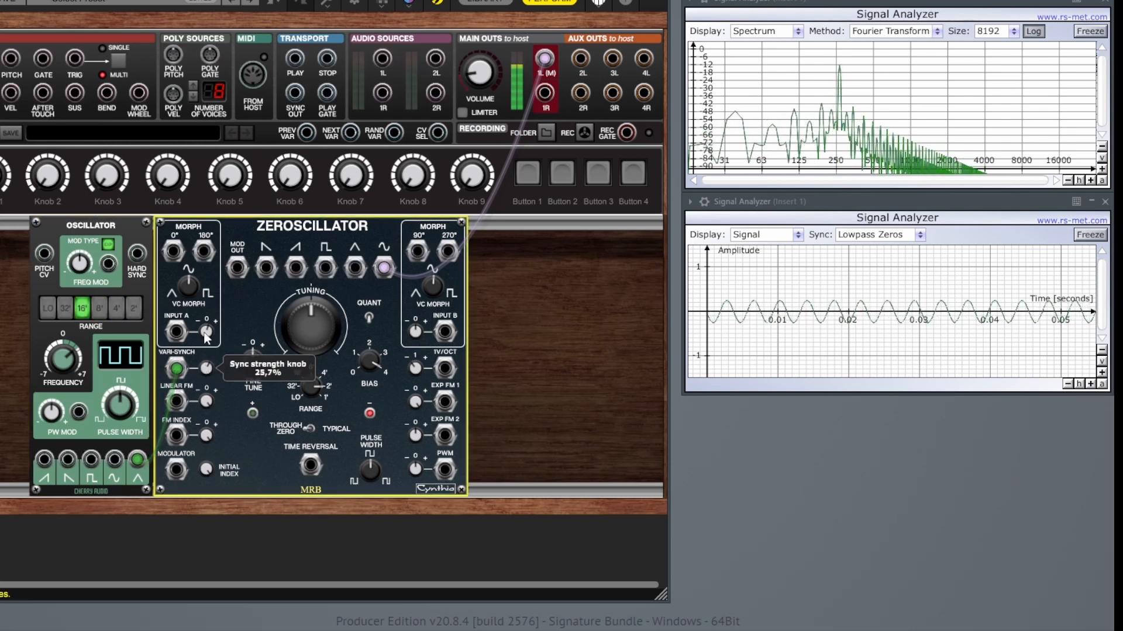
Step: Set the Zeroscillator's Range and the Oscillator's Range to 8', vary the sync strength, including 35.3% and 30.1%, and reseat the Vari-Synch cable
left_click_drag(308, 388, 319, 448)
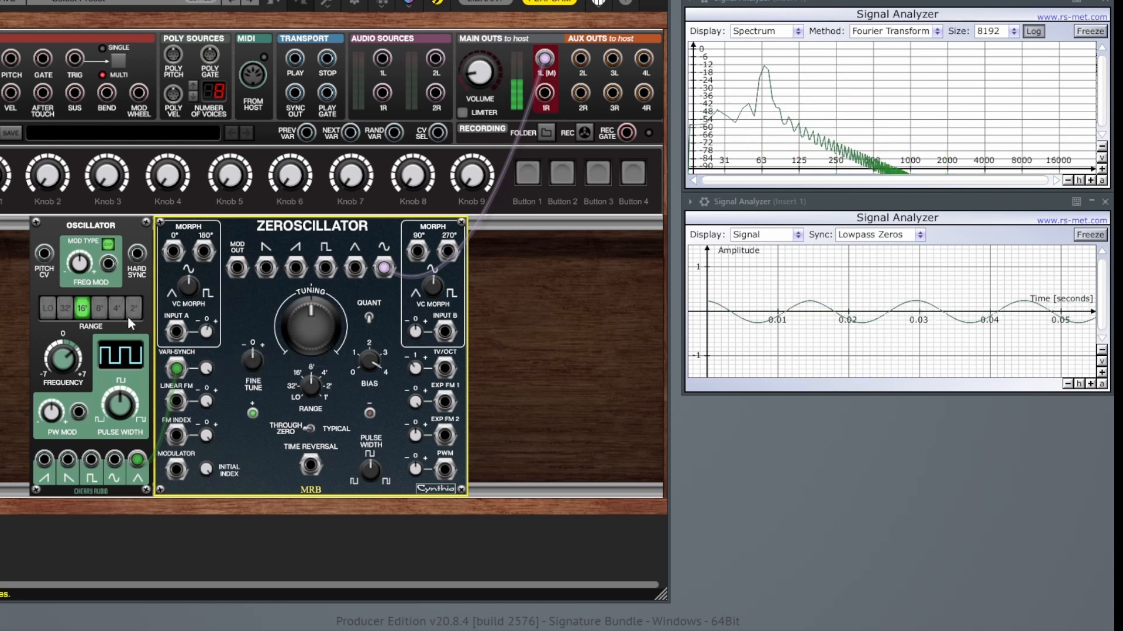
left_click(100, 308)
mouse_move(177, 367)
left_mouse_down()
mouse_move(149, 370)
mouse_move(177, 370)
left_mouse_up()
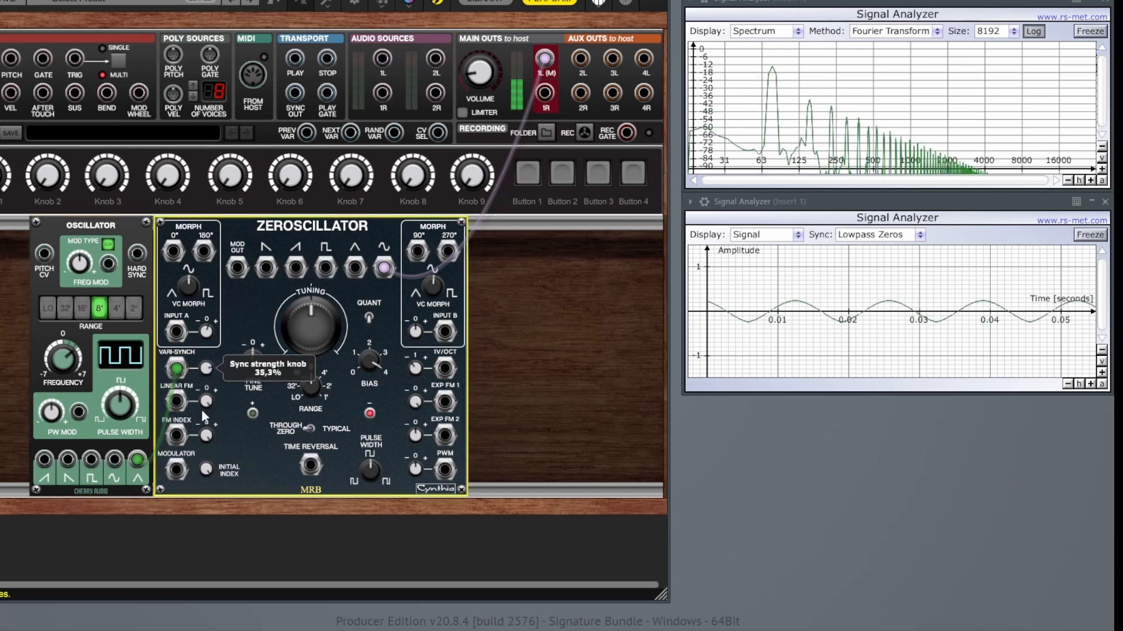
mouse_move(212, 448)
left_mouse_down()
mouse_move(226, 481)
mouse_move(216, 439)
left_mouse_up()
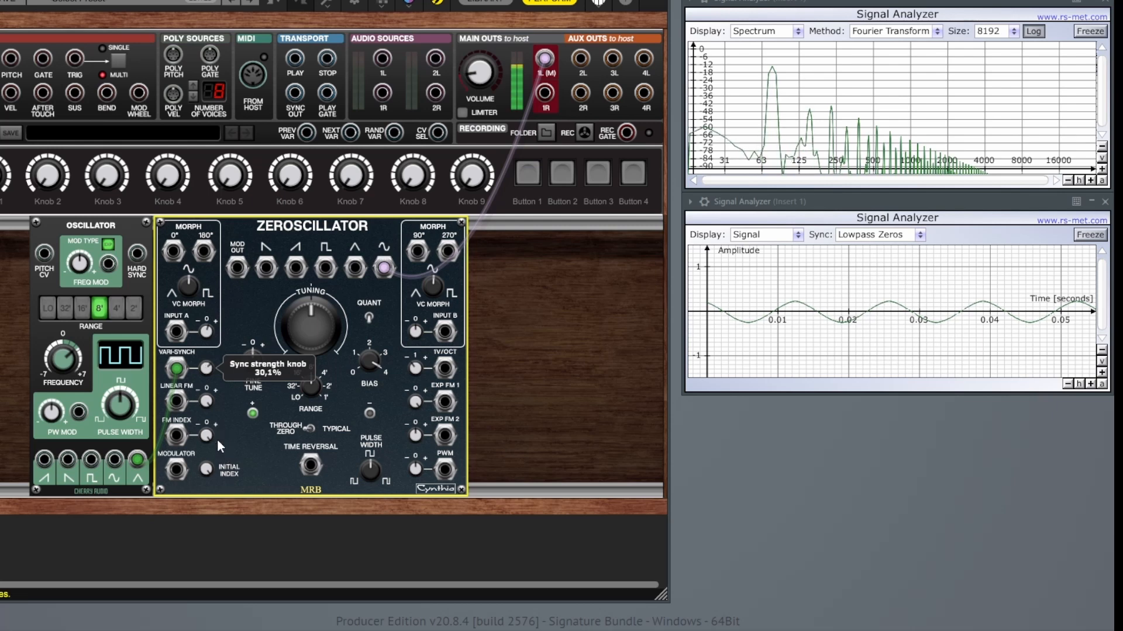
left_click_drag(224, 478, 208, 451)
mouse_move(176, 370)
left_mouse_down()
mouse_move(148, 372)
mouse_move(176, 370)
left_mouse_up()
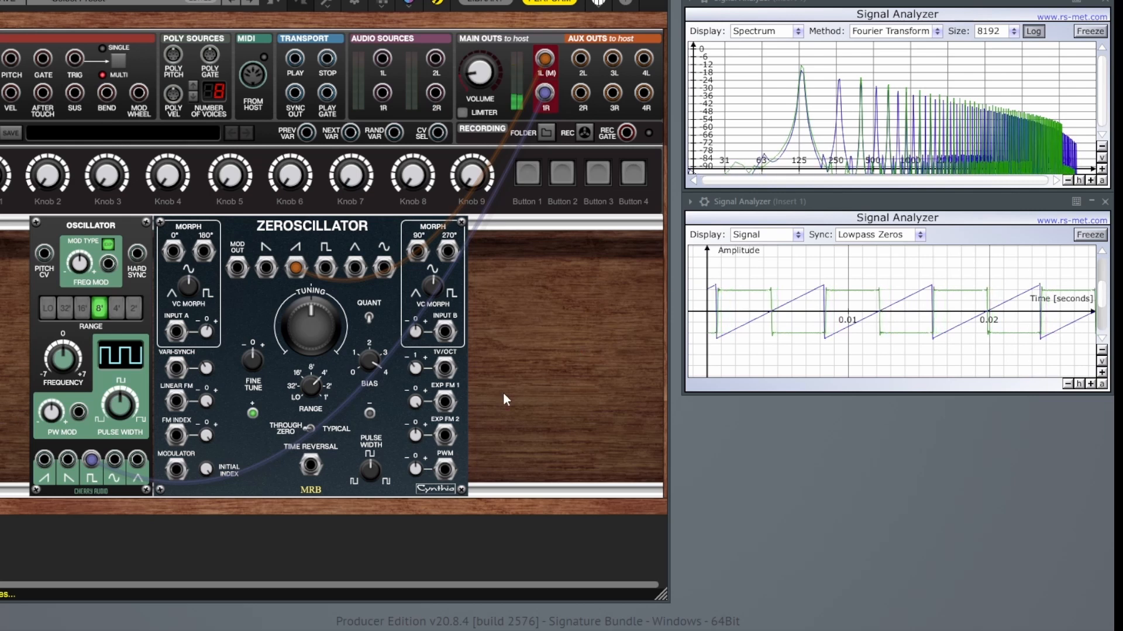
Step: Patch the Oscillator's square output into the Zeroscillator's Time Reversal input, set the Oscillator's Range to 4', and briefly freeze the waveform display
left_click_drag(303, 471, 96, 462)
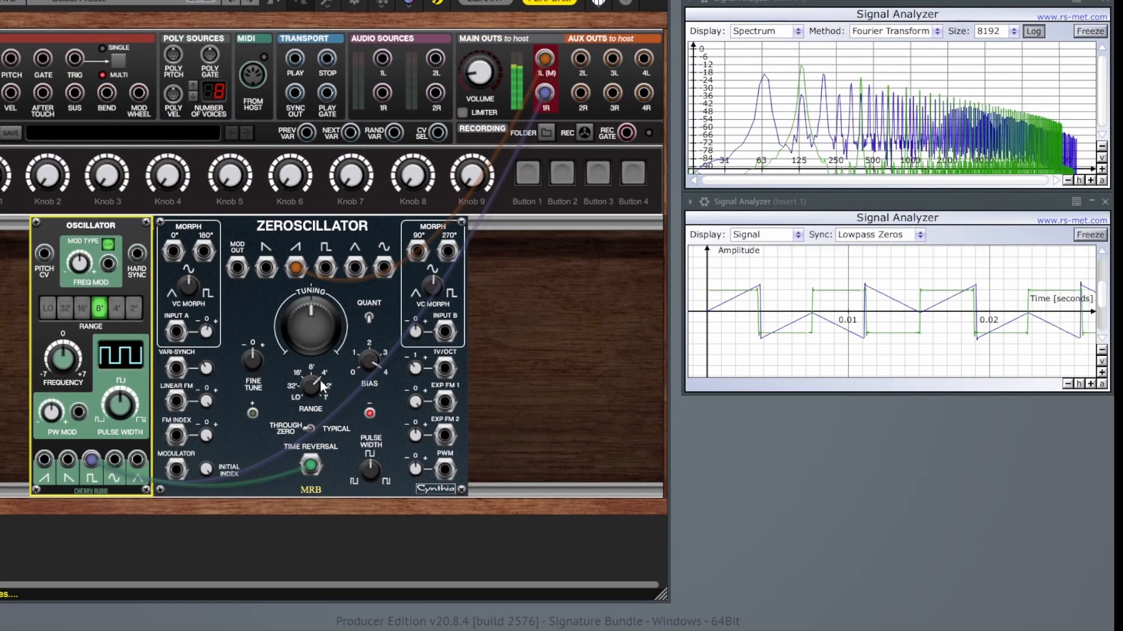
left_click(115, 310)
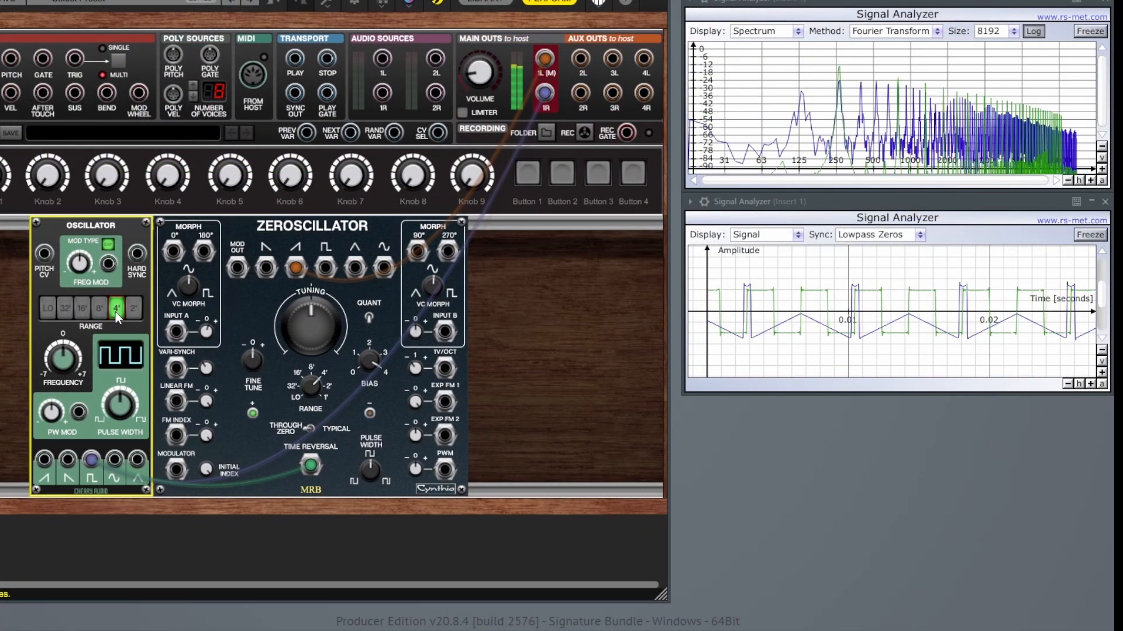
left_click(1098, 236)
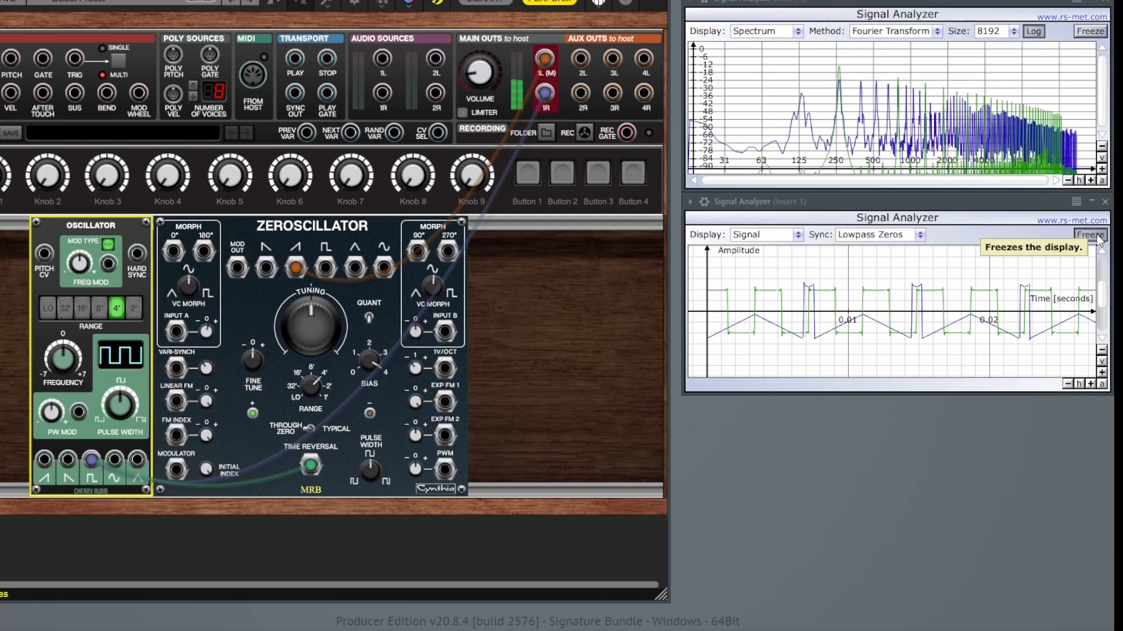
left_click(1098, 237)
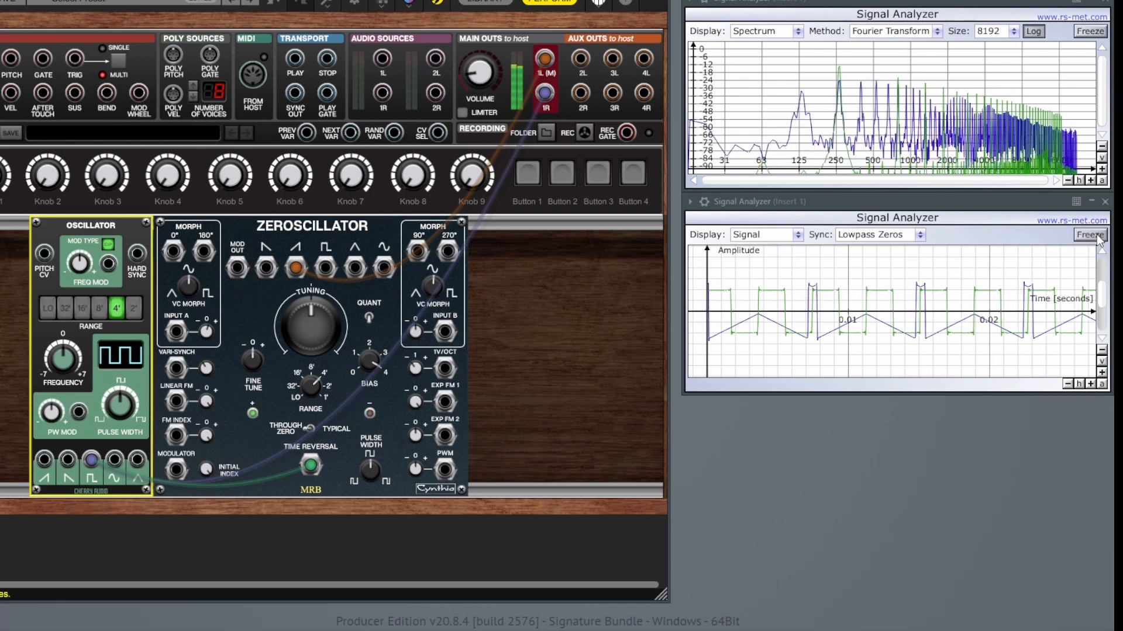
Step: Raise the Oscillator's Range to 2' and reconnect the Time Reversal cable repeatedly to shift where the reversal starts
left_click(134, 309)
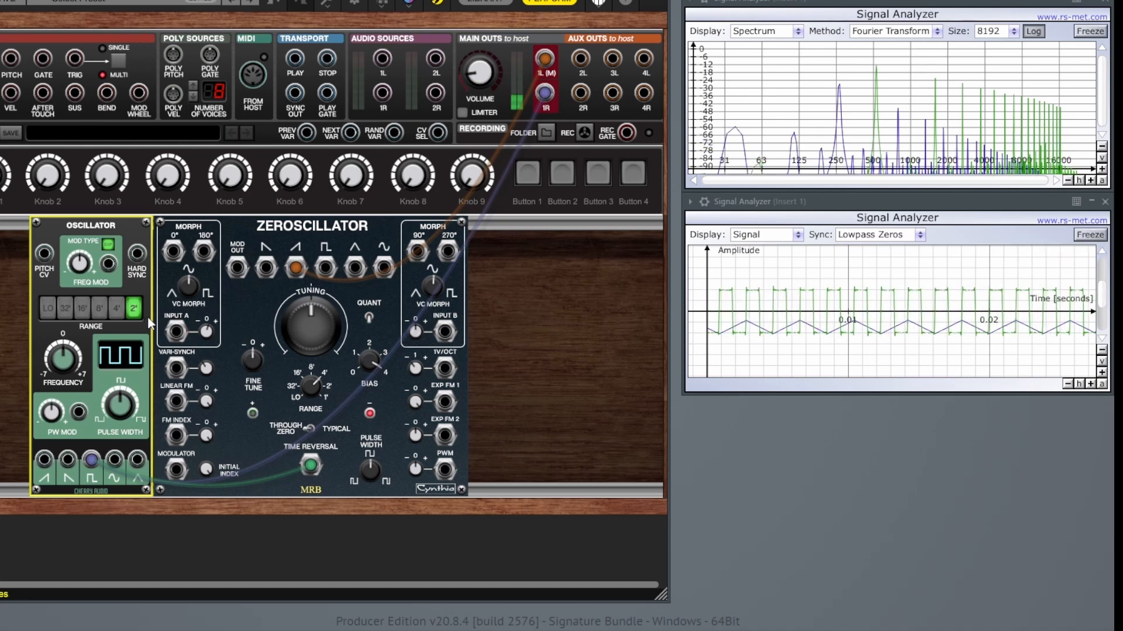
mouse_move(311, 466)
left_mouse_down()
mouse_move(289, 476)
mouse_move(311, 469)
left_mouse_up()
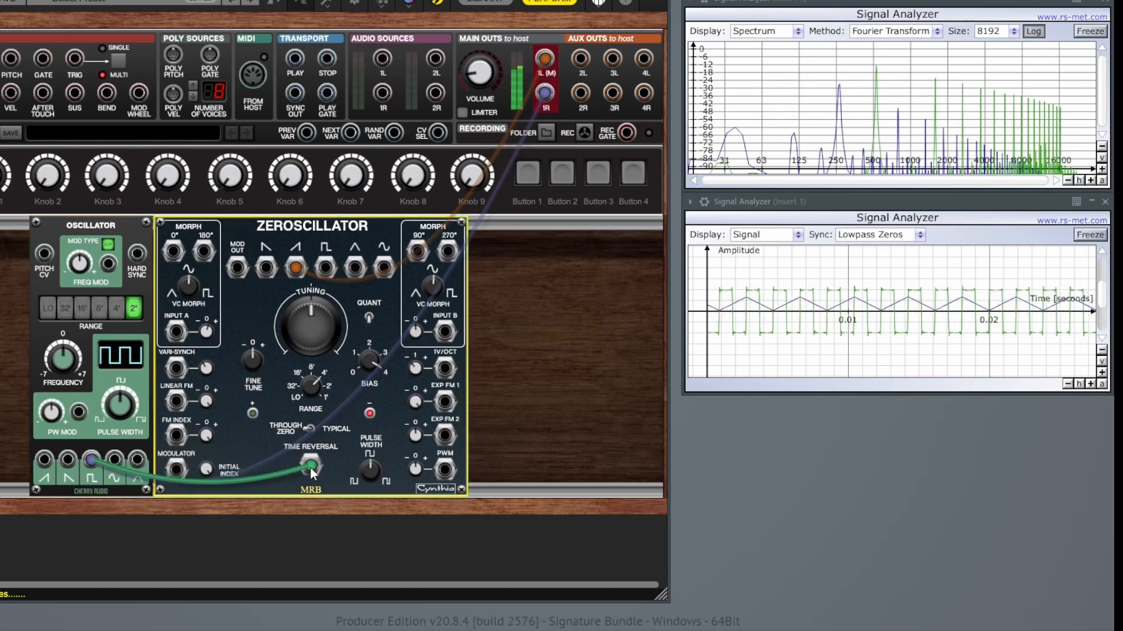
left_click_drag(312, 466, 314, 467)
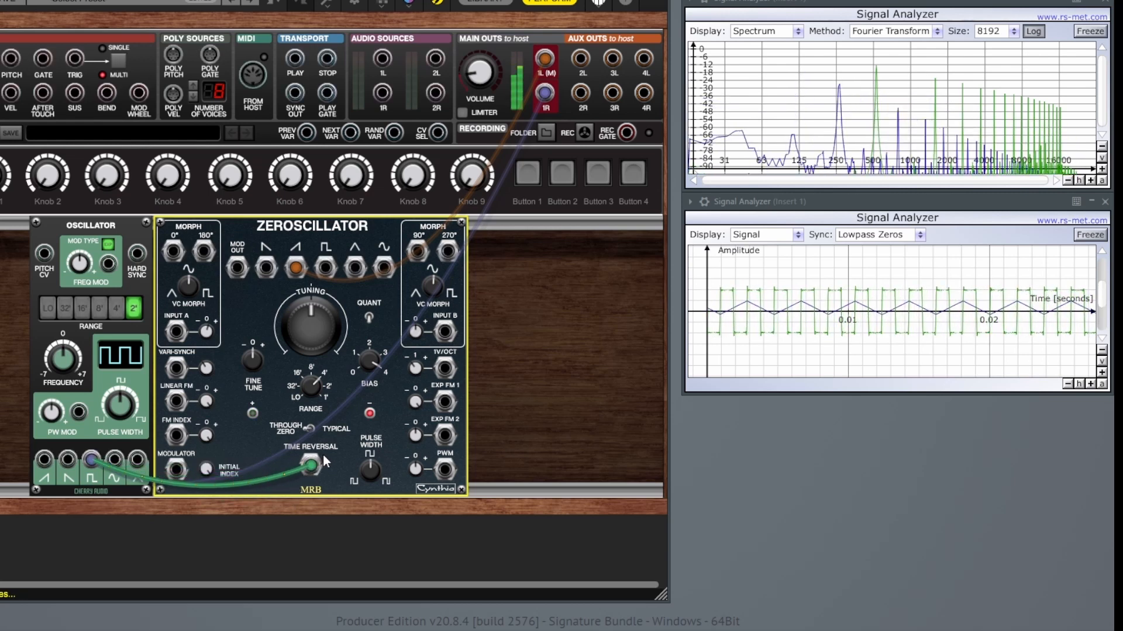
Step: Step the Oscillator's Range down through 8', 16' and 32' to slow the time reversal
left_click(100, 308)
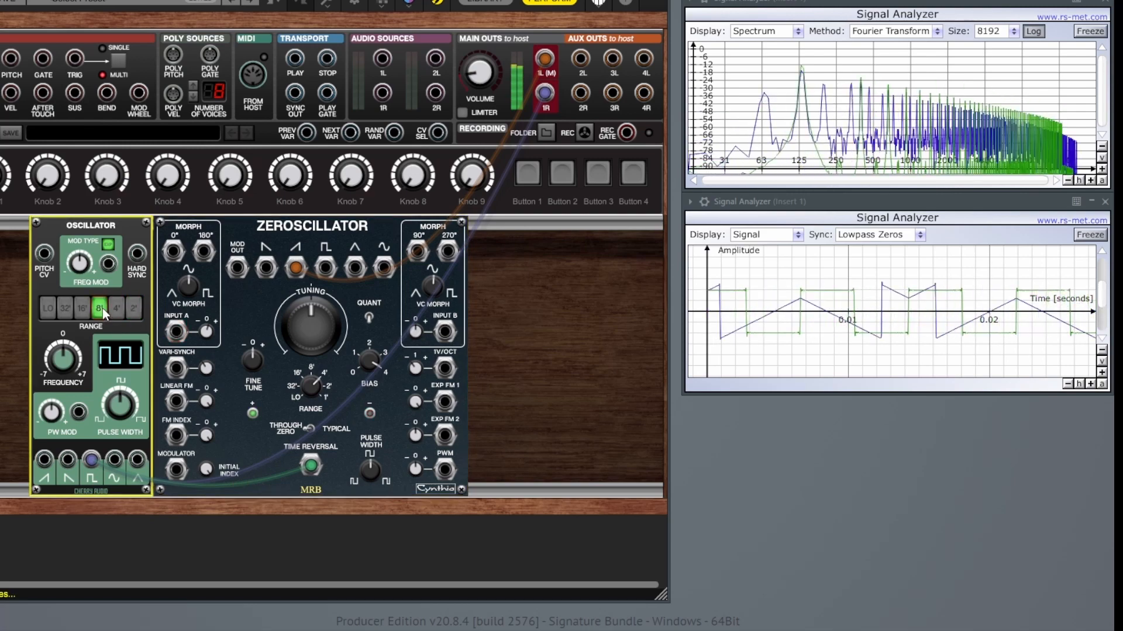
left_click(85, 308)
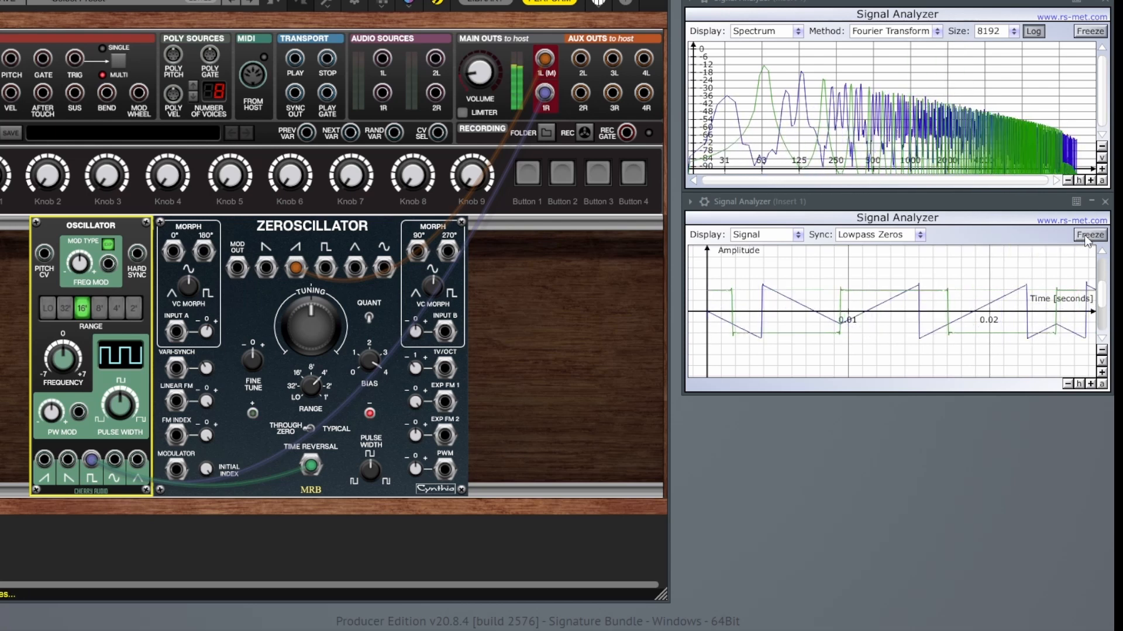
left_click(66, 307)
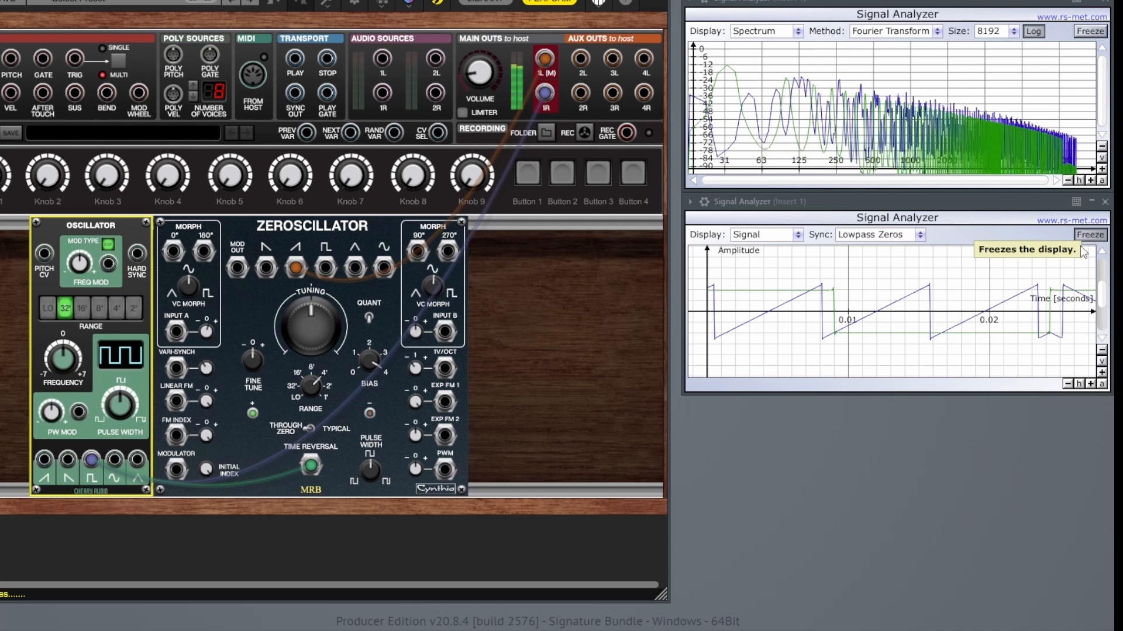
Step: Set the Oscillator's Range to 4' and sweep the Zeroscillator's Range under time reversal, raising it to octave 6.00
left_click(118, 311)
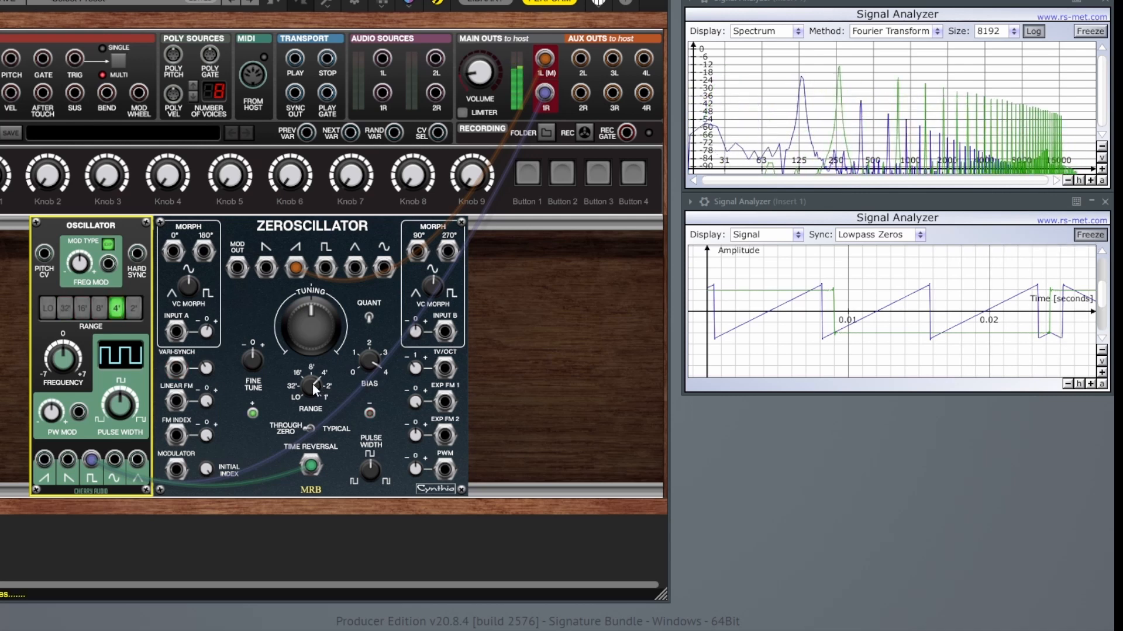
left_click_drag(307, 390, 308, 380)
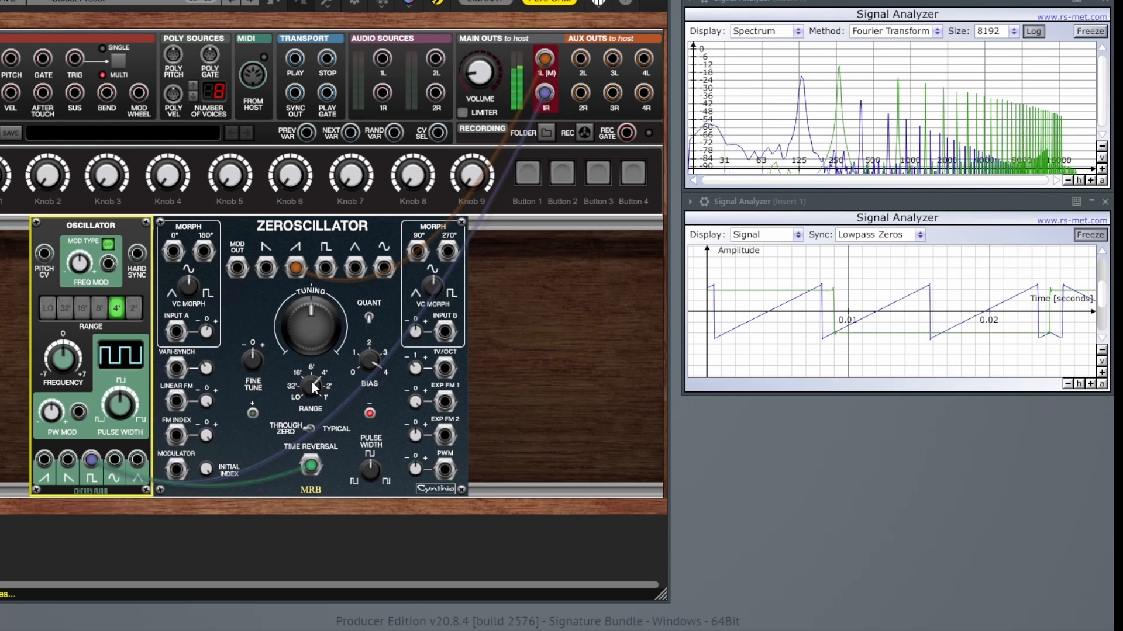
left_click_drag(315, 387, 309, 414)
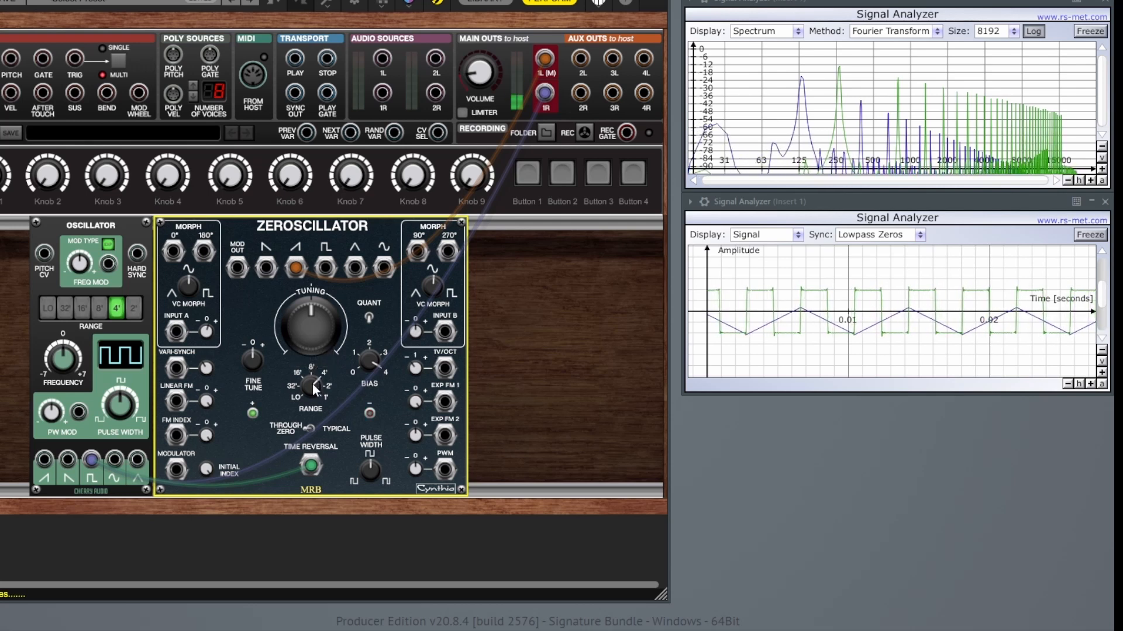
left_click_drag(316, 385, 307, 406)
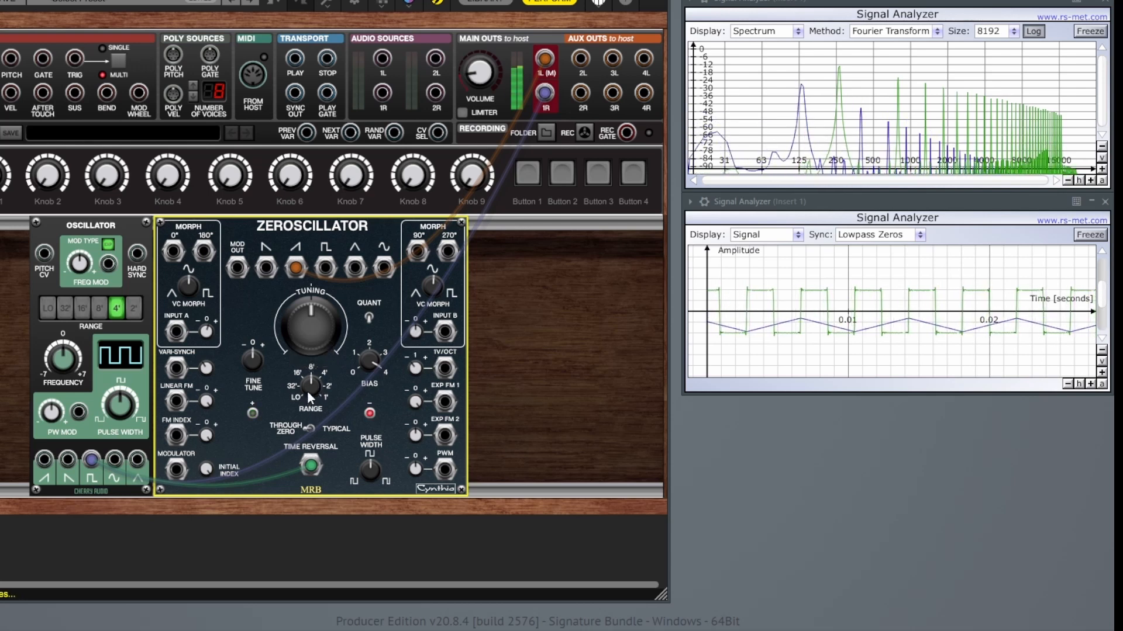
left_click_drag(314, 387, 299, 404)
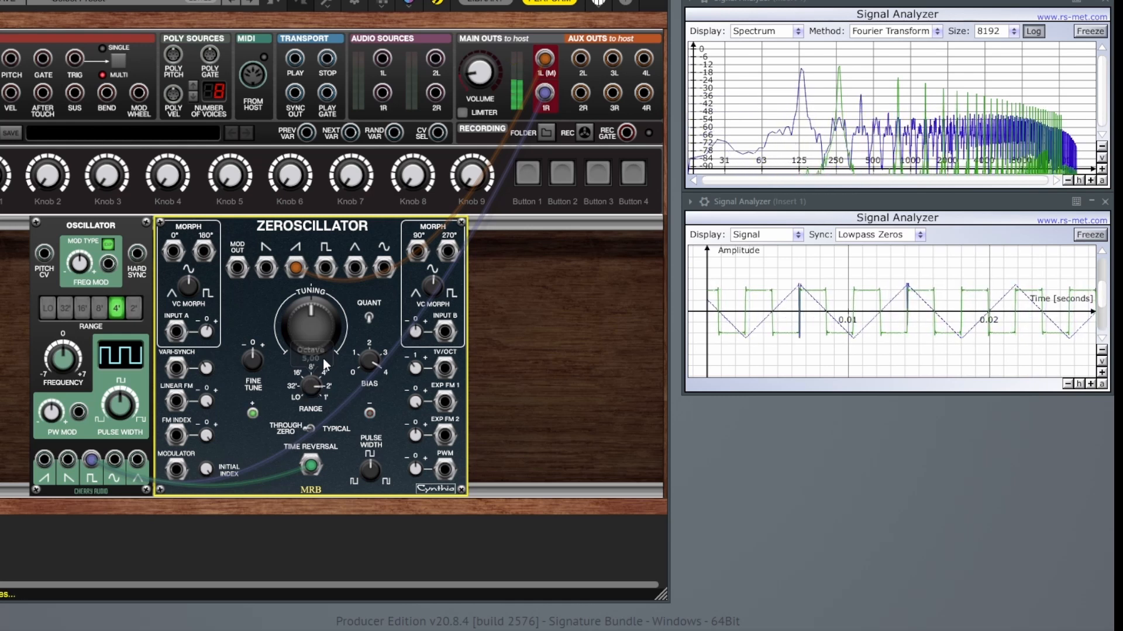
left_click_drag(323, 393, 328, 355)
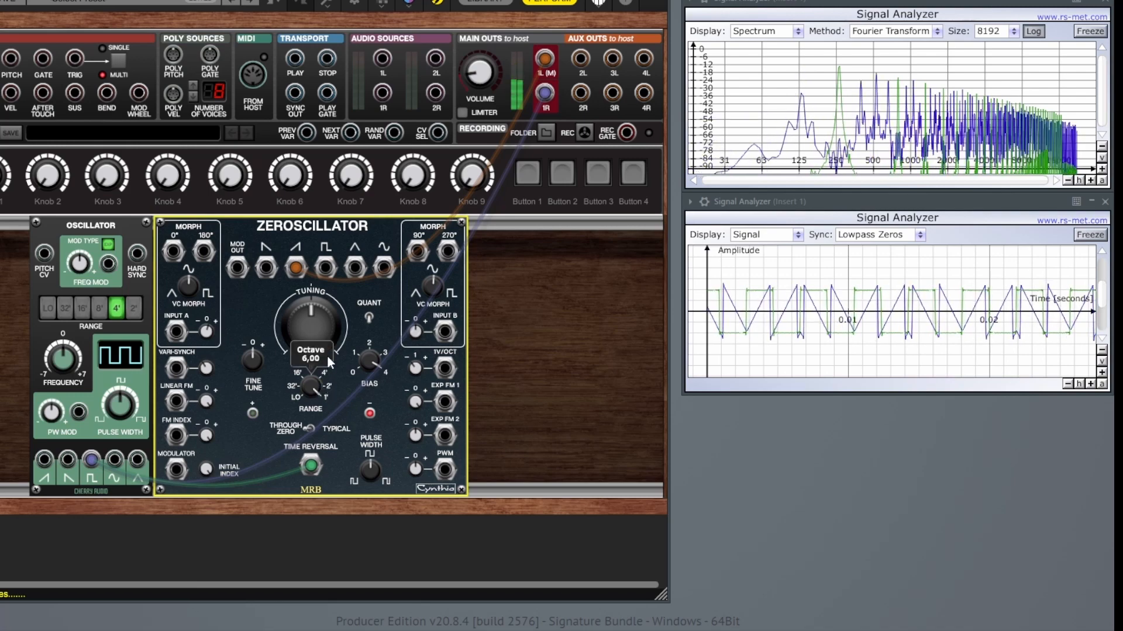
Step: Lower the Zeroscillator's Range under time reversal and raise its Coarse Tune to 6.63 semitones
left_click_drag(315, 388, 303, 419)
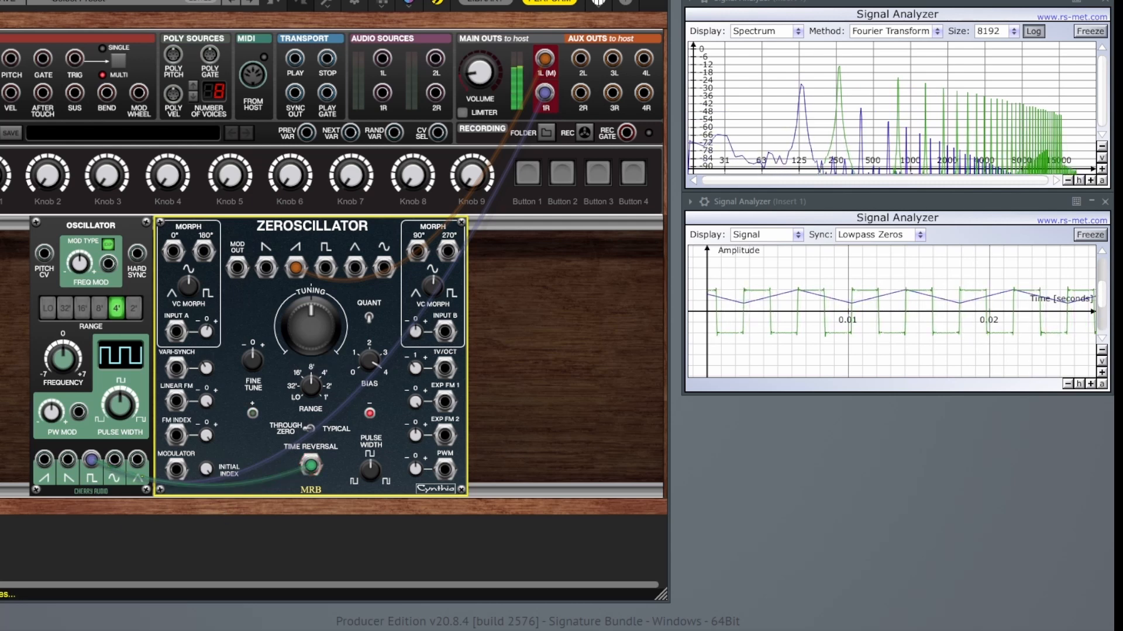
left_click_drag(308, 327, 318, 299)
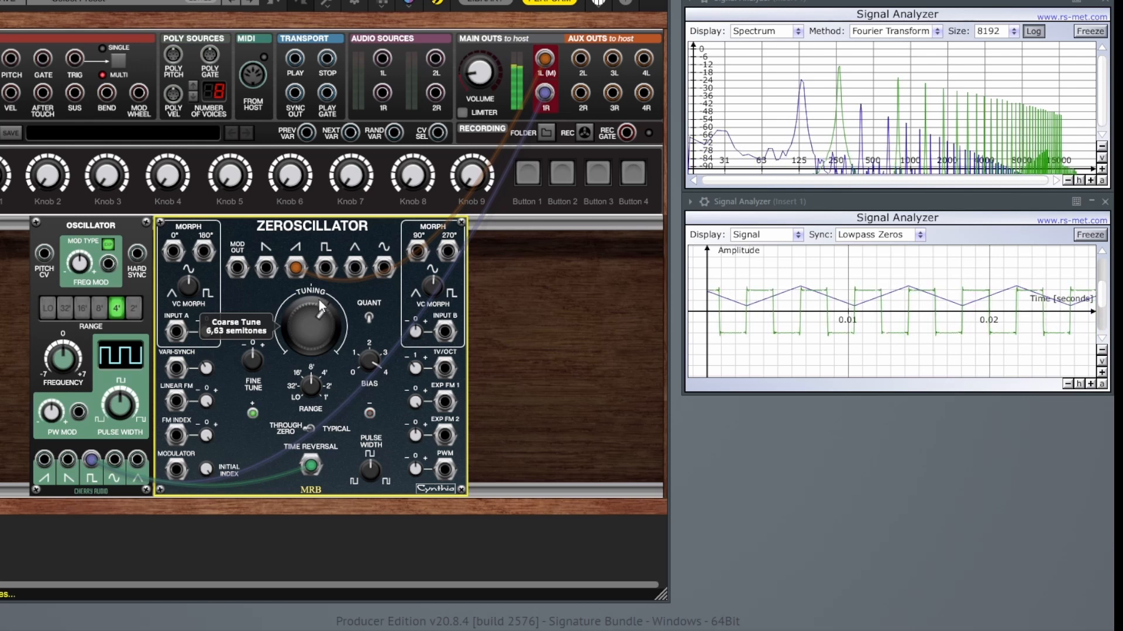
Step: Set the Zeroscillator's Range to octave 4.00 and sweep the Oscillator's Frequency between -4.70 and 5.22, returning it to 0
left_click(66, 359)
left_click_drag(65, 359, 62, 420)
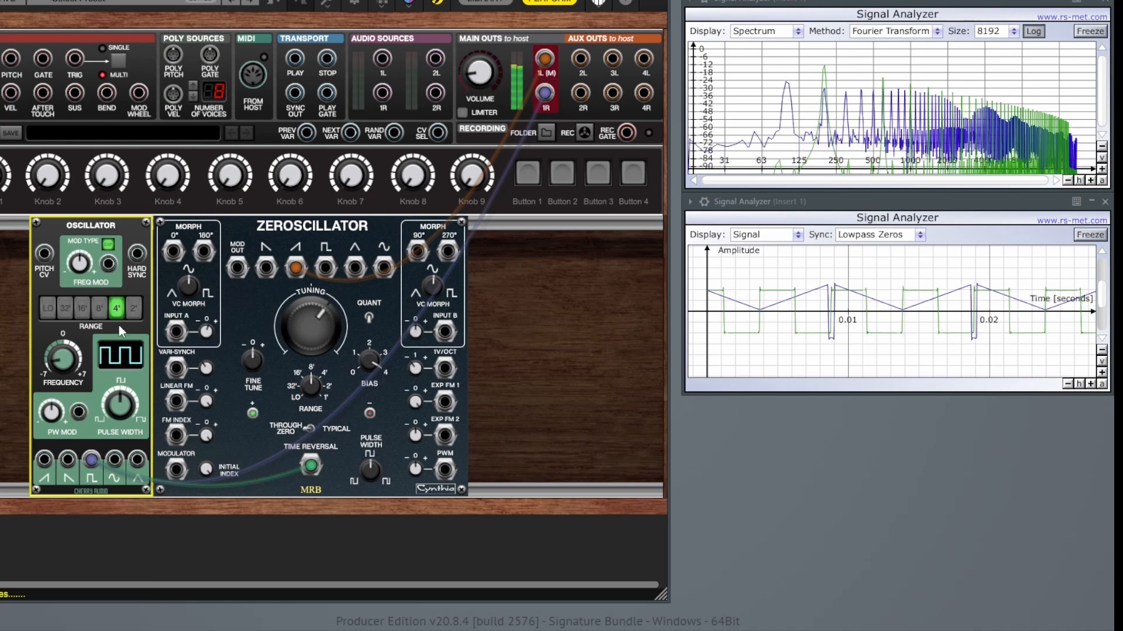
left_click(319, 399)
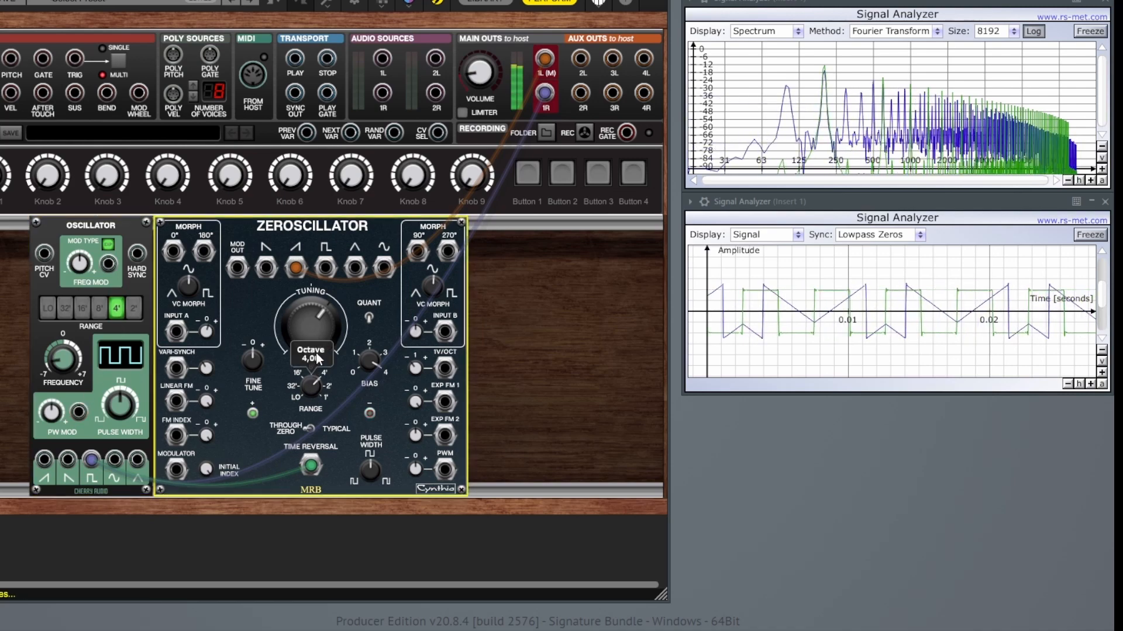
left_click(60, 361)
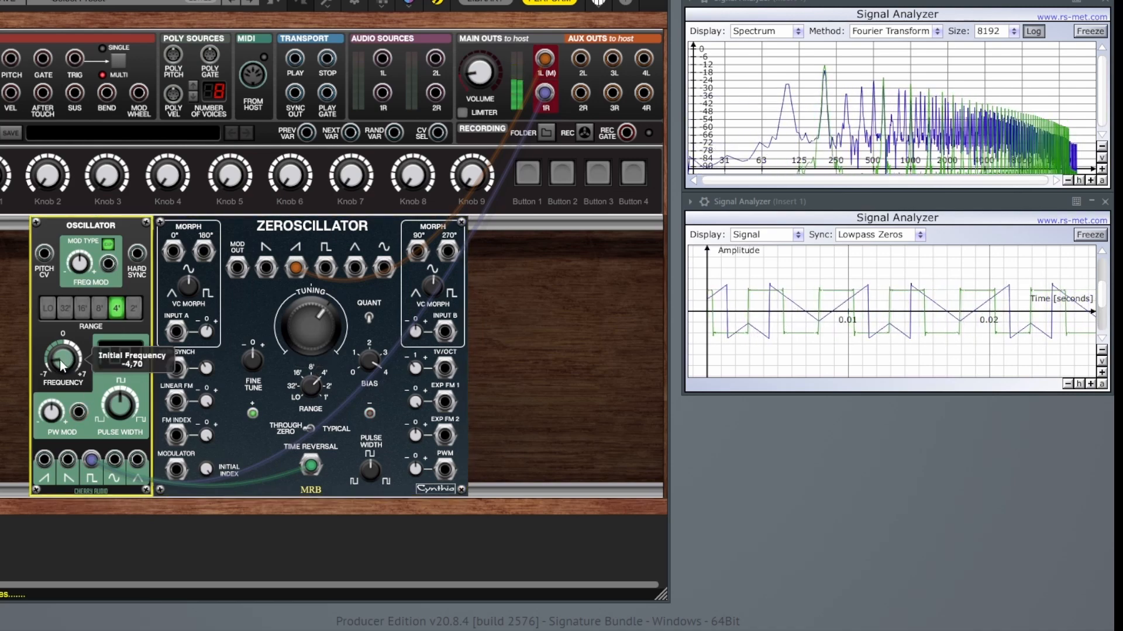
left_click_drag(71, 314, 84, 263)
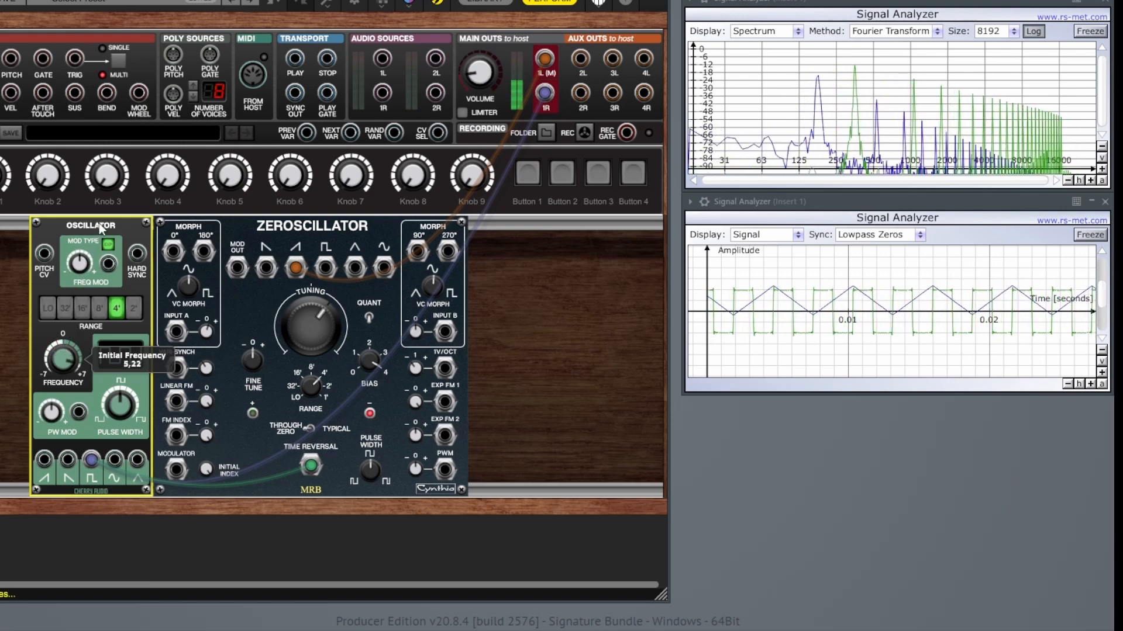
left_click_drag(103, 218, 89, 294)
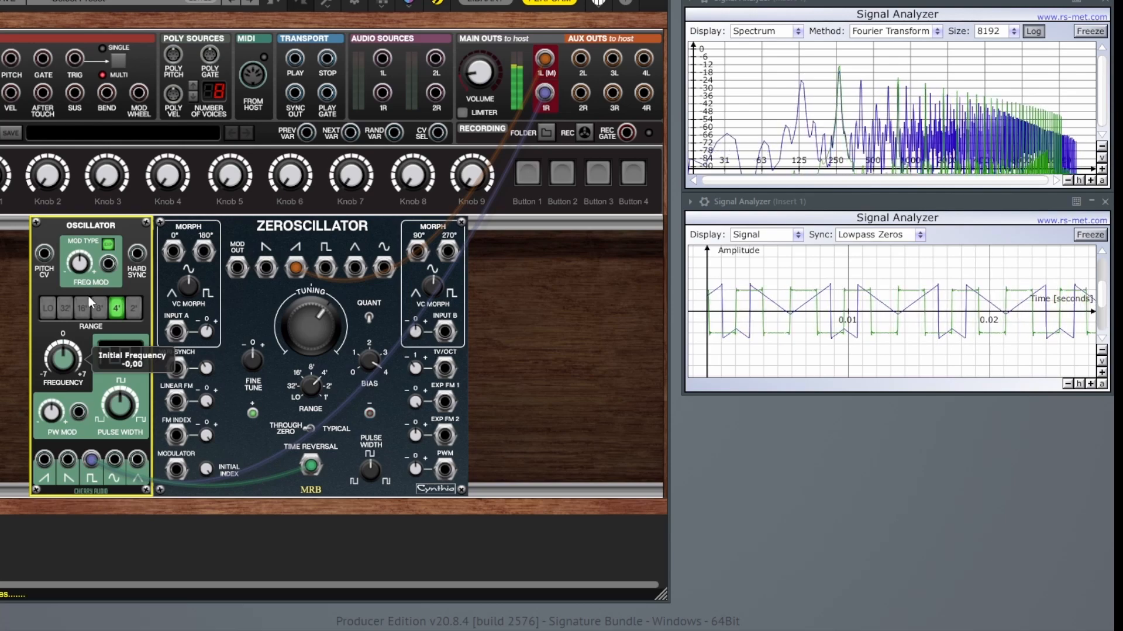
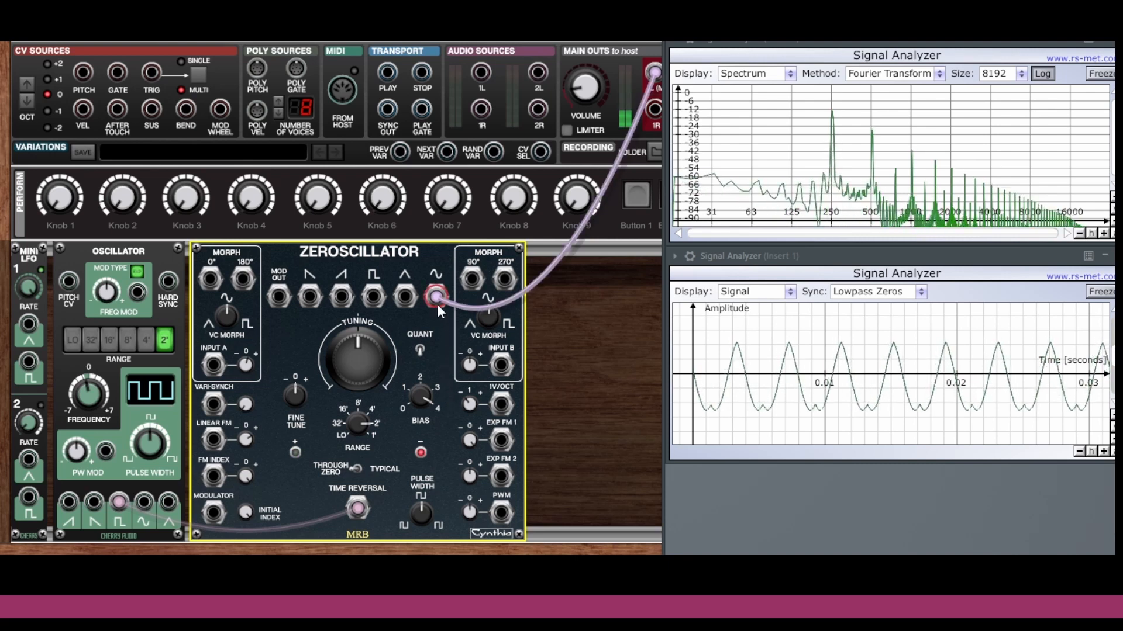
Step: Move the main output cable from the Zeroscillator's sine output through triangle, square and rising sawtooth to the falling sawtooth output
left_click_drag(437, 300, 405, 299)
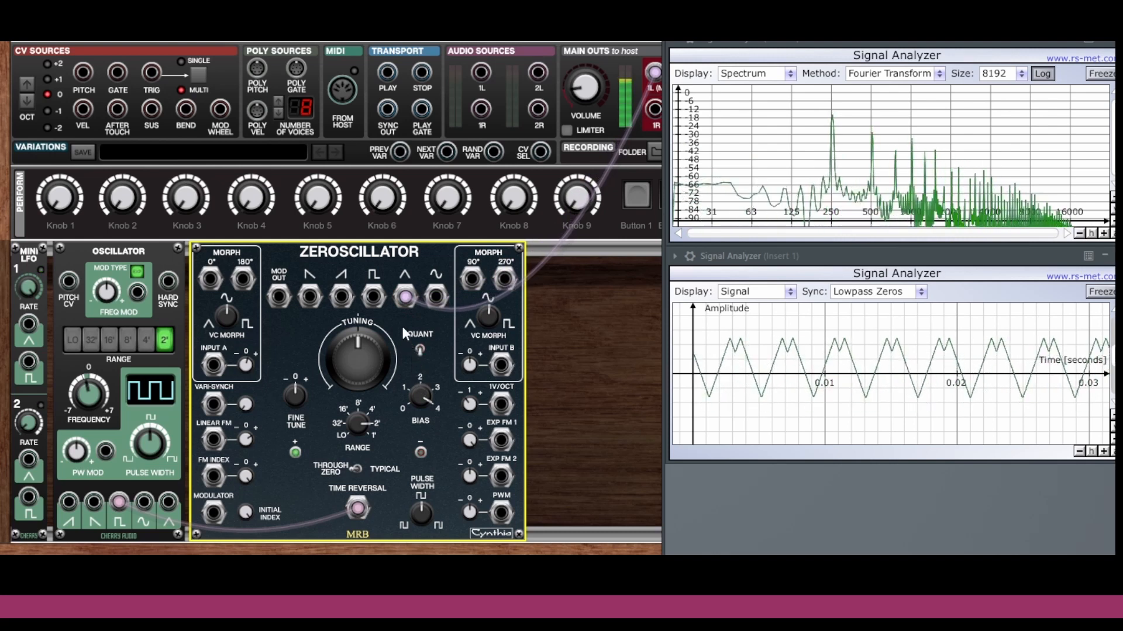
left_click_drag(405, 299, 373, 304)
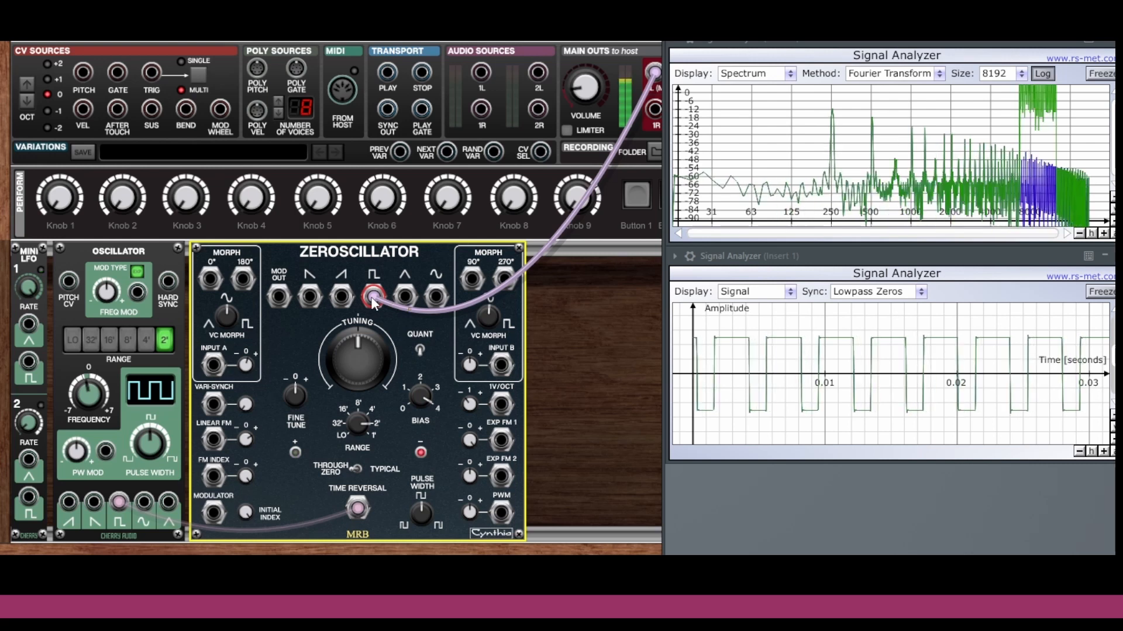
left_click_drag(370, 297, 343, 304)
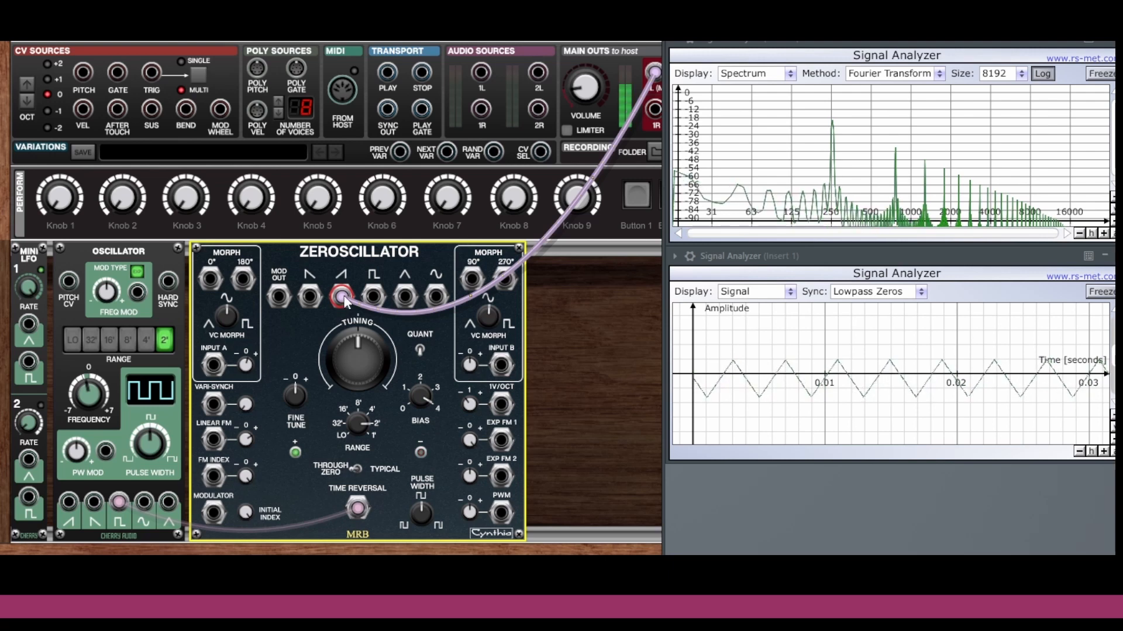
left_click_drag(345, 299, 315, 297)
Step: Replug the Time Reversal cable at each waveform while moving the main output cable back through rising sawtooth, square and triangle to sine
mouse_move(358, 508)
left_mouse_down()
mouse_move(352, 489)
mouse_move(362, 509)
left_mouse_up()
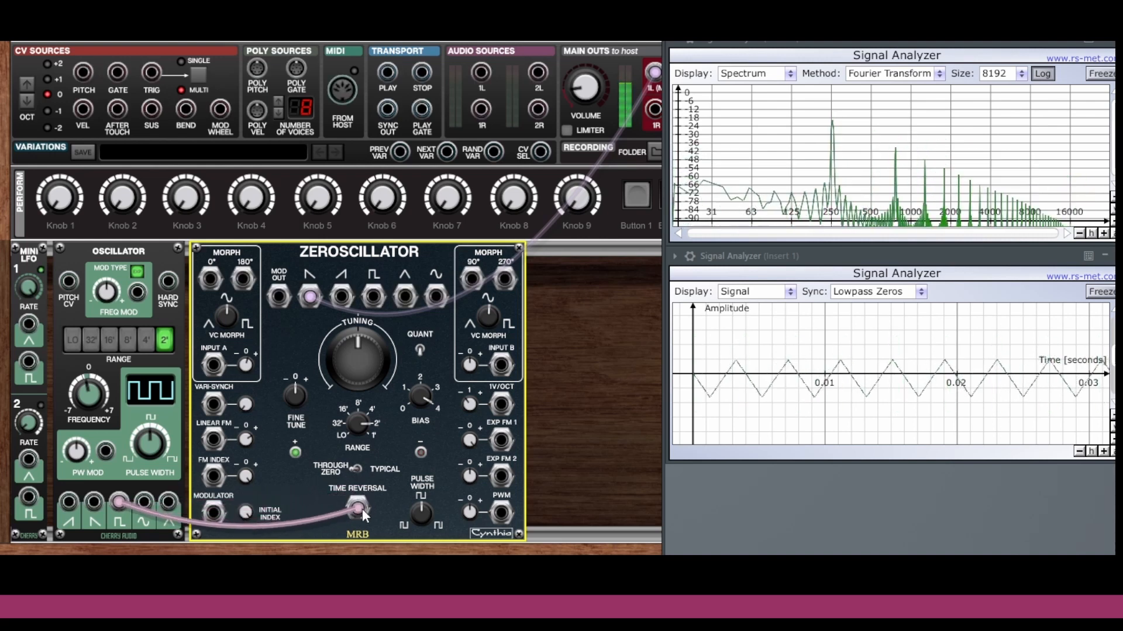
left_click_drag(311, 298, 341, 298)
mouse_move(362, 511)
left_mouse_down()
mouse_move(341, 469)
mouse_move(358, 507)
left_mouse_up()
left_click_drag(342, 294, 377, 298)
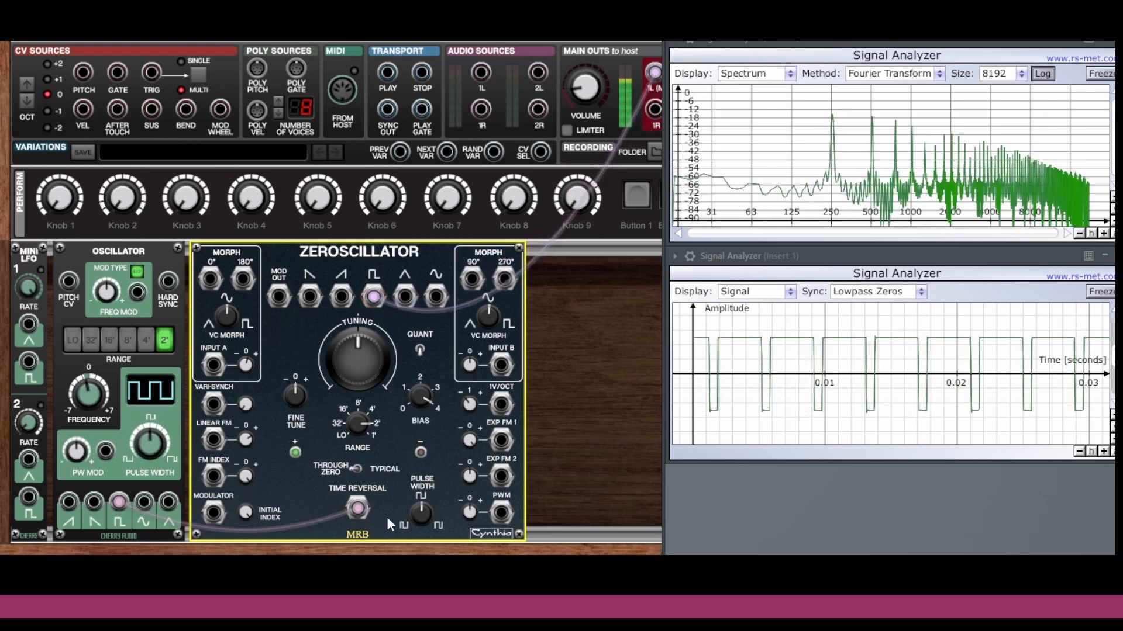
left_click_drag(357, 509, 357, 509)
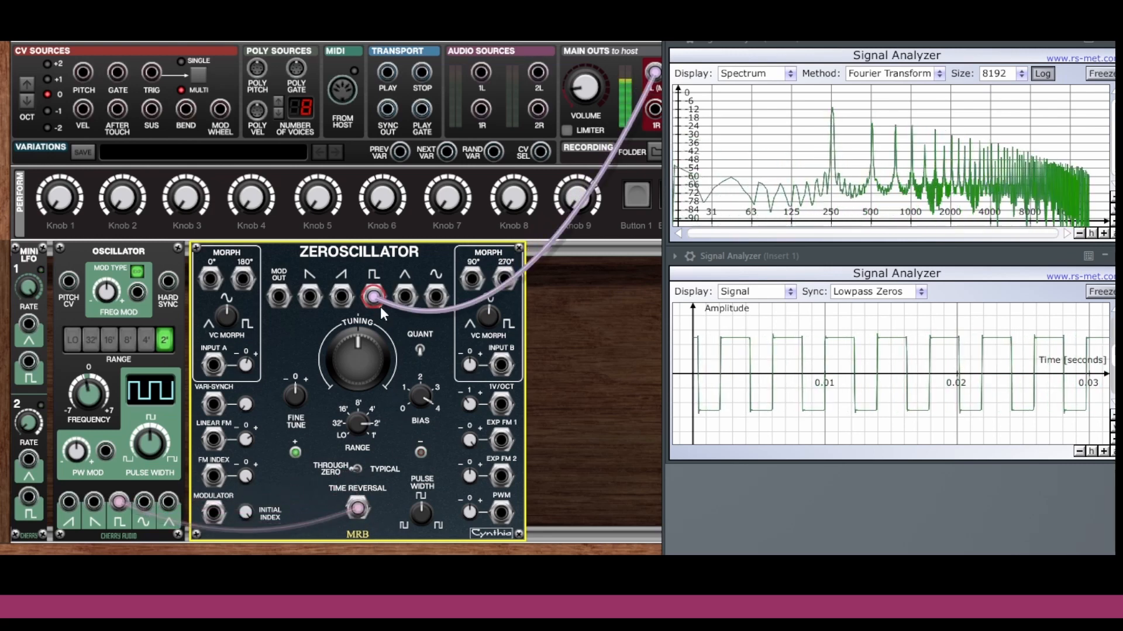
left_click_drag(371, 299, 408, 300)
mouse_move(357, 509)
left_mouse_down()
mouse_move(357, 495)
mouse_move(360, 504)
left_mouse_up()
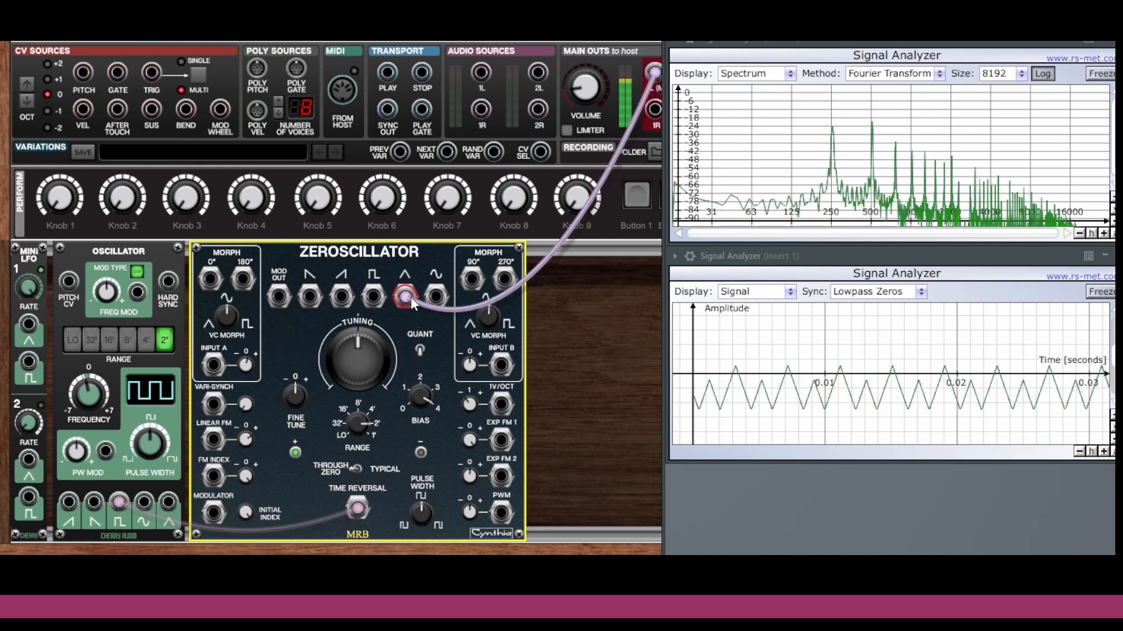
left_click_drag(406, 302, 435, 302)
mouse_move(357, 508)
left_mouse_down()
mouse_move(354, 475)
mouse_move(360, 506)
left_mouse_up()
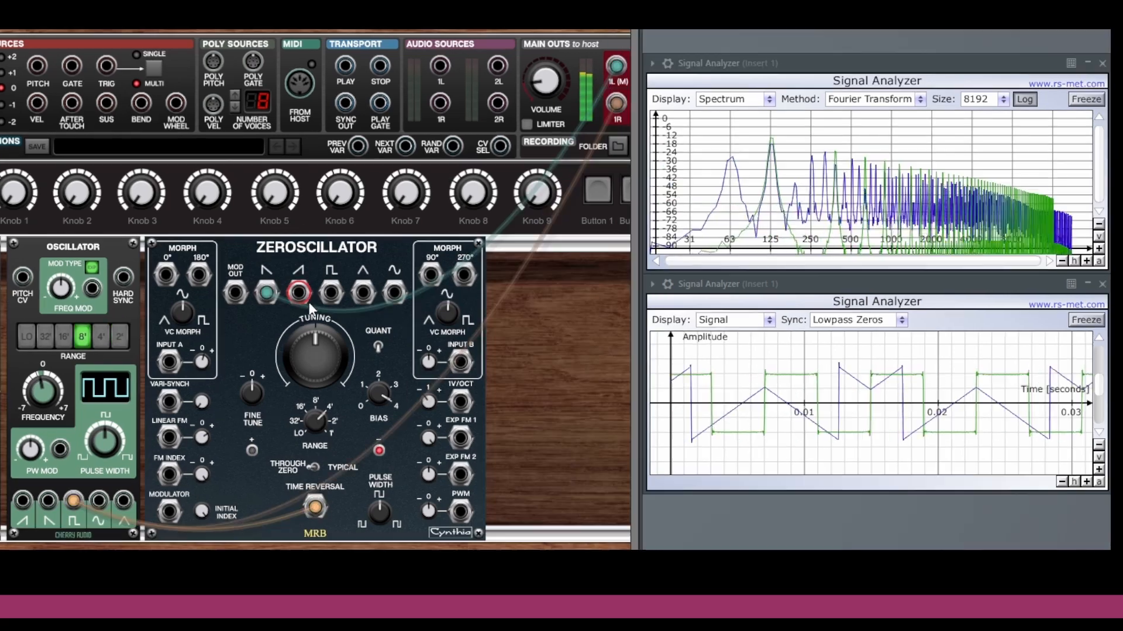
Step: Widen the rack window slightly and reframe it to show both the Zeroscillator and the main outputs
left_click(615, 105)
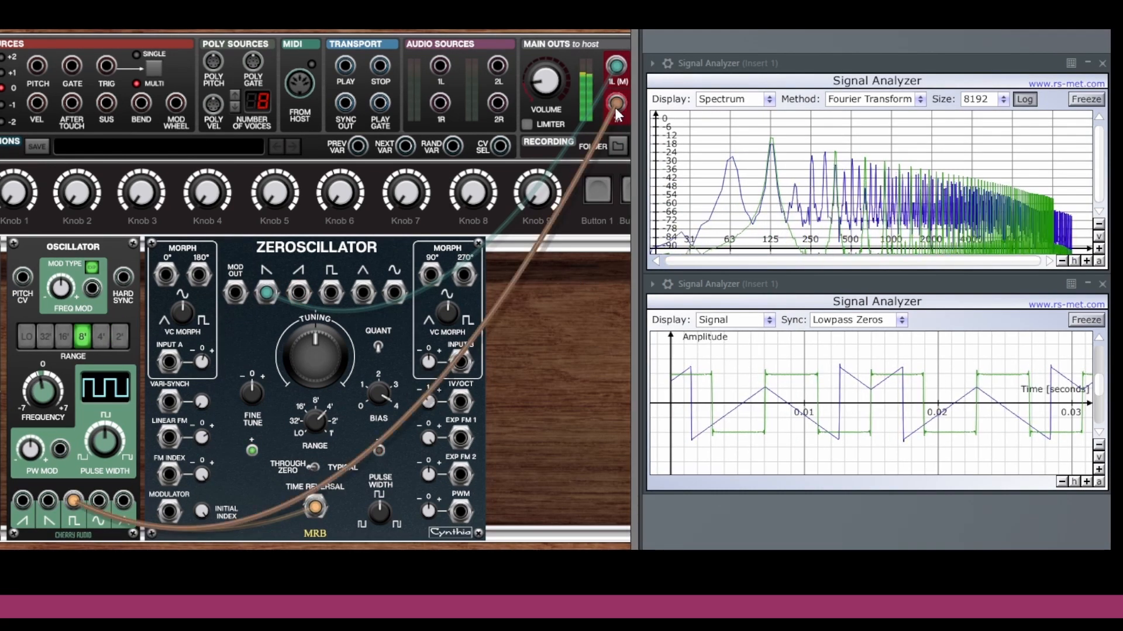
mouse_move(615, 104)
left_mouse_down()
mouse_move(609, 160)
mouse_move(543, 215)
mouse_move(552, 170)
mouse_move(489, 104)
left_mouse_up()
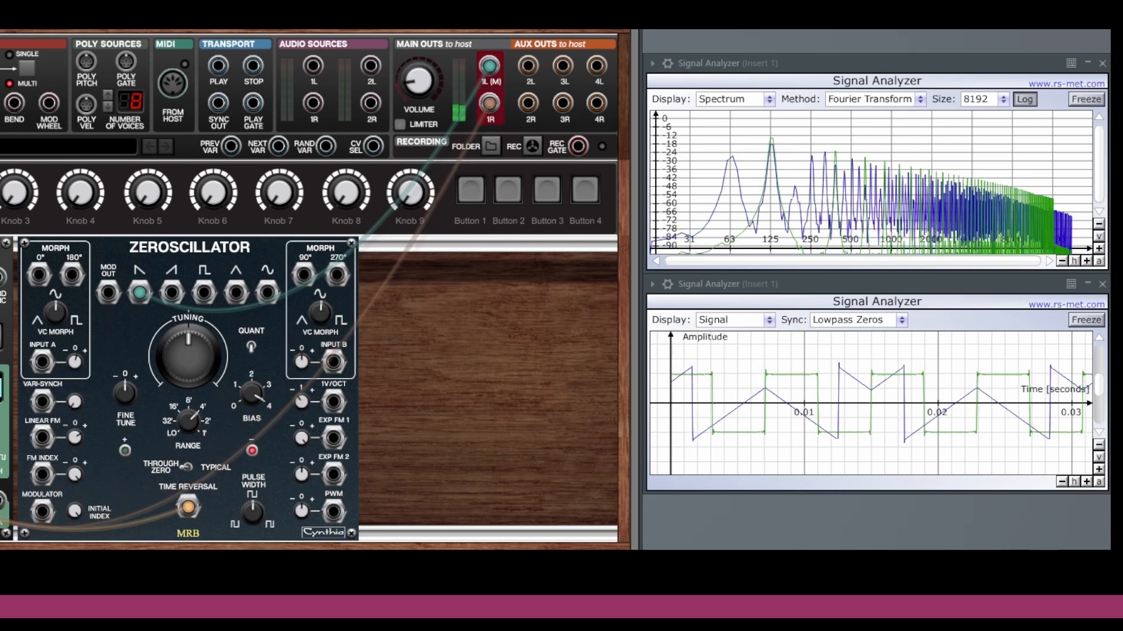
scroll(501, 142, "left", 5)
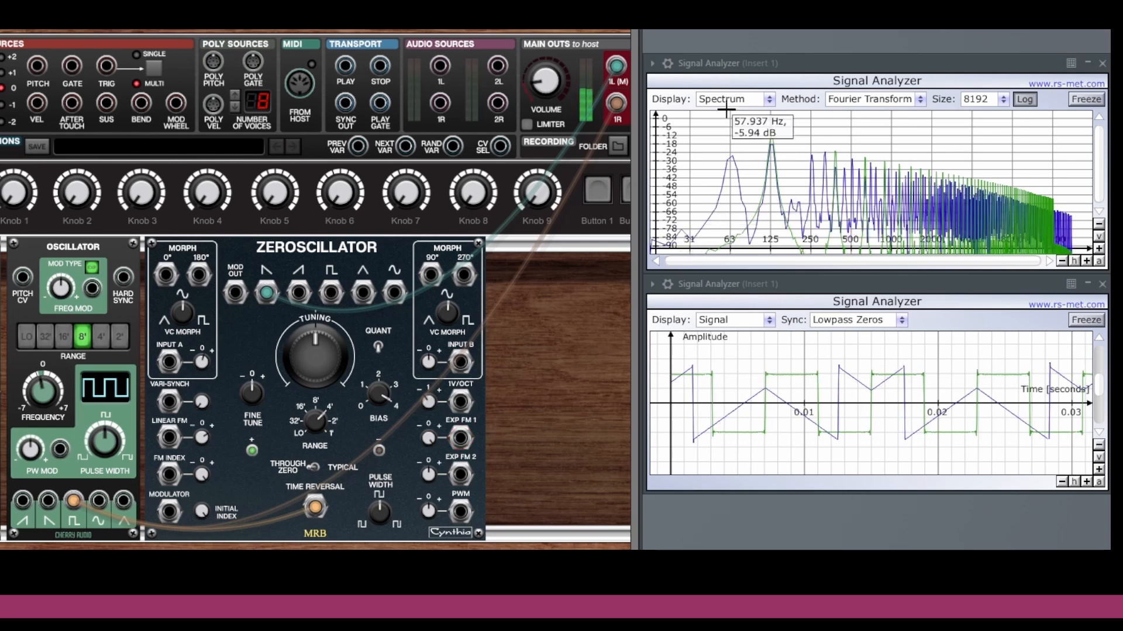
left_click_drag(634, 547, 646, 548)
mouse_move(616, 104)
left_mouse_down()
mouse_move(611, 145)
mouse_move(618, 104)
mouse_move(596, 107)
left_mouse_up()
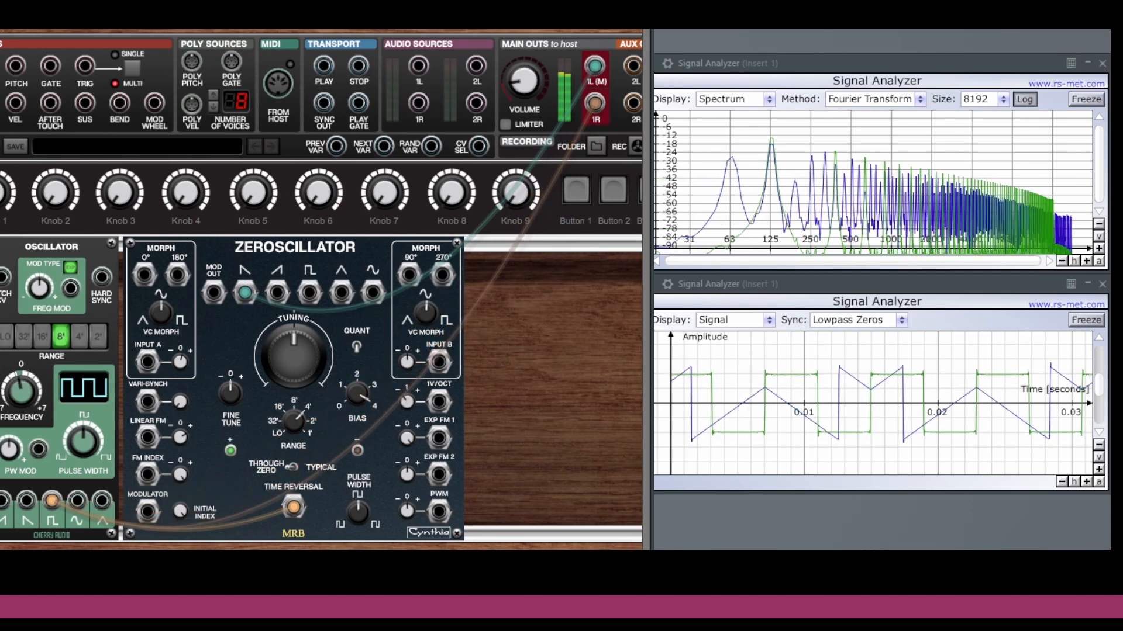
scroll(322, 292, "right", 3)
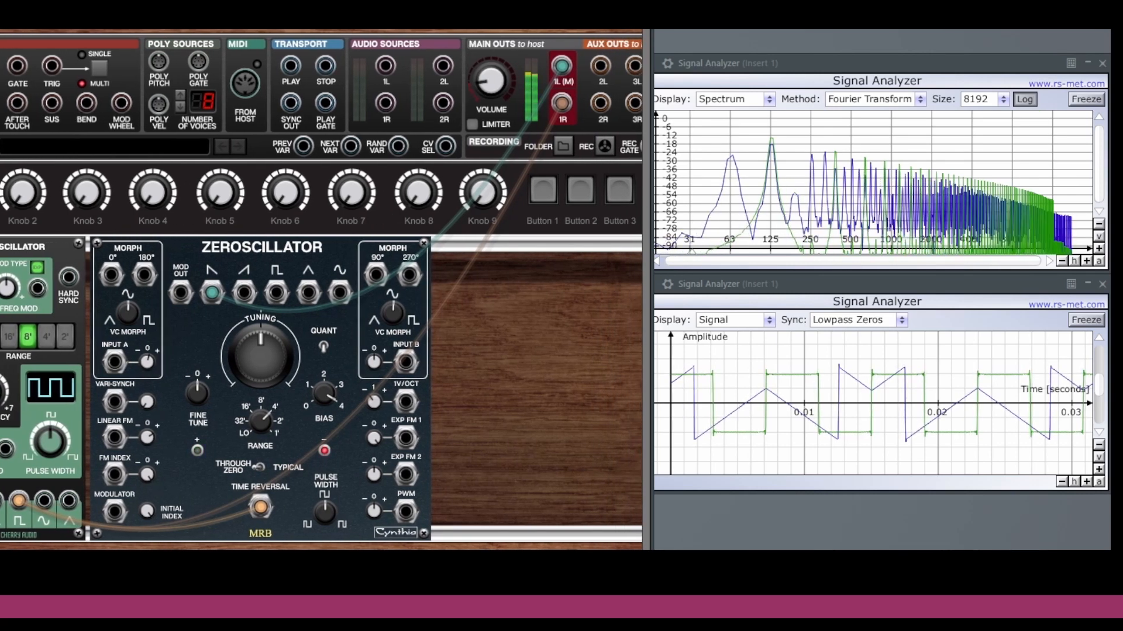
scroll(322, 293, "left", 1)
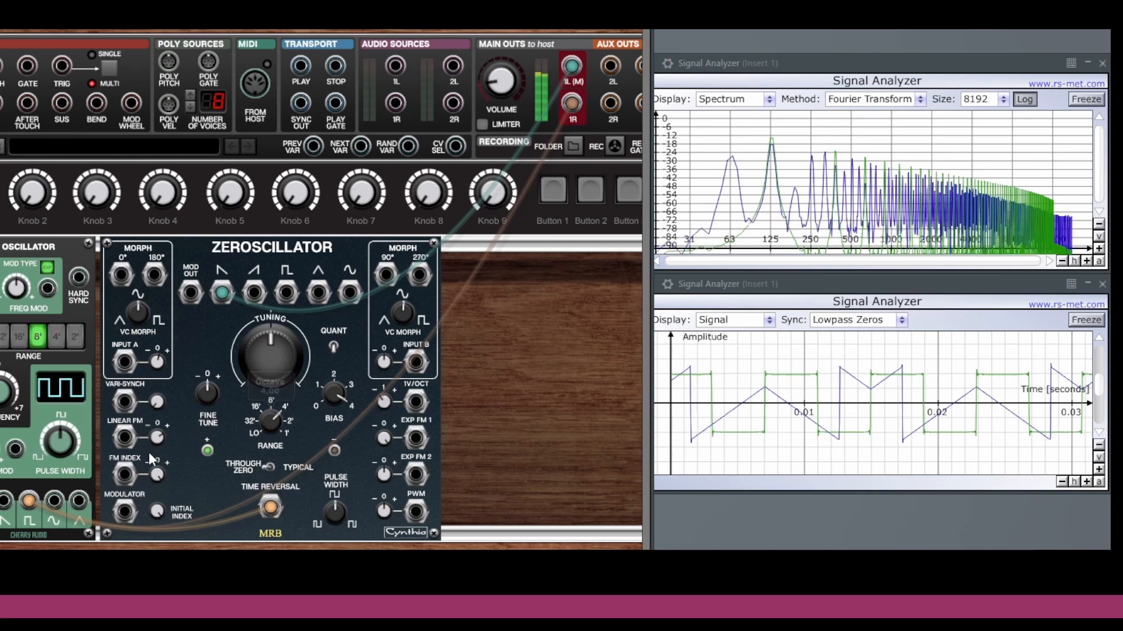
Step: Switch the Oscillator's Range to 4', 2' and back to 4', replugging its cable at main output 1R after each change
left_click(57, 338)
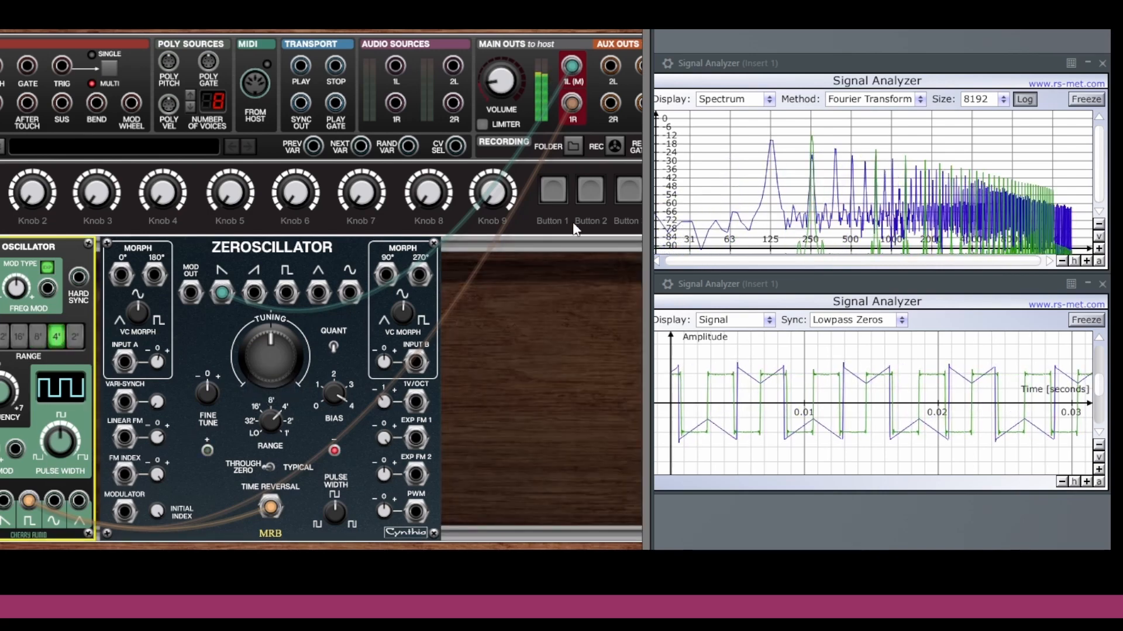
mouse_move(571, 108)
left_mouse_down()
mouse_move(565, 142)
mouse_move(573, 104)
left_mouse_up()
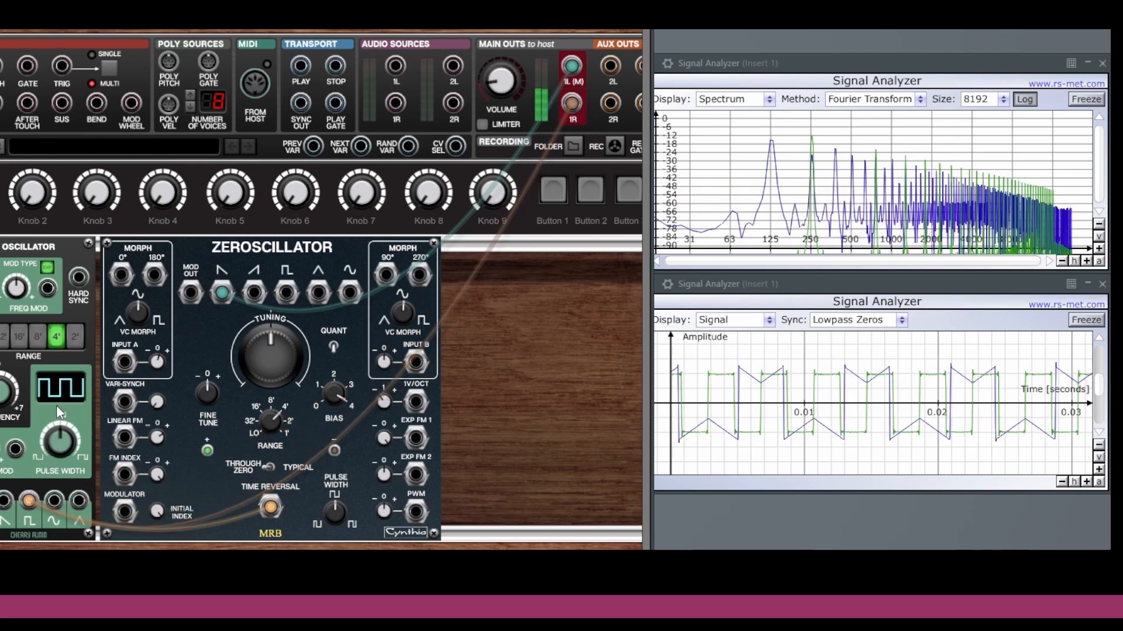
left_click(75, 337)
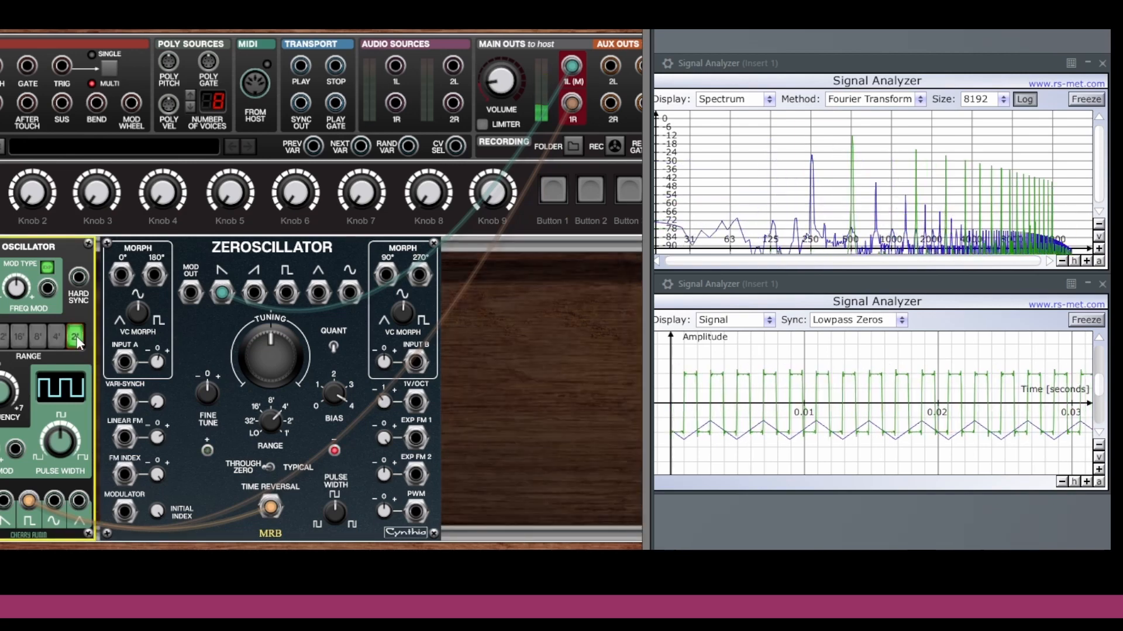
mouse_move(573, 104)
left_mouse_down()
mouse_move(567, 133)
mouse_move(574, 106)
left_mouse_up()
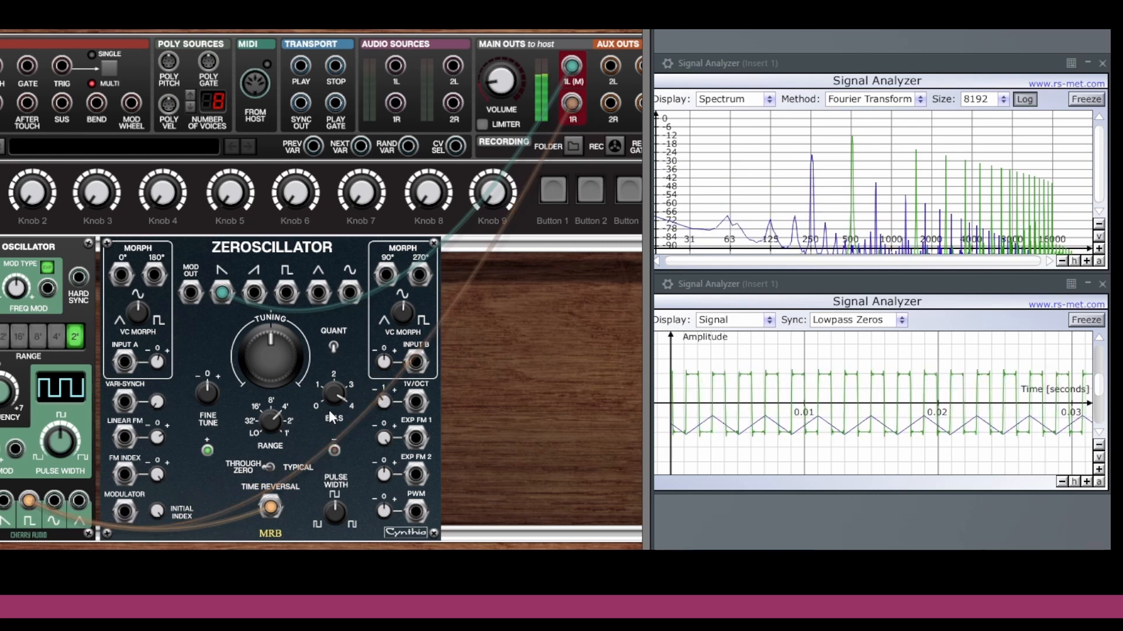
left_click(57, 337)
mouse_move(573, 107)
left_mouse_down()
mouse_move(573, 131)
mouse_move(573, 107)
left_mouse_up()
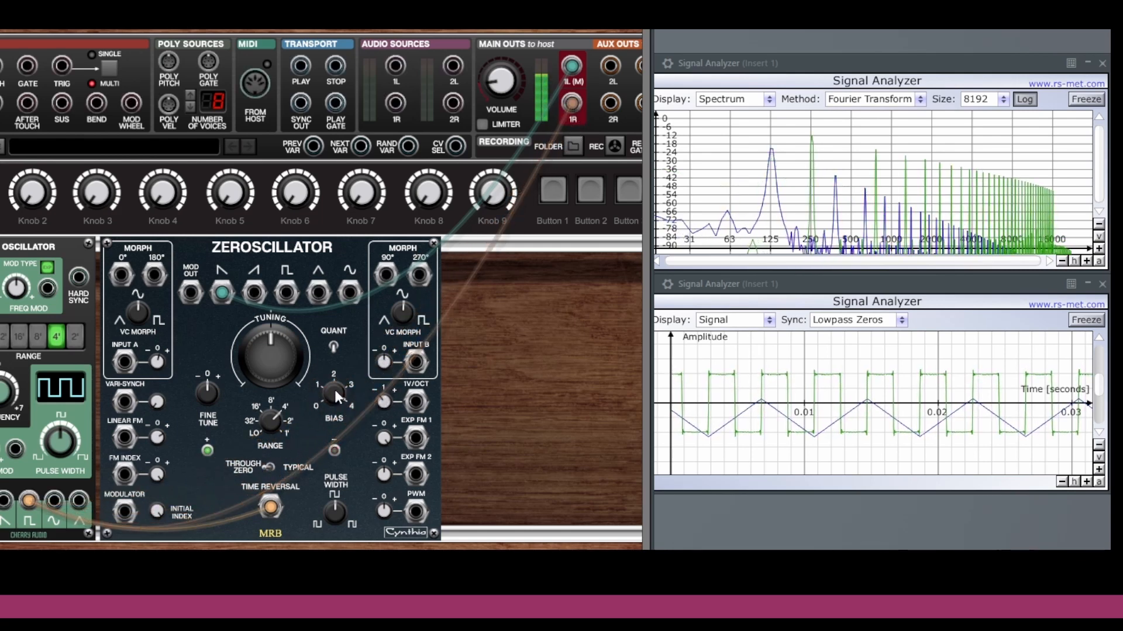
Step: Set the Zeroscillator's Range to octave 3.00 and the Oscillator's Range to 2', replugging the 1R cable after each change
left_click(270, 419)
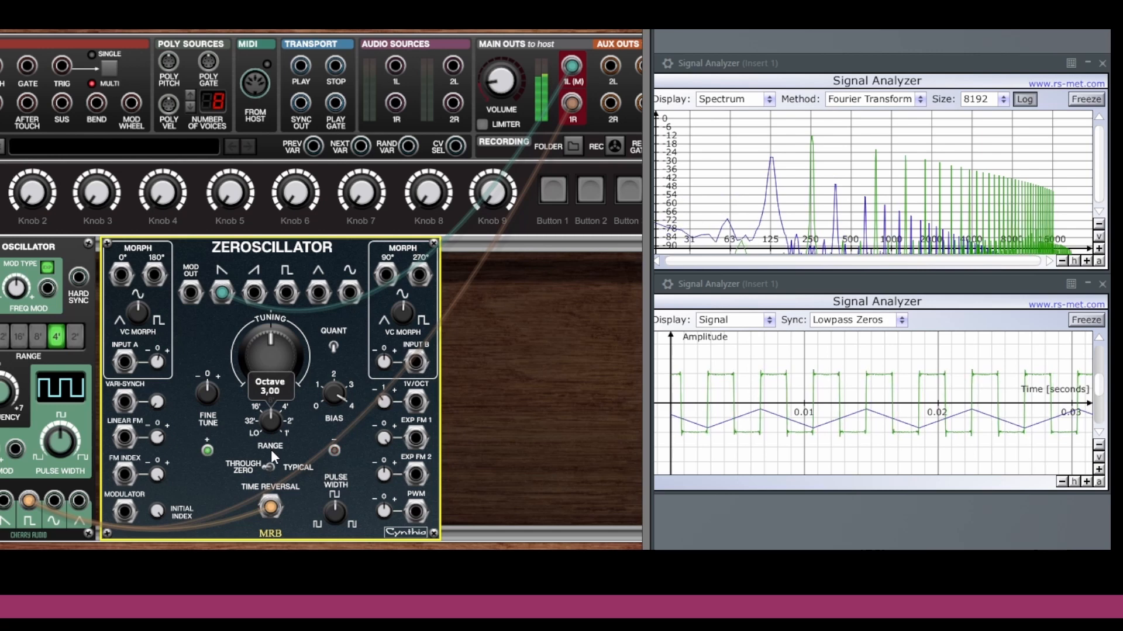
left_click_drag(567, 129, 572, 104)
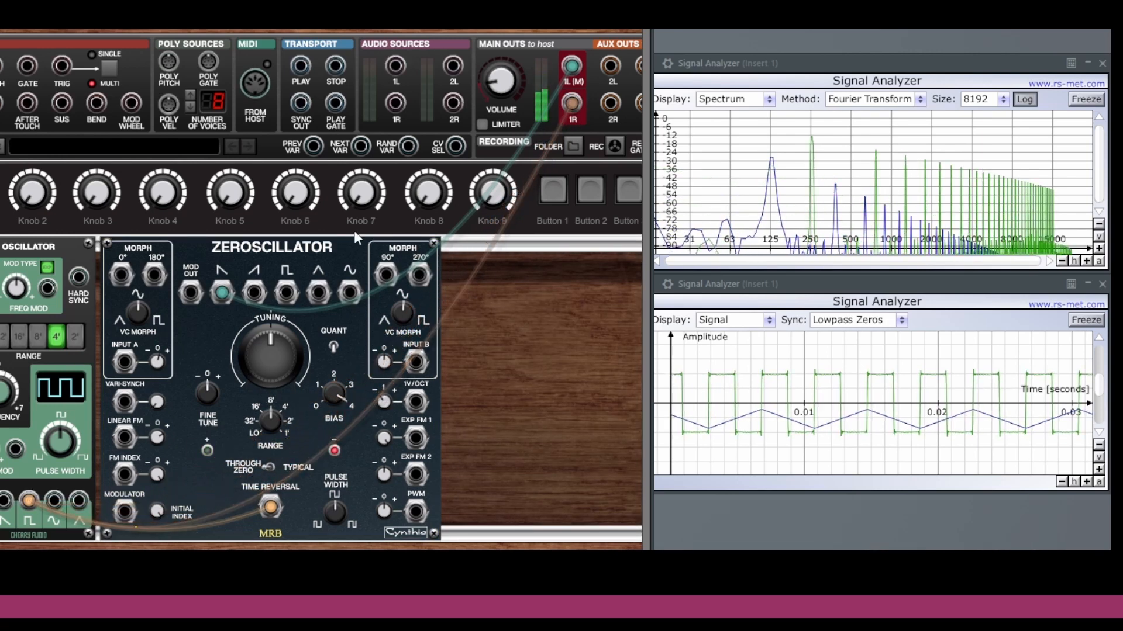
left_click(75, 338)
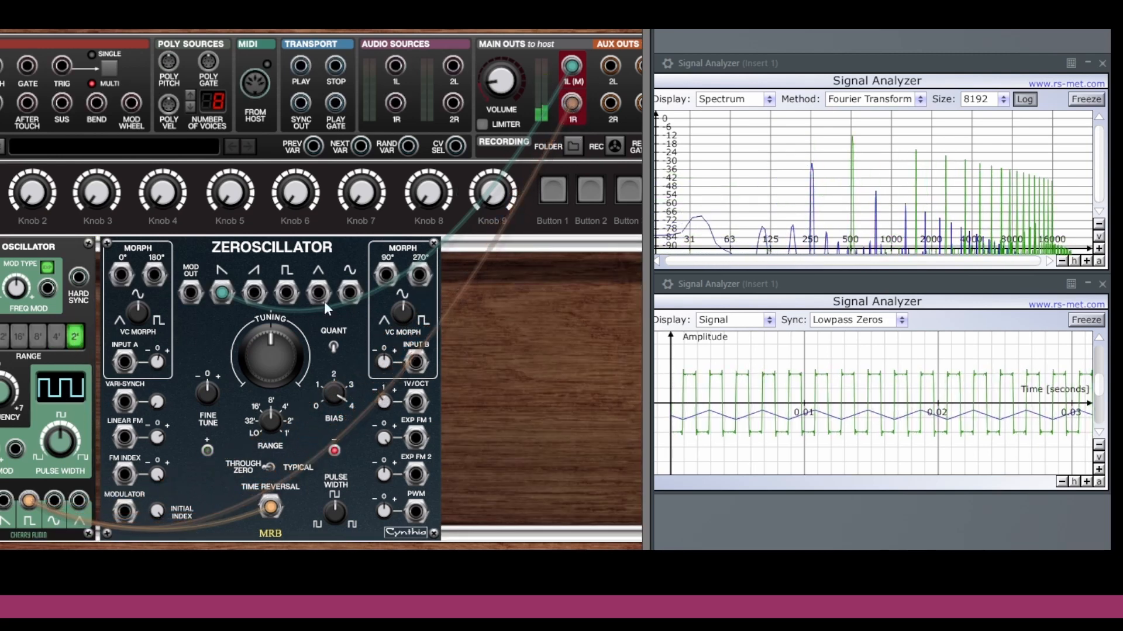
mouse_move(574, 104)
left_mouse_down()
mouse_move(576, 175)
mouse_move(572, 104)
left_mouse_up()
Step: Disconnect the Oscillator from main output 1R and monitor the Zeroscillator's square output with the Oscillator's Range at 4'
left_click_drag(130, 515, 574, 100)
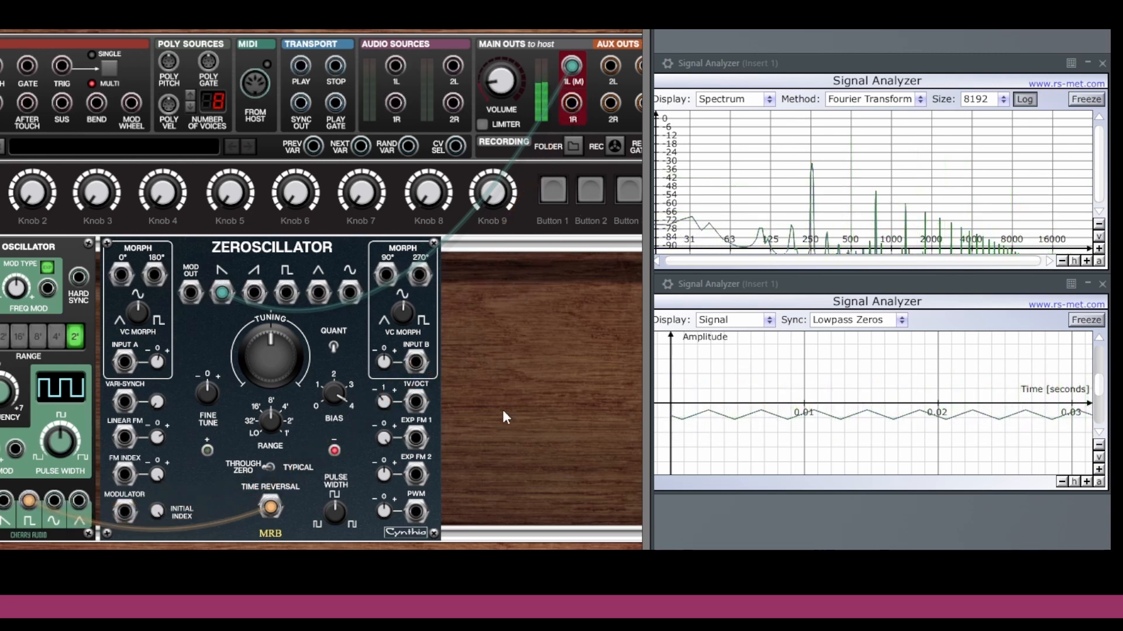
left_click_drag(224, 294, 292, 292)
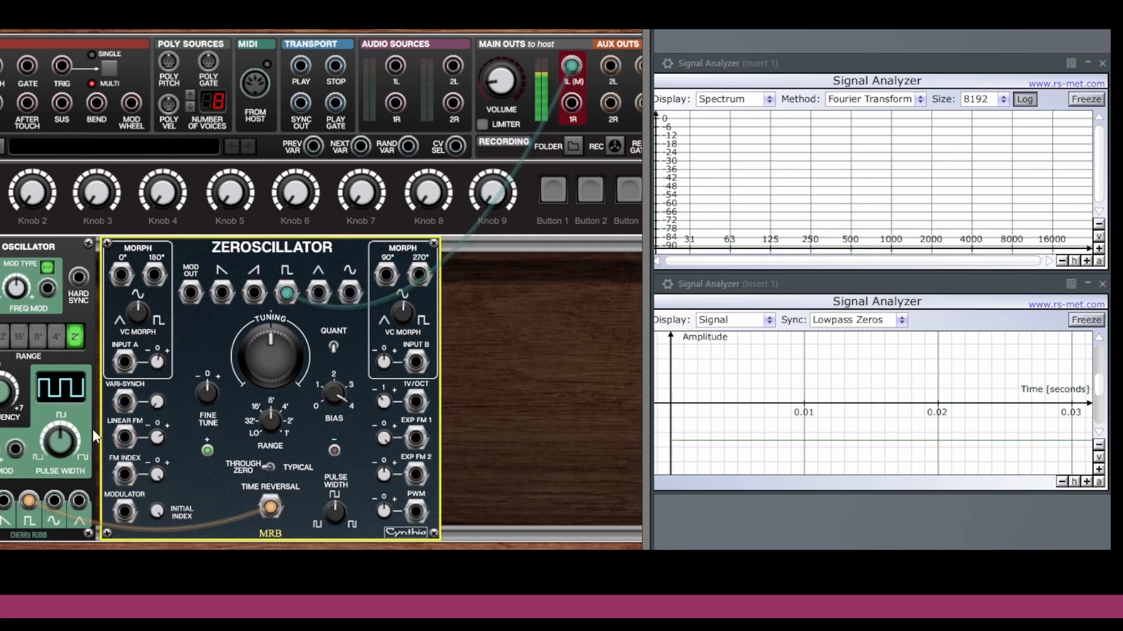
left_click(56, 337)
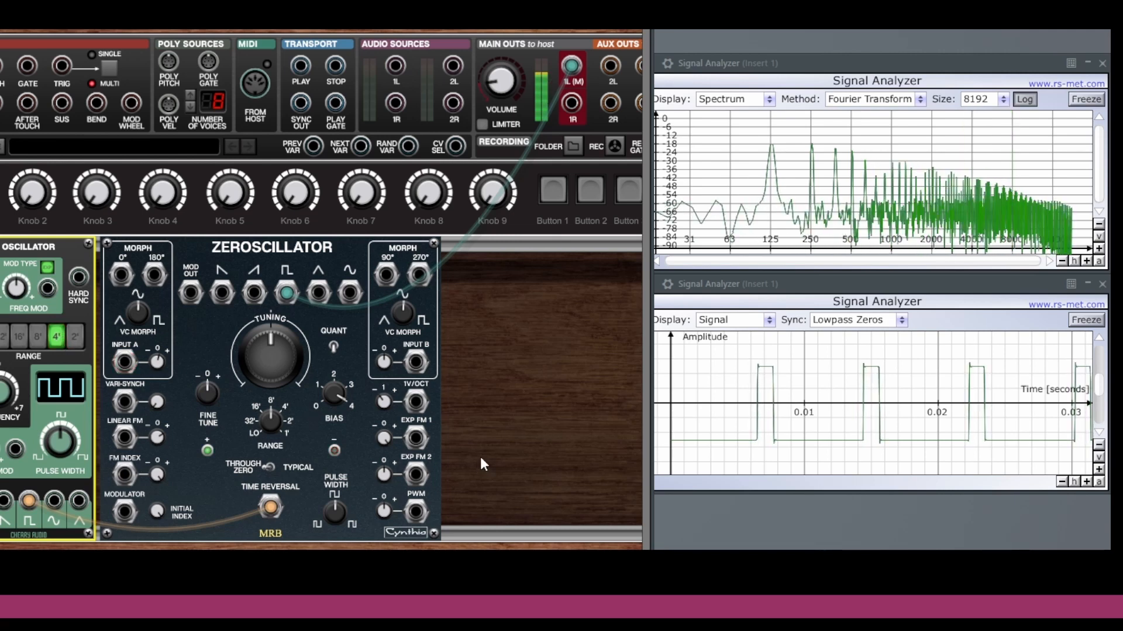
Step: Briefly patch the Oscillator's square output into 1R, unplug it, and raise the Zeroscillator's Tuning
left_click_drag(573, 108, 29, 501)
left_click_drag(571, 104, 567, 208)
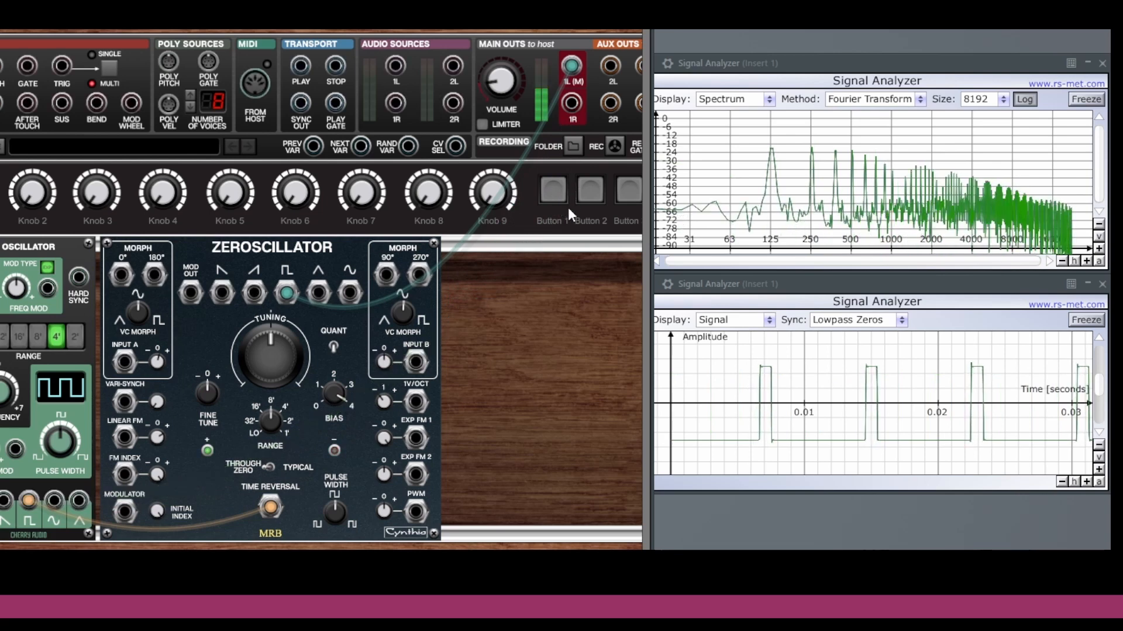
left_click_drag(268, 360, 289, 335)
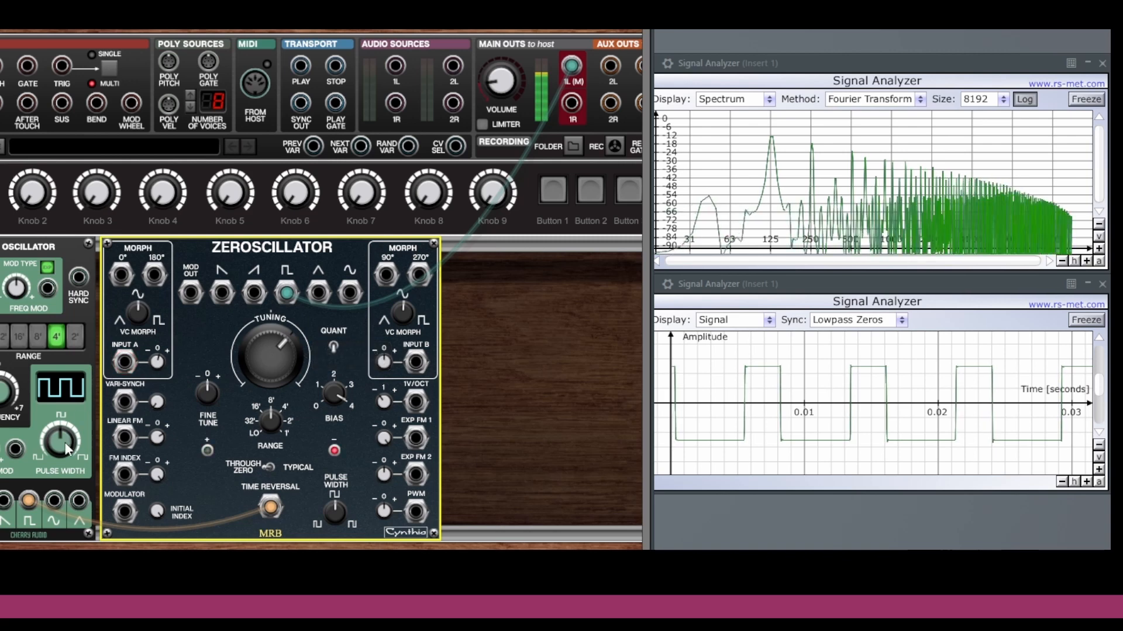
Step: Sweep the Oscillator's Initial Frequency and lower the Zeroscillator's Tuning while monitoring the time-reversed square output
left_click_drag(1, 393, 4, 462)
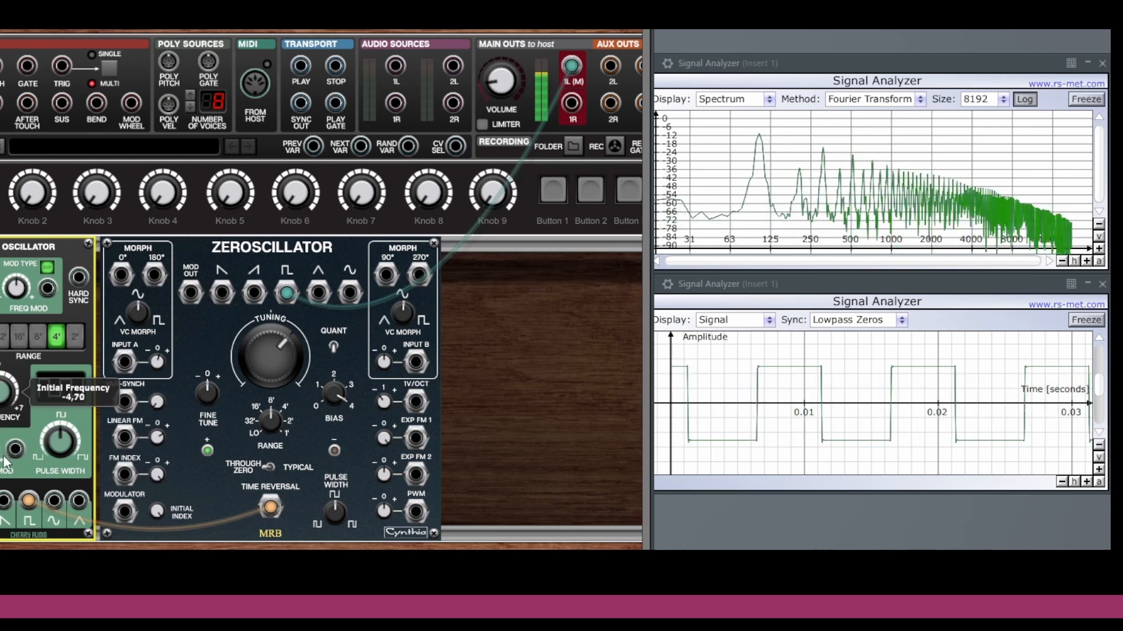
mouse_move(13, 403)
left_mouse_down()
mouse_move(9, 379)
mouse_move(8, 391)
left_mouse_up()
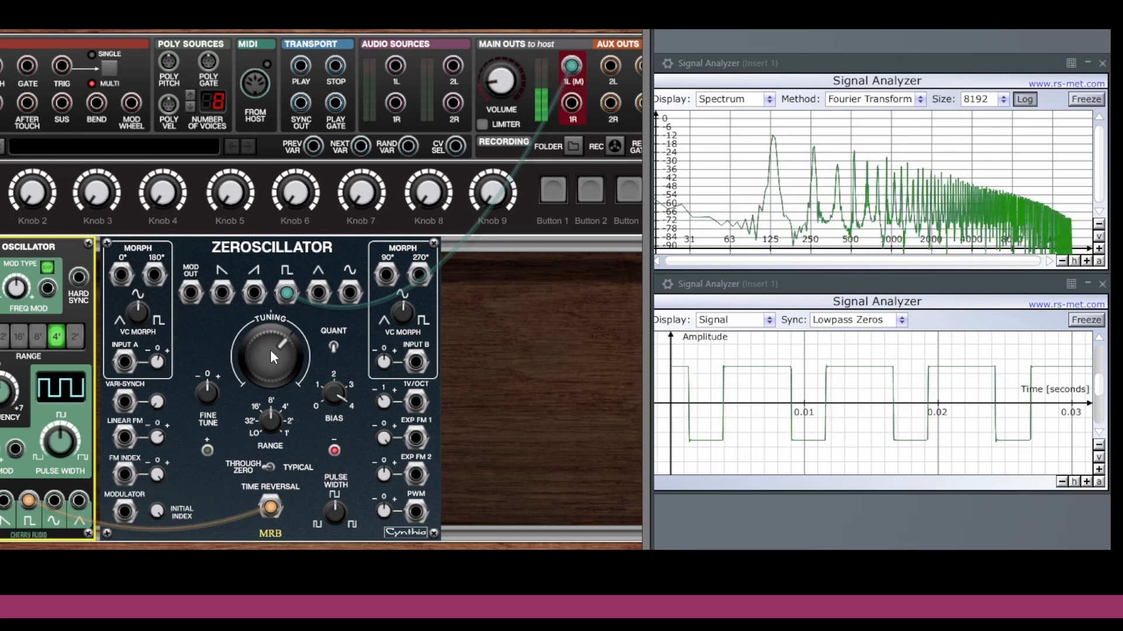
mouse_move(270, 350)
left_mouse_down()
mouse_move(248, 408)
mouse_move(255, 349)
left_mouse_up()
Step: Move the monitor cable to the Zeroscillator's sine output and adjust its Tuning further against the Oscillator's Frequency
left_click_drag(281, 296, 353, 297)
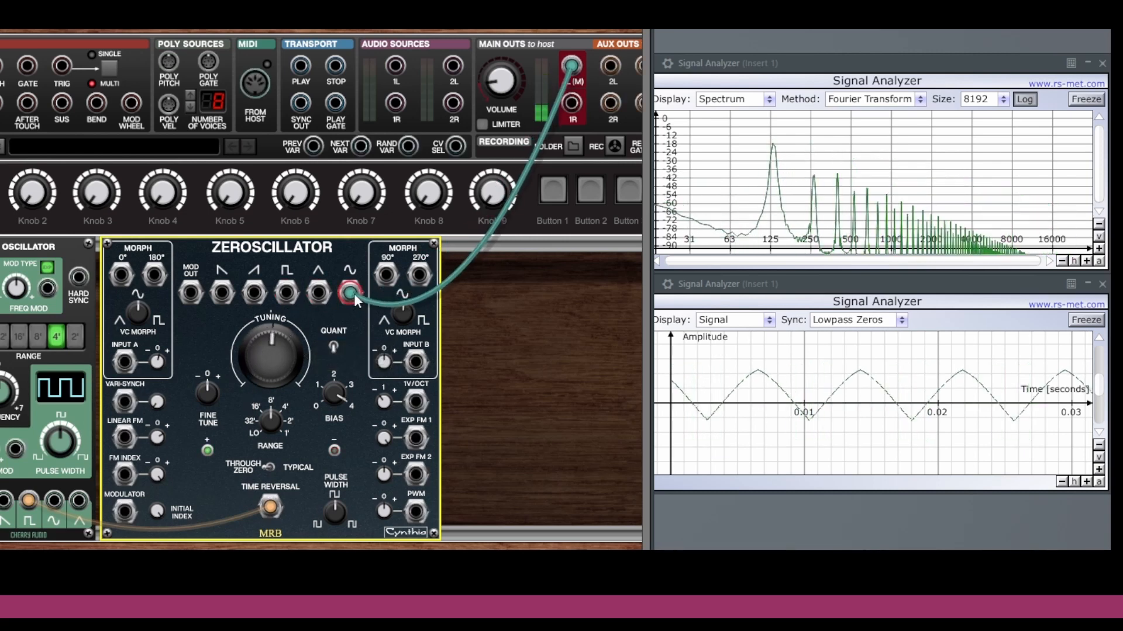
left_click_drag(261, 362, 272, 406)
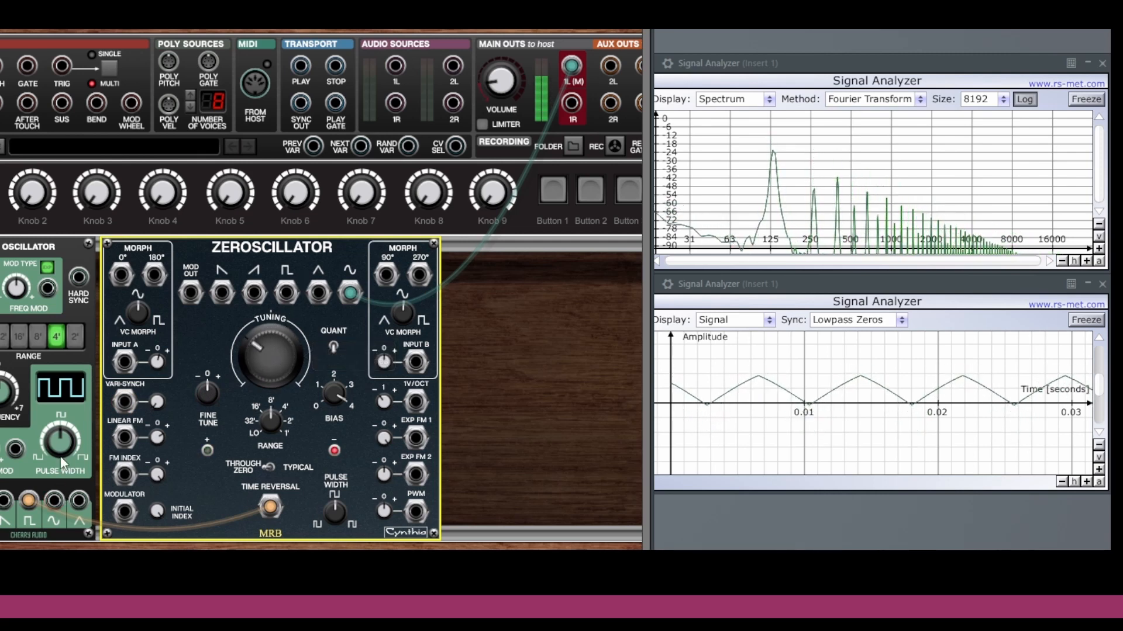
left_click(4, 395)
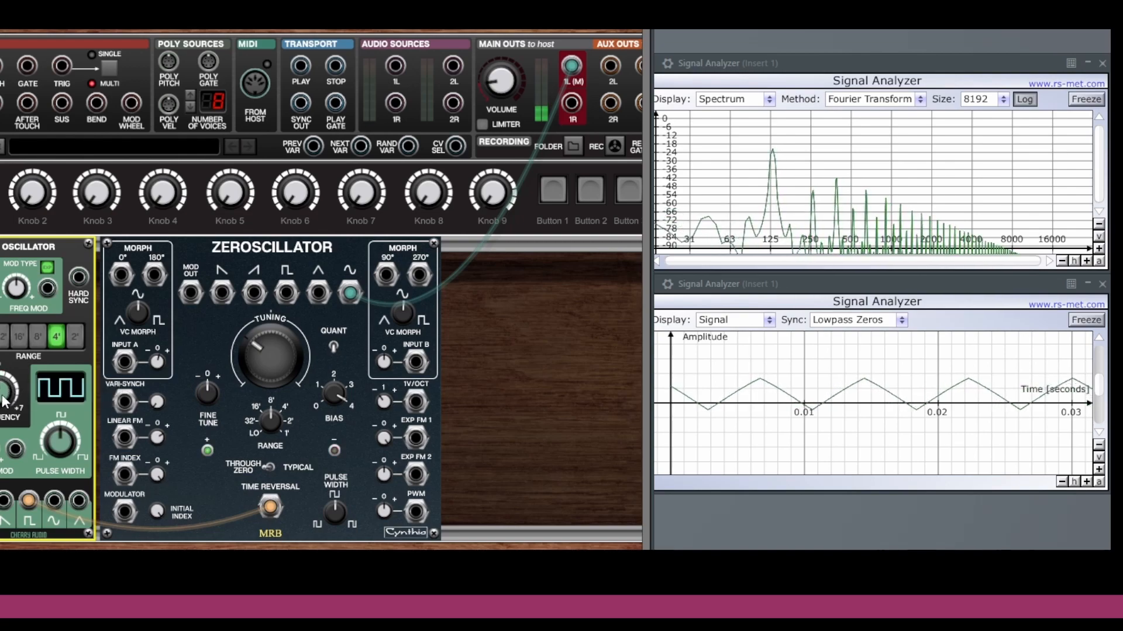
left_click(264, 349)
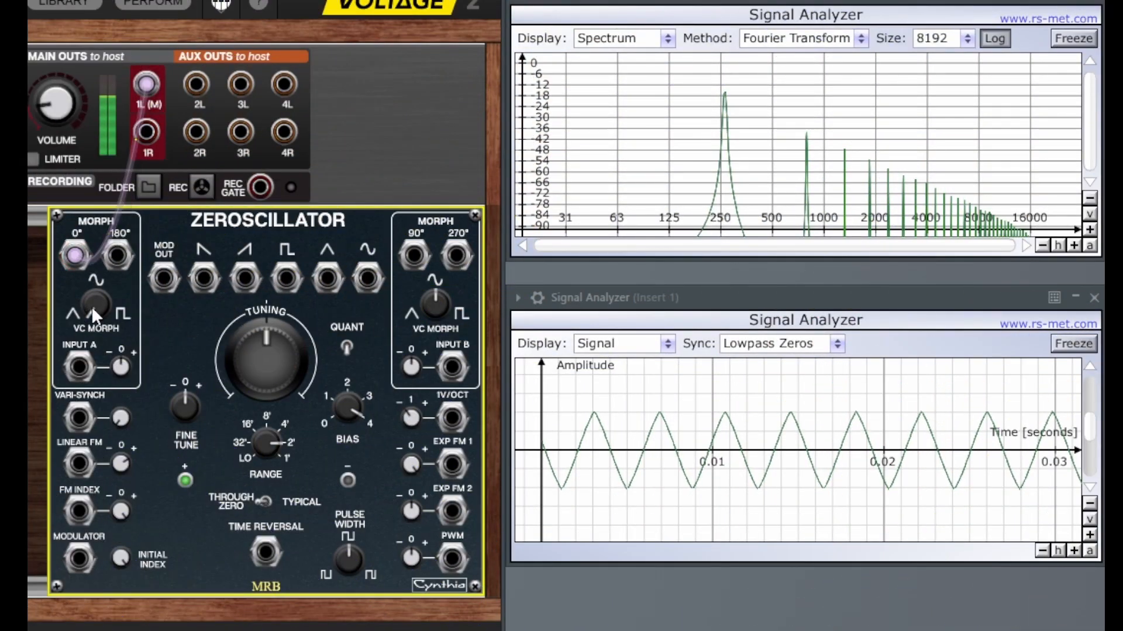
Step: Sweep the Morph A knob towards square and back to triangle, and reset it to sine
left_click_drag(90, 303, 97, 171)
left_click_drag(96, 301, 112, 377)
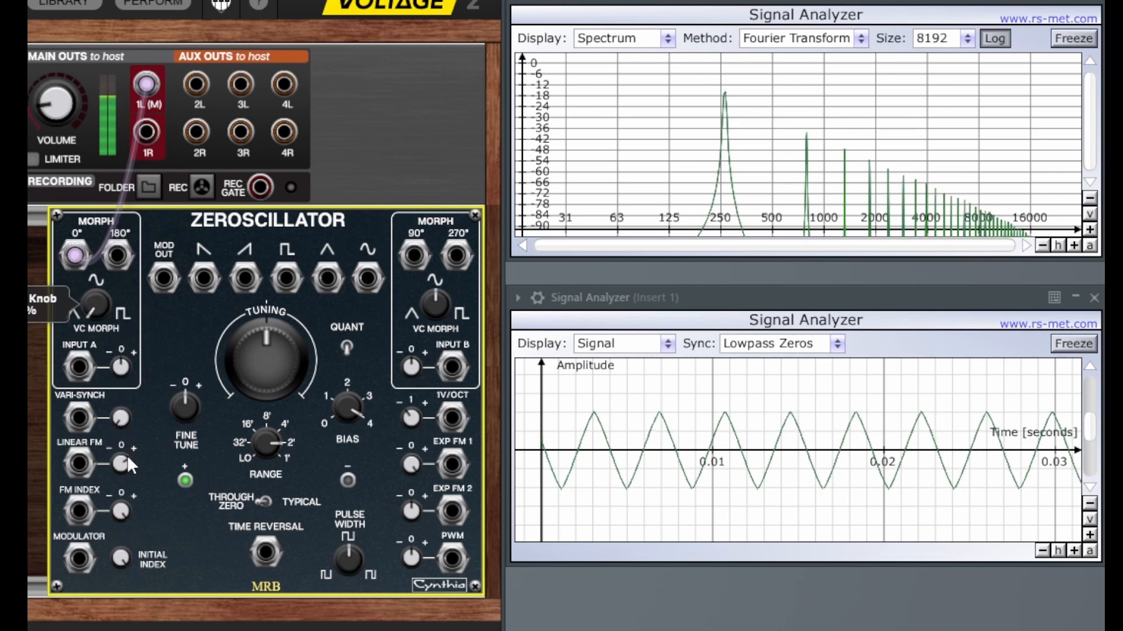
double_click(90, 304)
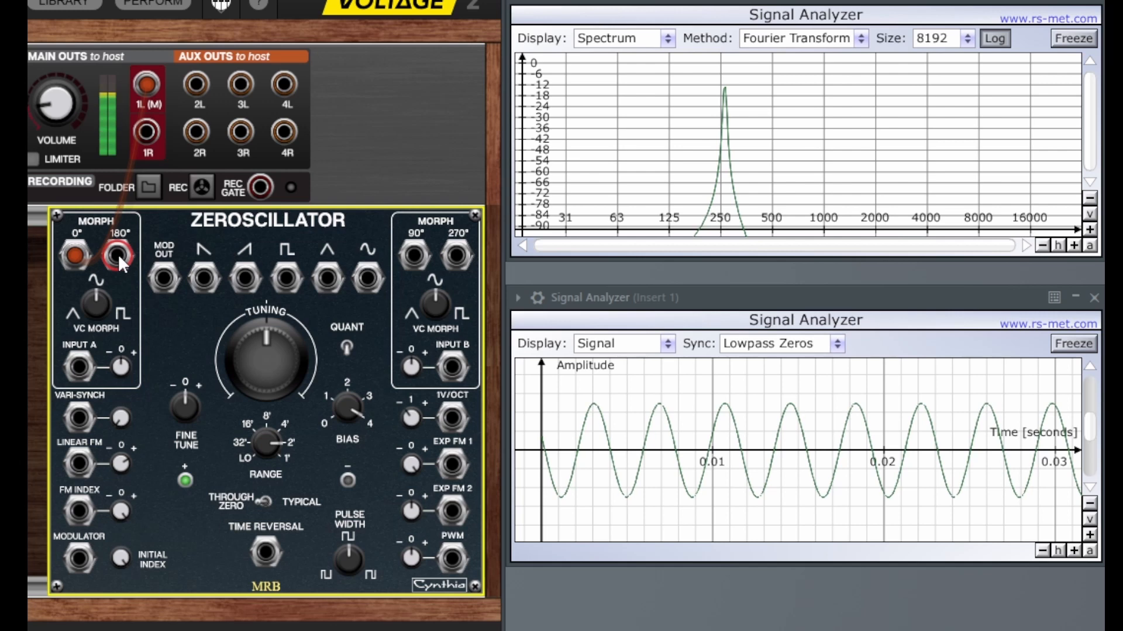
Step: Patch the Morph 180° output into main output 1R and turn Morph A to triangle to compare it with 0°
left_click_drag(118, 255, 149, 137)
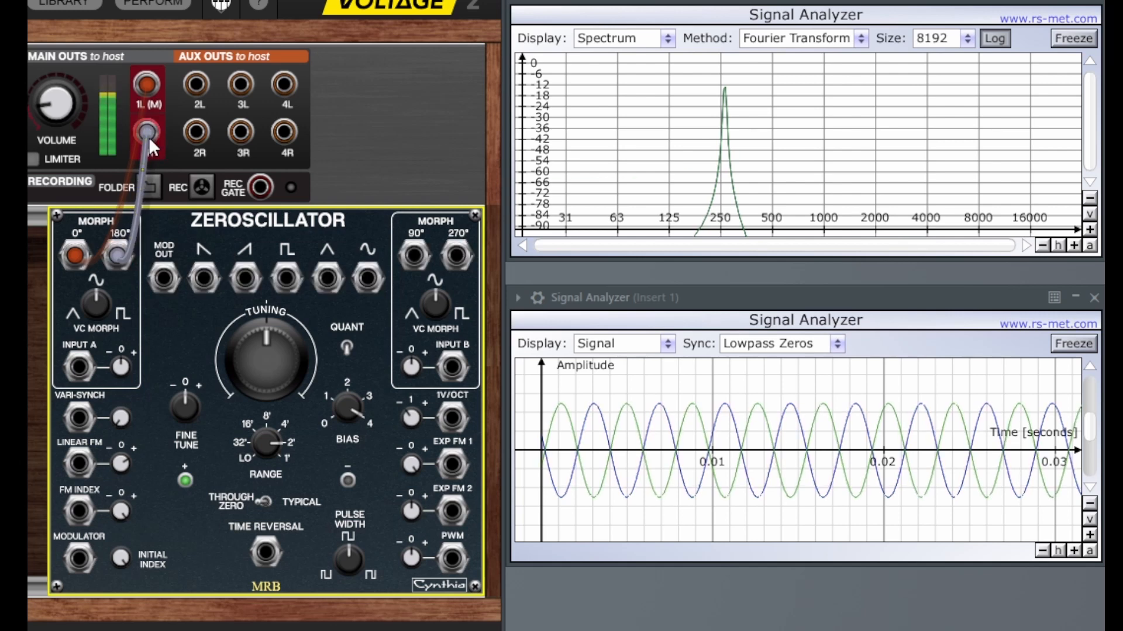
left_click_drag(94, 296, 127, 437)
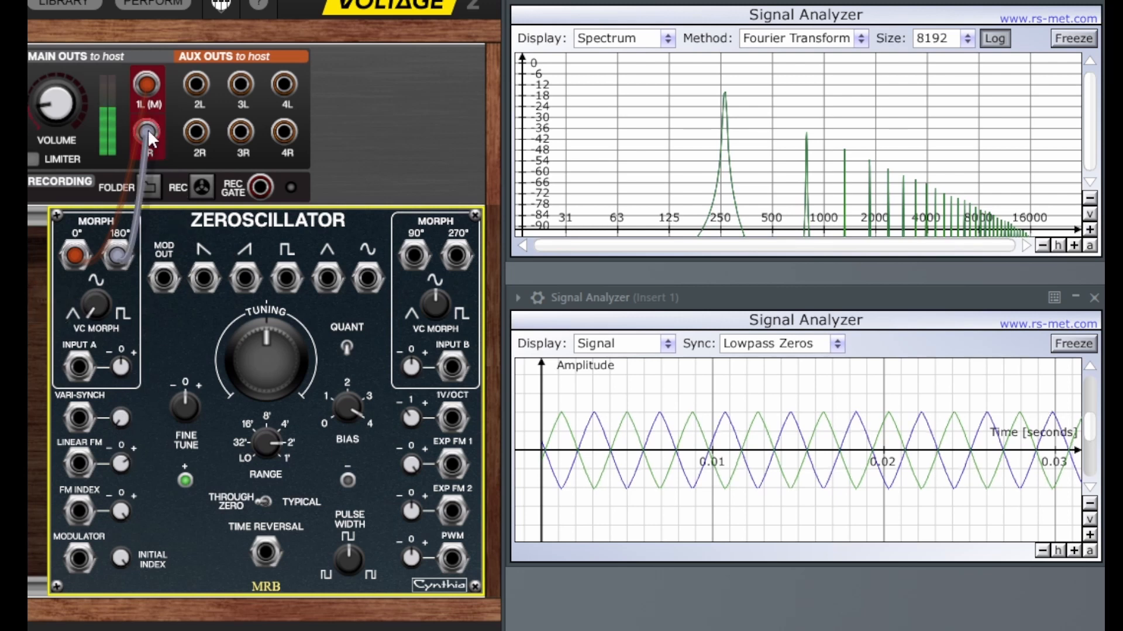
mouse_move(145, 125)
left_mouse_down()
mouse_move(180, 166)
mouse_move(147, 134)
left_mouse_up()
mouse_move(140, 81)
left_mouse_down()
mouse_move(106, 74)
mouse_move(141, 86)
left_mouse_up()
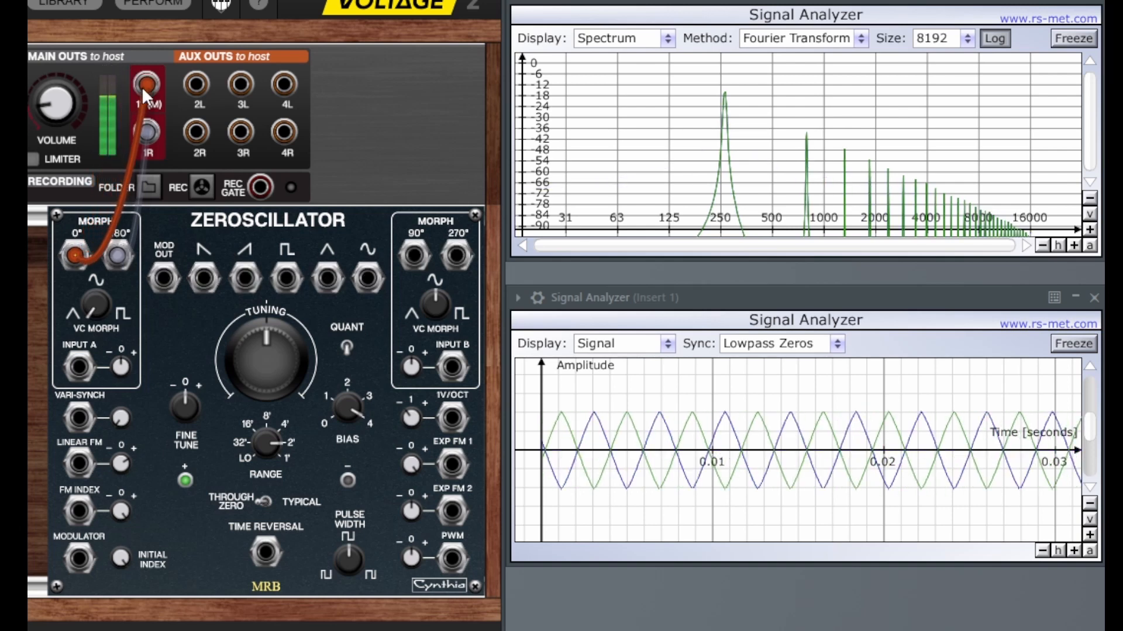
mouse_move(147, 131)
left_mouse_down()
mouse_move(184, 153)
mouse_move(150, 130)
left_mouse_up()
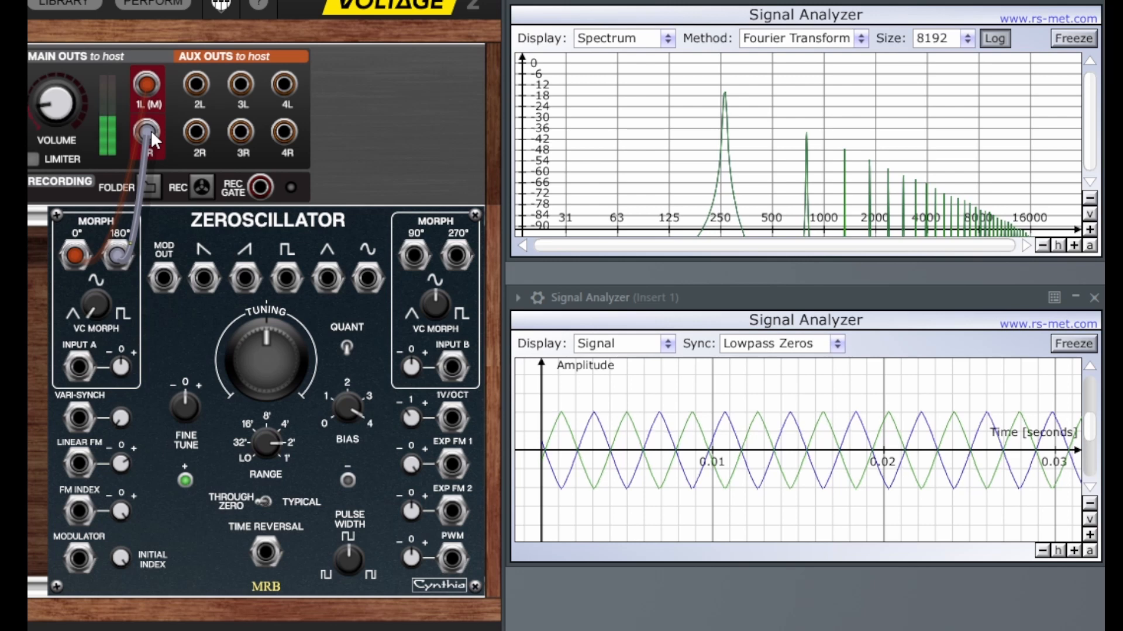
Step: Compare the Morph 90° output on 1L with the 0° output on 1R, with Morph B turned to triangle
left_click_drag(76, 256, 409, 257)
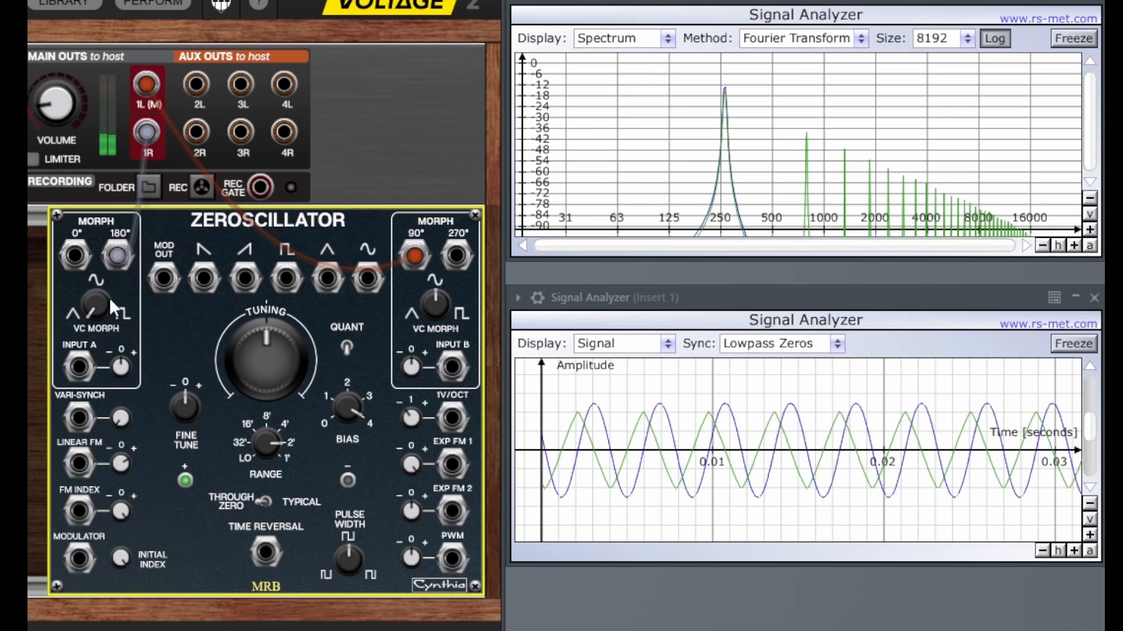
left_click_drag(436, 297, 416, 380)
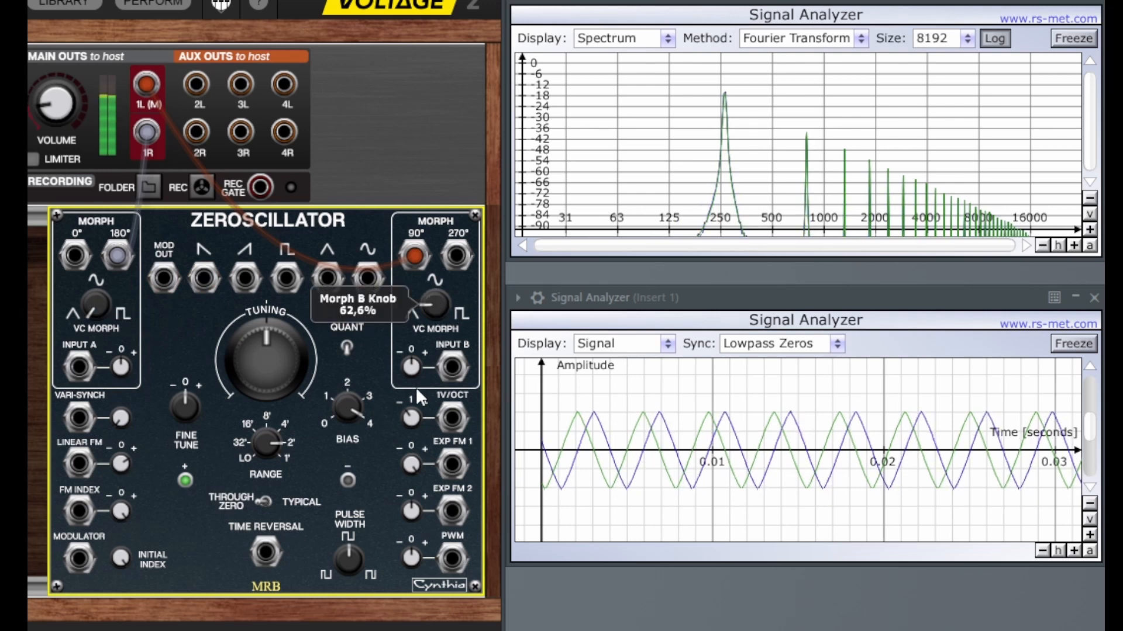
left_click_drag(118, 253, 80, 257)
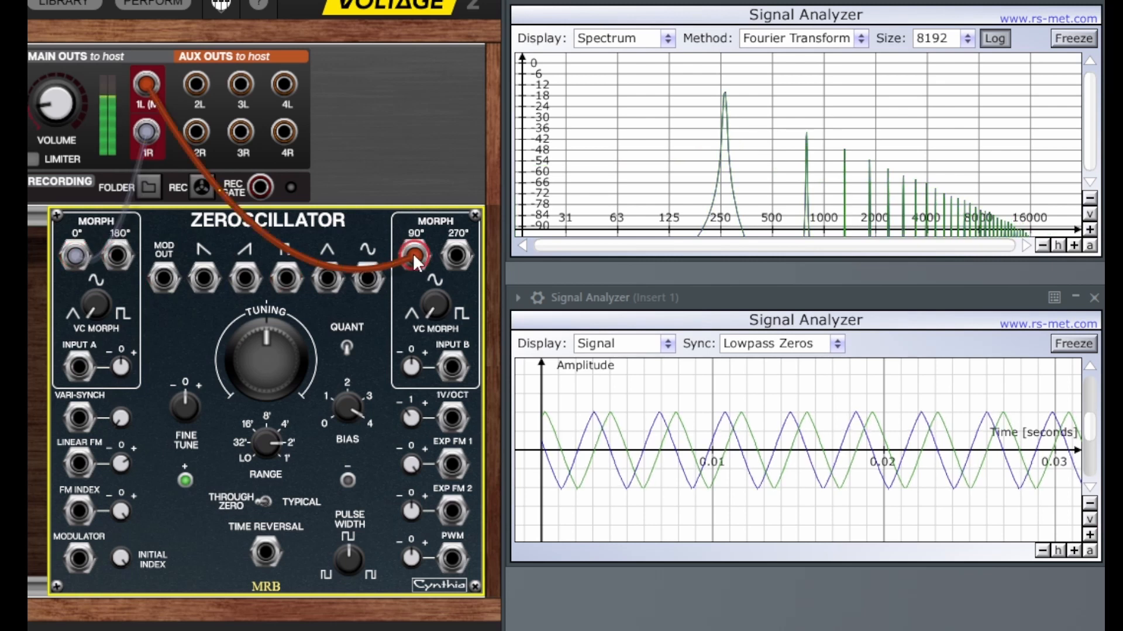
Step: Move the 1L cable to the Morph 270° output and compare it with 0° and 180° on 1R
left_click_drag(414, 254, 459, 251)
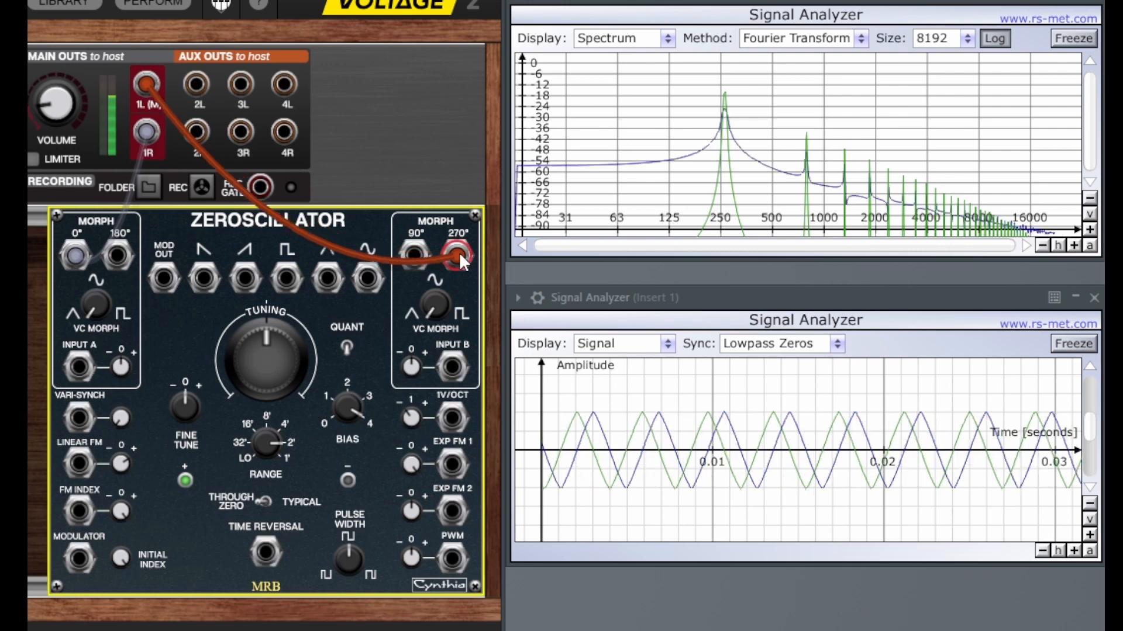
mouse_move(460, 256)
left_mouse_down()
mouse_move(413, 259)
mouse_move(462, 260)
left_mouse_up()
left_click_drag(75, 255, 122, 255)
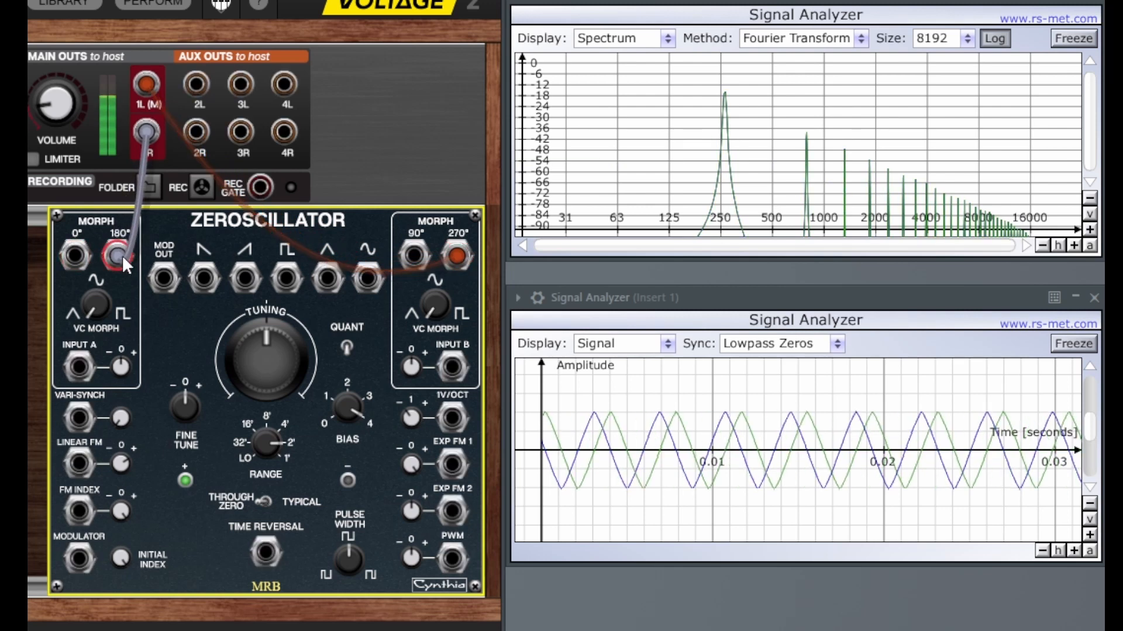
Step: Compare the Morph 90° output with 180° and 0°, and the 270° output with 0°, by repatching the 1L and 1R cables
left_click_drag(449, 255, 411, 255)
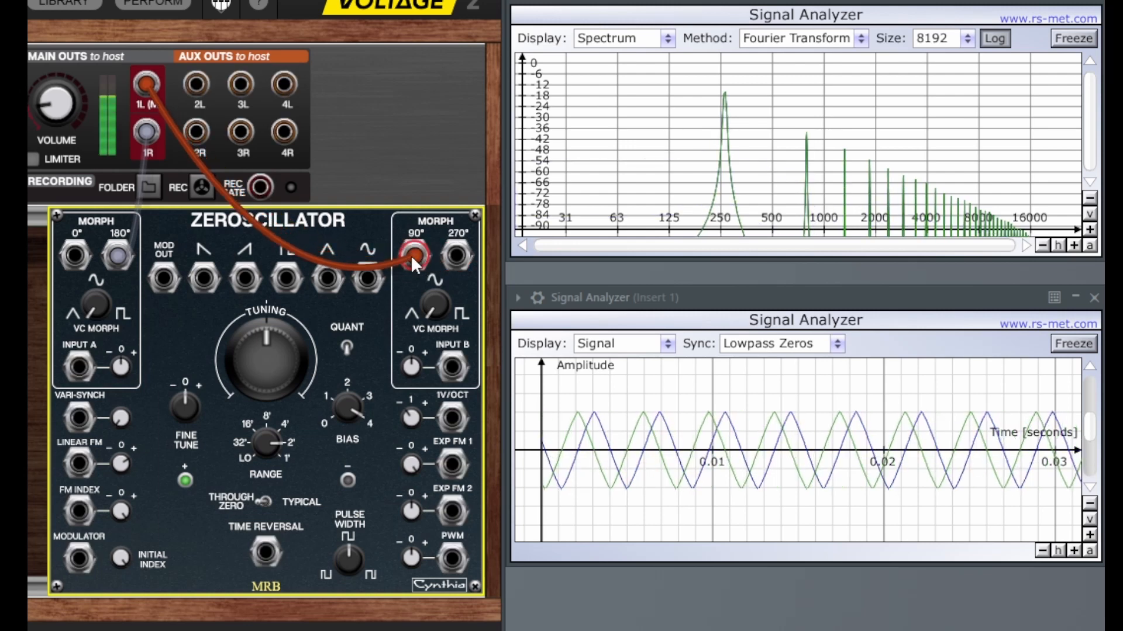
left_click_drag(122, 256, 75, 259)
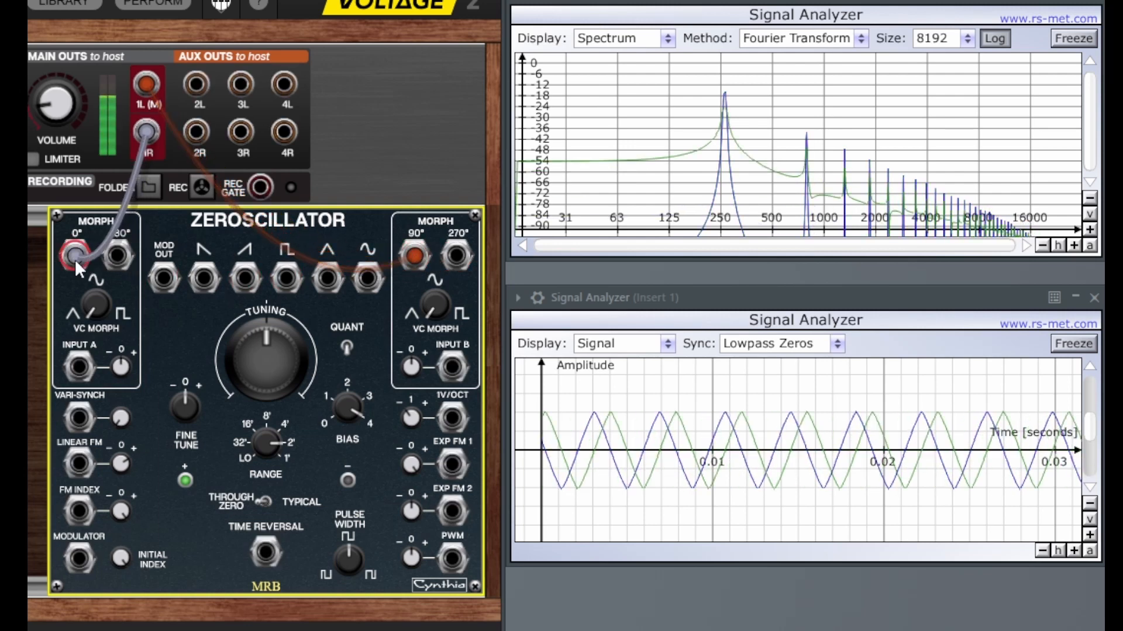
left_click_drag(412, 262, 457, 261)
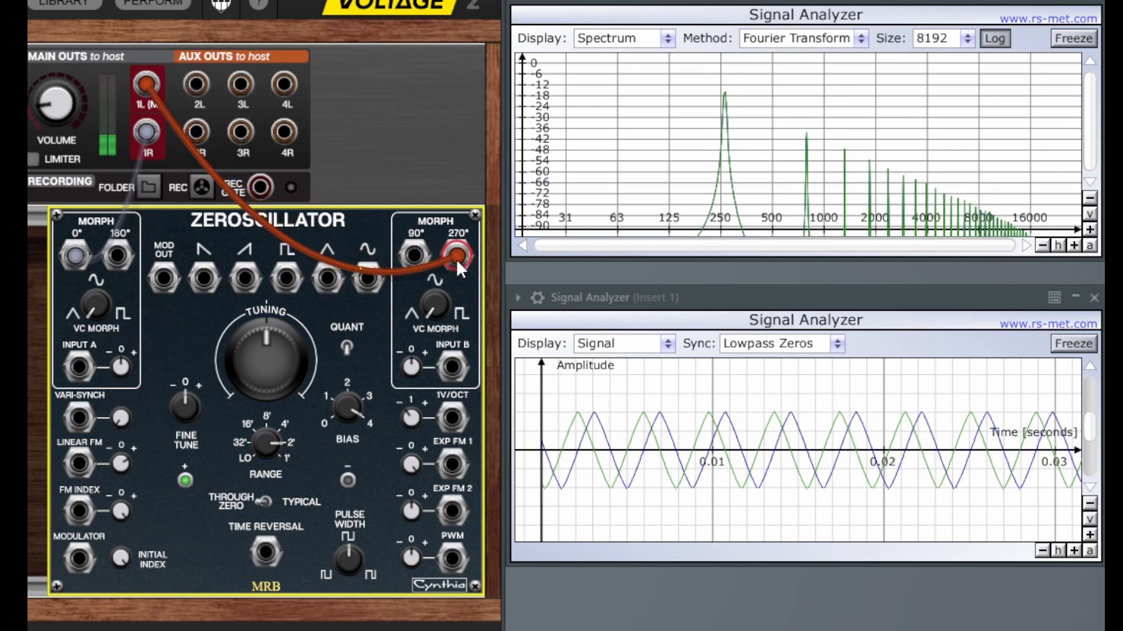
left_click_drag(74, 261, 407, 259)
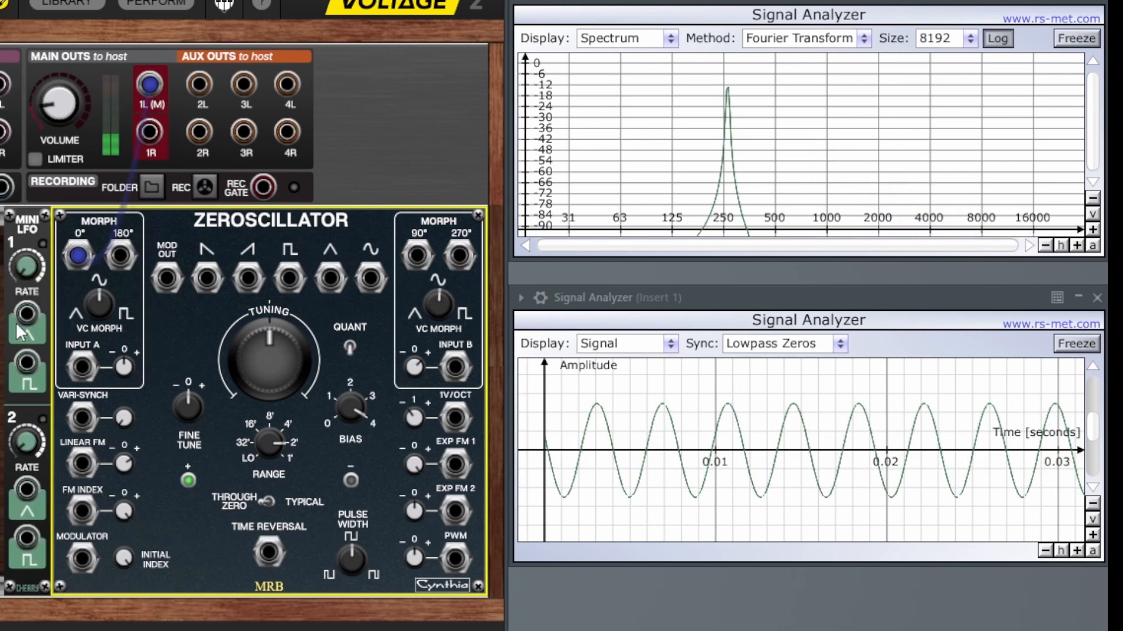
Step: Patch Mini LFO 1's triangle output into Morph Input A and turn its modulation amount fully up
left_click_drag(26, 311, 83, 369)
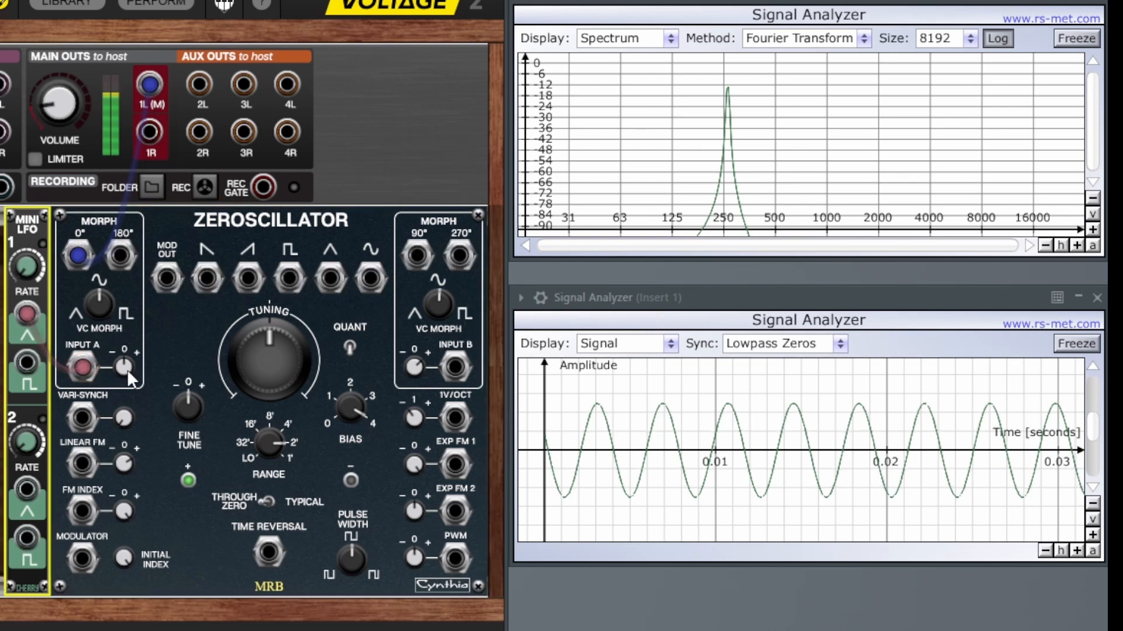
left_click_drag(124, 366, 149, 186)
left_click_drag(206, 278, 248, 278)
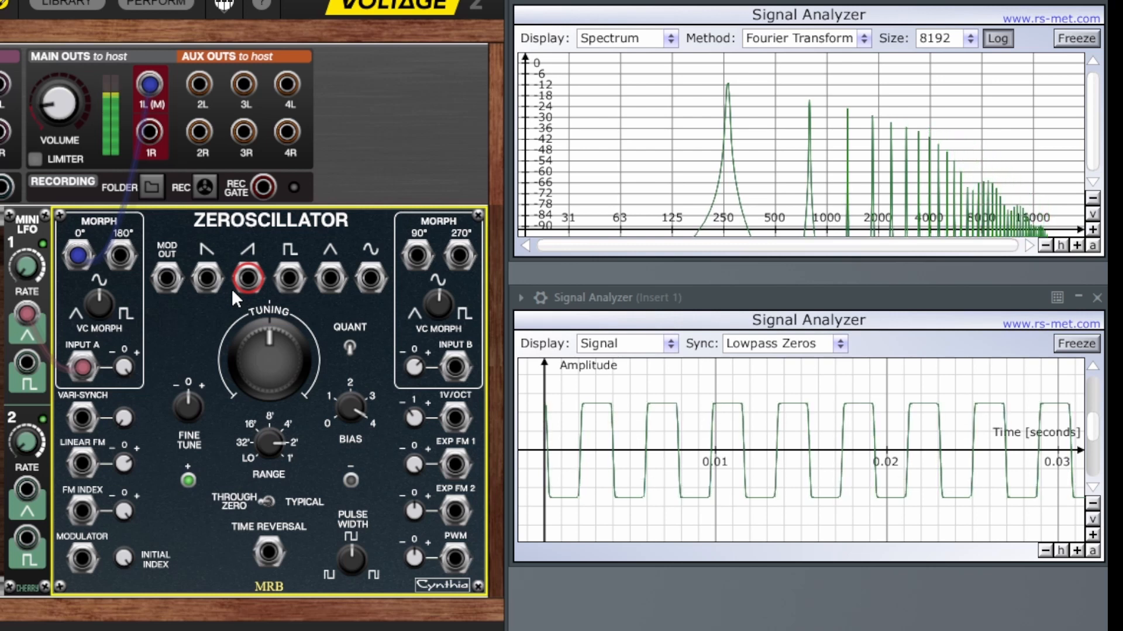
Step: Vary the Morph A Input amount repeatedly to change how far the LFO morphs the waveform
left_click_drag(122, 372, 124, 466)
mouse_move(124, 368)
left_mouse_down()
mouse_move(125, 384)
mouse_move(119, 364)
left_mouse_up()
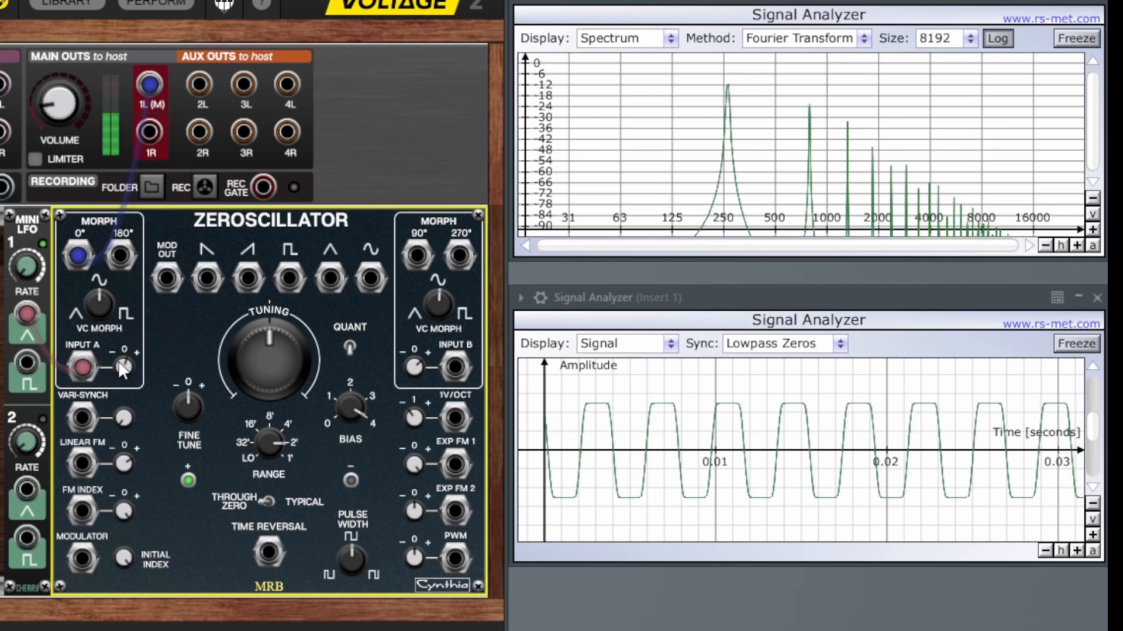
mouse_move(123, 367)
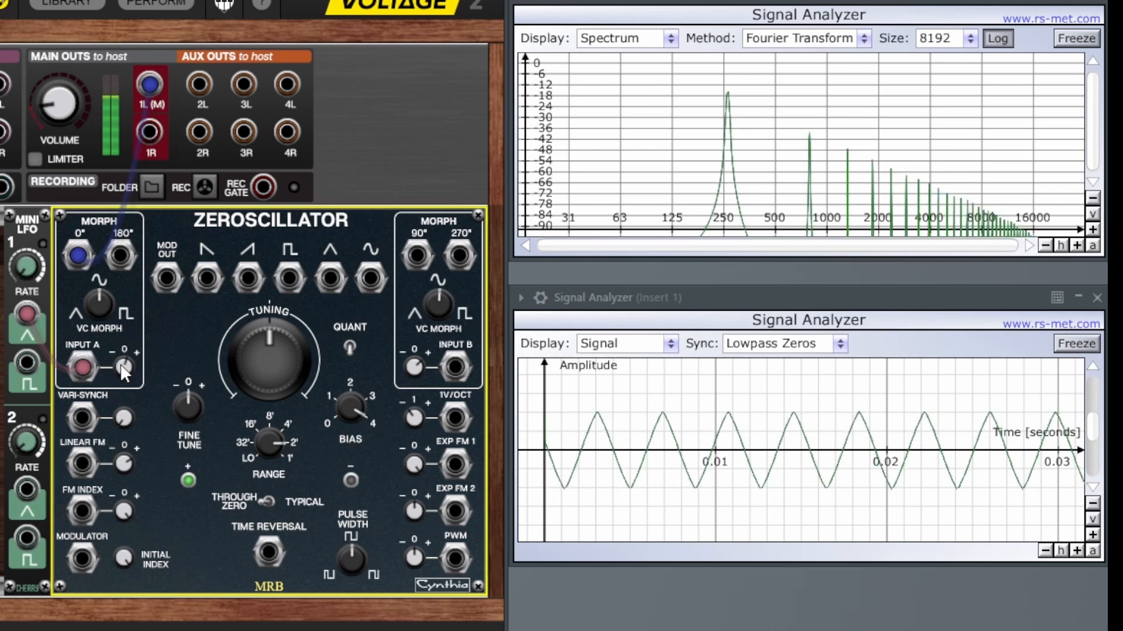
left_click_drag(122, 360, 124, 328)
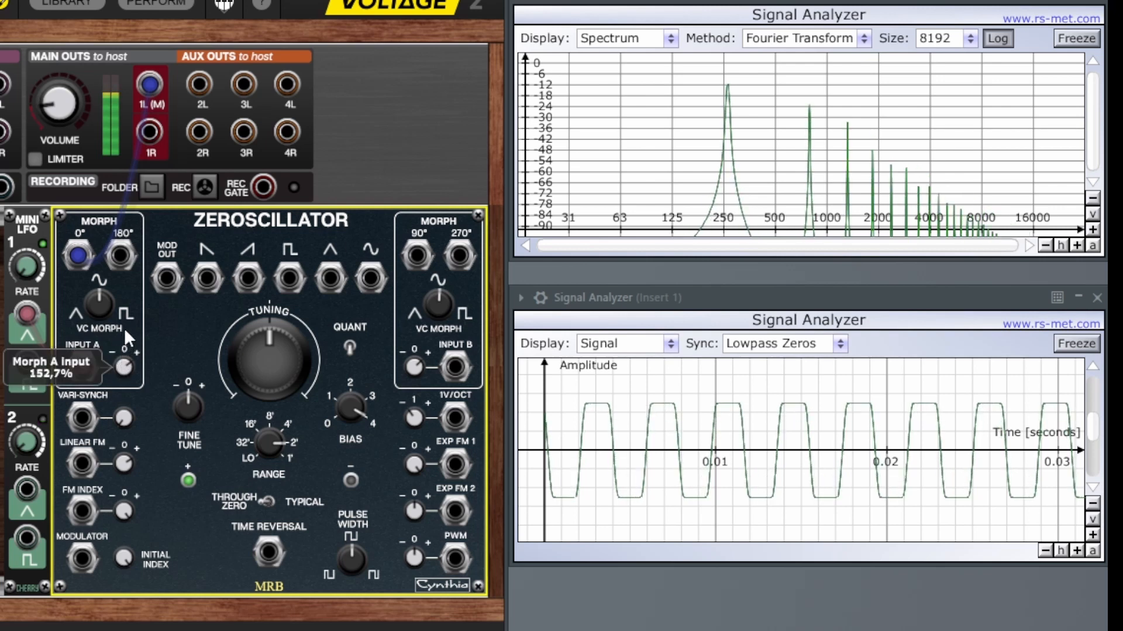
left_click_drag(121, 363, 127, 320)
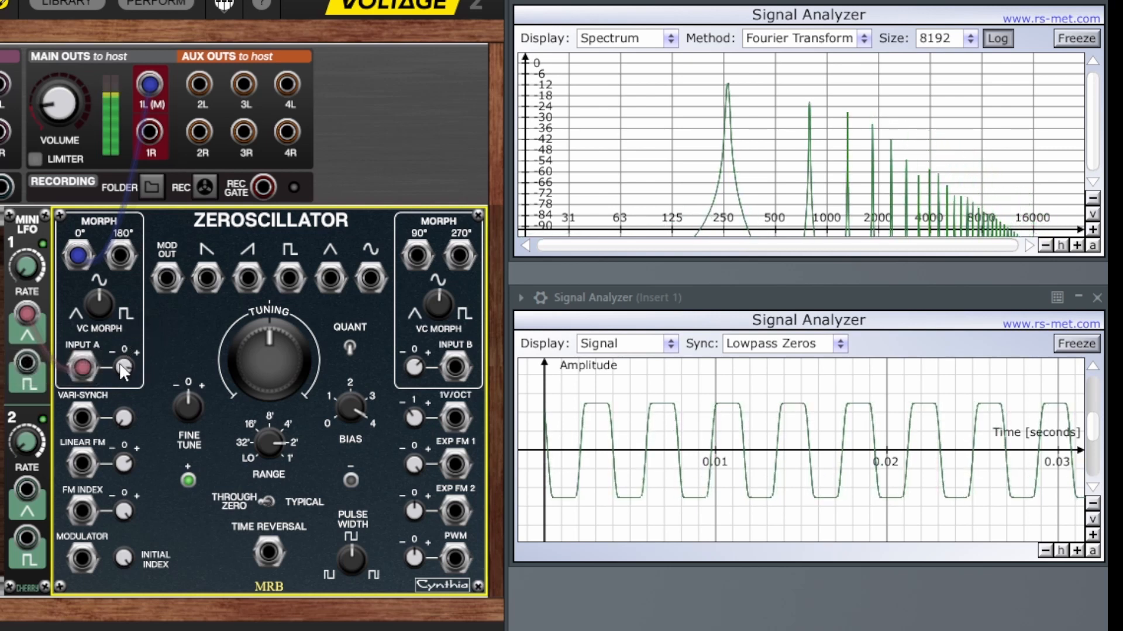
left_click_drag(122, 357, 135, 303)
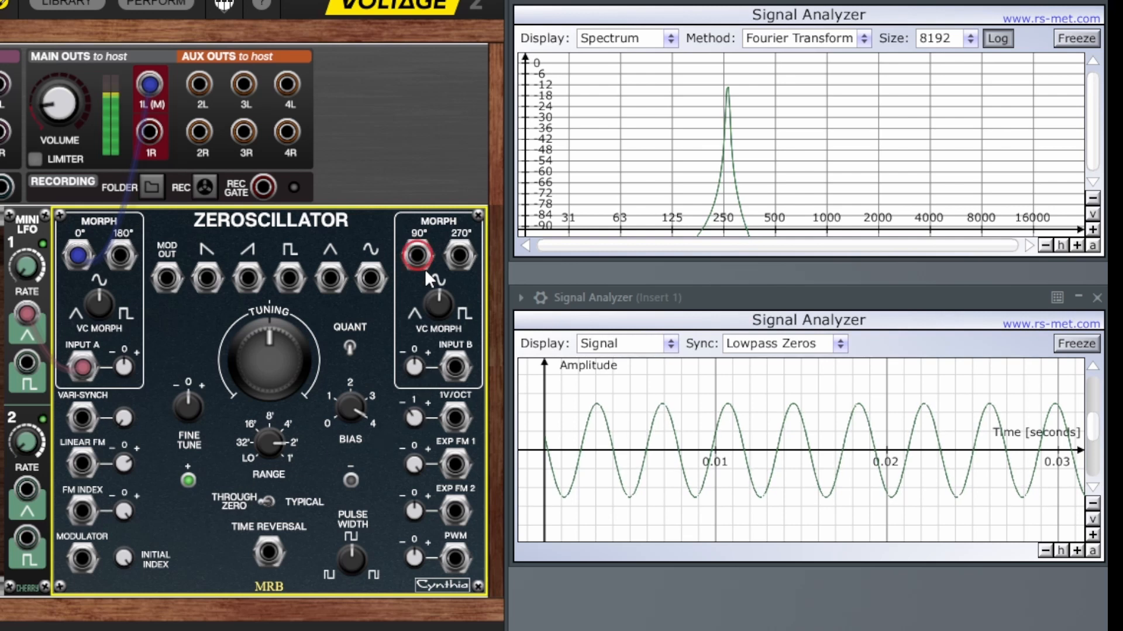
Step: Patch the Morph 90° output into 1R and LFO 1's triangle into Input B, with a negative Morph B Input amount
left_click_drag(420, 256, 155, 135)
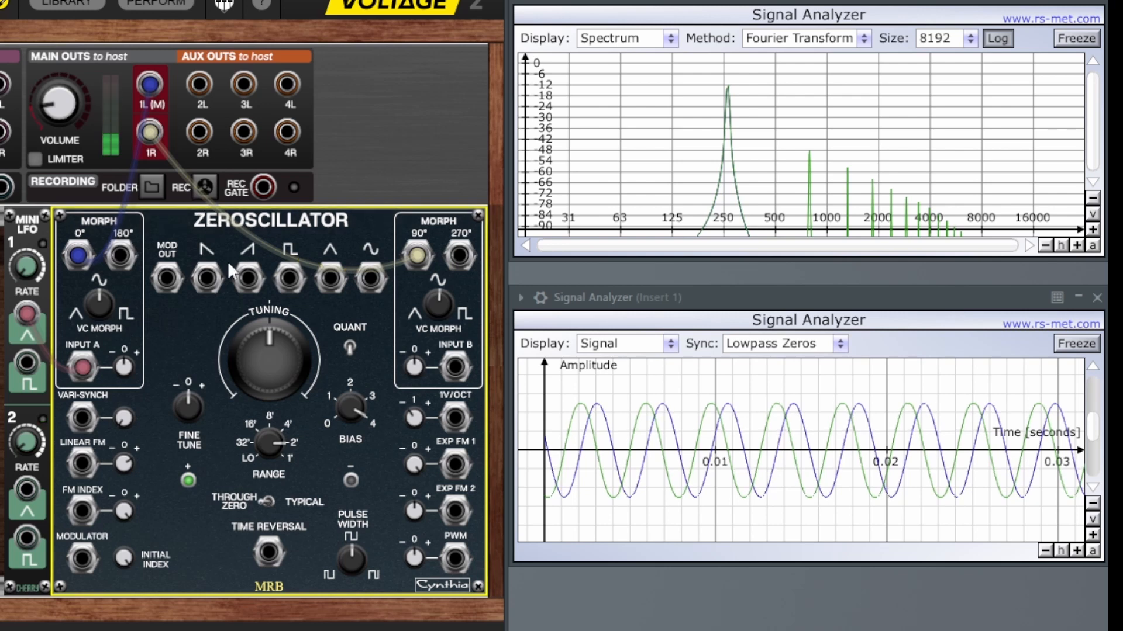
mouse_move(123, 363)
left_mouse_down()
mouse_move(121, 342)
mouse_move(123, 363)
left_mouse_up()
left_click_drag(415, 374, 424, 535)
left_click_drag(455, 367, 33, 314)
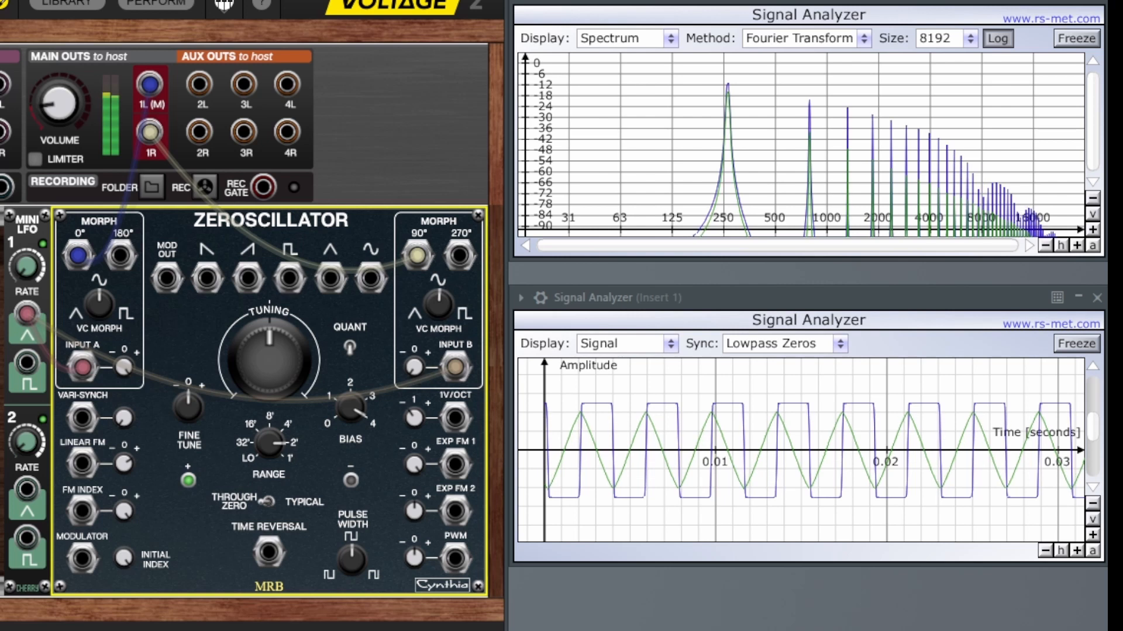
Step: Reduce the Morph A Input amount to about 103.3% and bring the Morph B Input amount closer to zero
left_click_drag(121, 363, 123, 447)
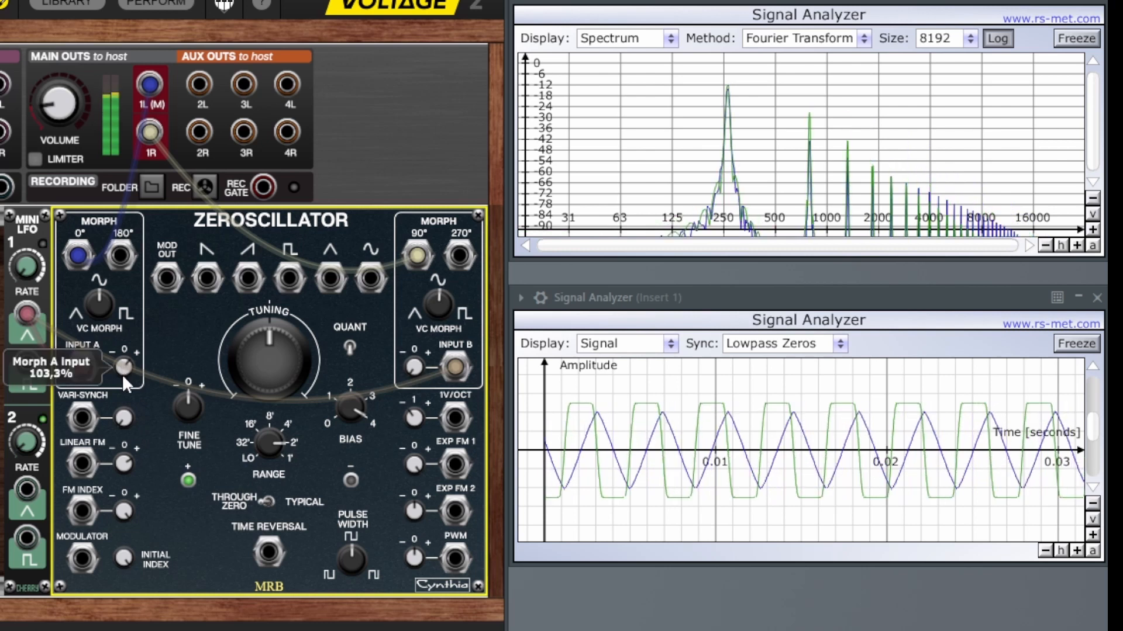
left_click_drag(413, 368, 404, 298)
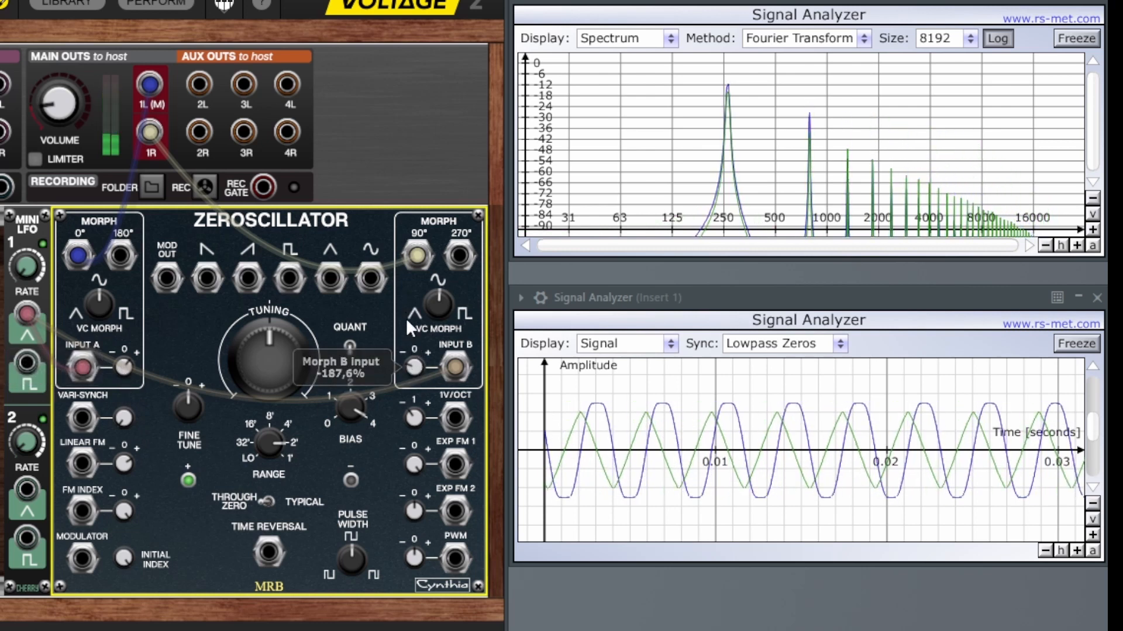
left_click_drag(417, 372, 414, 338)
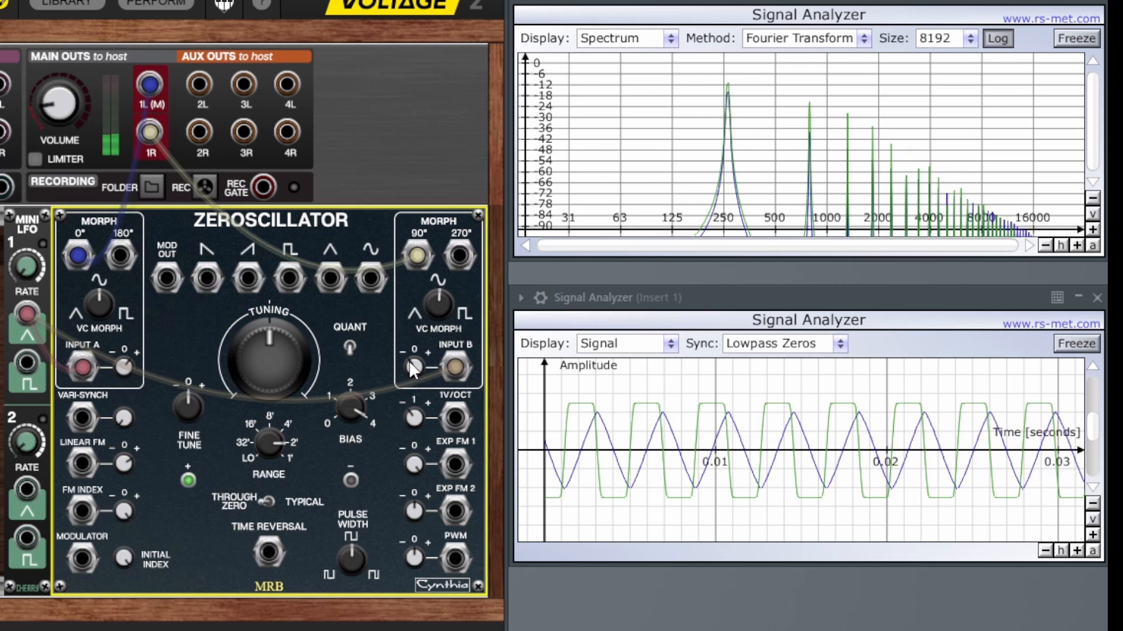
left_click(22, 259)
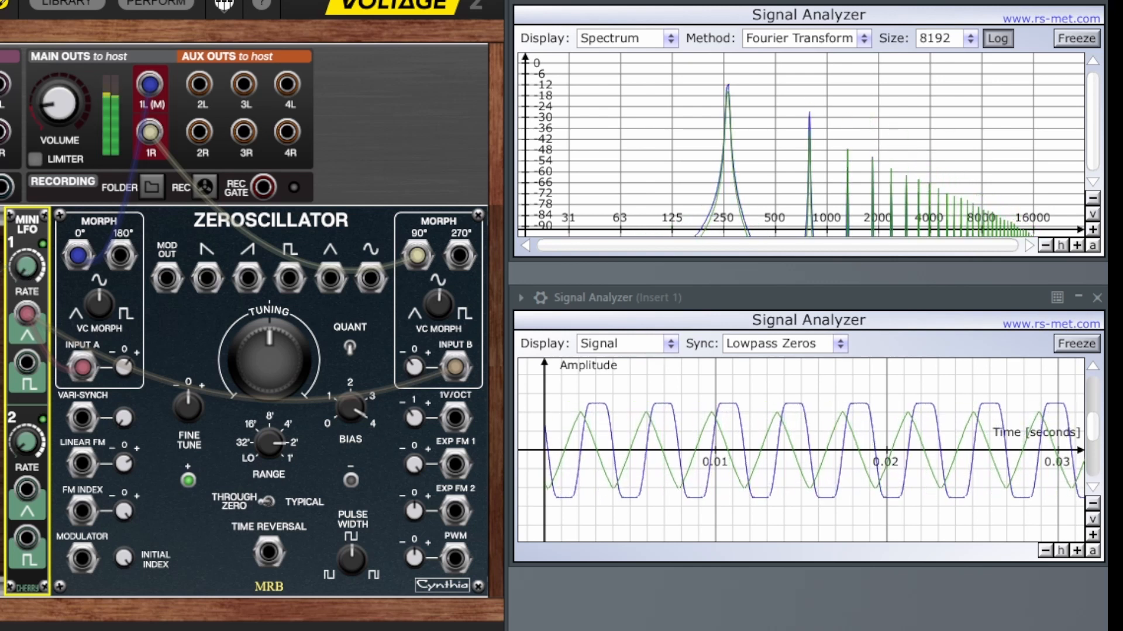
Step: Turn the Morph B knob to triangle and the Morph A knob fully to square, and back Morph A off slightly
left_click(120, 364)
left_click_drag(120, 364, 120, 381)
left_click_drag(413, 368, 344, 465)
left_click_drag(100, 308, 150, 160)
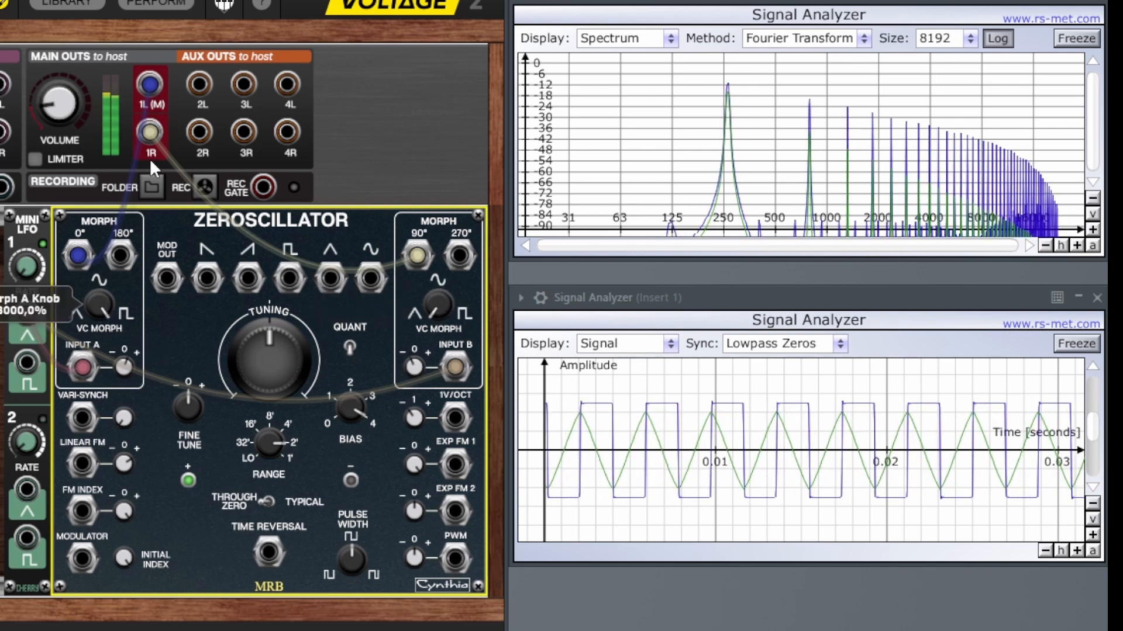
left_click_drag(103, 303, 102, 350)
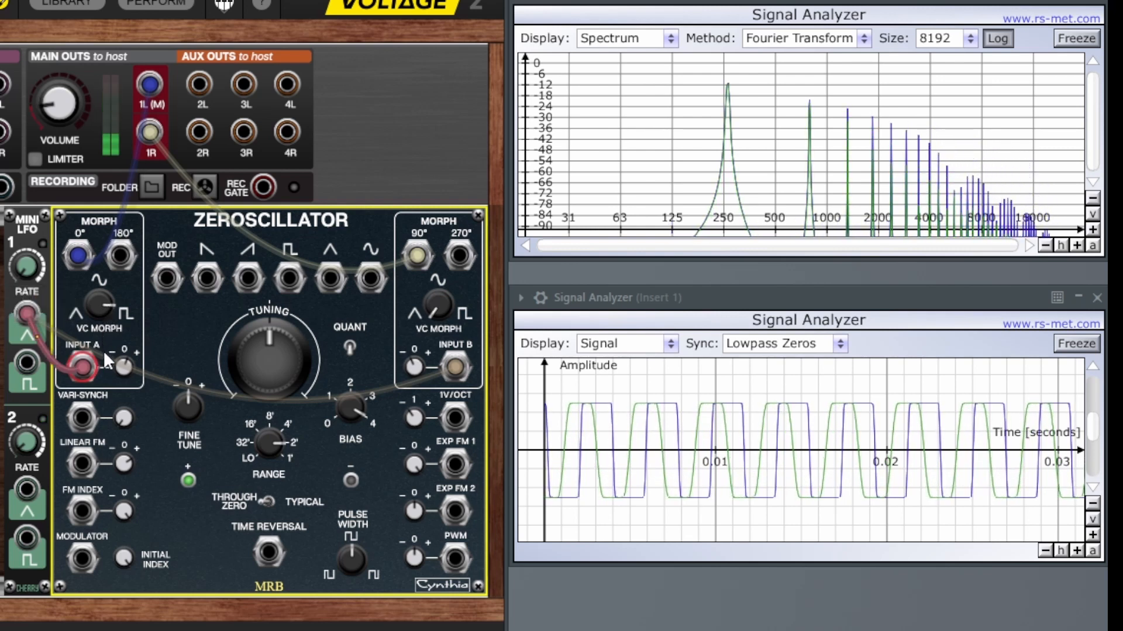